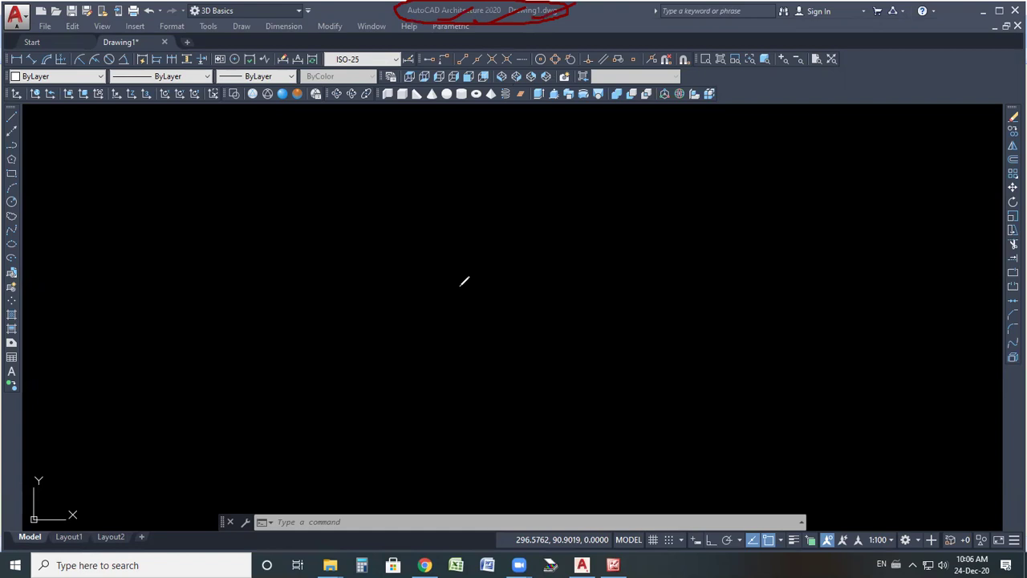
mouse_move(239, 11)
left_mouse_down()
mouse_move(189, 9)
mouse_move(240, 33)
mouse_move(253, 3)
left_mouse_up()
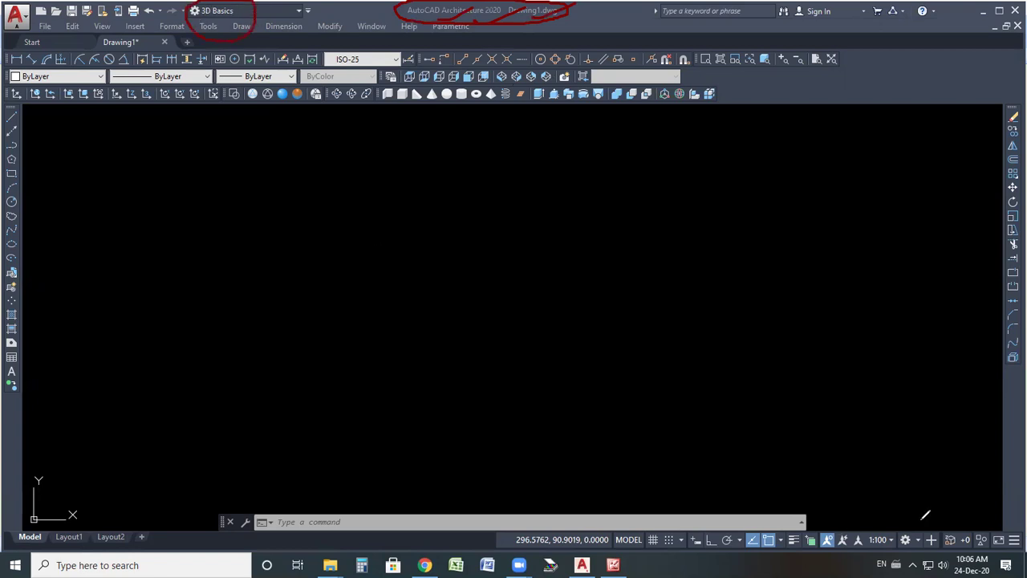
mouse_move(906, 517)
left_mouse_down()
mouse_move(940, 532)
mouse_move(912, 505)
left_mouse_up()
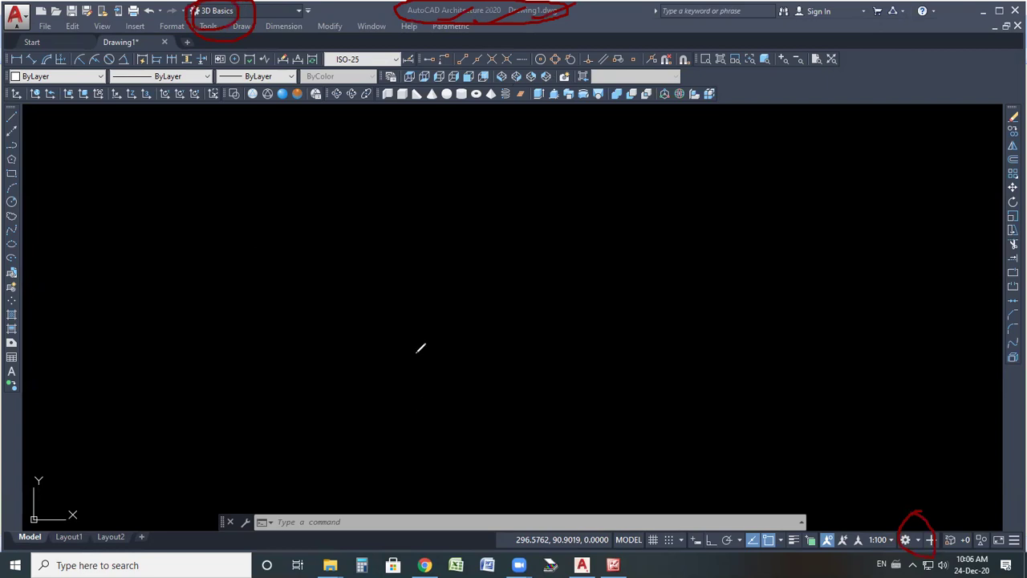
mouse_move(281, 383)
left_mouse_down()
mouse_move(325, 243)
mouse_move(355, 328)
mouse_move(361, 291)
left_mouse_up()
left_click_drag(464, 268, 519, 345)
left_click_drag(524, 258, 566, 341)
mouse_move(582, 274)
left_mouse_down()
mouse_move(614, 282)
mouse_move(746, 236)
mouse_move(789, 261)
left_mouse_up()
left_click(771, 197)
mouse_move(825, 196)
left_mouse_down()
mouse_move(826, 236)
mouse_move(888, 235)
left_mouse_up()
mouse_move(696, 361)
left_mouse_down()
mouse_move(733, 361)
mouse_move(797, 312)
mouse_move(821, 329)
left_mouse_up()
left_click_drag(845, 283, 908, 298)
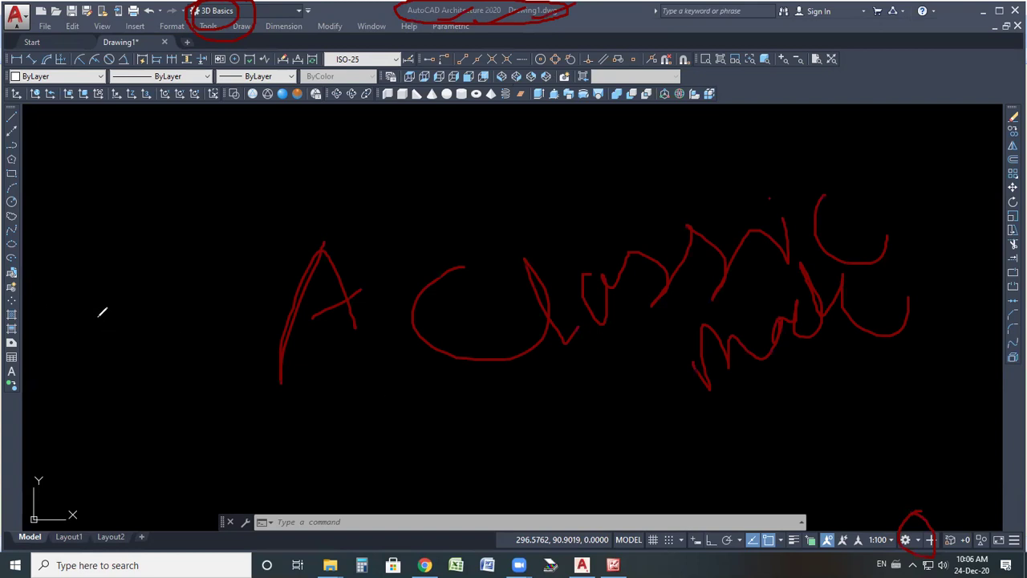
mouse_move(144, 192)
left_mouse_down()
mouse_move(218, 209)
mouse_move(213, 193)
mouse_move(245, 188)
left_mouse_up()
mouse_move(321, 205)
left_mouse_down()
mouse_move(355, 200)
mouse_move(404, 165)
mouse_move(531, 206)
mouse_move(565, 156)
mouse_move(640, 161)
mouse_move(802, 144)
mouse_move(798, 156)
left_mouse_up()
left_click_drag(499, 246, 897, 151)
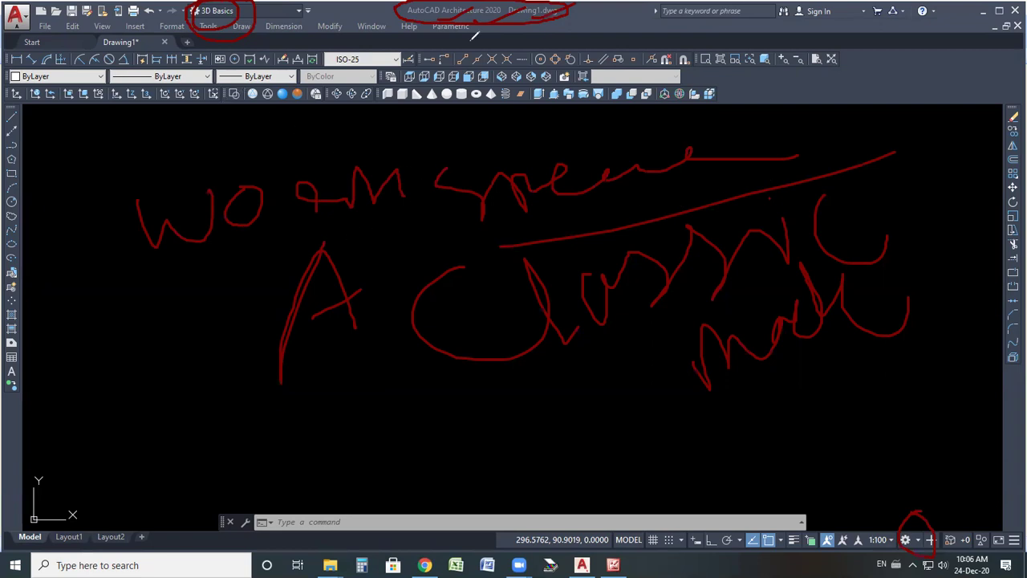
mouse_move(485, 21)
left_mouse_down()
mouse_move(567, 18)
mouse_move(502, 16)
left_mouse_up()
mouse_move(566, 34)
left_mouse_down()
mouse_move(632, 18)
mouse_move(556, 20)
mouse_move(578, 24)
left_mouse_up()
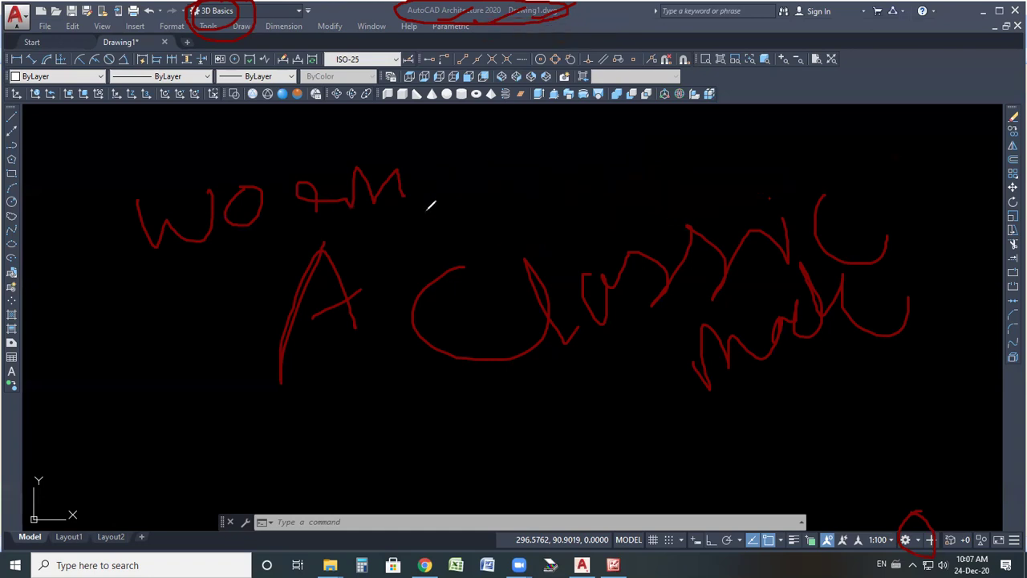
mouse_move(406, 242)
left_mouse_down()
mouse_move(429, 262)
mouse_move(425, 344)
left_mouse_up()
mouse_move(491, 298)
left_mouse_down()
mouse_move(529, 298)
mouse_move(515, 307)
left_mouse_up()
mouse_move(656, 281)
left_mouse_down()
mouse_move(706, 324)
mouse_move(694, 333)
left_mouse_up()
mouse_move(746, 252)
left_mouse_down()
mouse_move(756, 288)
mouse_move(777, 294)
left_mouse_up()
left_click_drag(814, 200, 822, 333)
mouse_move(886, 215)
left_mouse_down()
mouse_move(866, 275)
mouse_move(873, 267)
left_mouse_up()
mouse_move(921, 220)
left_mouse_down()
mouse_move(972, 305)
mouse_move(893, 355)
left_mouse_up()
left_click_drag(832, 376, 726, 435)
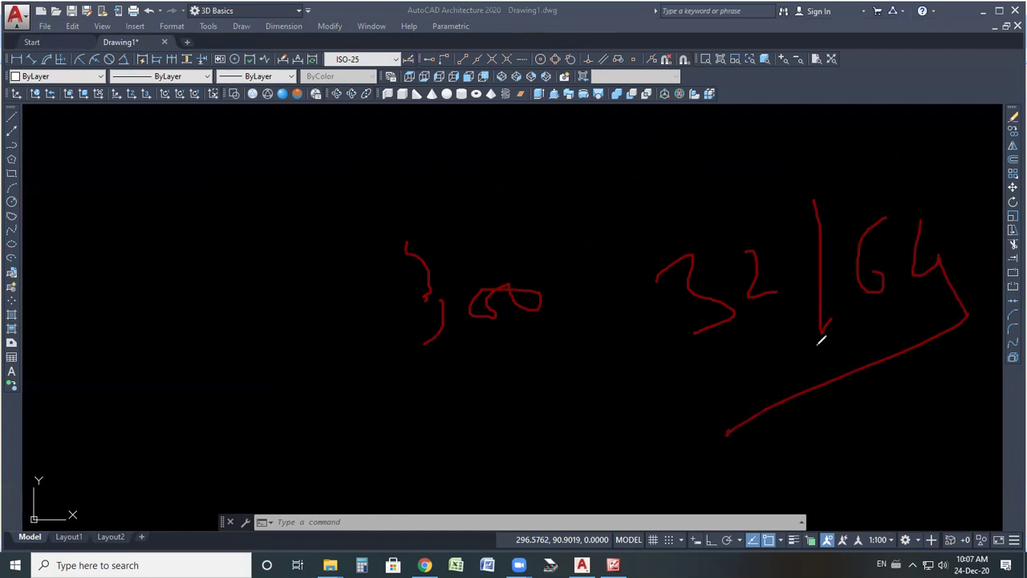
left_click_drag(562, 183, 571, 209)
left_click_drag(631, 238, 628, 241)
left_click_drag(604, 170, 635, 154)
left_click_drag(657, 213, 822, 183)
left_click_drag(545, 194, 684, 219)
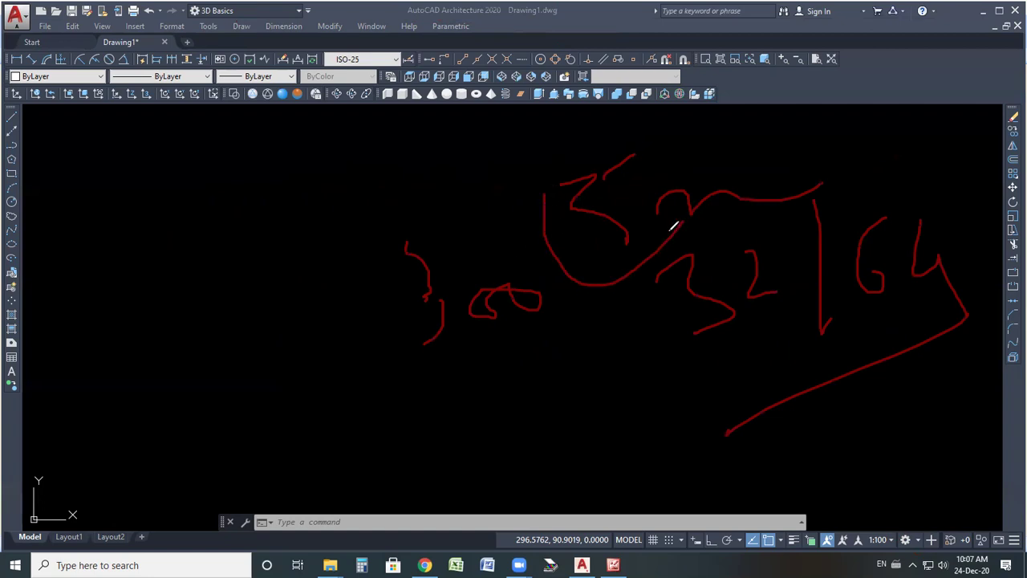
key("ctrl+z")
key("ctrl+z")
key("ctrl+z")
key("ctrl+z")
key("ctrl+z")
key("ctrl+z")
key("ctrl+z")
key("ctrl+z")
key("ctrl+z")
key("ctrl+z")
key("ctrl+z")
key("ctrl+z")
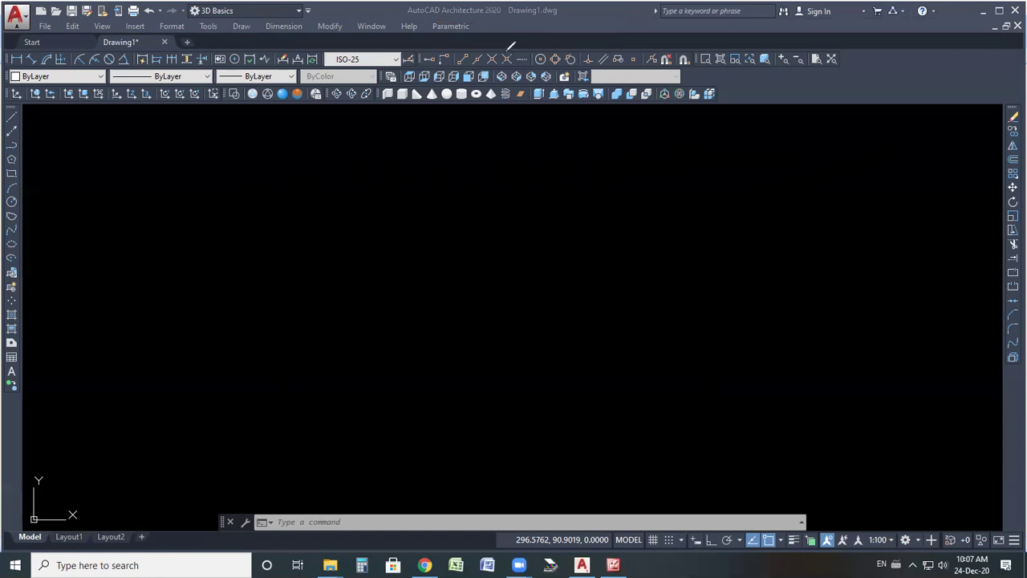
mouse_move(488, 34)
left_mouse_down()
mouse_move(39, 13)
mouse_move(70, 52)
mouse_move(512, 41)
mouse_move(658, 26)
mouse_move(596, 14)
mouse_move(514, 20)
mouse_move(626, 12)
mouse_move(613, 24)
left_mouse_up()
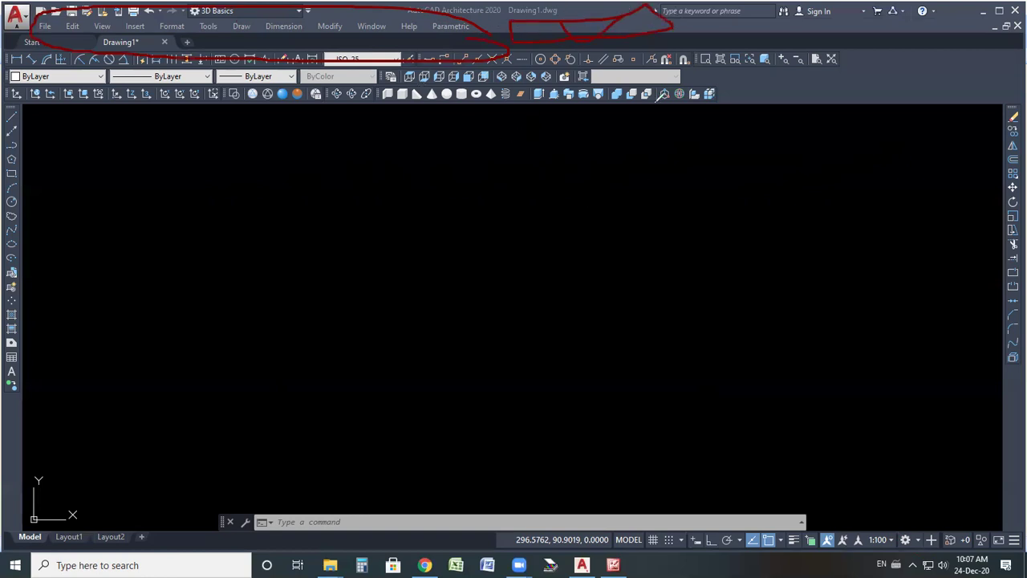
left_click_drag(202, 23, 341, 3)
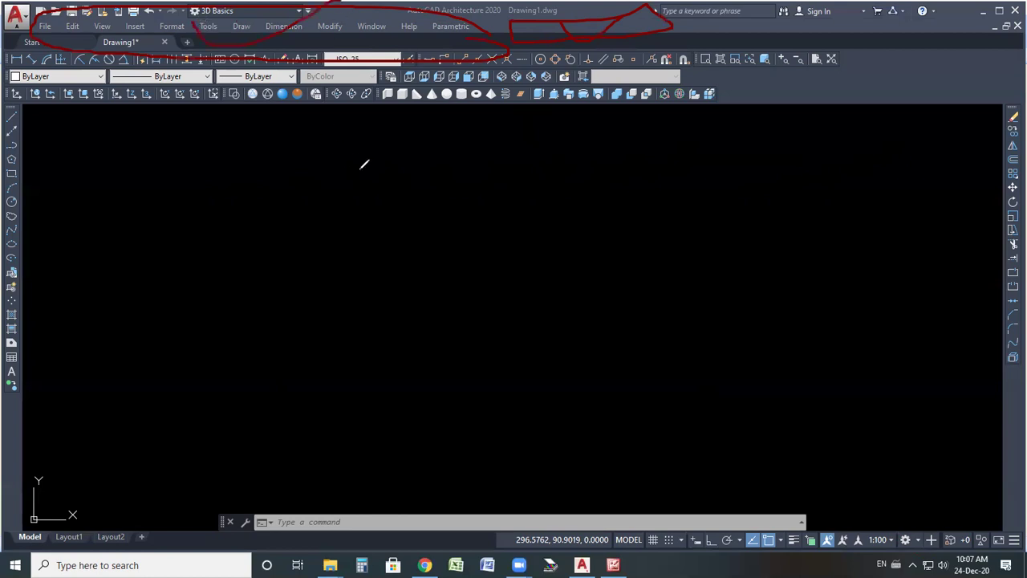
key("e")
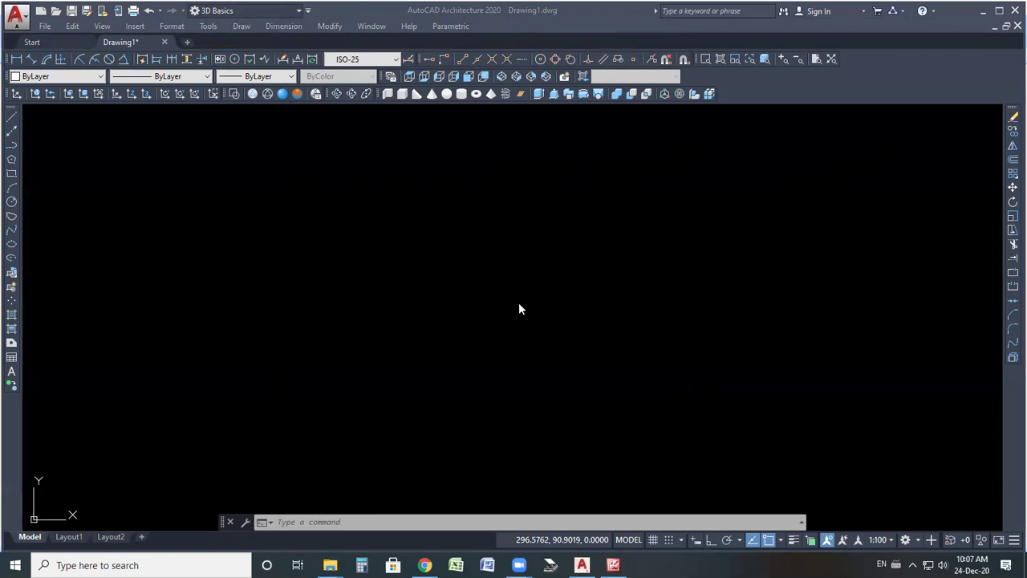
left_click(355, 321)
left_click(346, 373)
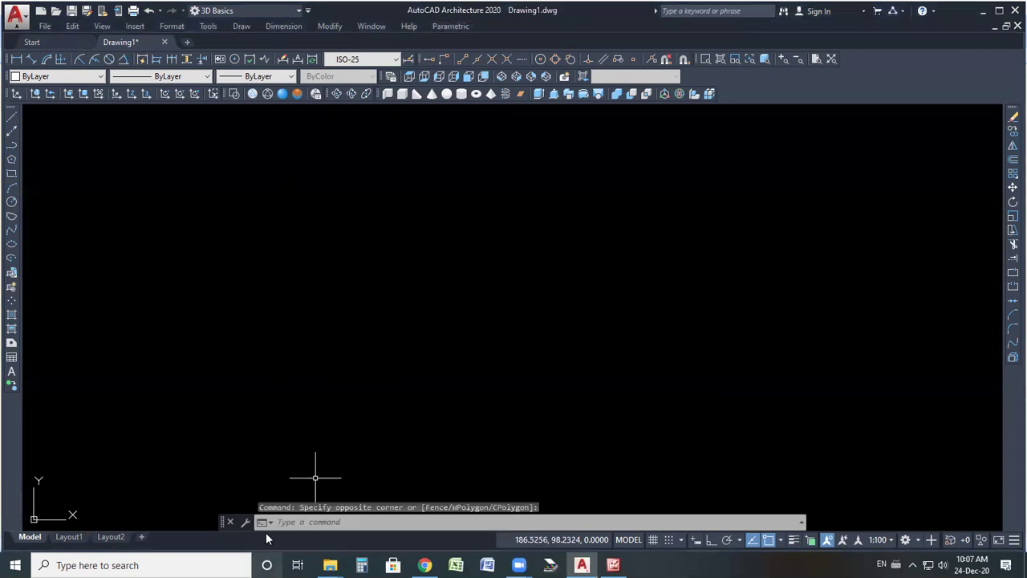
- Open the tool palettes and browse the Roombook and Corner Windows palettes
type("t")
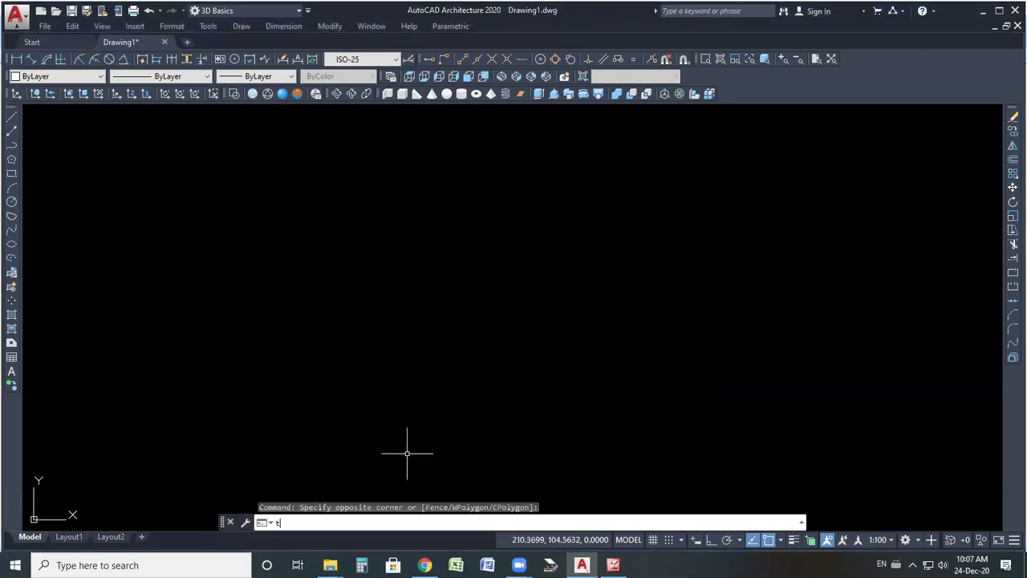
type("p")
left_click(313, 491)
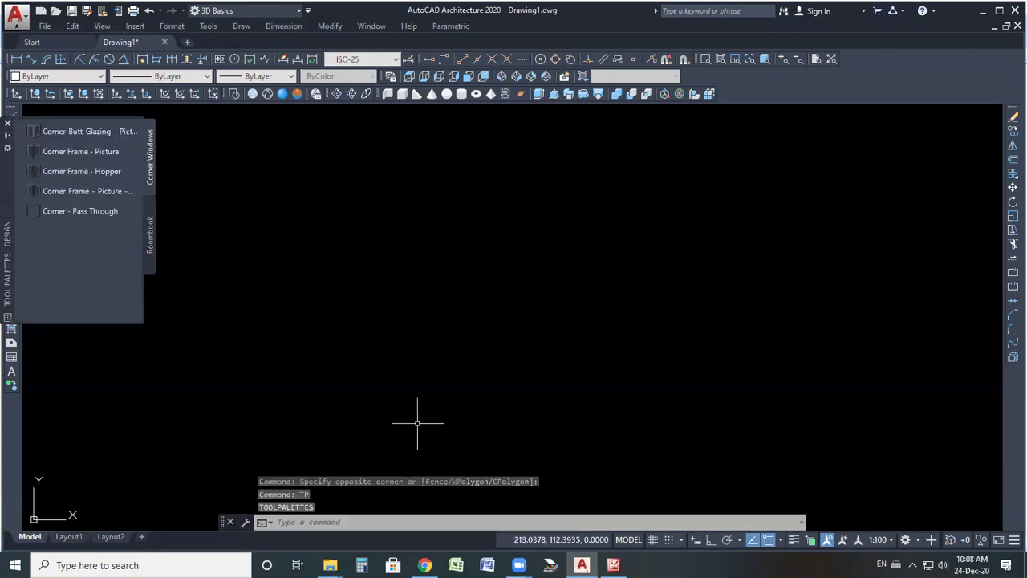
left_click(151, 235)
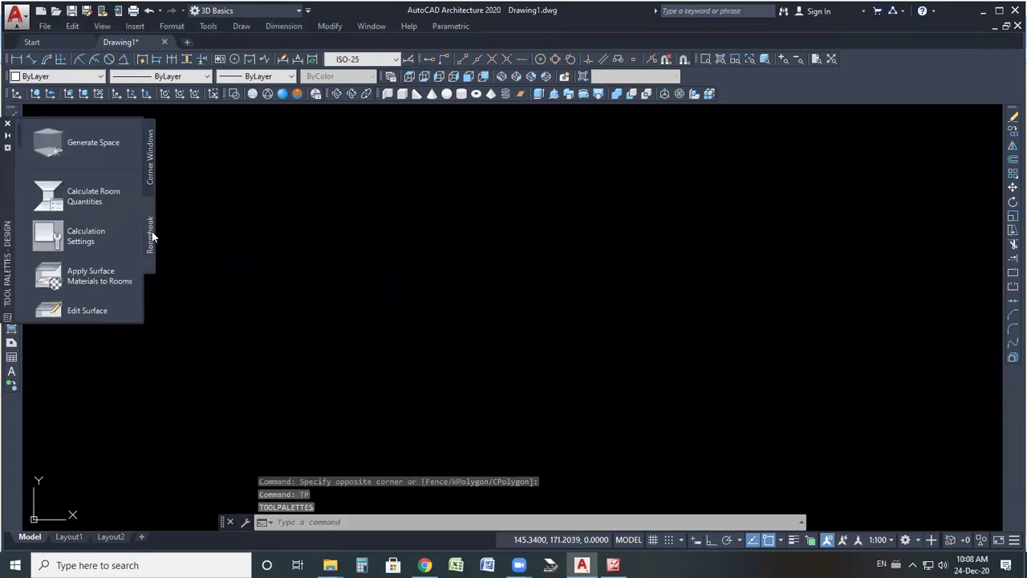
left_click(153, 180)
right_click(132, 250)
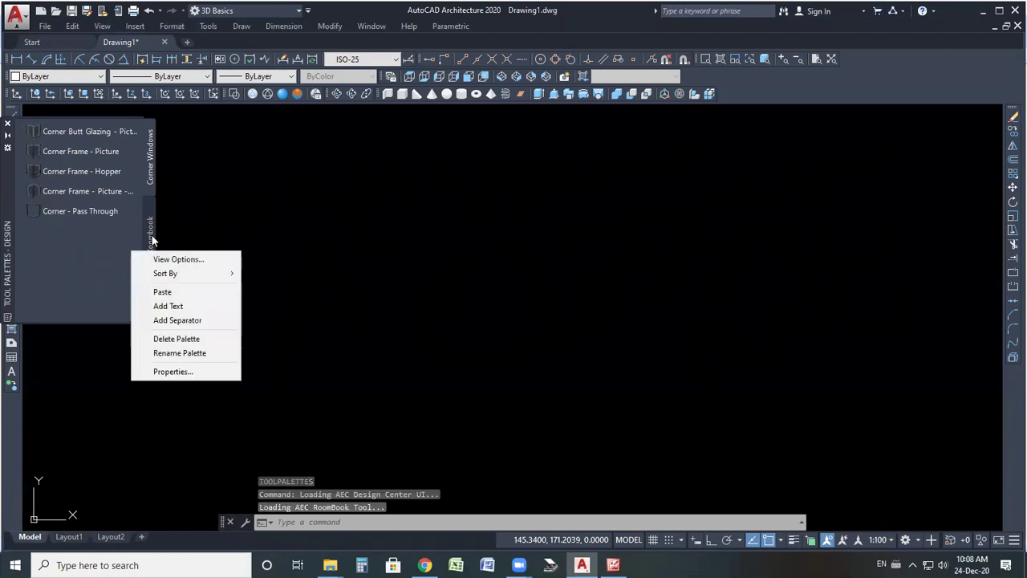
left_click(149, 234)
right_click(147, 232)
left_click(150, 167)
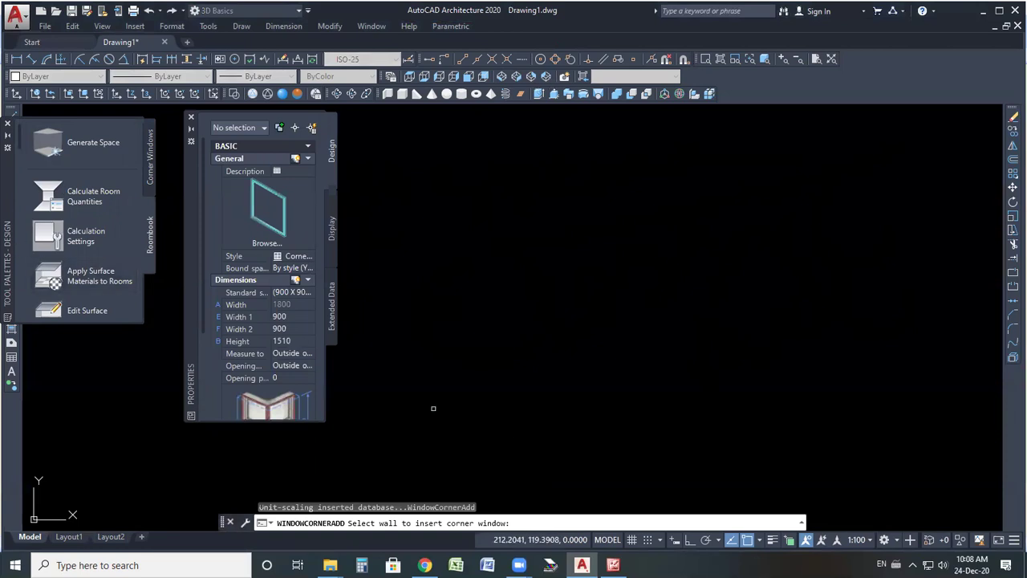
left_click_drag(353, 130, 343, 128)
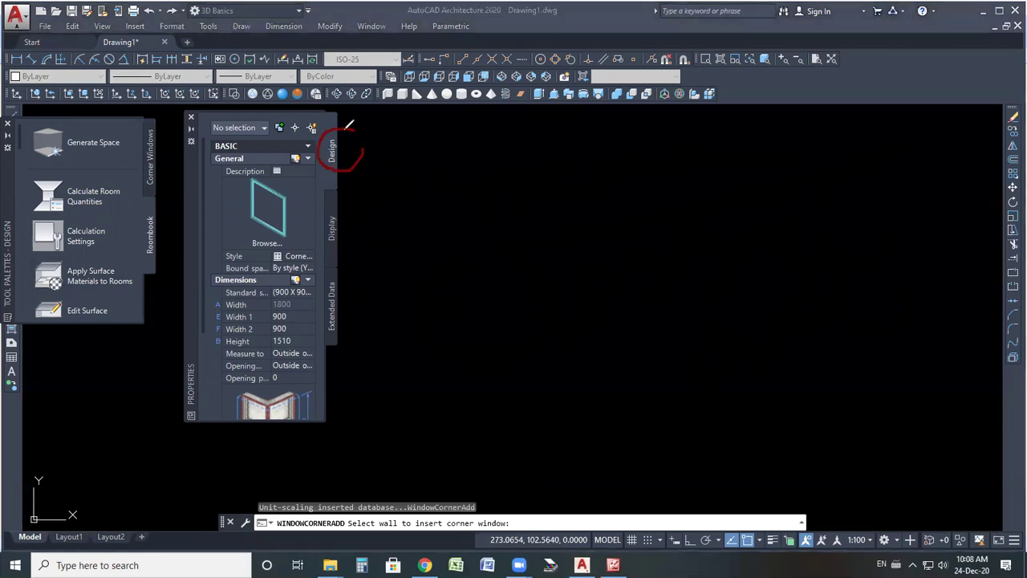
left_click_drag(361, 179, 275, 232)
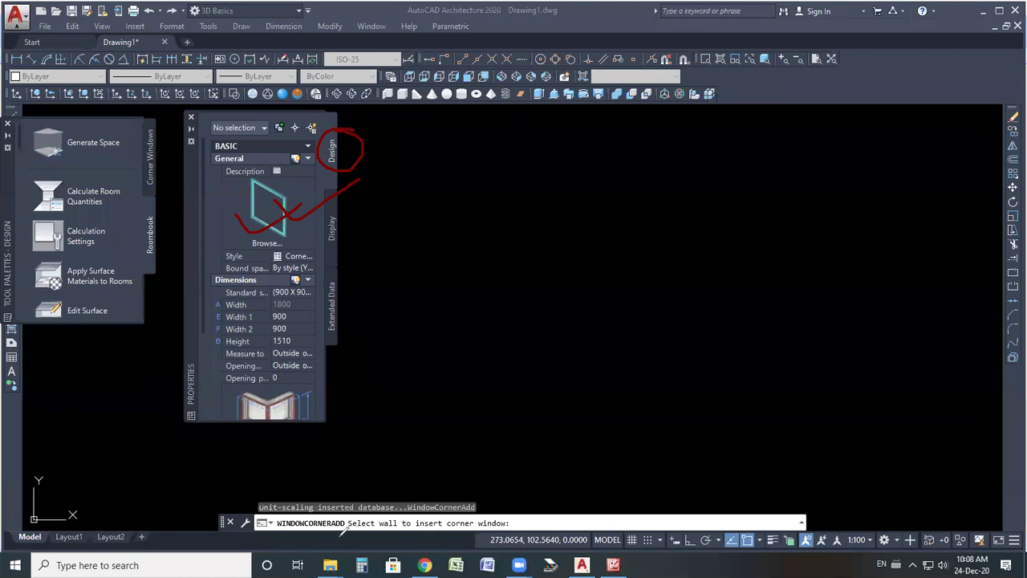
left_click_drag(434, 502, 274, 538)
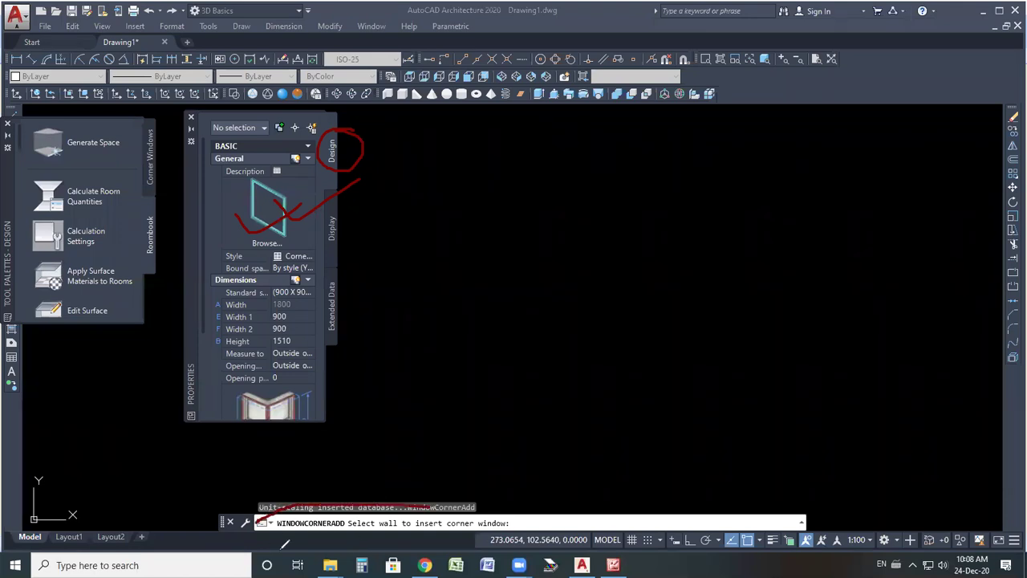
mouse_move(438, 501)
left_mouse_down()
mouse_move(373, 522)
mouse_move(502, 454)
left_mouse_up()
left_click_drag(434, 523, 544, 482)
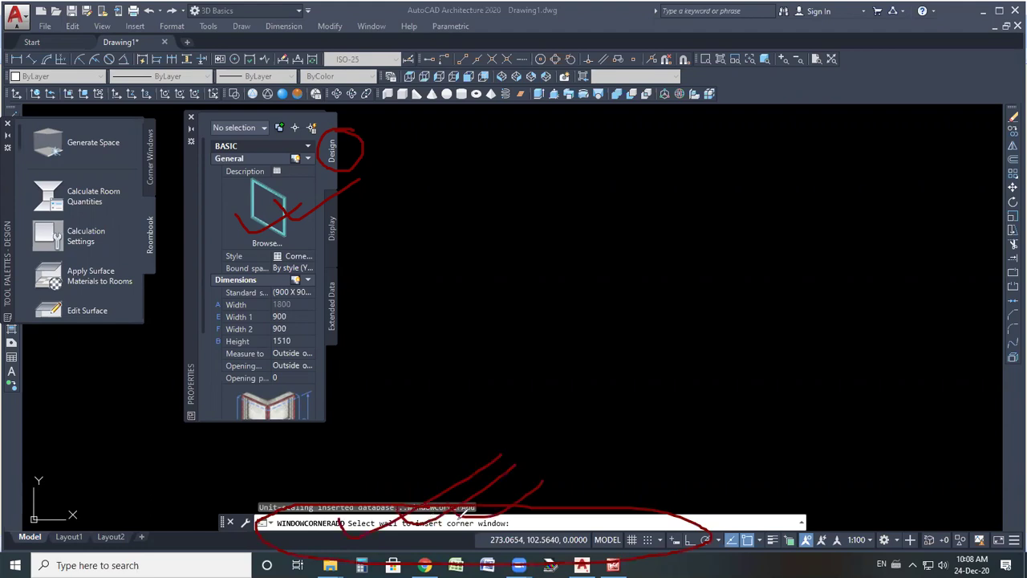
left_click_drag(346, 526, 386, 479)
mouse_move(507, 225)
left_mouse_down()
mouse_move(532, 268)
mouse_move(575, 207)
mouse_move(628, 215)
mouse_move(702, 173)
mouse_move(709, 190)
left_mouse_up()
left_click_drag(435, 456, 400, 502)
mouse_move(539, 319)
left_mouse_down()
mouse_move(610, 308)
mouse_move(608, 296)
mouse_move(654, 319)
mouse_move(727, 294)
left_mouse_up()
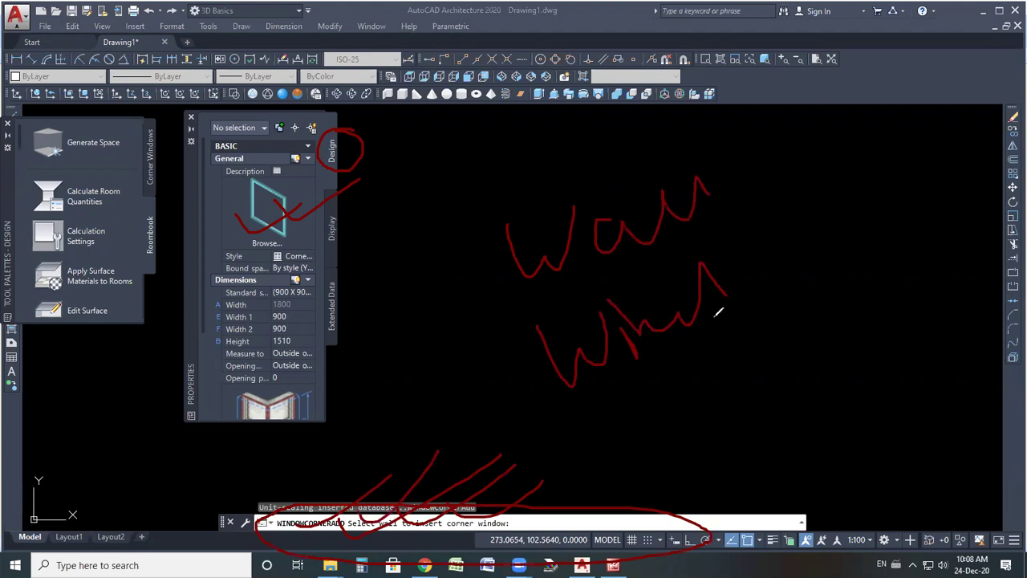
left_click_drag(708, 368, 718, 405)
mouse_move(710, 351)
left_mouse_down()
mouse_move(725, 349)
mouse_move(716, 400)
left_mouse_up()
mouse_move(739, 365)
left_mouse_down()
mouse_move(788, 321)
mouse_move(886, 324)
left_mouse_up()
left_click_drag(435, 529, 494, 489)
mouse_move(462, 176)
left_mouse_down()
mouse_move(659, 264)
mouse_move(777, 202)
left_mouse_up()
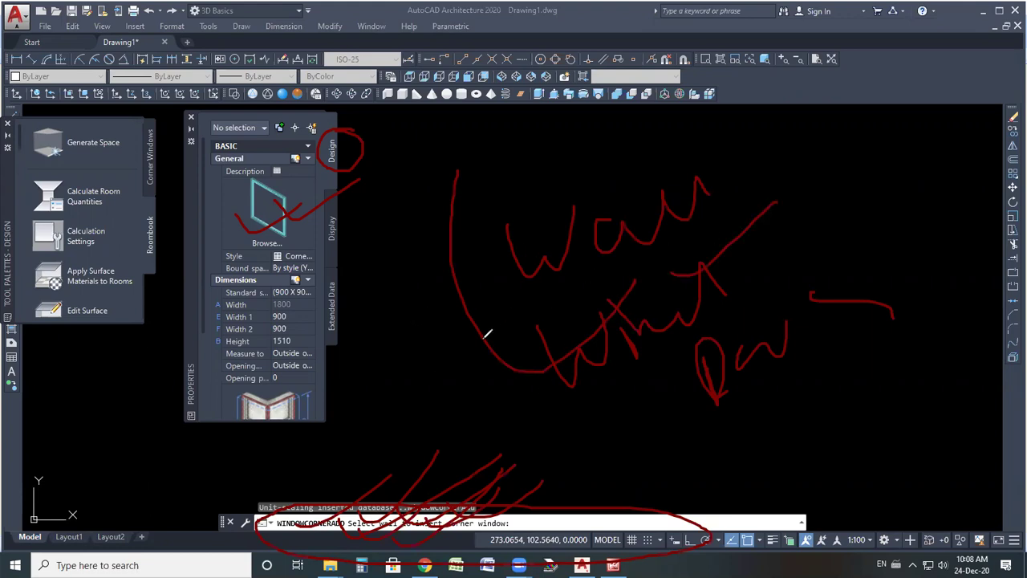
left_click_drag(282, 398, 345, 376)
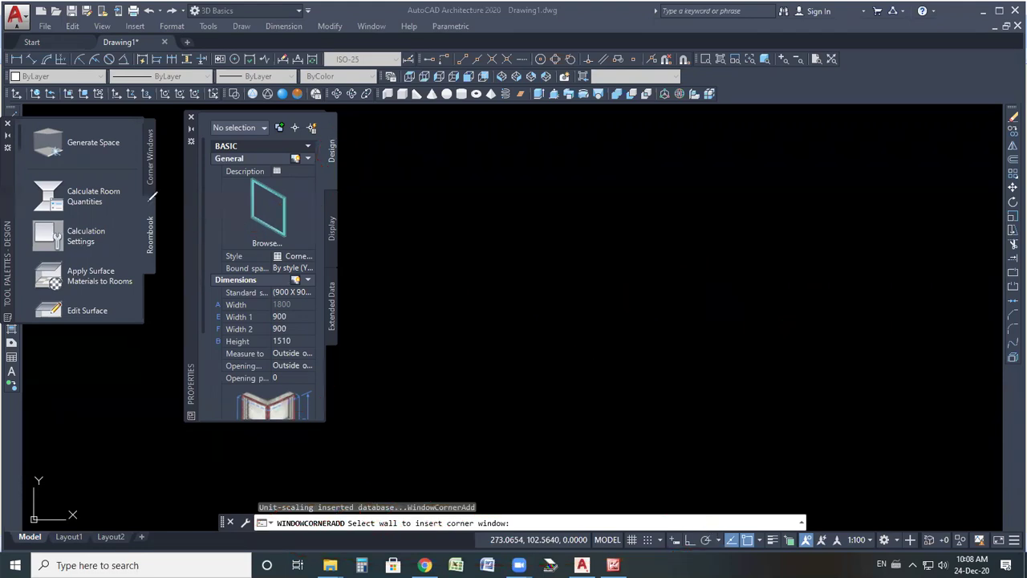
- Cancel the corner window insertion and show the Corner Windows palette
left_click_drag(195, 161, 36, 162)
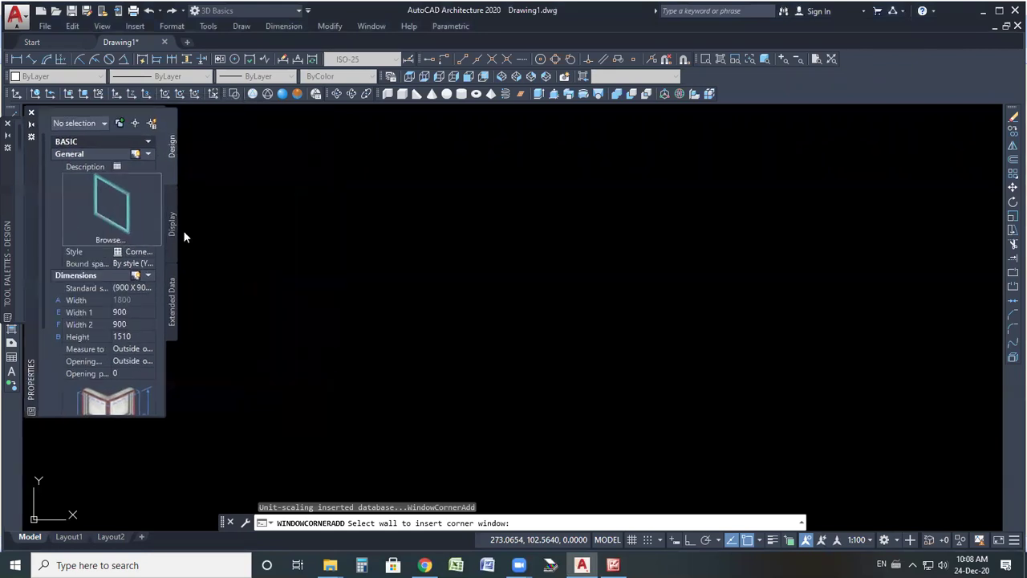
key("Escape")
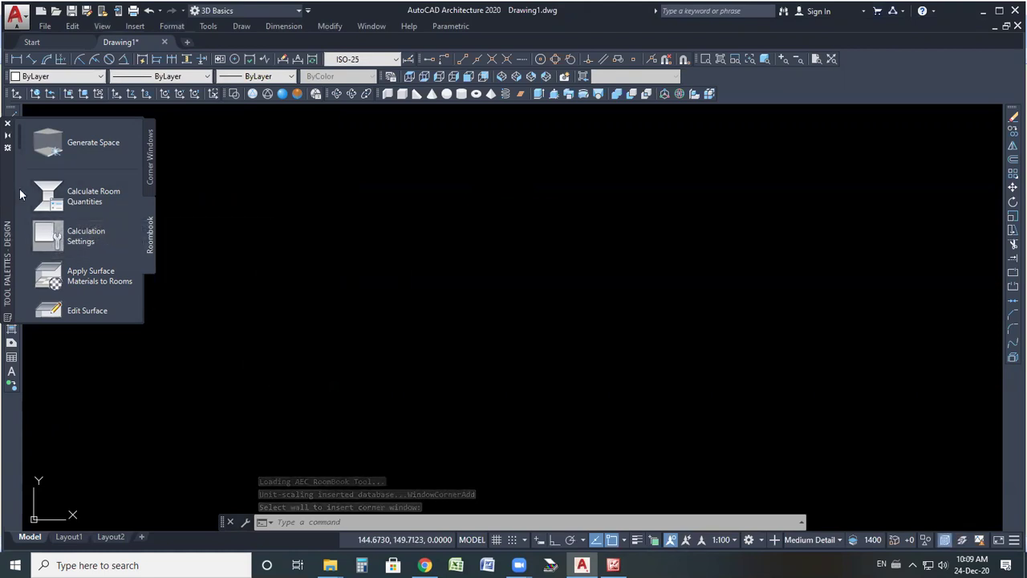
left_click(150, 156)
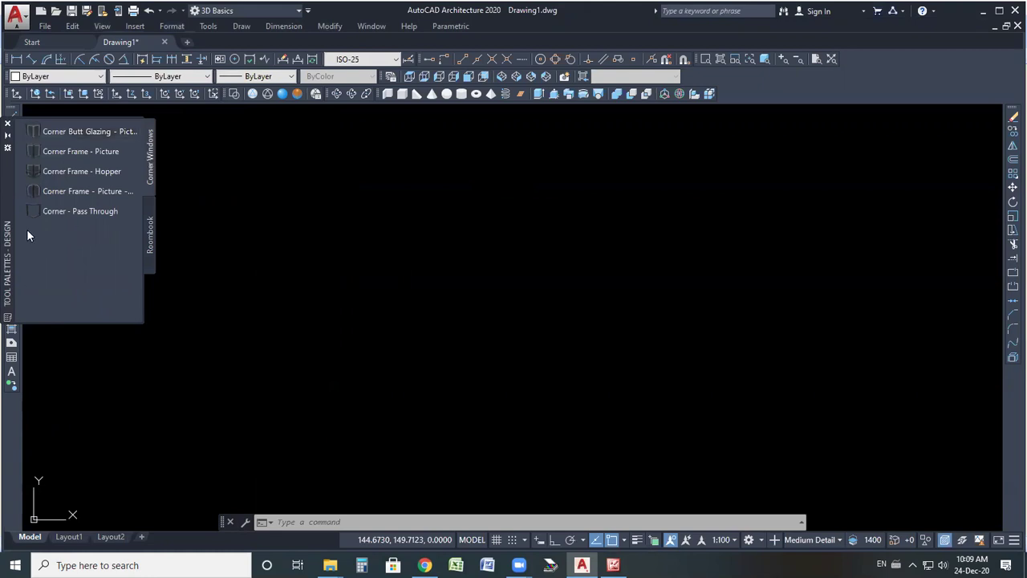
- Move the tool palettes into the drawing area, clear of the draw toolbar
right_click(11, 212)
left_click(157, 265)
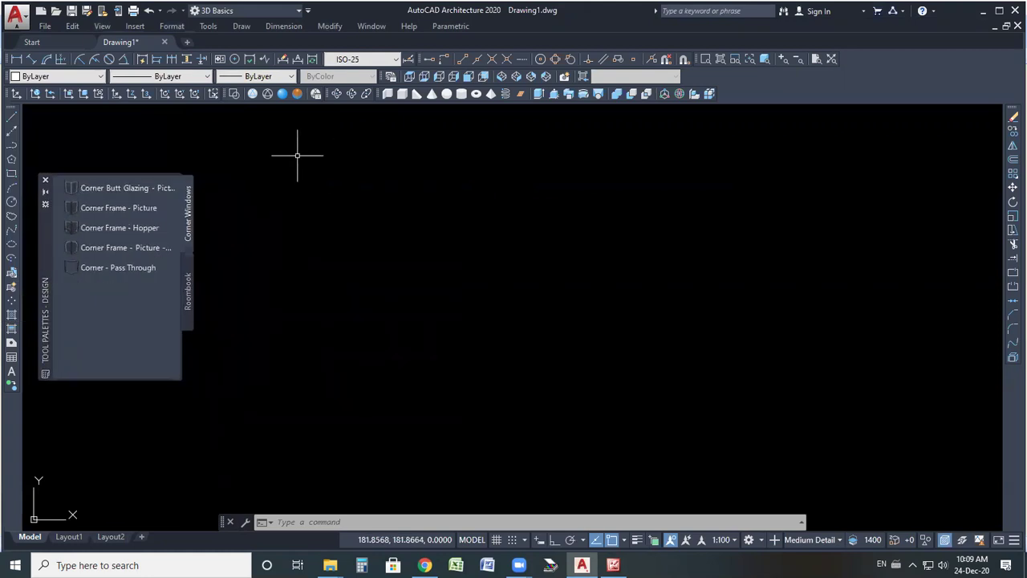
right_click(46, 235)
key("Escape")
left_click(286, 193)
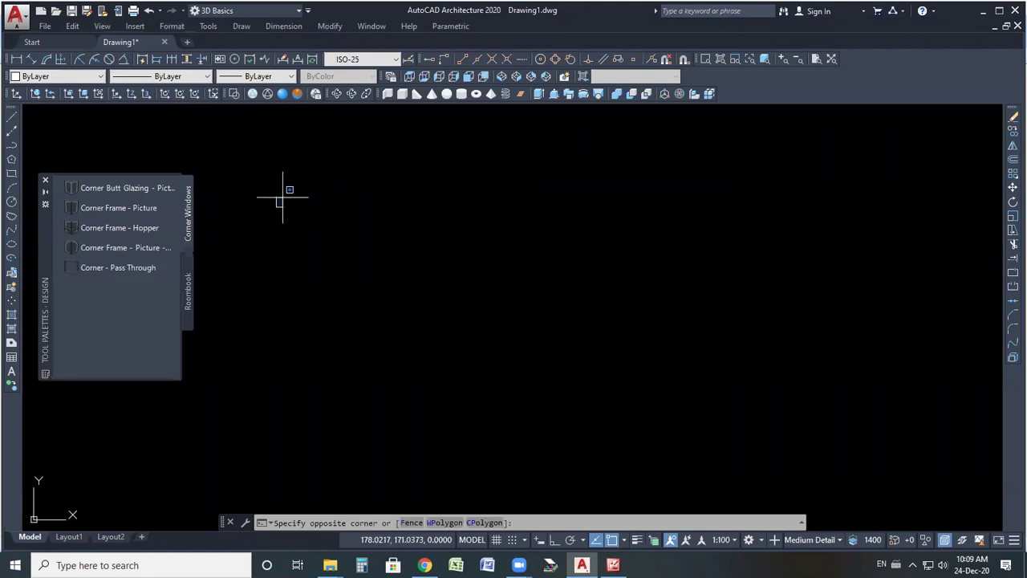
- Set the drawing units to Engineering length with 0'-0" precision and an insertion scale in Inches
left_click(171, 26)
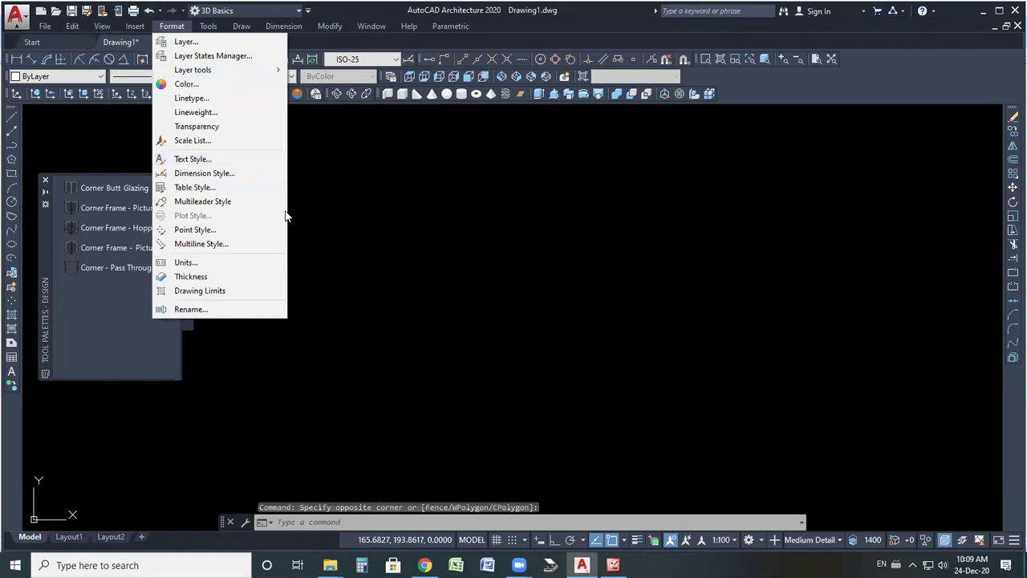
left_click(219, 264)
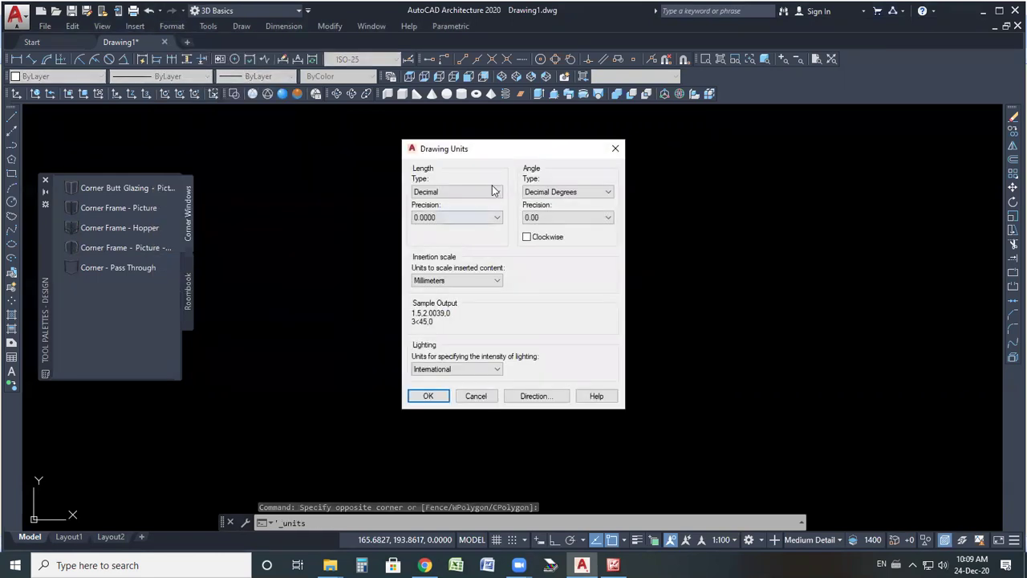
left_click(495, 191)
left_click(455, 222)
left_click(449, 217)
left_click(445, 227)
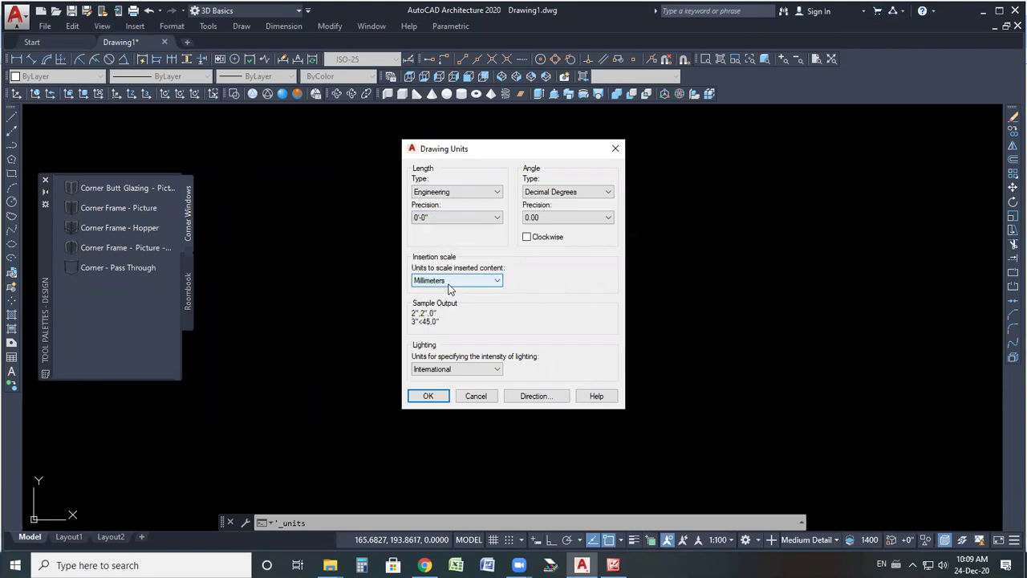
left_click(445, 280)
left_click(433, 302)
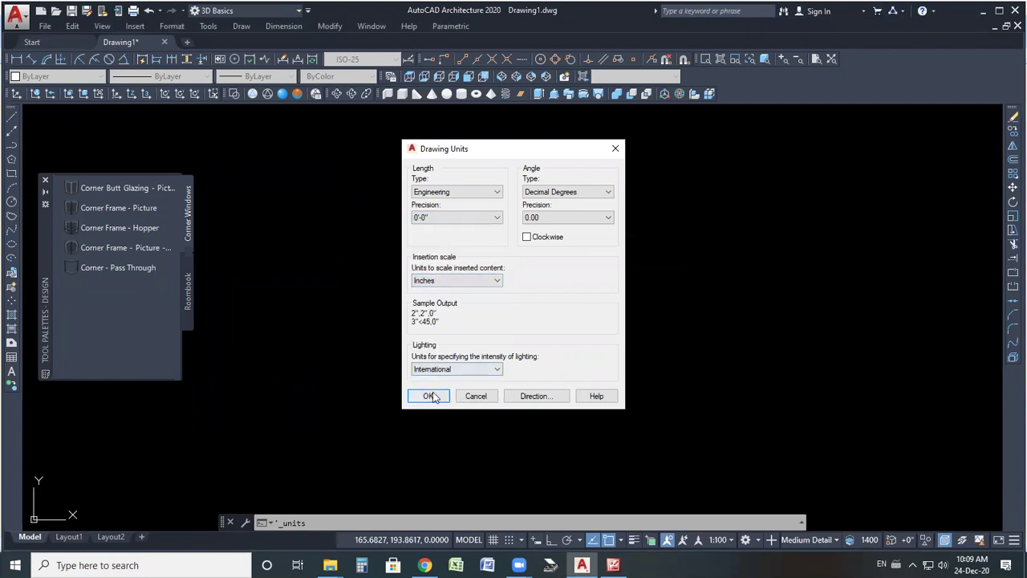
left_click(430, 396)
- Modify the ISO-25 dimension style to use Engineering linear units with 0'-0" precision
left_click(165, 26)
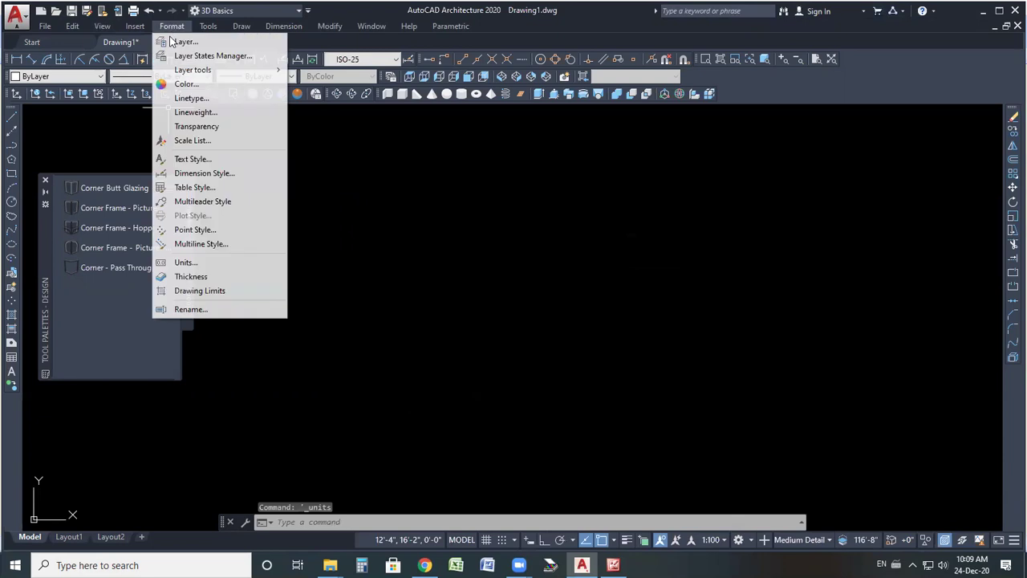
left_click(204, 173)
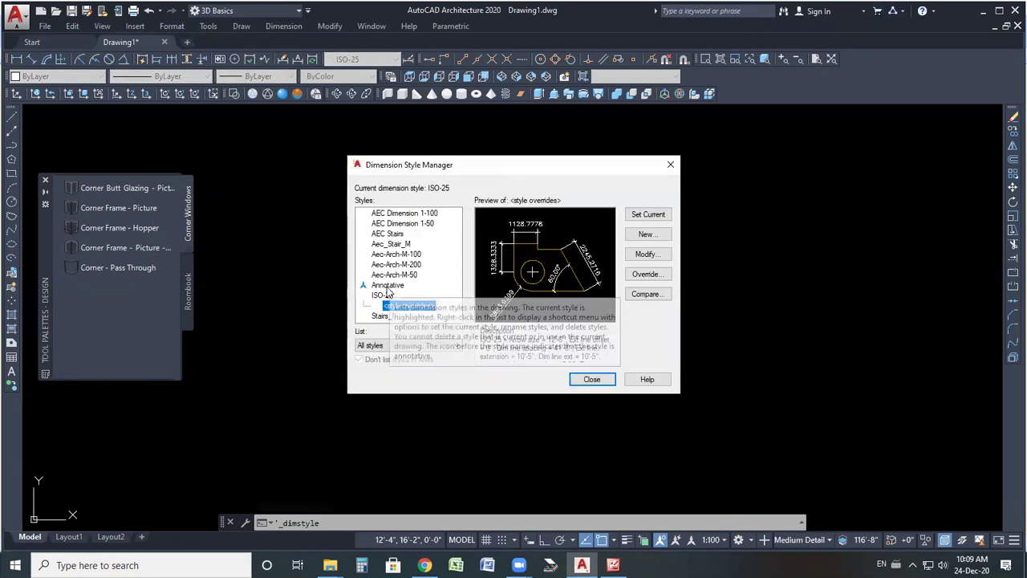
left_click(382, 295)
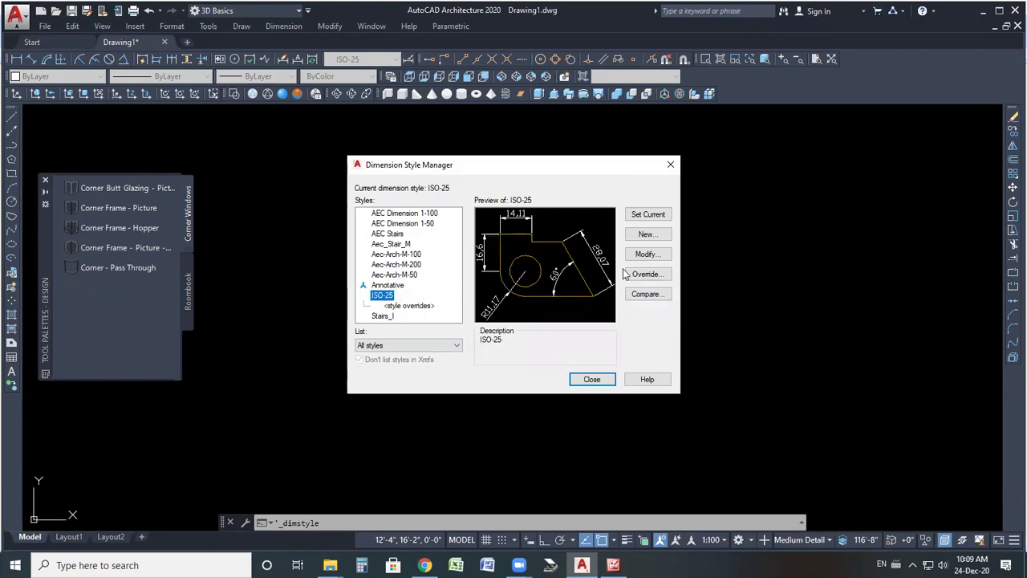
left_click(647, 255)
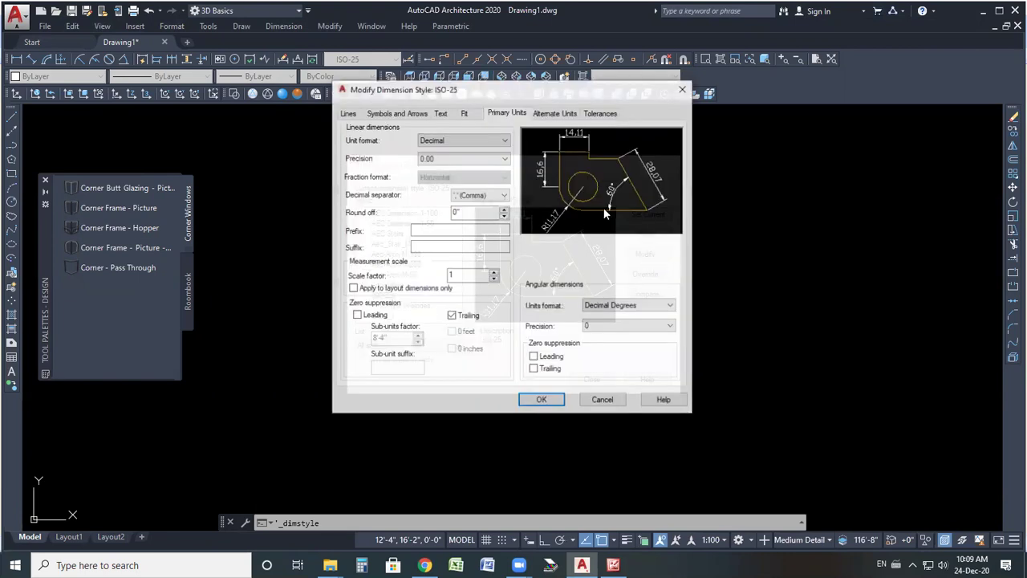
left_click(464, 142)
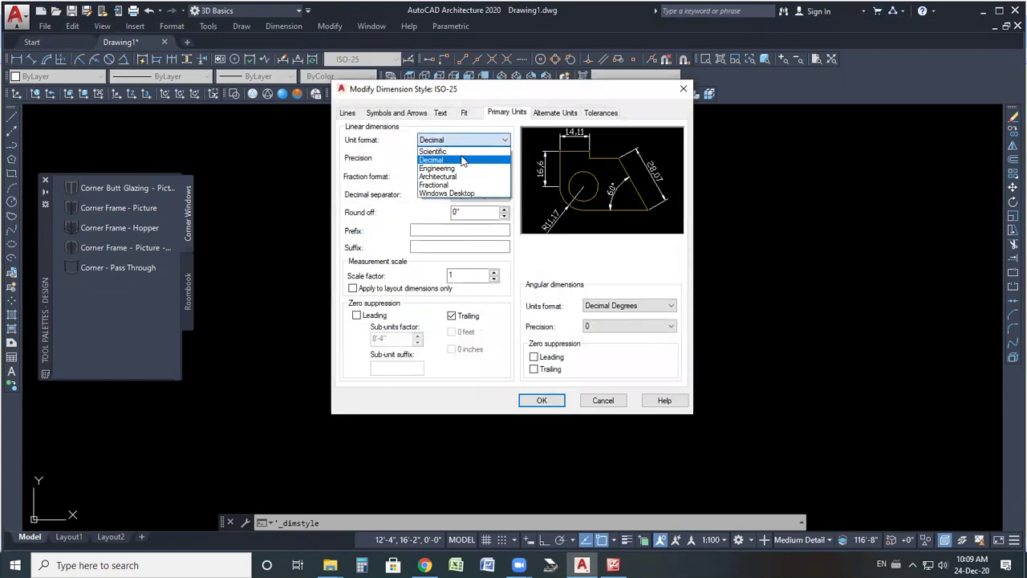
left_click(466, 165)
left_click(466, 158)
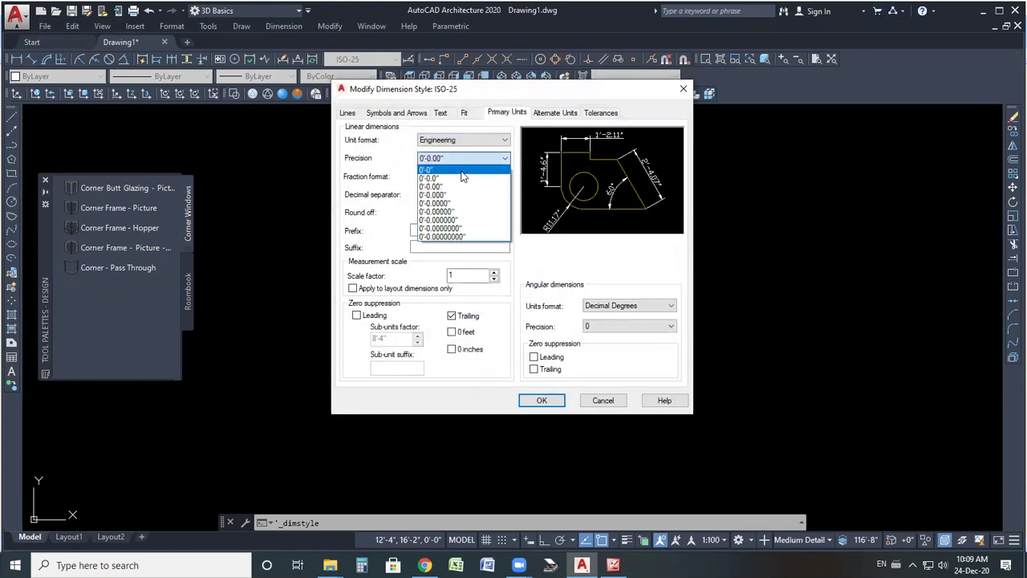
left_click(464, 171)
- Set the ISO-25 style's first and second arrowheads to Architectural tick and save the style changes
left_click(396, 112)
left_click(401, 152)
left_click(382, 203)
left_click(444, 207)
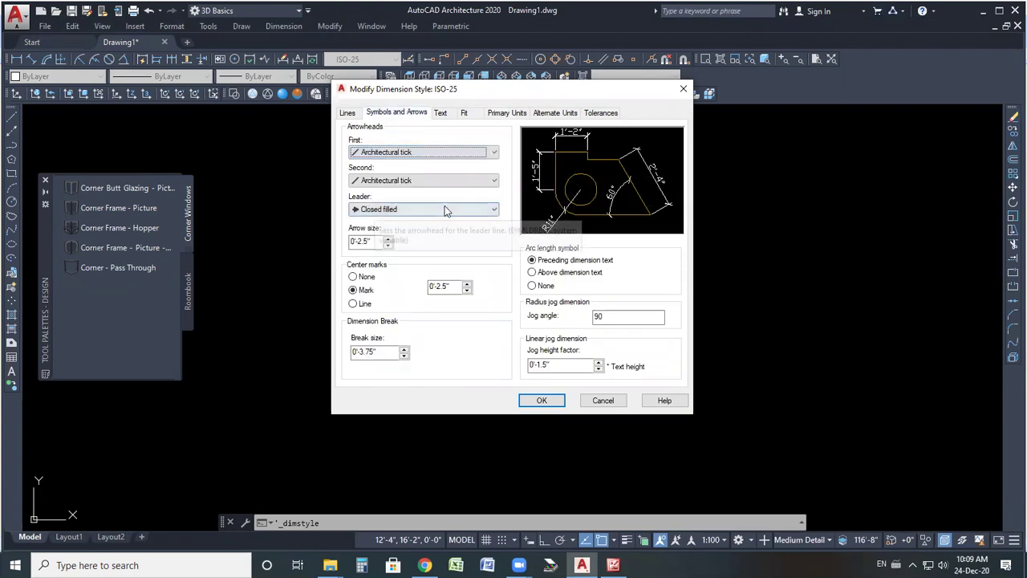
left_click(541, 399)
- Make ISO-25 the current dimension style, discard its style overrides and leave the Dimension Style Manager
left_click(648, 214)
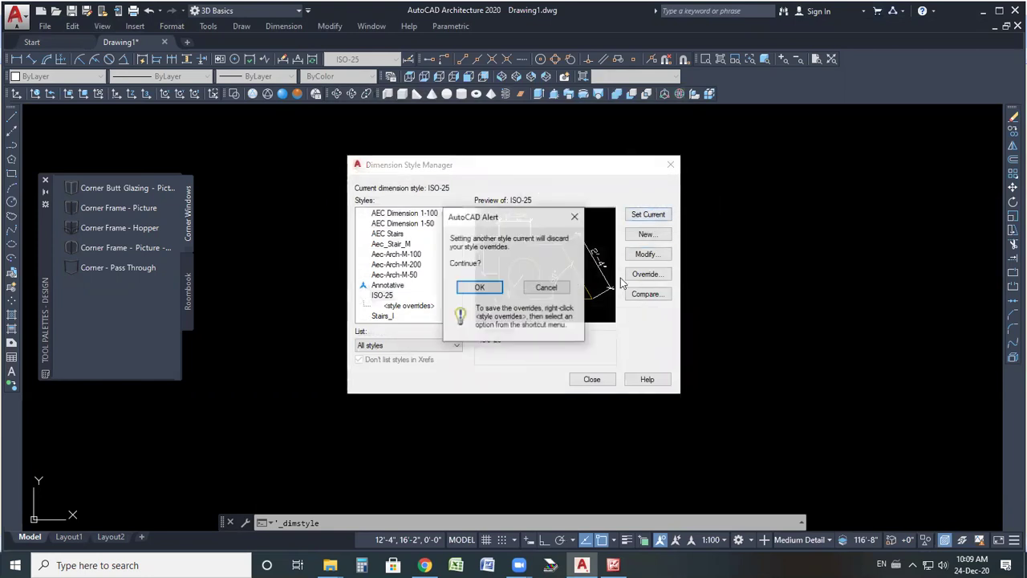
left_click(479, 287)
left_click(591, 379)
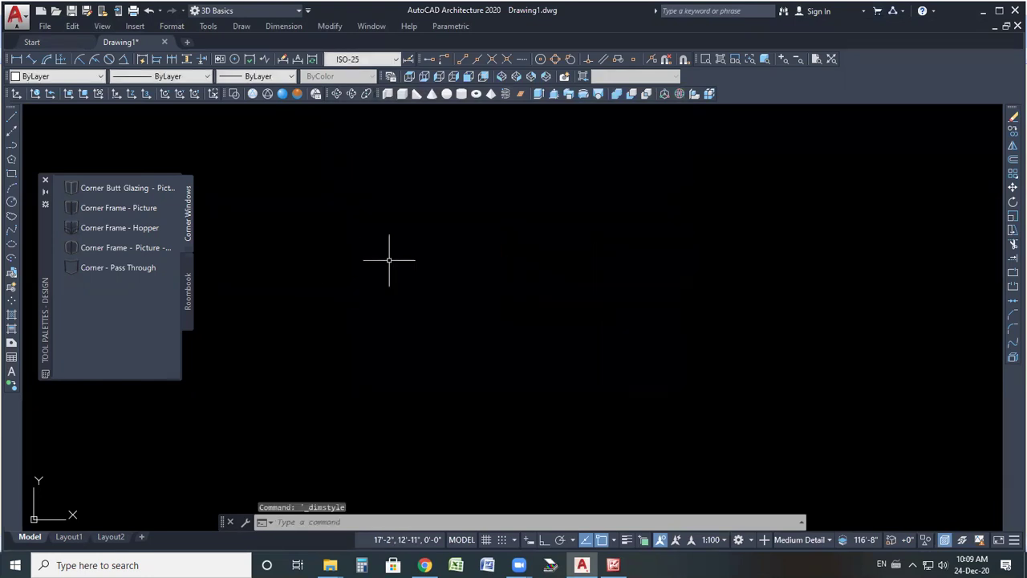
right_click(139, 319)
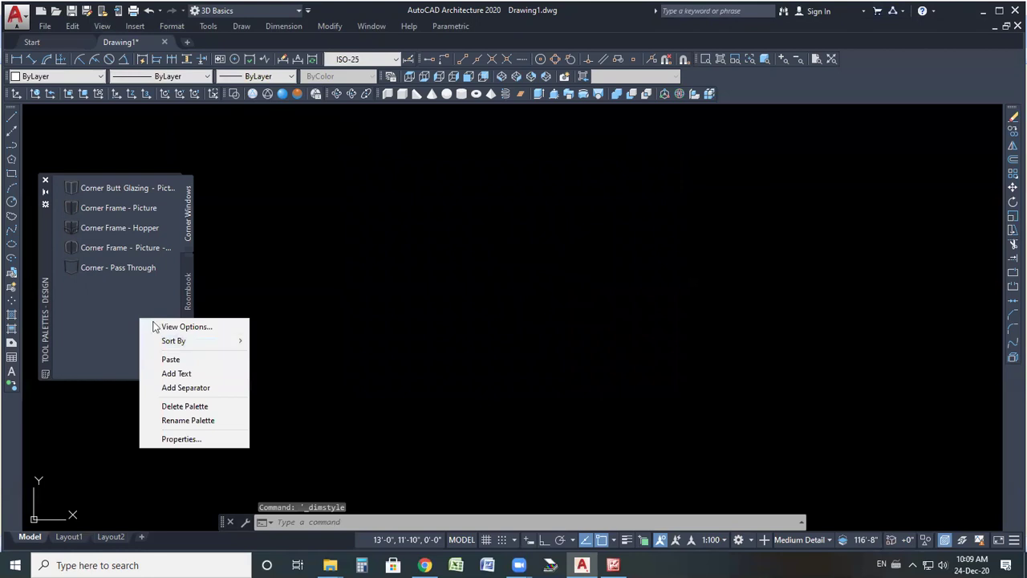
left_click(202, 326)
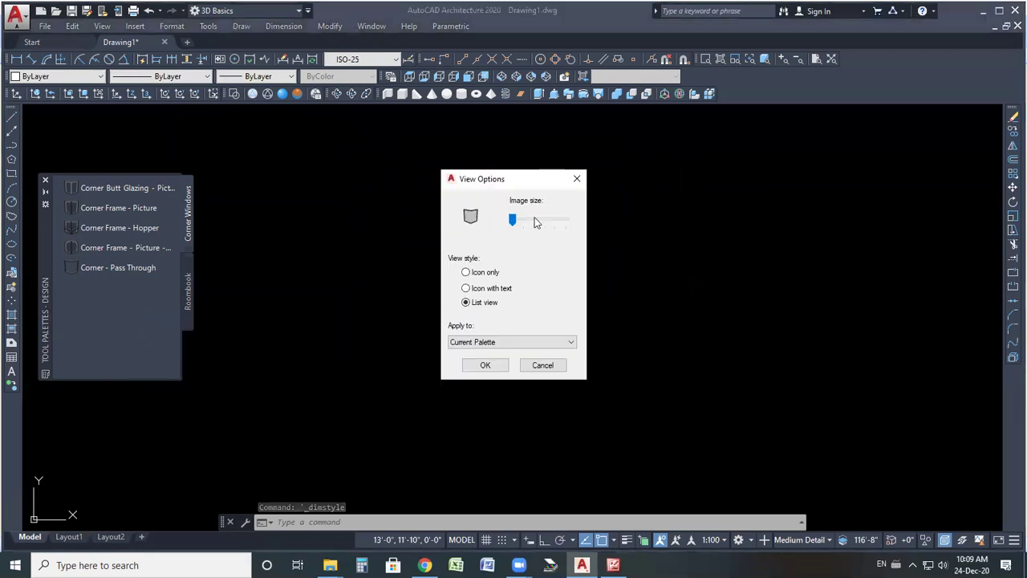
left_click(576, 178)
- Look through the Roombook and Corner Windows palettes and switch the tool palettes to the All Palettes set
left_click(188, 296)
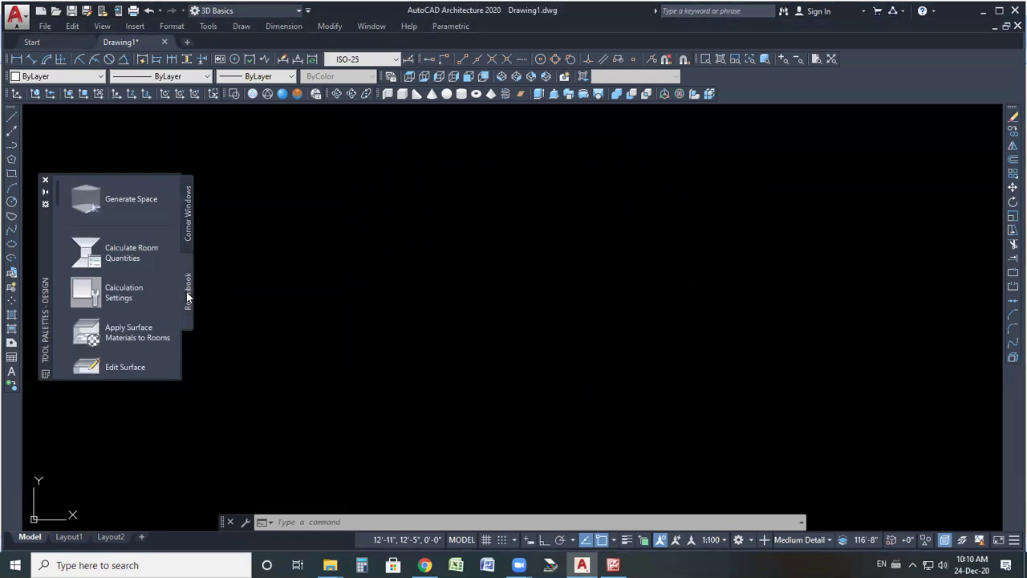
left_click(184, 224)
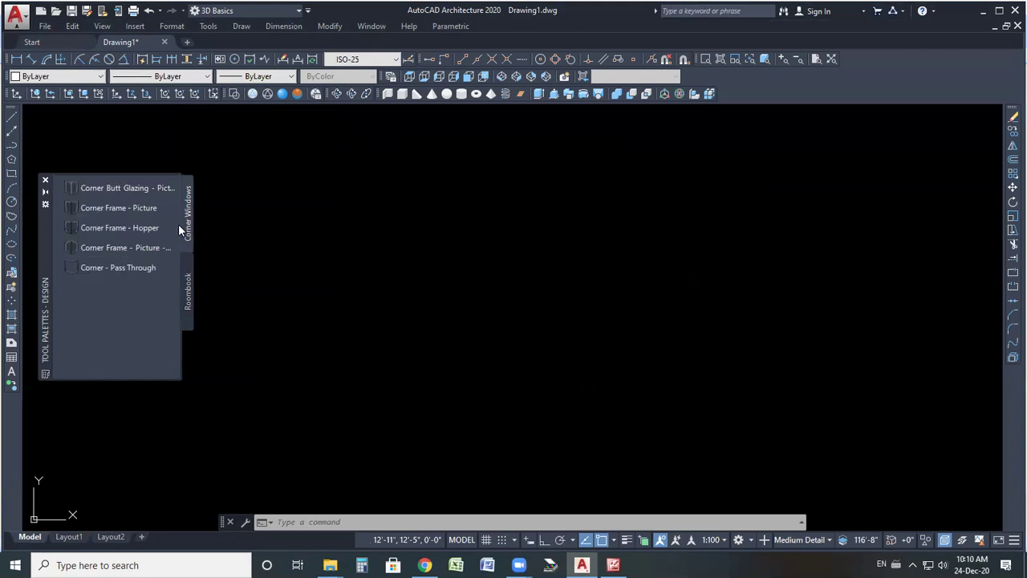
left_click(190, 294)
right_click(44, 329)
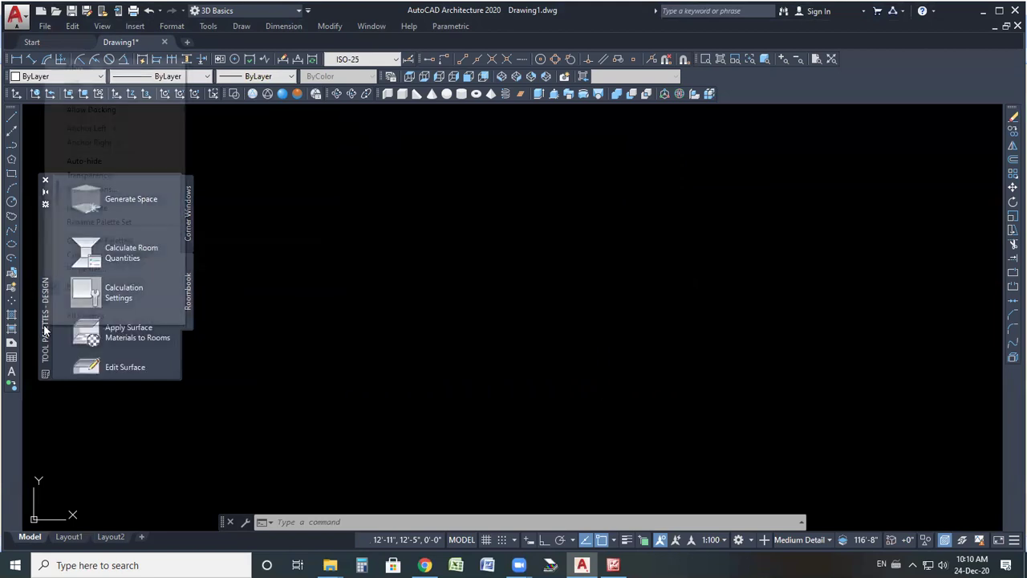
left_click(85, 317)
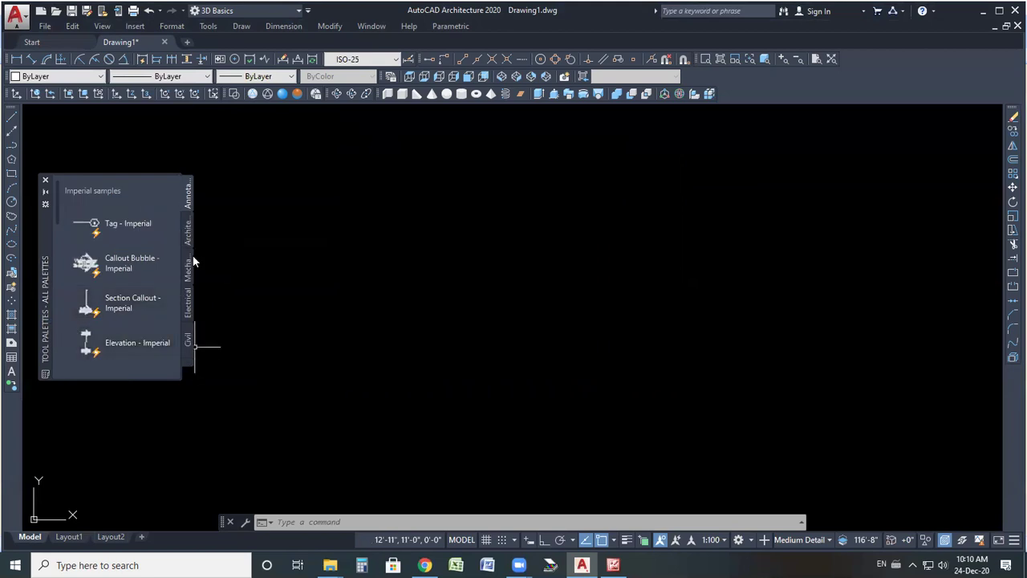
- Browse the Civil, Electrical, Mechanical and Architectural palettes and the imperial samples in the Annotation palette
left_click(187, 339)
left_click(187, 302)
left_click(187, 269)
left_click(187, 215)
left_click(188, 197)
scroll(154, 337, "down", 10)
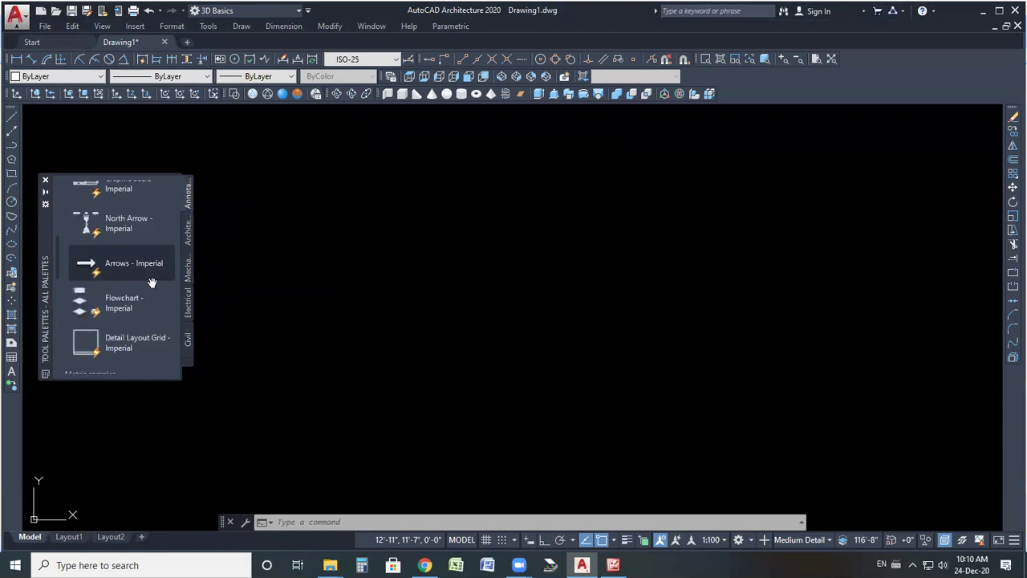
- Go through the discipline palettes again and examine the metric samples in the Annotation palette
left_click(187, 341)
left_click(186, 301)
left_click(187, 270)
left_click(187, 233)
left_click(184, 204)
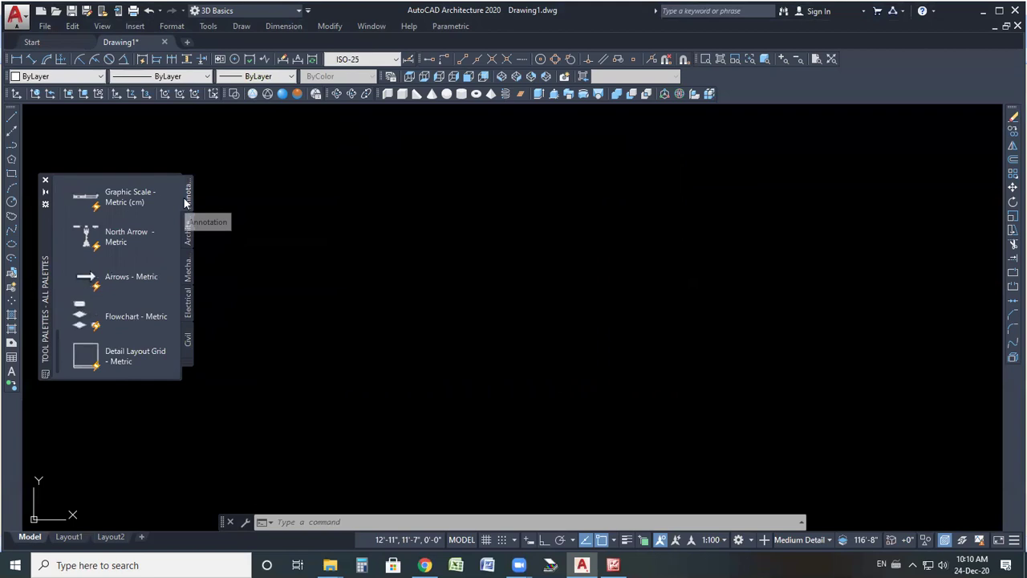
scroll(152, 238, "up", 3)
scroll(88, 323, "down", 3)
scroll(78, 244, "down", 2)
scroll(77, 244, "up", 2)
- Switch the tool palettes back to the Design set and review the tools and room styles in the Roombook palette
right_click(48, 243)
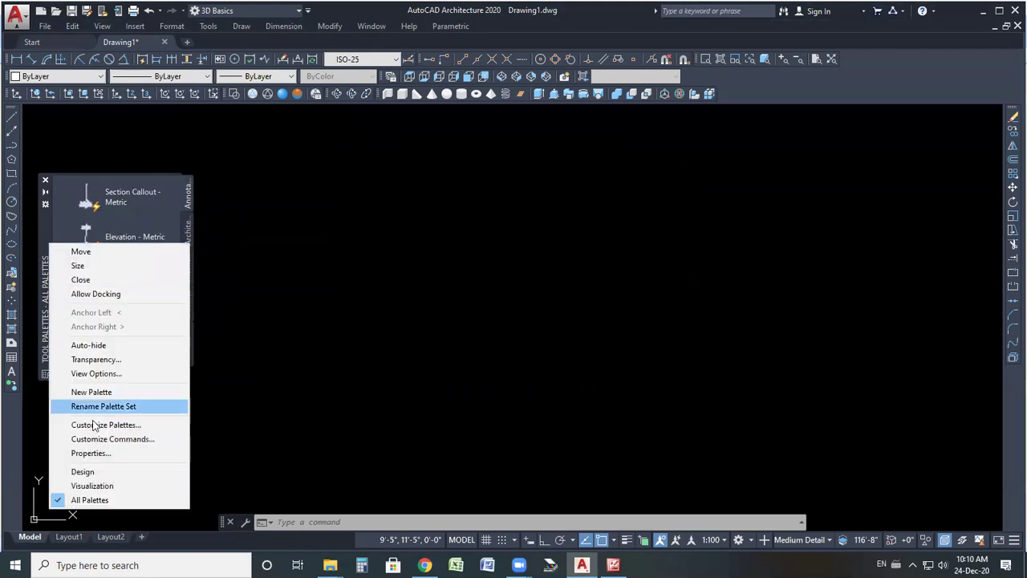
left_click(93, 473)
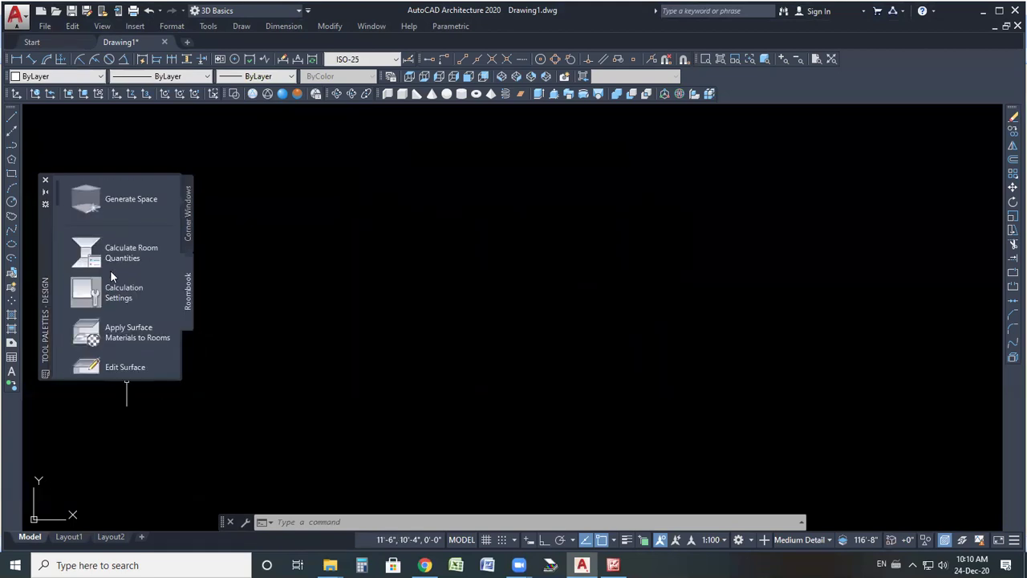
scroll(111, 265, "down", 10)
left_click(191, 233)
left_click(190, 296)
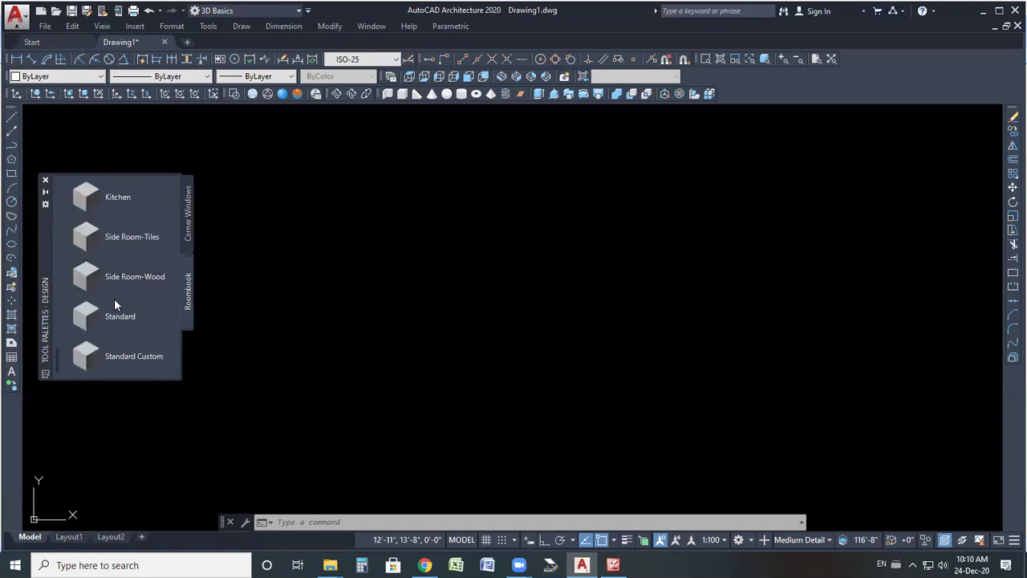
scroll(113, 212, "up", 5)
scroll(129, 247, "up", 3)
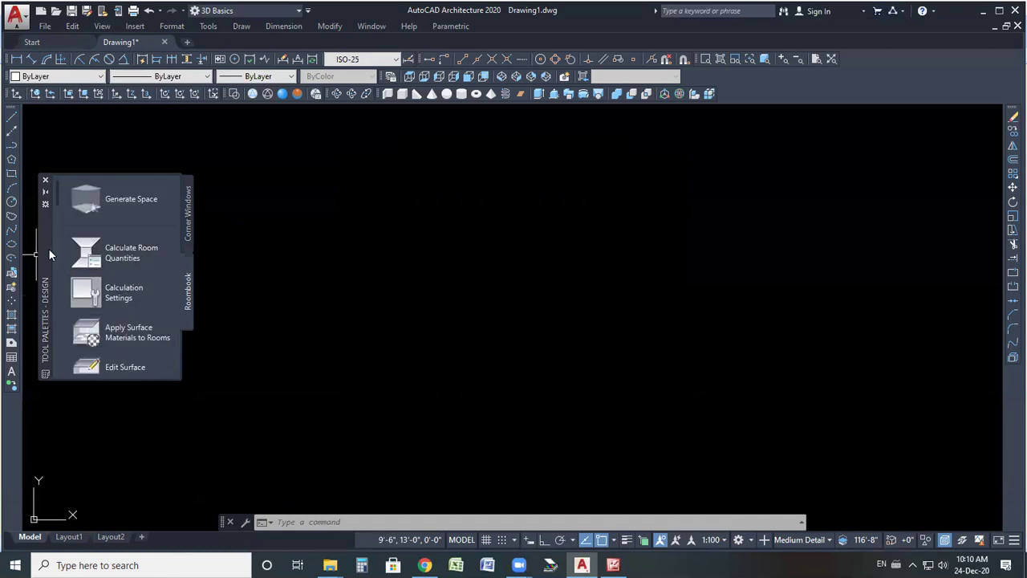
left_click_drag(47, 251, 16, 243)
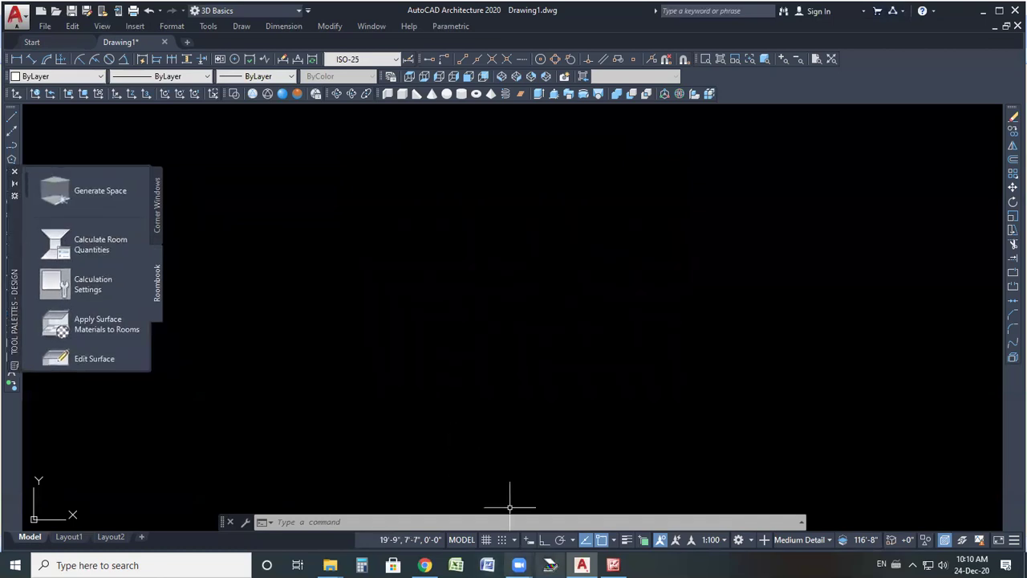
- Examine the plot's overall width and height on the ground floor plan in Microsoft Office Picture Manager, and return to AutoCAD Architecture
left_click(613, 565)
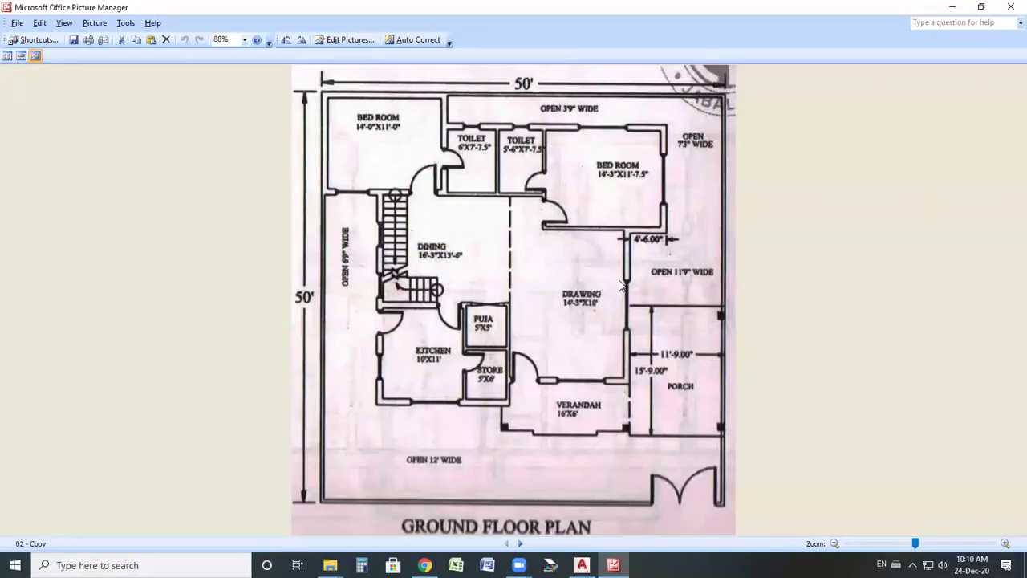
mouse_move(528, 56)
left_mouse_down()
mouse_move(552, 90)
mouse_move(550, 46)
left_mouse_up()
left_click_drag(305, 223, 321, 323)
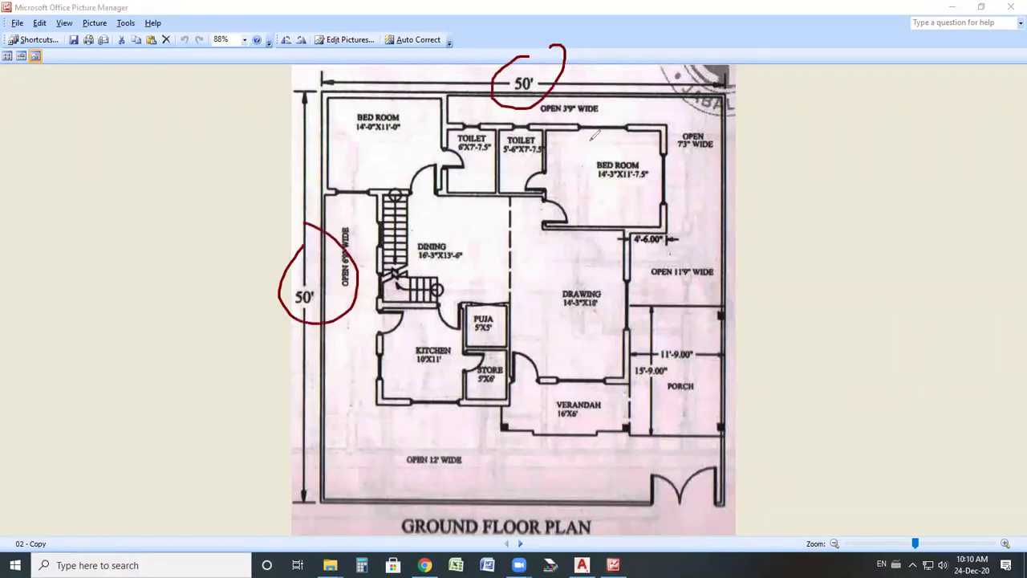
key("ctrl+z")
key("ctrl+z")
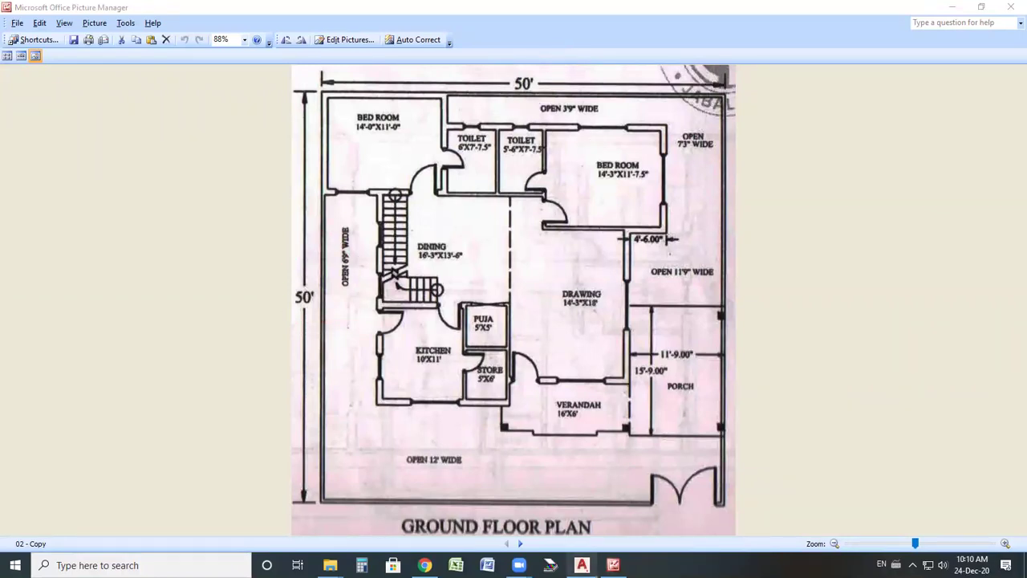
left_click(582, 565)
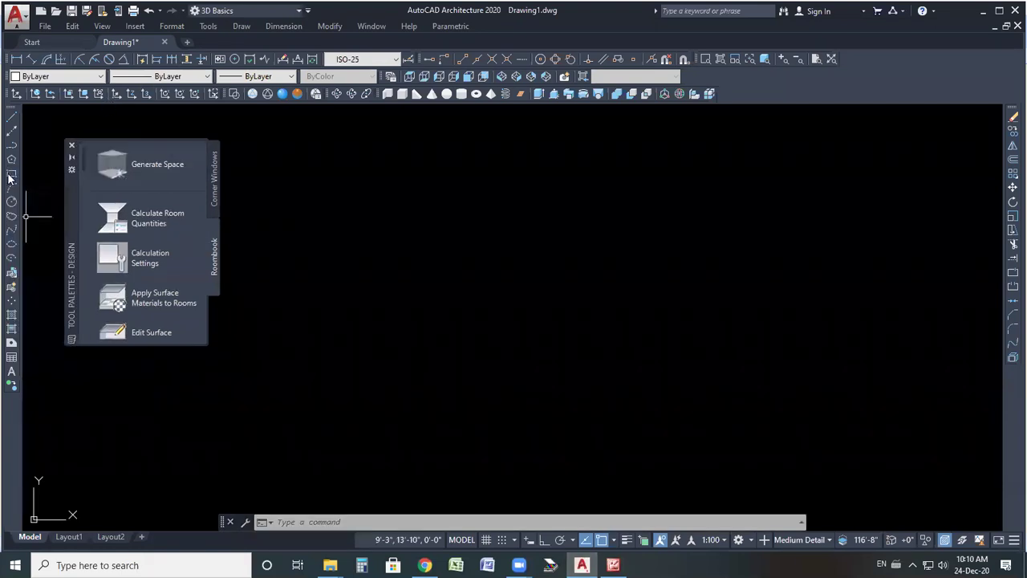
left_click(10, 175)
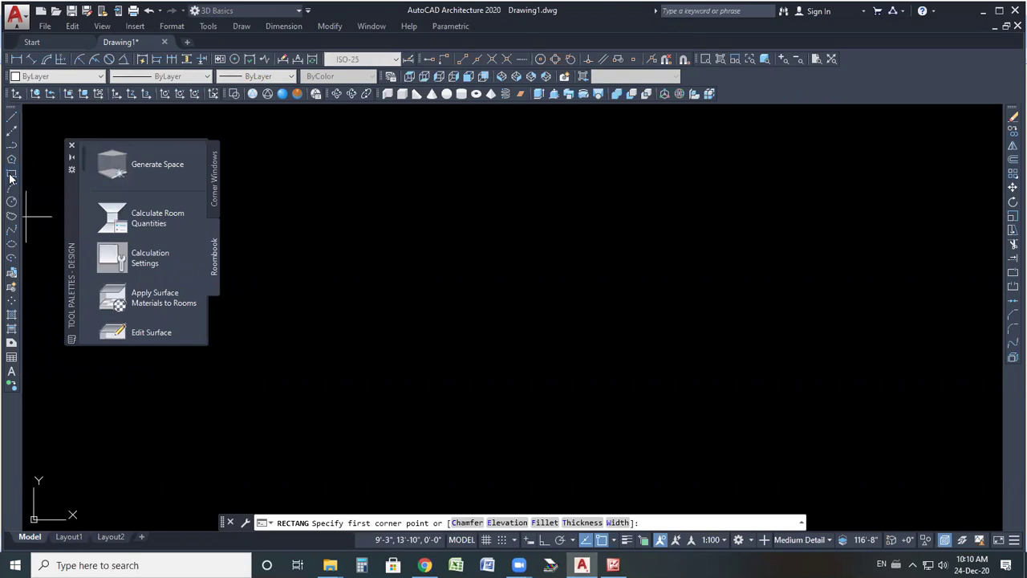
key("Escape")
key("Escape")
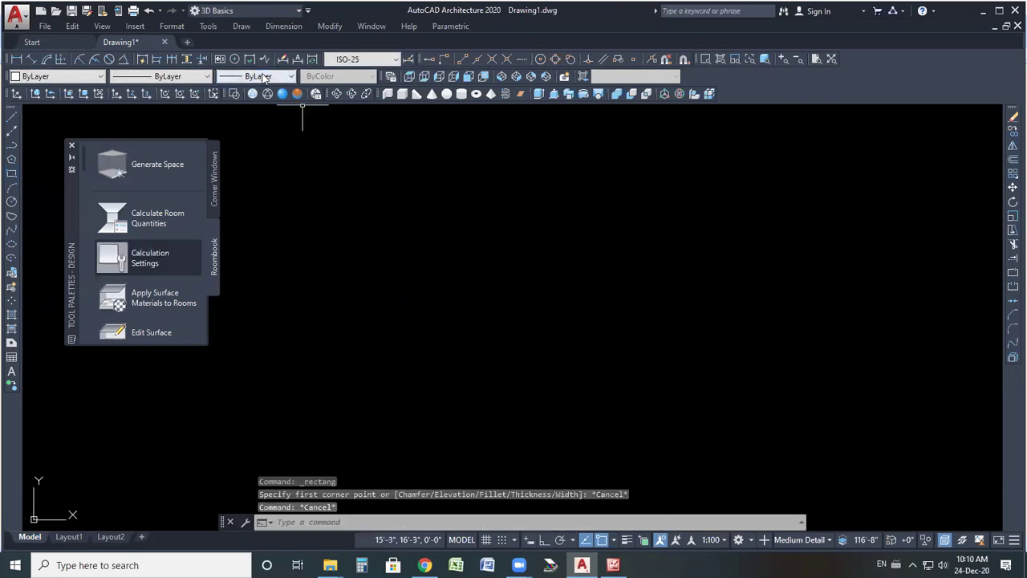
- Set the current lineweight to 0.40 mm and the current object color to Green
left_click(256, 75)
left_click(261, 229)
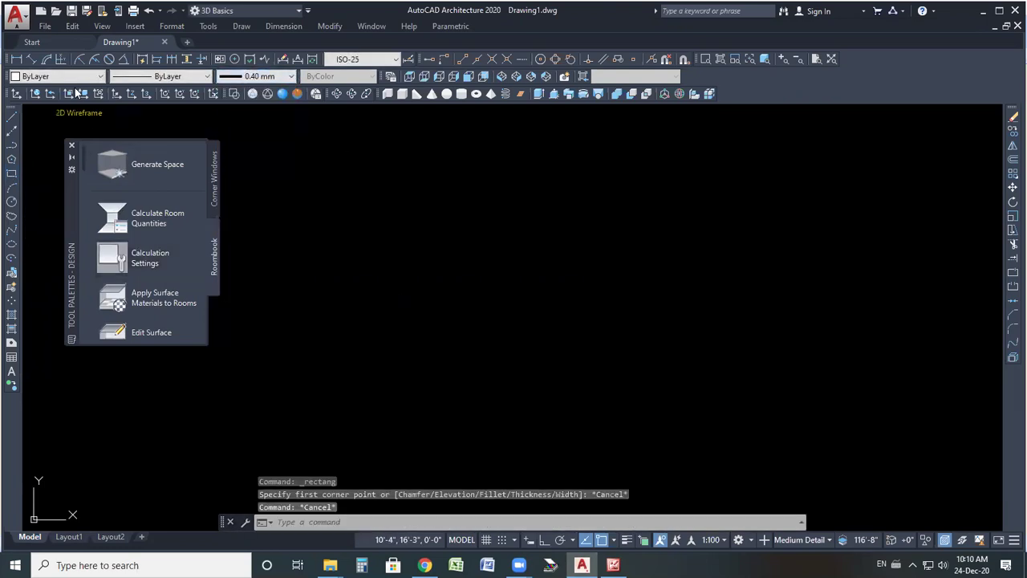
left_click(80, 77)
left_click(60, 133)
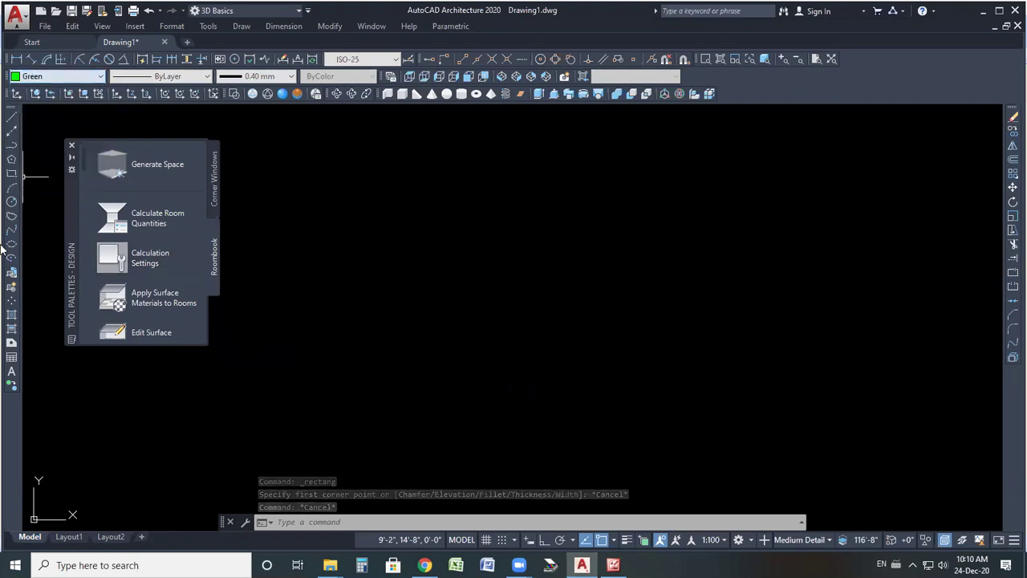
- Draw a 50' by 50' rectangle as the plot outline, with lineweight display turned on, and fit it in view
left_click(11, 174)
left_click(380, 422)
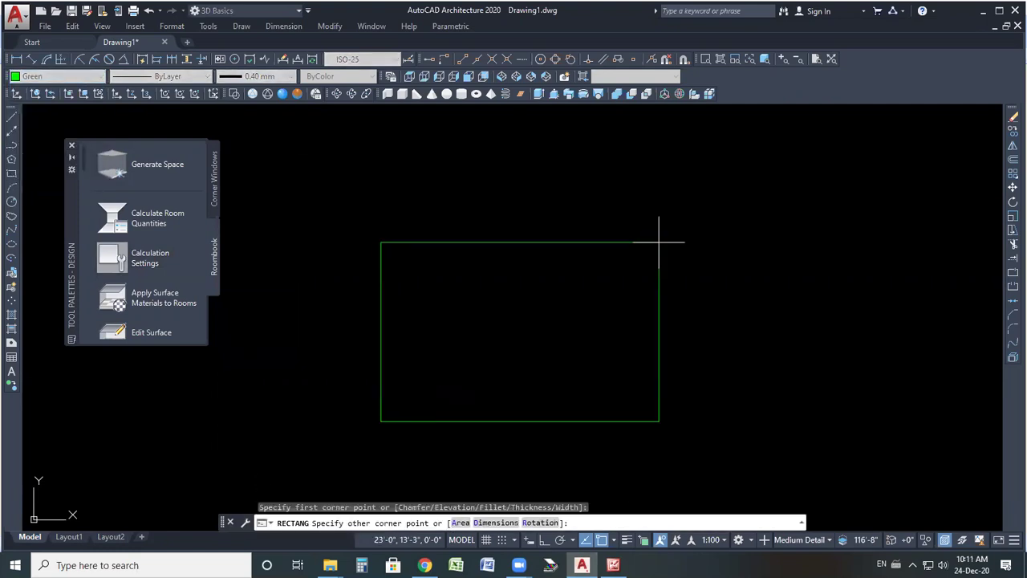
type("d")
key("Return")
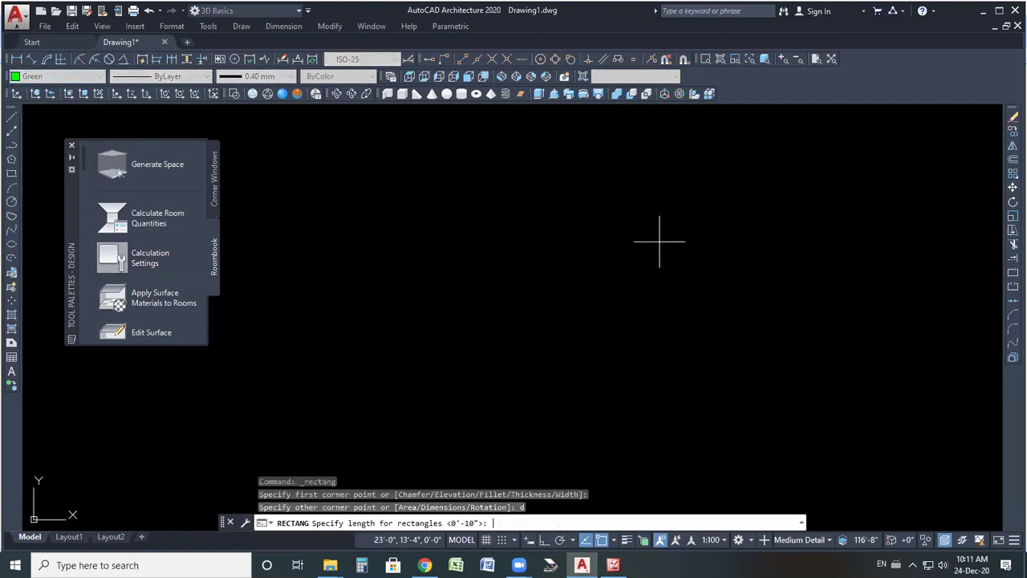
type("50'")
key("Return")
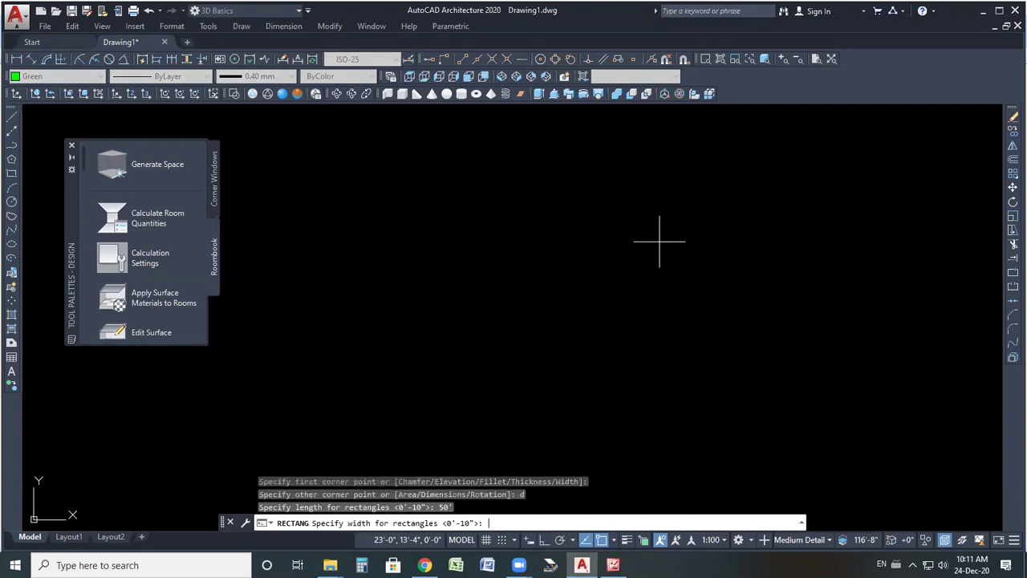
type("50'")
key("Return")
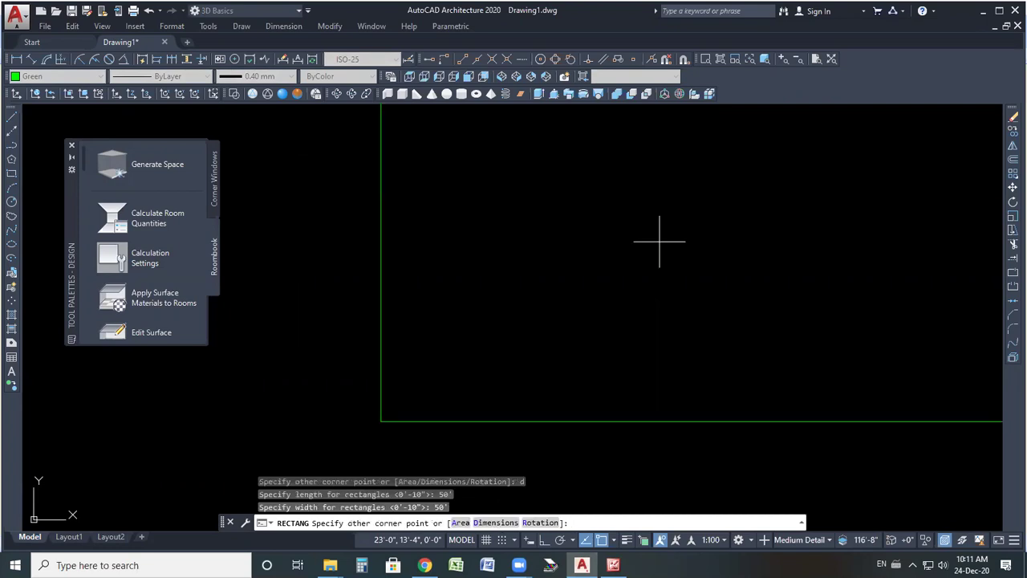
left_click(625, 539)
left_click(554, 325)
middle_click(492, 339)
middle_click(493, 339)
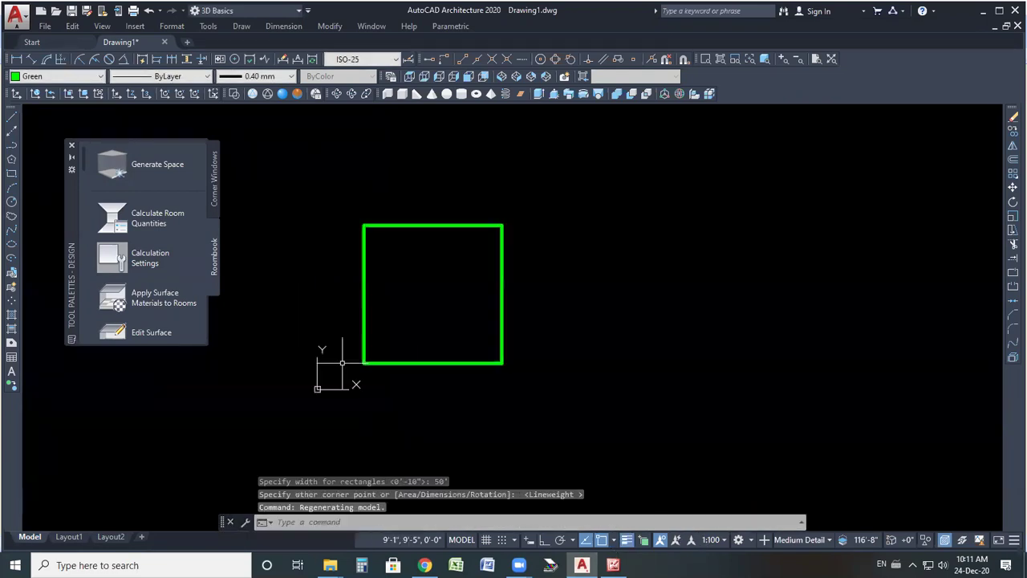
- Fit the plot outline in view, consult the ground floor plan in Microsoft Office Picture Manager, and return to AutoCAD Architecture
middle_click(560, 245)
middle_click(559, 245)
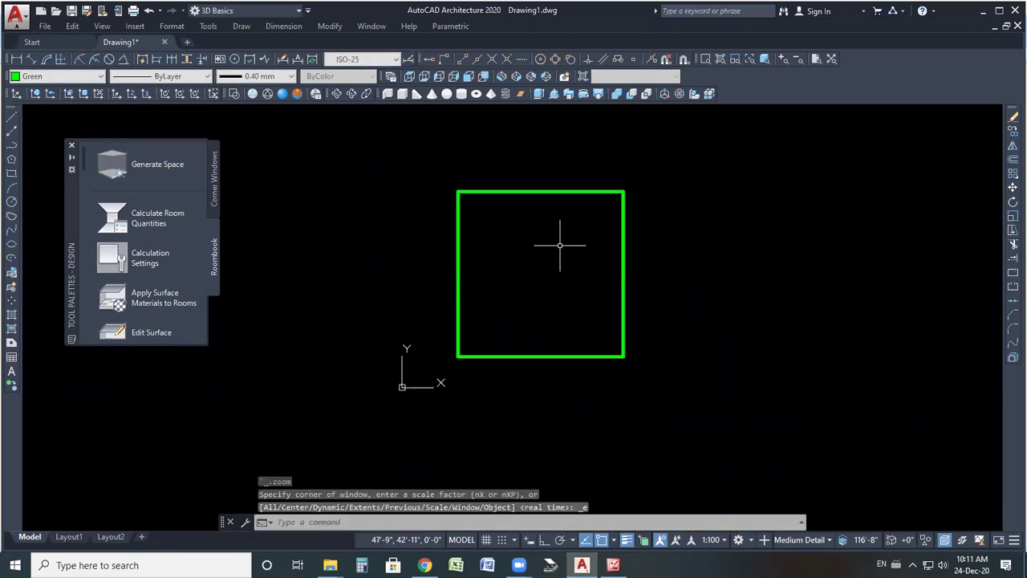
scroll(594, 275, "up", 2)
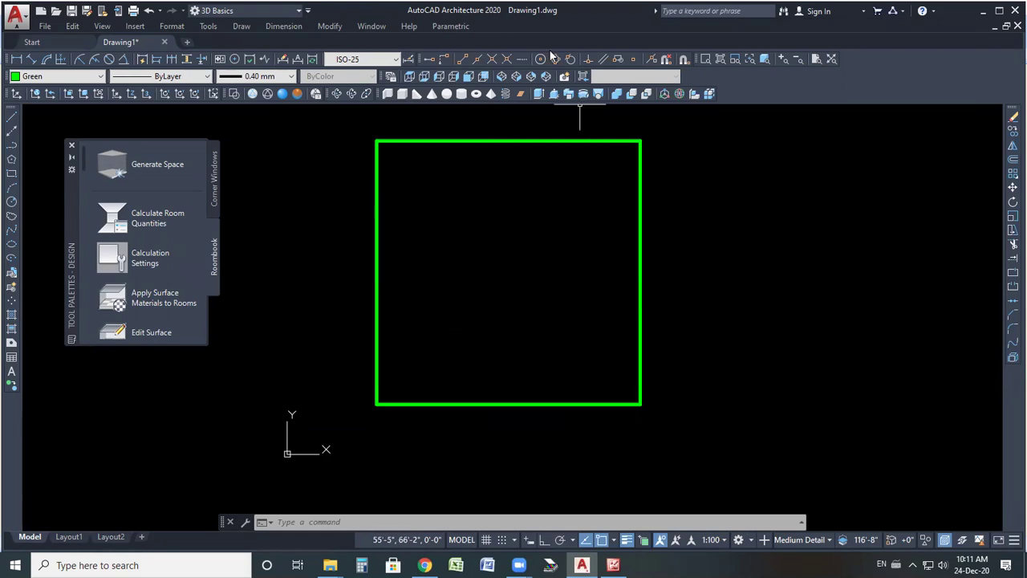
key("alt+Tab")
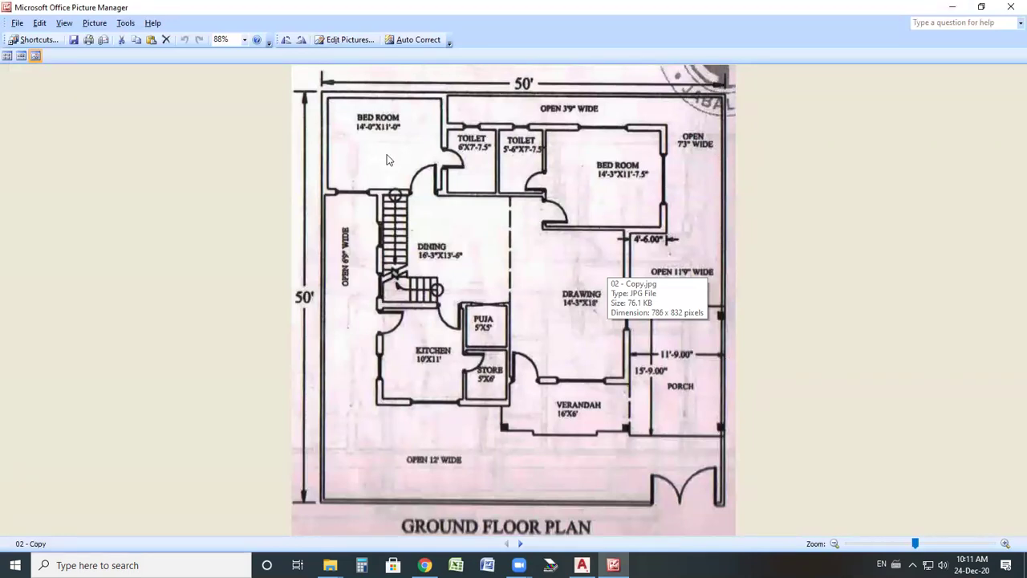
key("alt+Tab")
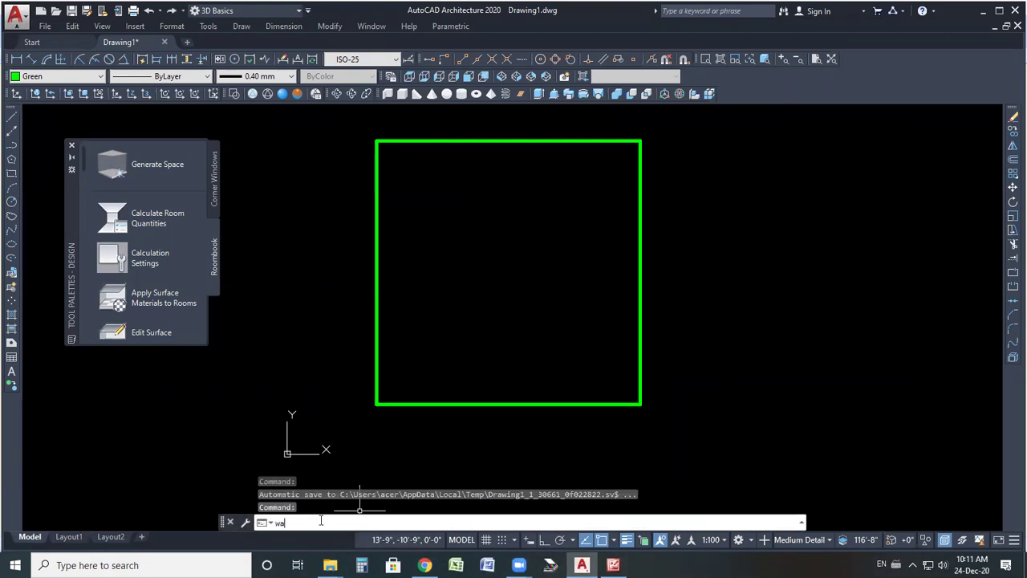
- Start adding a wall at the plot outline's upper-left corner, with a width of 9" and a base height of 4'
type("wall")
key("Return")
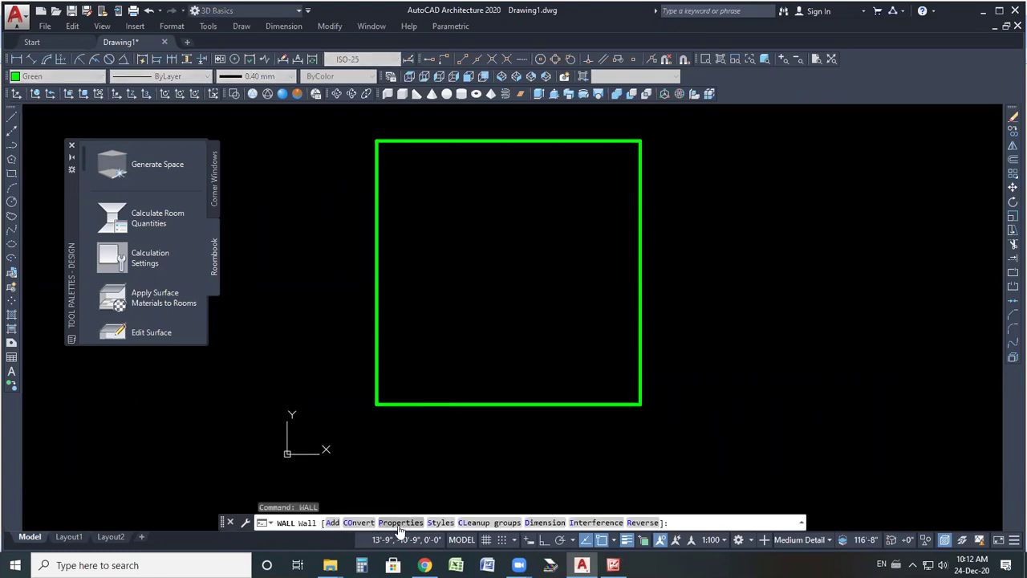
left_click(333, 522)
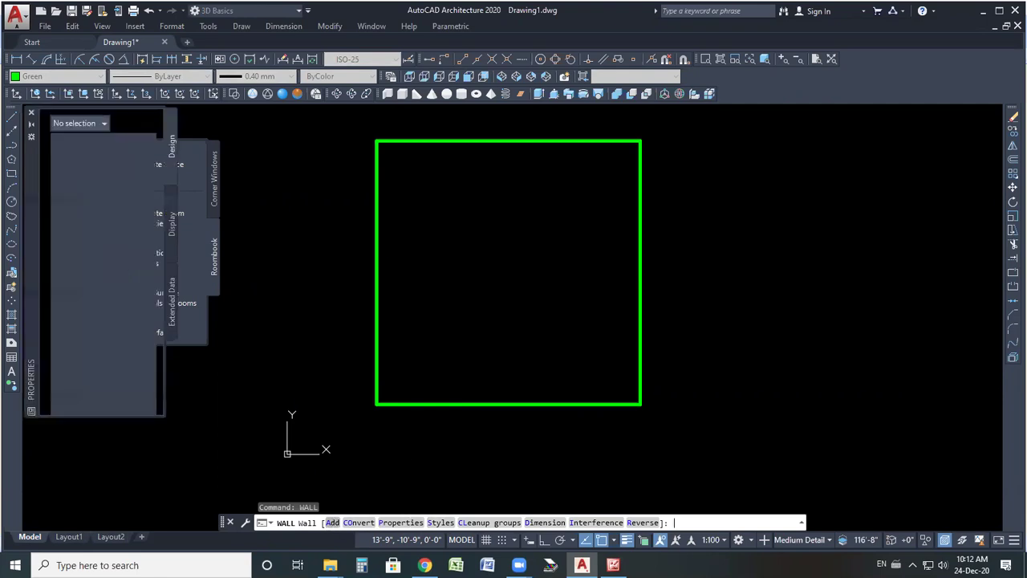
left_click(377, 142)
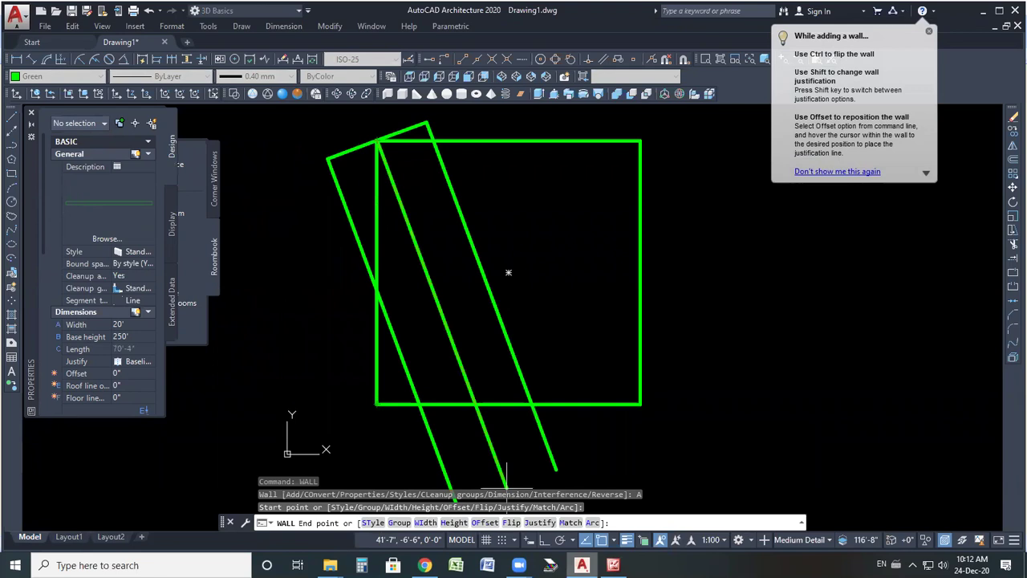
mouse_move(130, 277)
left_mouse_down()
mouse_move(93, 264)
mouse_move(180, 298)
mouse_move(137, 272)
left_mouse_up()
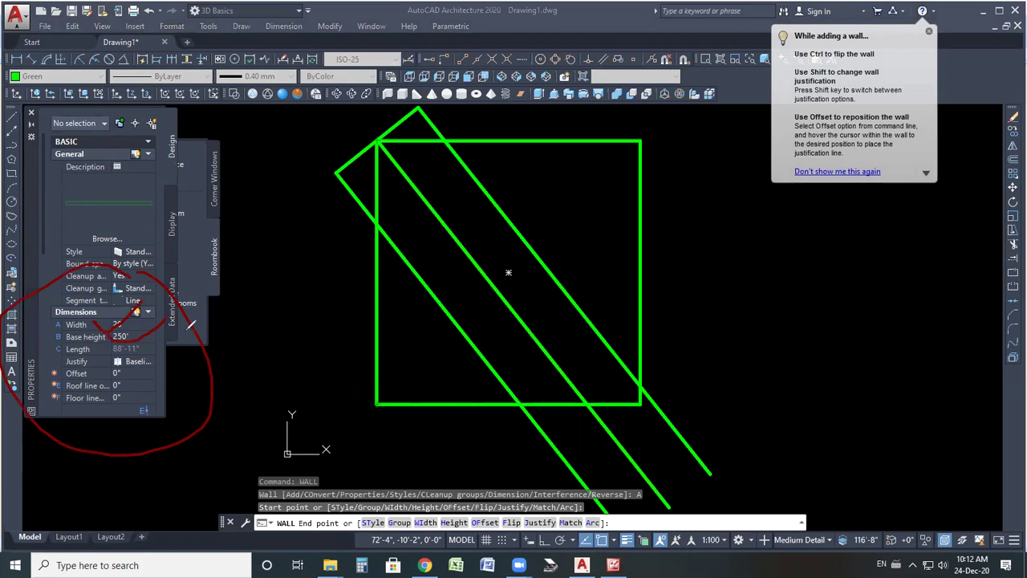
key("e")
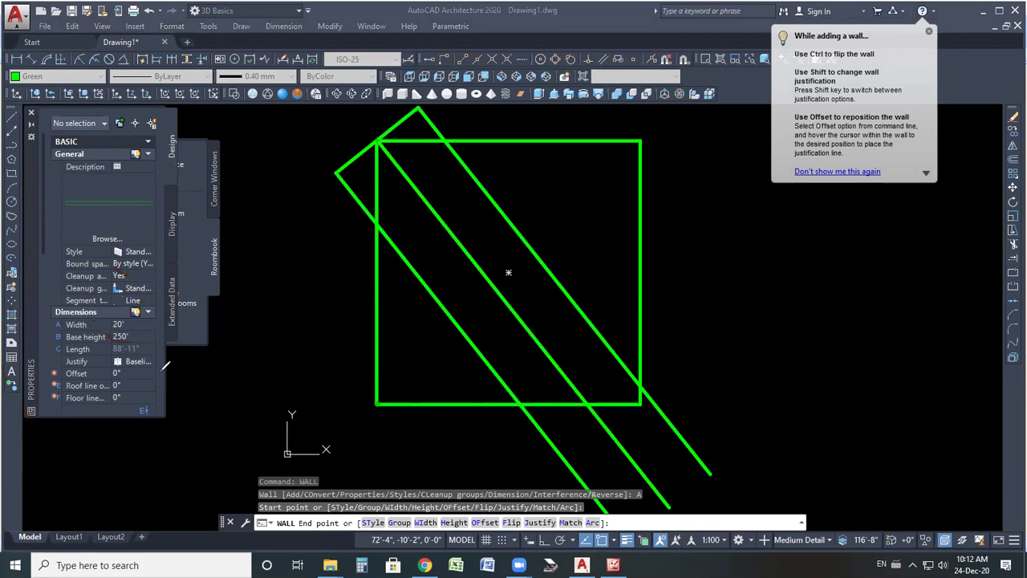
left_click(124, 324)
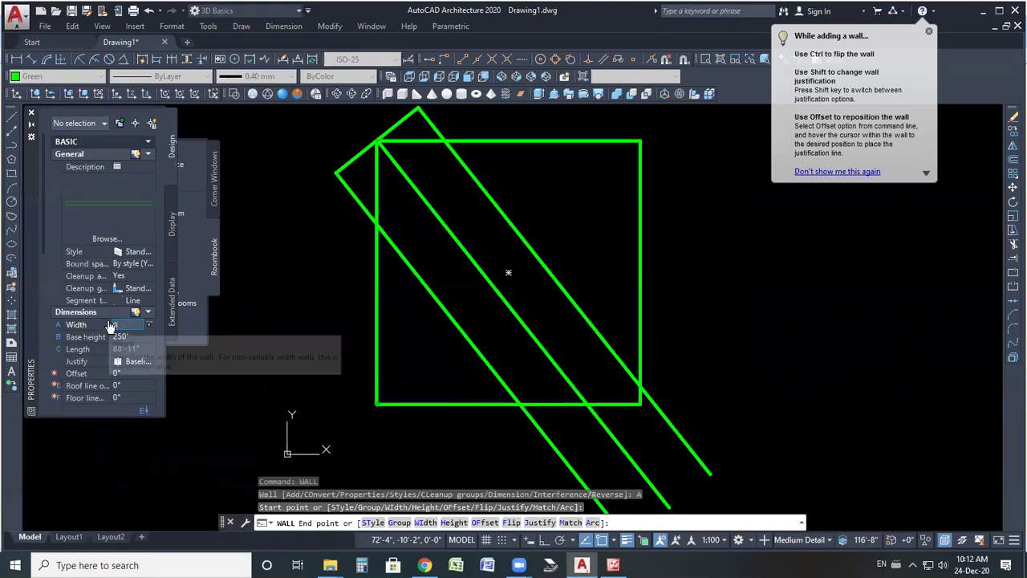
type("9\"")
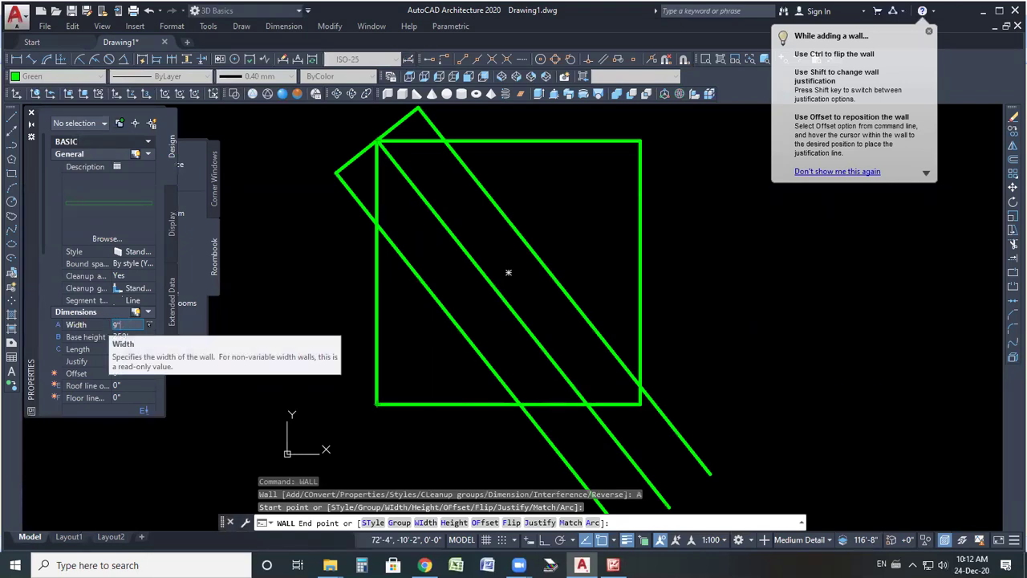
left_click(132, 336)
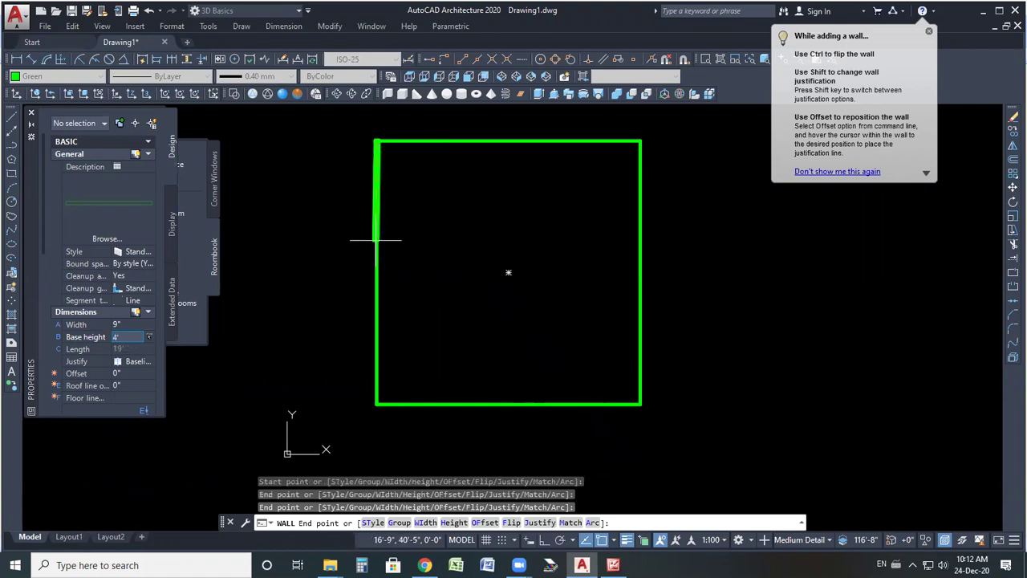
- Turn off the lineweight display and set the new wall's justification to Right
scroll(377, 128, "up", 5)
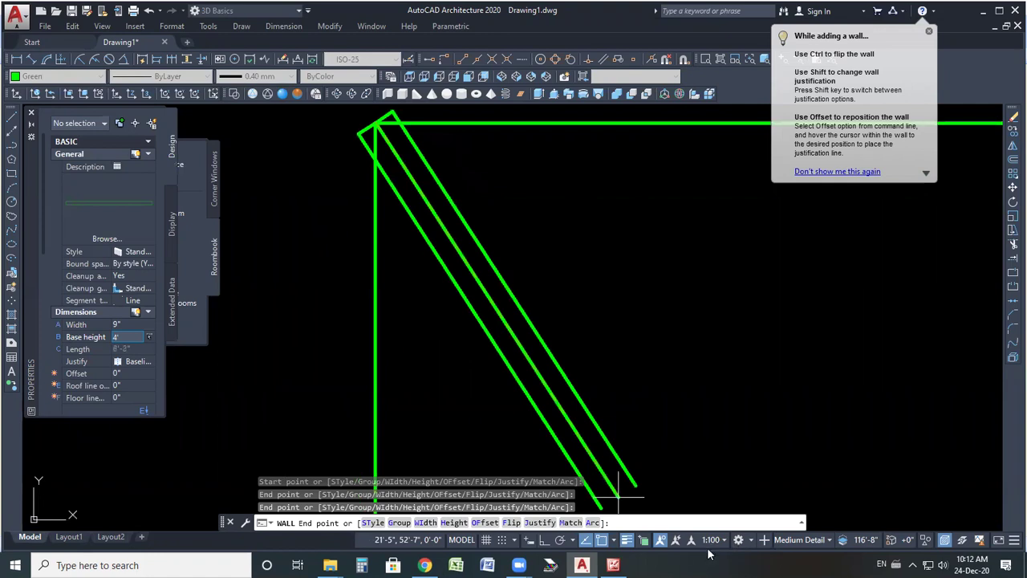
left_click(627, 540)
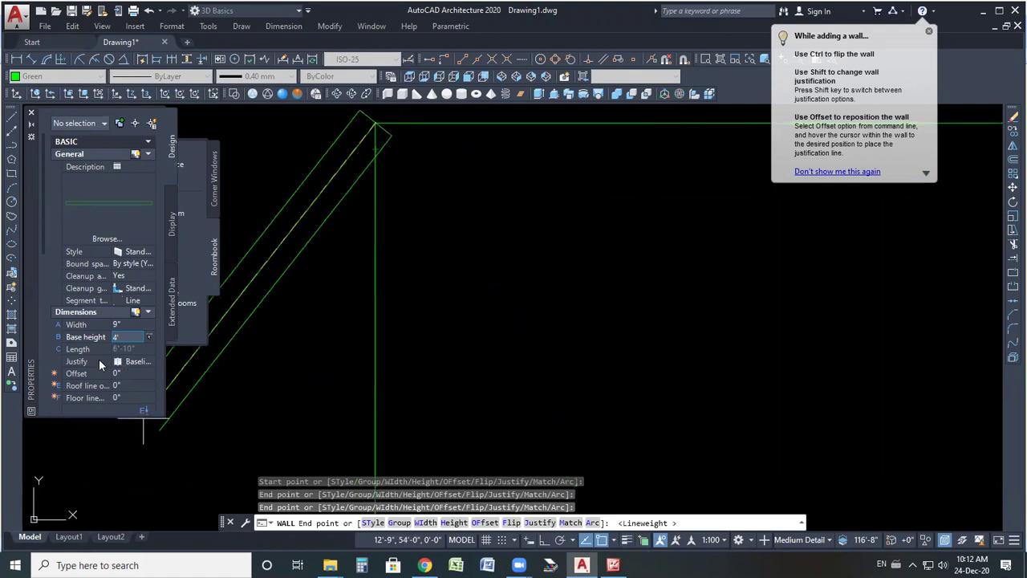
left_click(133, 363)
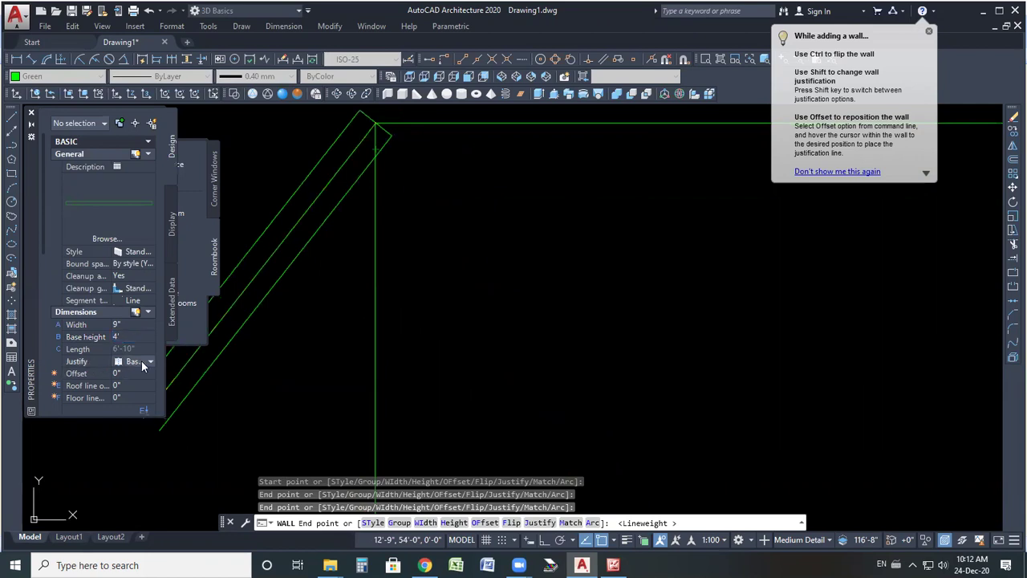
left_click(150, 361)
left_click(154, 377)
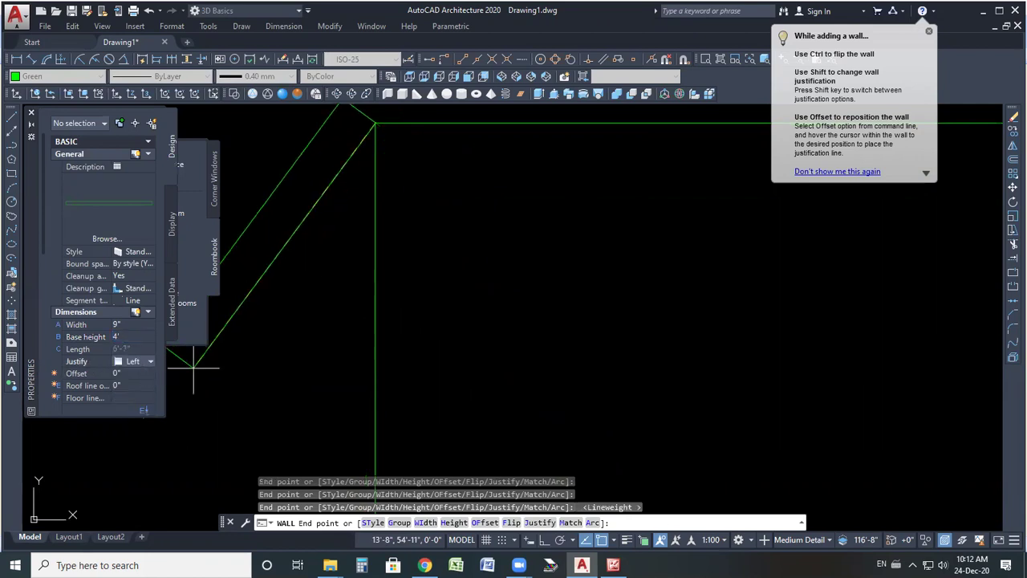
left_click(149, 362)
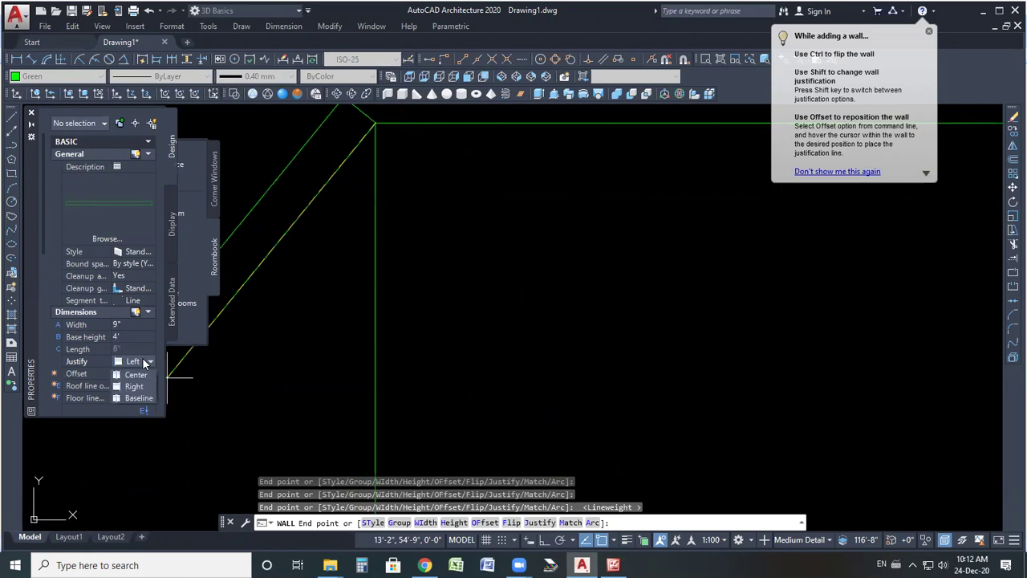
left_click(133, 396)
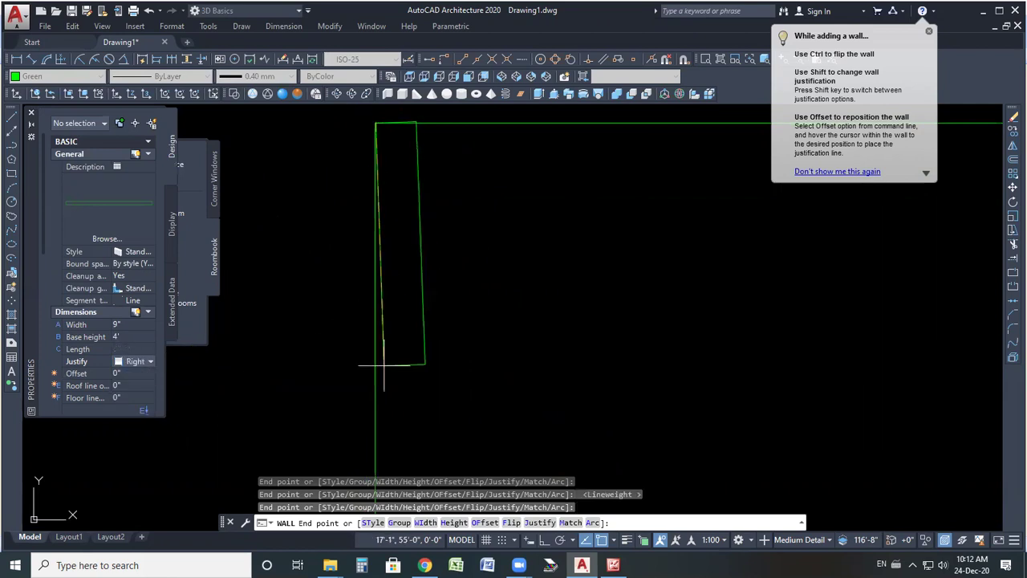
- Draw the boundary walls along all four sides of the plot outline, from corner to corner back to the starting point
scroll(374, 241, "down", 5)
scroll(385, 224, "down", 3)
scroll(397, 337, "up", 8)
left_click(392, 332)
scroll(329, 362, "down", 3)
scroll(585, 344, "up", 3)
left_click(601, 340)
scroll(589, 374, "down", 3)
scroll(592, 202, "up", 3)
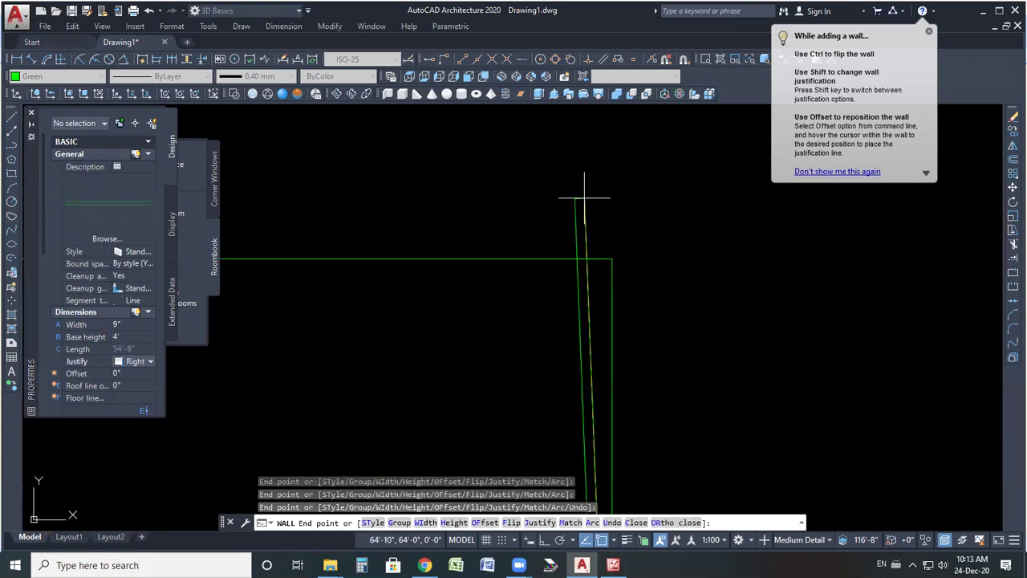
left_click(611, 273)
scroll(614, 271, "down", 4)
scroll(507, 272, "up", 10)
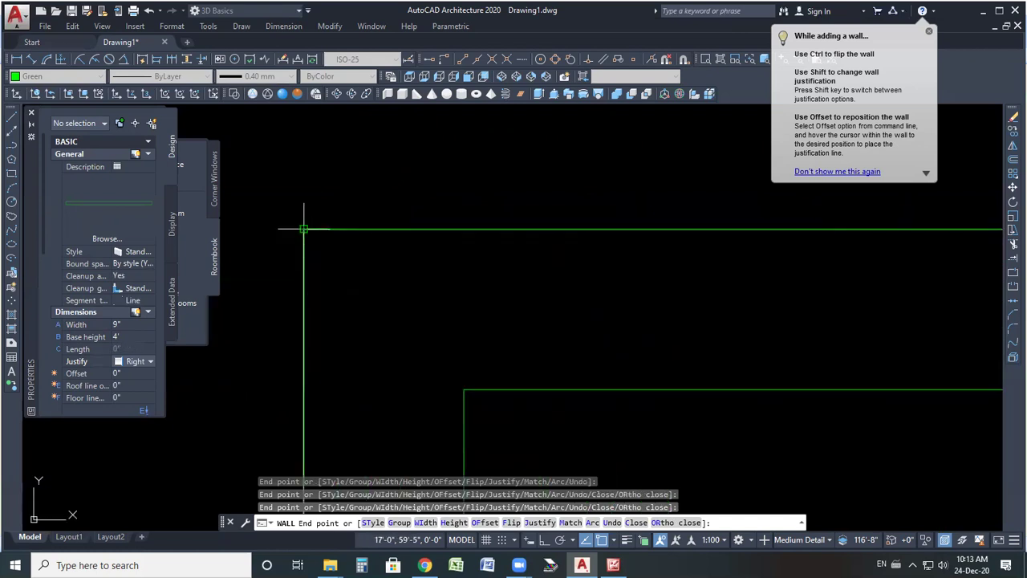
right_click(424, 232)
left_click(457, 243)
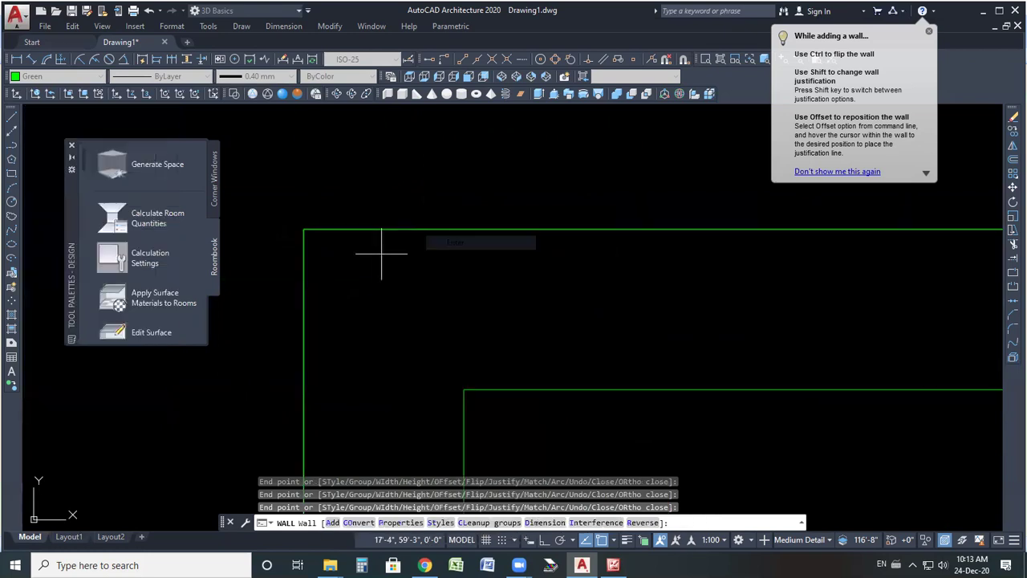
- Inspect the boundary walls in SW Isometric view with the Conceptual visual style, and return to the top view in 2D Wireframe
scroll(353, 241, "down", 8)
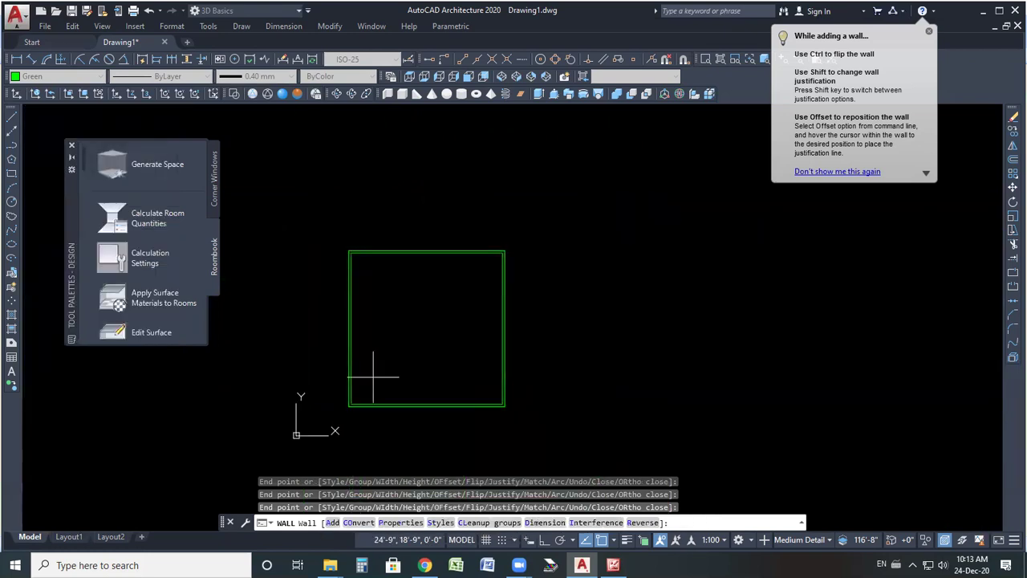
scroll(358, 382, "up", 2)
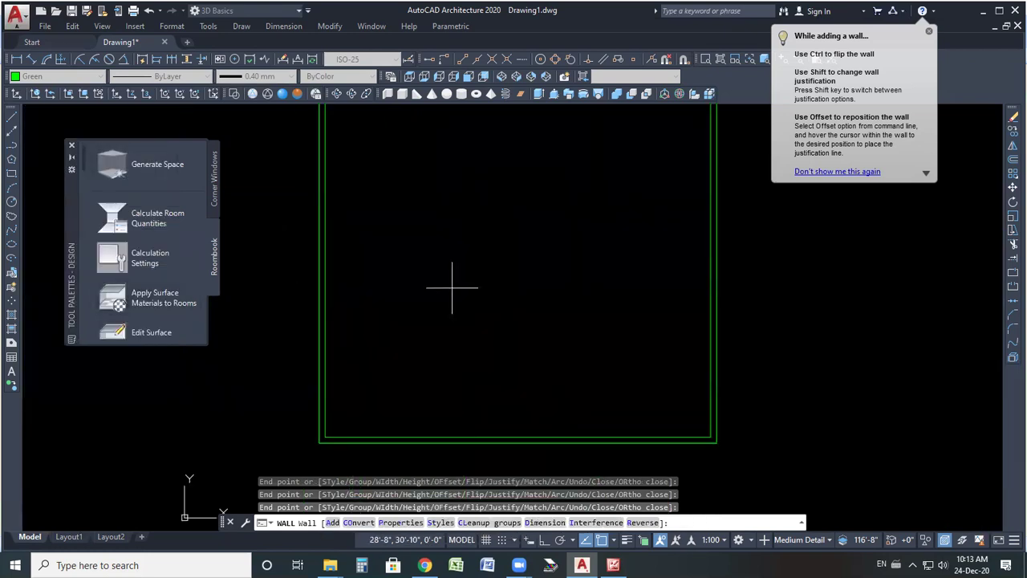
left_click(501, 76)
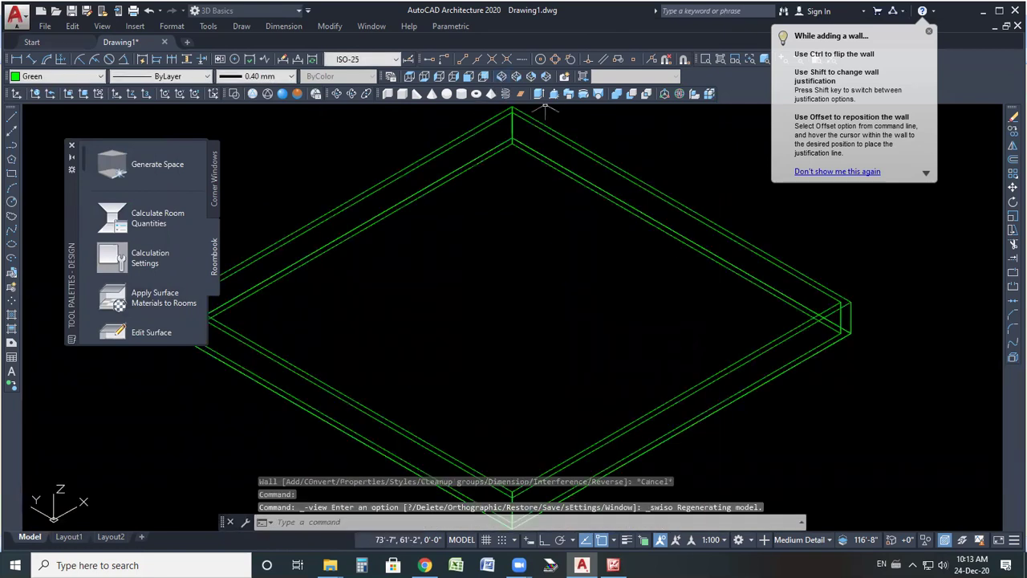
left_click(295, 94)
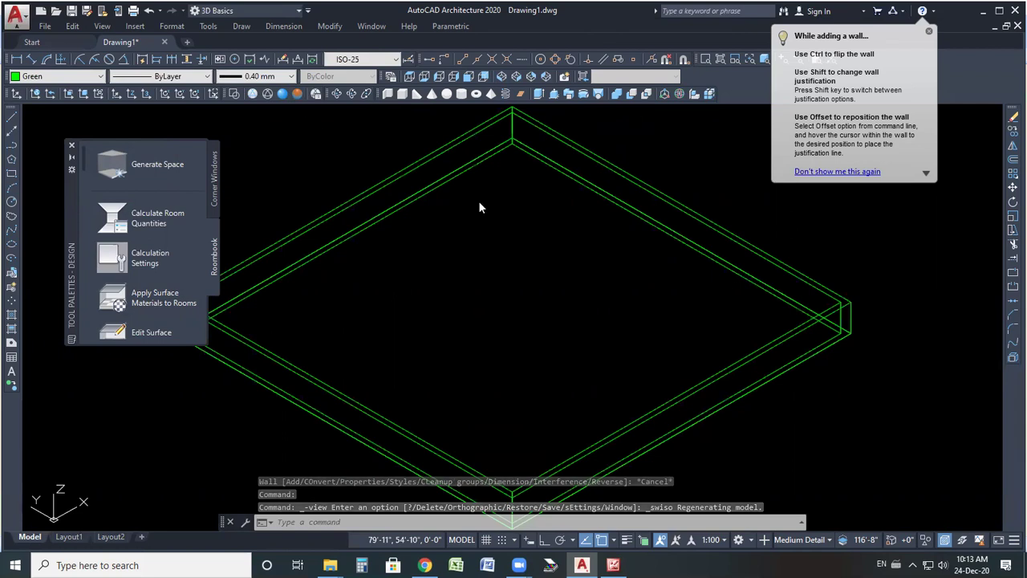
scroll(691, 306, "down", 2)
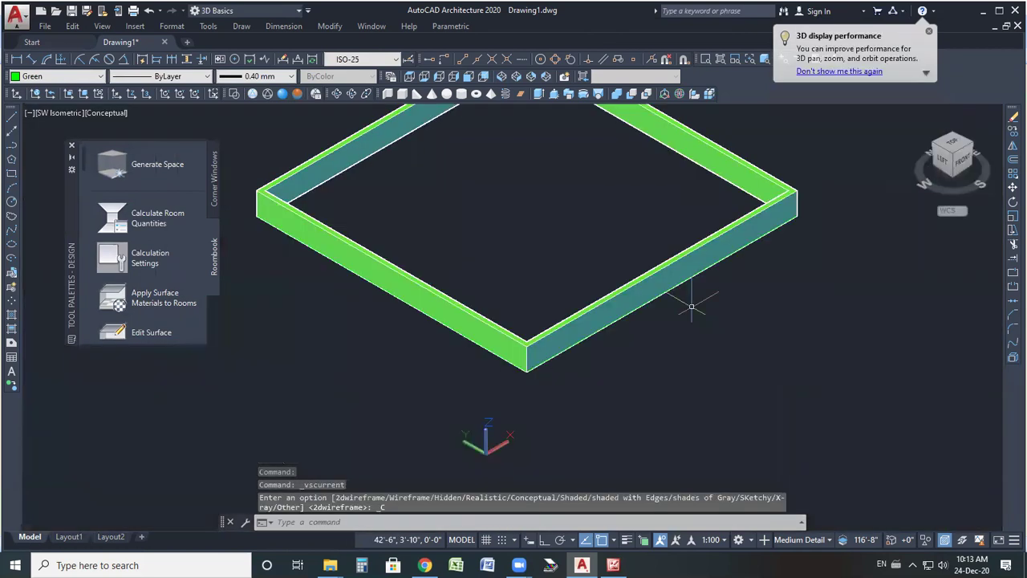
scroll(691, 306, "down", 1)
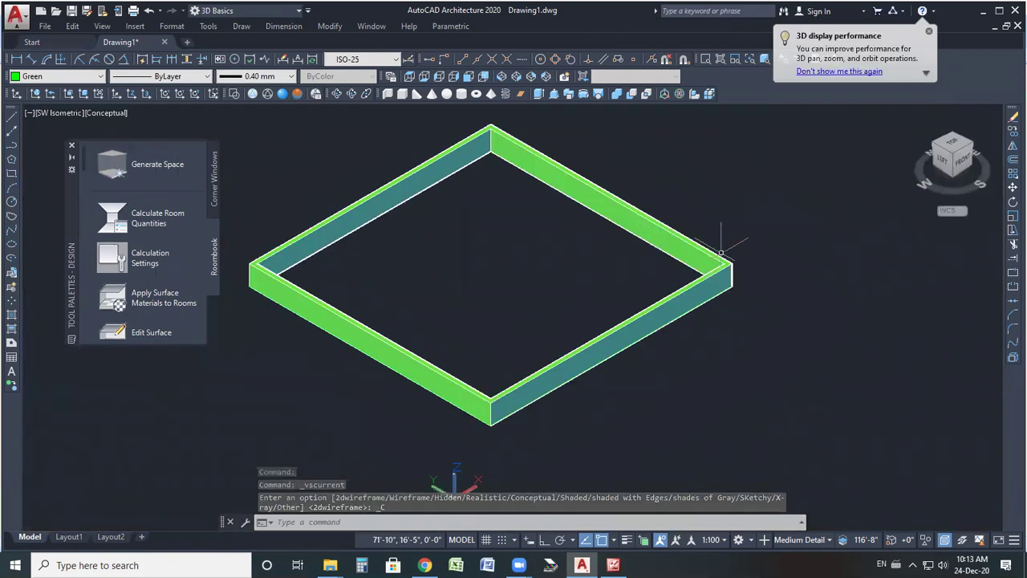
scroll(345, 220, "up", 1)
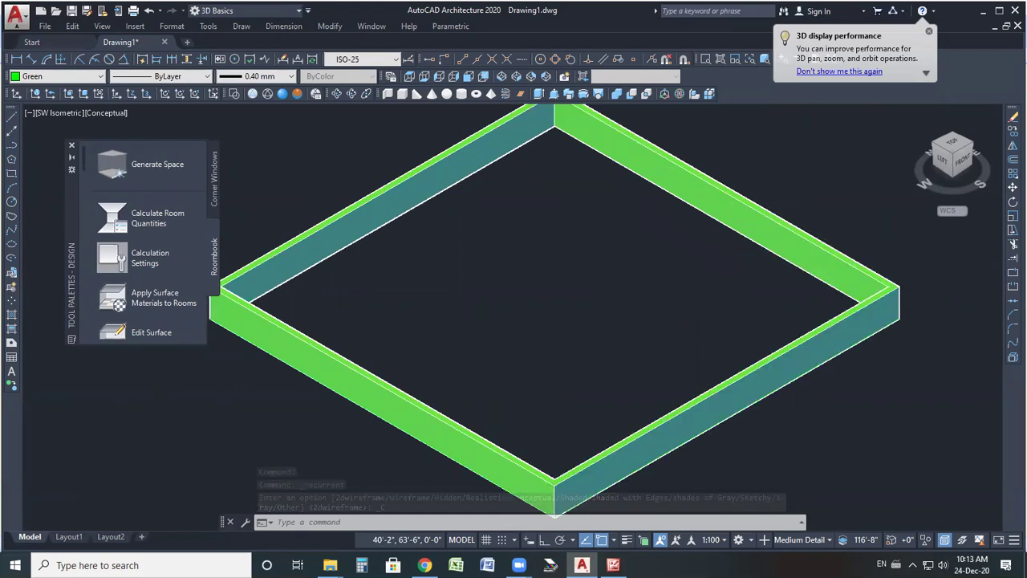
middle_click_drag(401, 229, 511, 284, "shift")
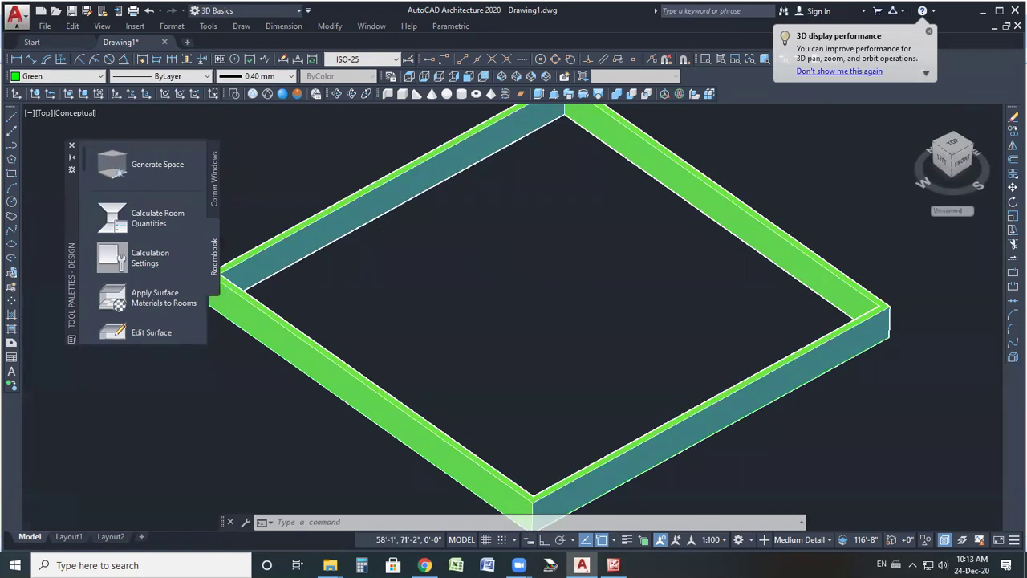
left_click(235, 95)
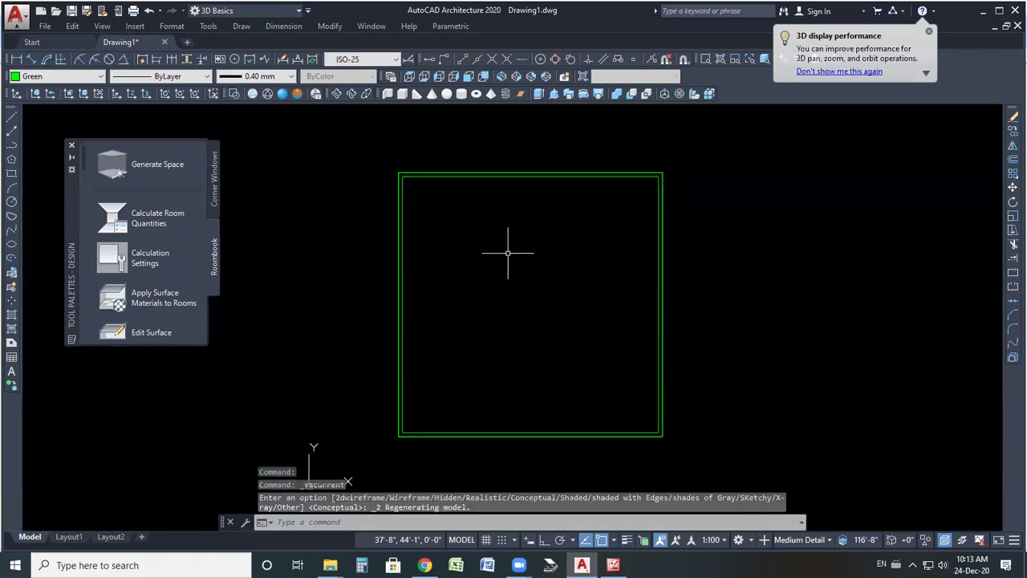
scroll(502, 258, "down", 1)
- Check the upper-left bedroom's dimensions on the ground floor plan in Microsoft Office Picture Manager, and return to AutoCAD Architecture
left_click(613, 565)
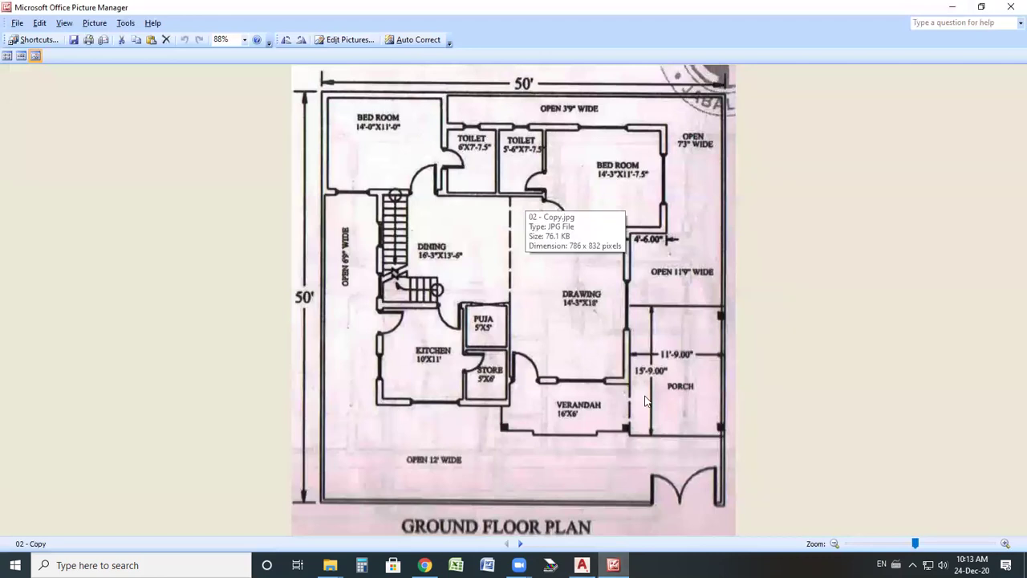
mouse_move(347, 125)
left_mouse_down()
mouse_move(393, 94)
mouse_move(383, 139)
left_mouse_up()
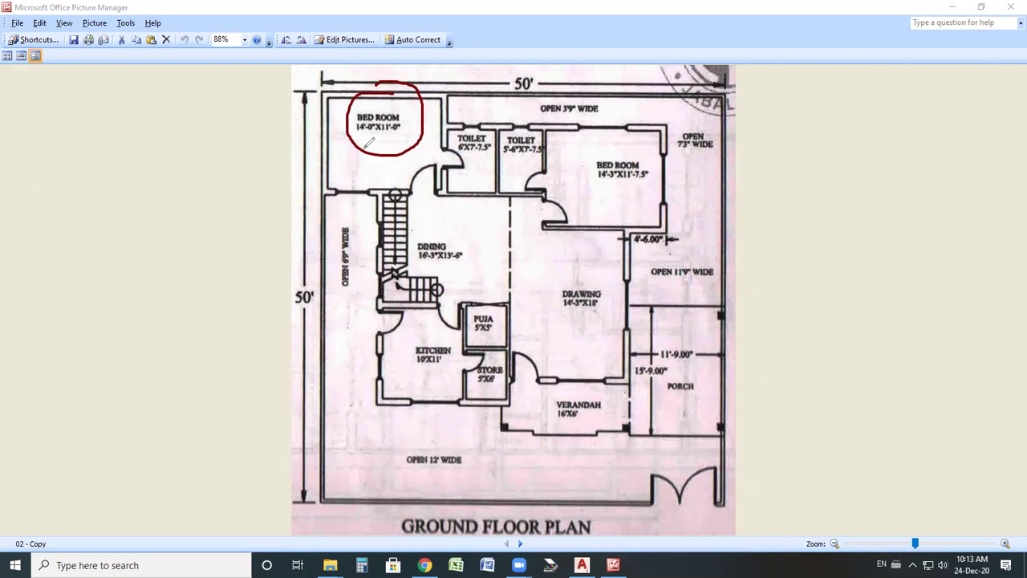
left_click_drag(324, 150, 411, 96)
key("e")
left_click(594, 560)
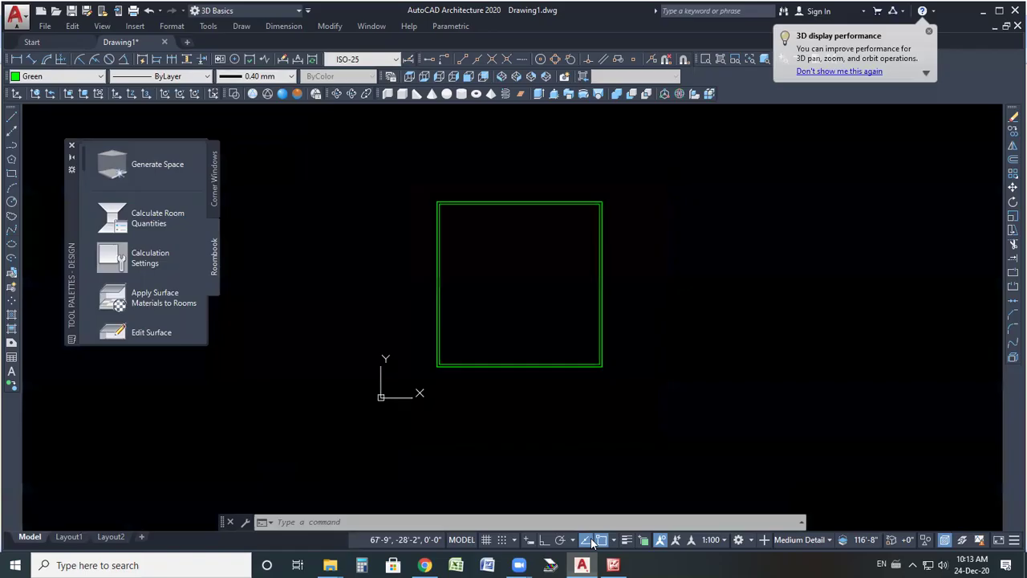
- Offset the plot's left boundary wall 14' inward to form the upper-left bedroom's right wall
scroll(557, 303, "up", 1)
scroll(775, 355, "down", 1)
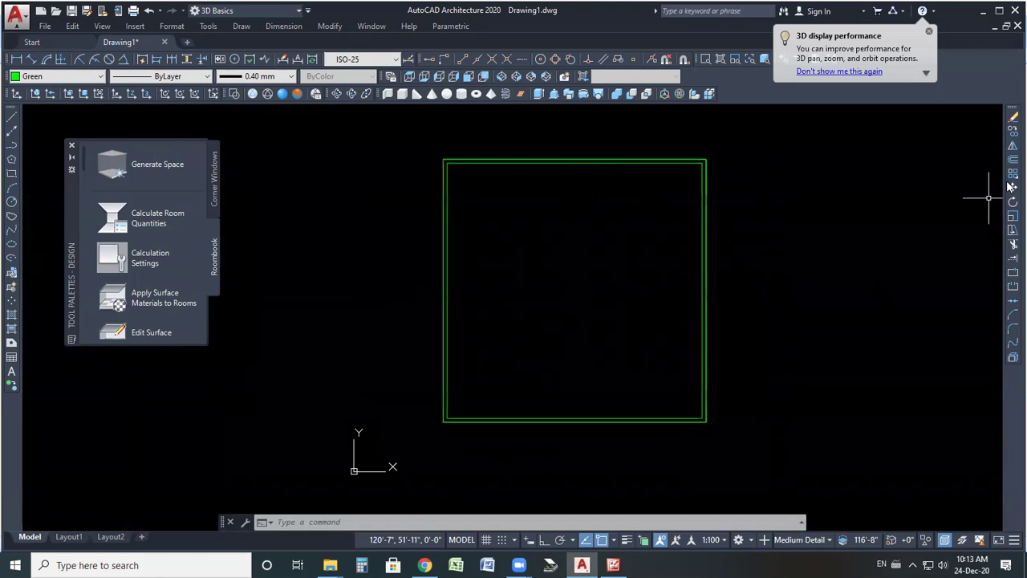
type("o")
key("Return")
type("14'")
key("Return")
scroll(482, 234, "up", 1)
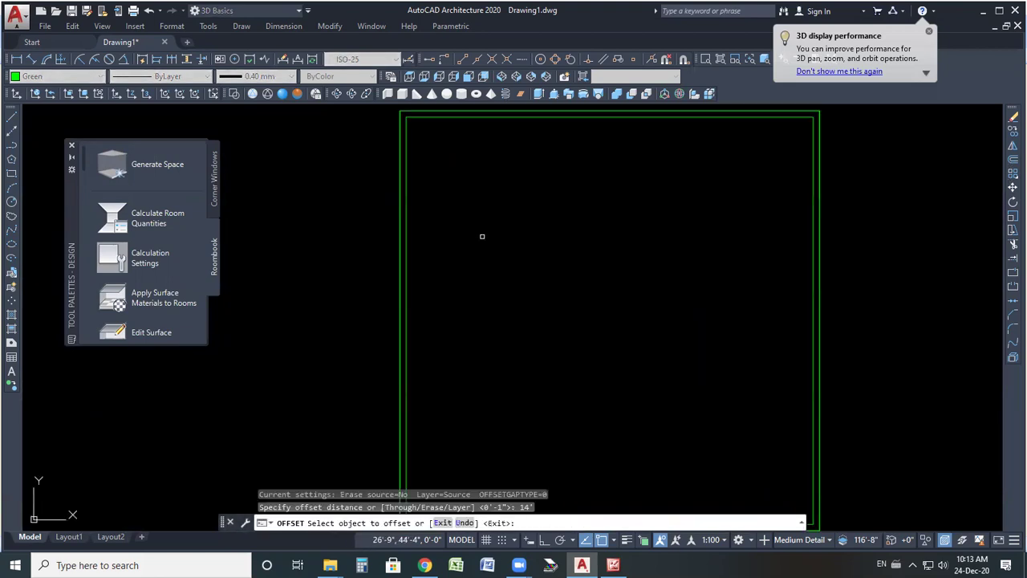
left_click(406, 264)
left_click(479, 247)
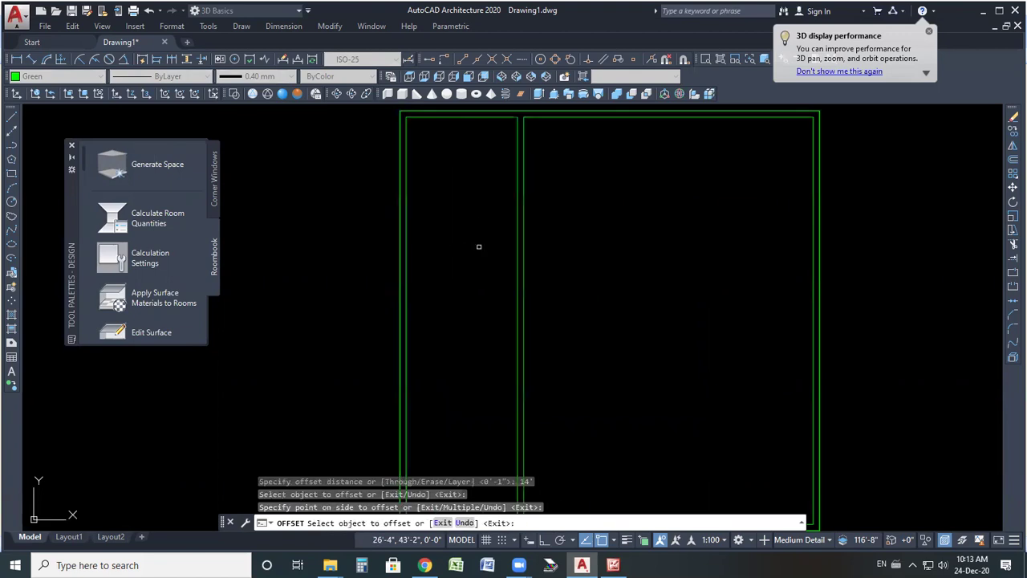
- Check the bedroom's depth on the ground floor plan image and offset the upper boundary wall 11' downward
left_click(613, 565)
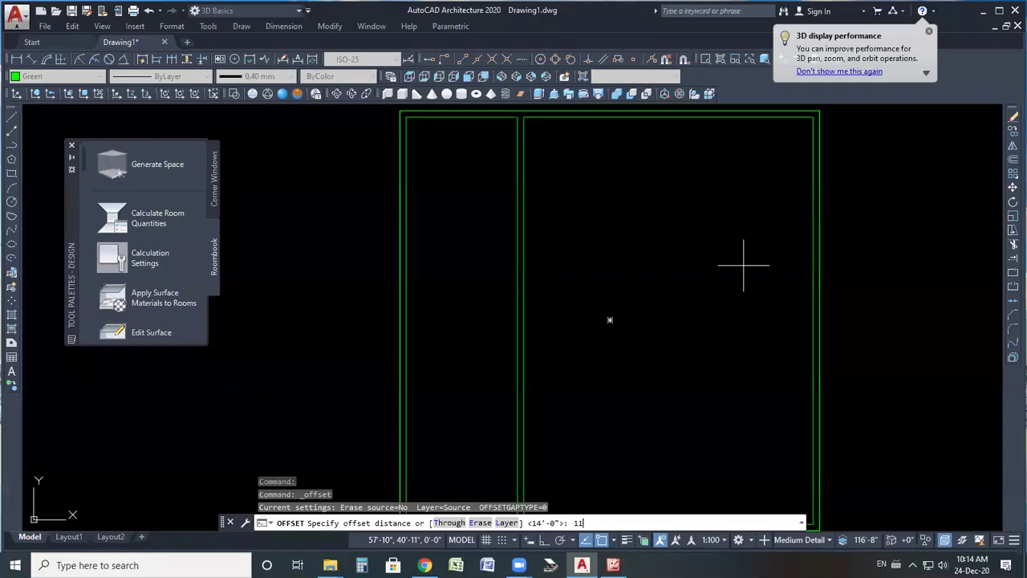
type("'")
key("Return")
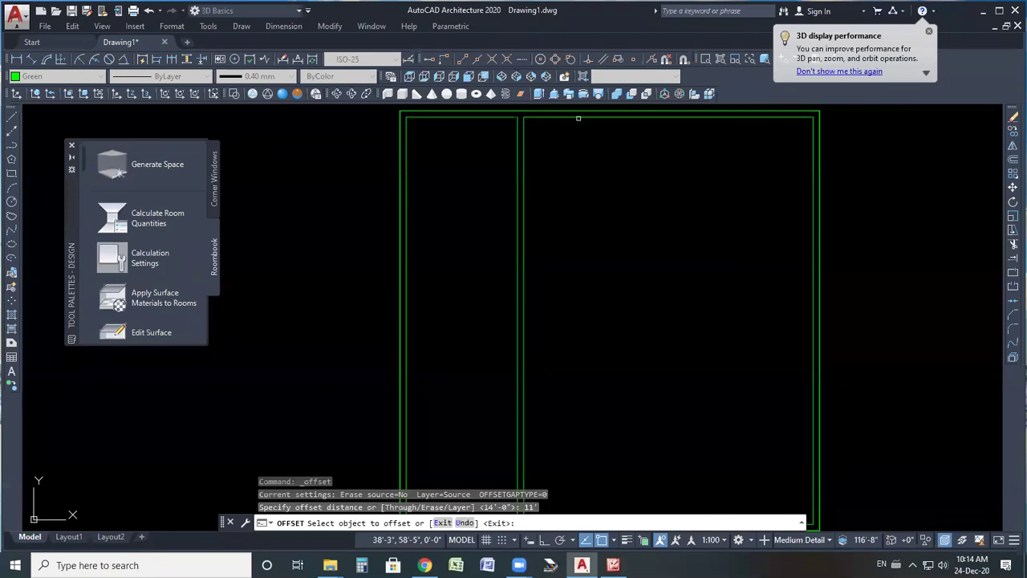
left_click(578, 118)
left_click(560, 229)
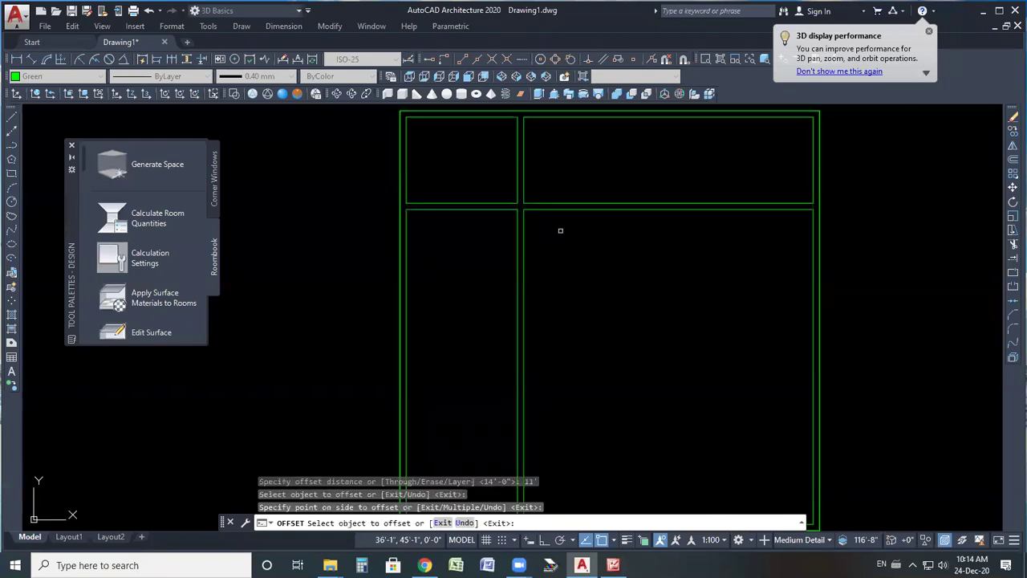
- Check the open strip on the plan image and try to offset the upper boundary wall 3'-9" downward
left_click(613, 565)
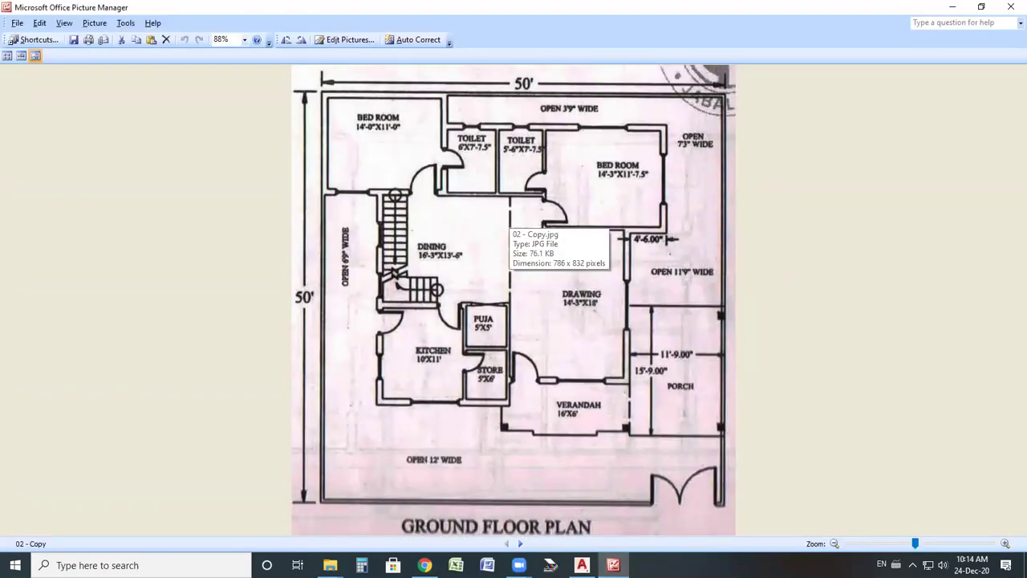
key("super+Down")
scroll(545, 316, "down", 2)
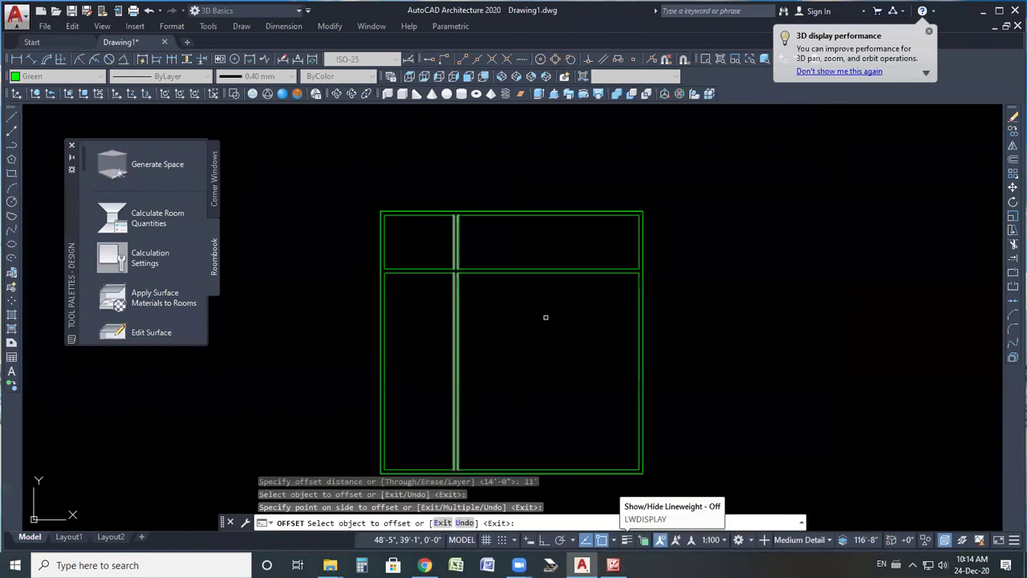
scroll(821, 220, "up", 2)
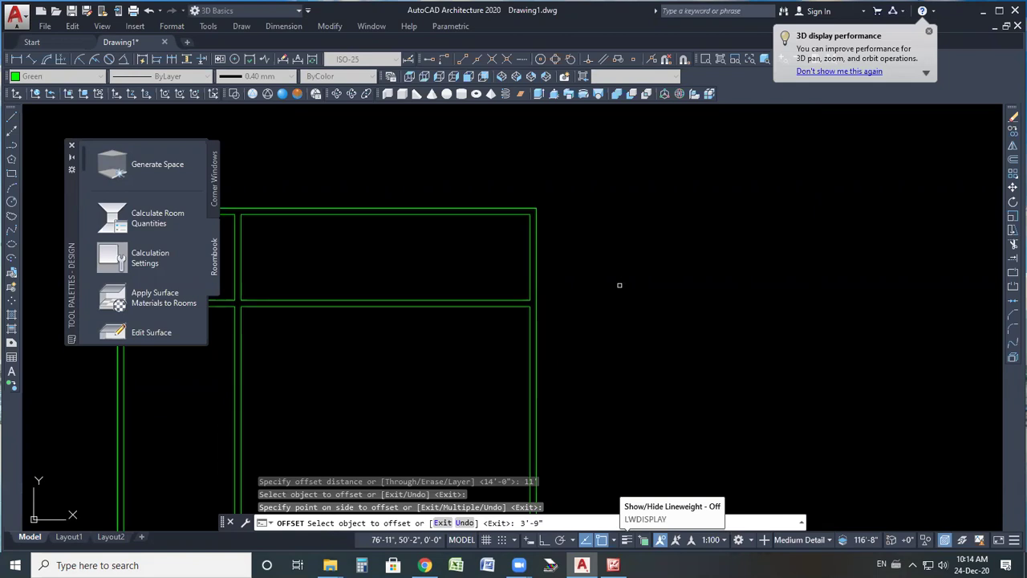
key("Return")
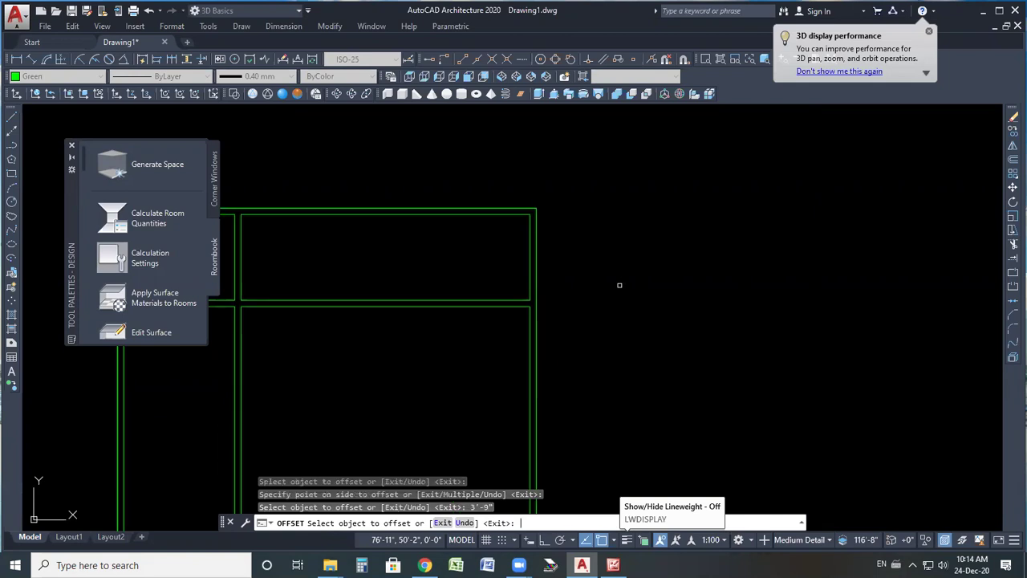
left_click(447, 215)
left_click(446, 245)
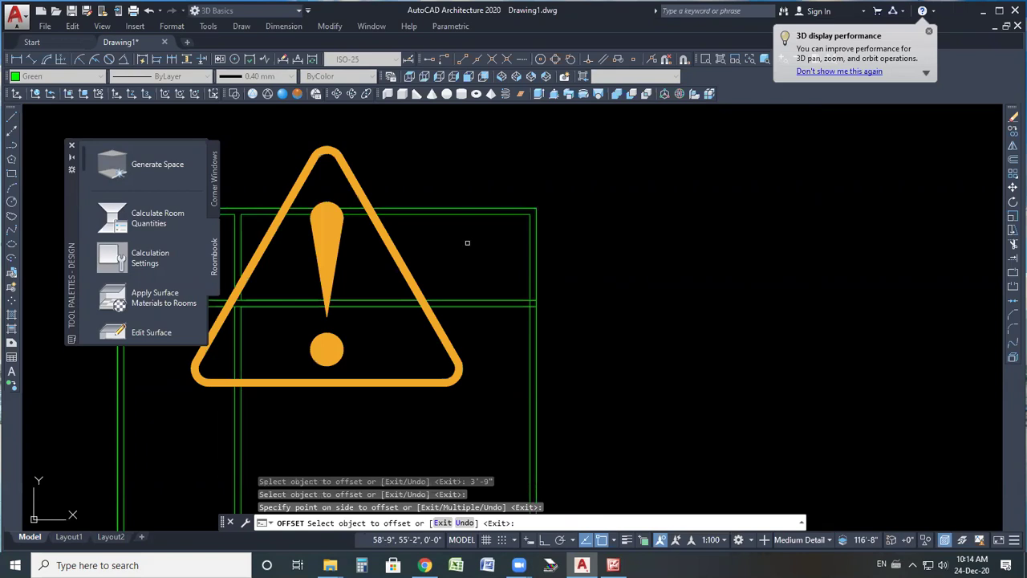
scroll(642, 204, "down", 2)
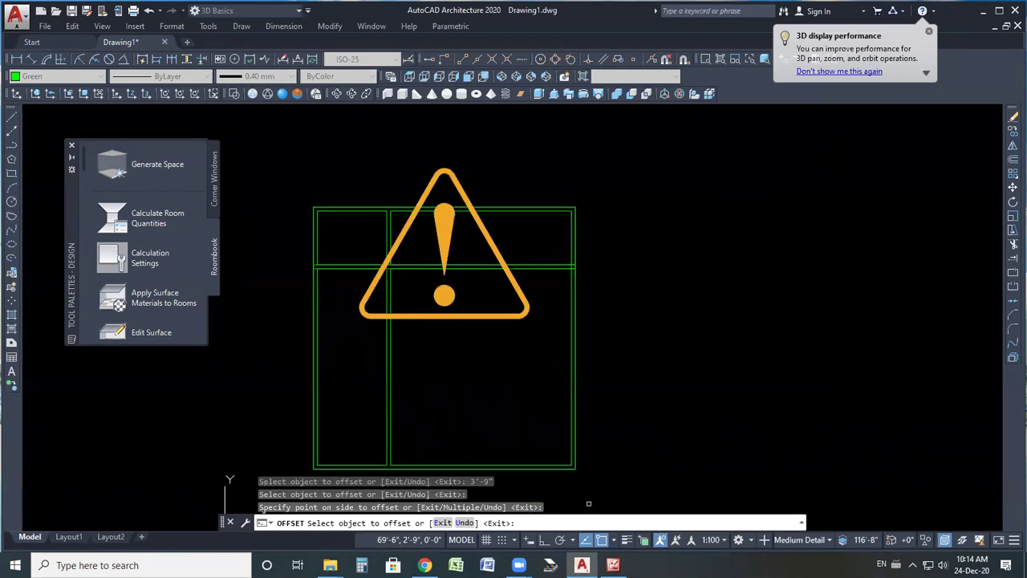
- Reopen the 02 - Copy plan image from the AUTOCAD CIVIL DRWG folder, check it, and return to AutoCAD Architecture
left_click(550, 565)
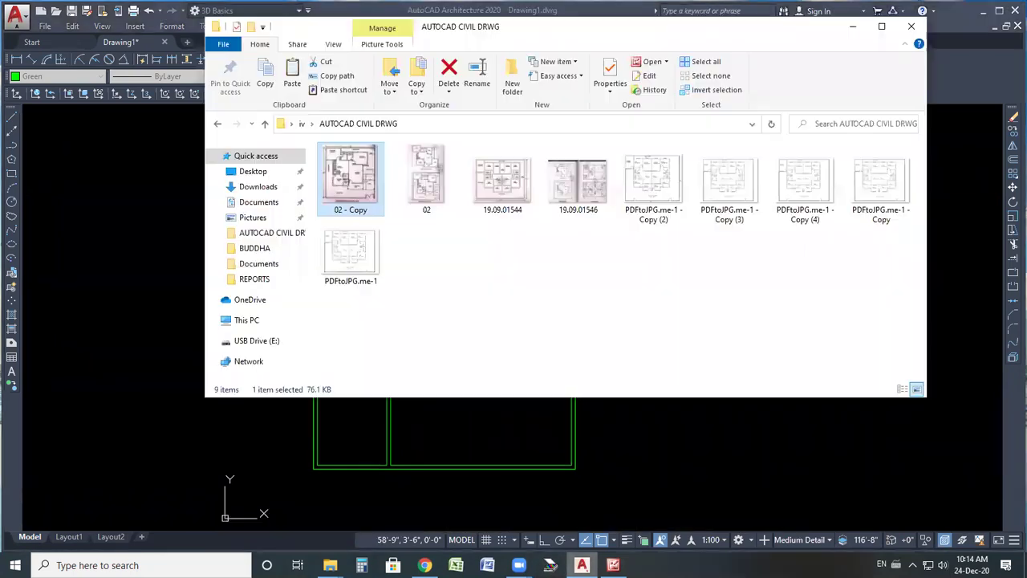
key("super+Home")
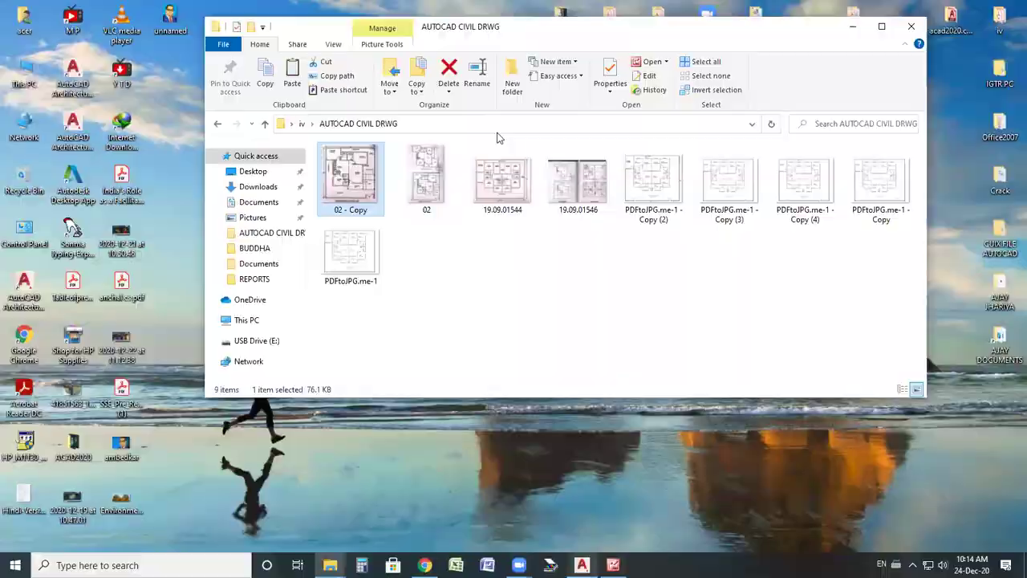
double_click(349, 173)
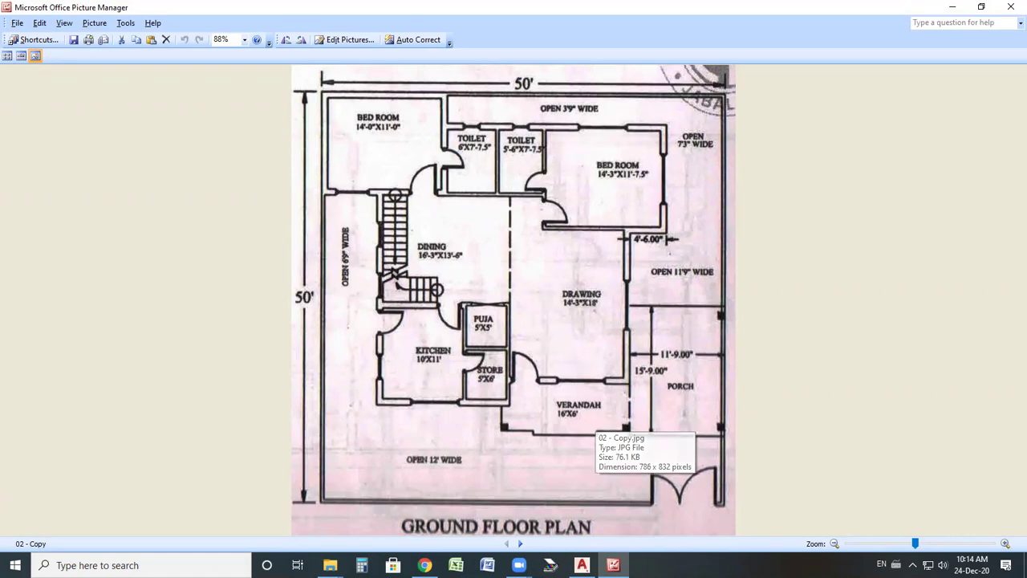
key("alt+Tab")
- End the Offset command and delete the duplicate wall lying on the 11' horizontal wall
right_click(500, 157)
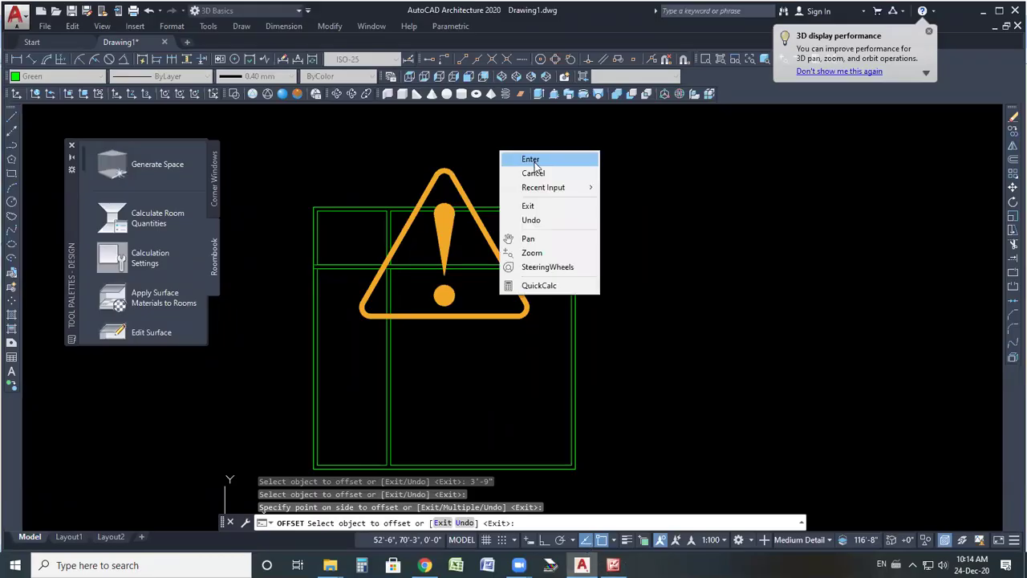
left_click(531, 159)
left_click(474, 201)
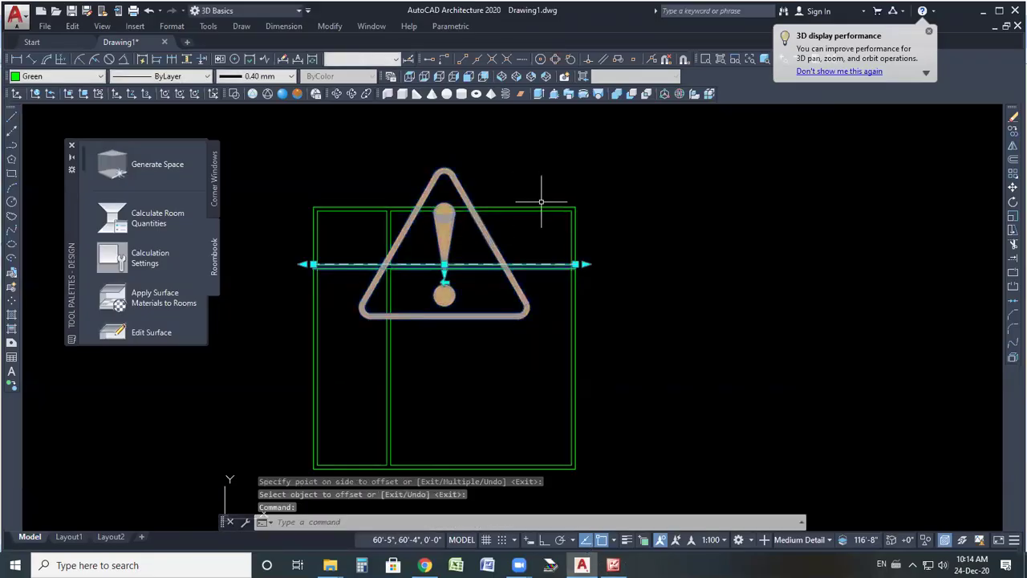
key("Delete")
- Offset the upper boundary wall 3'-9" downward for the open strip
scroll(397, 236, "up", 4)
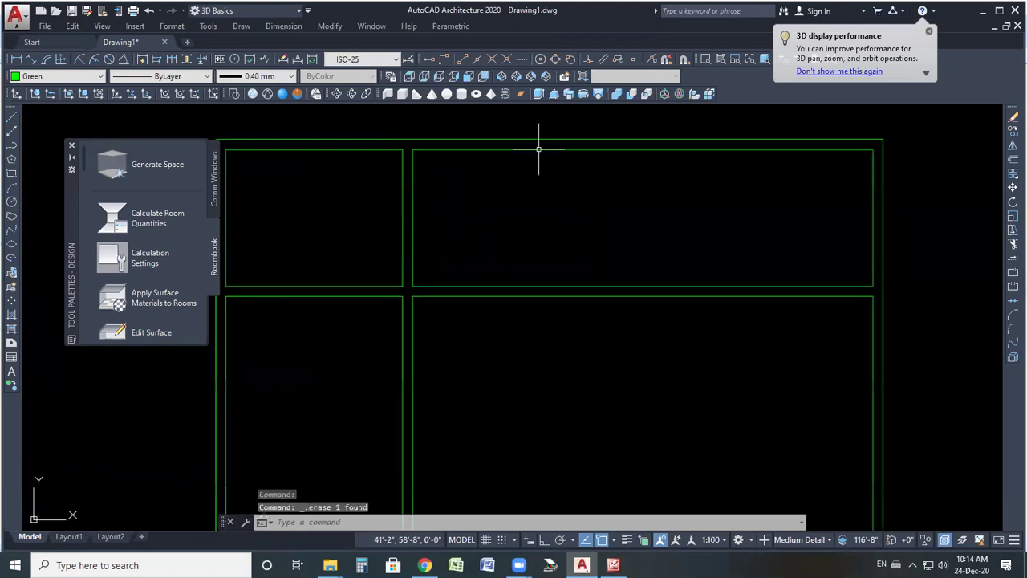
left_click(1013, 159)
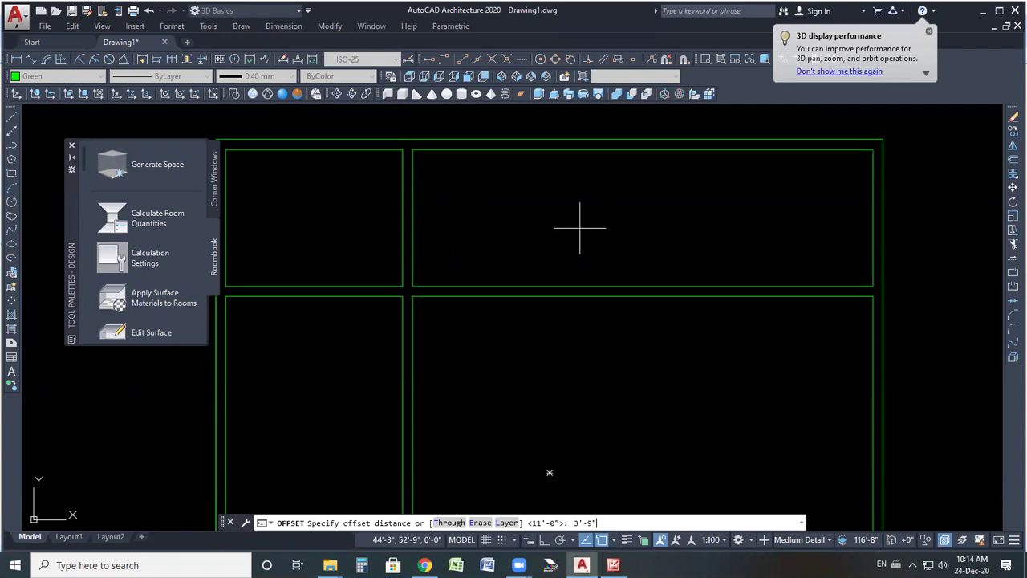
key("Return")
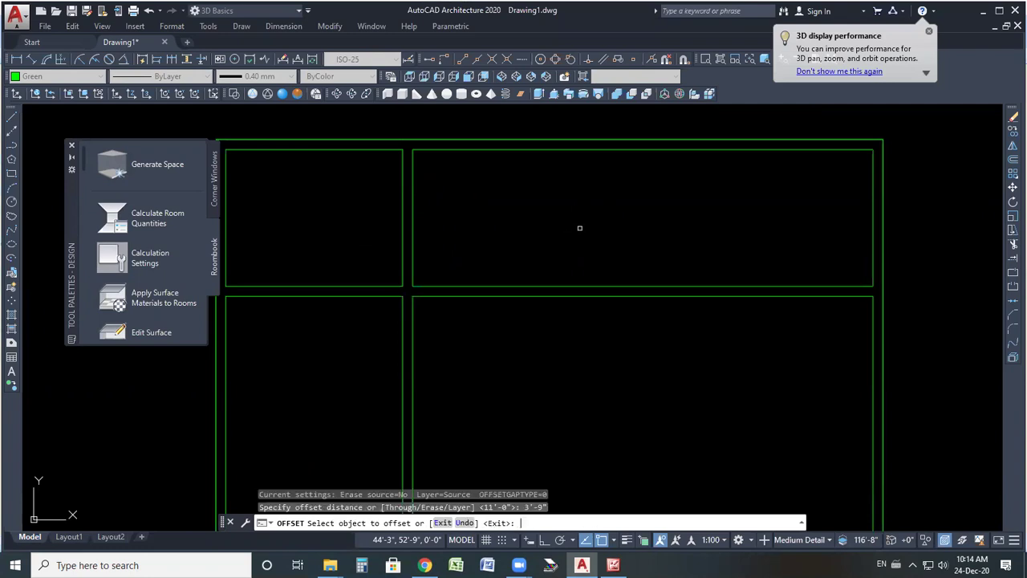
left_click(577, 149)
left_click(578, 185)
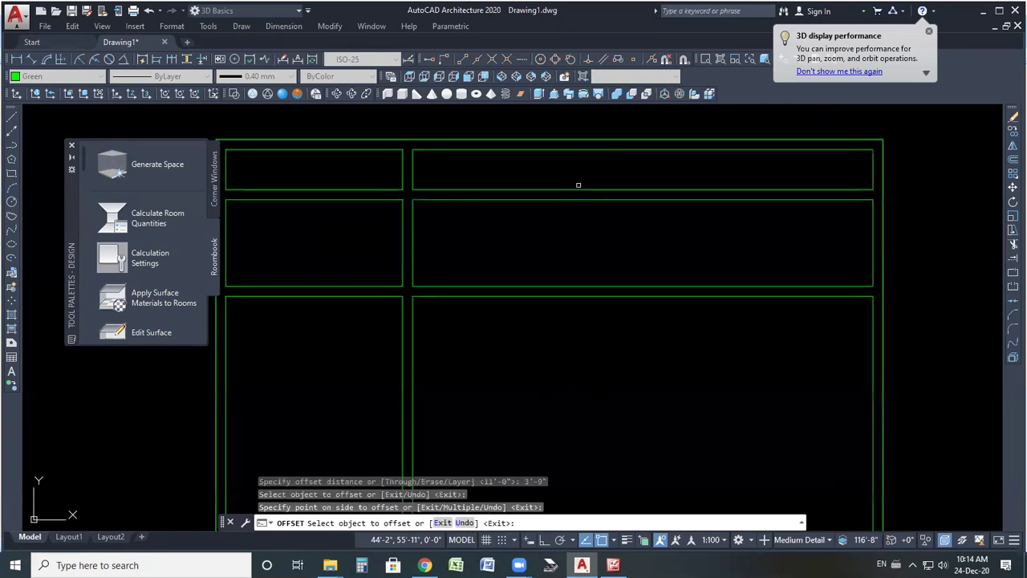
- Trim the 3'-9" offset wall out of the upper-left bedroom and check the toilet dimensions on the plan image
scroll(524, 254, "down", 1)
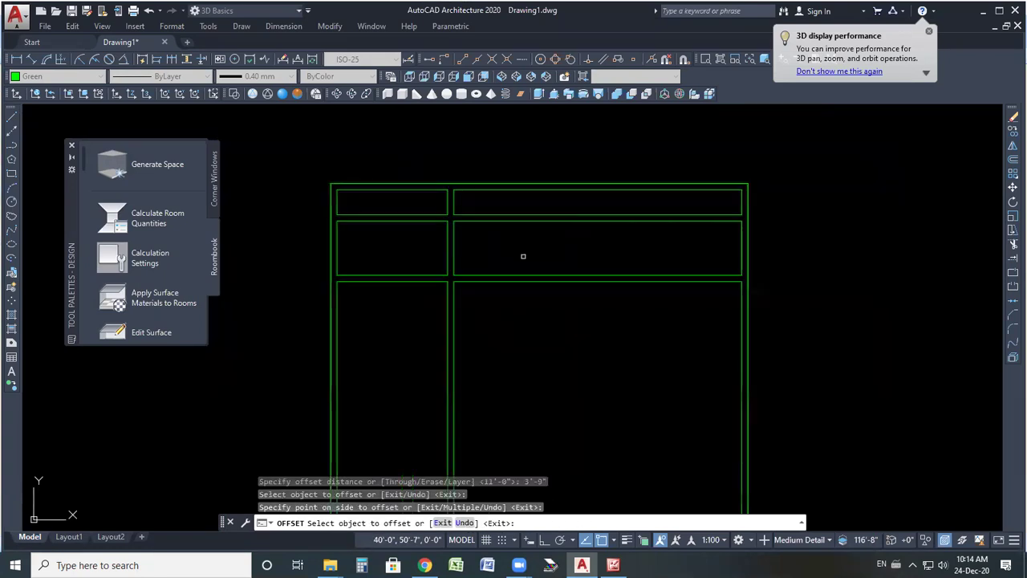
scroll(388, 234, "up", 1)
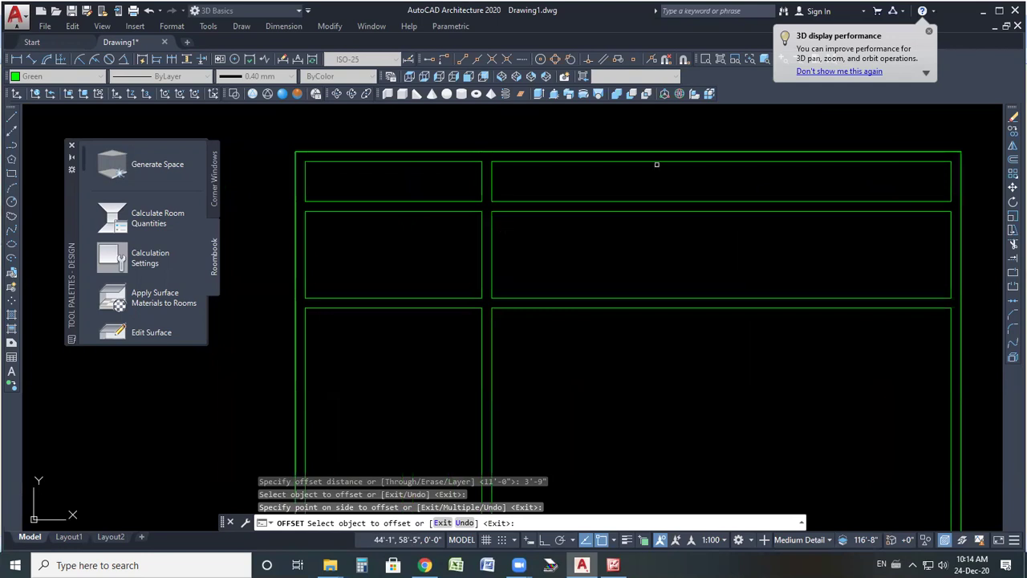
scroll(440, 241, "down", 1)
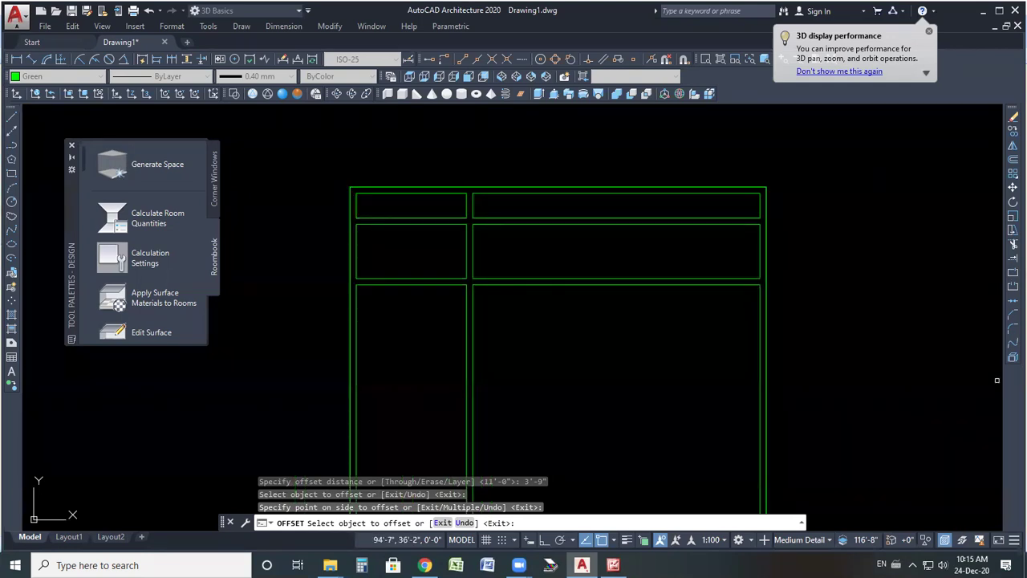
scroll(534, 474, "down", 1)
key("alt+Tab")
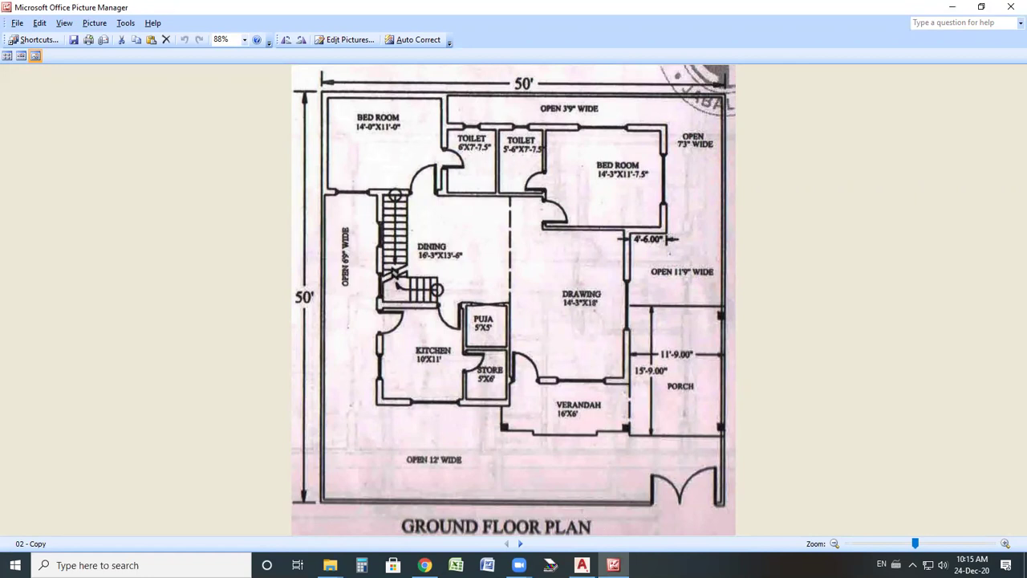
left_click(582, 565)
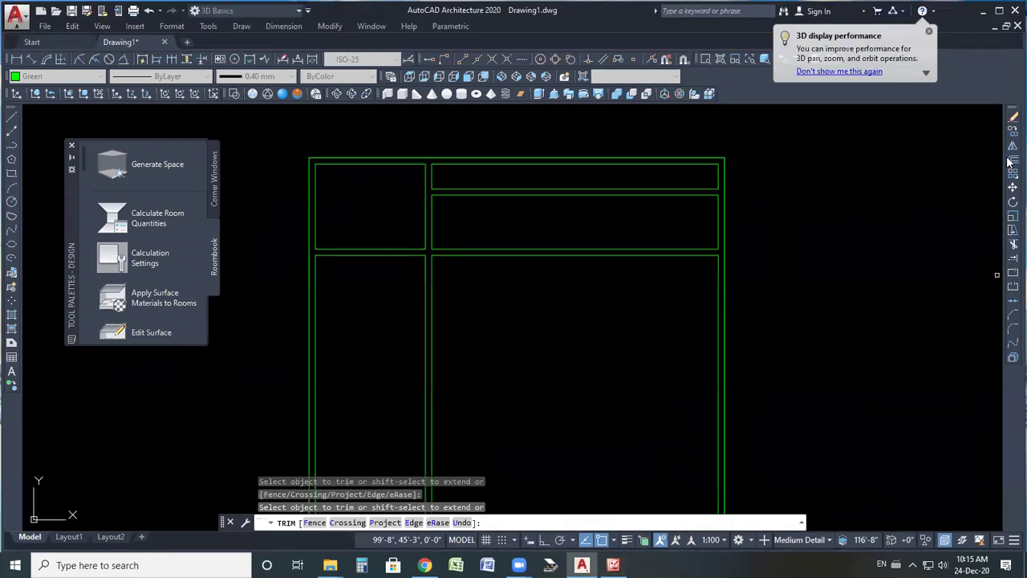
- Offset the bedroom's right wall 7' to the right, and offset the resulting wall another 7' in the same direction
left_click(1011, 161)
type("7'")
key("Return")
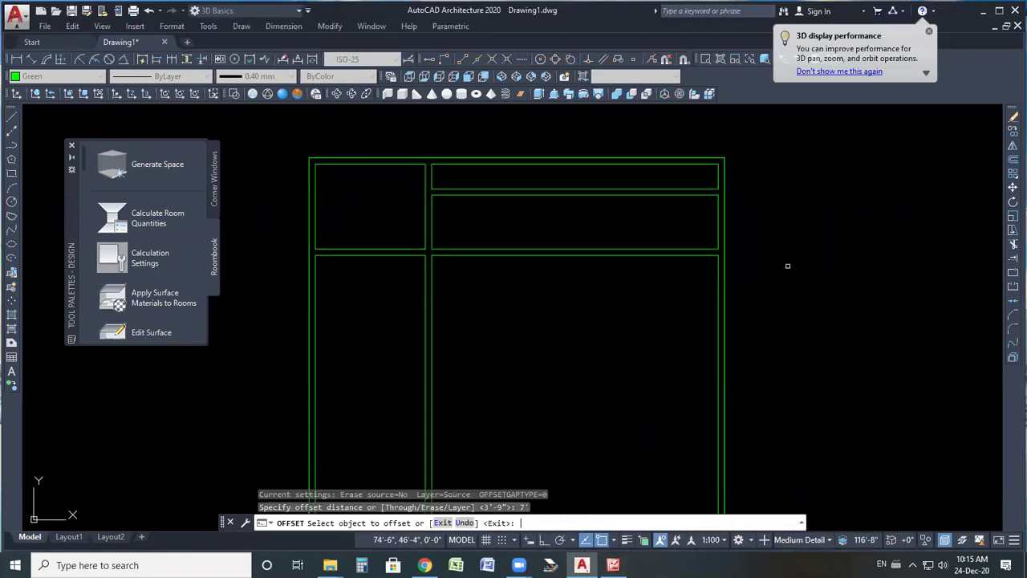
left_click(428, 285)
left_click(428, 285)
left_click(468, 284)
left_click(488, 284)
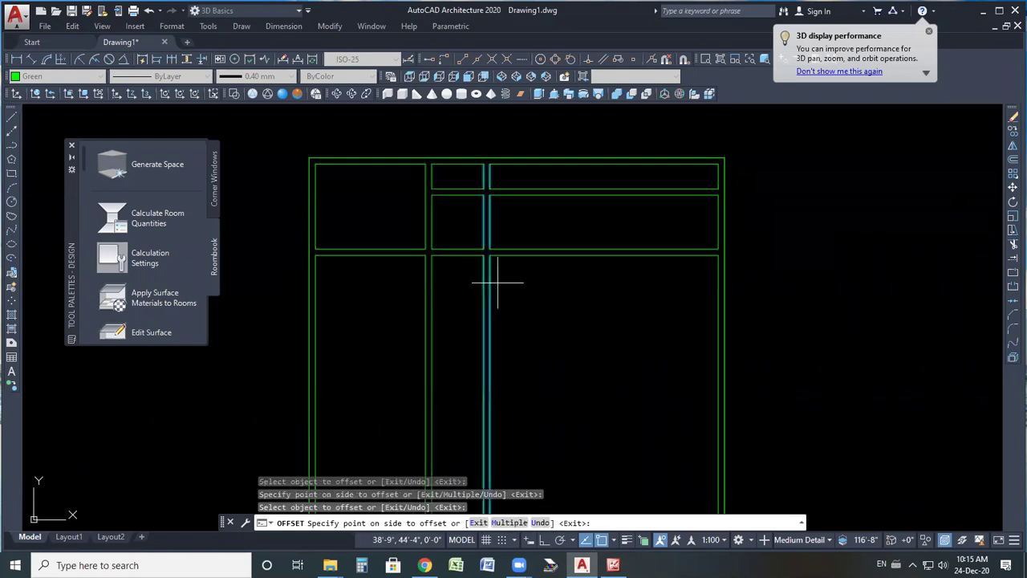
left_click(512, 283)
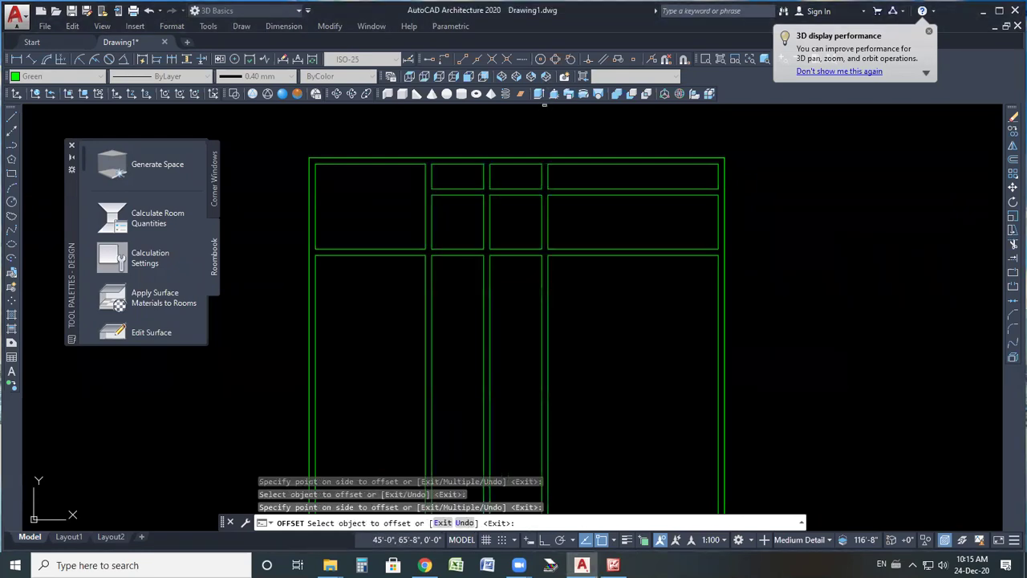
- Try to offset the wall below the open strip 7' downward, and undo that offset
left_click(518, 191)
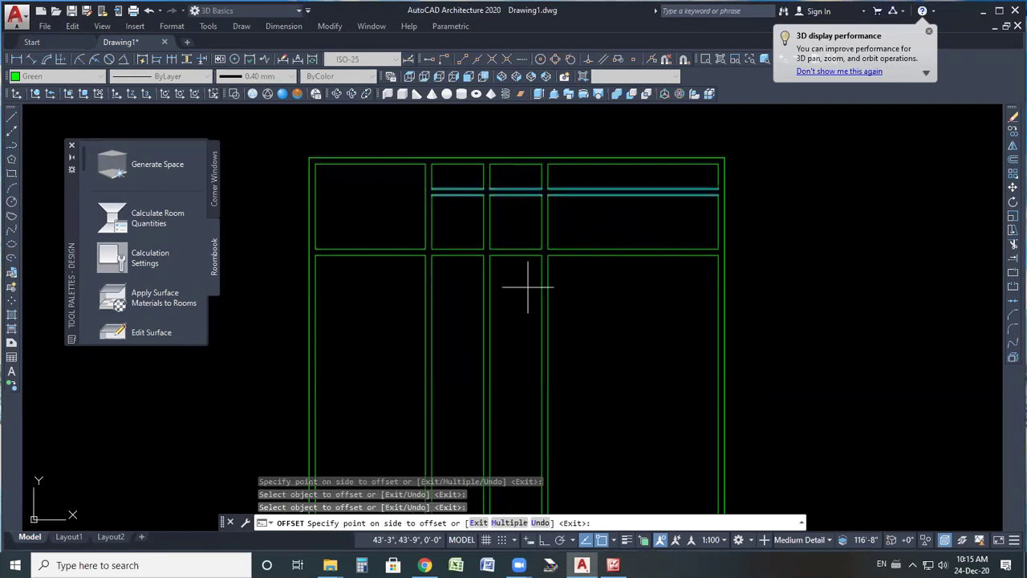
left_click(525, 285)
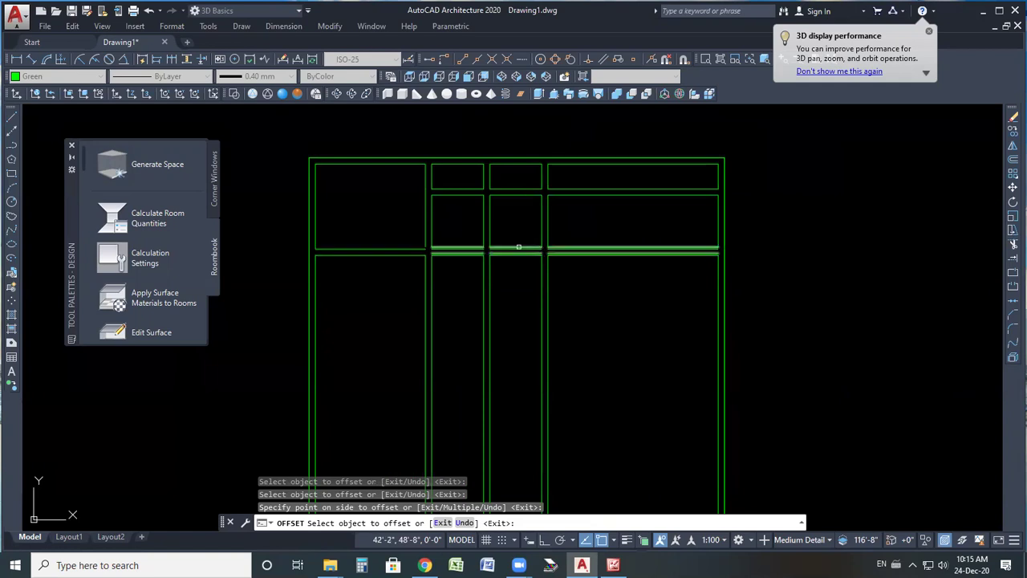
key("ctrl+z")
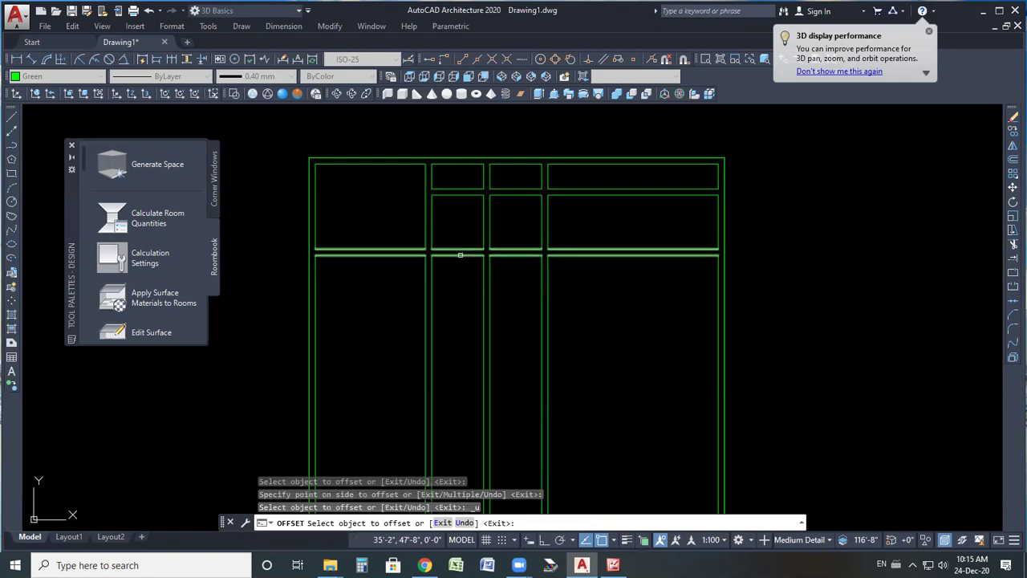
- Offset the bedroom's lower horizontal wall 7' downward
left_click(554, 256)
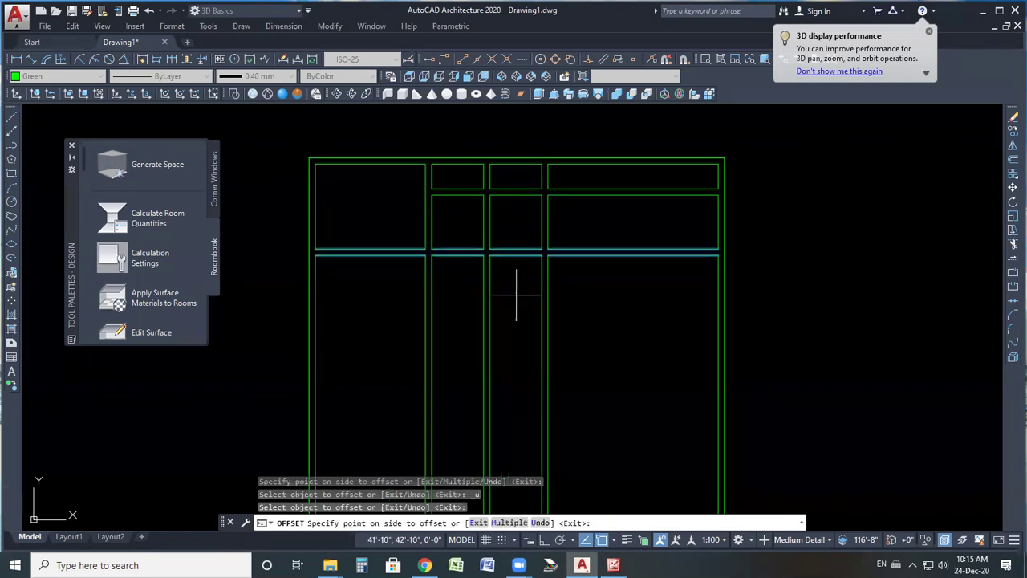
left_click(520, 296)
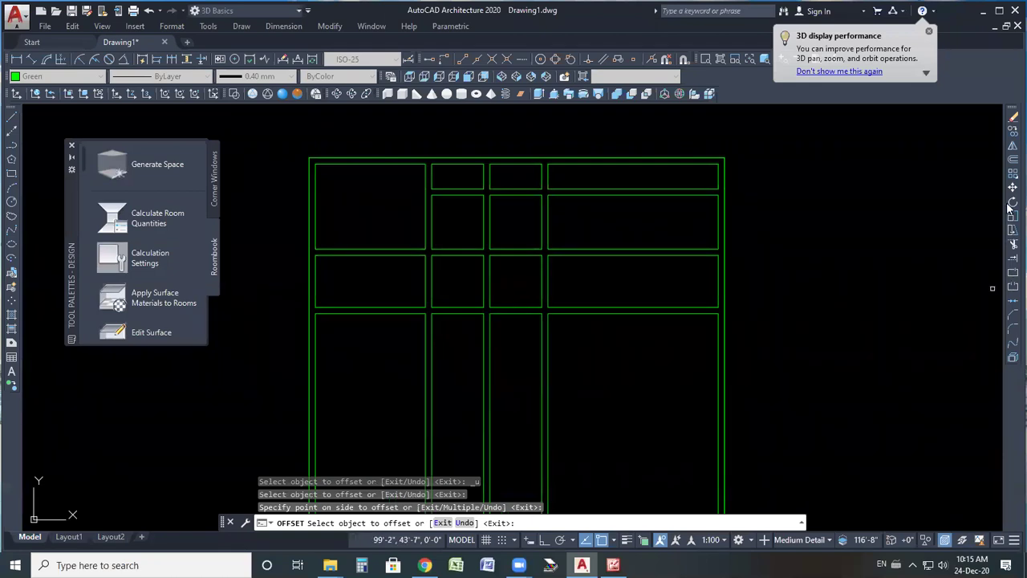
- Try to trim the bedroom's original lower wall and the partitions crossing the open strip and the area below the lowest horizontal wall
left_click(1012, 245)
key("Return")
left_click(383, 249)
left_click(458, 212)
left_click(390, 238)
left_click(387, 247)
left_click(597, 345)
left_click(458, 374)
left_click(612, 195)
left_click(560, 183)
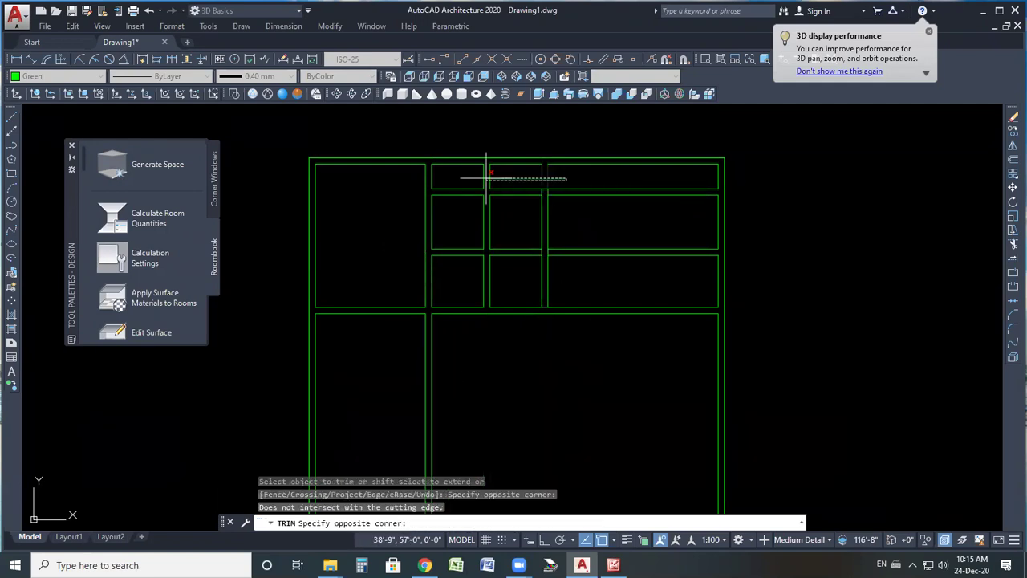
left_click(473, 178)
left_click(616, 228)
left_click(575, 345)
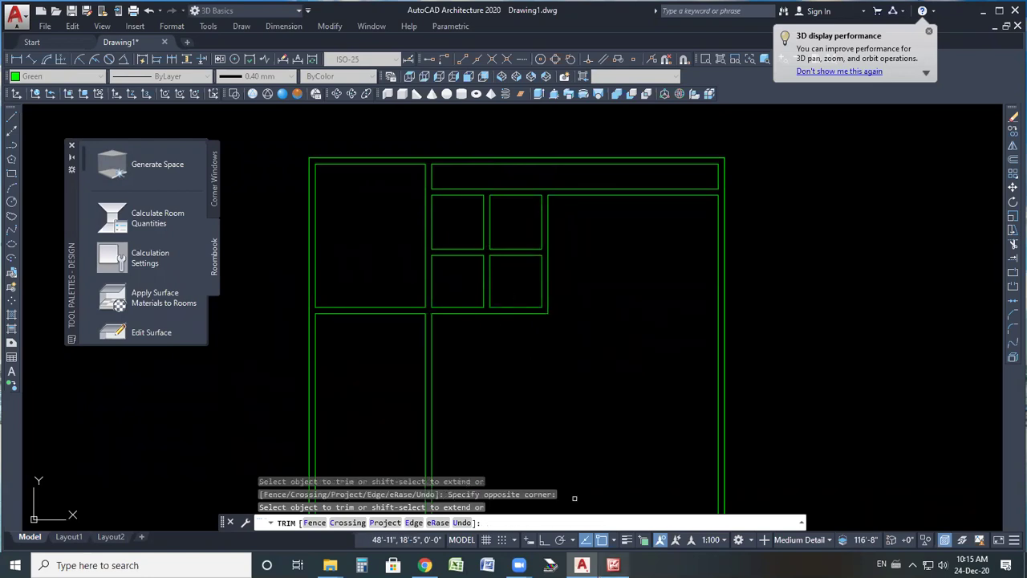
- Examine the ground floor plan image for the arrangement of the toilets and the adjoining bedrooms
left_click(582, 565)
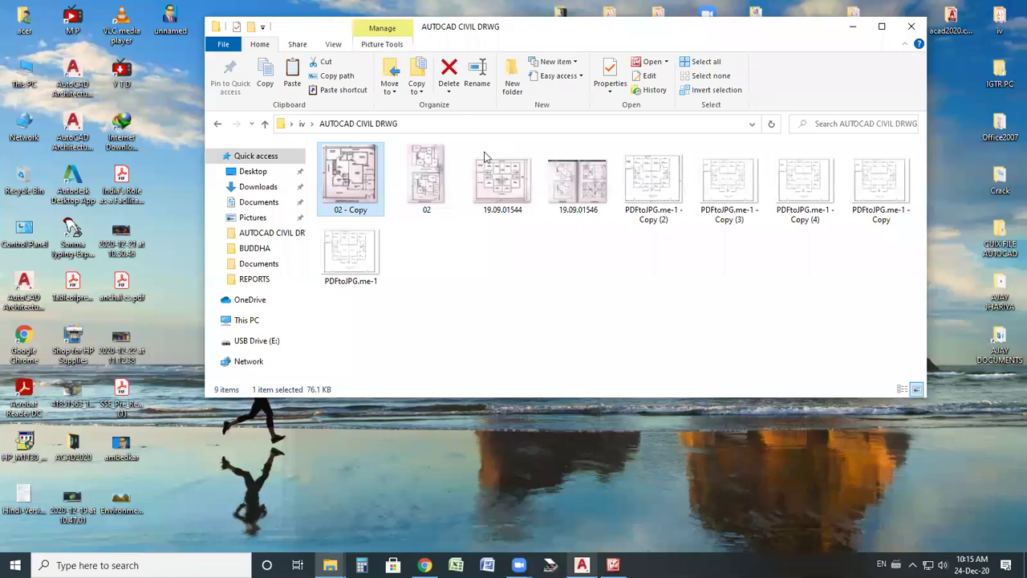
key("Return")
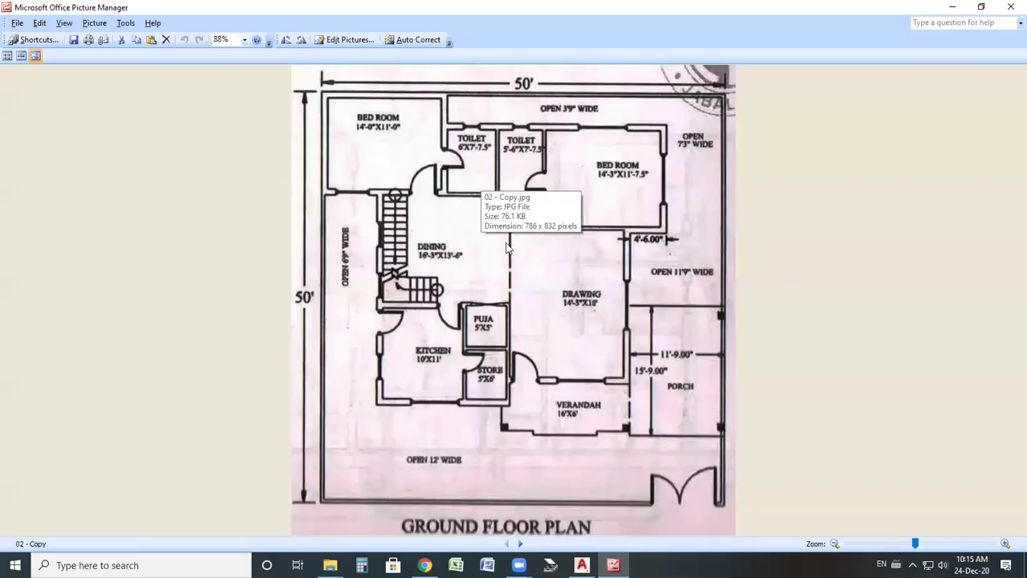
key("alt+Tab")
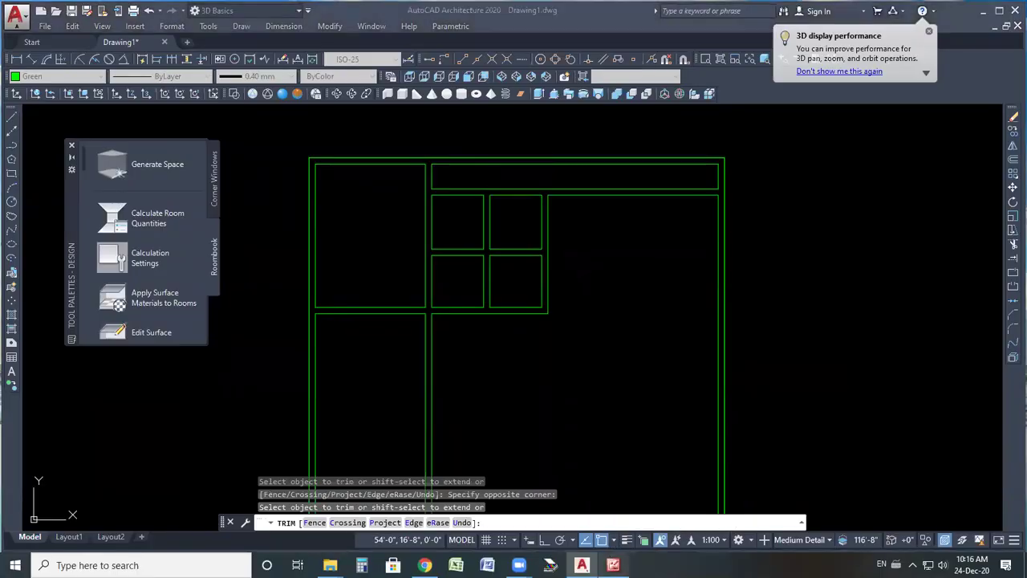
left_click(613, 565)
key("alt+Tab")
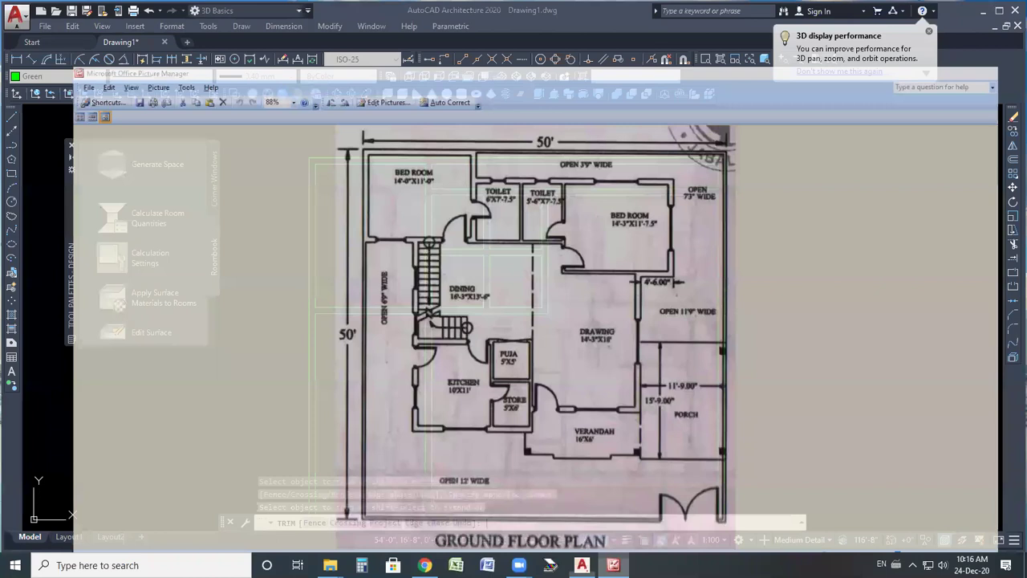
key("alt+Tab")
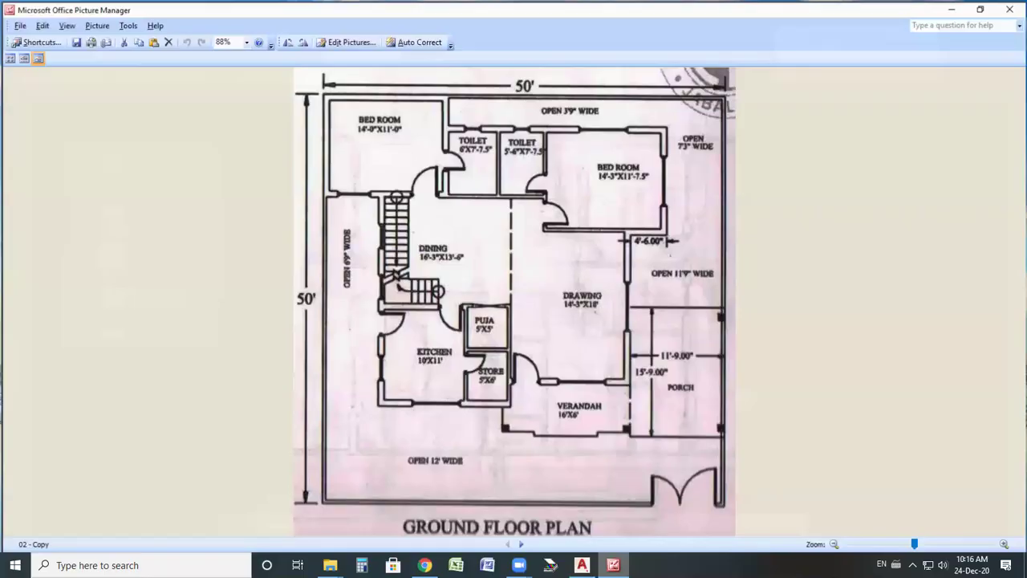
key("alt+Tab")
key("alt+Tab")
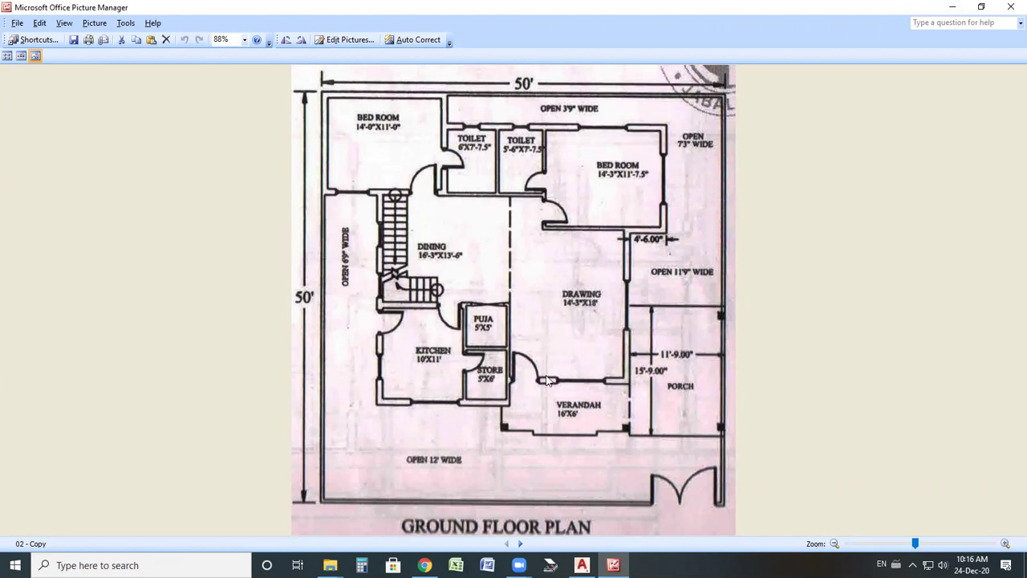
left_click(613, 564)
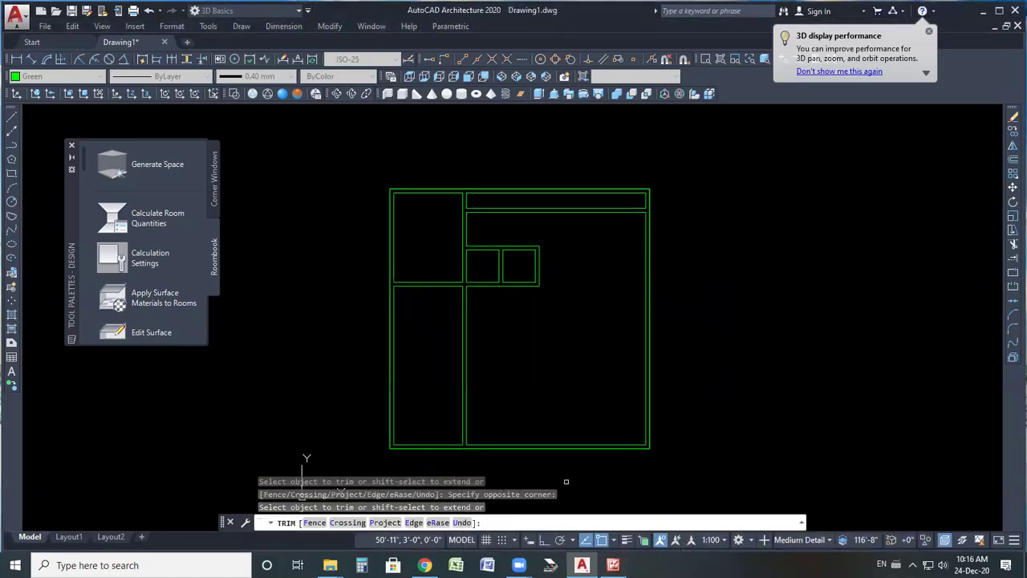
- Undo the last trims, and trim the partitions out of the open strip and everything below the bedroom's original lower wall
key("ctrl+z")
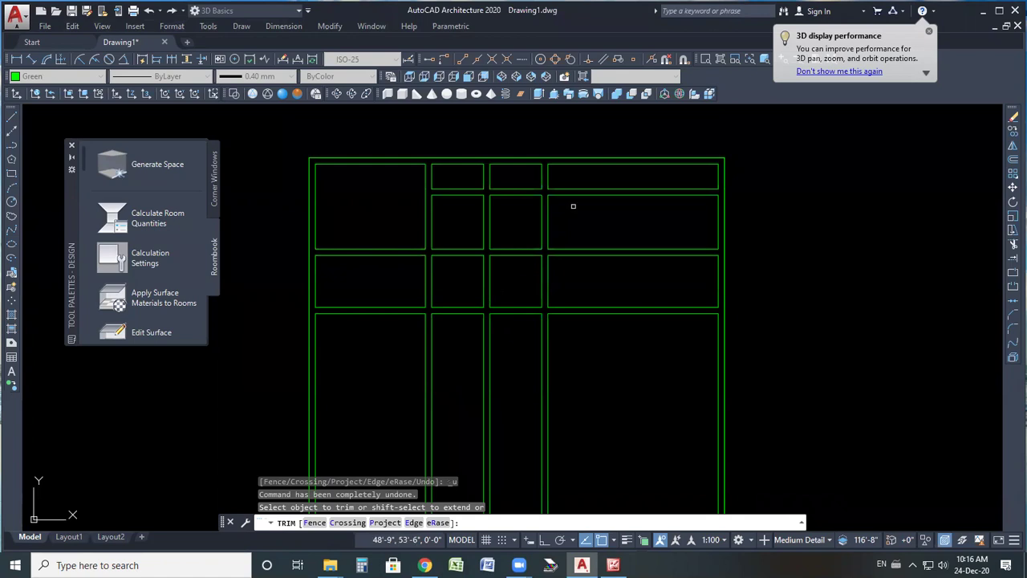
left_click(562, 176)
left_click(469, 177)
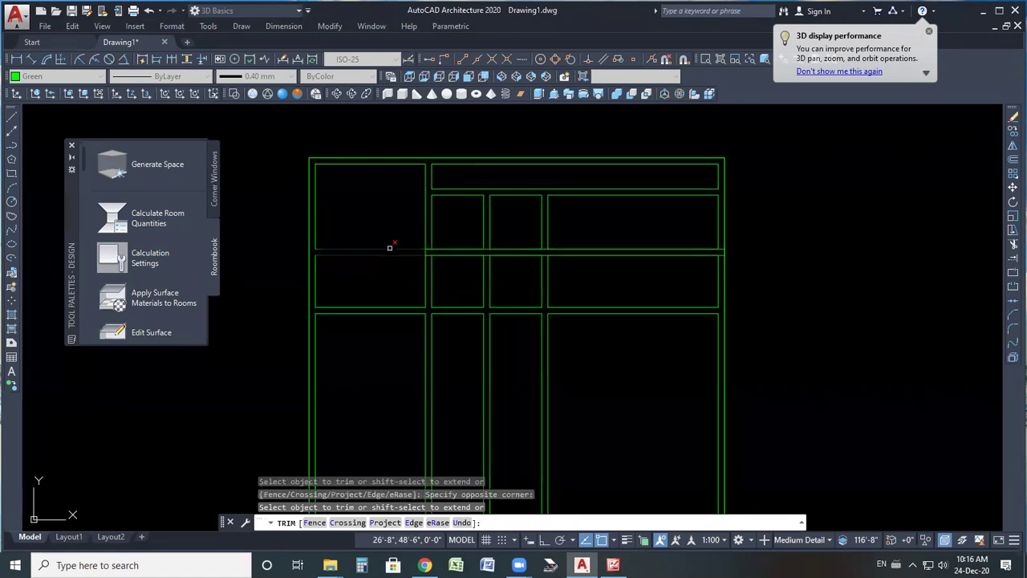
left_click(390, 297)
left_click(350, 348)
left_click(601, 272)
left_click(472, 343)
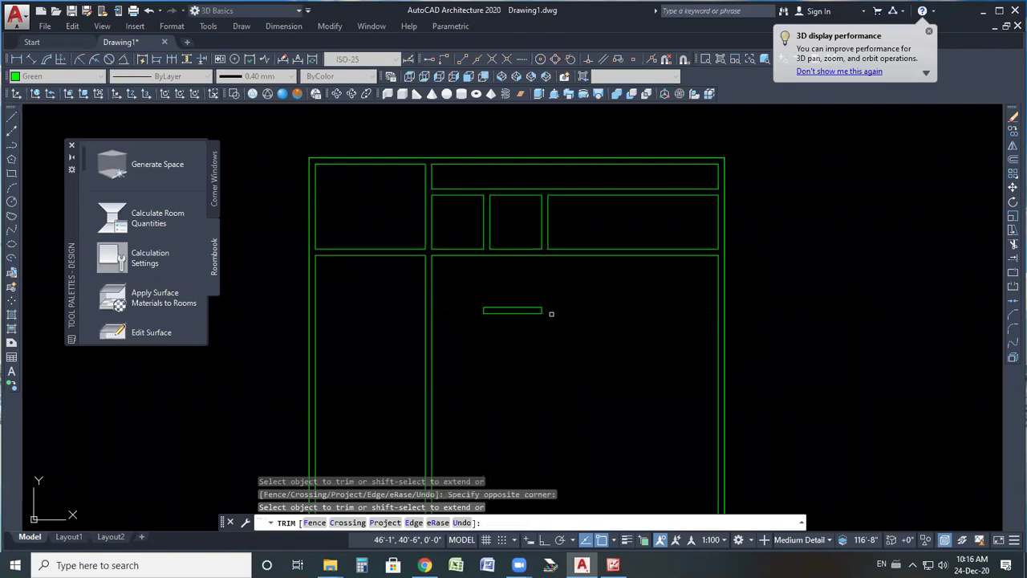
- Erase the short leftover wall piece below the toilets
key("Escape")
left_click(552, 294)
left_click(498, 341)
key("Delete")
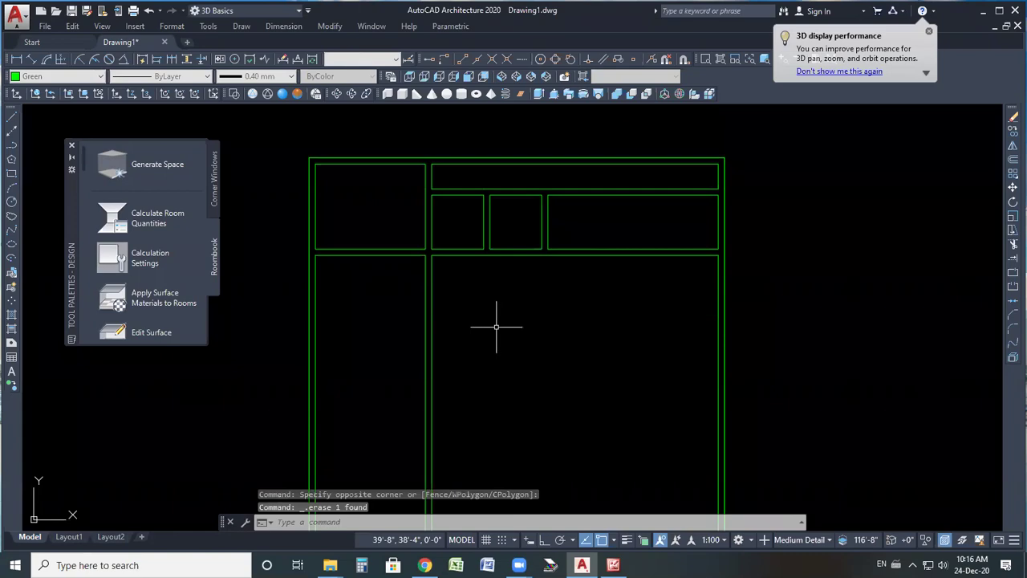
- Check the second bedroom's size on the plan image and offset the second toilet's right wall 14' to the right
left_click(582, 564)
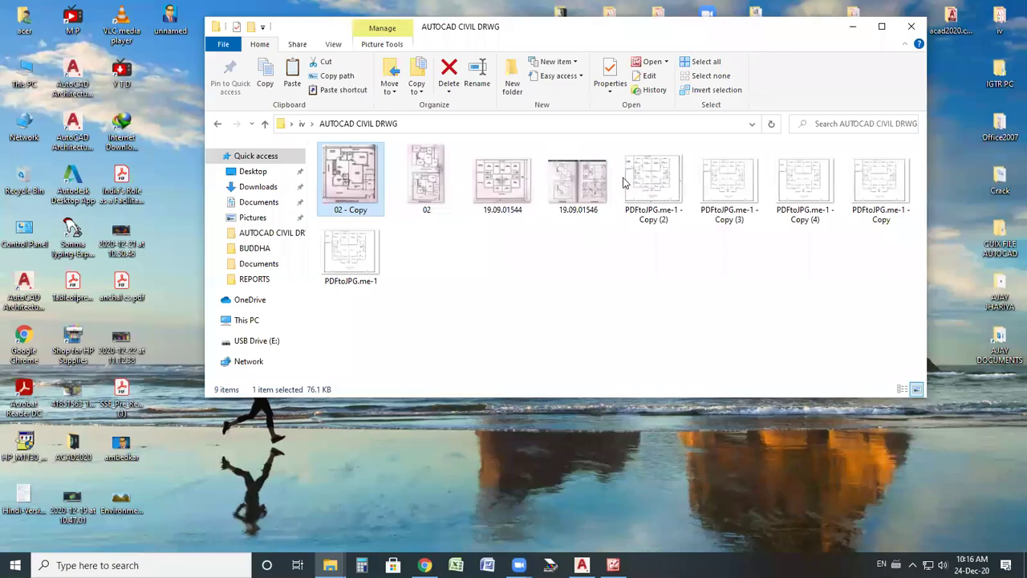
key("Return")
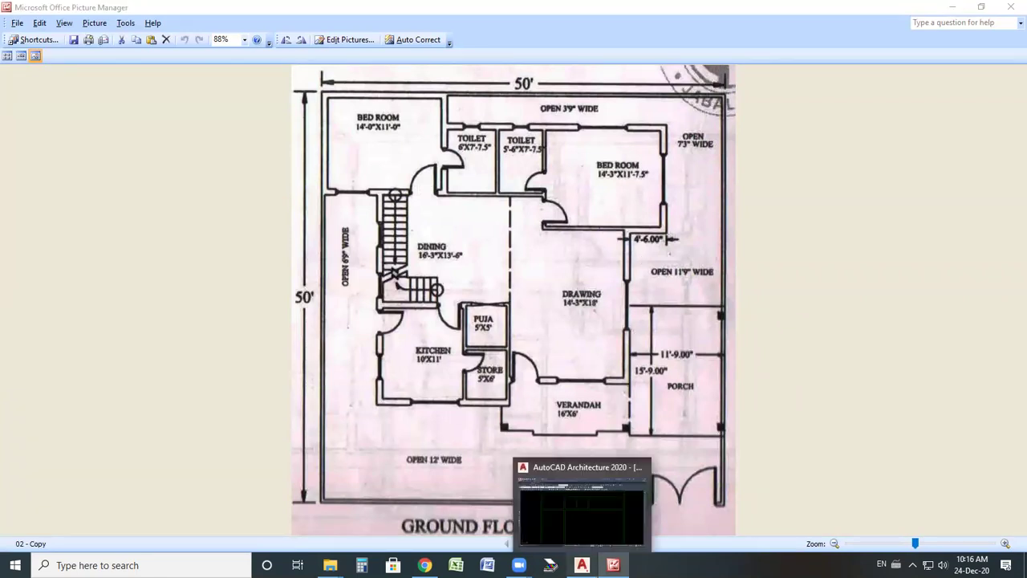
left_click(582, 565)
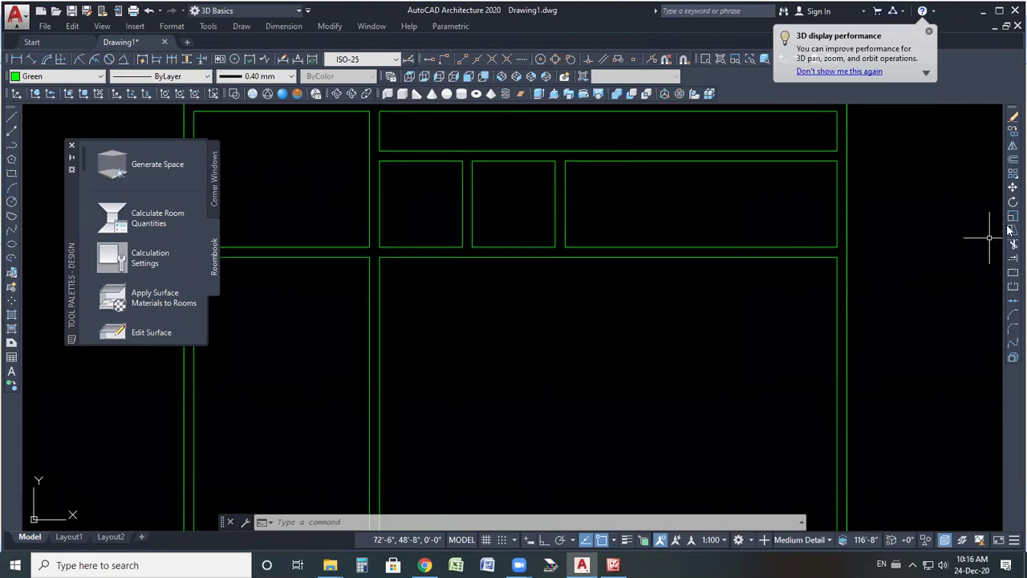
left_click(1012, 159)
type("14'")
key("Return")
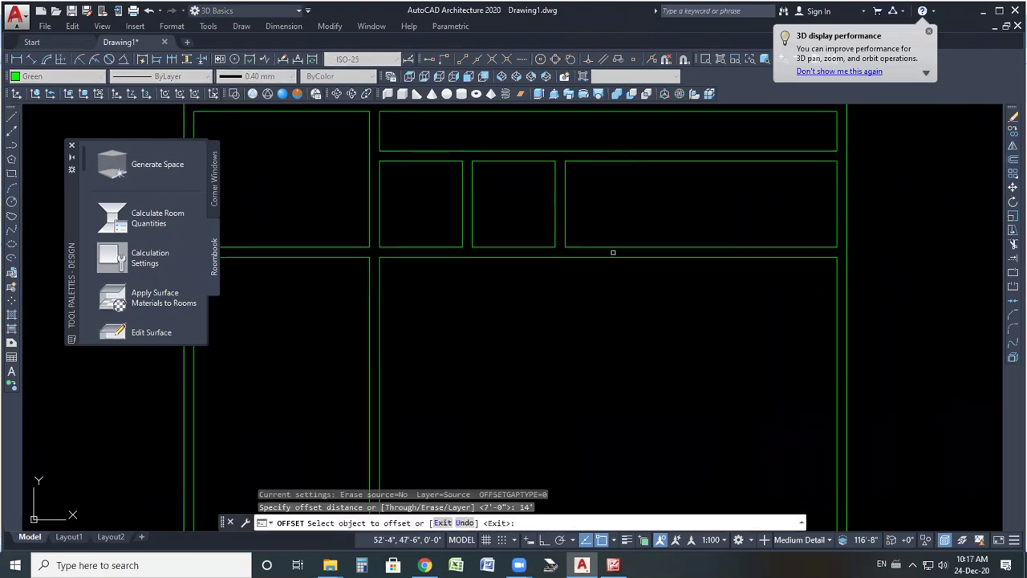
left_click(563, 217)
left_click(594, 211)
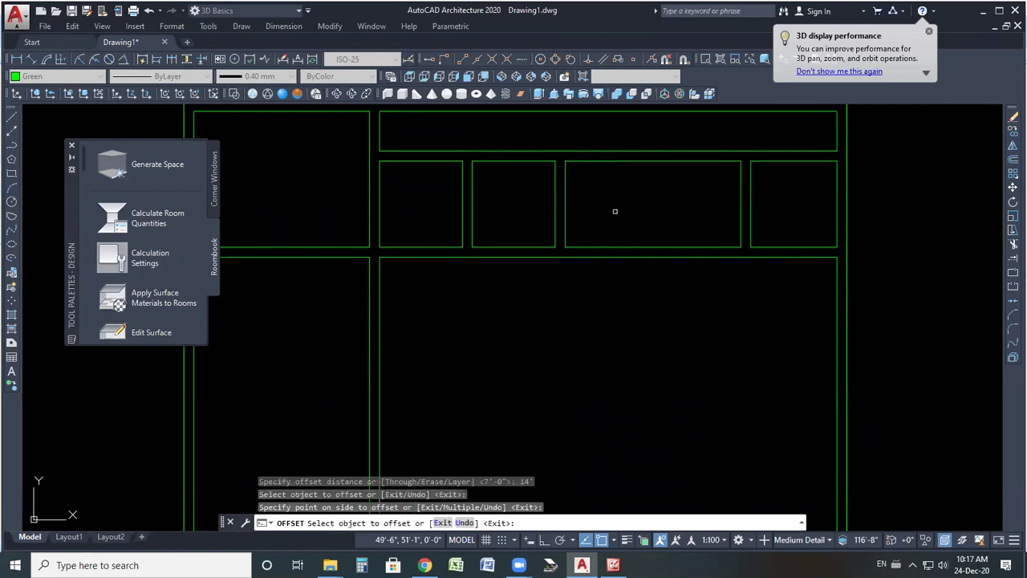
key("Escape")
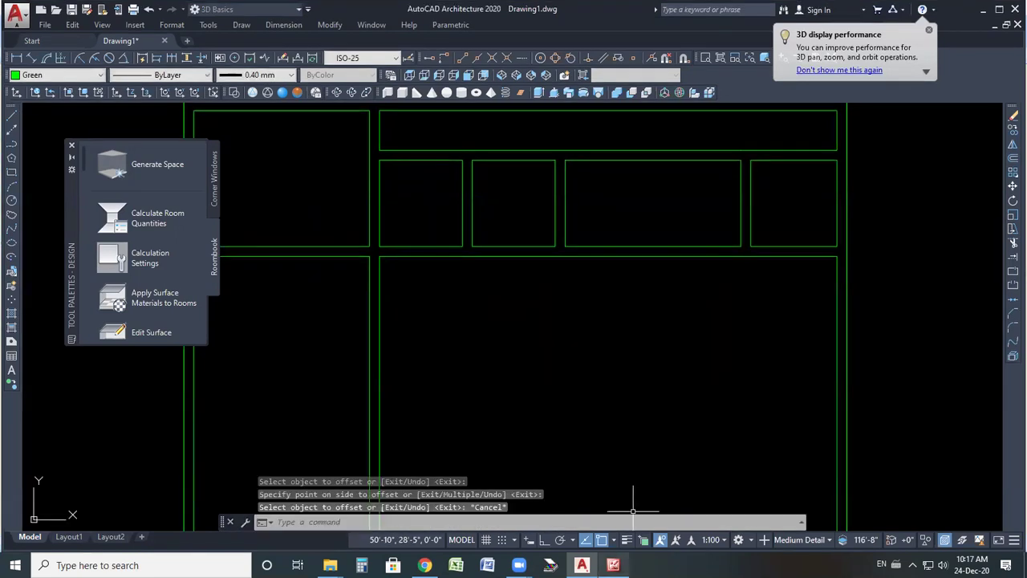
- Check the plan image again and offset the wall below the open strip 12' downward for the second bedroom
left_click(613, 564)
key("alt+Tab")
key("alt+Tab")
key("alt+Tab")
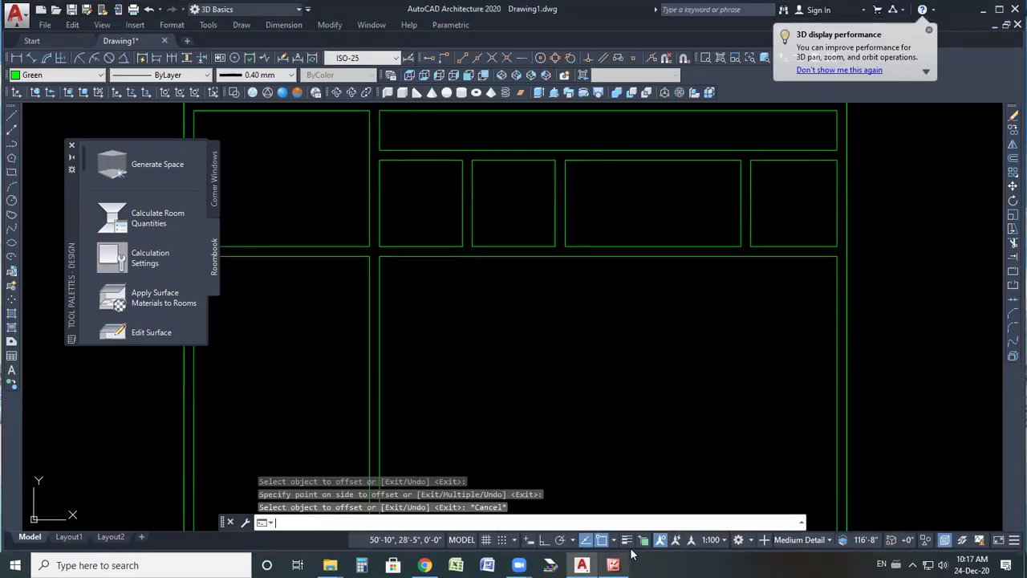
key("Return")
type("12'")
key("Return")
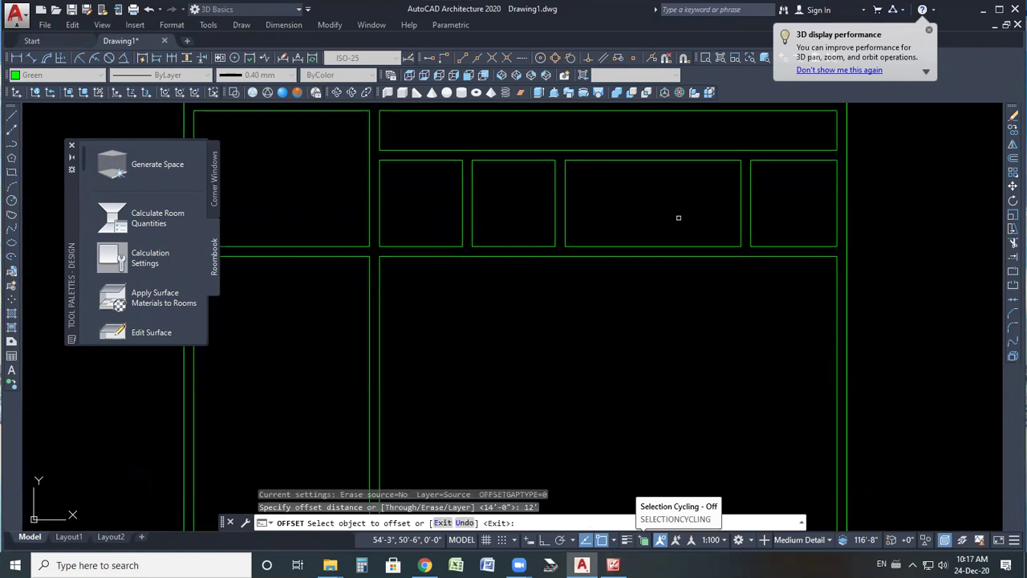
left_click(671, 162)
left_click(666, 159)
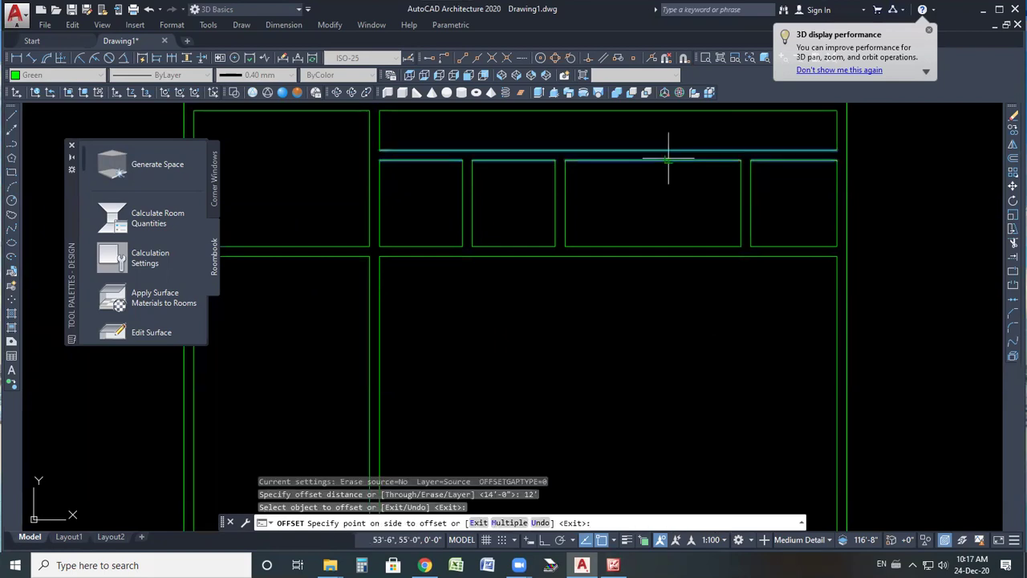
left_click(658, 309)
key("Escape")
- Stretch the wall between the second toilet and the second bedroom straight down past the new horizontal wall, with Ortho on
left_click(562, 211)
left_click(543, 211)
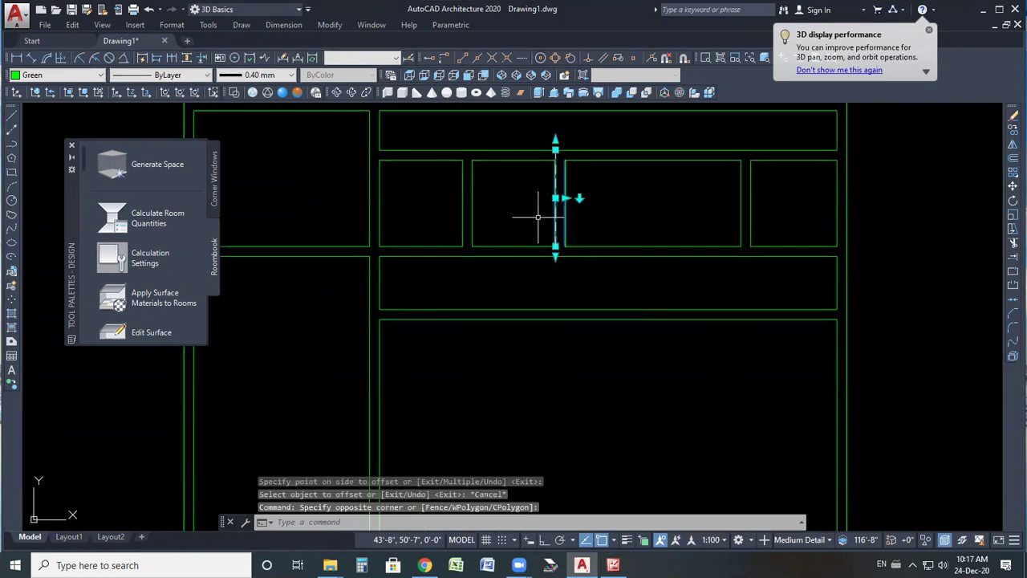
left_click(555, 247)
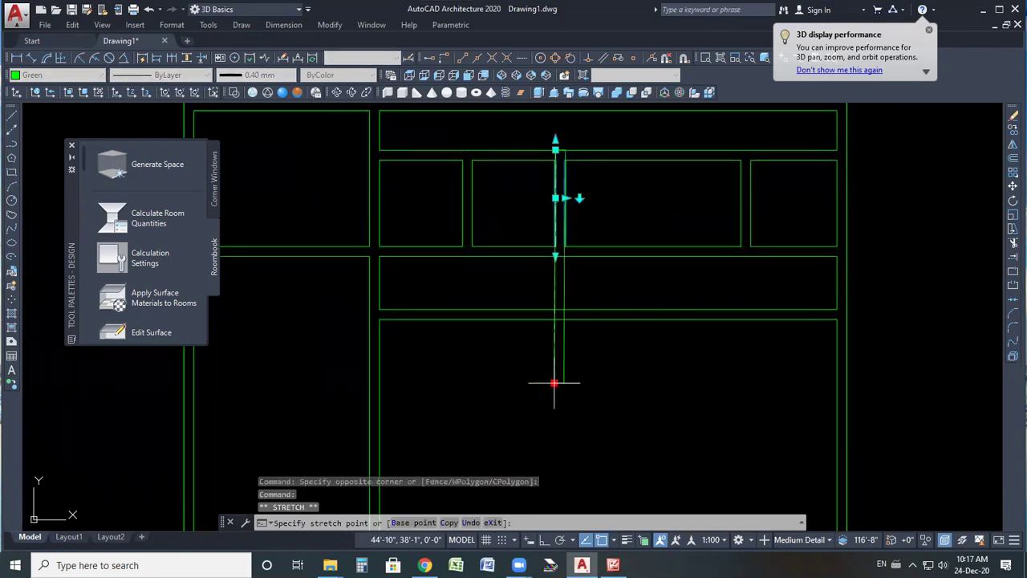
left_click(543, 540)
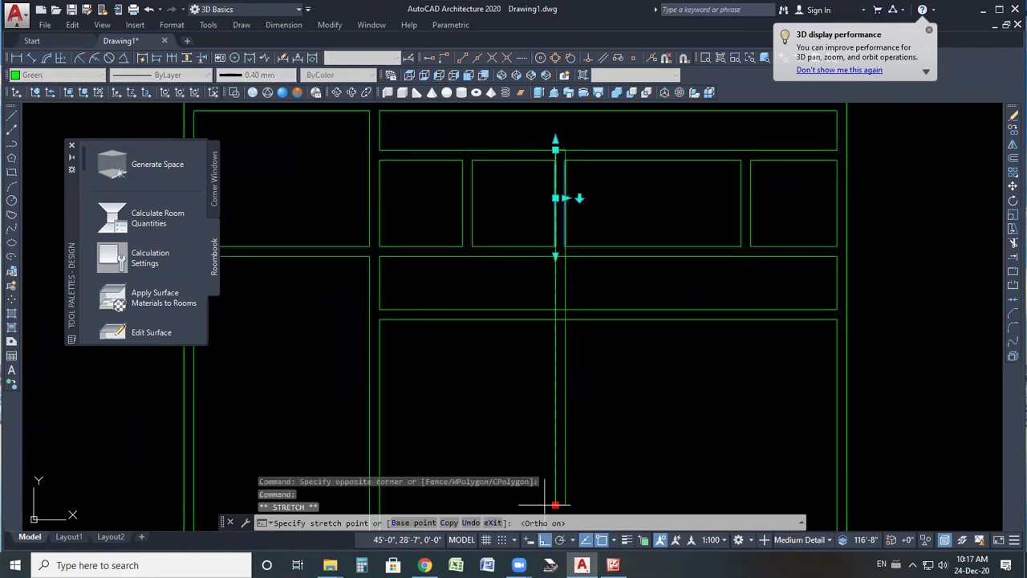
left_click(552, 394)
- Try to offset the stretched wall to the right by a distance picked with two points, and erase the resulting copy
type("o")
key("Return")
left_click(762, 232)
left_click(729, 223)
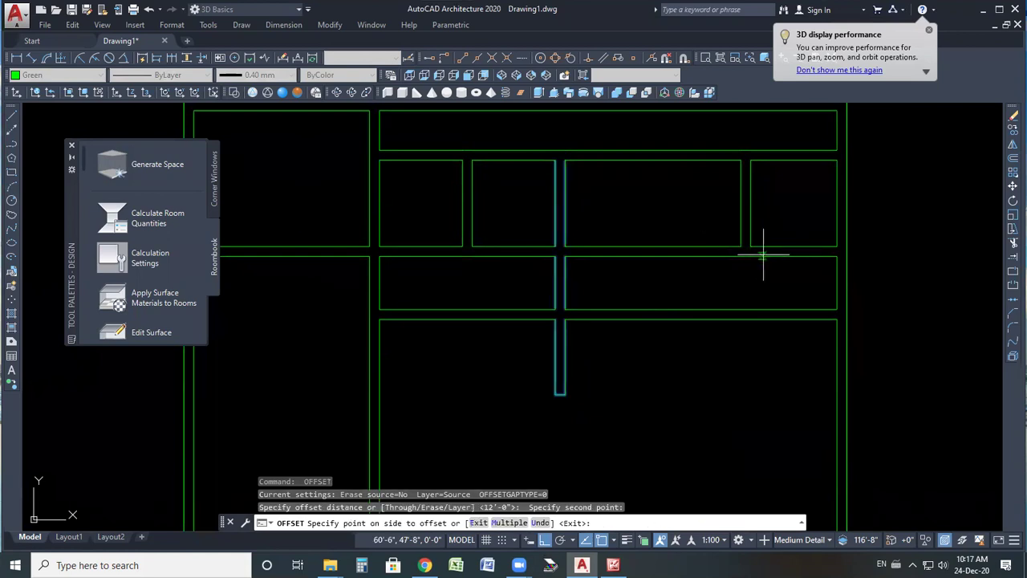
left_click(730, 224)
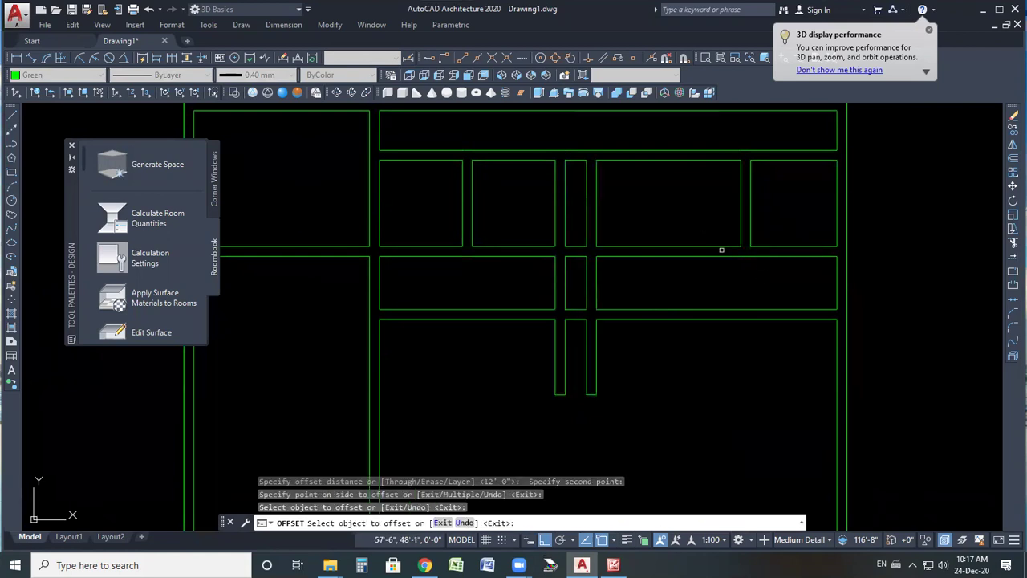
key("ctrl+z")
key("Escape")
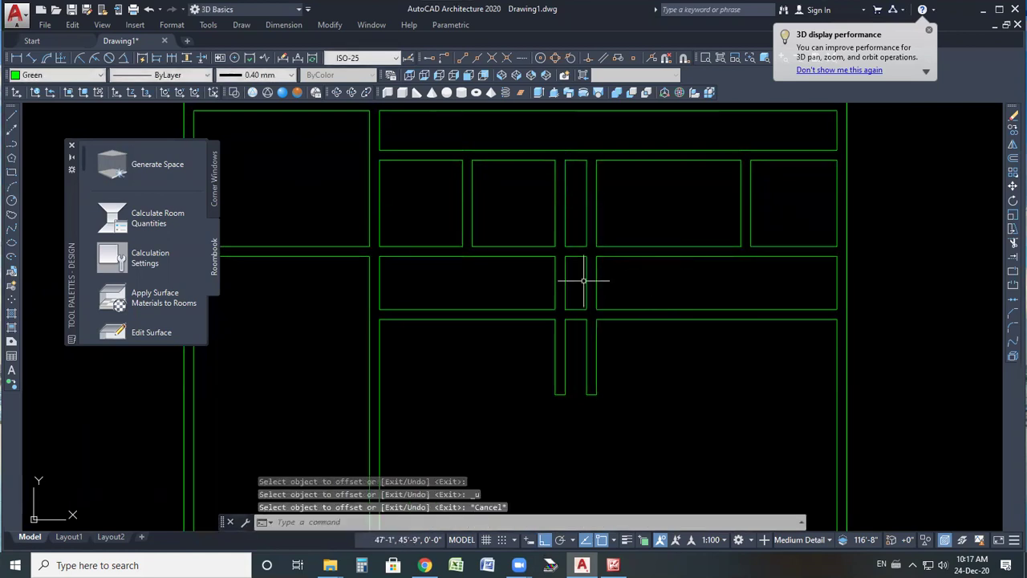
left_click(591, 280)
key("Delete")
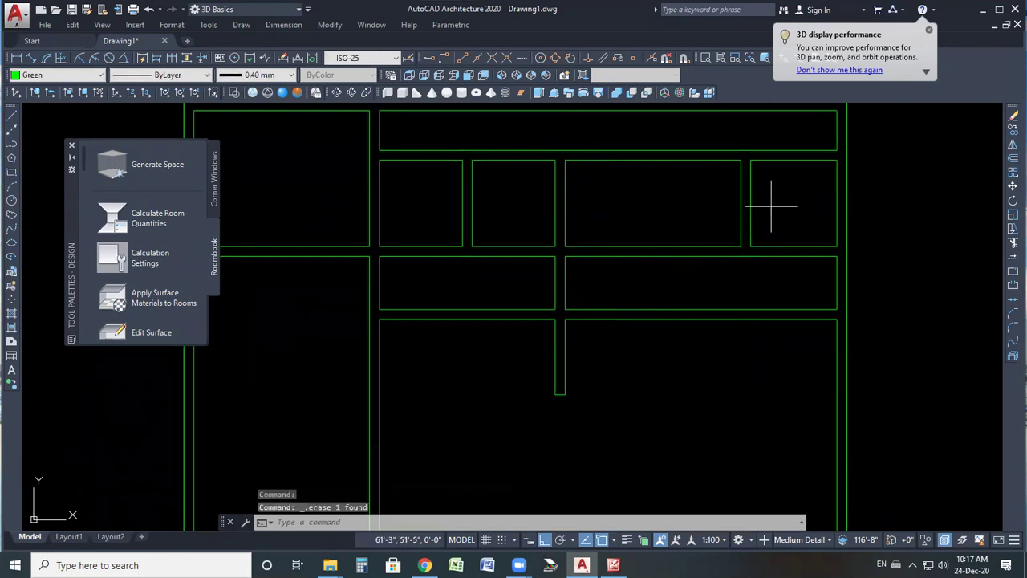
- Stretch the second bedroom's right wall down past its lower horizontal wall
left_click(740, 210)
left_click(740, 245)
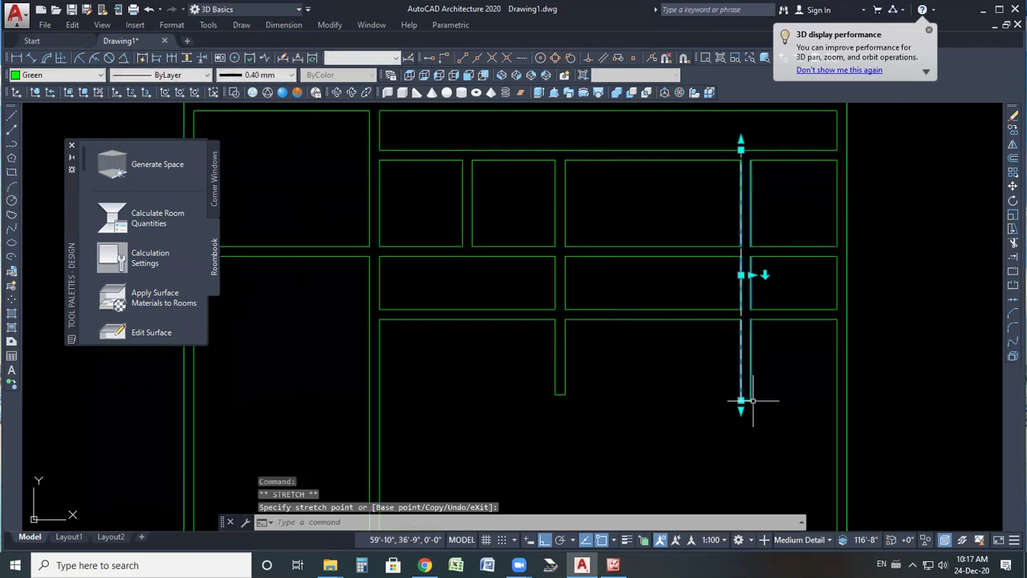
key("Escape")
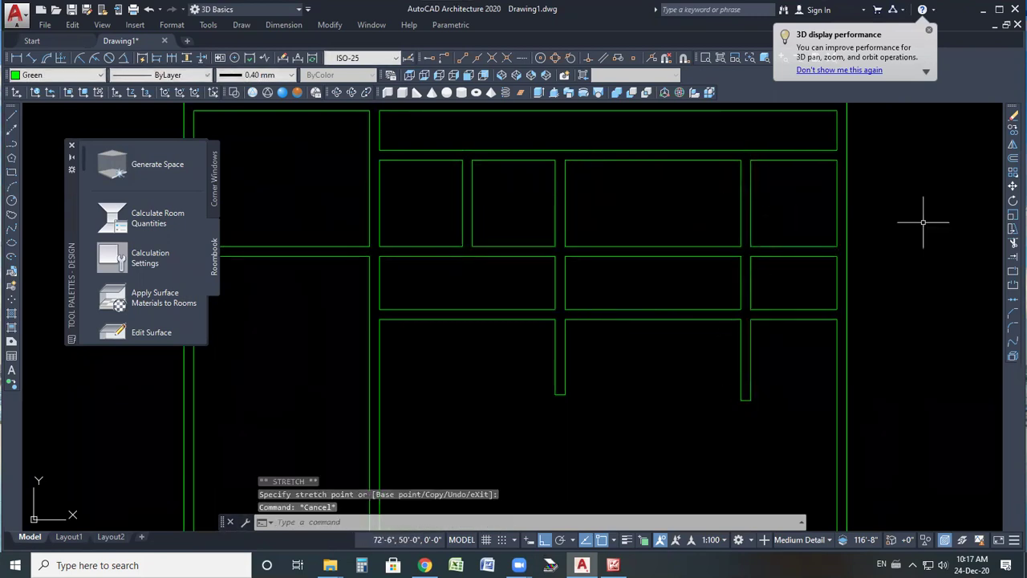
- Trim the wall ends below the second bedroom, the wall crossing its interior, and its lower wall's extensions on both sides
left_click(1012, 244)
key("Return")
left_click(764, 348)
left_click(551, 393)
left_click(507, 315)
left_click(462, 357)
left_click(670, 237)
left_click(650, 259)
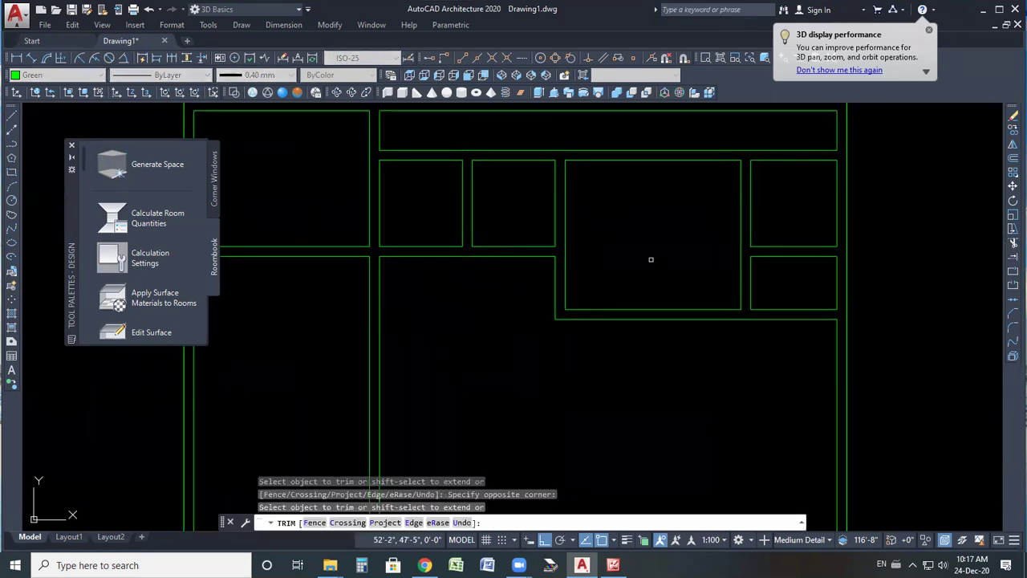
left_click(802, 225)
left_click(739, 359)
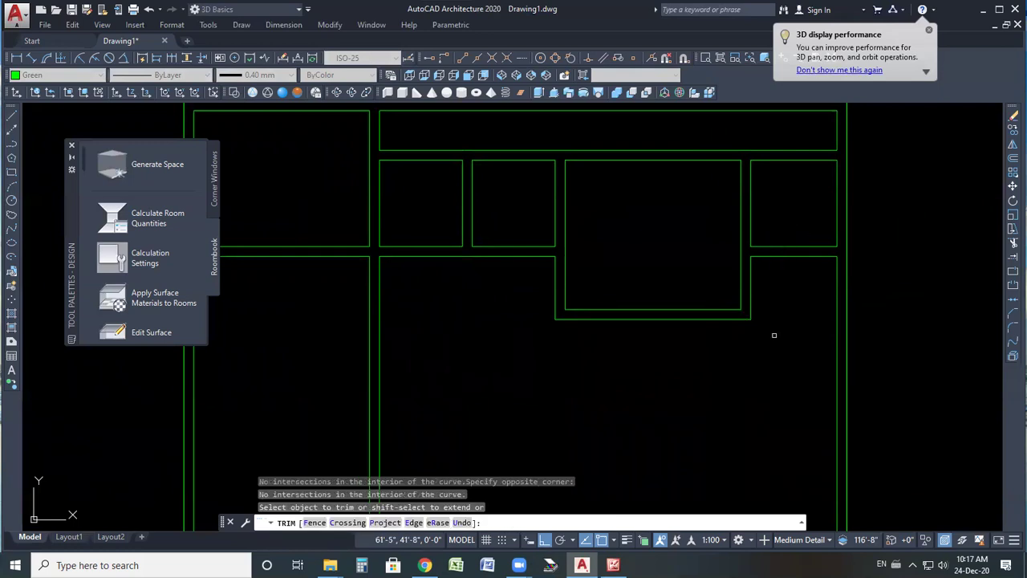
- Erase the leftover horizontal wall between the second bedroom and the plot's right wall
key("Escape")
left_click(790, 225)
left_click(791, 285)
key("Delete")
scroll(653, 240, "down", 4)
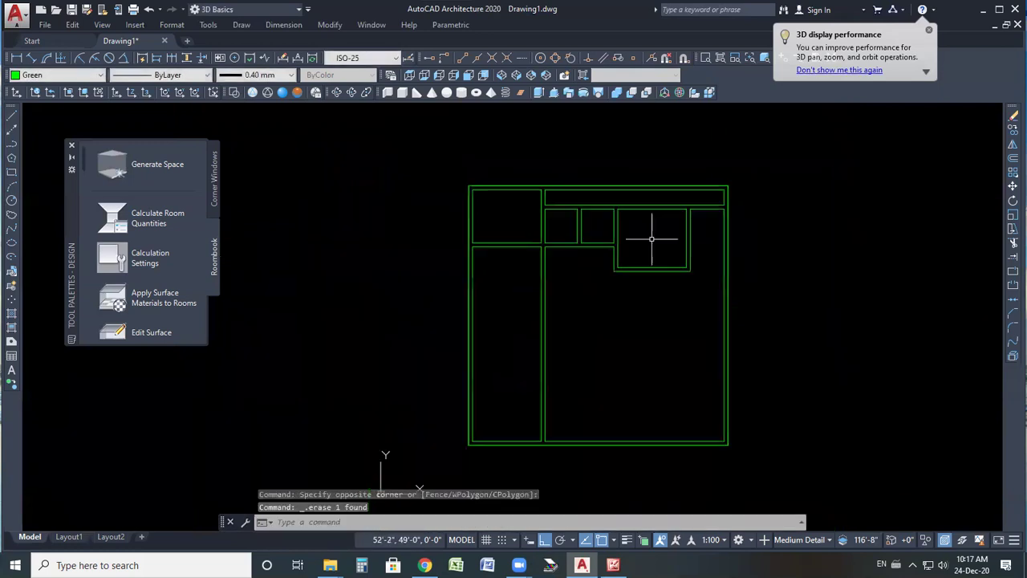
scroll(658, 277, "up", 2)
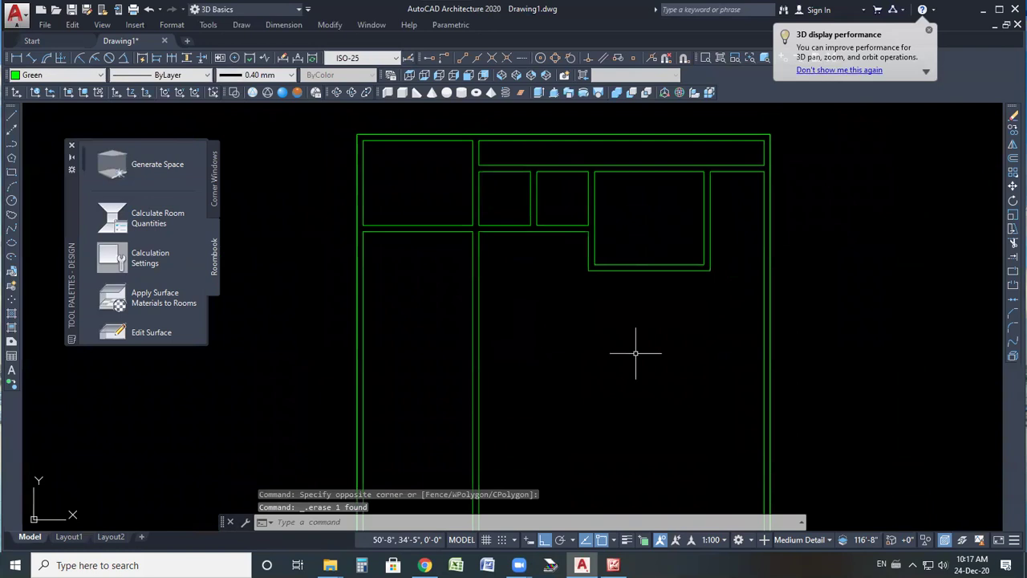
- Check the left open strip's width on the Picture Manager plan and, back in AutoCAD, offset the plot's left wall 6'-9" inward
key("alt+Tab")
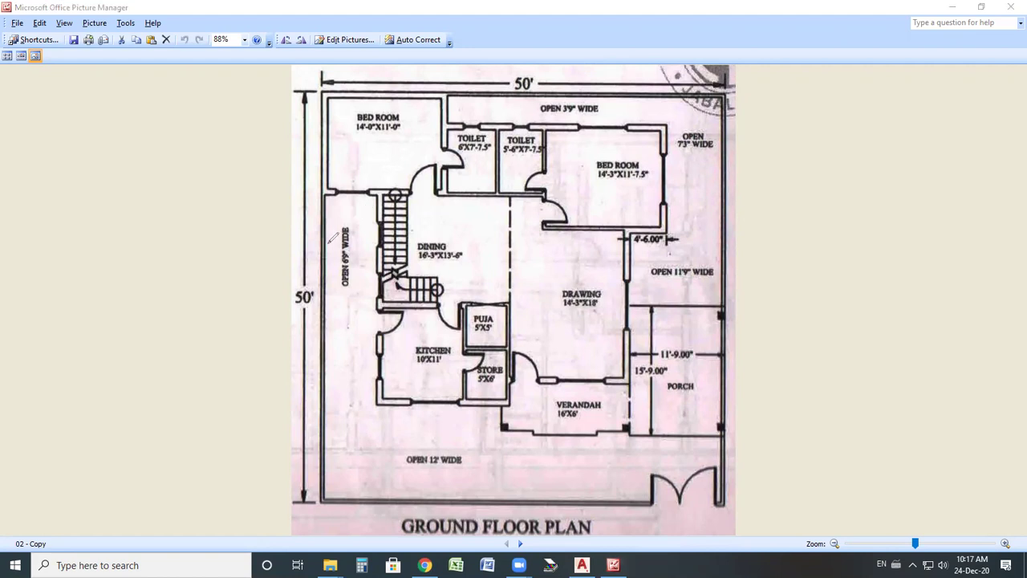
left_click_drag(366, 218, 345, 210)
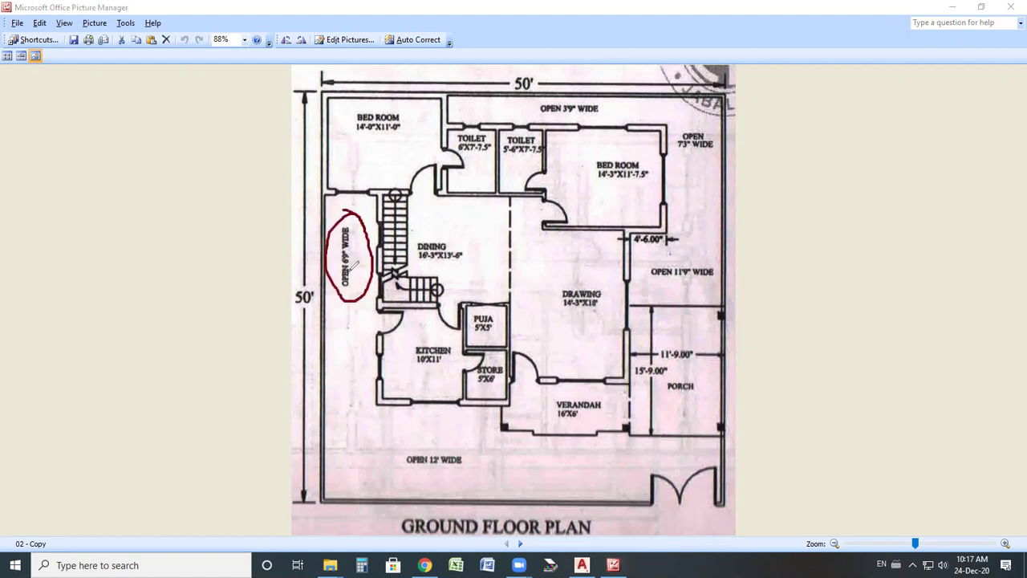
left_click_drag(328, 257, 371, 257)
key("Escape")
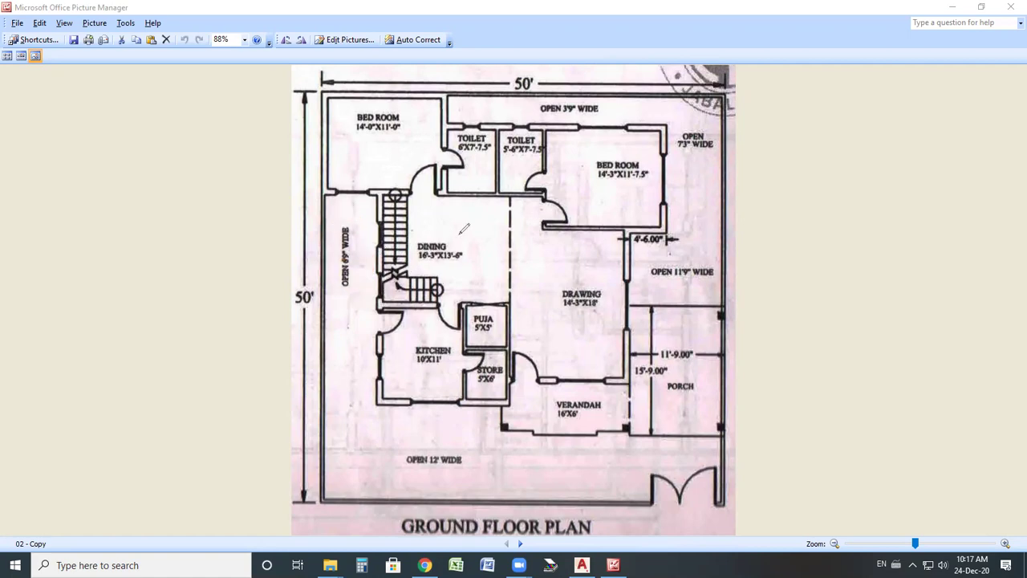
left_click(582, 564)
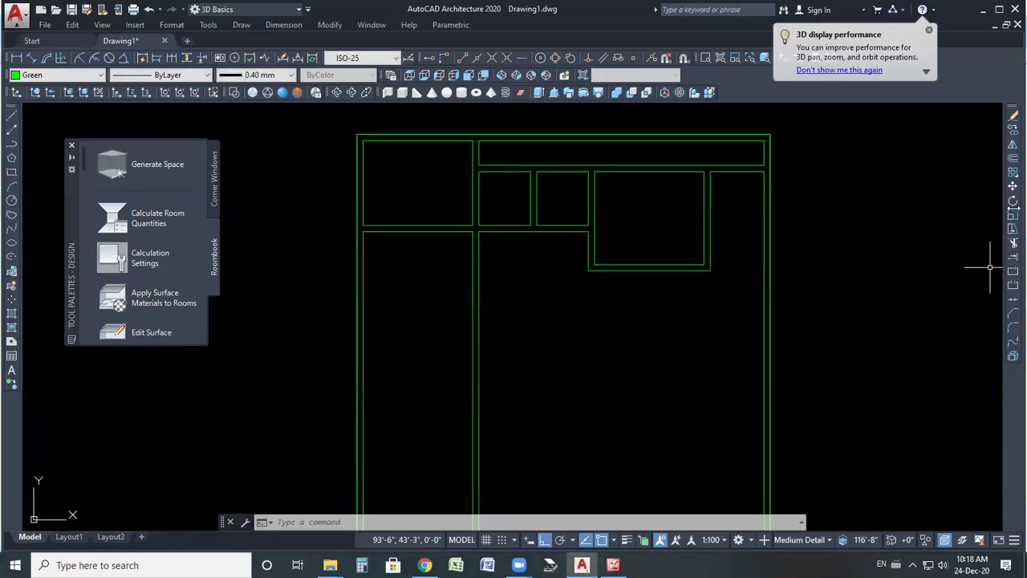
left_click(1011, 159)
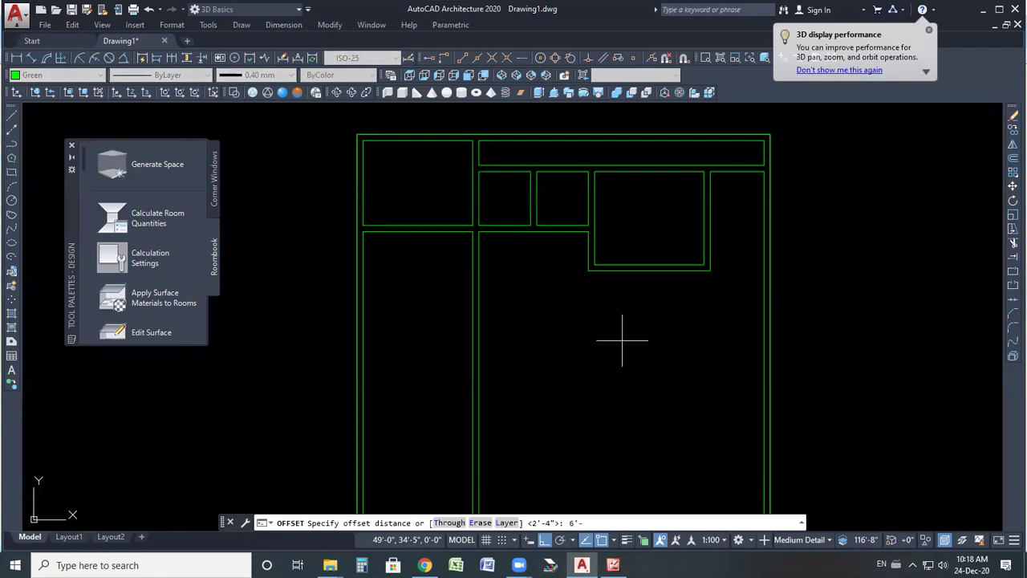
type("6'-9\"")
key("Return")
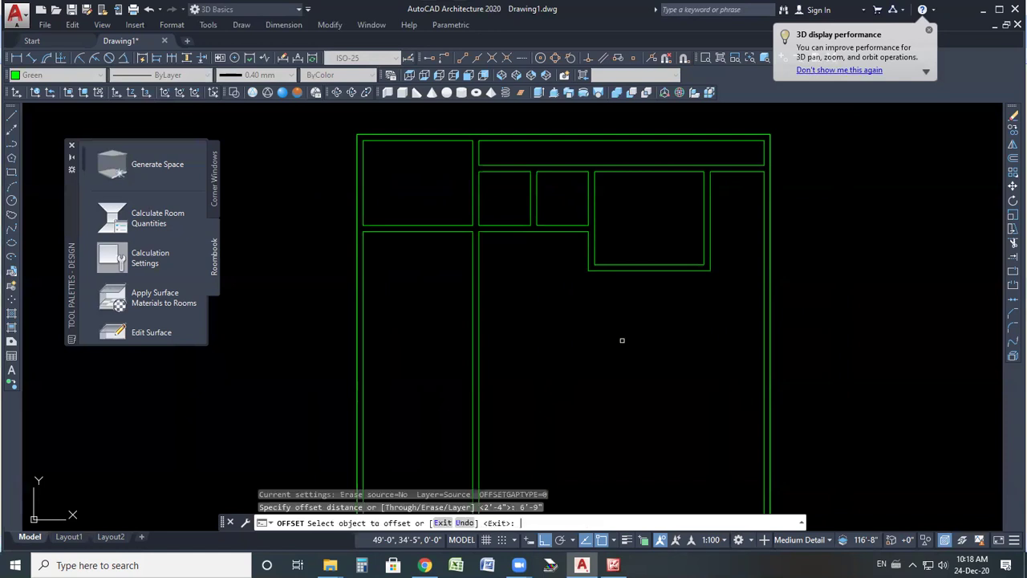
left_click(362, 345)
left_click(399, 345)
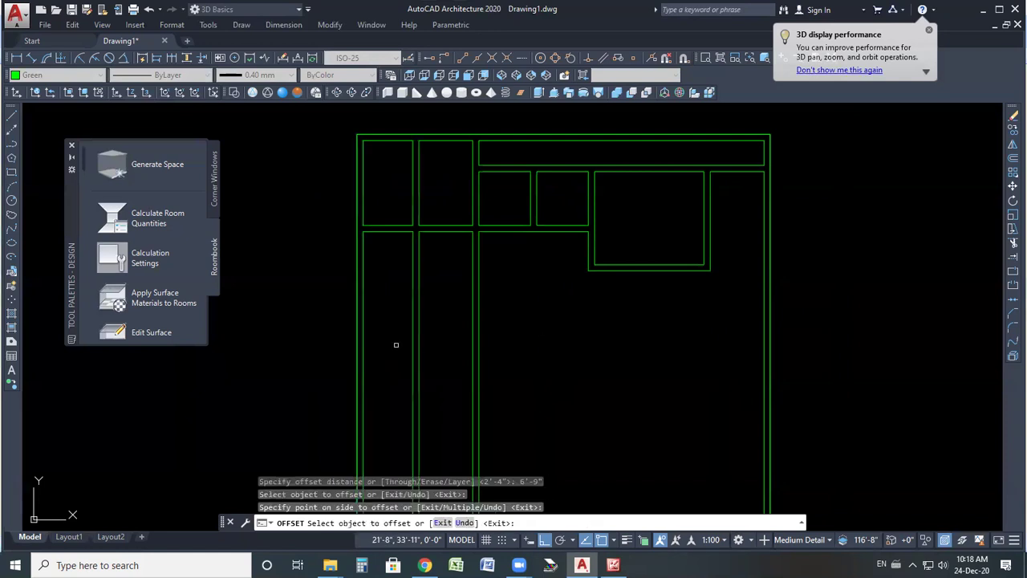
scroll(476, 225, "down", 2)
scroll(495, 291, "up", 2)
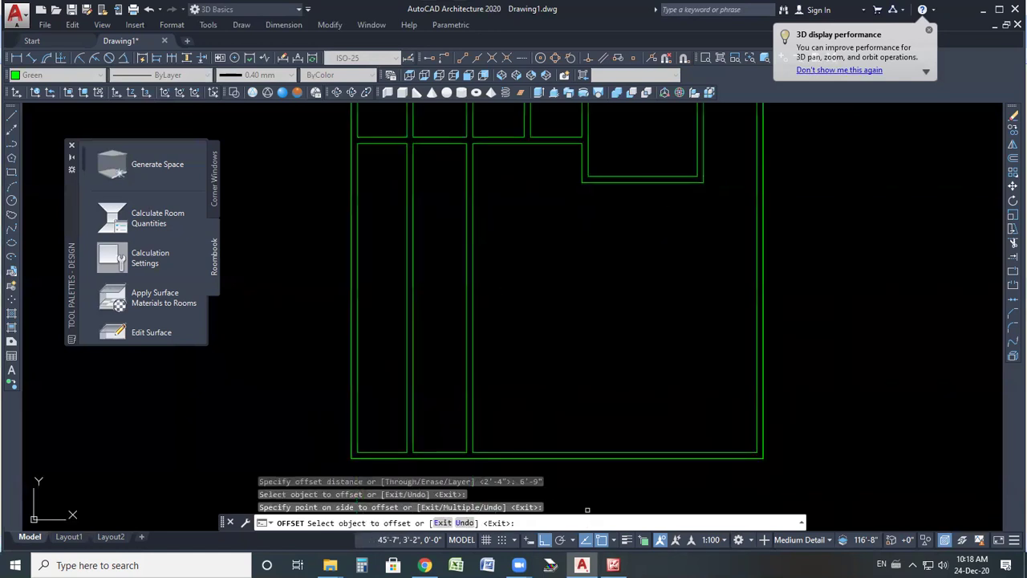
- Try to offset the horizontal wall below the first bedroom and toilets 16' downward
left_click(582, 565)
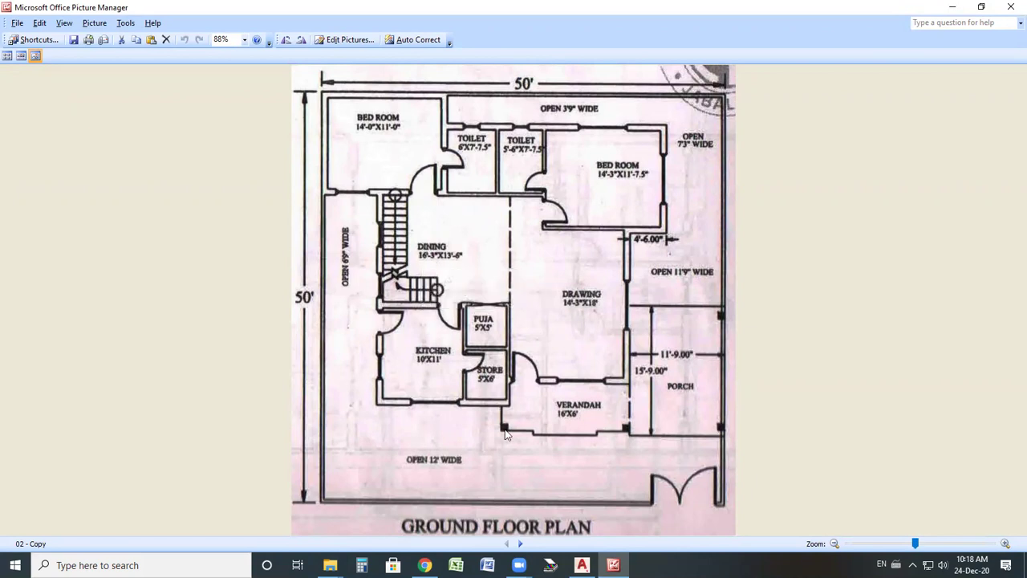
key("alt+Tab")
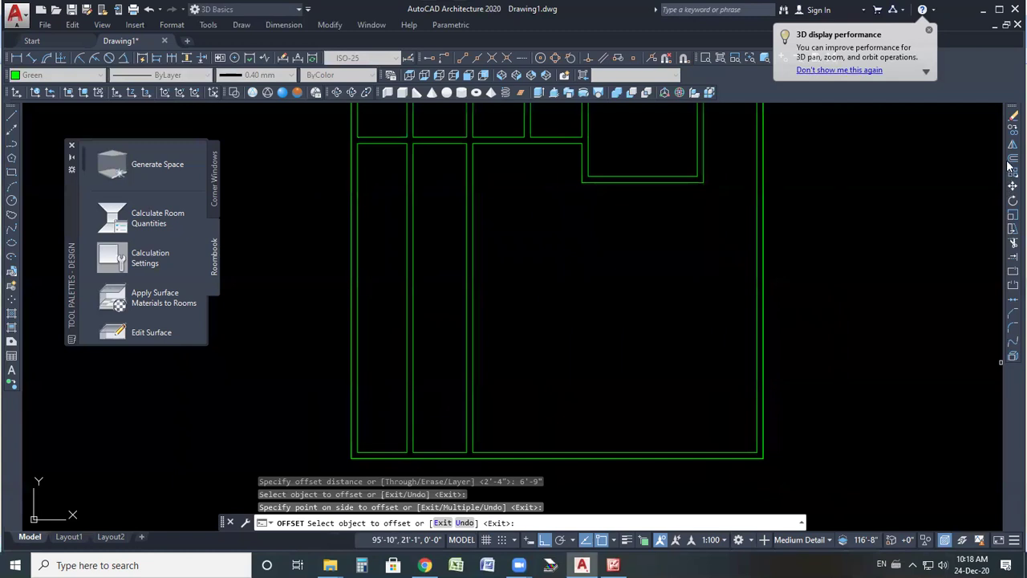
key("Return")
key("Return")
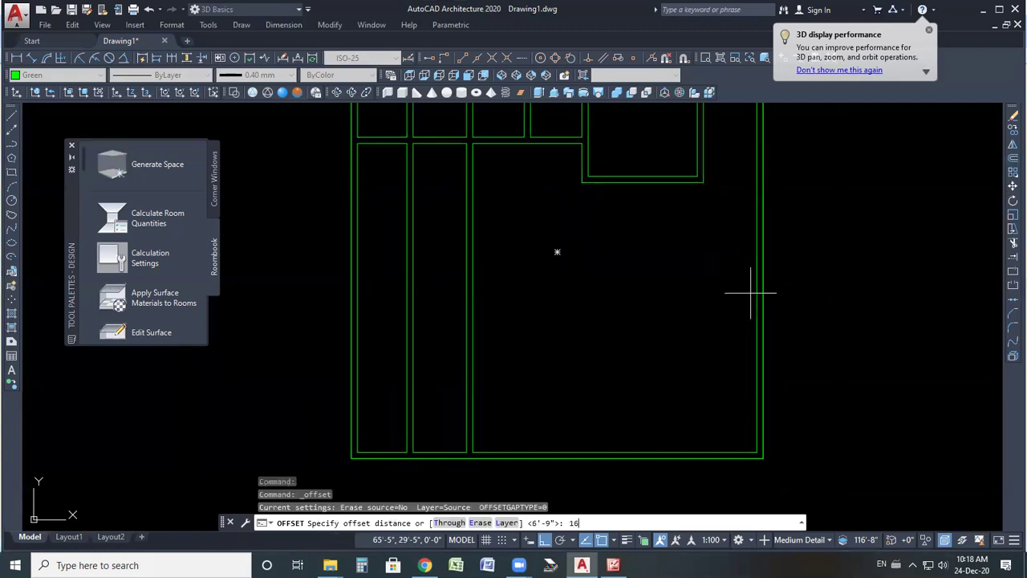
type("16'")
key("Return")
left_click(525, 142)
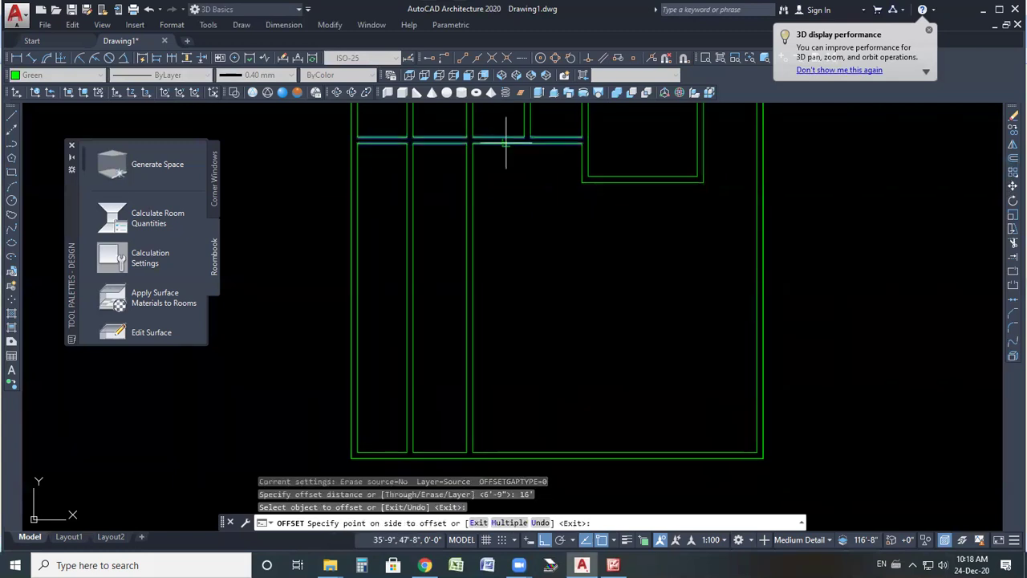
left_click(500, 269)
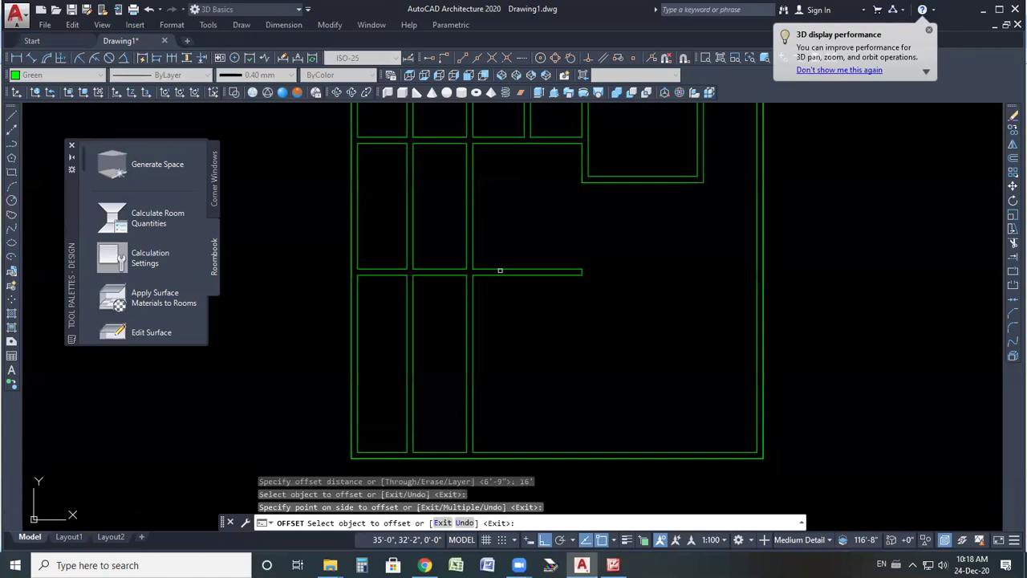
- Examine the dining room's dimensions and boundaries on the reference plan in Picture Manager
left_click(613, 565)
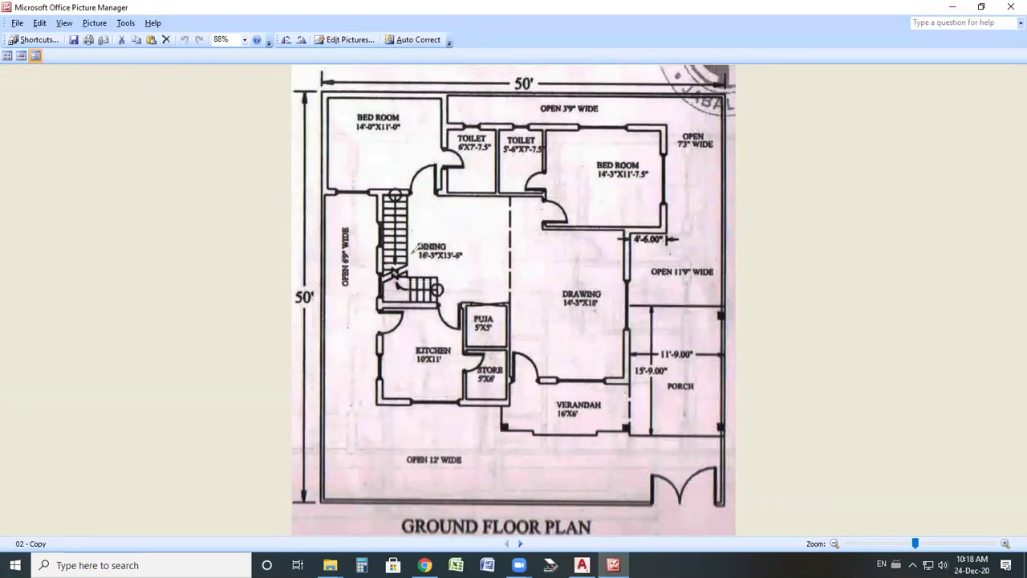
left_click_drag(440, 246, 393, 273)
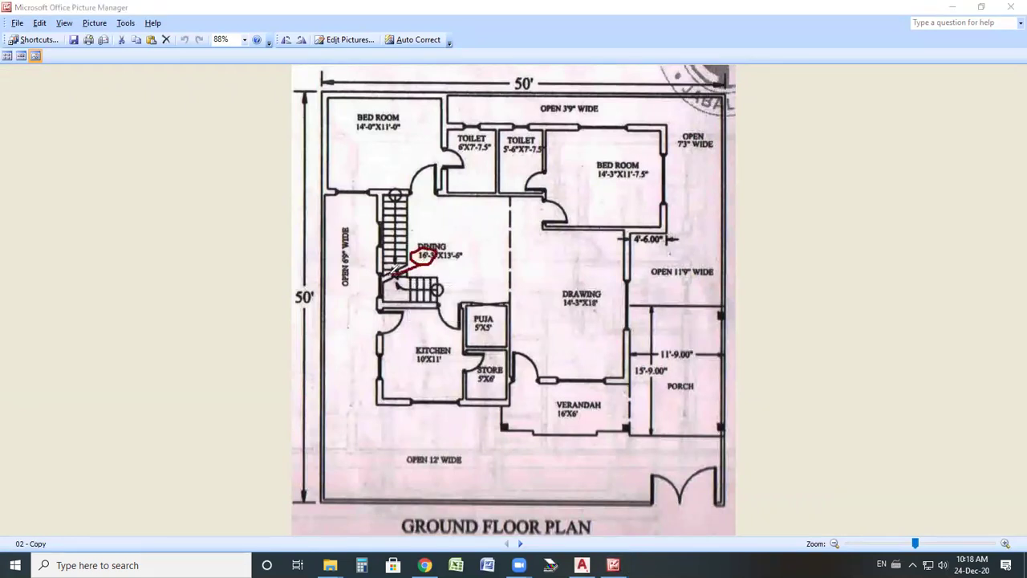
mouse_move(445, 245)
left_mouse_down()
mouse_move(456, 261)
mouse_move(484, 197)
left_mouse_up()
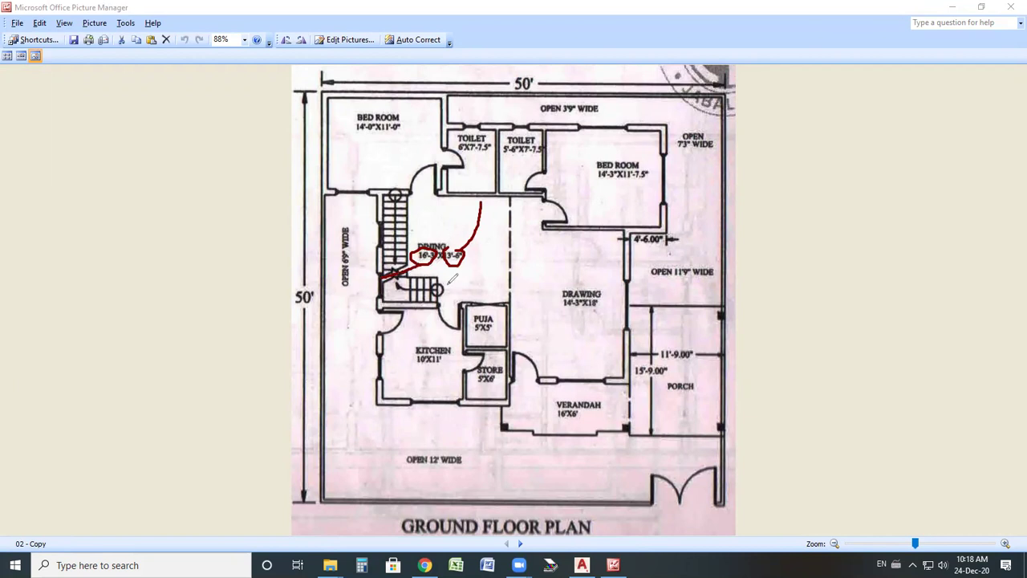
left_click_drag(512, 199, 510, 315)
mouse_move(450, 235)
left_mouse_down()
mouse_move(473, 255)
mouse_move(484, 199)
mouse_move(487, 276)
mouse_move(457, 307)
left_mouse_up()
key("ctrl+z")
key("ctrl+z")
key("ctrl+z")
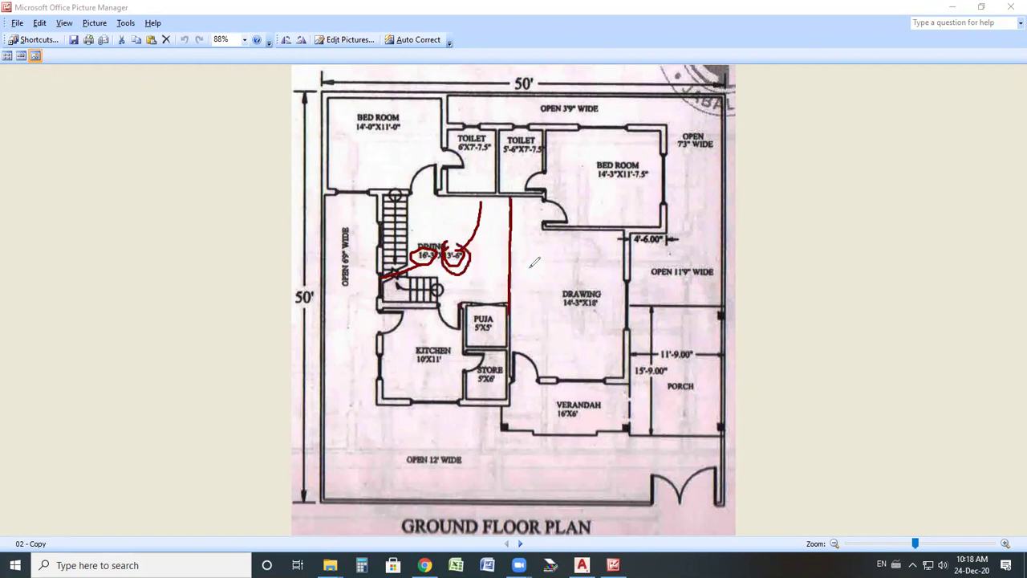
- Return to AutoCAD and erase the horizontal wall copied 16' below the bedroom and toilets
left_click(582, 565)
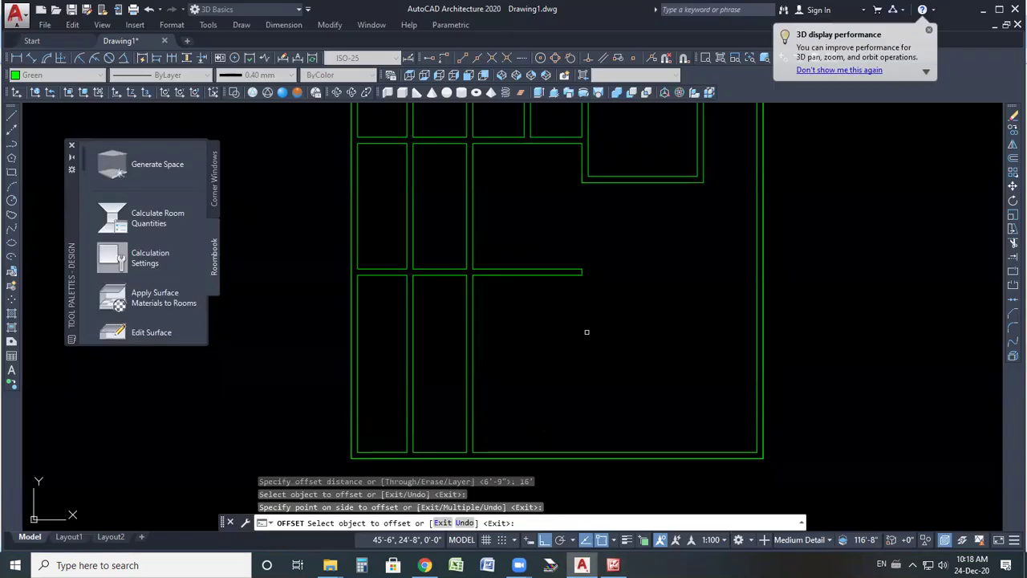
key("Escape")
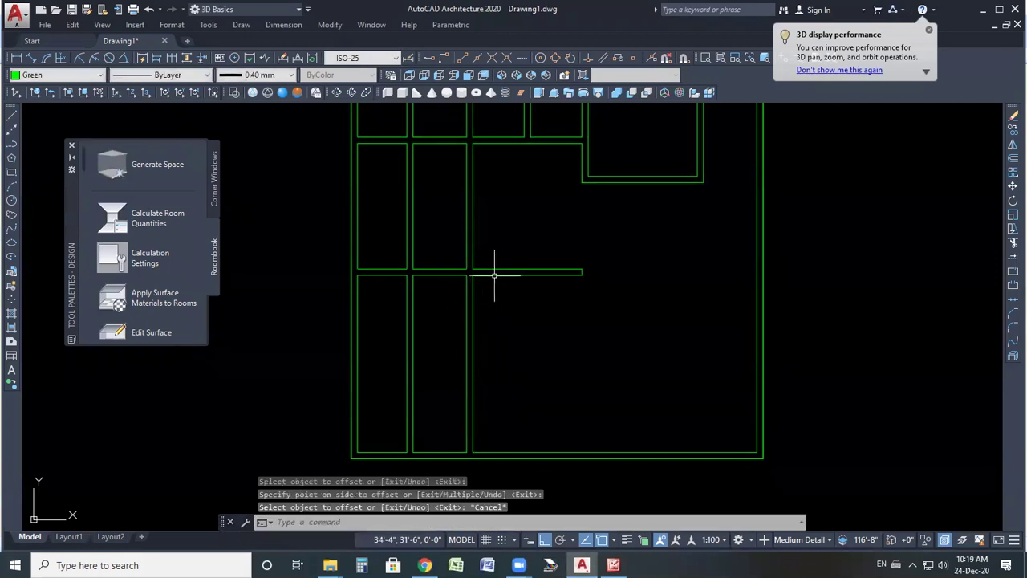
left_click(472, 270)
key("Delete")
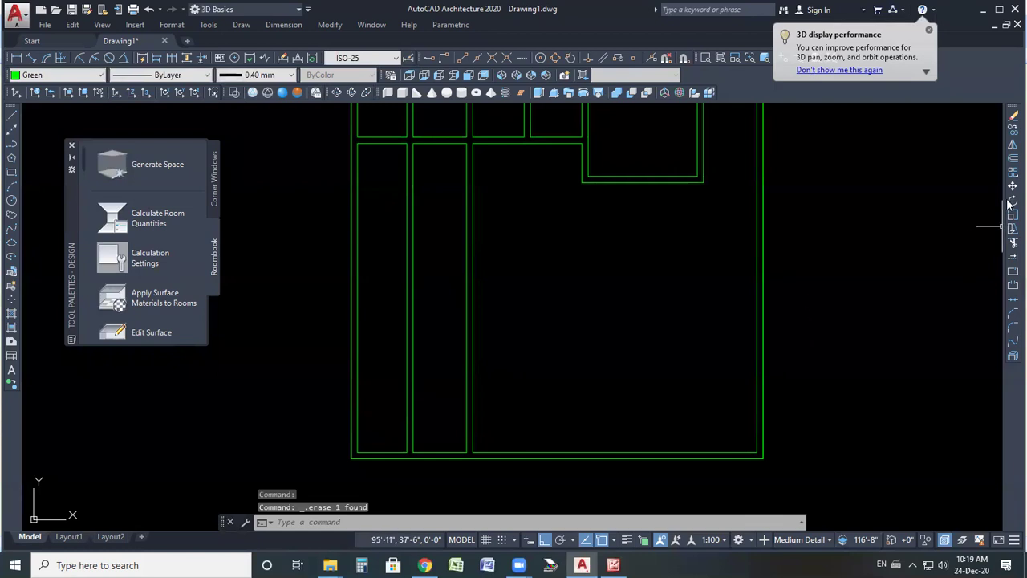
- Trim the vertical wall continuing below the first bedroom's right side and the part of the 6'-9" offset wall crossing the bedroom
scroll(706, 361, "down", 2)
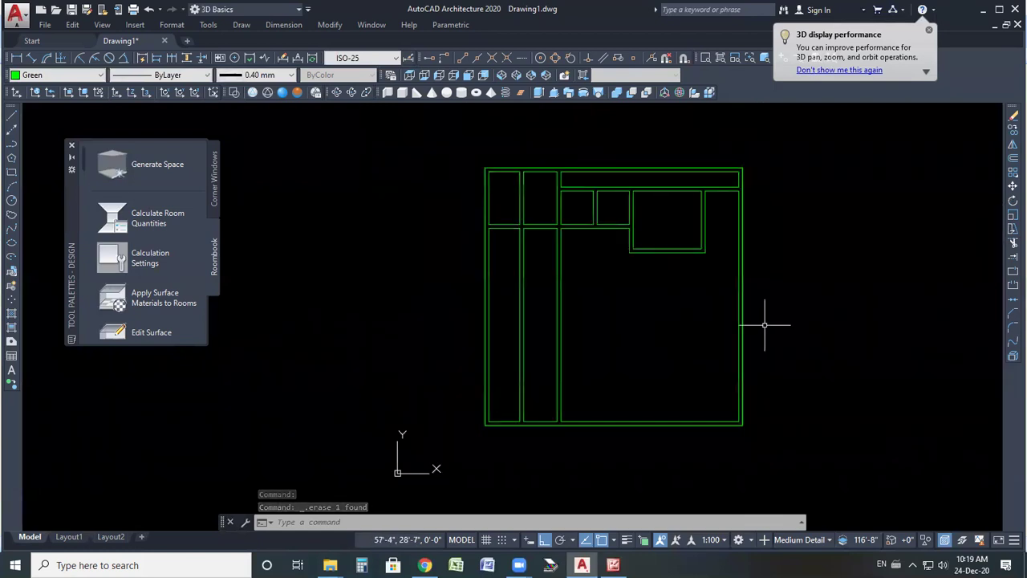
left_click(1011, 246)
scroll(605, 273, "up", 2)
key("Return")
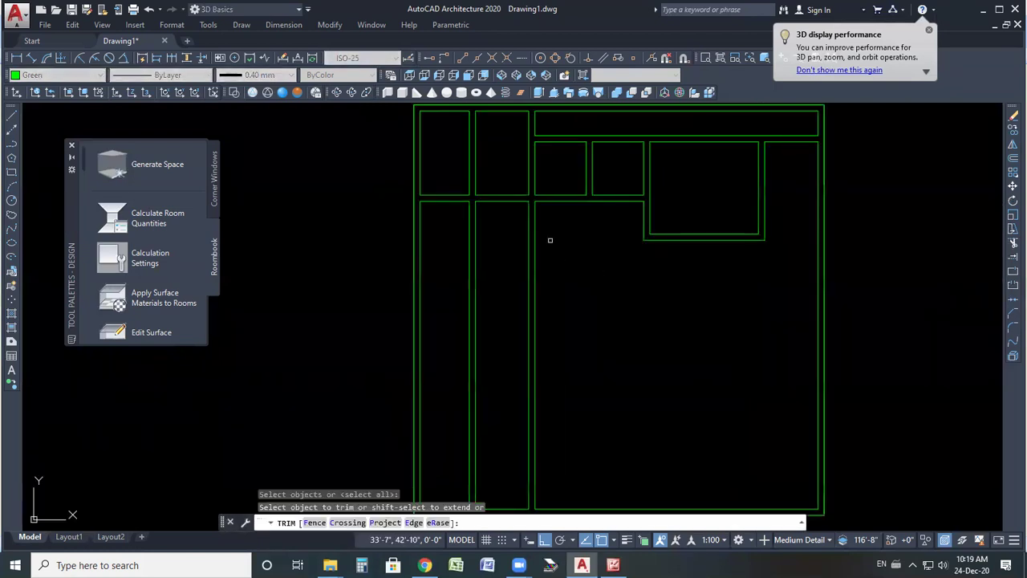
left_click(536, 239)
left_click(458, 183)
left_click(479, 177)
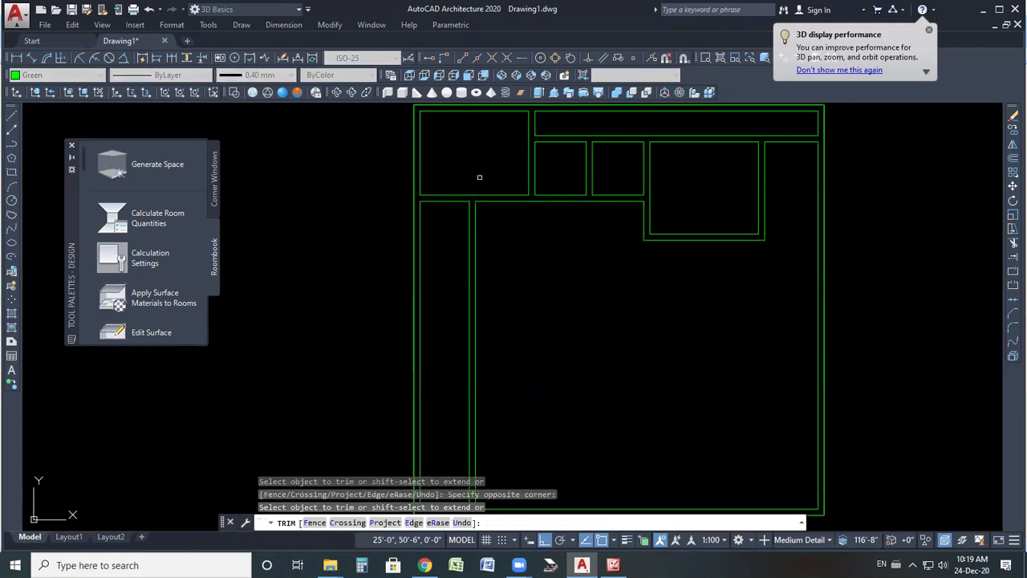
key("Escape")
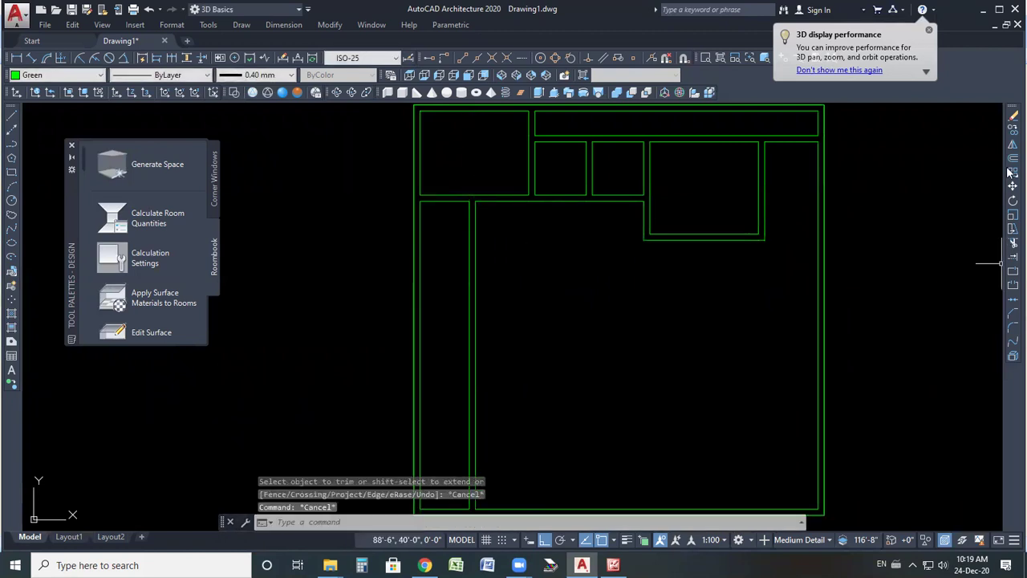
- Offset the vertical wall along the left open strip 16' to the right for the dining room's width
left_click(1010, 160)
type("1")
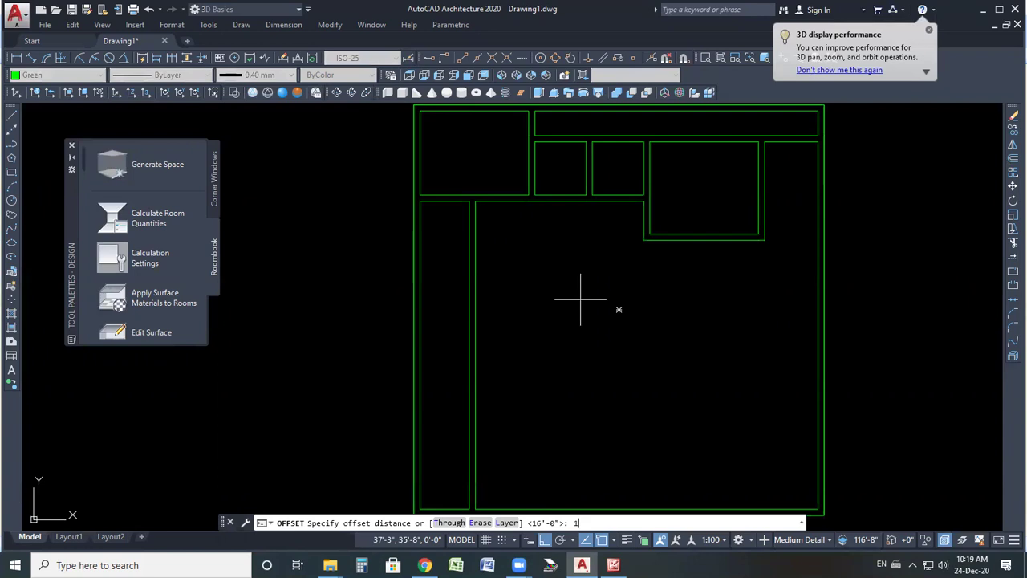
type("6'")
key("Return")
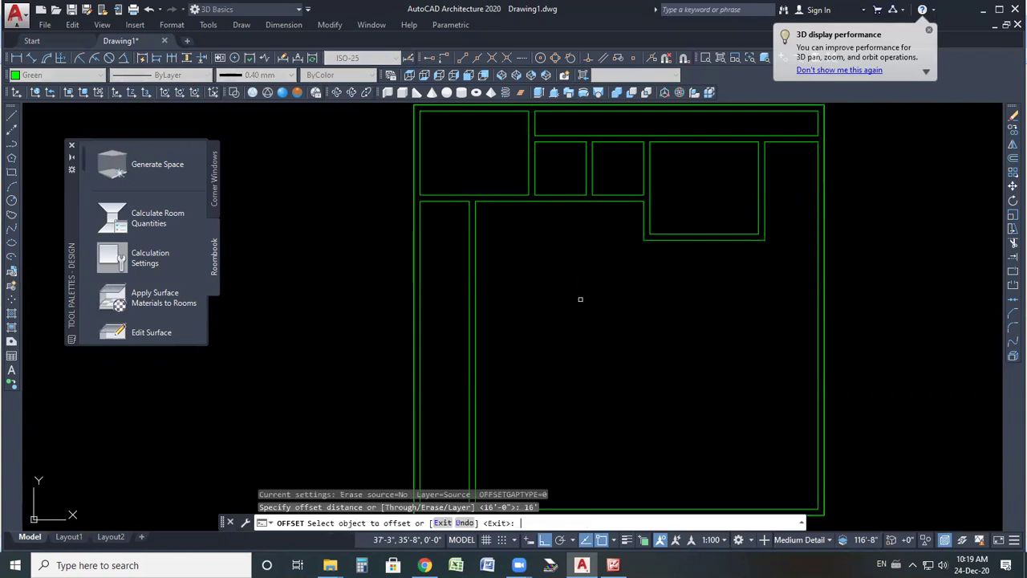
left_click(479, 313)
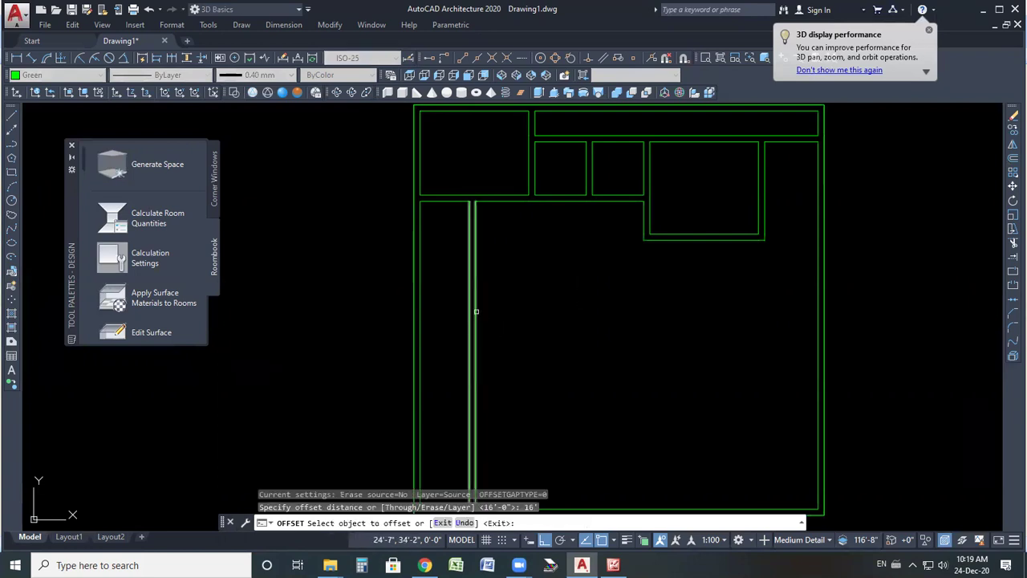
left_click(561, 310)
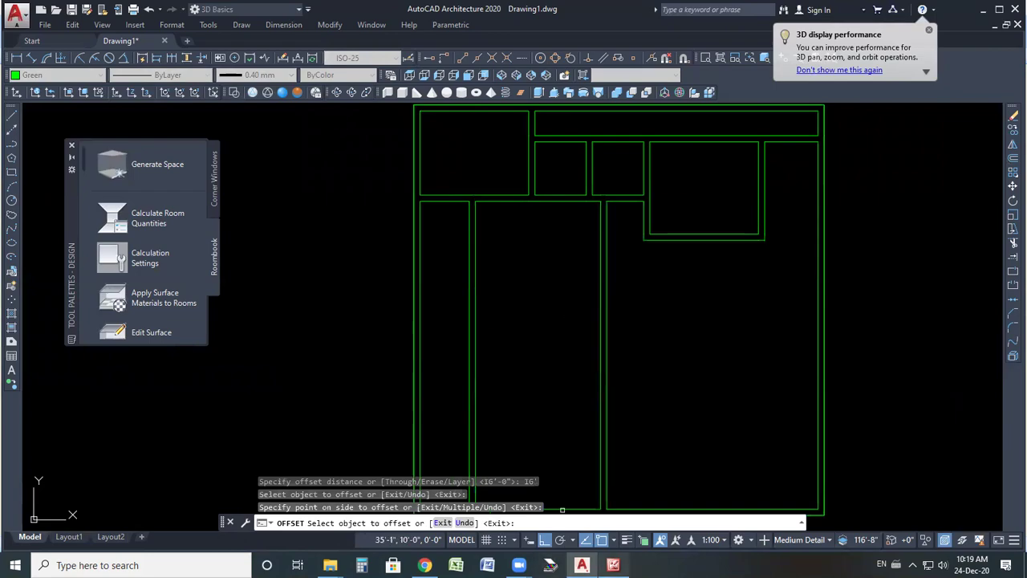
- Check the dining room on the Picture Manager plan and offset the wall below the bedroom and toilets 14' downward in AutoCAD
left_click(613, 565)
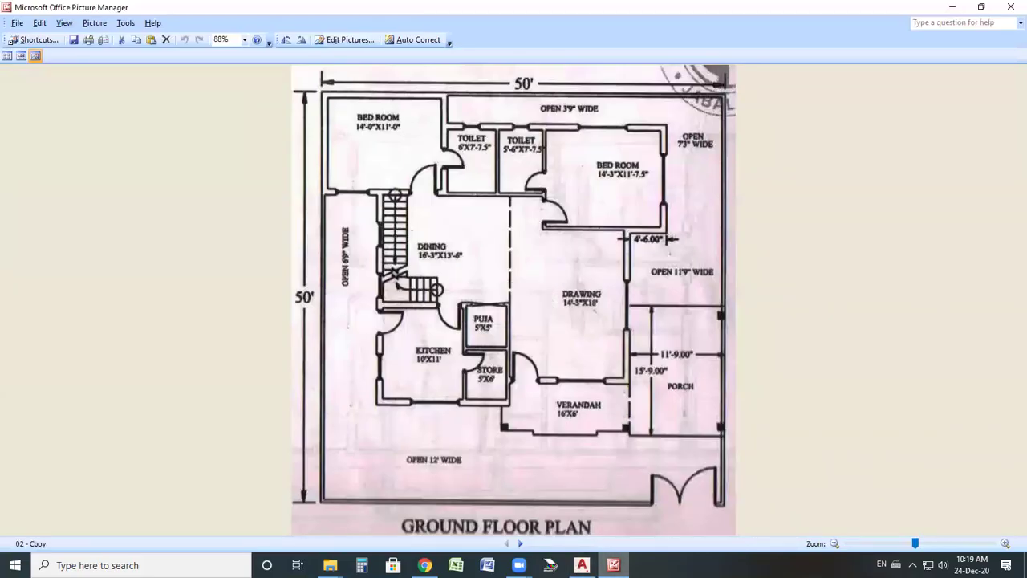
key("alt+Tab")
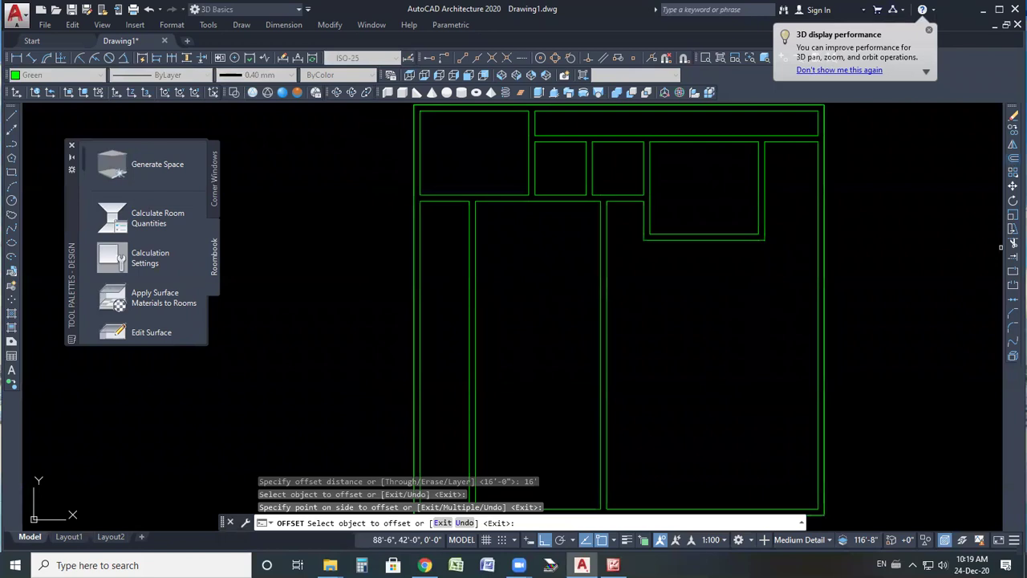
key("Return")
key("Return")
type("14'")
key("Return")
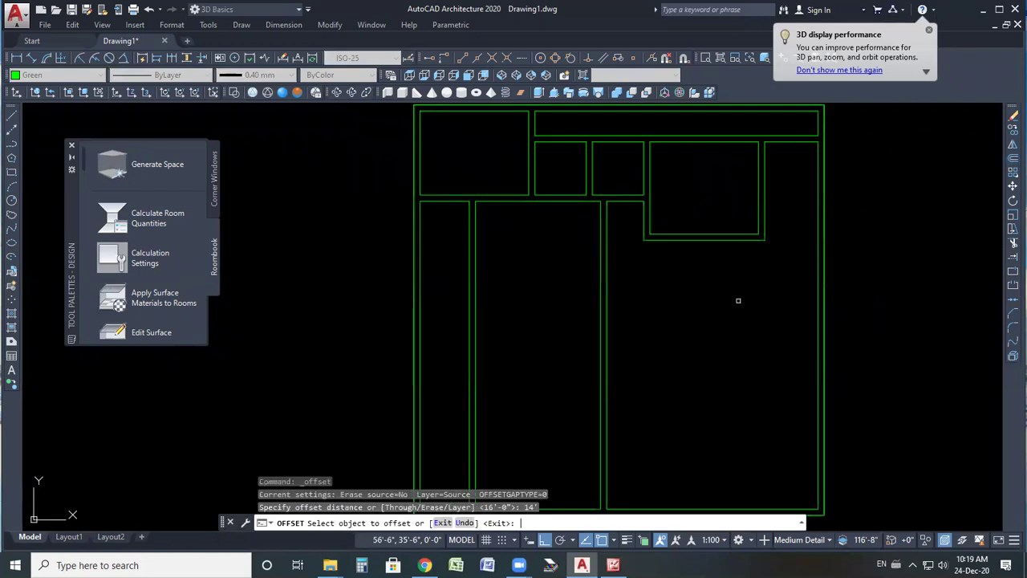
left_click(566, 193)
left_click(550, 333)
scroll(410, 313, "down", 2)
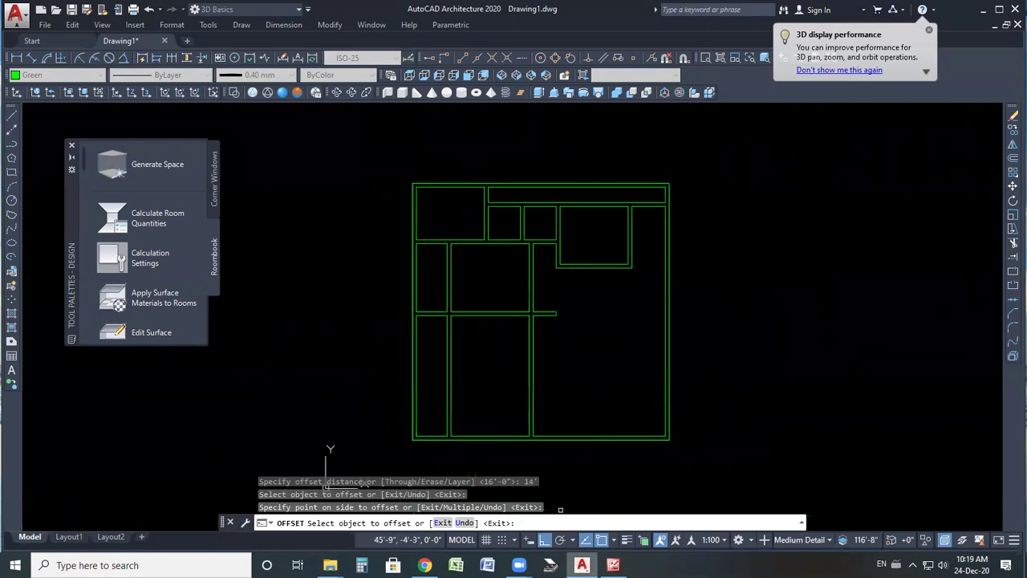
- Check the dining room on the Picture Manager plan, then in AutoCAD trim its right wall continuing below the room
left_click(582, 565)
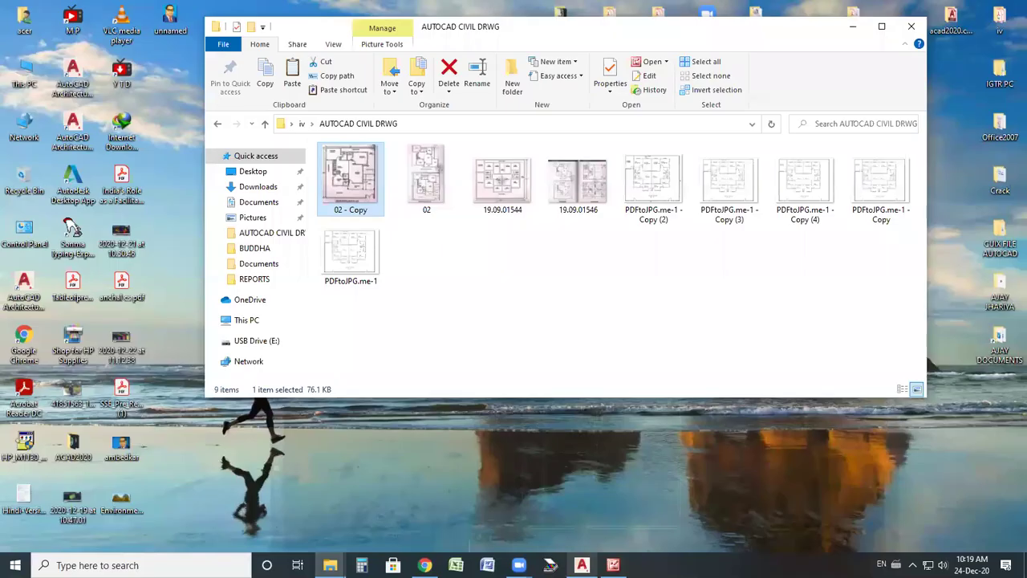
key("Return")
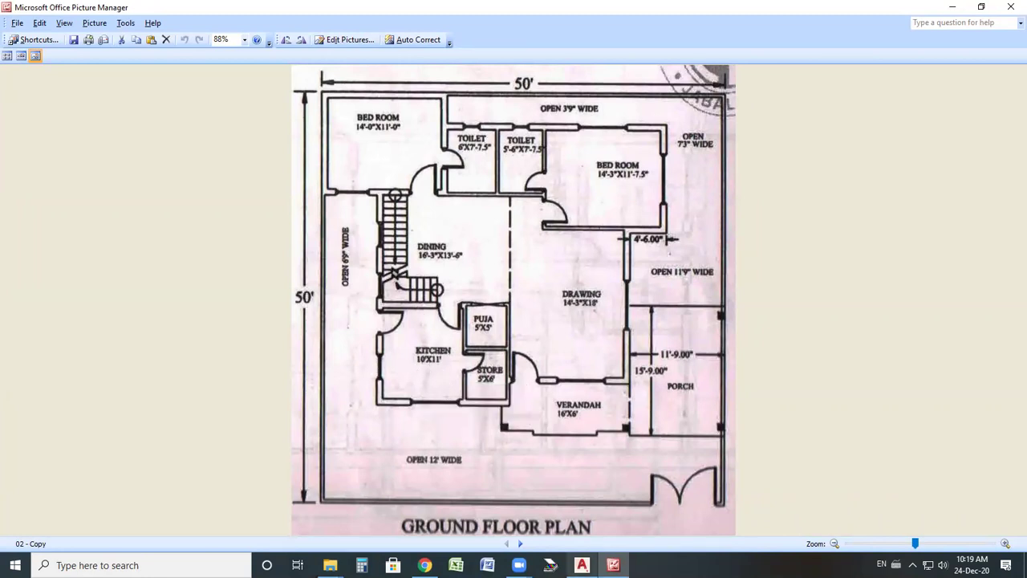
mouse_move(581, 565)
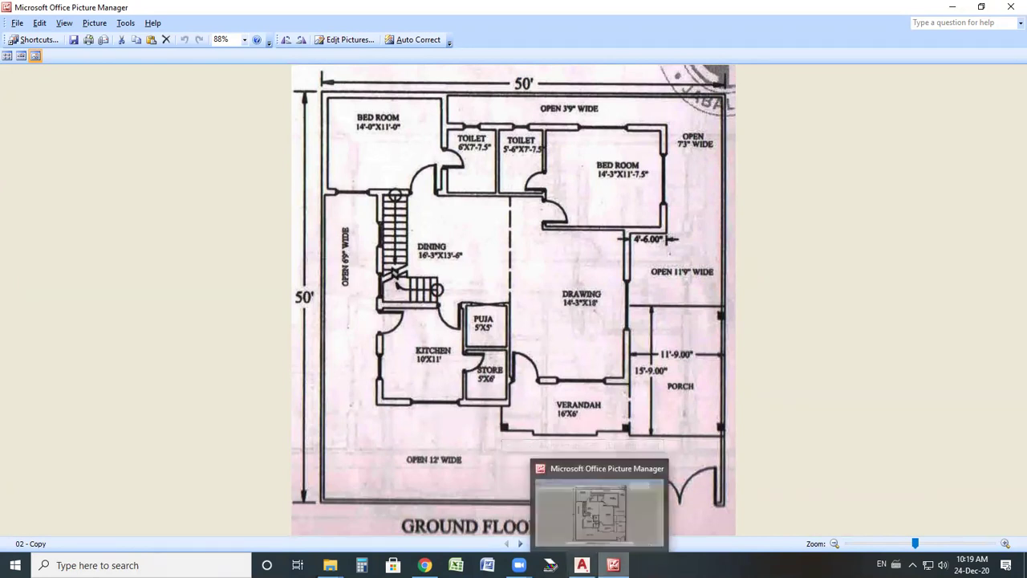
mouse_move(613, 565)
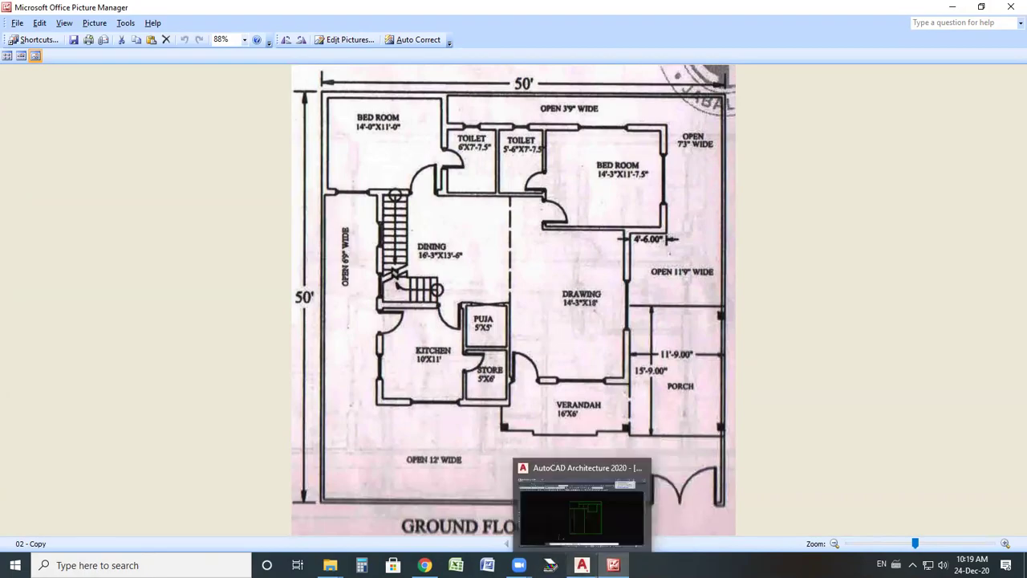
left_click(581, 564)
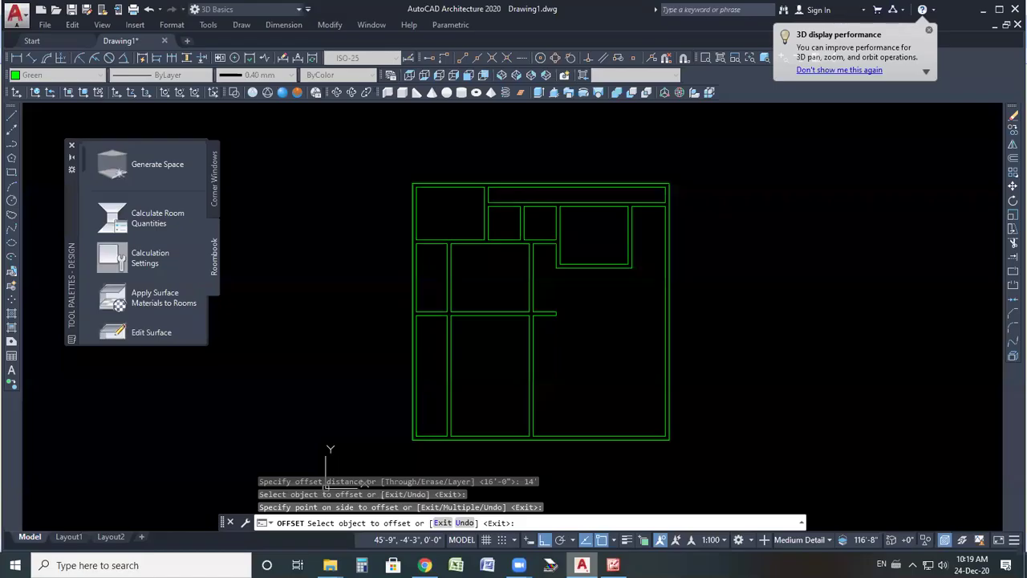
middle_click_drag(552, 333, 522, 210)
scroll(522, 211, "up", 2)
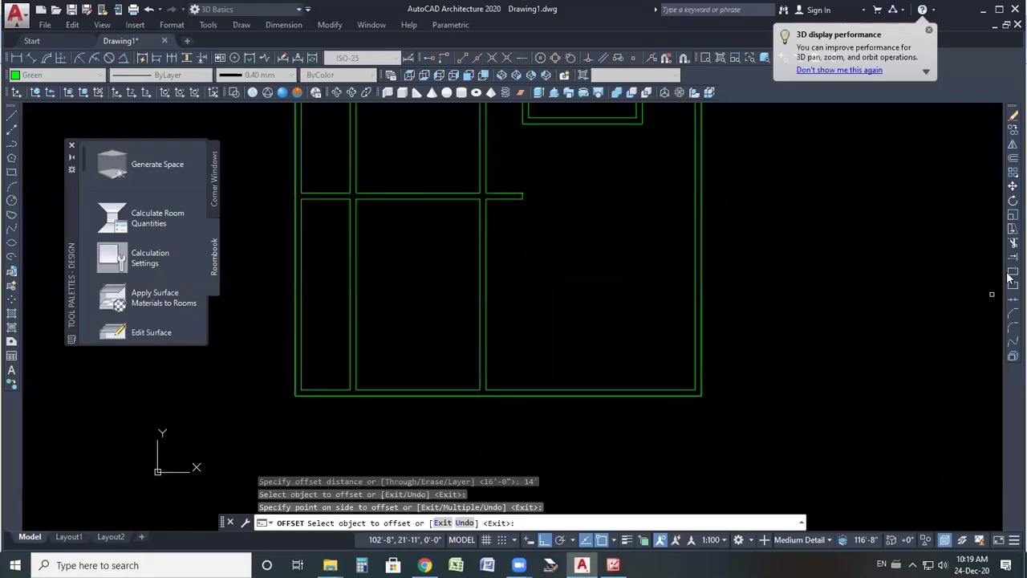
left_click(1012, 242)
key("Return")
left_click(514, 261)
left_click(475, 248)
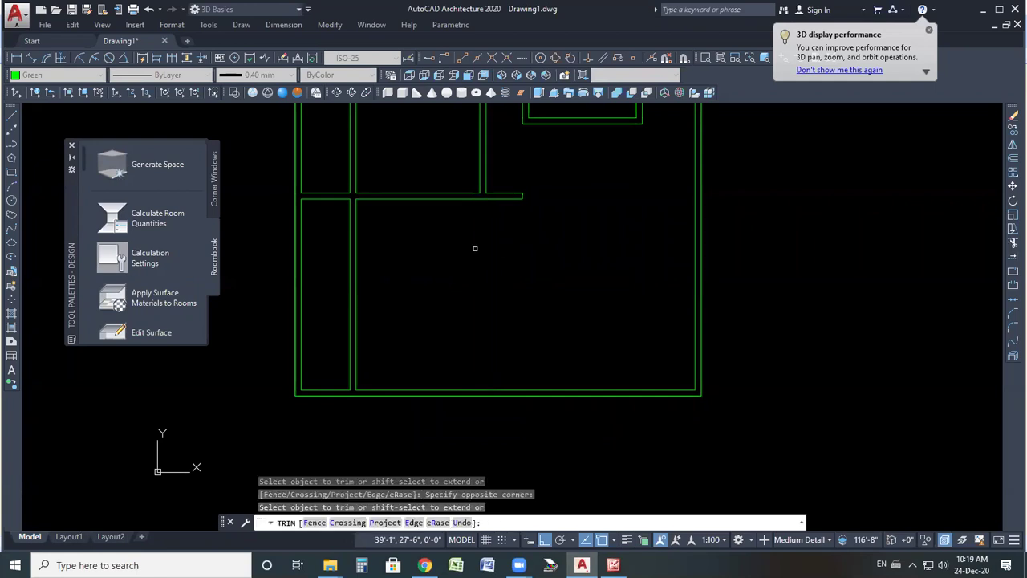
- Trim the dining room's lower wall beyond both side walls, and the left wall continuing below the room
left_click(506, 193)
left_click(480, 210)
left_click(374, 248)
left_click(318, 172)
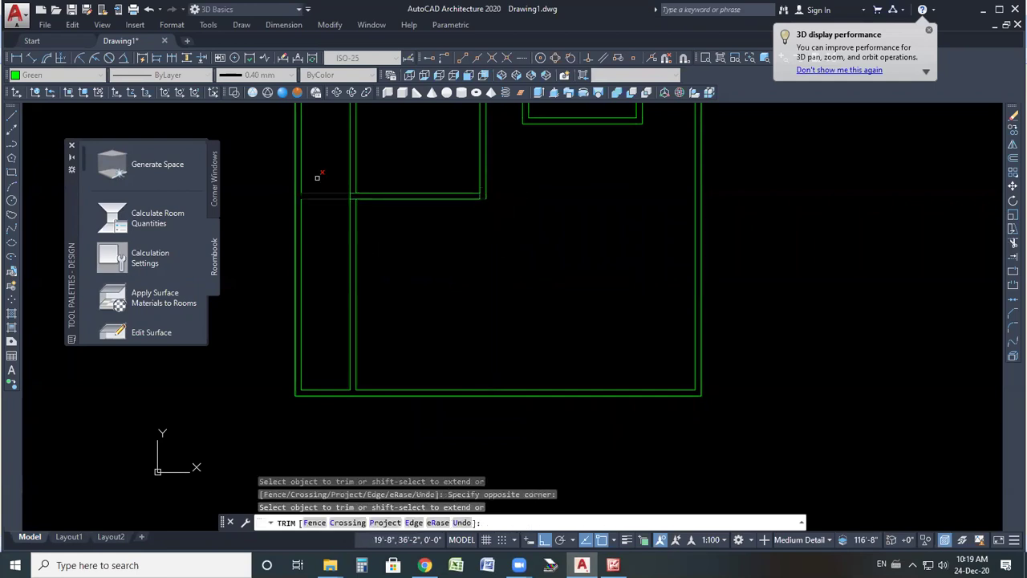
left_click(356, 180)
left_click(296, 257)
left_click(407, 218)
left_click(355, 271)
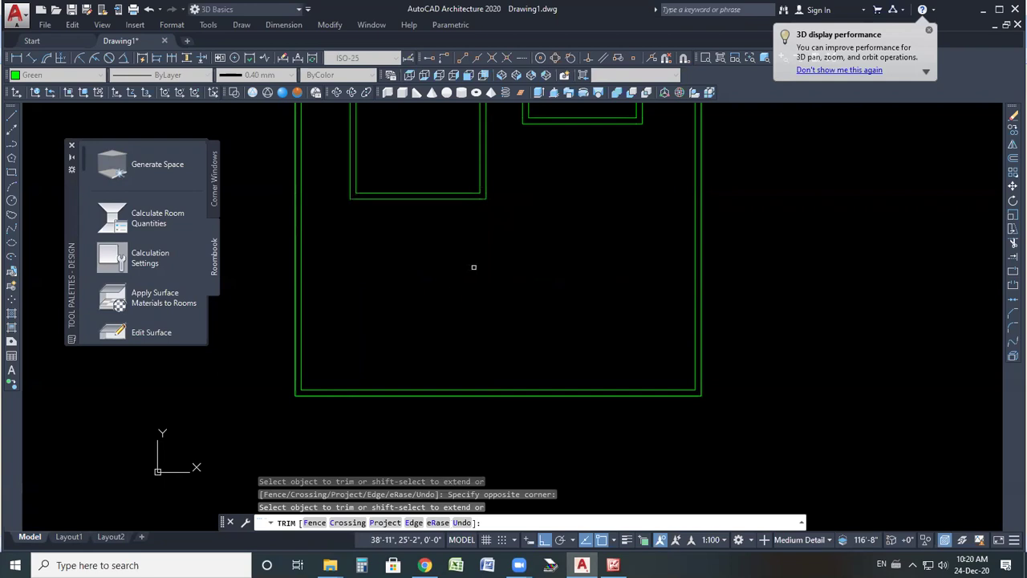
key("Escape")
- Check the kitchen on the Picture Manager plan and offset the dining room's left wall 10' to the right in AutoCAD
scroll(471, 265, "down", 4)
scroll(454, 309, "up", 4)
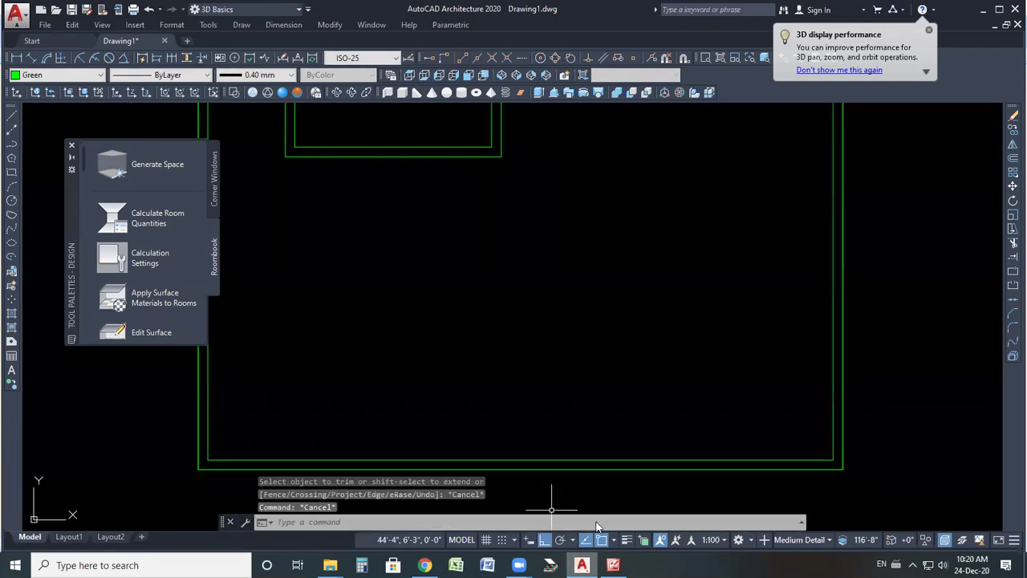
key("alt+Tab")
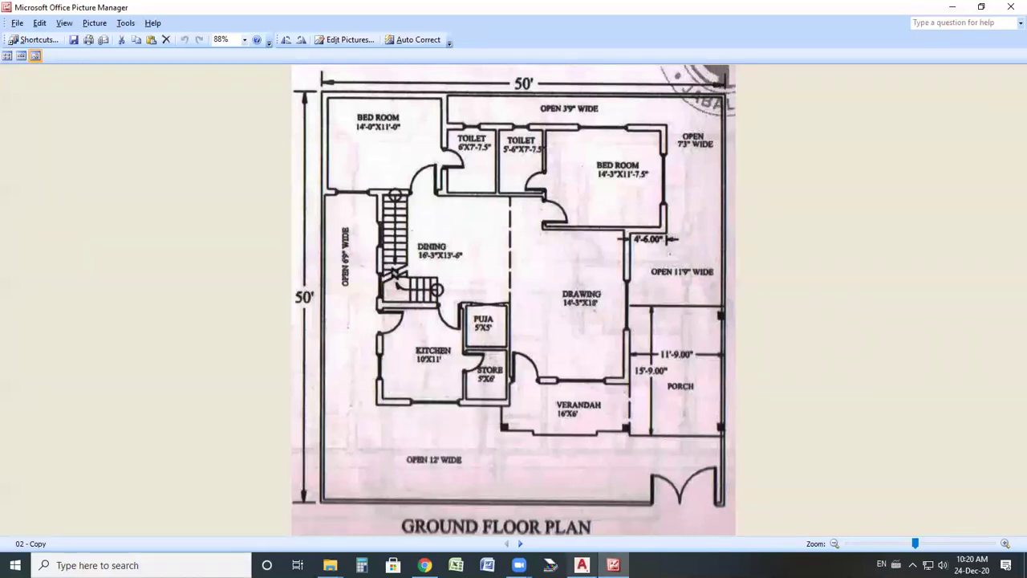
left_click(582, 565)
left_click(1011, 159)
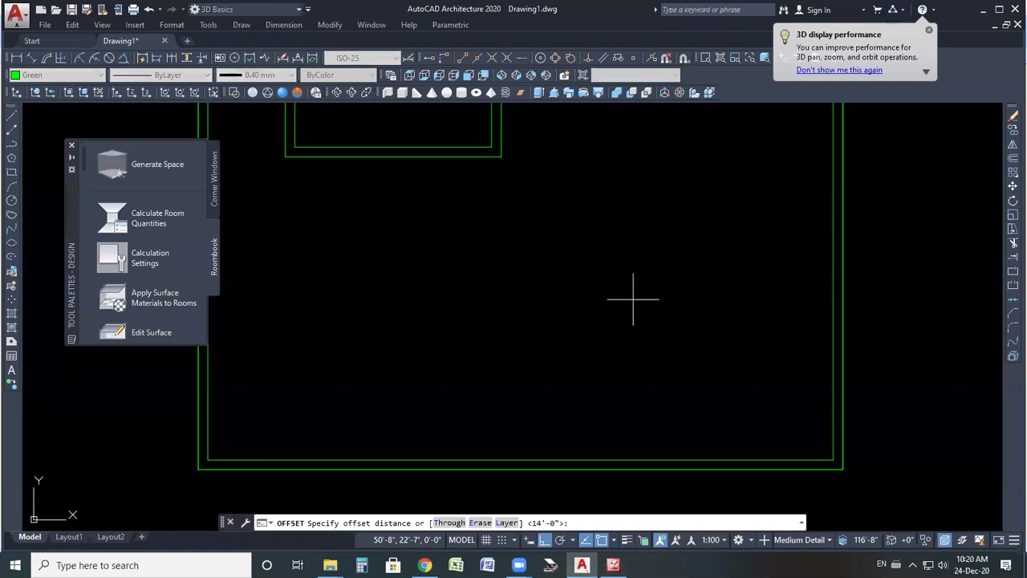
type("10'")
key("Return")
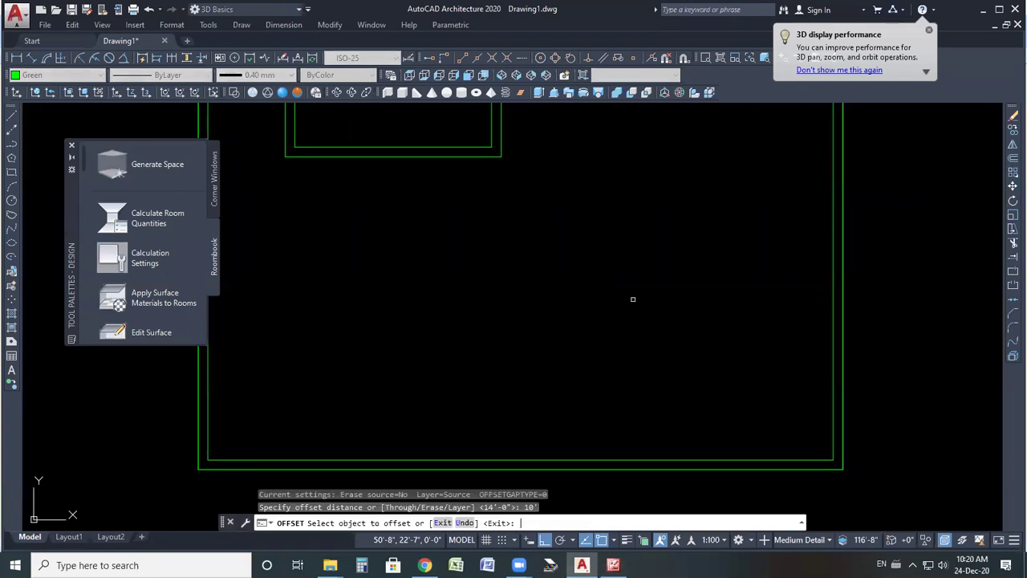
scroll(528, 385, "down", 2)
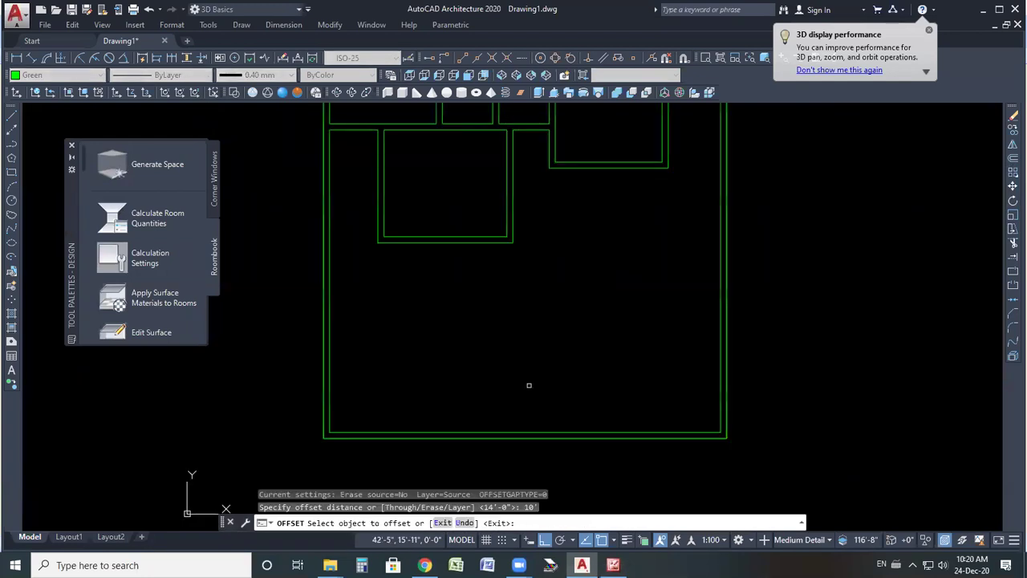
left_click(385, 227)
left_click(423, 225)
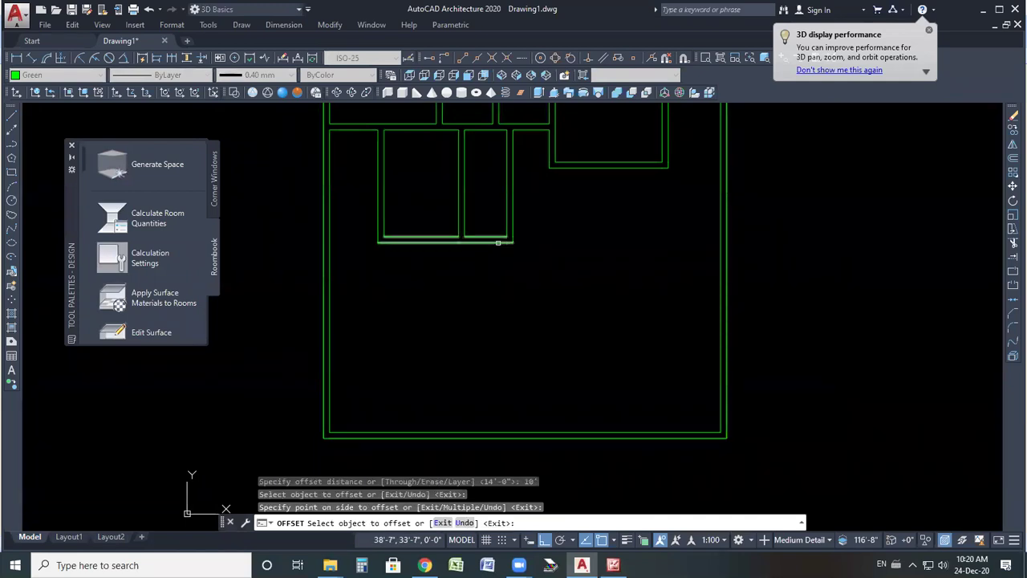
- Offset the dining room's lower wall 10' downward for the kitchen and finish the offset
left_click(491, 239)
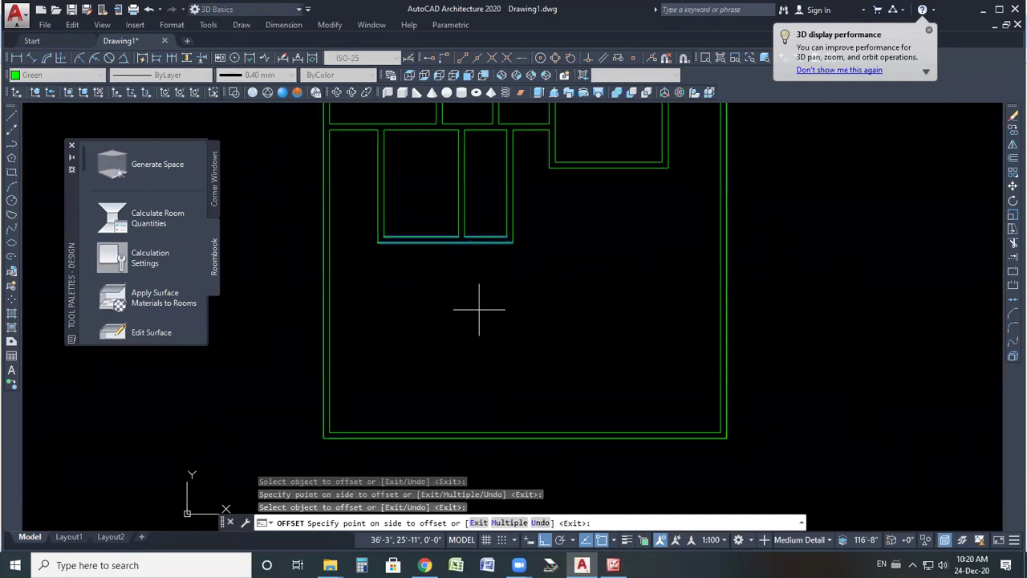
left_click(479, 309)
right_click(518, 257)
left_click(548, 265)
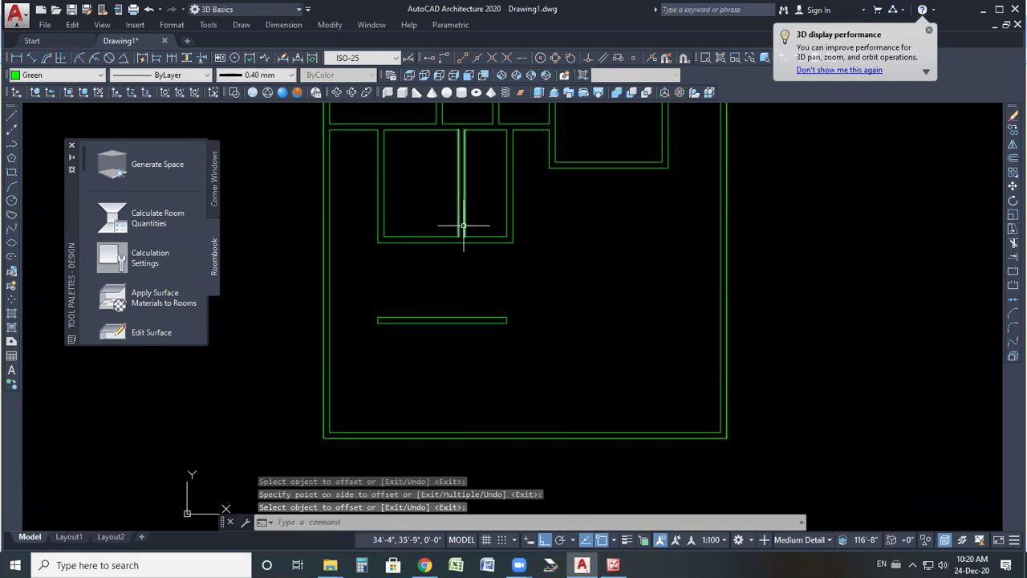
- Stretch the kitchen's two vertical side walls downward past its lower wall
left_click(465, 224)
scroll(458, 273, "up", 4)
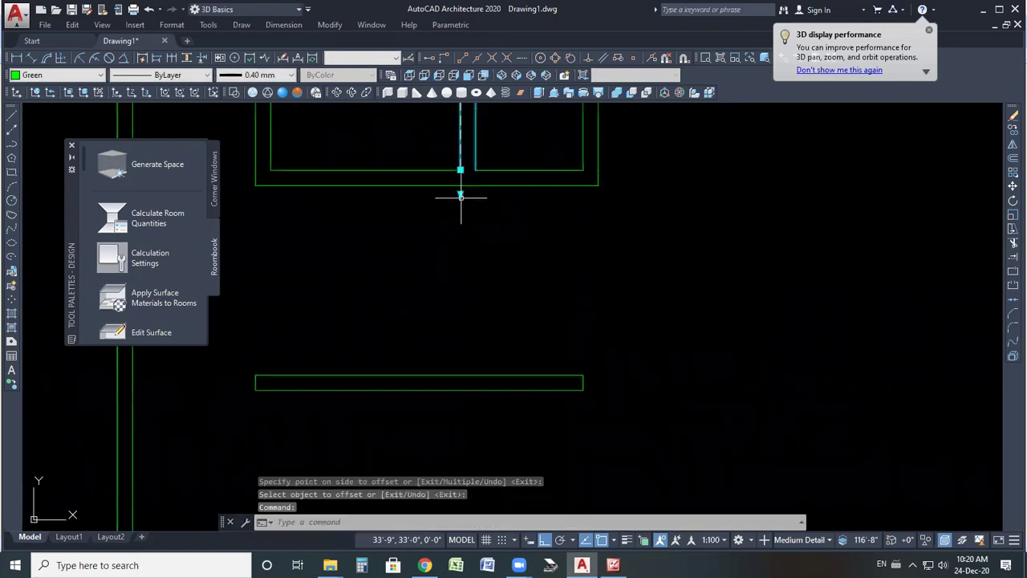
left_click(460, 171)
left_click(460, 422)
left_click(311, 159)
left_click(234, 140)
left_click(255, 173)
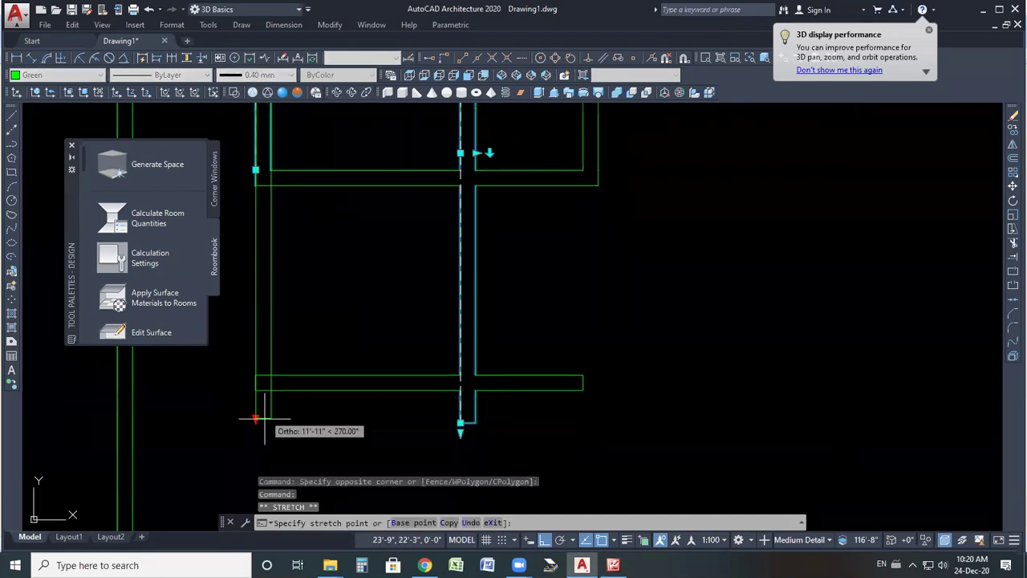
left_click(255, 433)
key("Escape")
scroll(432, 346, "down", 4)
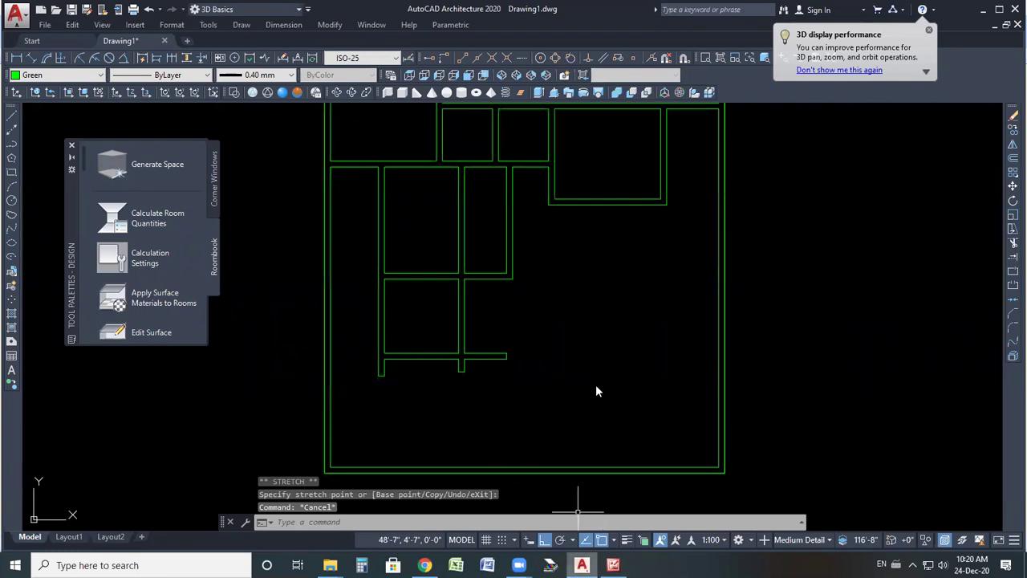
- Check the puja and store rooms on the Picture Manager plan and stretch the dining room's right wall down past the kitchen's lower wall
key("alt+Tab")
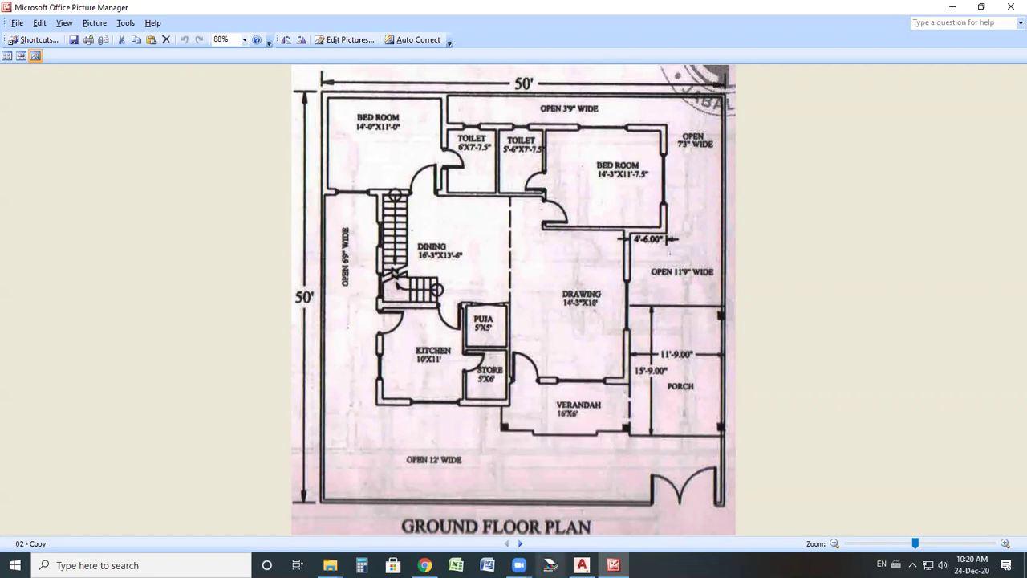
left_click(581, 565)
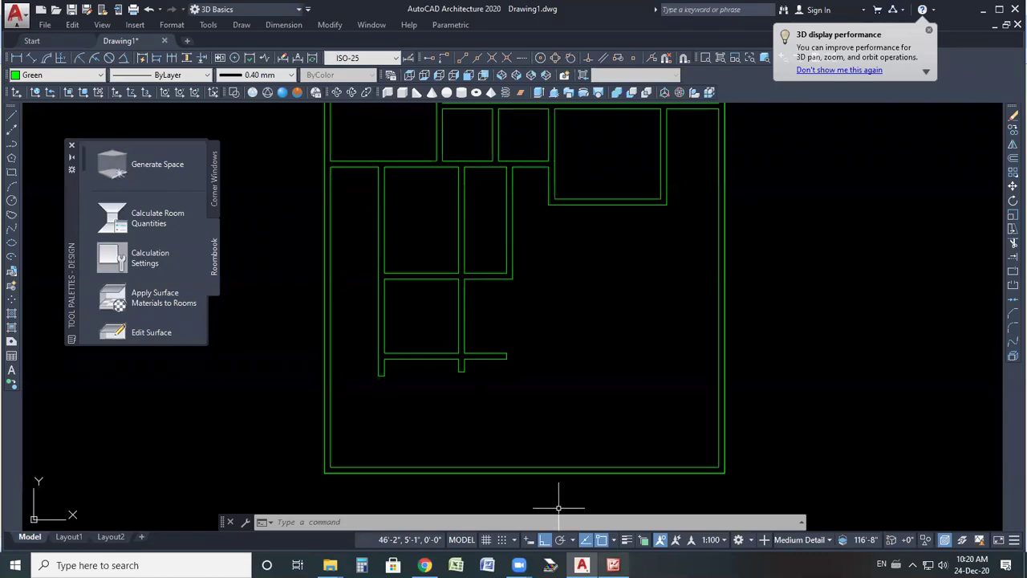
left_click(582, 565)
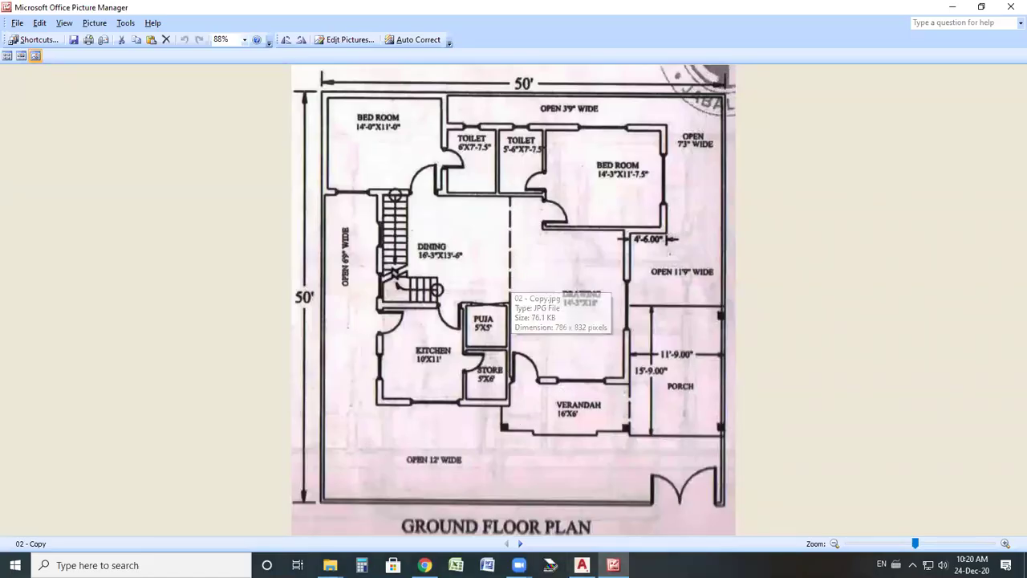
left_click(582, 565)
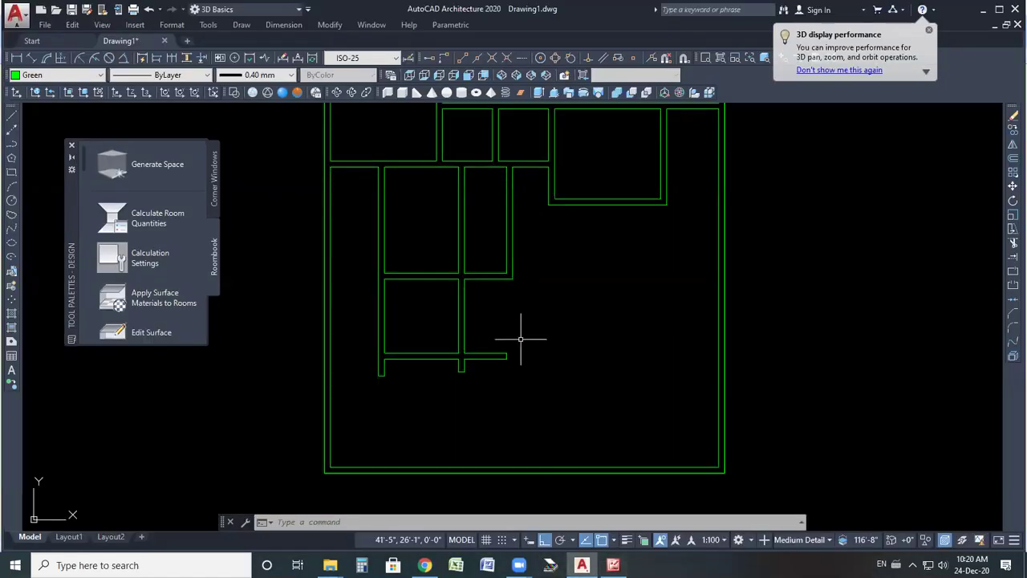
left_click(582, 565)
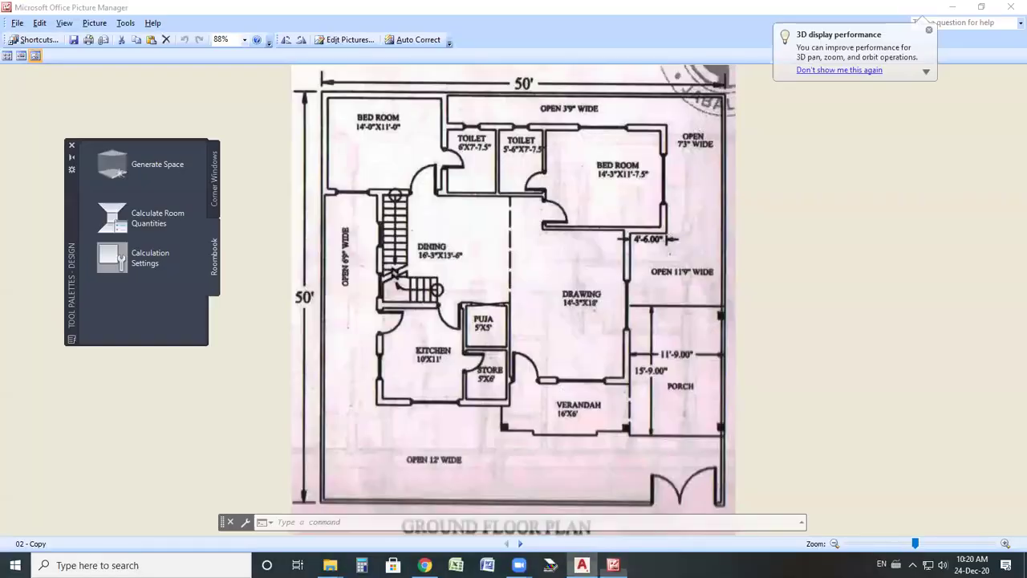
left_click(582, 565)
left_click(506, 277)
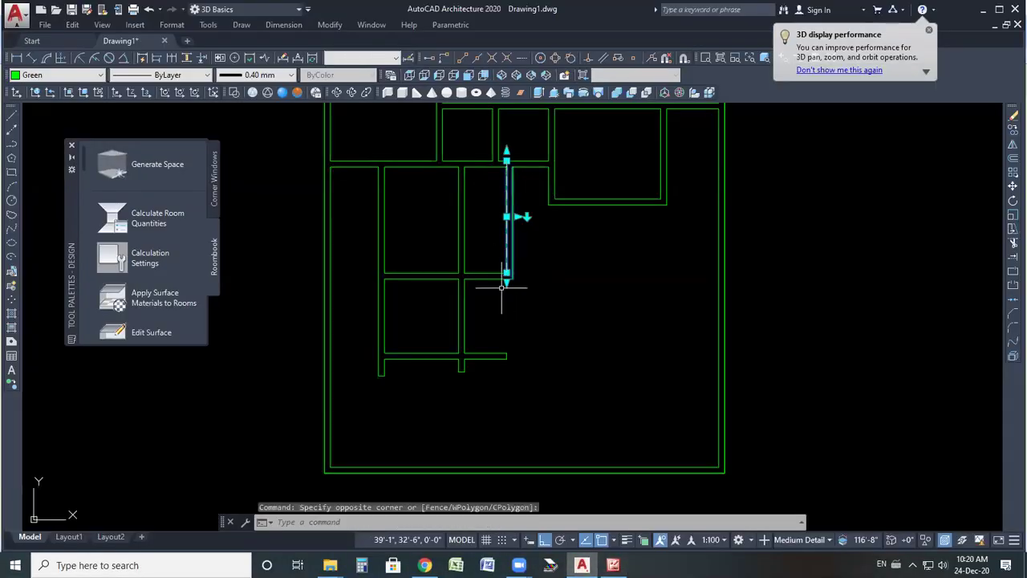
left_click(506, 274)
left_click(504, 414)
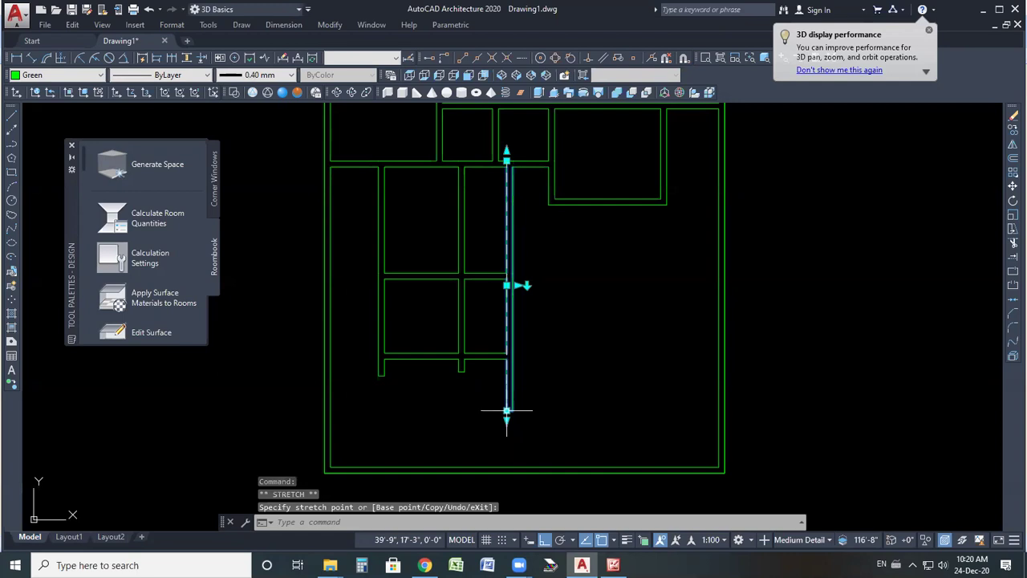
key("Escape")
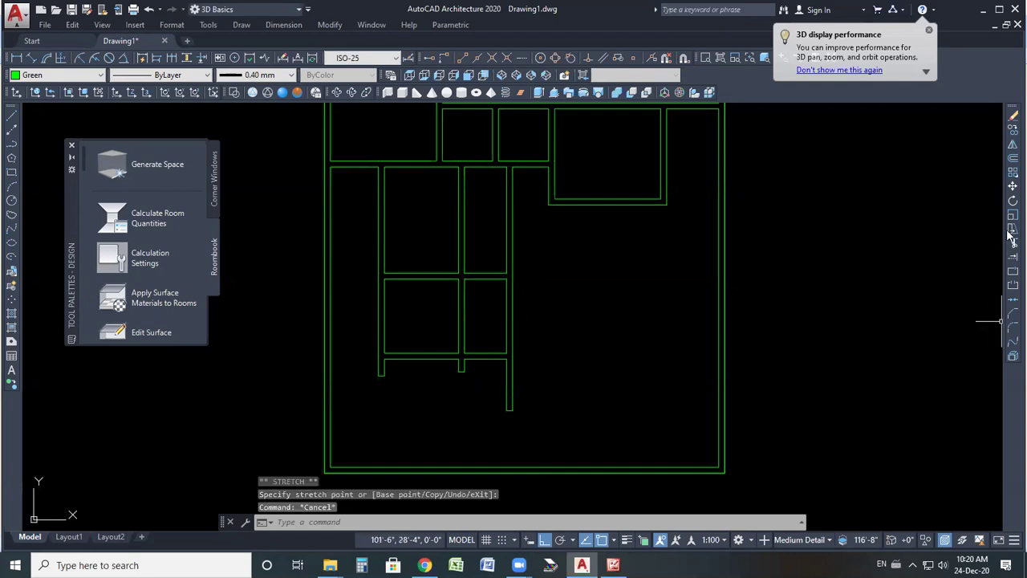
- Offset the wall between dining room and kitchen 5' downward to divide the puja and store rooms
left_click(1012, 160)
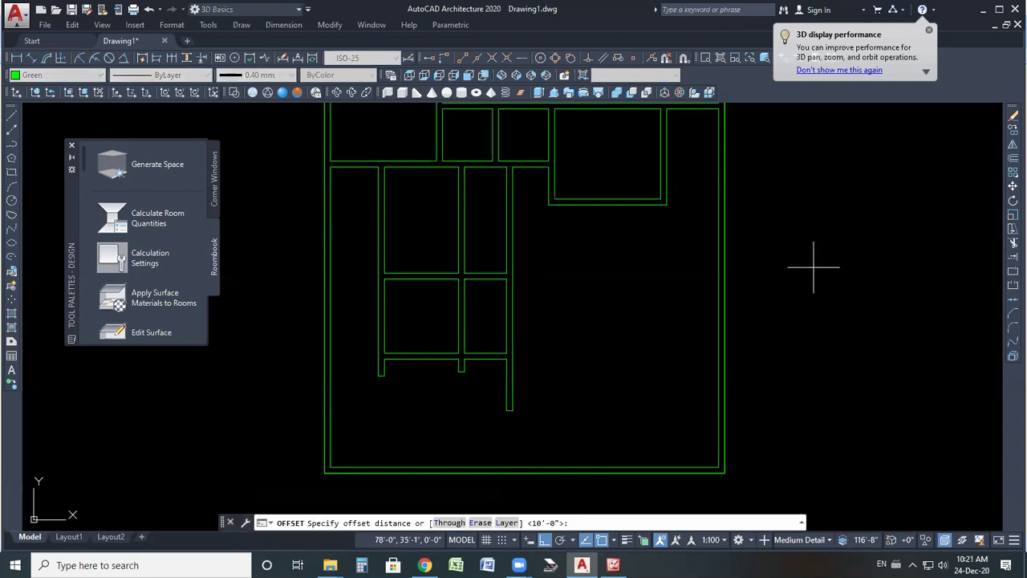
type("5'")
key("Return")
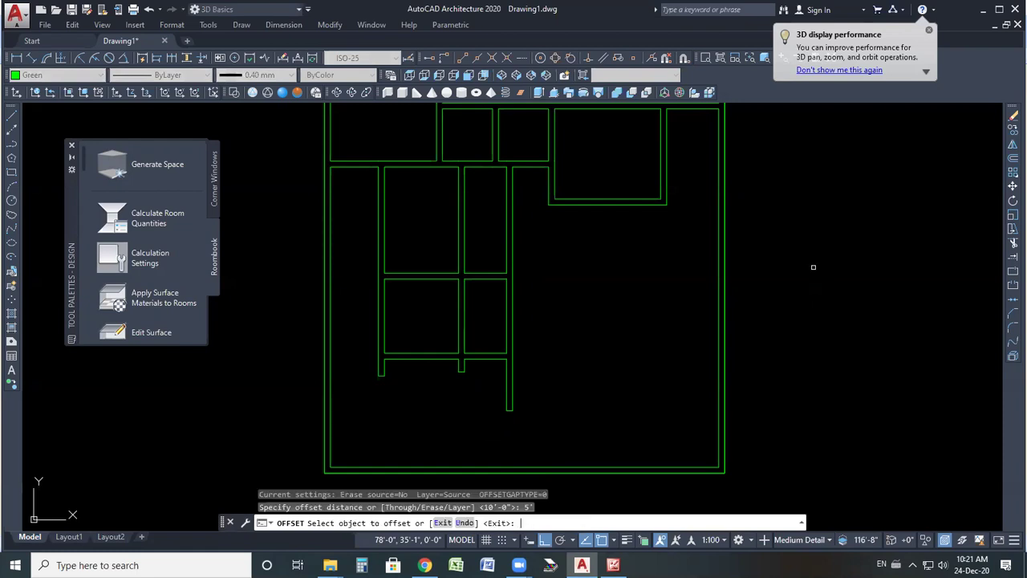
scroll(487, 300, "up", 3)
left_click(481, 272)
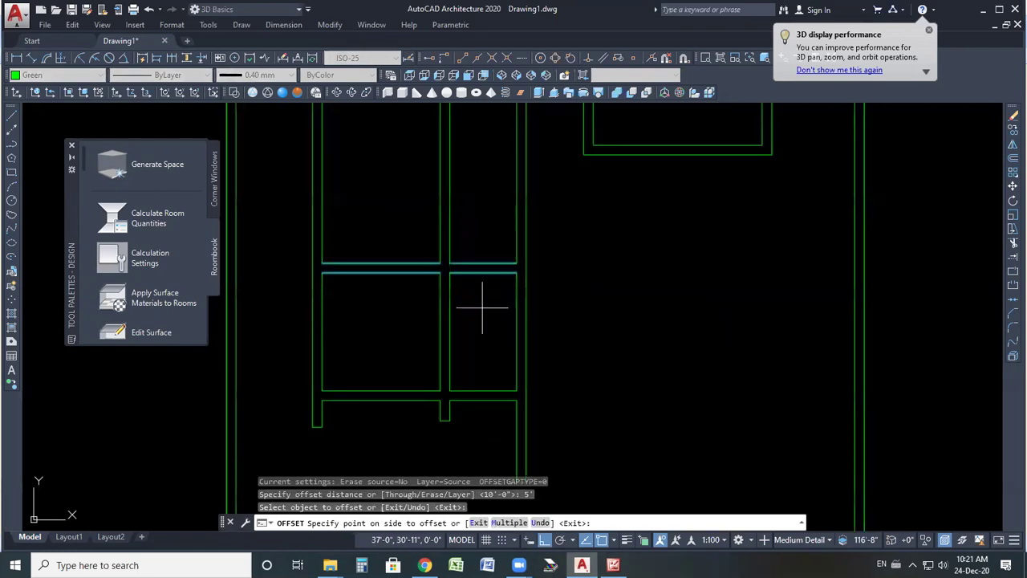
- Trim the three vertical wall ends projecting below the lower wall of the kitchen and store
left_click(1012, 244)
key("Return")
left_click(541, 418)
left_click(299, 424)
- Trim the puja and store dividing wall where it crosses the kitchen, and the kitchen's right wall where it runs through the dining room
left_click(400, 319)
left_click(376, 341)
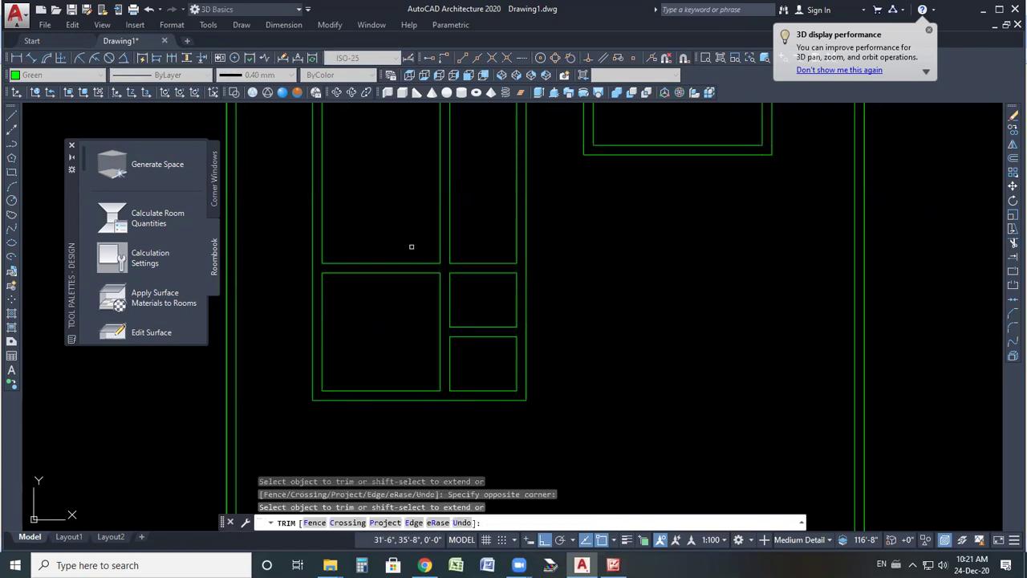
left_click(471, 214)
left_click(425, 233)
scroll(494, 349, "down", 4)
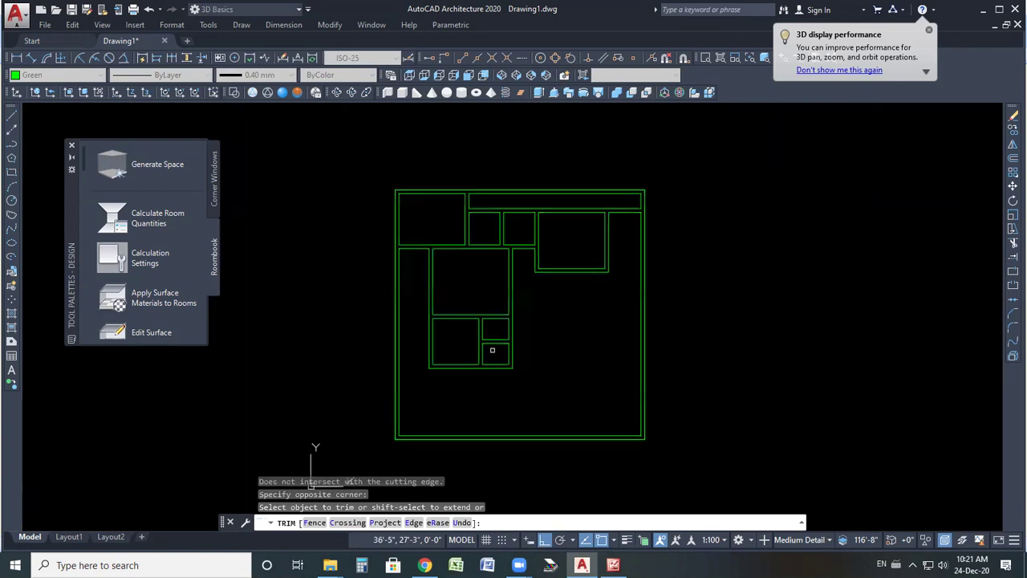
- Examine the drawing room's size and surrounding walls on the Picture Manager plan, marking them up, and return to AutoCAD
scroll(485, 416, "up", 4)
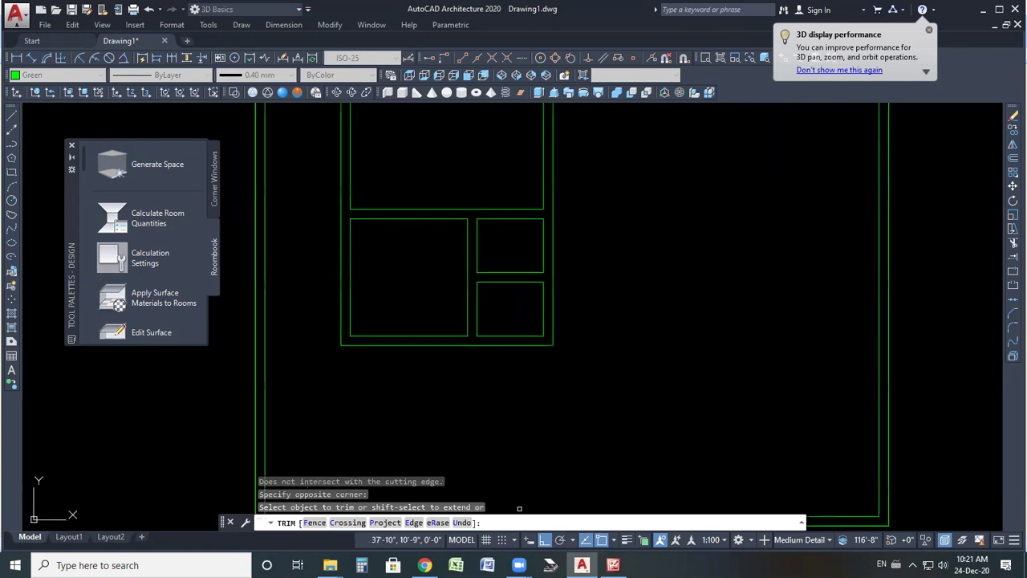
key("alt+Tab")
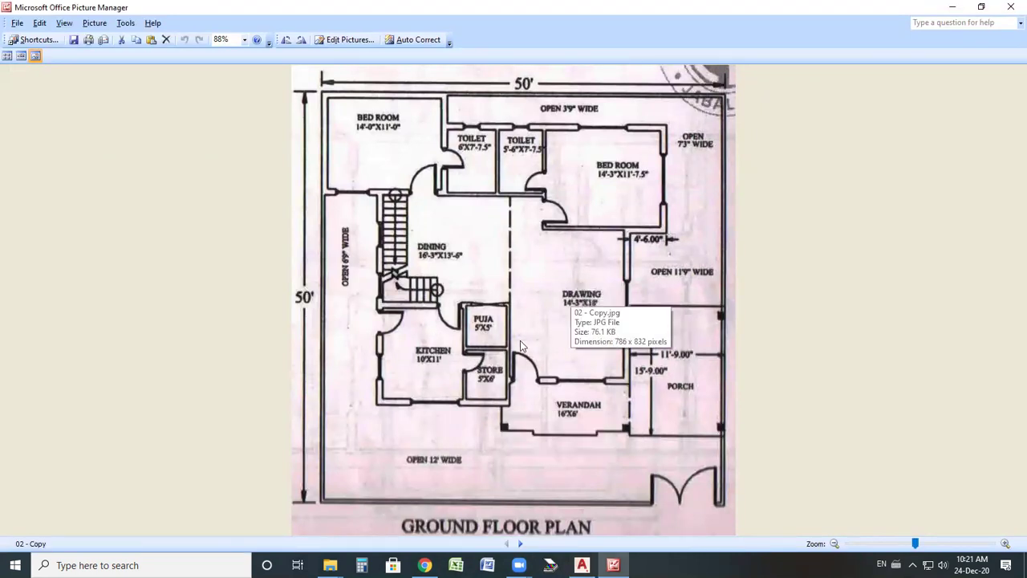
mouse_move(598, 270)
left_mouse_down()
mouse_move(545, 289)
mouse_move(618, 299)
mouse_move(601, 267)
left_mouse_up()
left_click_drag(510, 333, 578, 295)
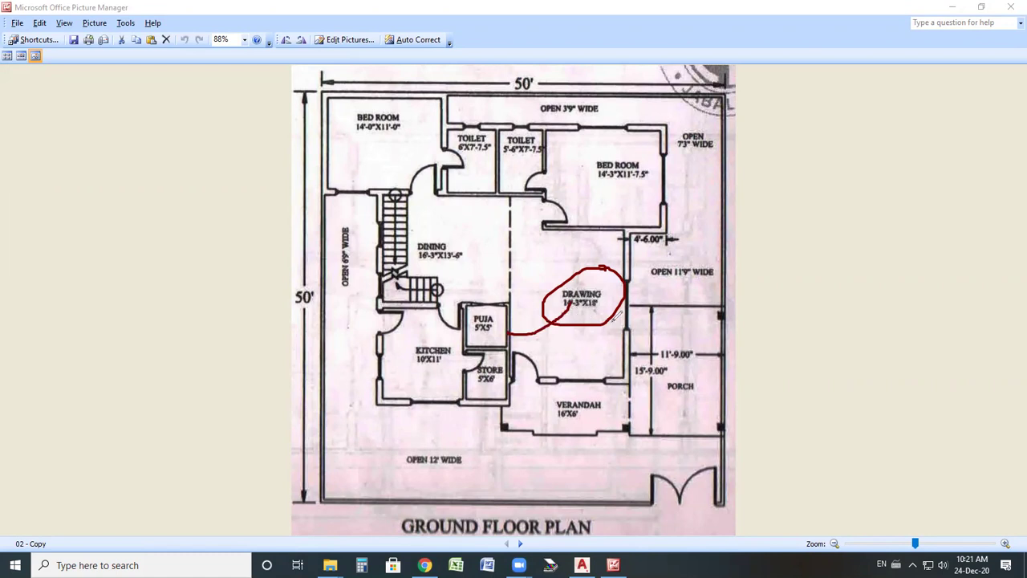
left_click_drag(593, 296, 601, 290)
mouse_move(623, 363)
left_mouse_down()
mouse_move(548, 377)
mouse_move(615, 233)
left_mouse_up()
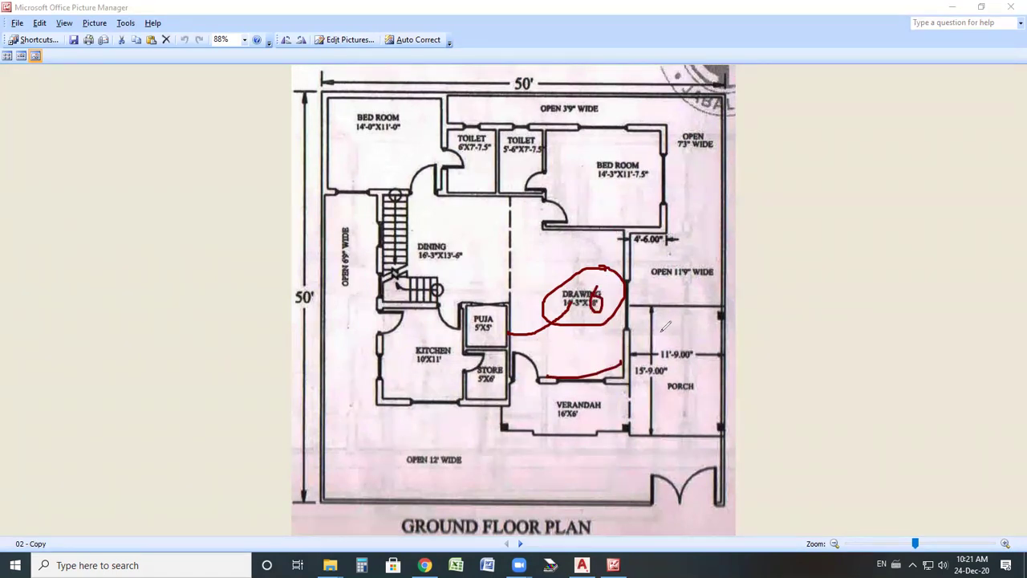
left_click_drag(692, 177, 634, 188)
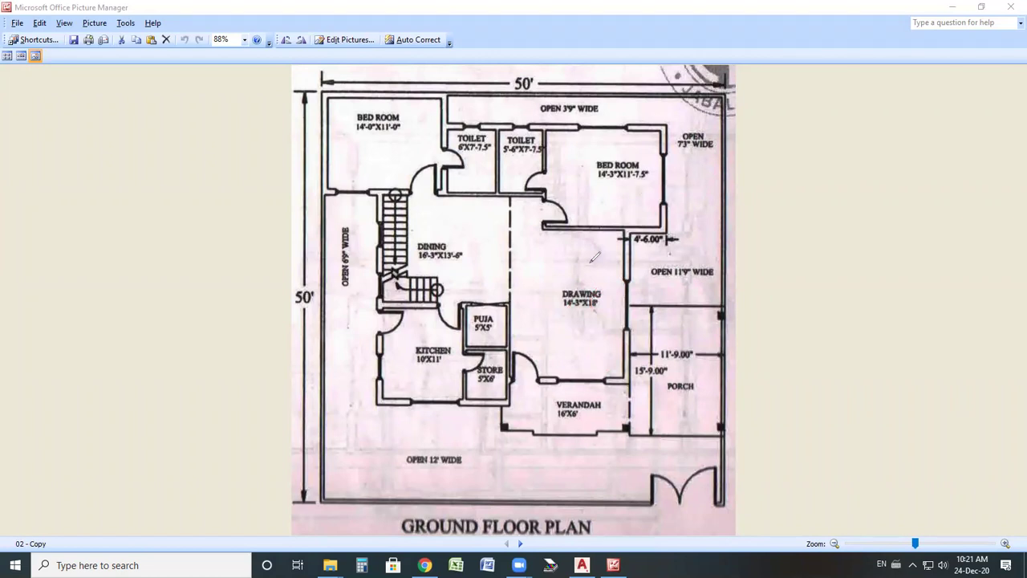
left_click(584, 563)
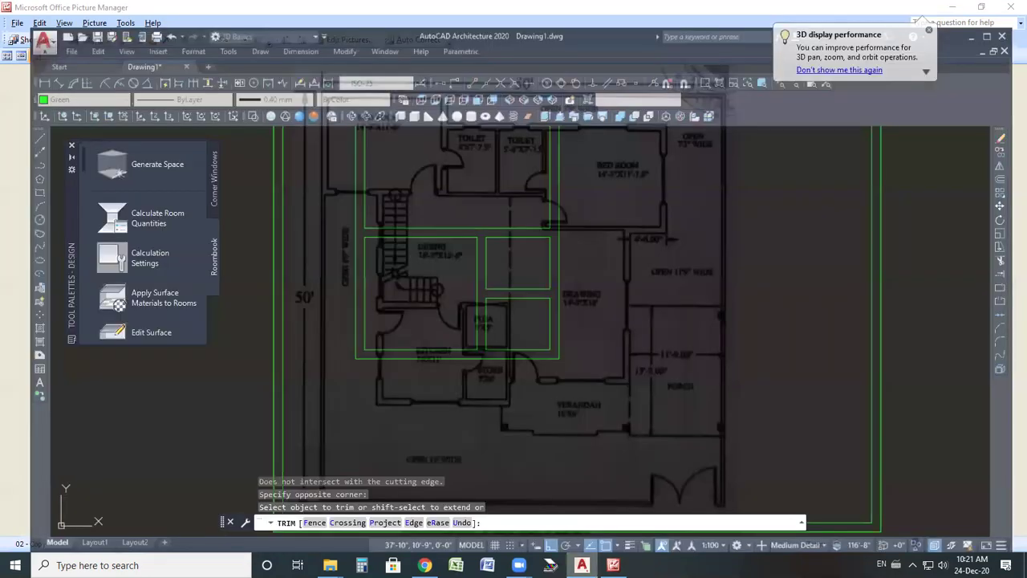
key("alt+Tab")
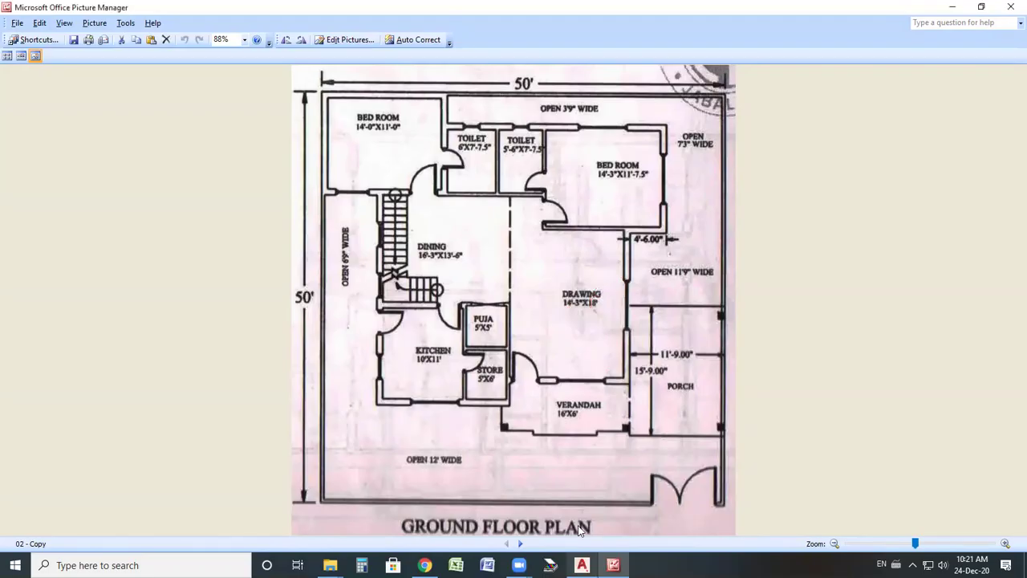
key("alt+Tab")
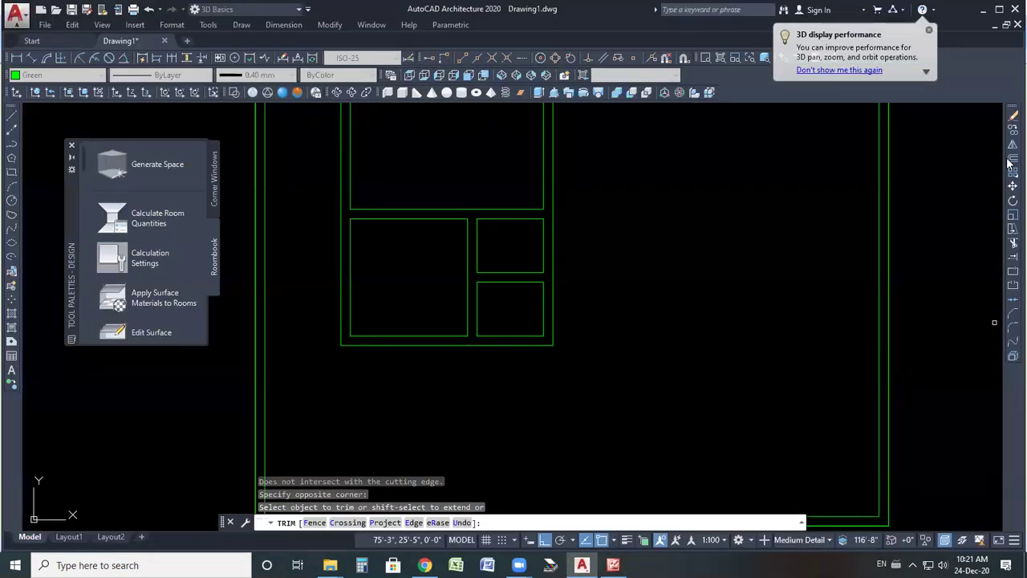
- Offset the shared right wall of the dining, puja and store rooms 14' to the right for the drawing room
left_click(1010, 158)
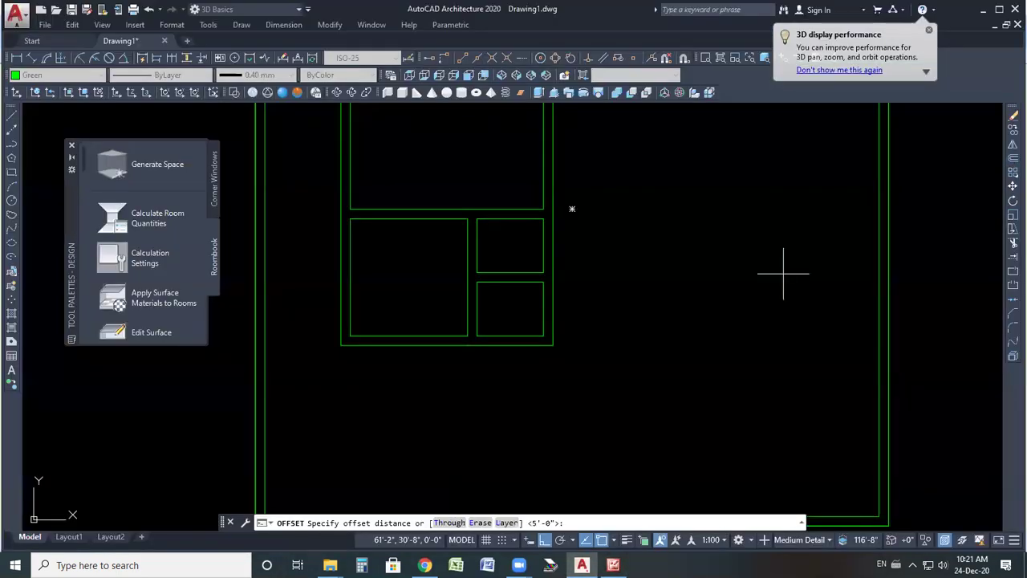
type("14")
key("Return")
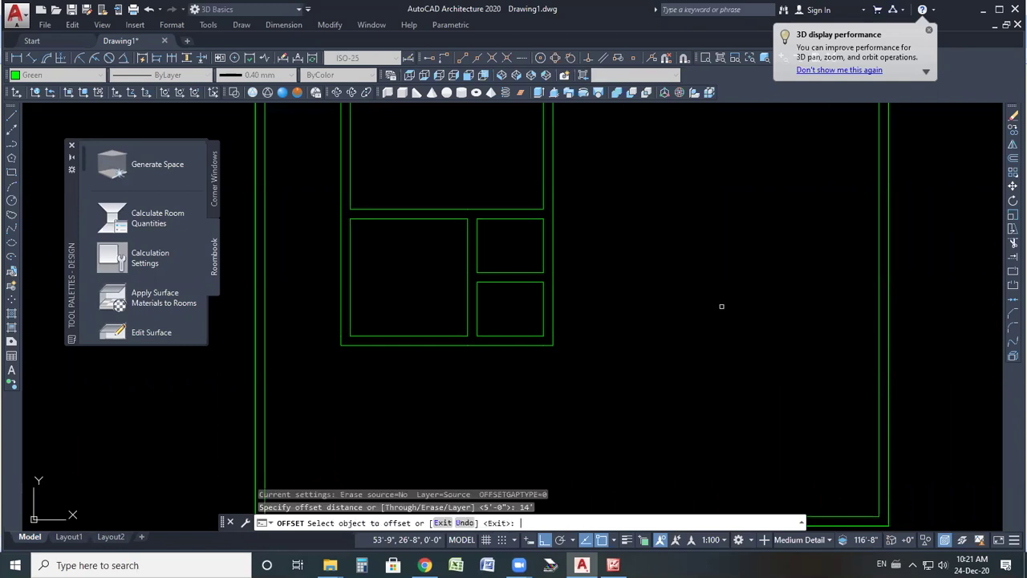
left_click(553, 251)
left_click(644, 261)
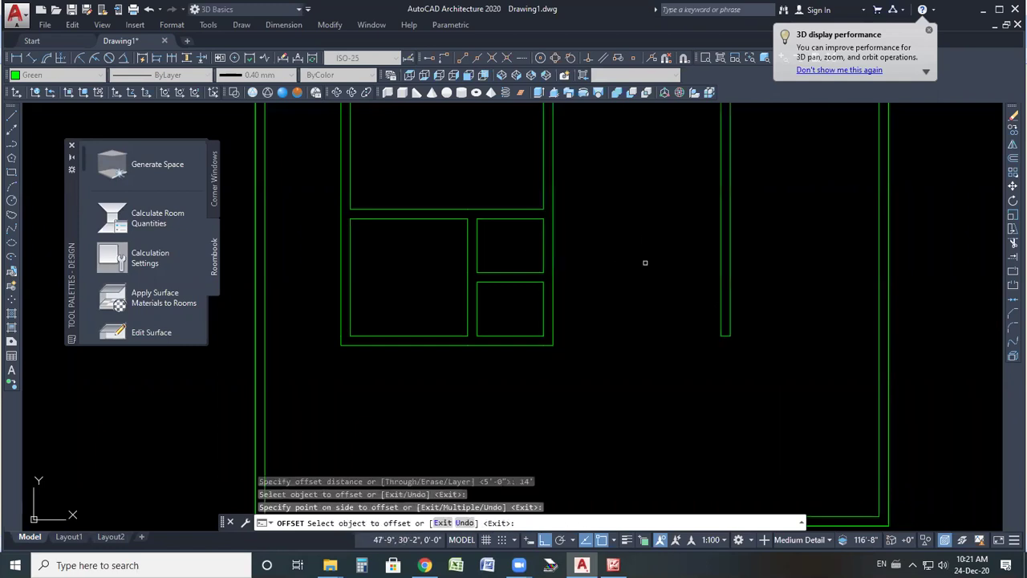
scroll(591, 383, "down", 4)
scroll(658, 277, "up", 2)
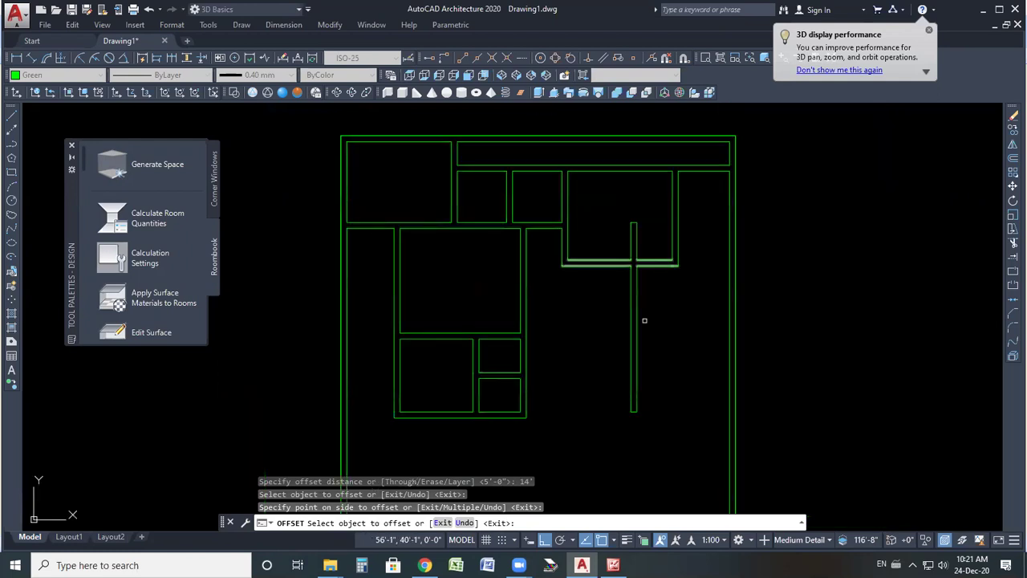
- Check the drawing room's length on the Picture Manager plan and offset the right bedroom's lower wall 18' downward
key("alt+Tab")
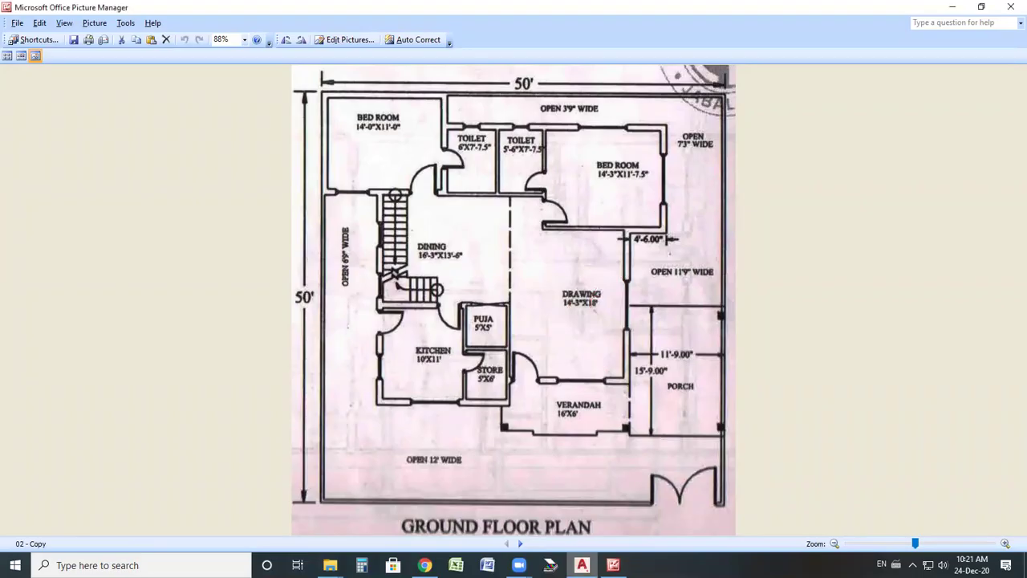
key("alt+Tab")
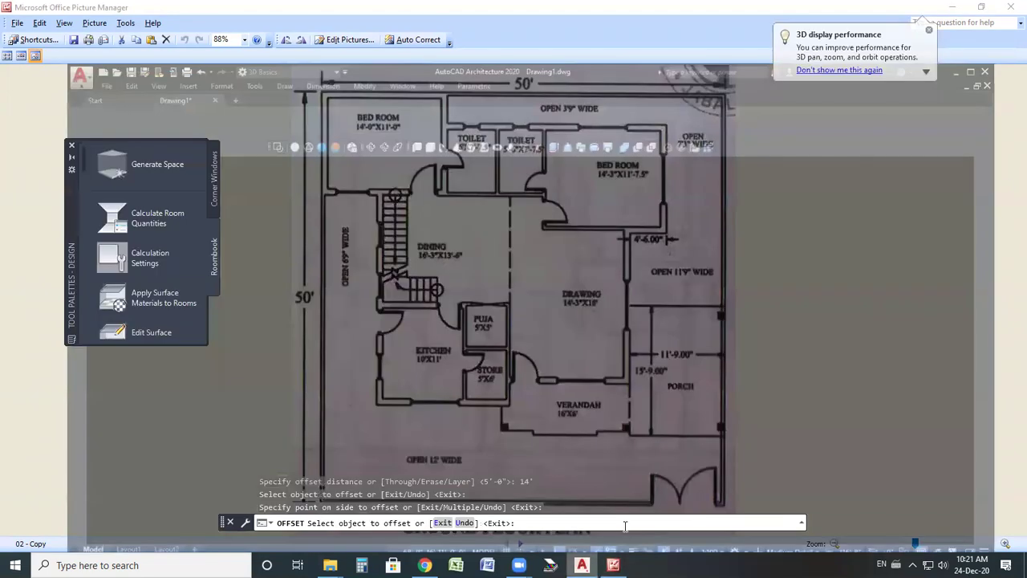
type("18'")
key("Return")
left_click(612, 265)
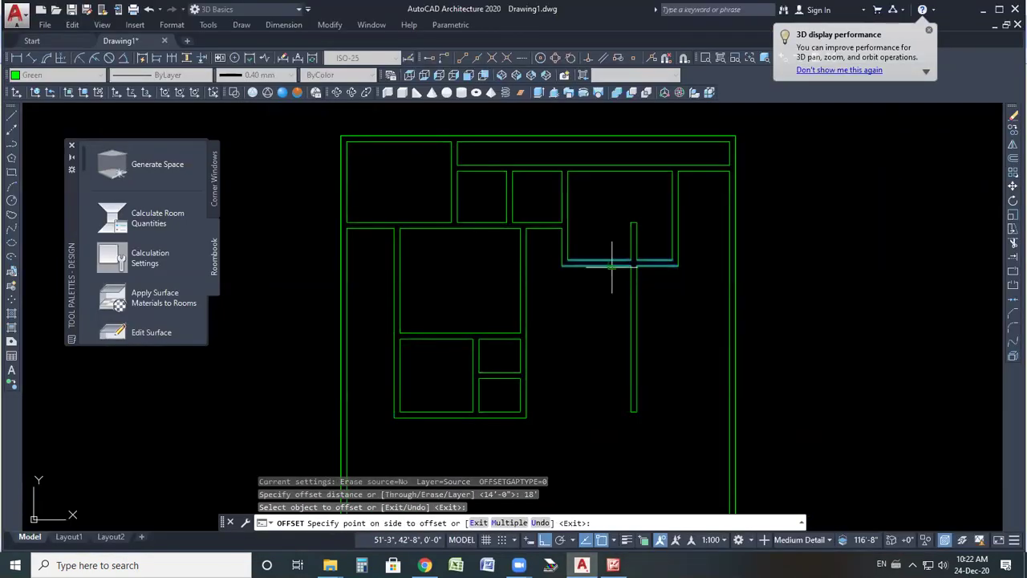
left_click(596, 365)
scroll(598, 333, "down", 2)
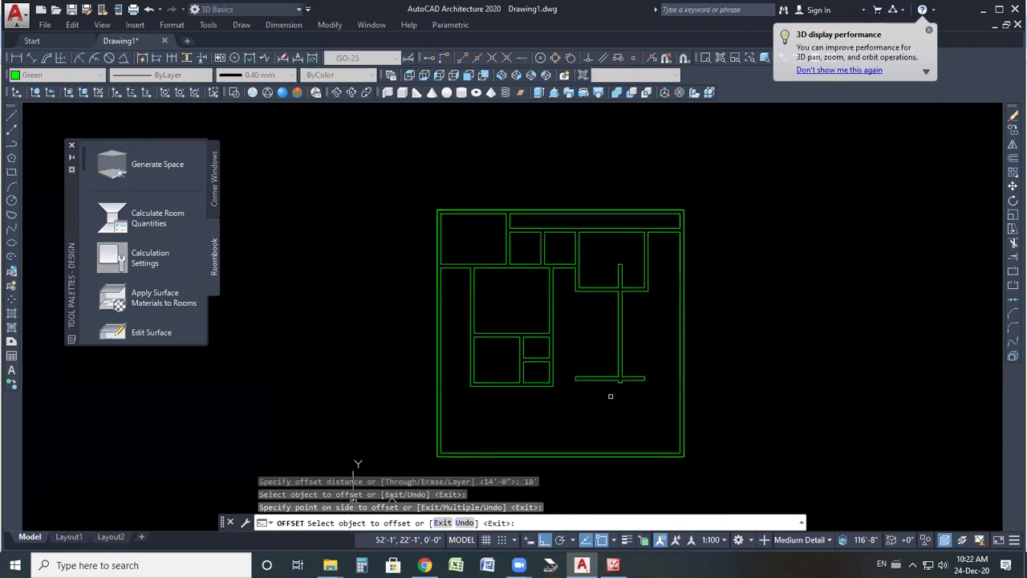
scroll(608, 394, "up", 3)
- Check the drawing room and verandah on the Picture Manager plan, return to AutoCAD and end the offset
key("alt+Tab")
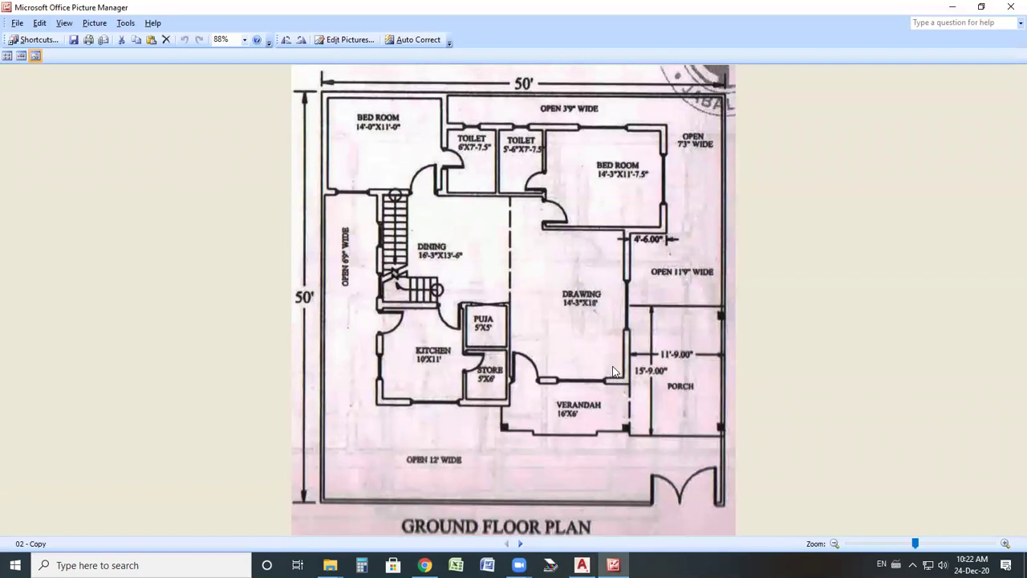
key("alt+Tab")
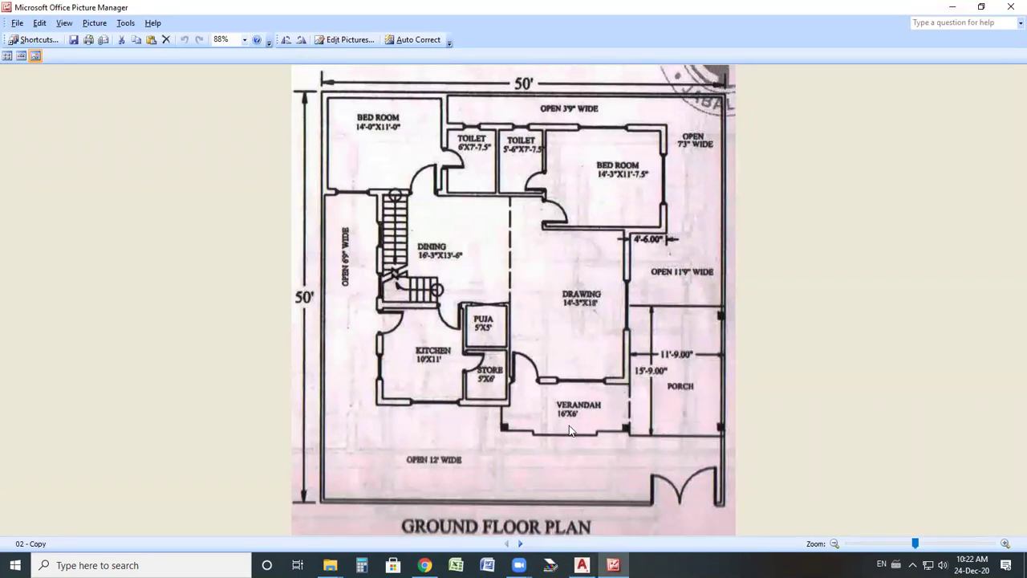
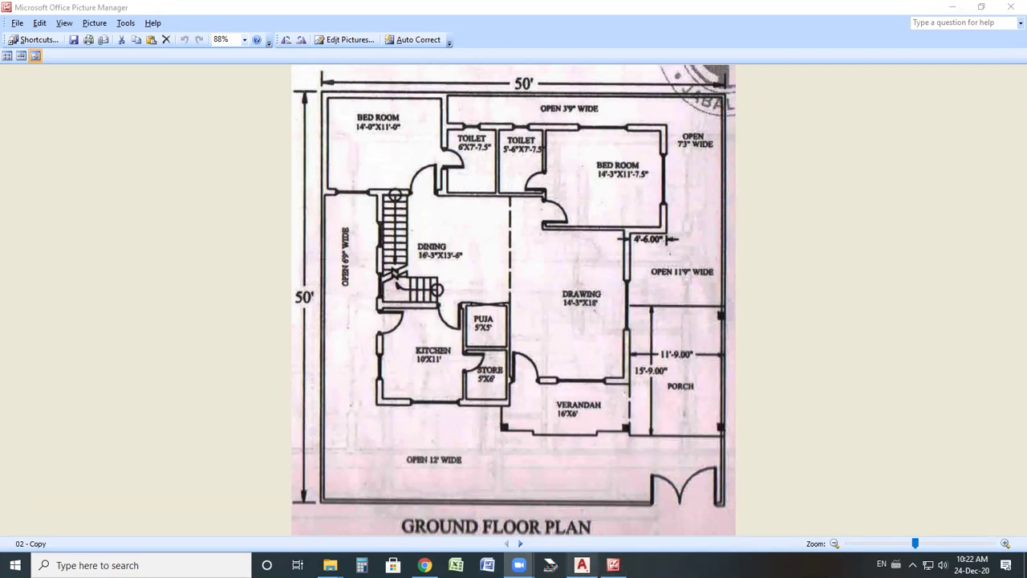
left_click(582, 565)
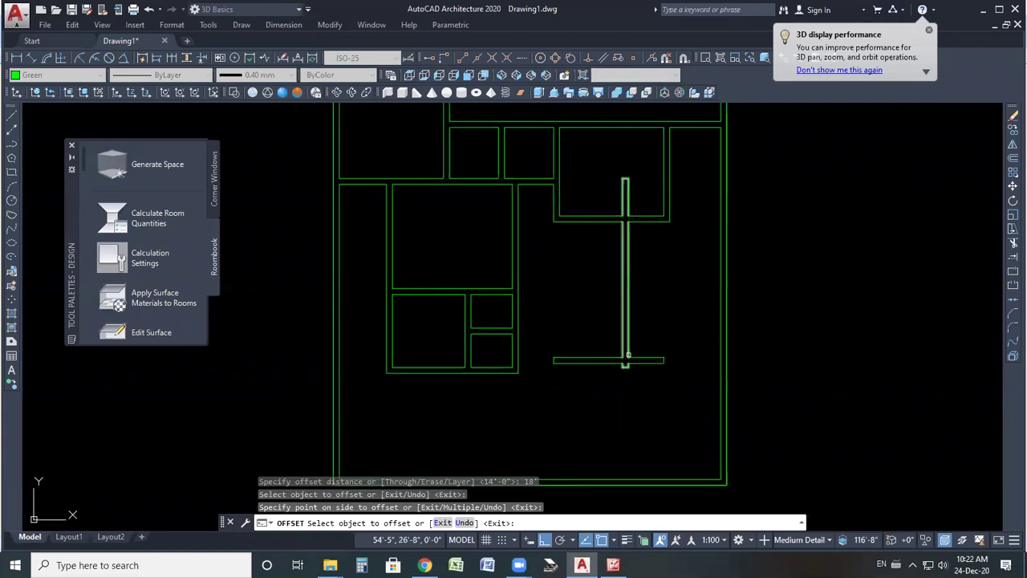
right_click(698, 316)
left_click(651, 219)
key("Escape")
left_click(668, 216)
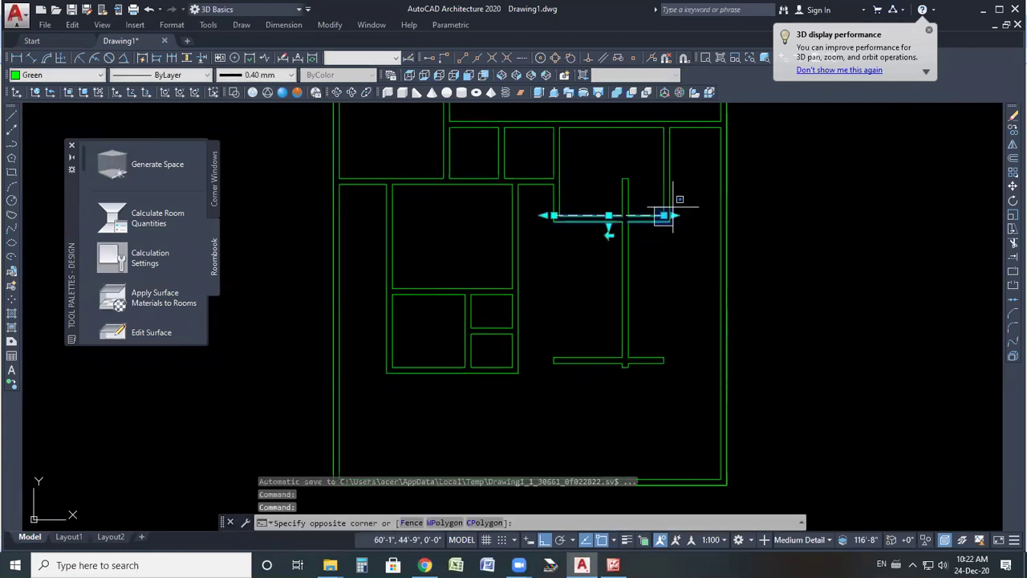
key("Escape")
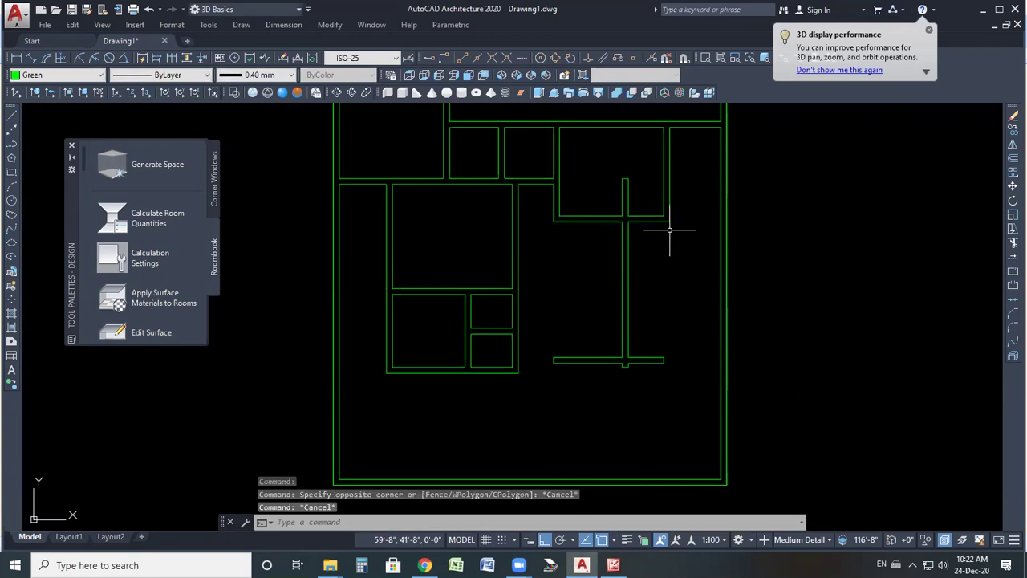
- Stretch the right bedroom's right wall down past the drawing room's lower wall into the verandah area
left_click(664, 212)
left_click(670, 228)
left_click(664, 215)
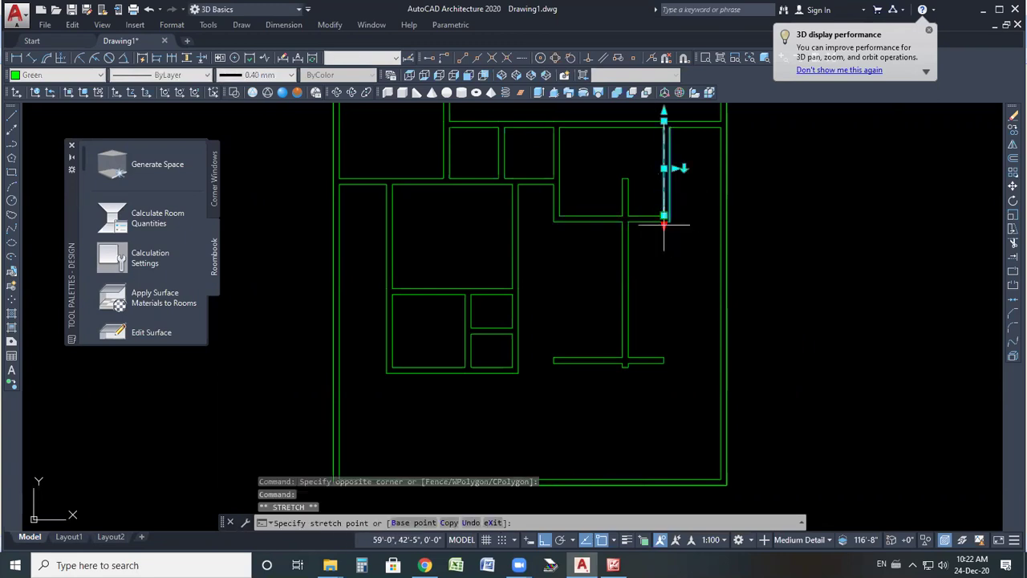
left_click(672, 434)
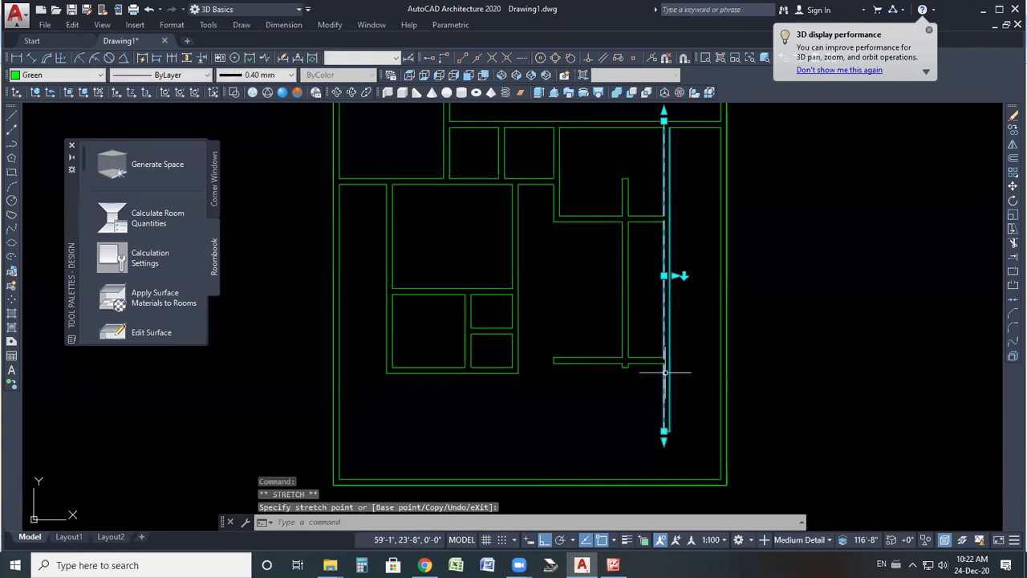
key("Escape")
- Offset the drawing room's lower wall 6' downward to form the verandah's lower wall
scroll(623, 400, "up", 2)
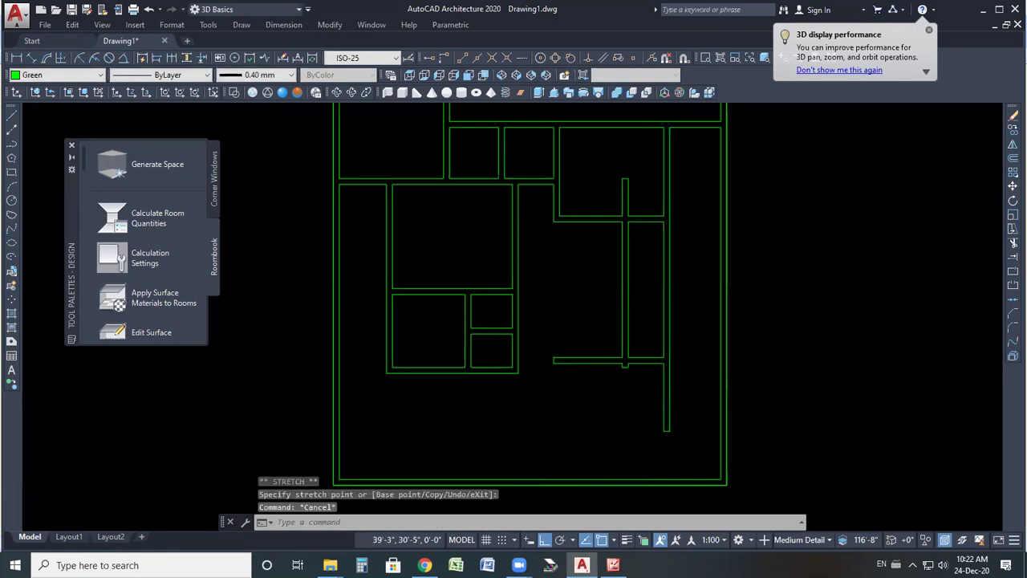
scroll(623, 397, "down", 5)
scroll(623, 394, "up", 3)
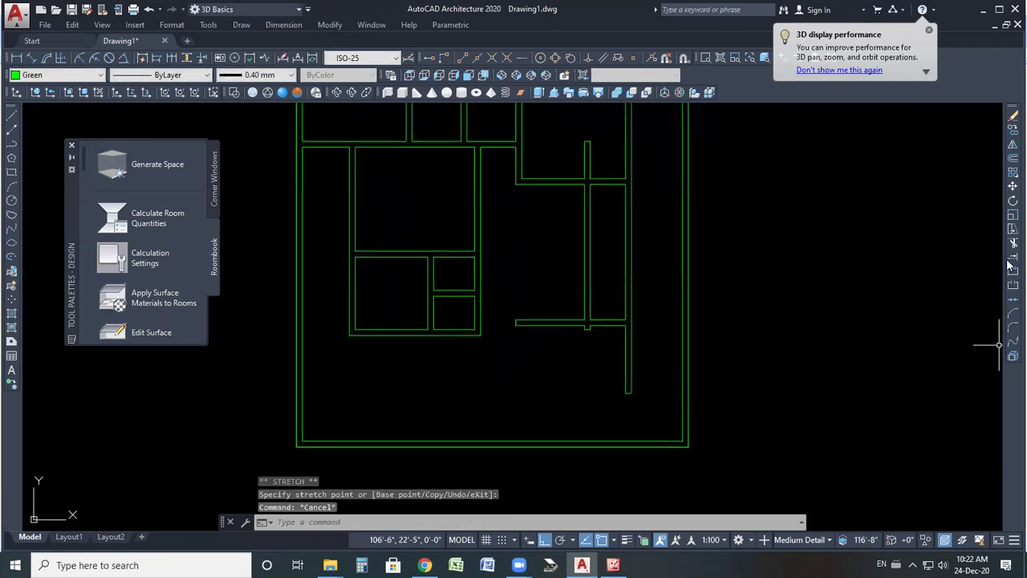
left_click(1012, 157)
type("6")
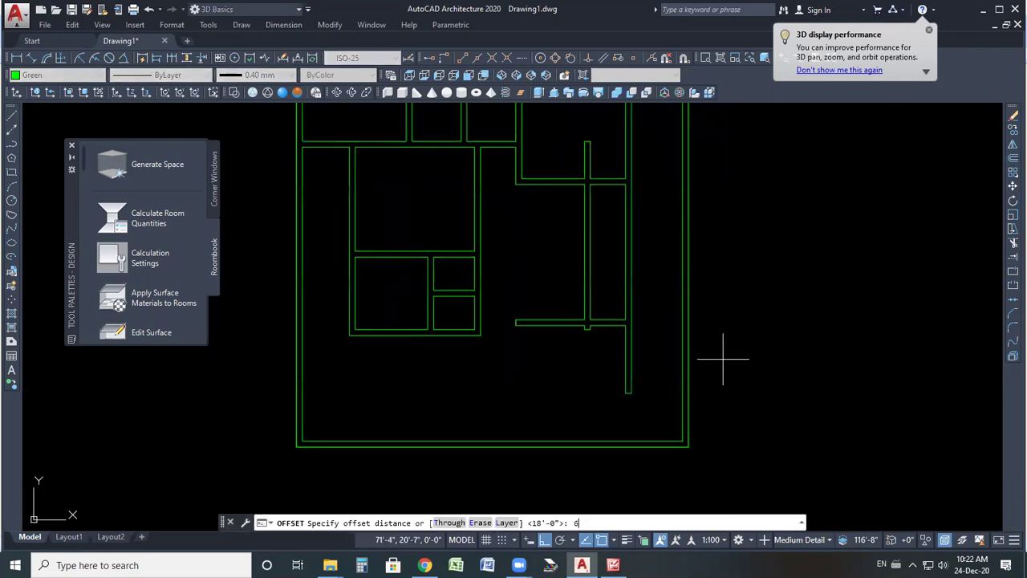
type("'")
key("Return")
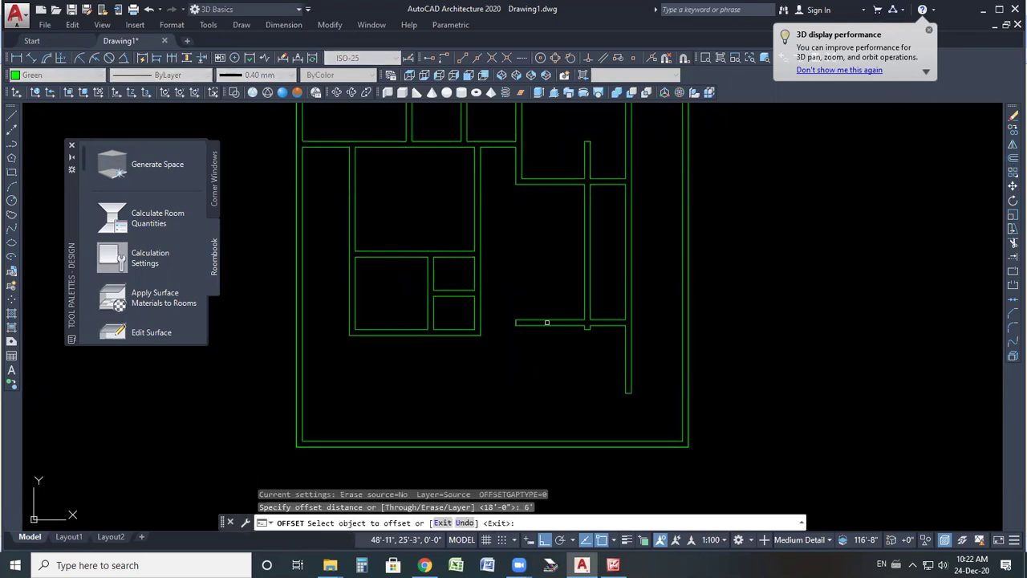
left_click(546, 323)
left_click(552, 377)
key("Escape")
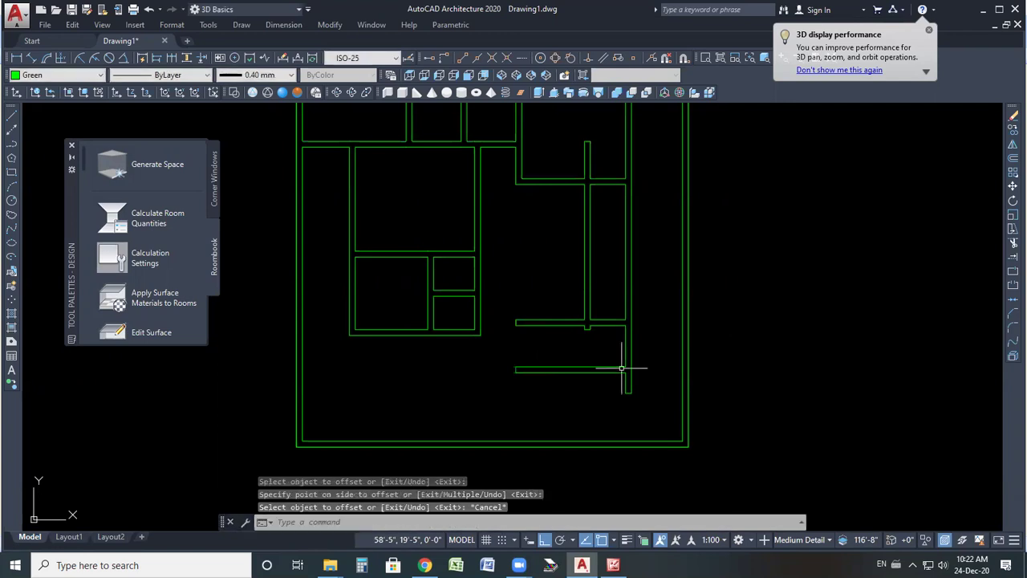
- Stretch the left ends of the drawing room's and verandah's lower walls leftward past the store's right wall
left_click(538, 304)
left_click(530, 325)
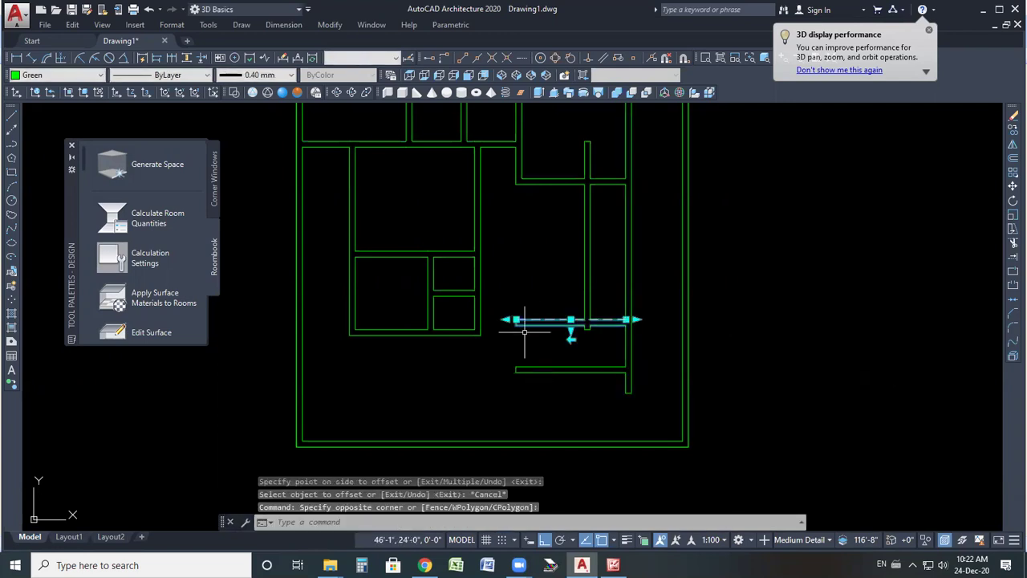
scroll(528, 333, "up", 4)
left_click(497, 302)
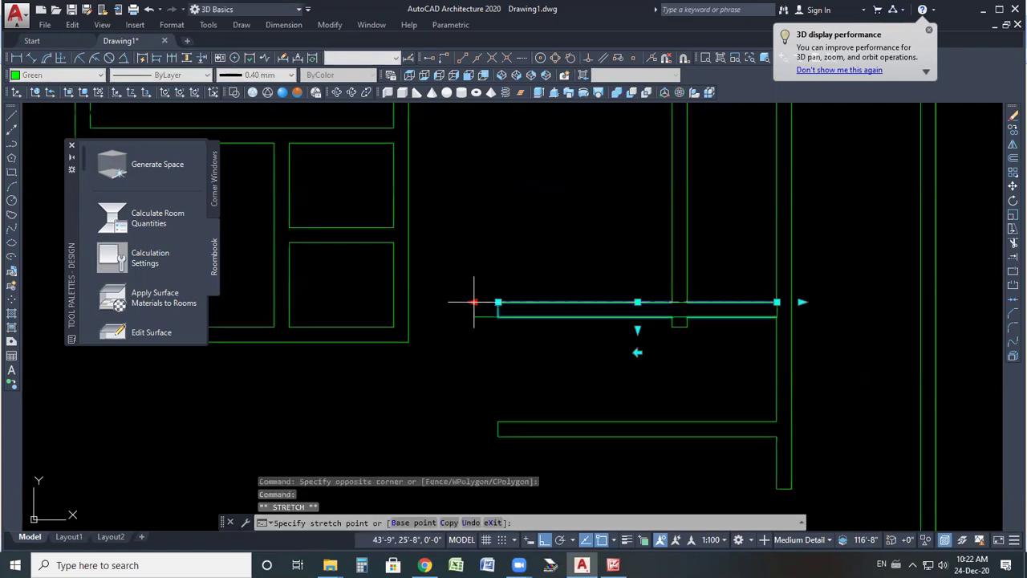
left_click(355, 303)
left_click(509, 431)
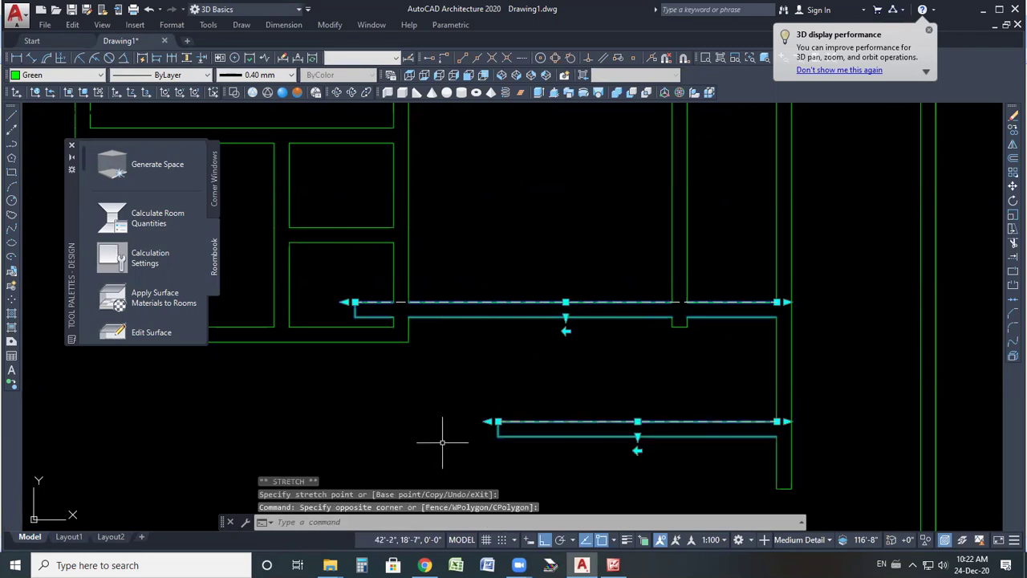
left_click(498, 421)
left_click(334, 421)
- Stretch the shared dining and store right wall down past the verandah's lower wall
left_click(431, 277)
left_click(340, 274)
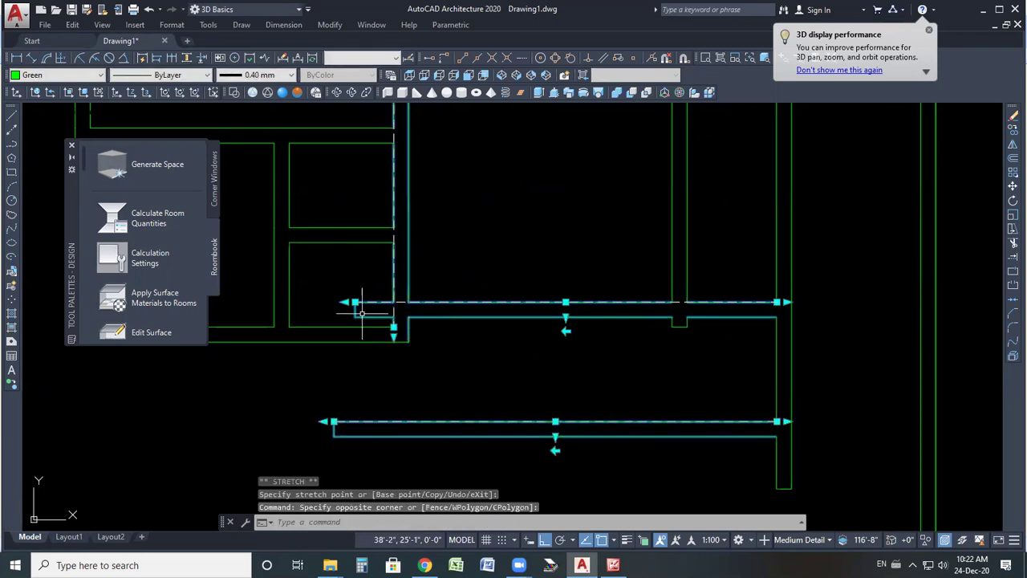
left_click(400, 353)
left_click(394, 329)
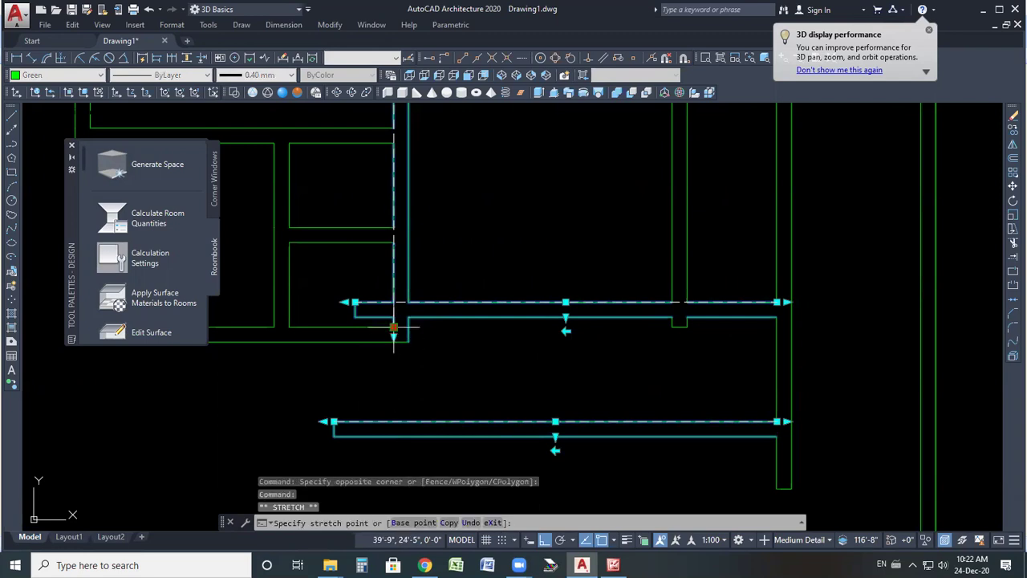
key("Escape")
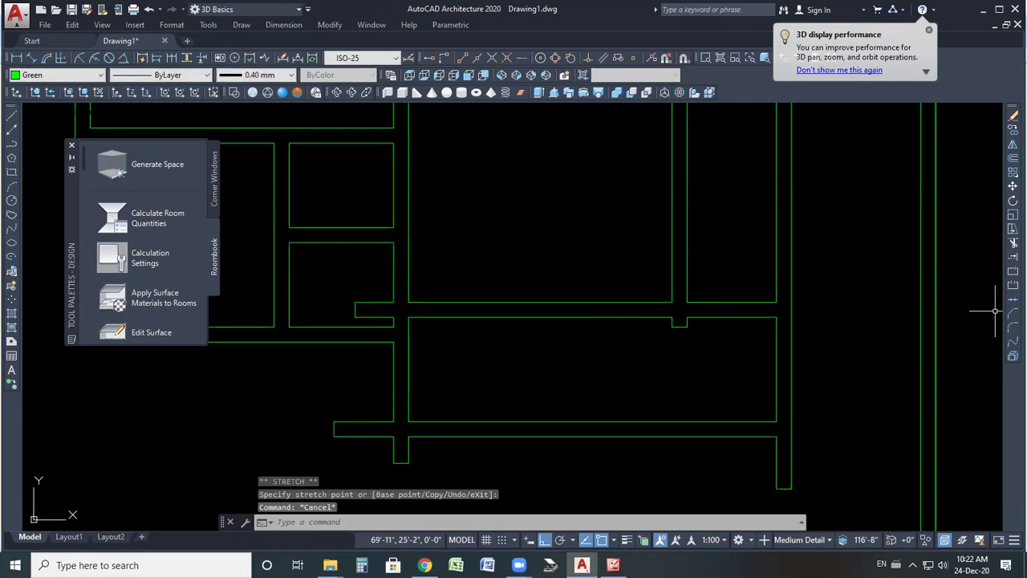
- Trim the stub of the drawing room's lower wall that projects into the store
left_click(1013, 242)
key("Return")
left_click(382, 306)
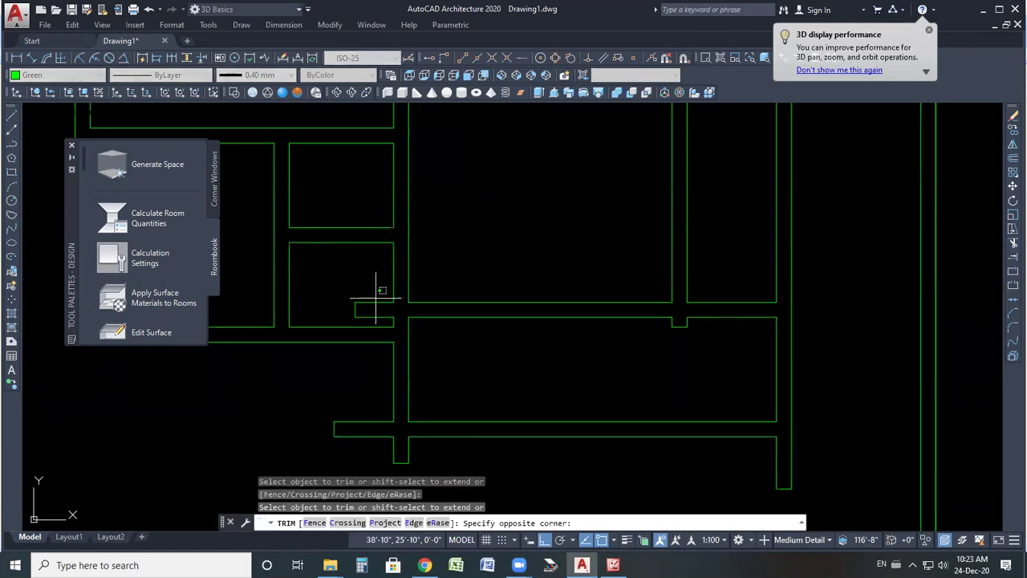
left_click(374, 309)
left_click(375, 305)
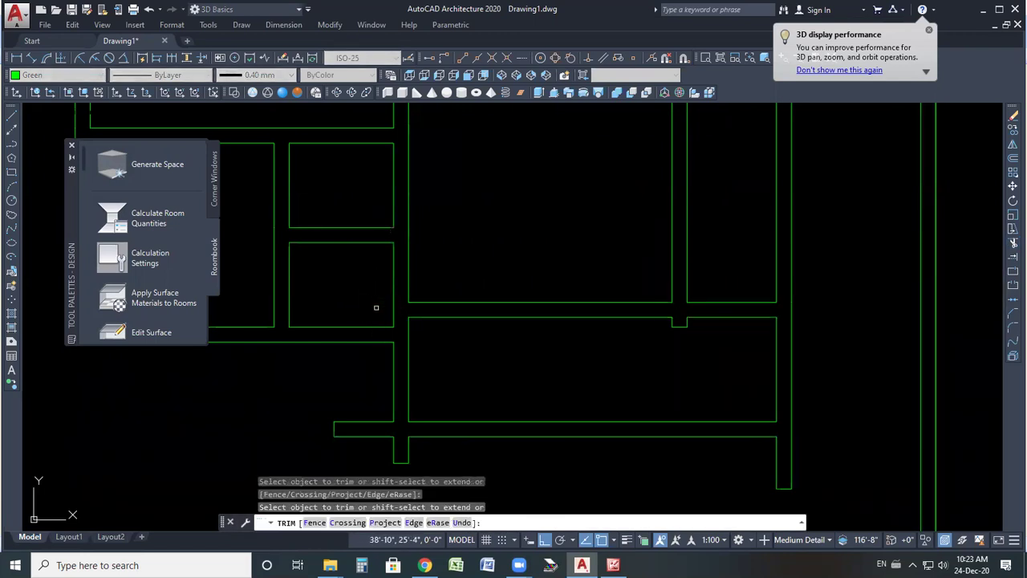
- Trim the overhanging wall ends at the verandah's lower-left corner, to the left of and below the wall junction
left_click(379, 444)
left_click(372, 437)
left_click(409, 455)
left_click(374, 411)
left_click(325, 463)
- Trim the short stub below the drawing room's lower wall and the right wall's end below the verandah
left_click(692, 322)
left_click(674, 326)
scroll(660, 314, "down", 5)
scroll(683, 310, "up", 3)
left_click(718, 365)
left_click(679, 390)
scroll(679, 390, "down", 3)
scroll(651, 152, "up", 3)
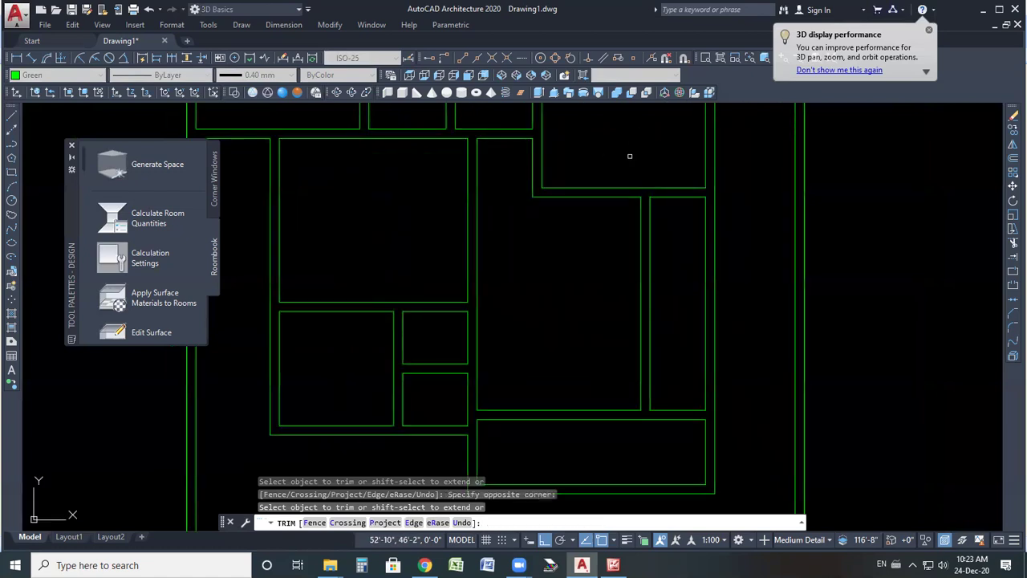
key("Escape")
scroll(564, 299, "down", 3)
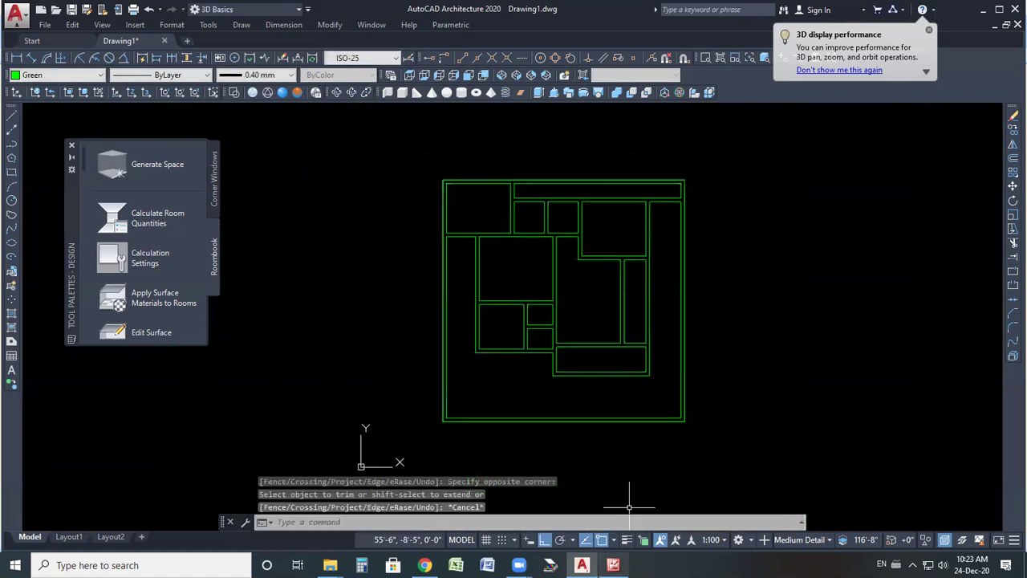
- Check the reference plan in Microsoft Office Picture Manager, and display the walls in SW Isometric view with the Conceptual visual style
left_click(613, 565)
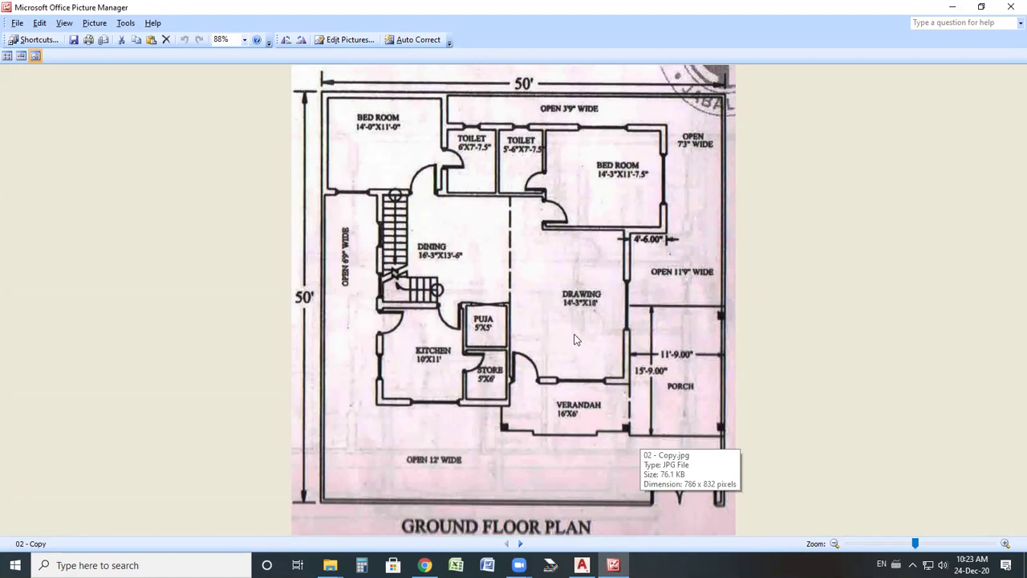
left_click(581, 564)
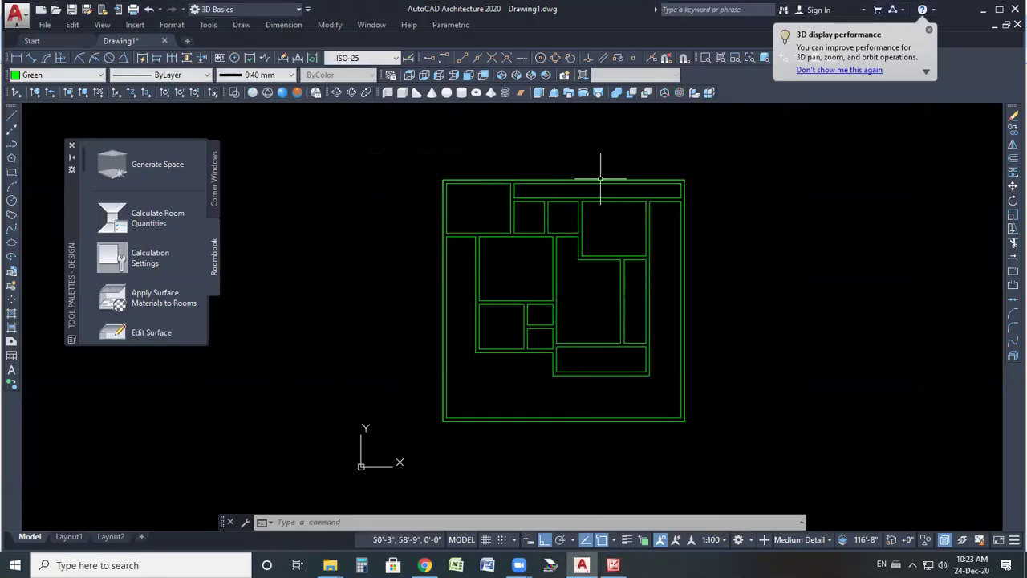
left_click(503, 75)
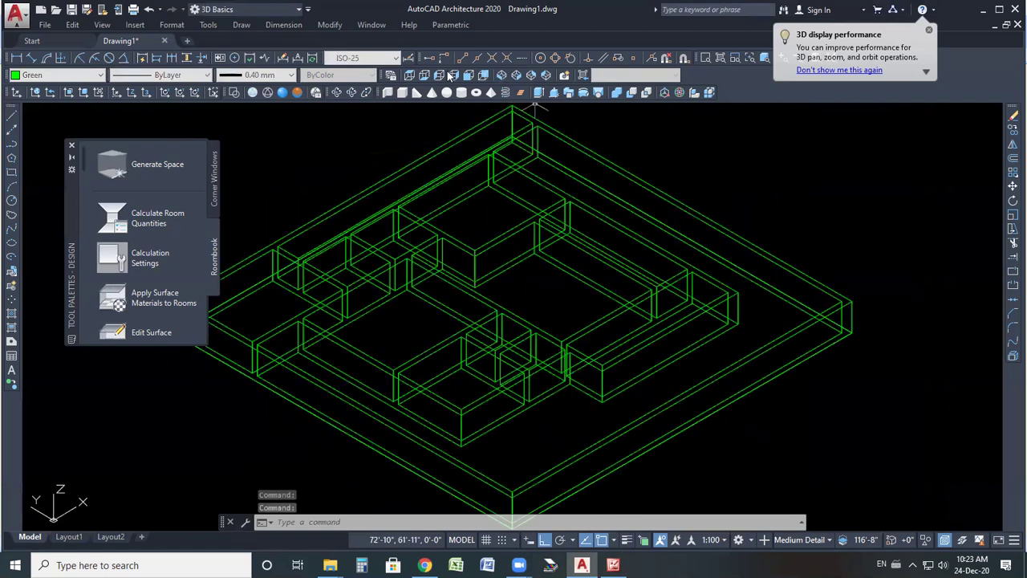
left_click(282, 91)
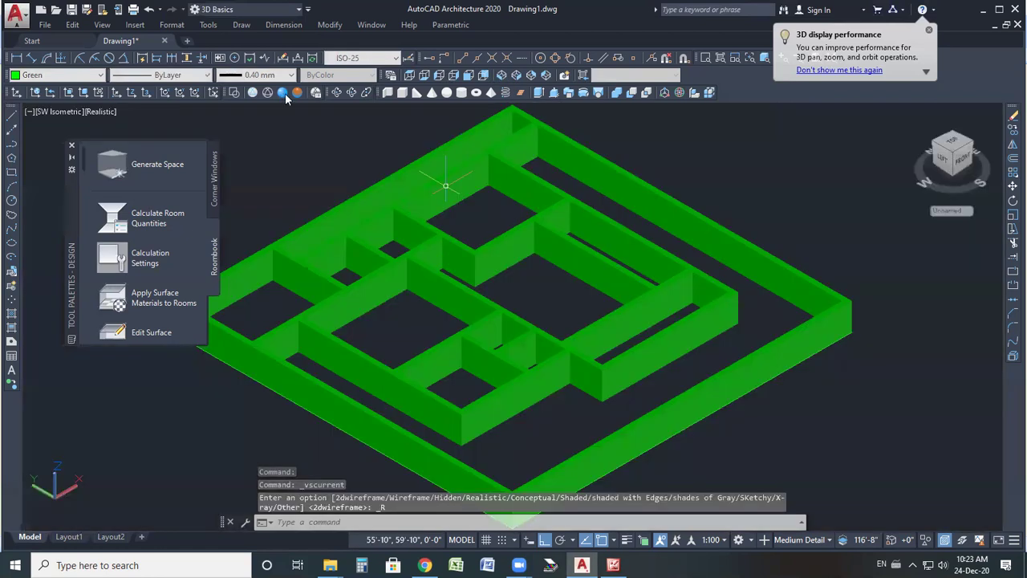
left_click(297, 92)
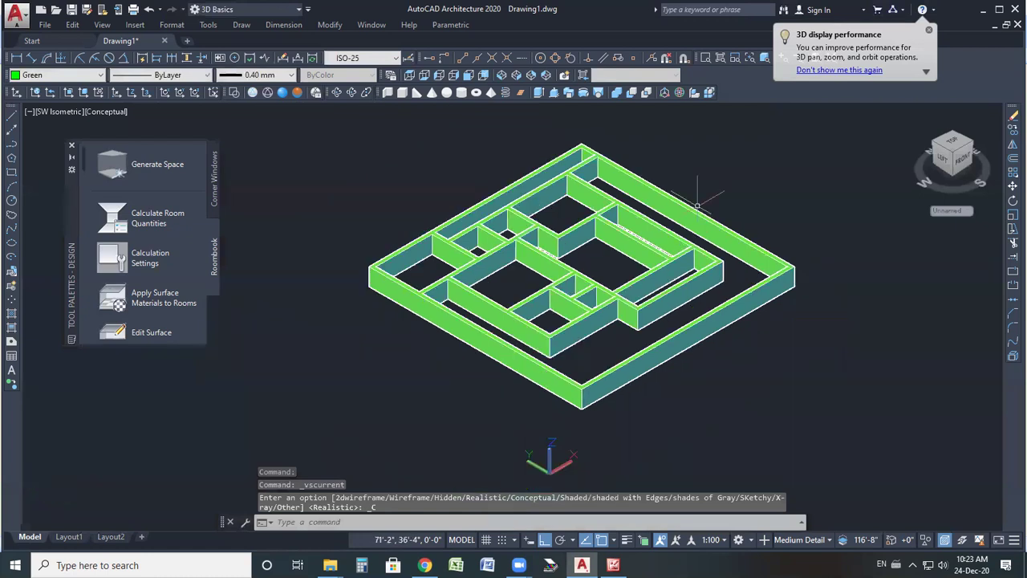
- Examine the 3D walls and their junctions around the puja, store, drawing room and verandah
scroll(541, 412, "up", 3)
scroll(634, 345, "down", 2)
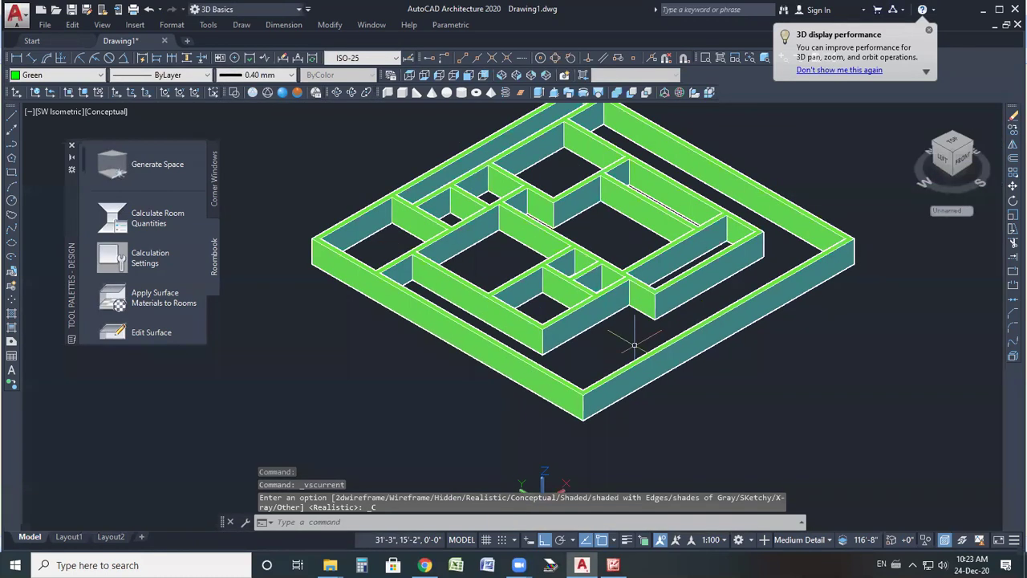
scroll(610, 305, "up", 2)
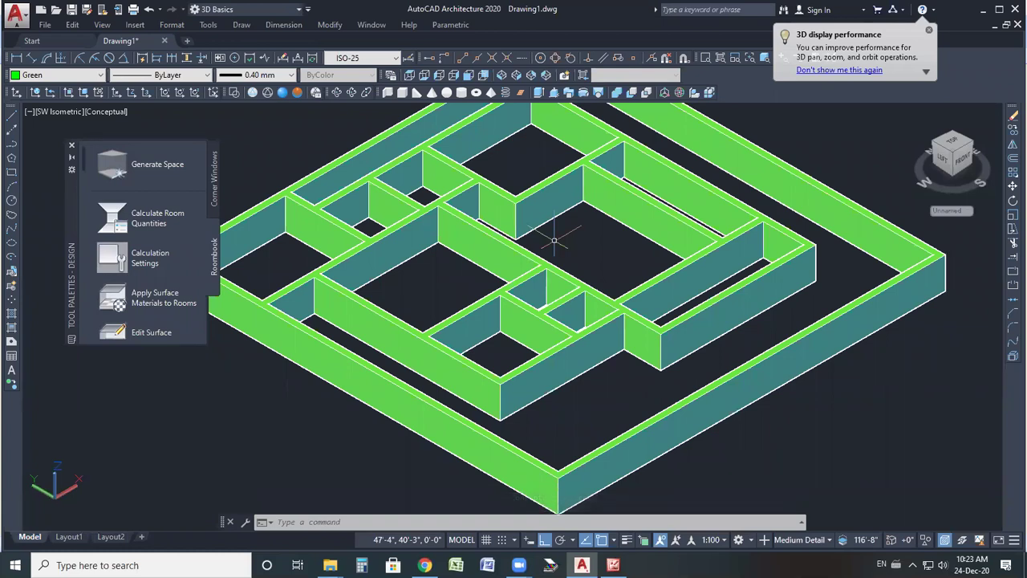
scroll(539, 359, "up", 4)
left_click(952, 164)
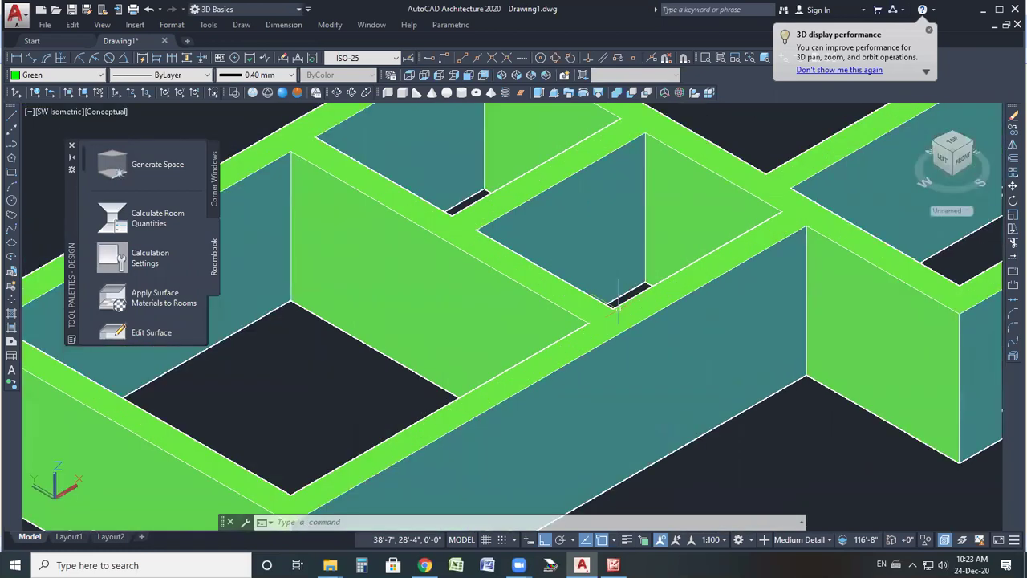
scroll(564, 296, "up", 2)
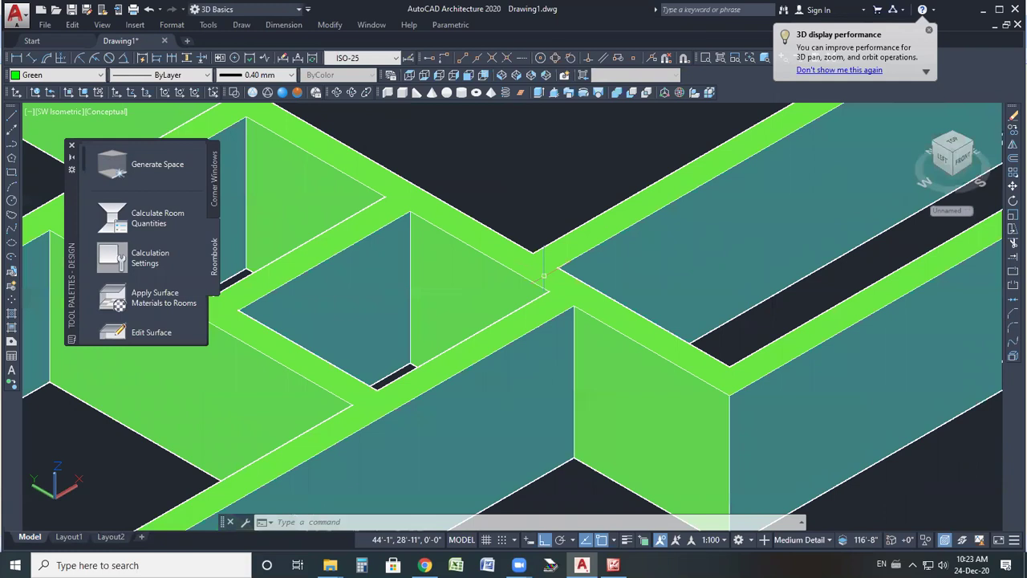
scroll(542, 300, "down", 4)
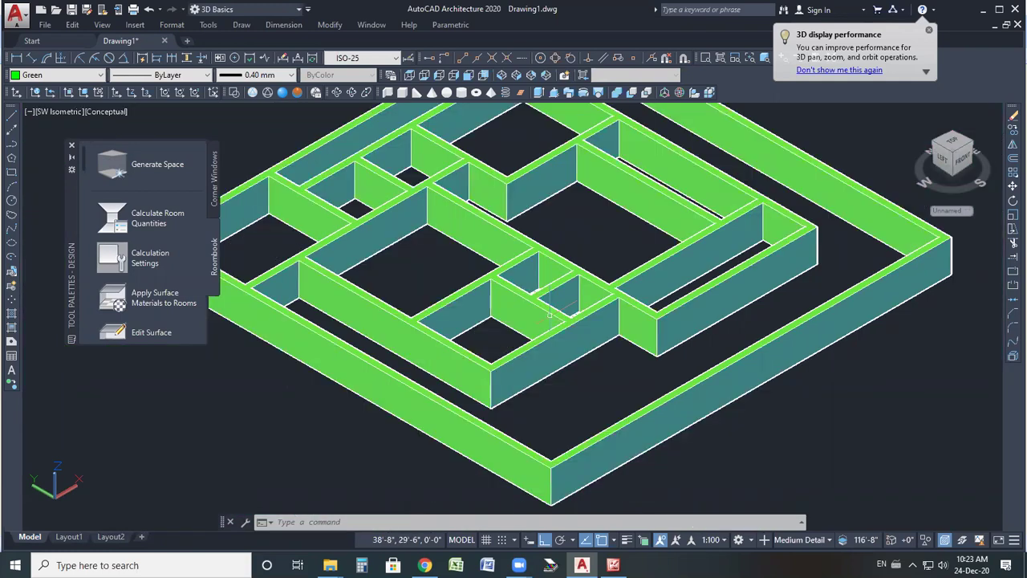
scroll(550, 312, "down", 3)
scroll(598, 345, "up", 3)
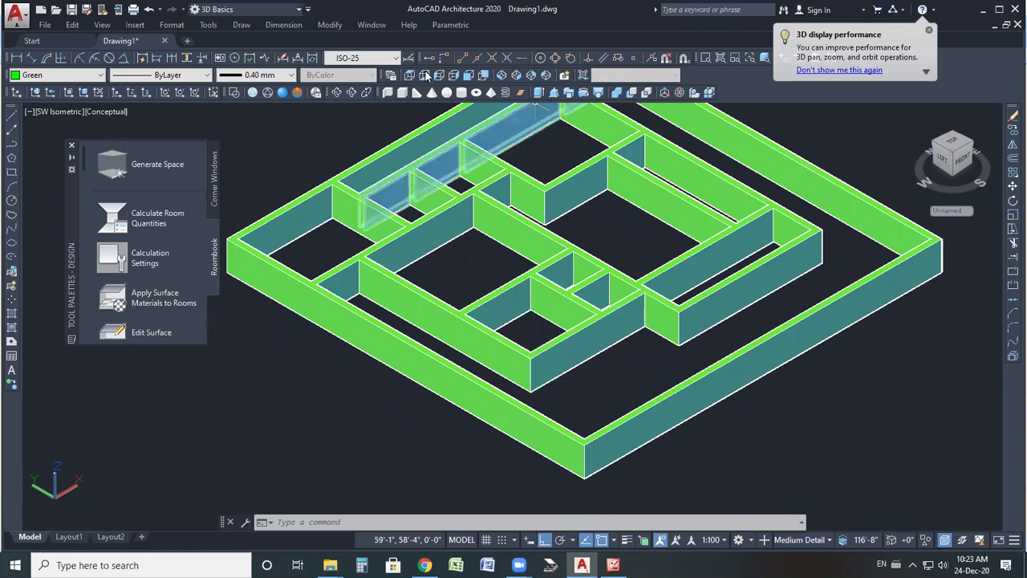
- Return the drawing to Top view with the 2D Wireframe visual style
left_click(411, 76)
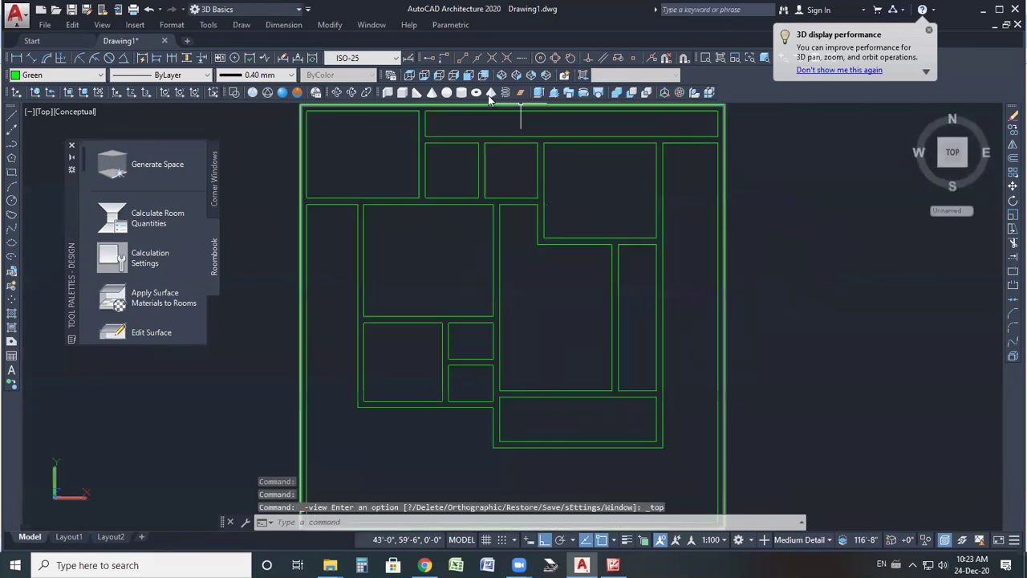
left_click(252, 92)
scroll(703, 230, "down", 2)
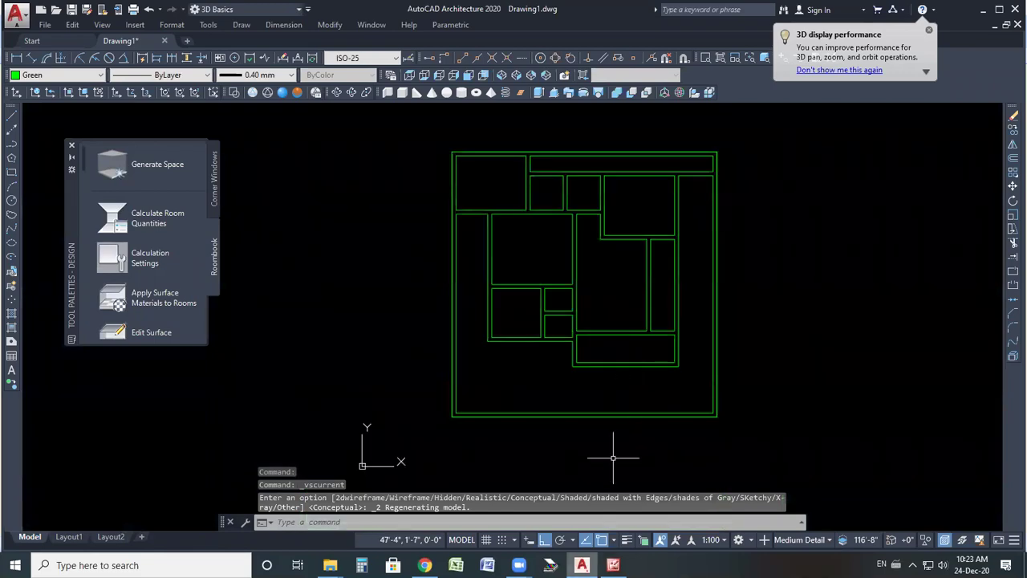
- Consult the reference plan image and begin adding a door 3' wide and 7' high with the DOOR command
left_click(613, 565)
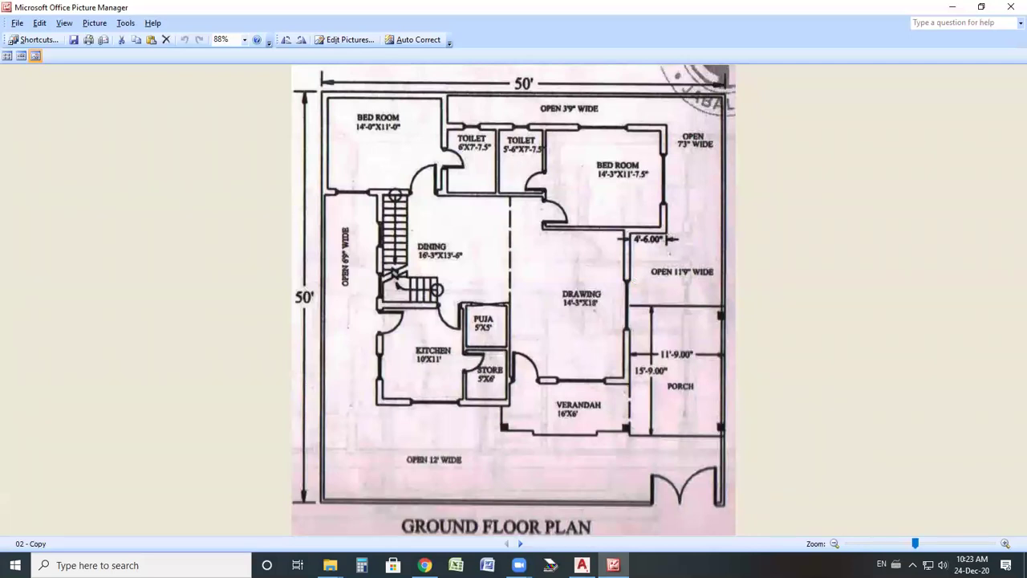
left_click(582, 565)
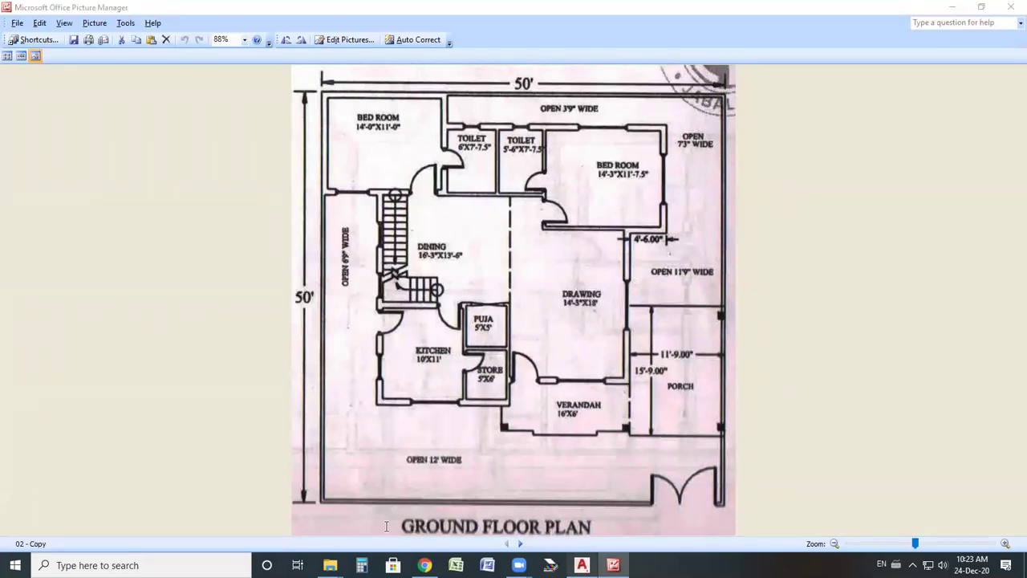
type("door")
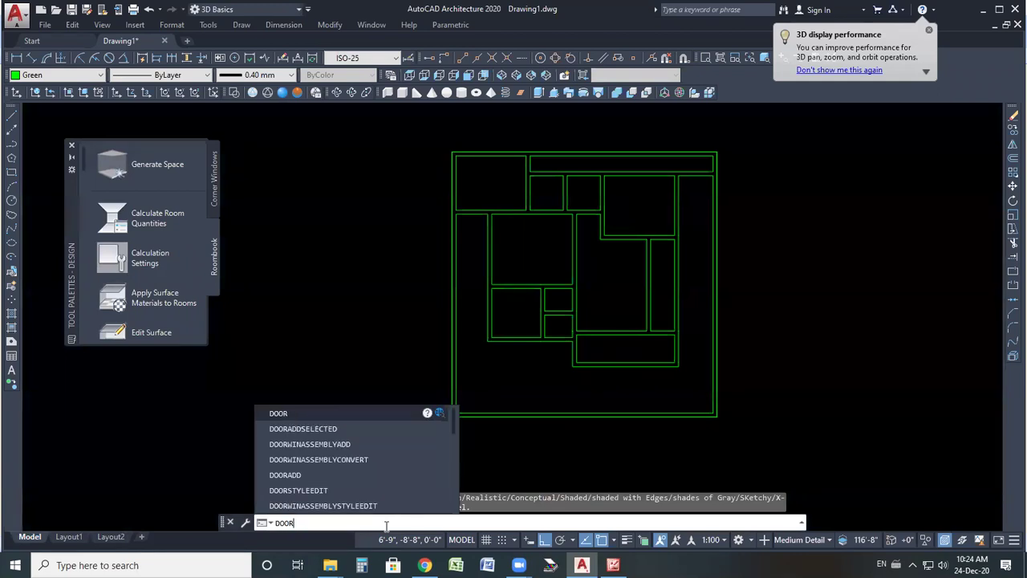
key("Return")
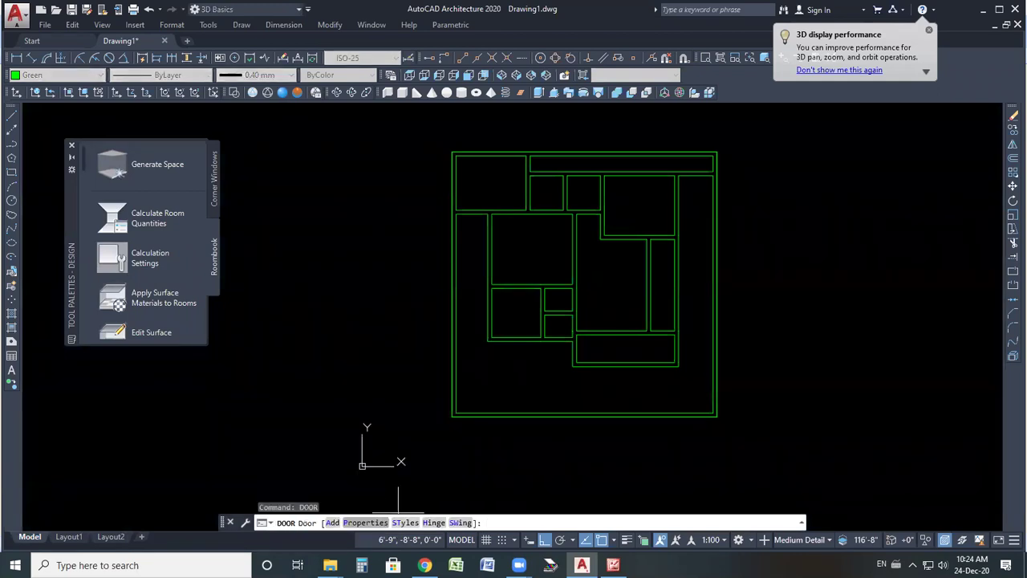
left_click(332, 523)
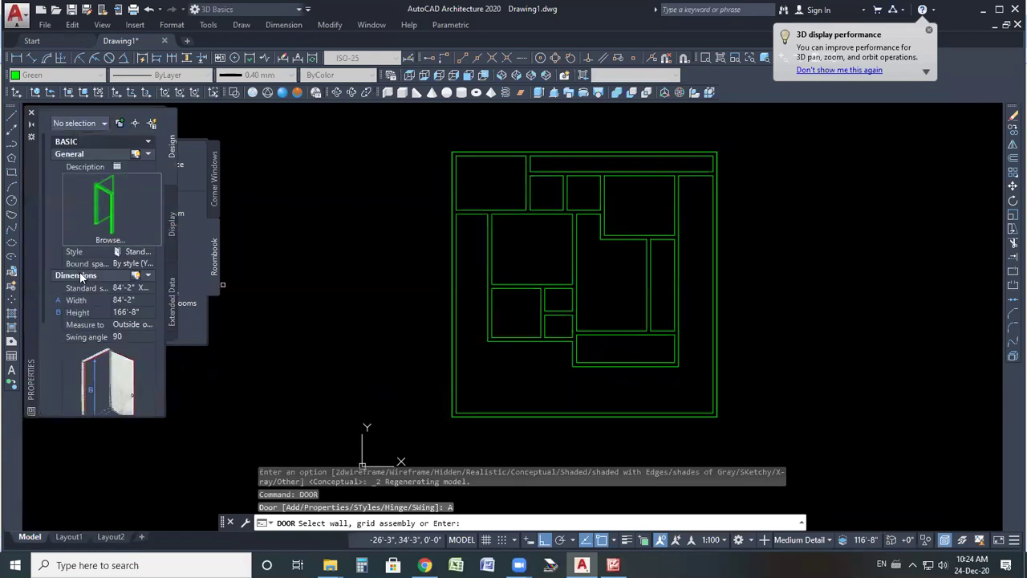
left_click(128, 301)
type("3")
left_click(141, 312)
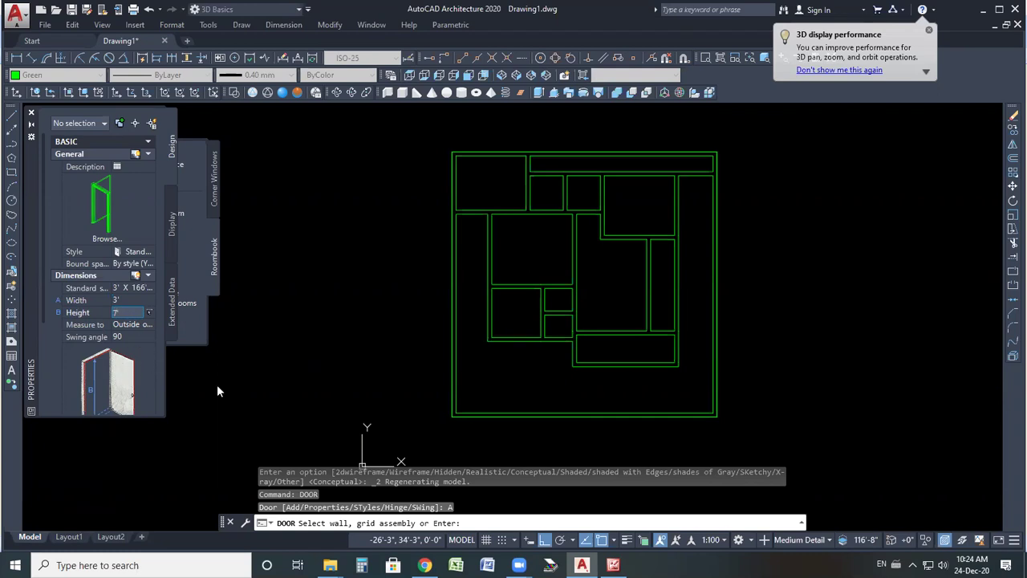
- Try to place a door in the wall between the upper-left bedroom and the toilet, undo it and end the command
scroll(536, 196, "up", 4)
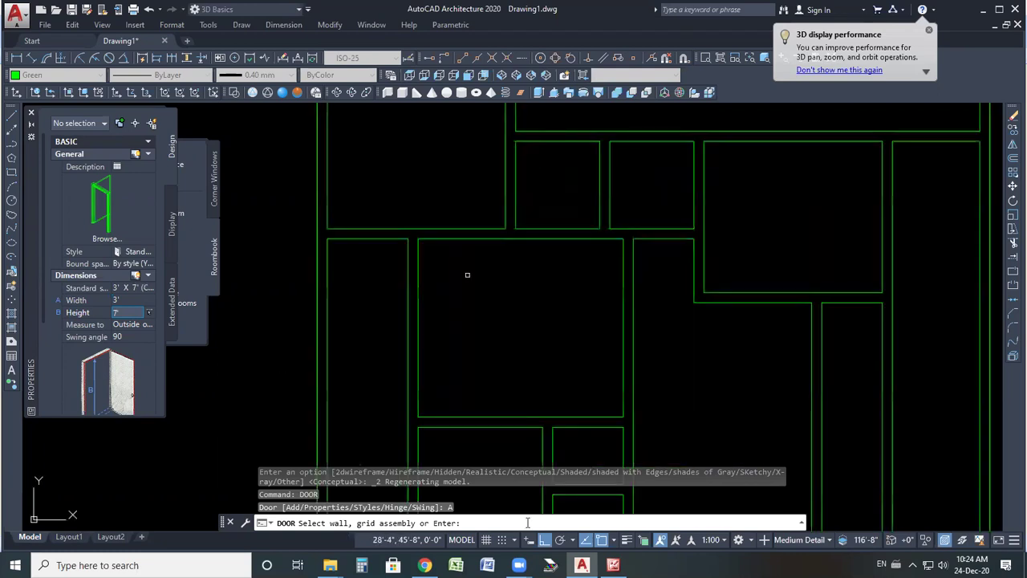
left_click(613, 565)
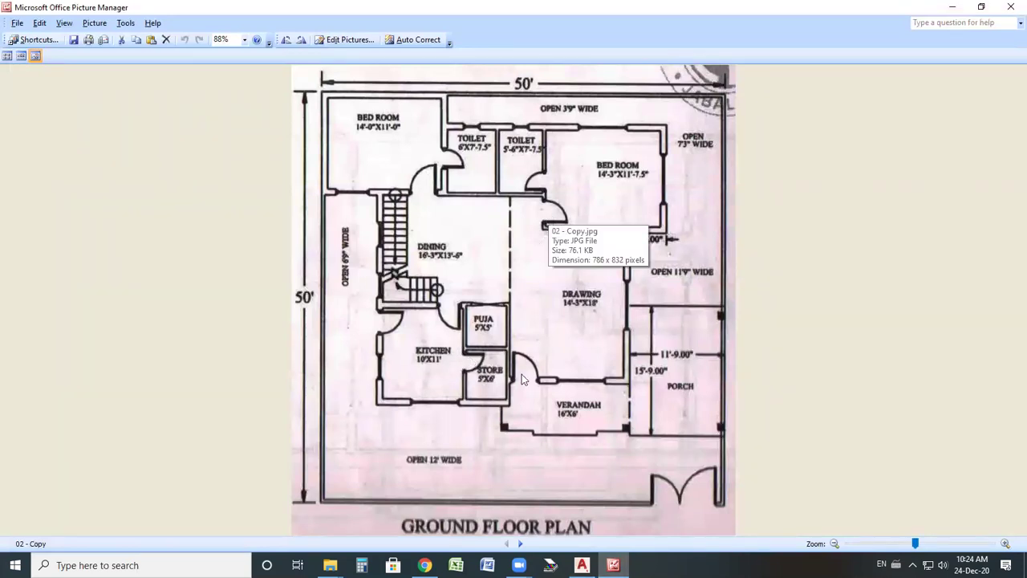
key("super+Down")
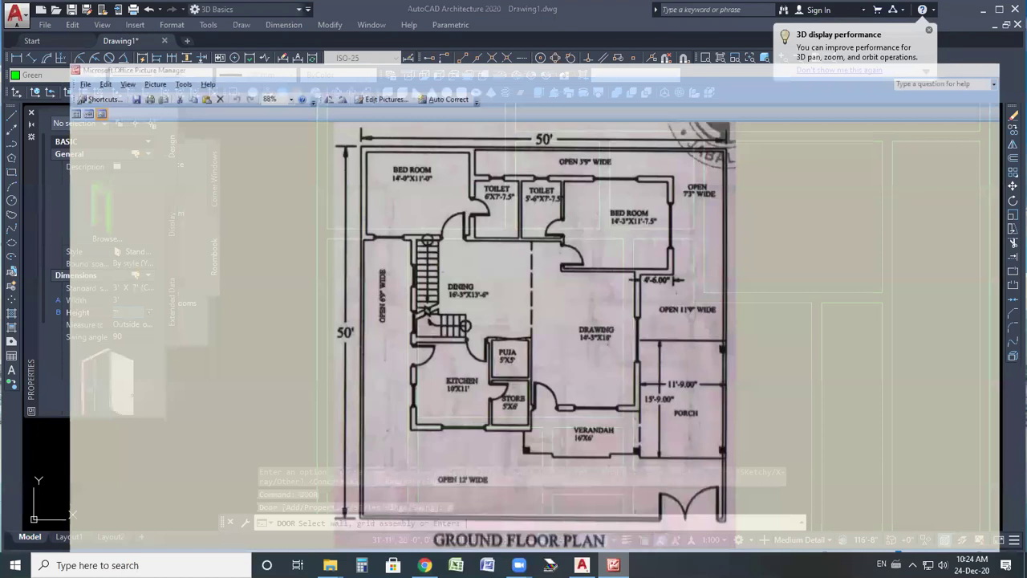
scroll(482, 293, "down", 2)
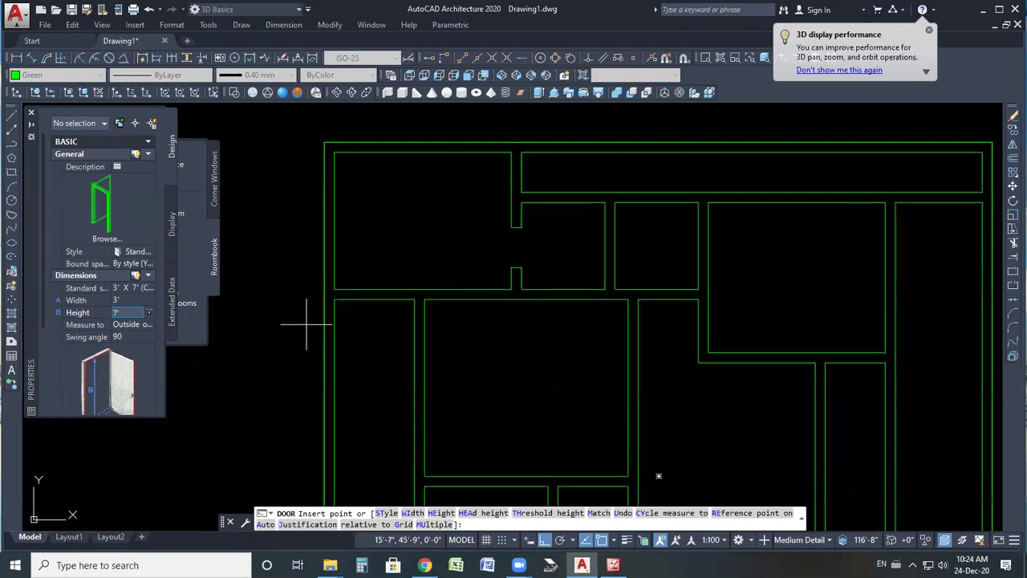
key("ctrl+z")
key("Escape")
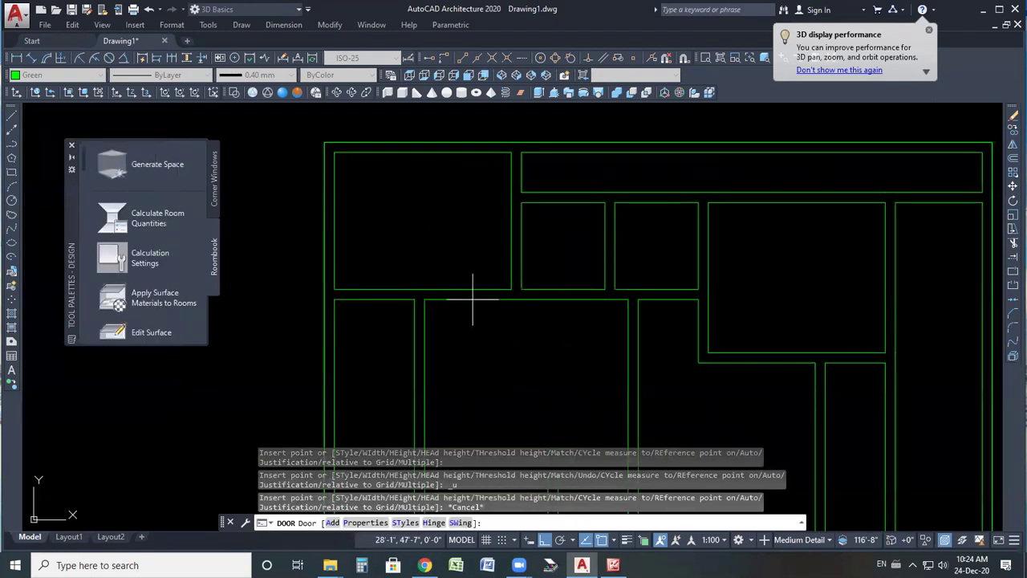
right_click(442, 262)
left_click(465, 269)
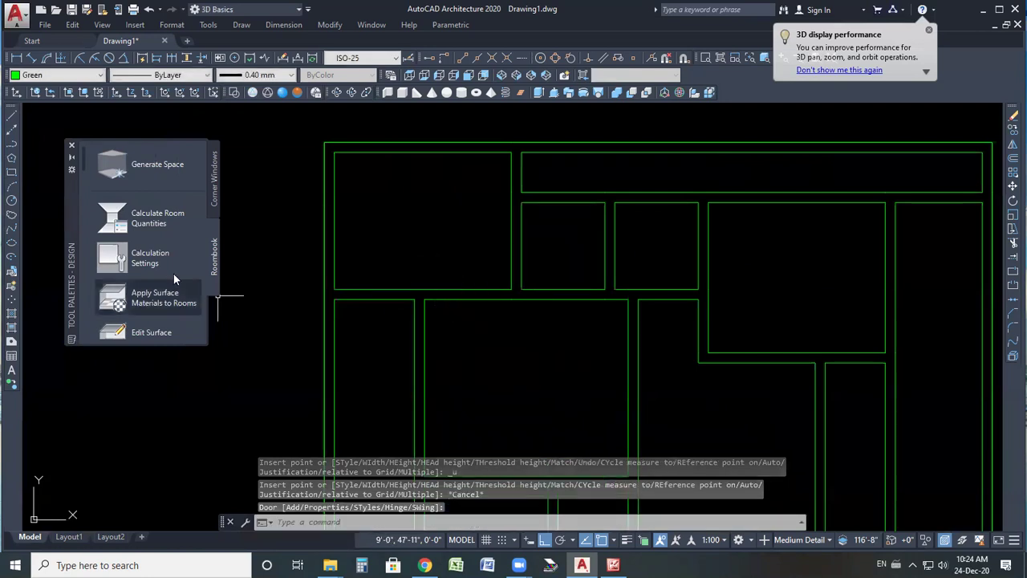
- Try placing 3' by 7' doors in the bedroom-toilet wall, the wall between the two small upper rooms, and the wall below the toilet
type("door")
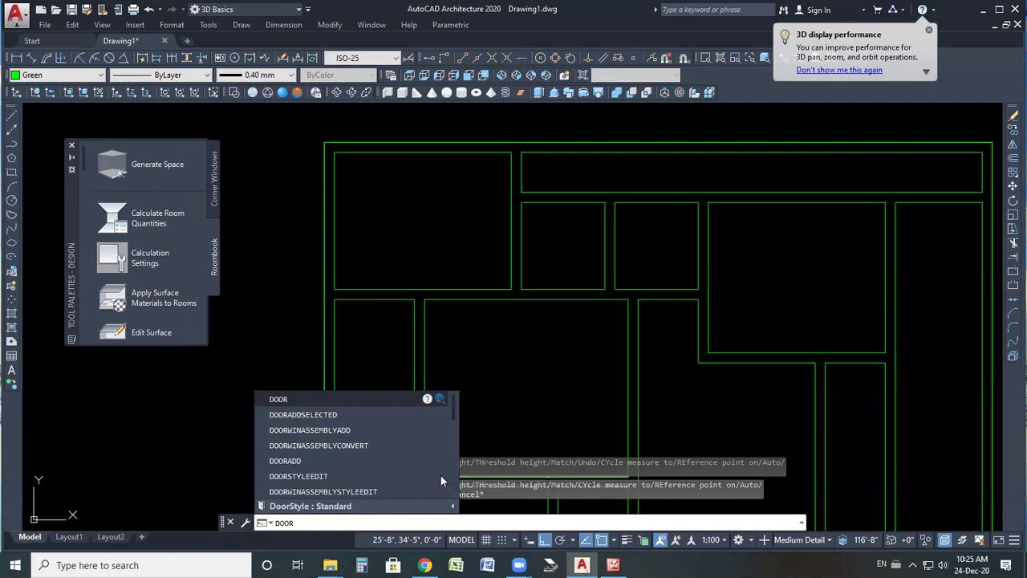
key("Return")
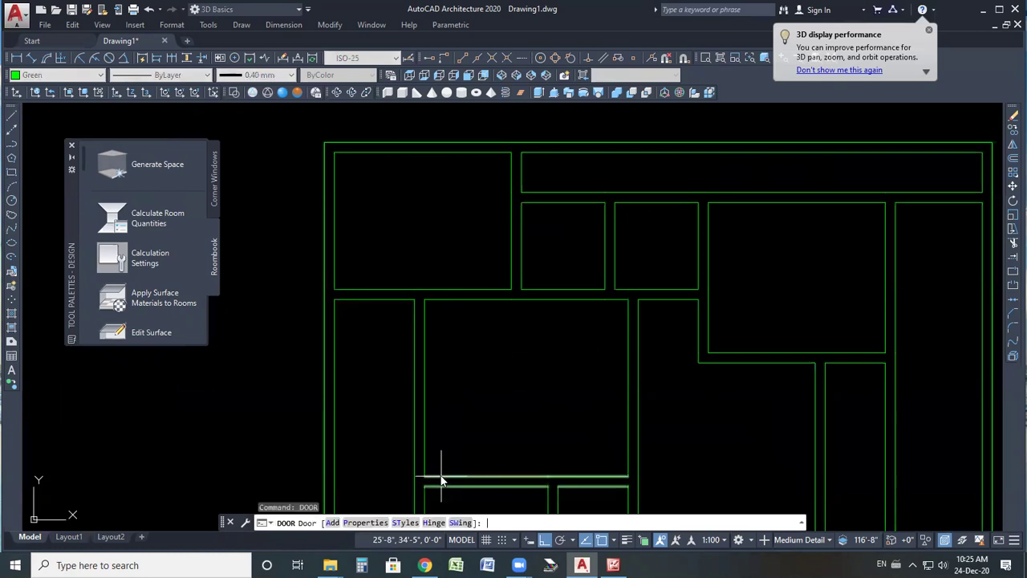
left_click(332, 520)
left_click(332, 521)
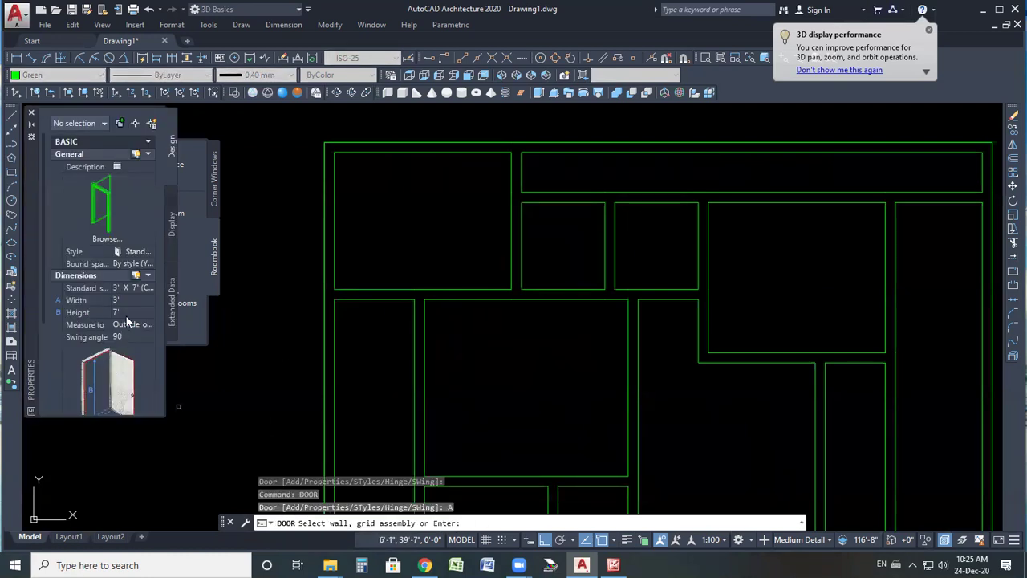
left_click(451, 298)
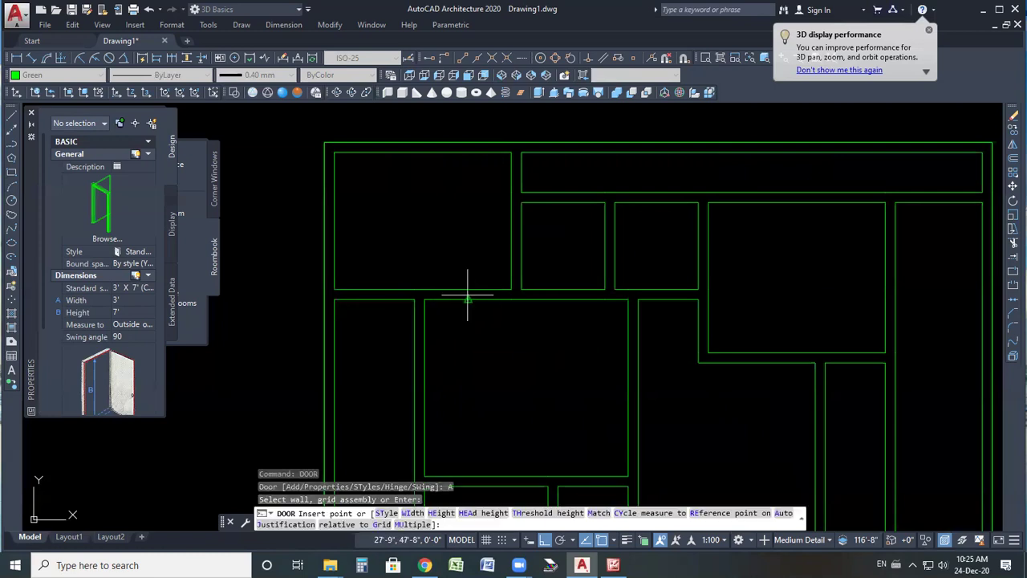
left_click(469, 295)
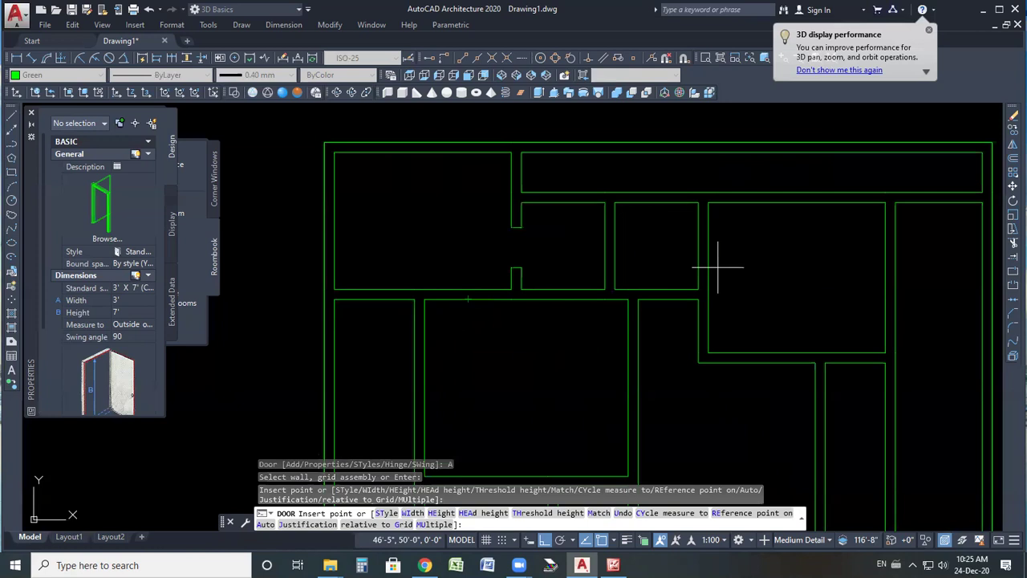
left_click(690, 255)
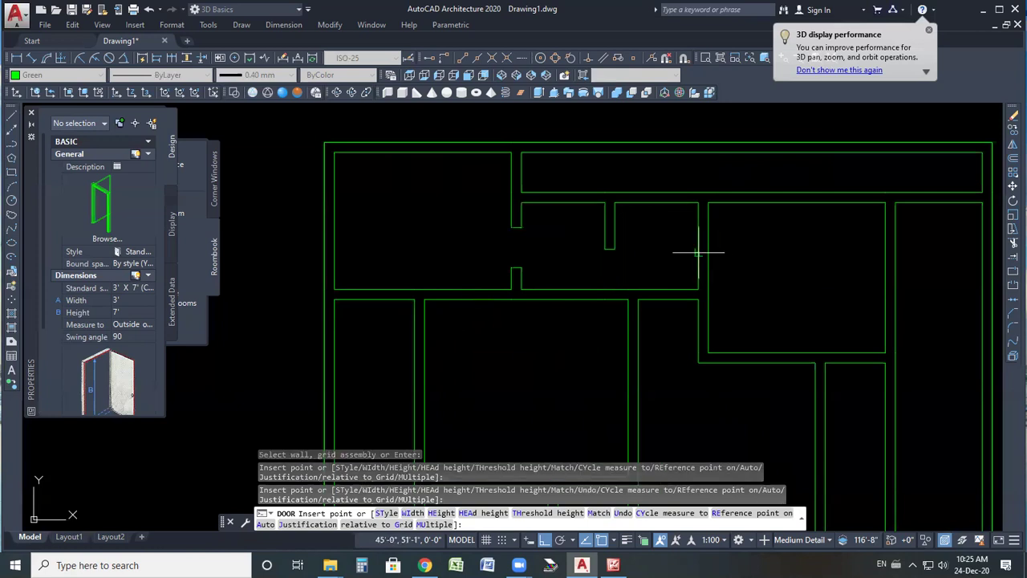
left_click(629, 353)
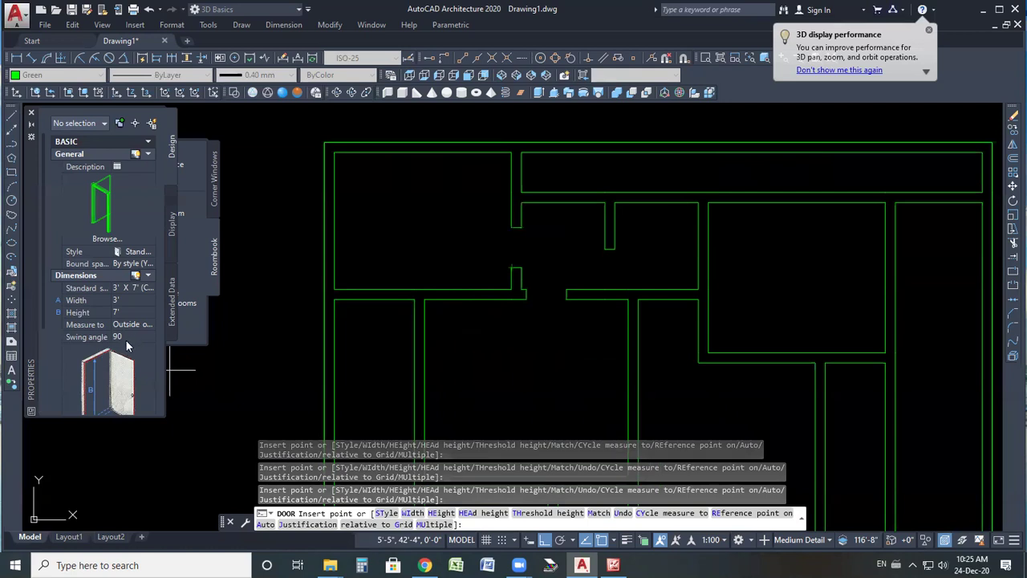
- Undo the three door placements around the toilet and stop placing doors
left_click(151, 286)
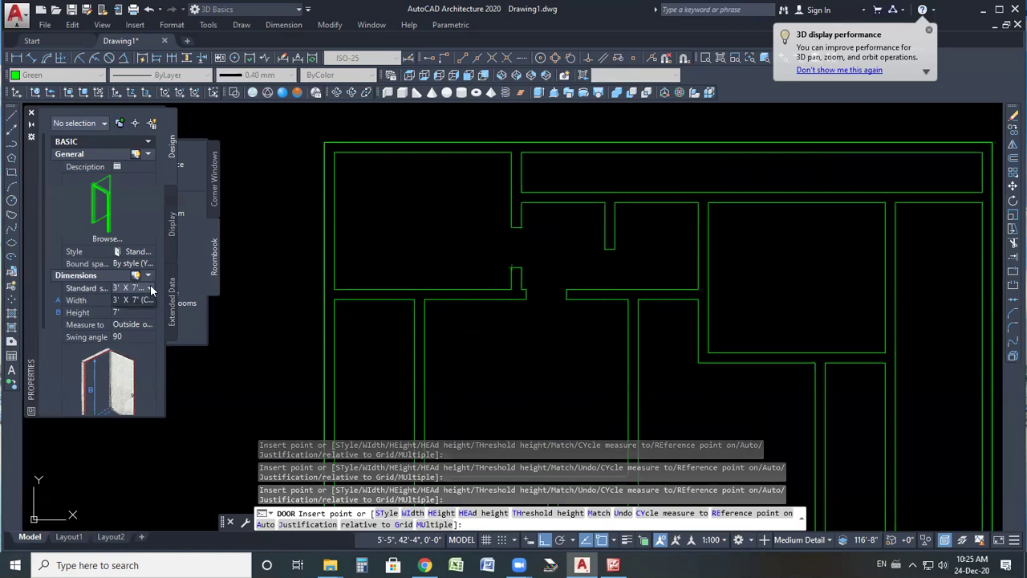
key("ctrl+z")
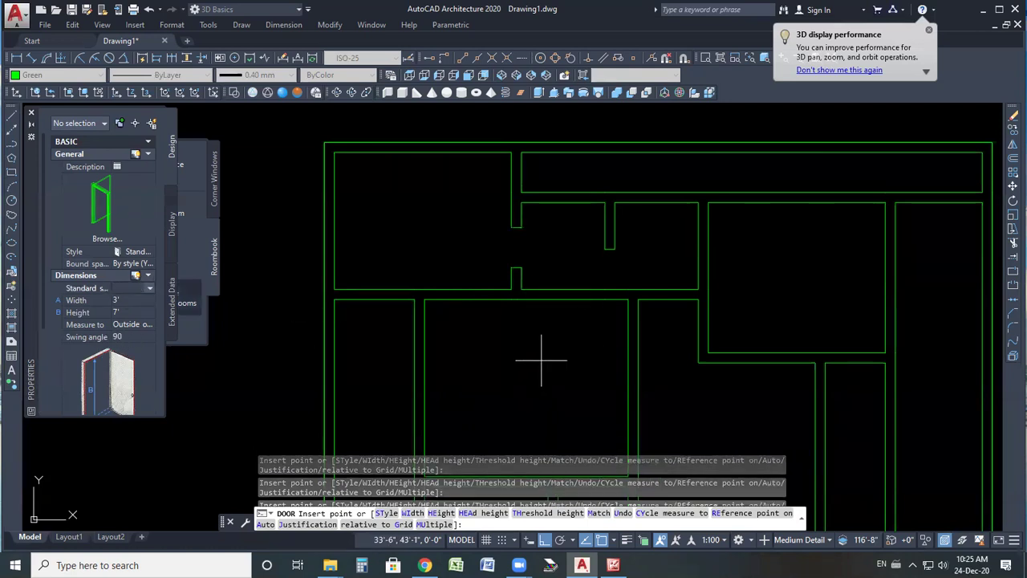
key("ctrl+z")
key("ctrl+z")
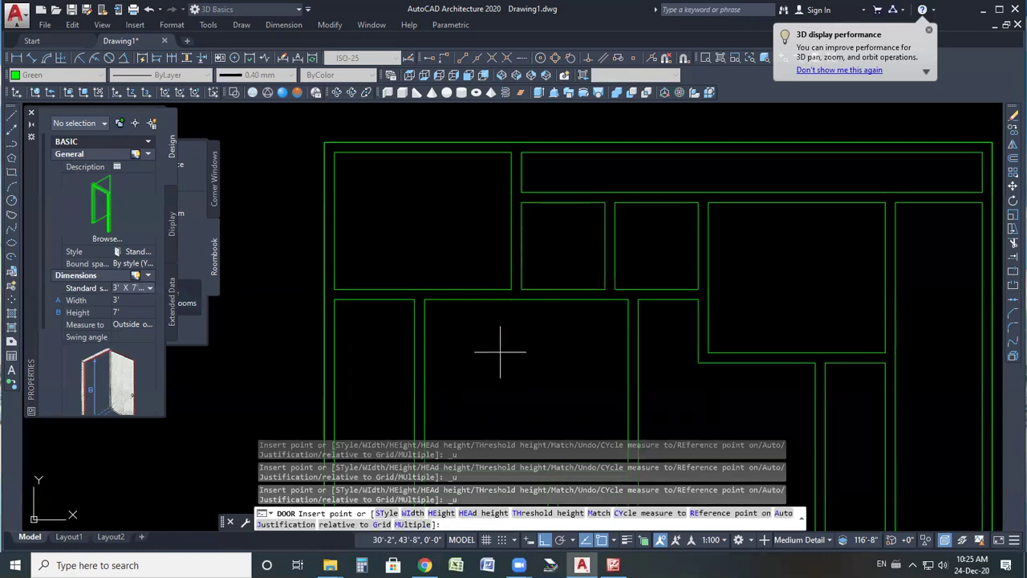
key("Escape")
- Begin adding a door again and review its swing angle, measure-to, standard size and width settings
scroll(314, 335, "down", 5)
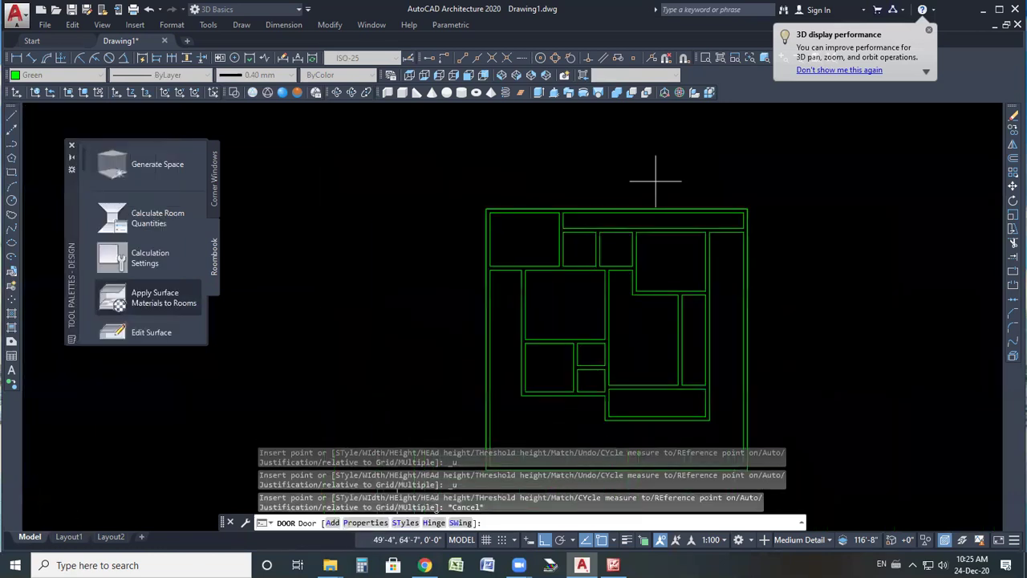
scroll(396, 309, "down", 3)
scroll(405, 316, "up", 1)
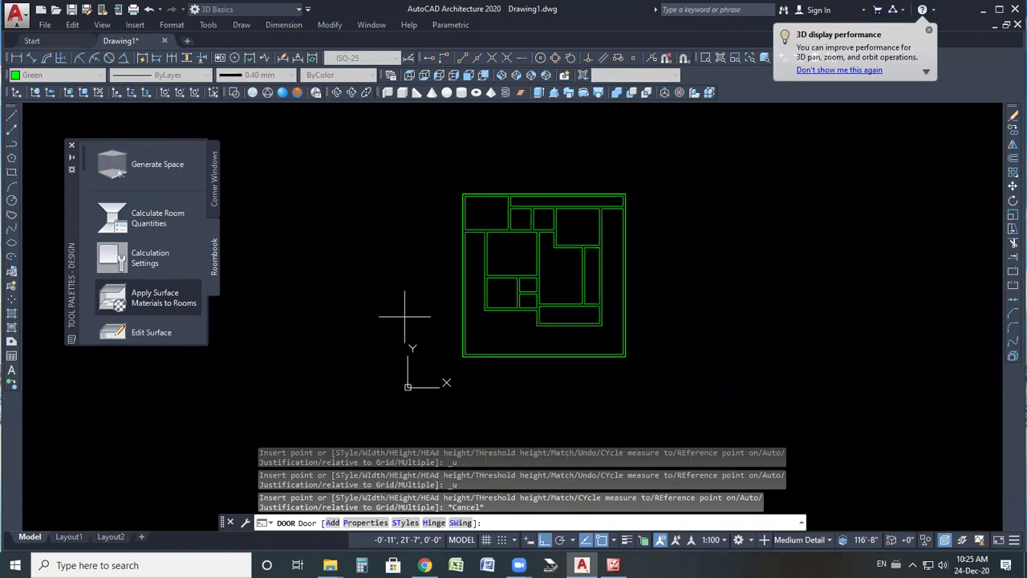
left_click(332, 523)
left_click(129, 336)
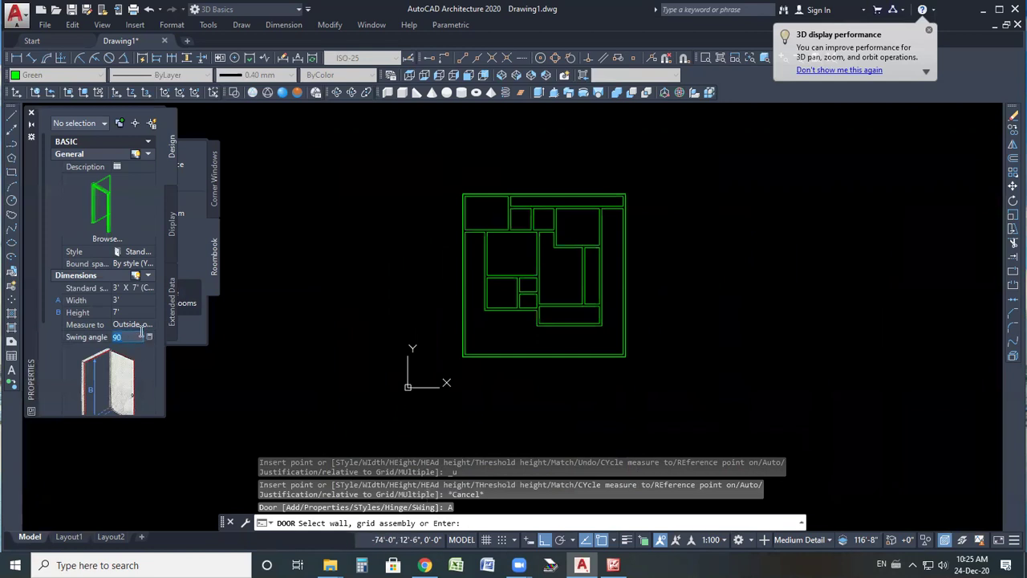
left_click(149, 326)
left_click(148, 326)
left_click(149, 326)
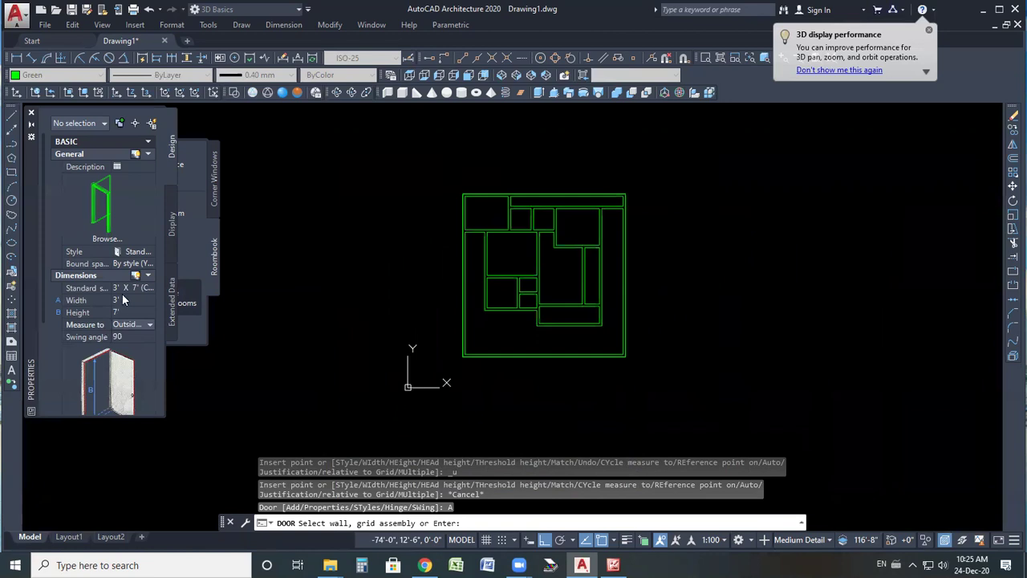
left_click(147, 289)
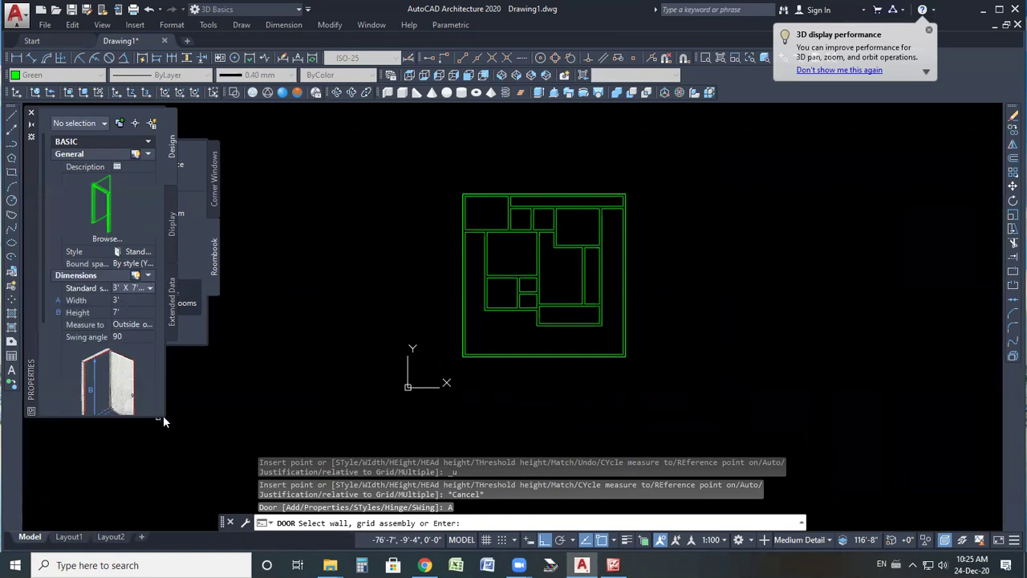
left_click(125, 302)
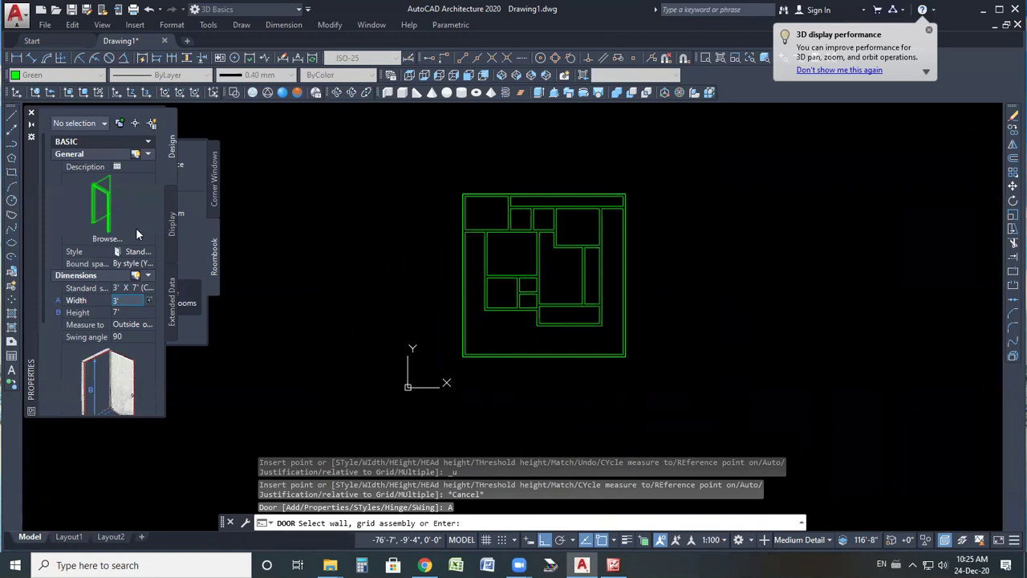
- Browse the content library's door styles and choose Cased Opening - Halfround for the new door
left_click(108, 238)
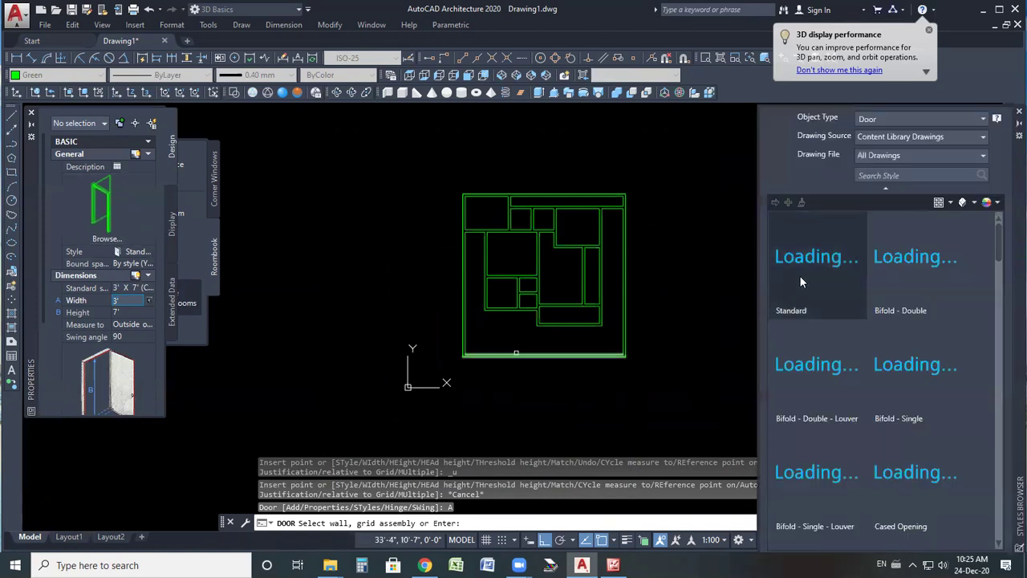
scroll(872, 355, "down", 1)
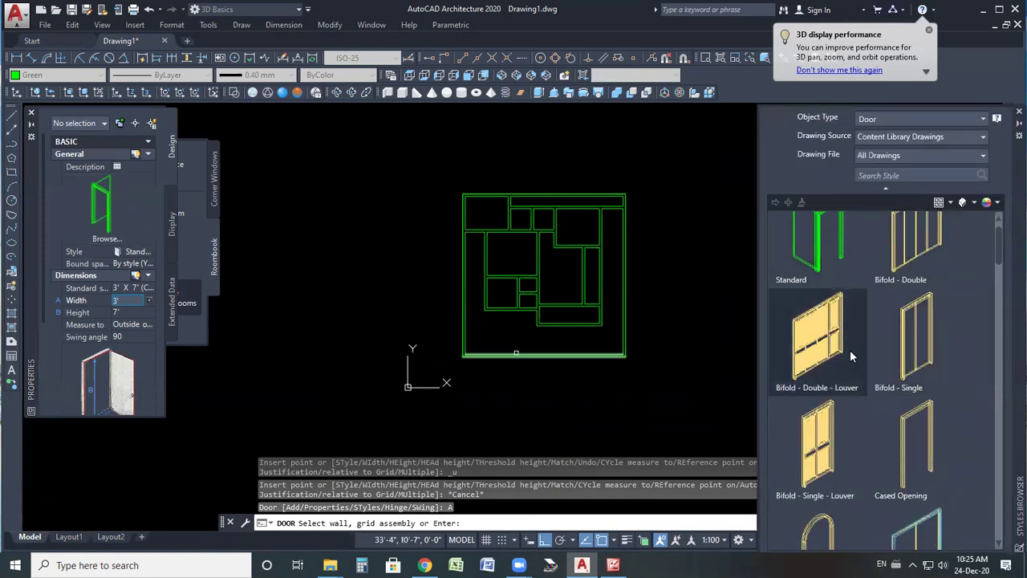
scroll(833, 365, "down", 5)
left_click(818, 391)
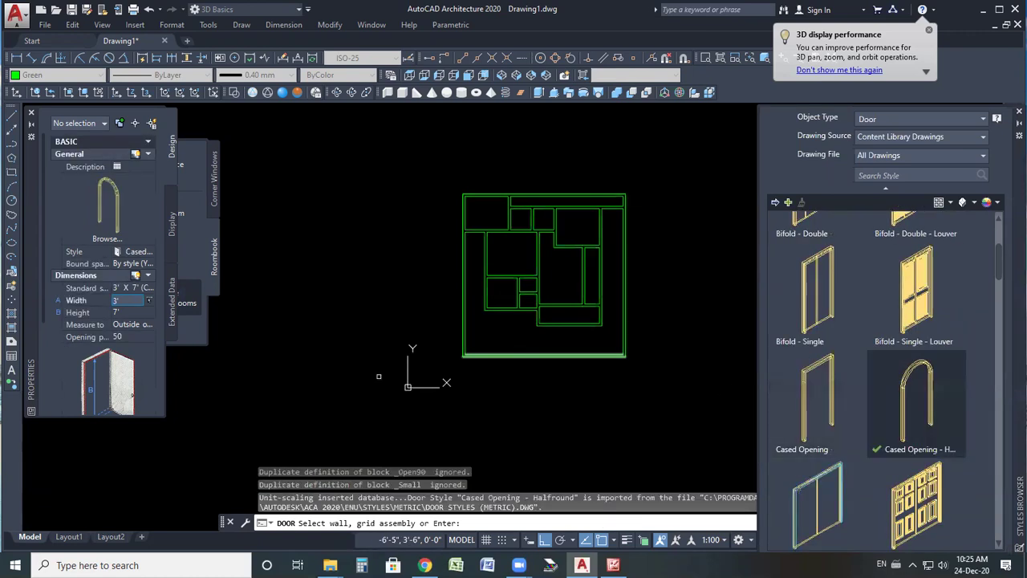
- Try to add the half-round cased opening 3' wide with its height set to 6'
scroll(469, 213, "up", 8)
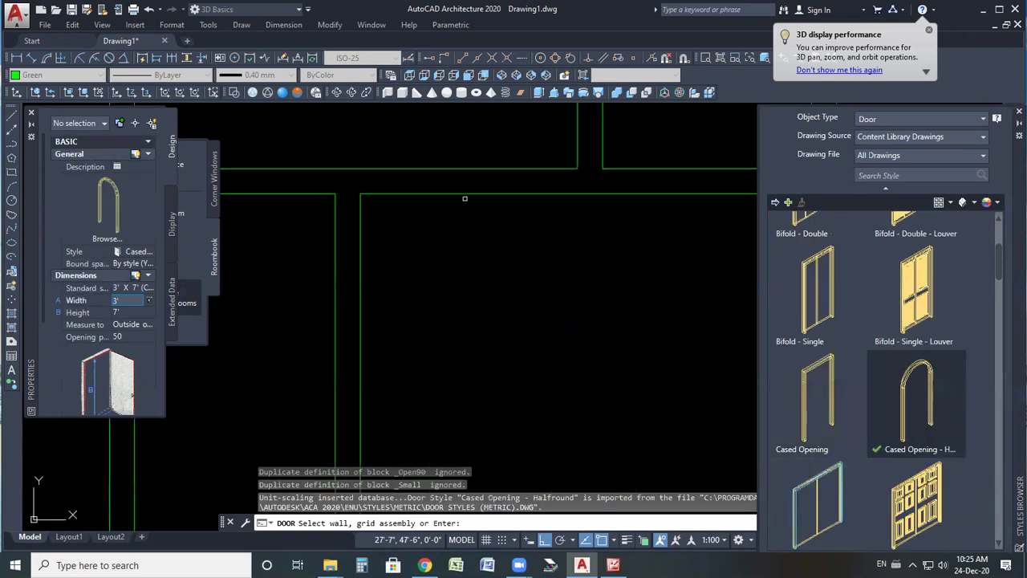
key("Return")
scroll(446, 247, "down", 4)
scroll(454, 230, "up", 4)
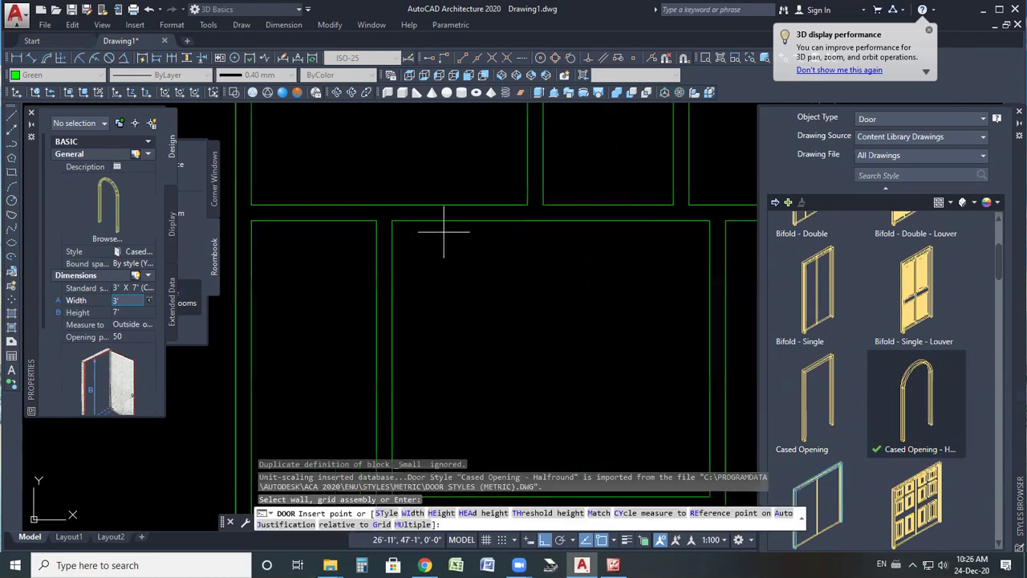
left_click(115, 311)
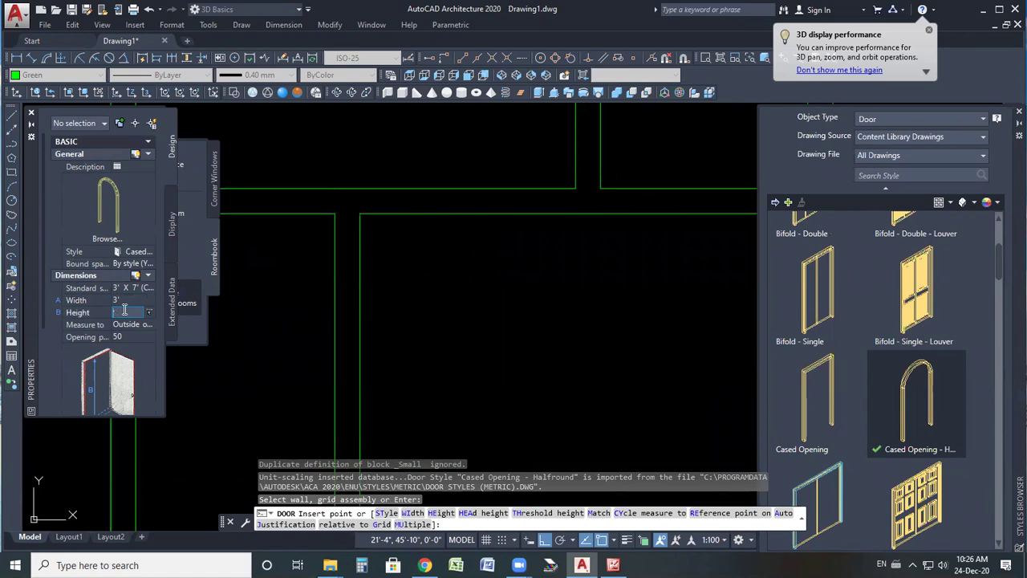
key("Return")
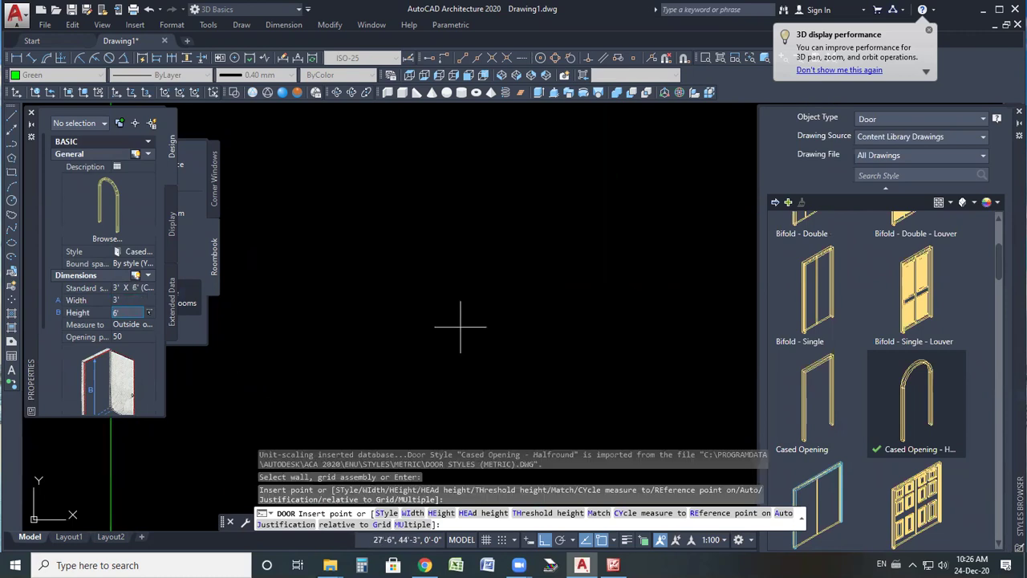
scroll(456, 325, "down", 5)
- Cancel the door command and undo the half-round opening attempt
key("Escape")
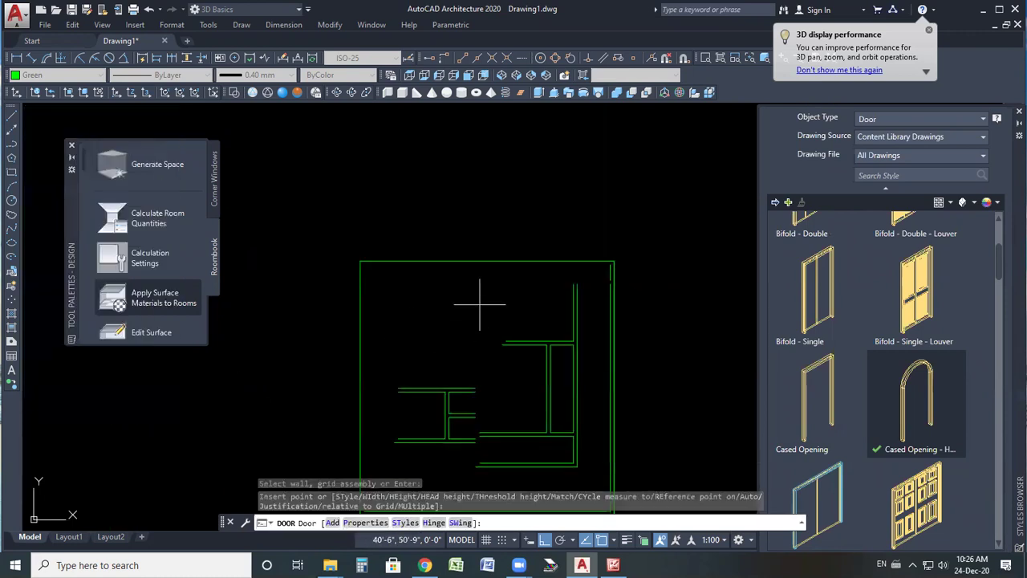
key("ctrl+z")
key("Escape")
key("ctrl+z")
scroll(497, 273, "down", 3)
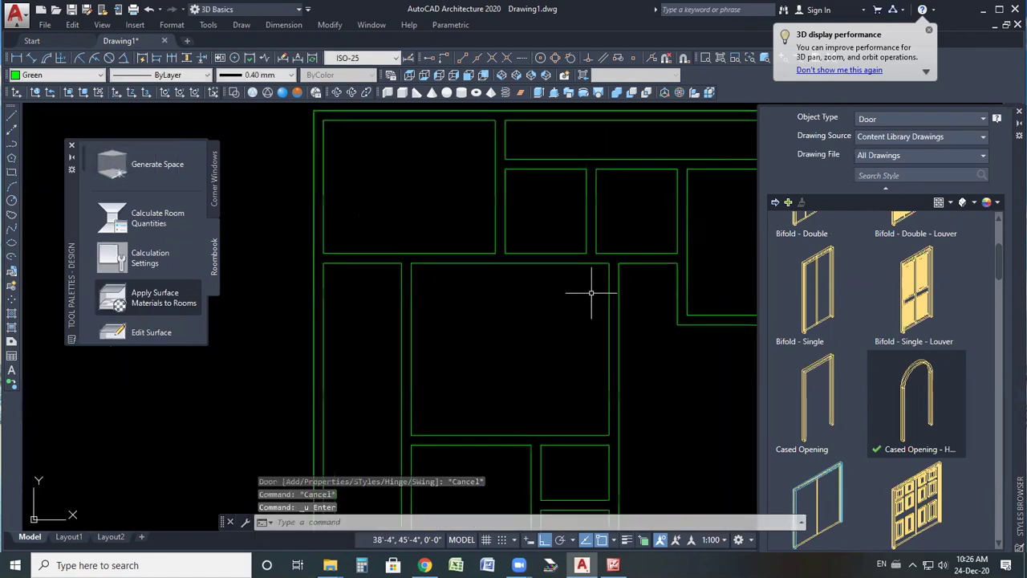
- Close the Styles Browser and start adding a half-round cased opening door 2' wide and 6' high
left_click(1019, 111)
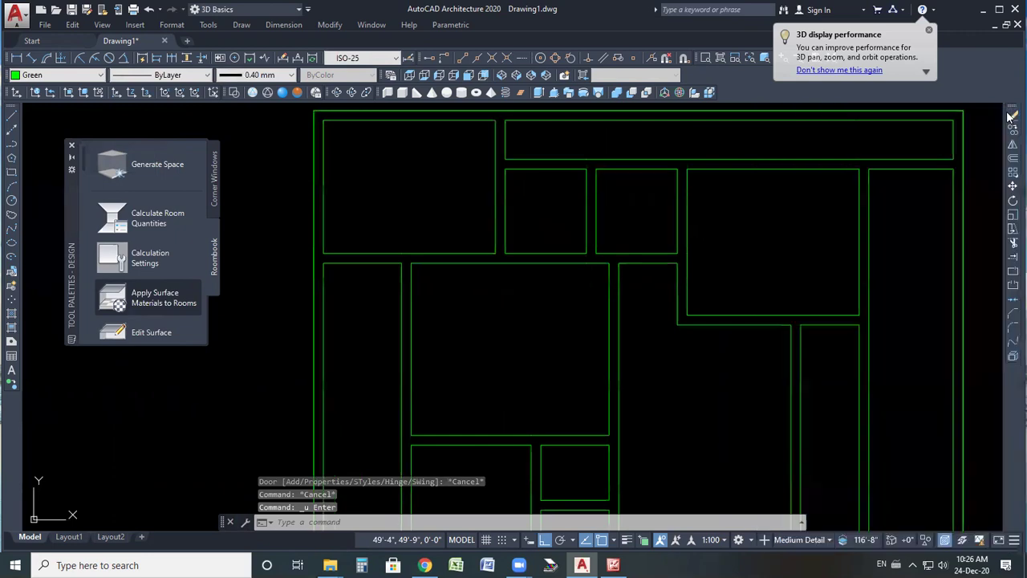
left_click(395, 522)
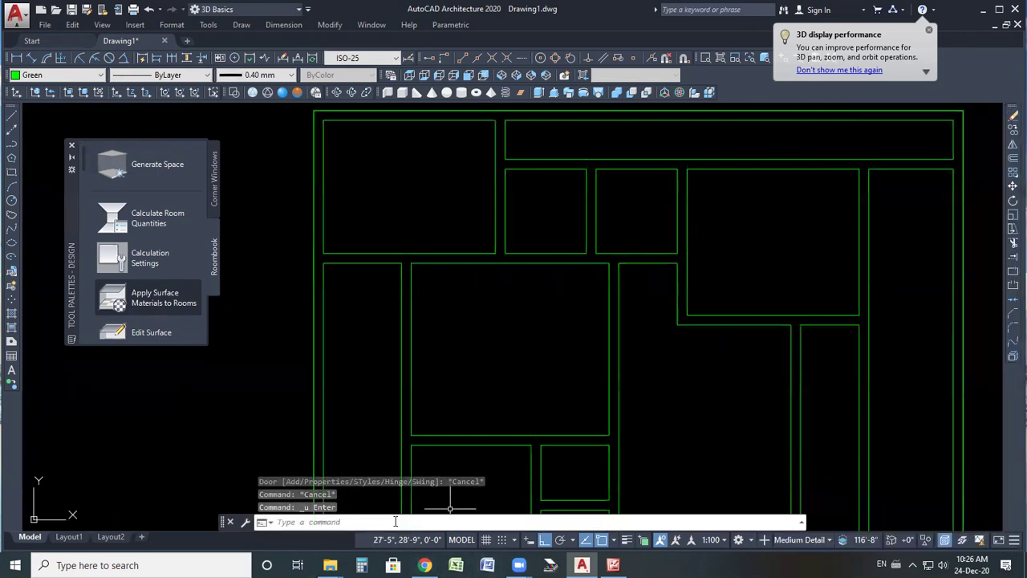
type("DOOR")
key("Return")
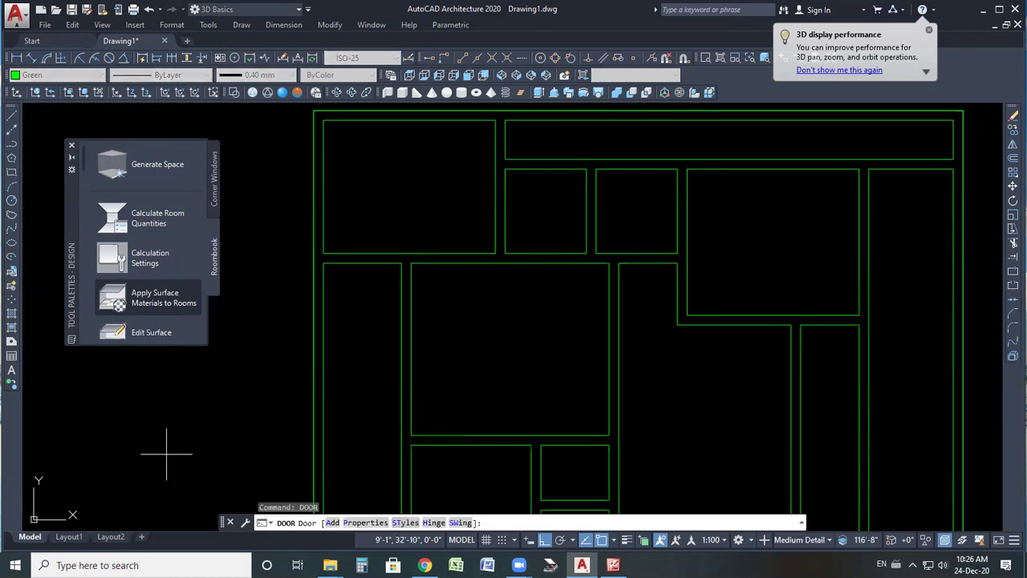
type("A")
key("Return")
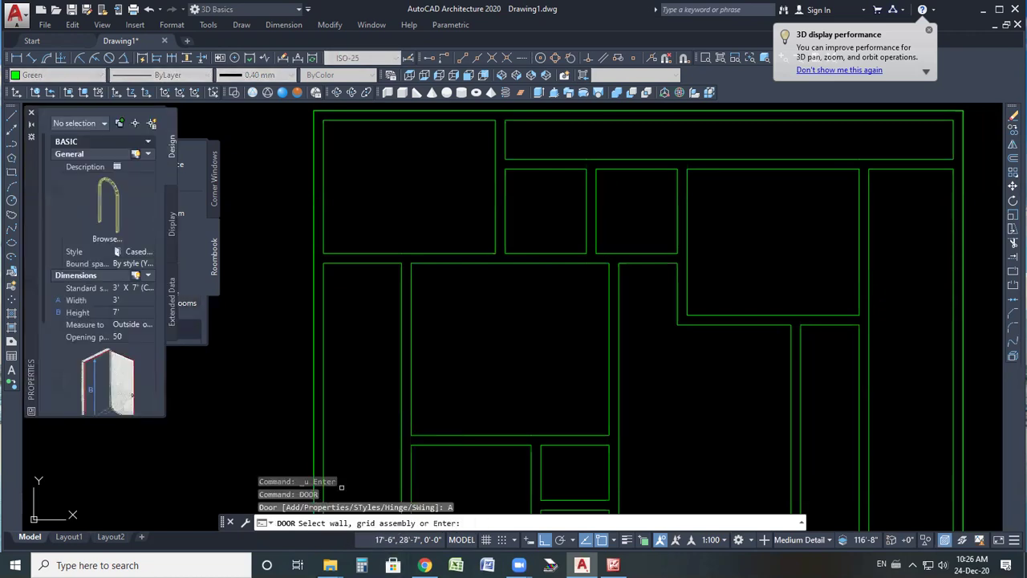
left_click(126, 312)
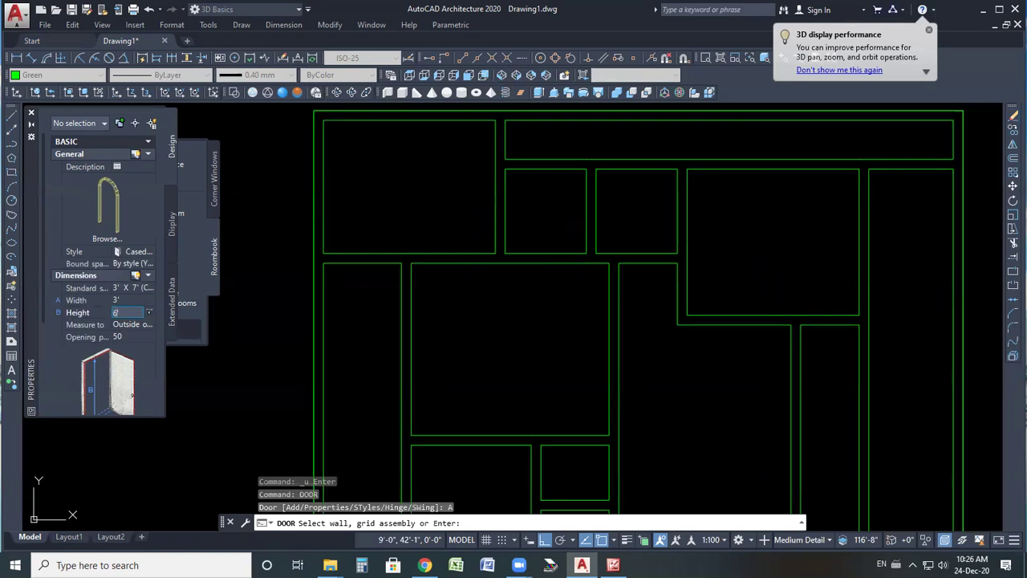
left_click(118, 299)
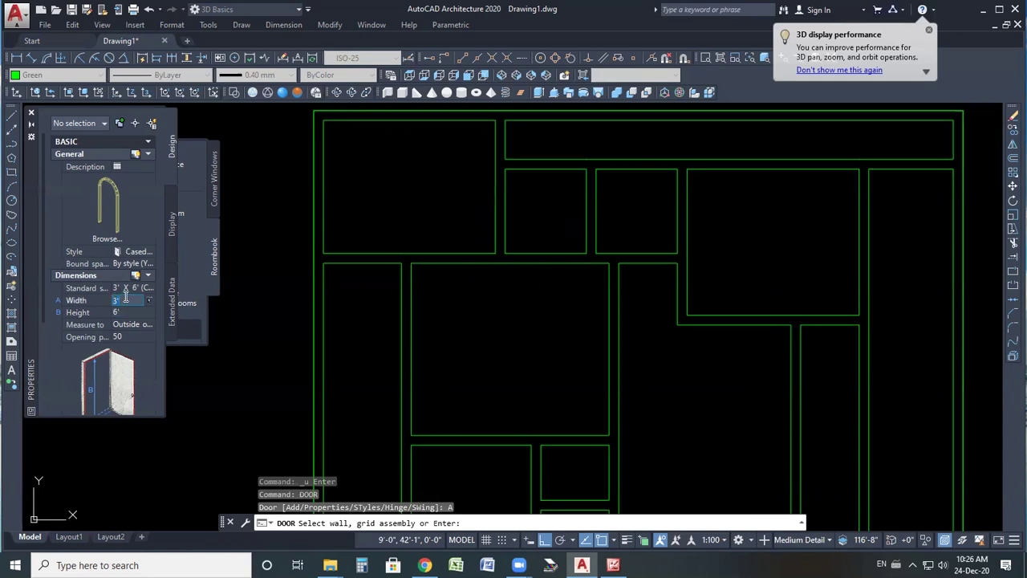
type("2")
key("Return")
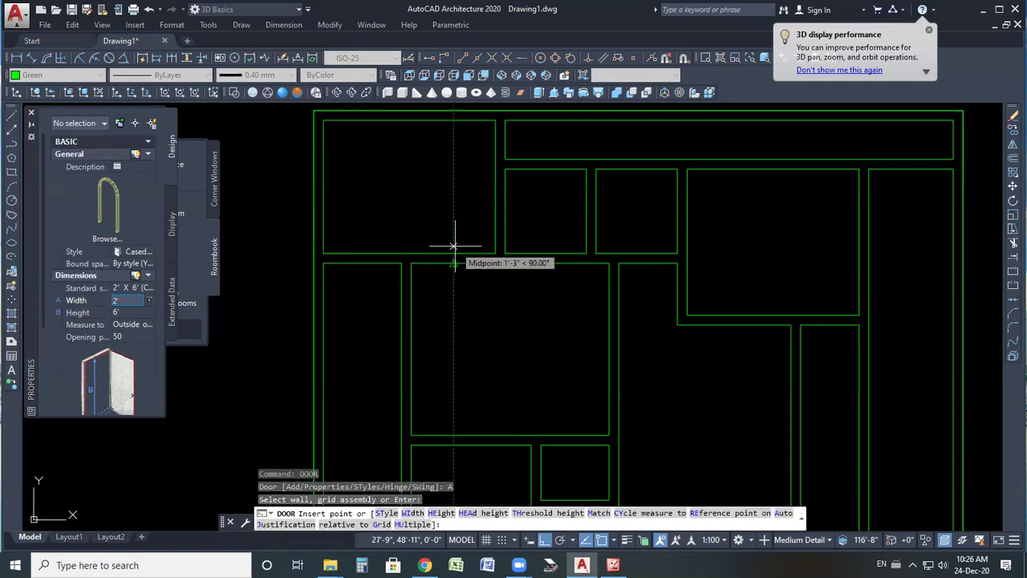
- Set the half-round cased opening's bound spaces option to No
scroll(439, 272, "down", 4)
scroll(458, 281, "up", 4)
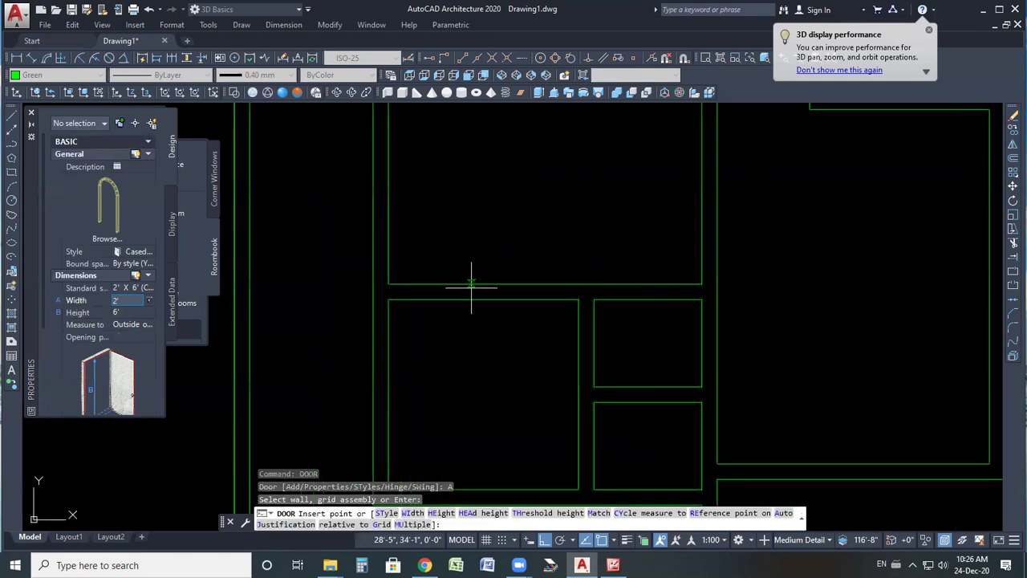
scroll(472, 291, "down", 2)
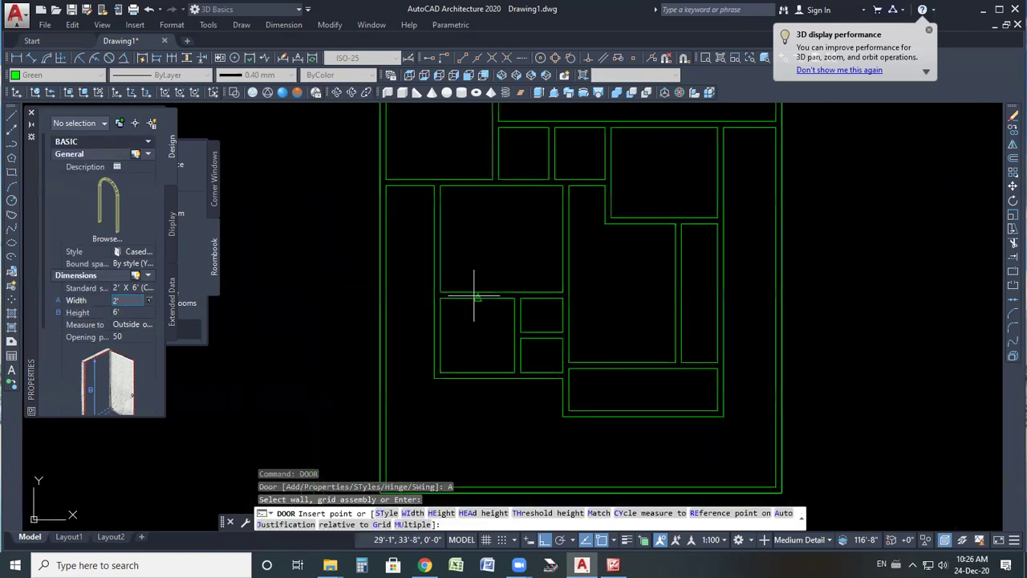
left_click(129, 337)
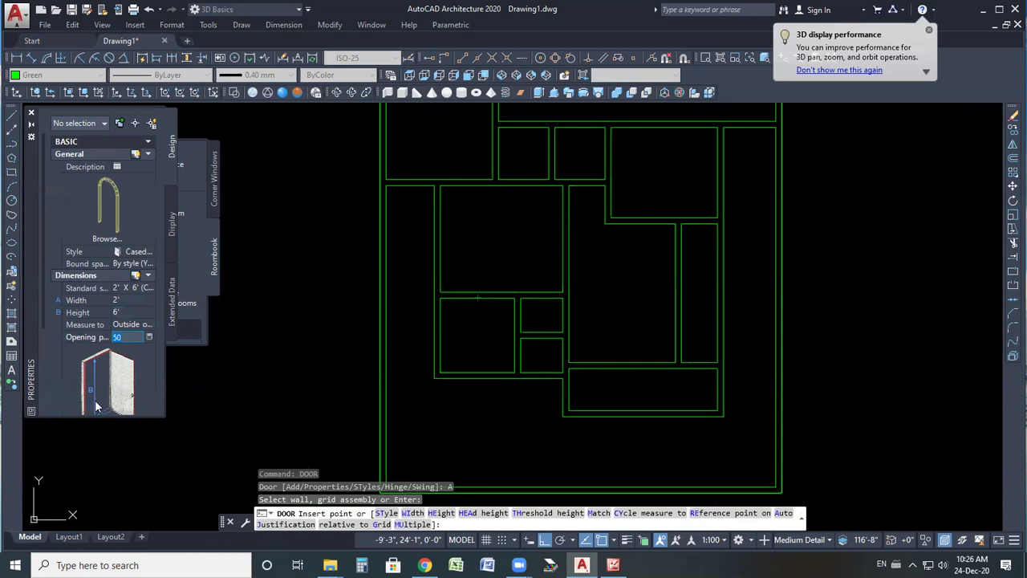
left_click(124, 263)
left_click(131, 264)
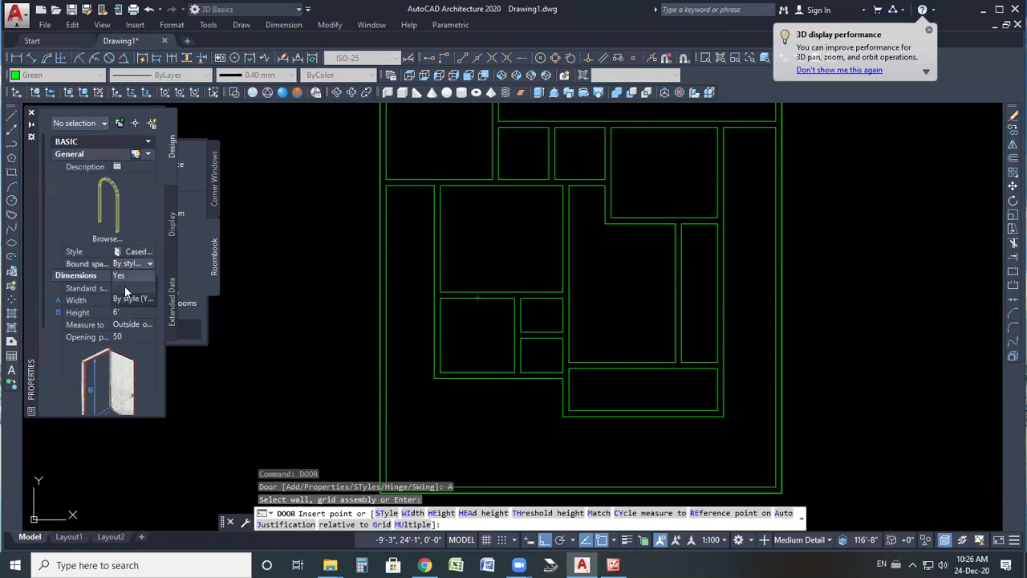
- Place the 2' wide, 6' high cased opening in the wall between the 14'-0"x11'-0" bedroom and the dining area
left_click(491, 221)
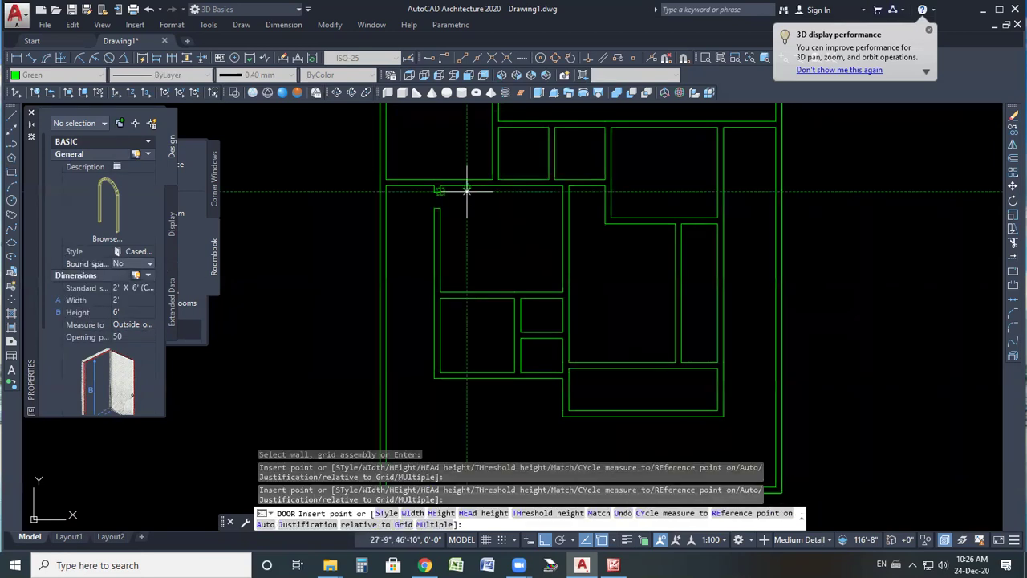
scroll(469, 173, "up", 4)
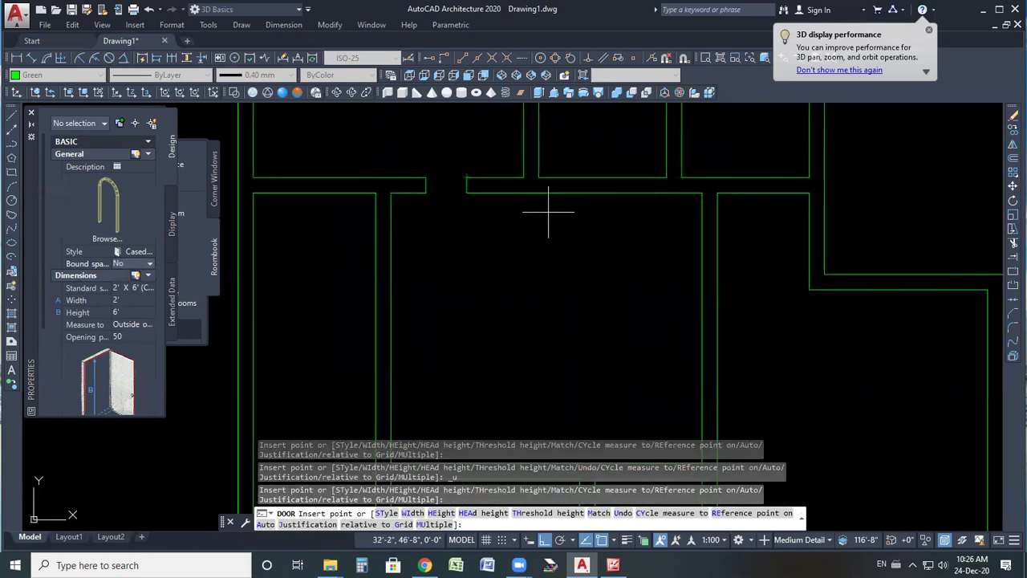
left_click(149, 325)
- Check the reference plan and insert a 2' cased opening at the west end of the drawing room's wall to the verandah
scroll(532, 168, "down", 6)
scroll(536, 291, "up", 5)
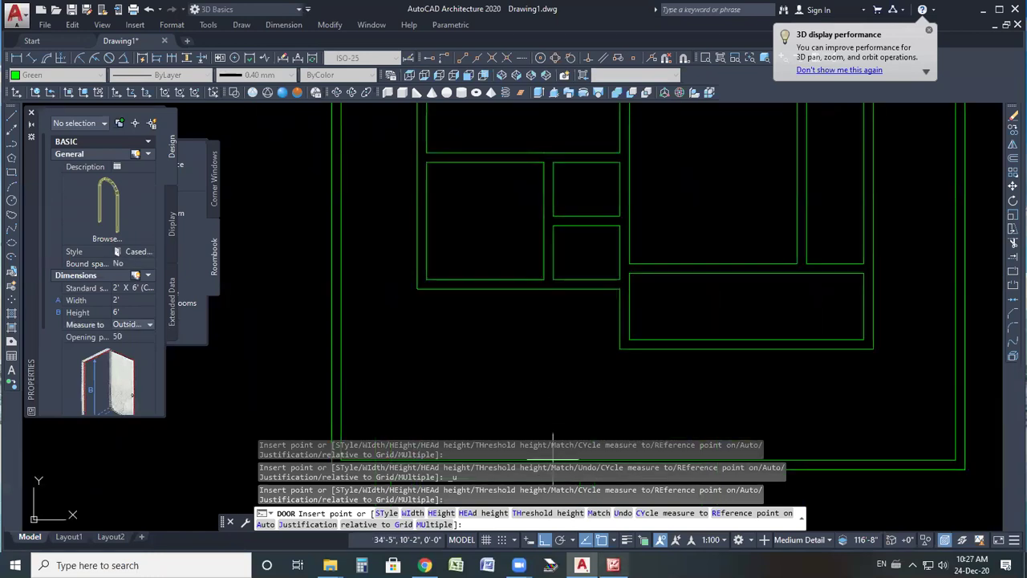
left_click(613, 565)
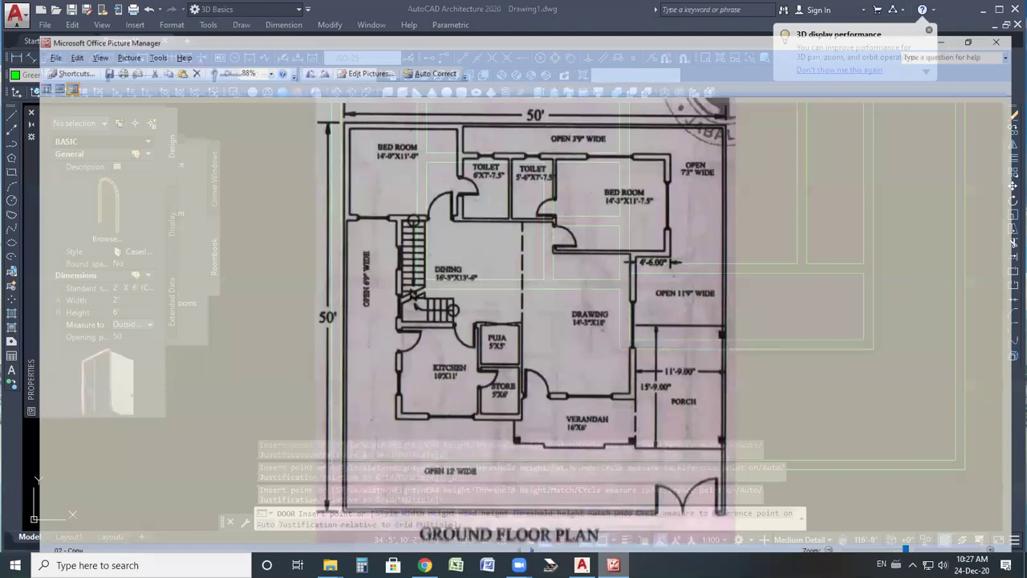
scroll(677, 270, "up", 2)
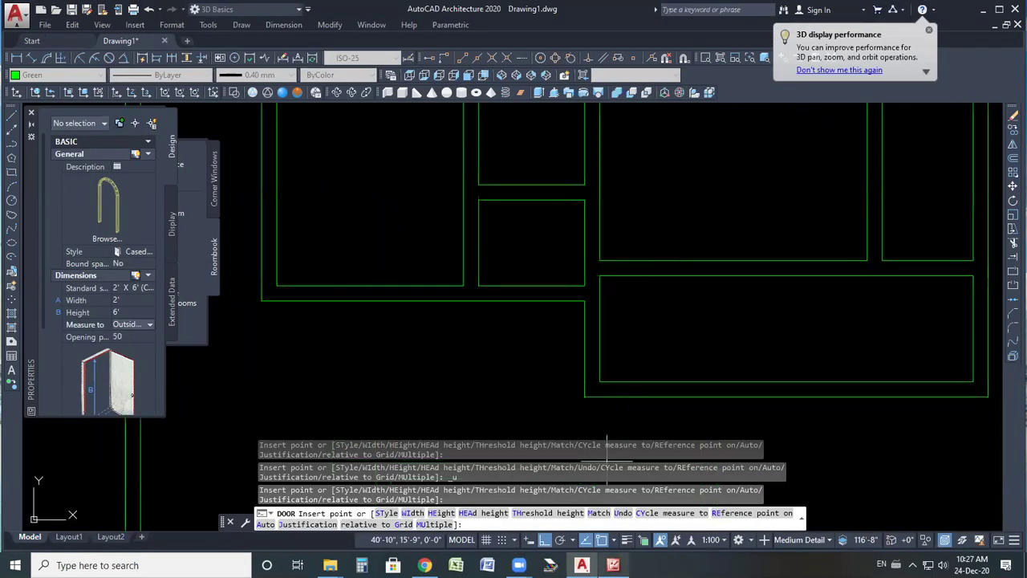
key("alt+Tab")
key("alt+Tab")
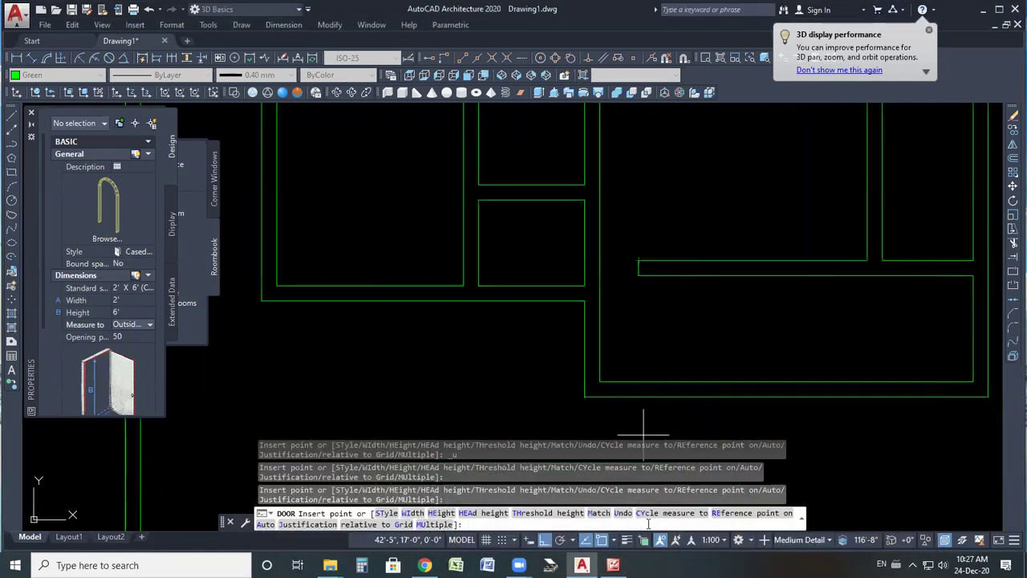
- Following the reference plan, insert a 2' cased opening at the south end of the wall between the 14'-0"x11'-0" bedroom and its toilet
key("alt+Tab")
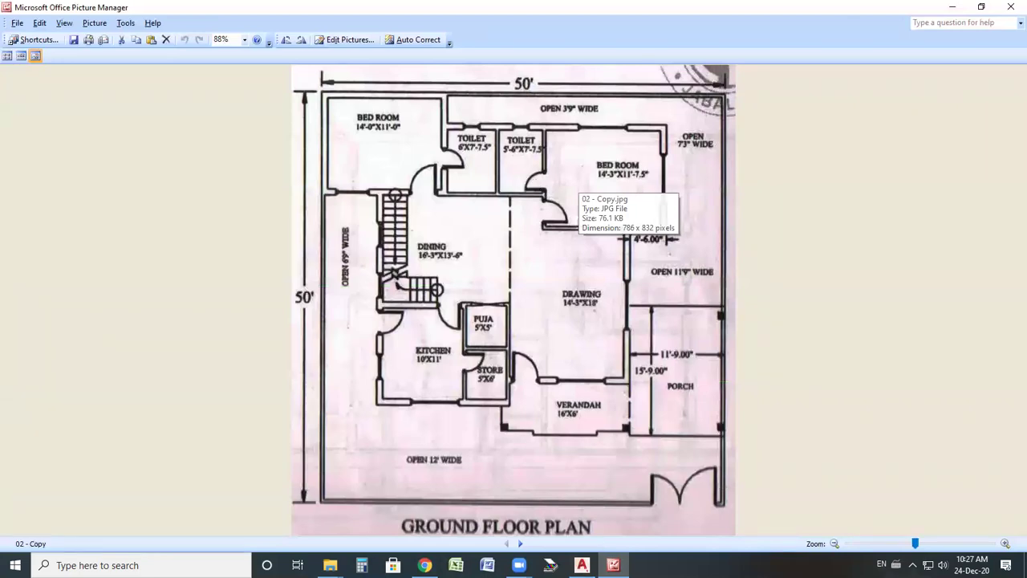
key("alt+Tab")
scroll(597, 350, "down", 3)
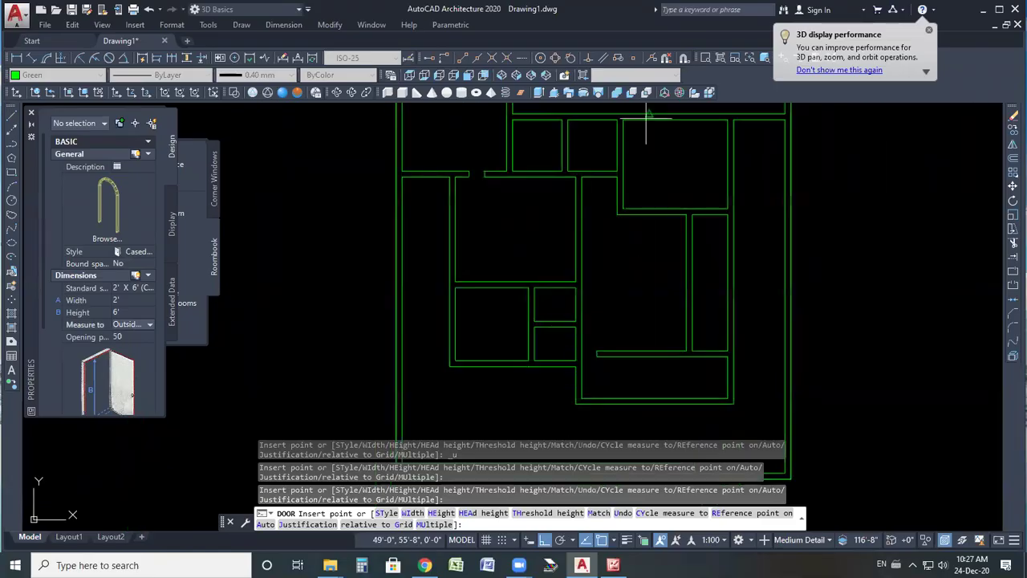
scroll(646, 118, "up", 3)
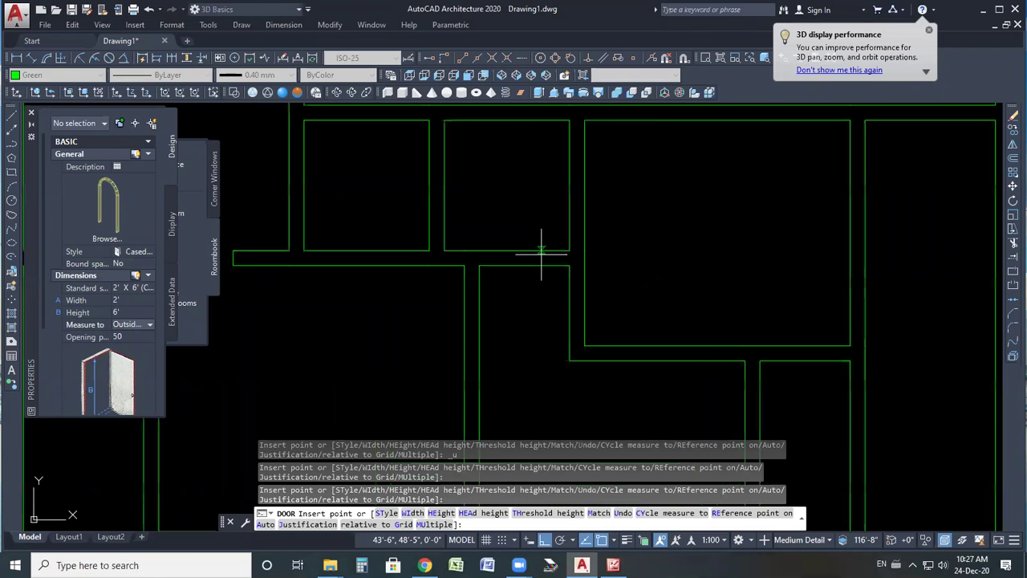
key("alt+Tab")
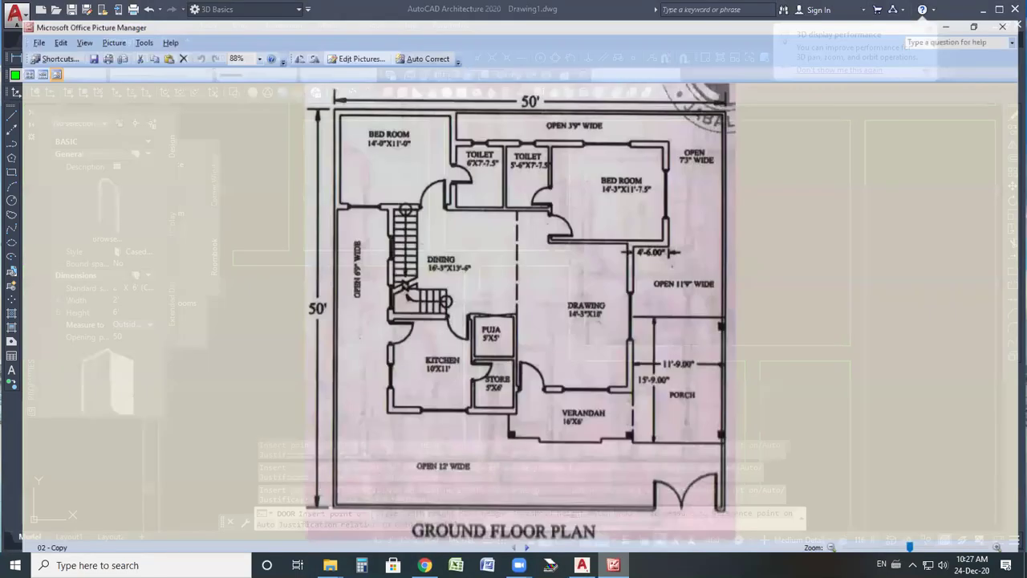
key("alt+Tab")
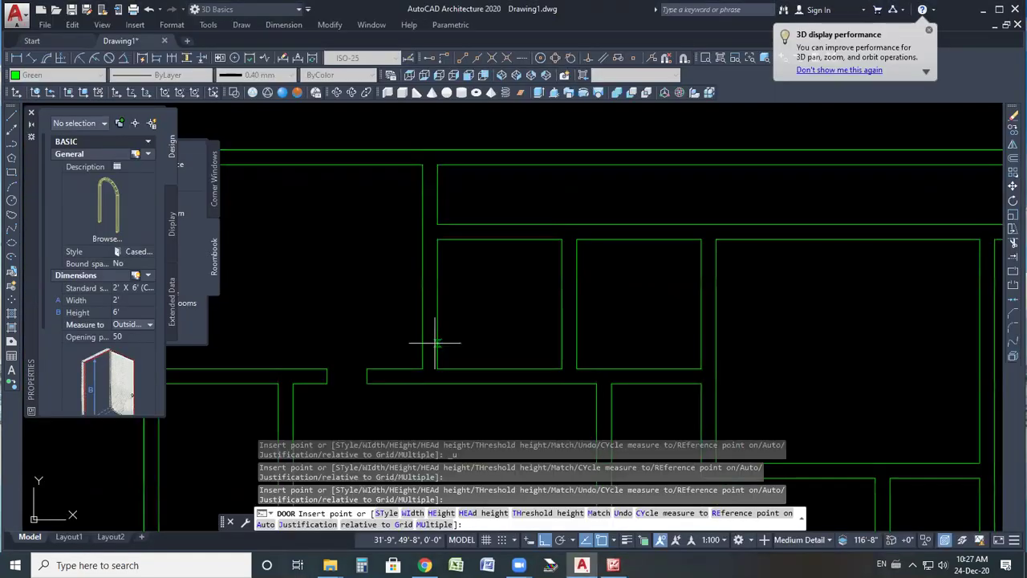
scroll(506, 327, "down", 2)
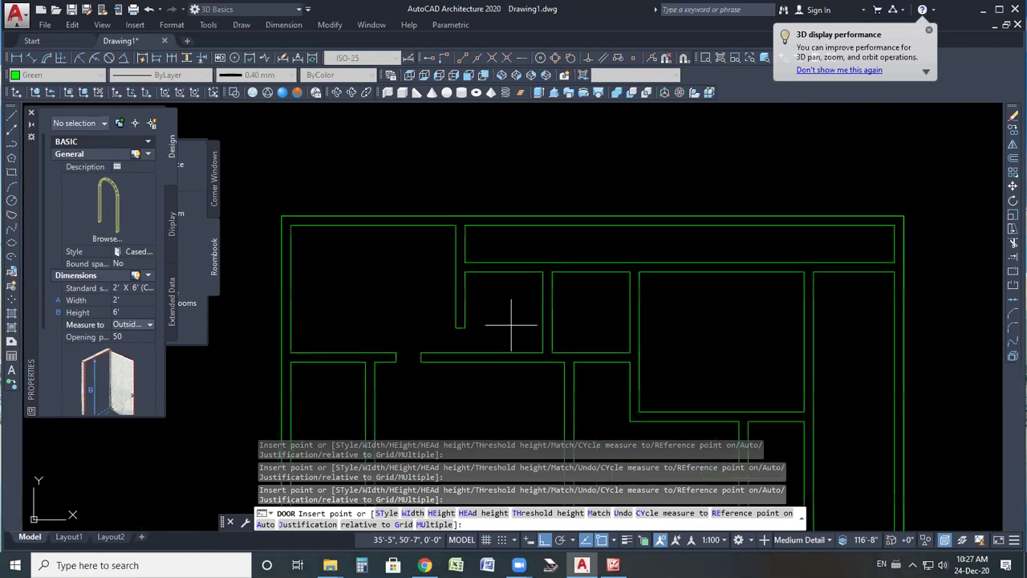
- Check the reference plan and insert a 2' cased opening at the south end of the wall between the second toilet and the 14'-3" bedroom
key("alt+Tab")
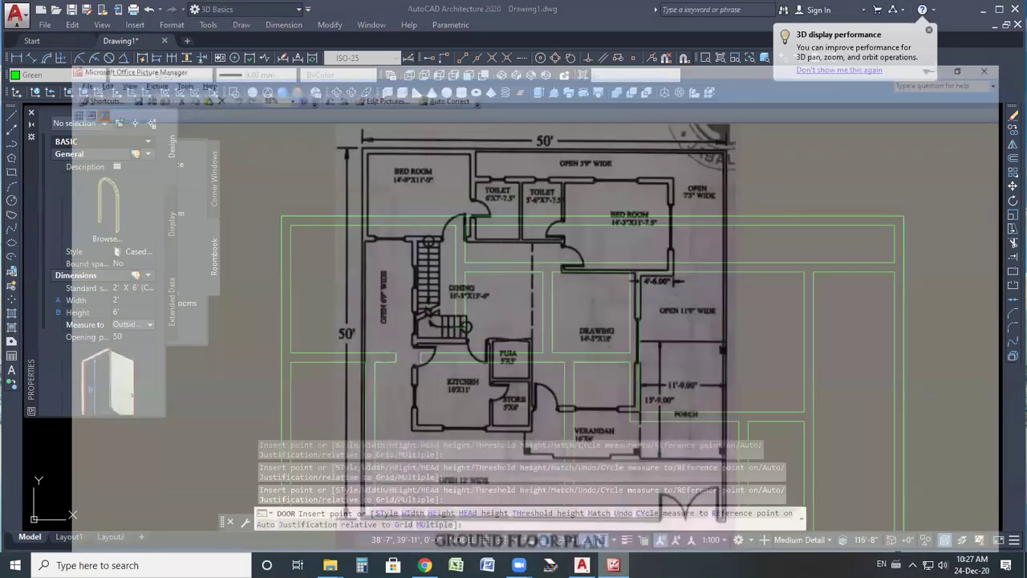
key("alt+Tab")
scroll(562, 320, "up", 2)
scroll(594, 281, "up", 2)
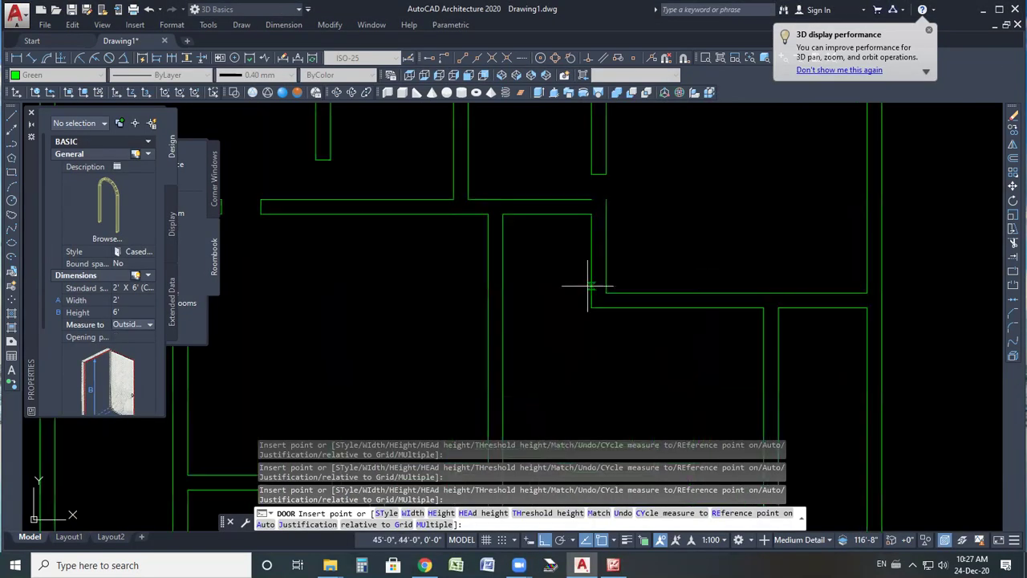
- Check the reference plan and insert a 2' cased opening in the 14'-3" bedroom's short west wall just south of the toilet
key("alt+Tab")
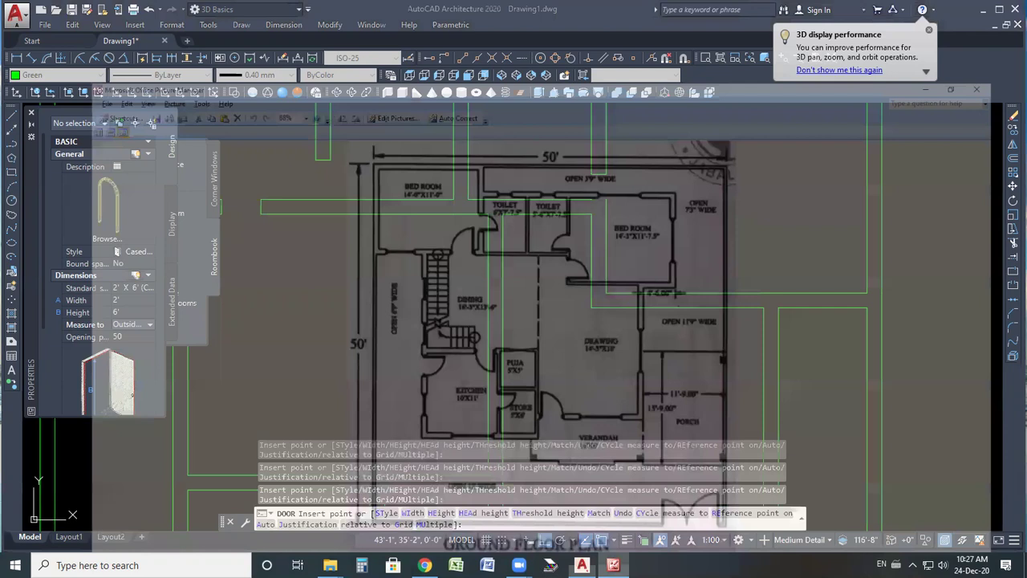
key("alt+Tab")
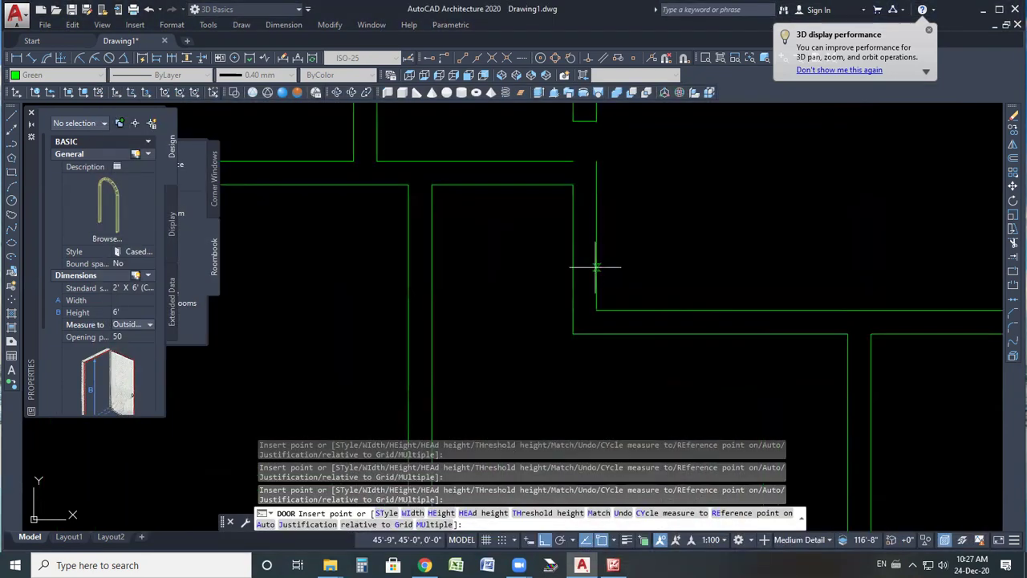
scroll(588, 277, "down", 1)
scroll(583, 283, "down", 3)
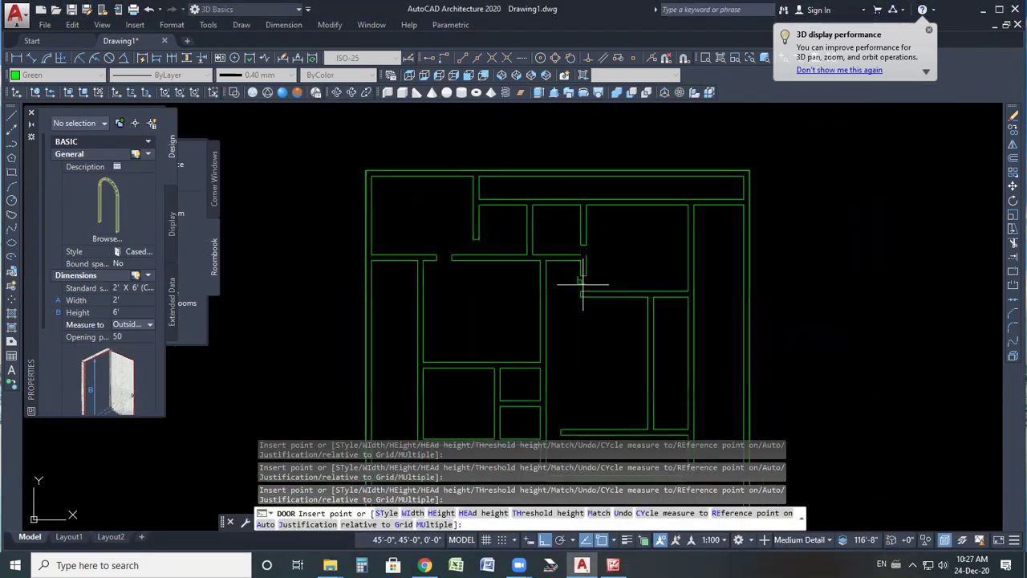
- Check the reference ground floor plan image and insert a cased door opening in the wall between the kitchen and the store
mouse_move(613, 565)
left_click(614, 514)
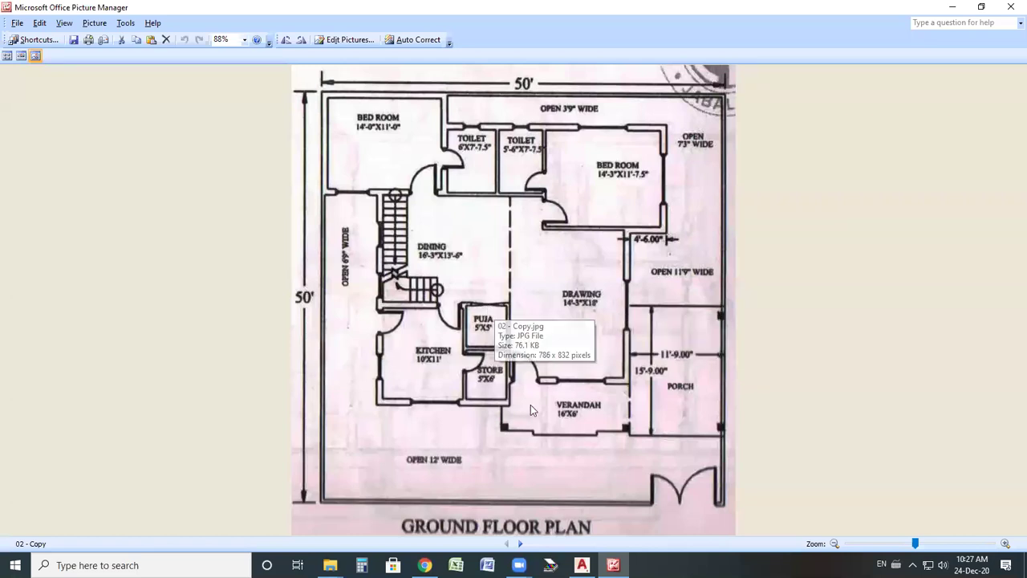
left_click(582, 565)
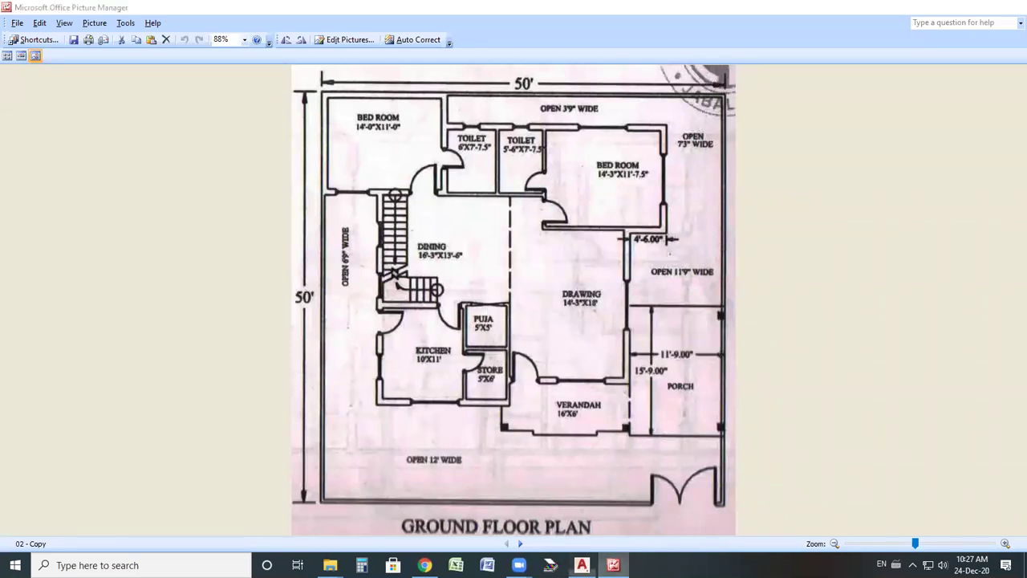
scroll(586, 184, "down", 1)
scroll(514, 321, "up", 4)
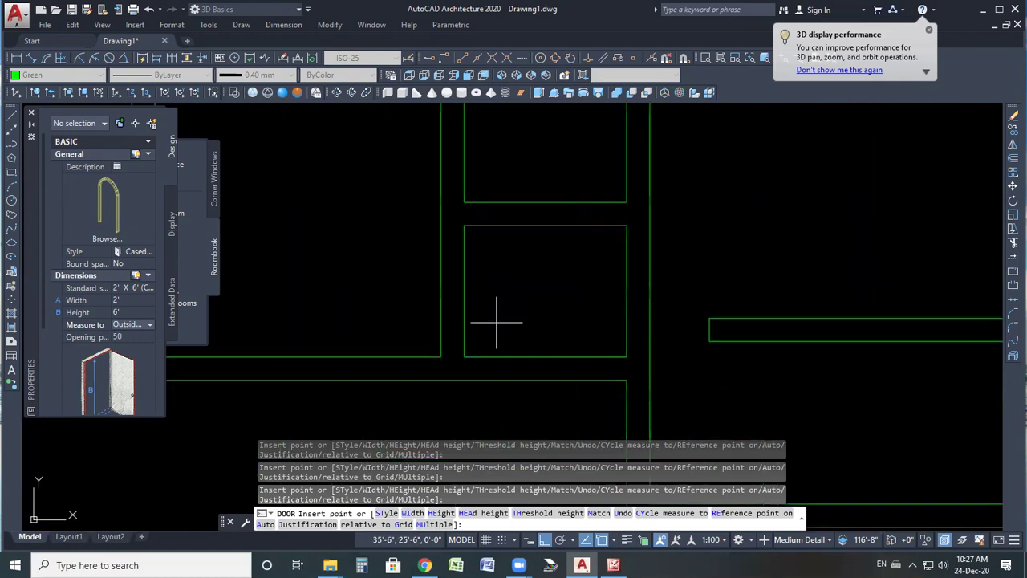
left_click(464, 318)
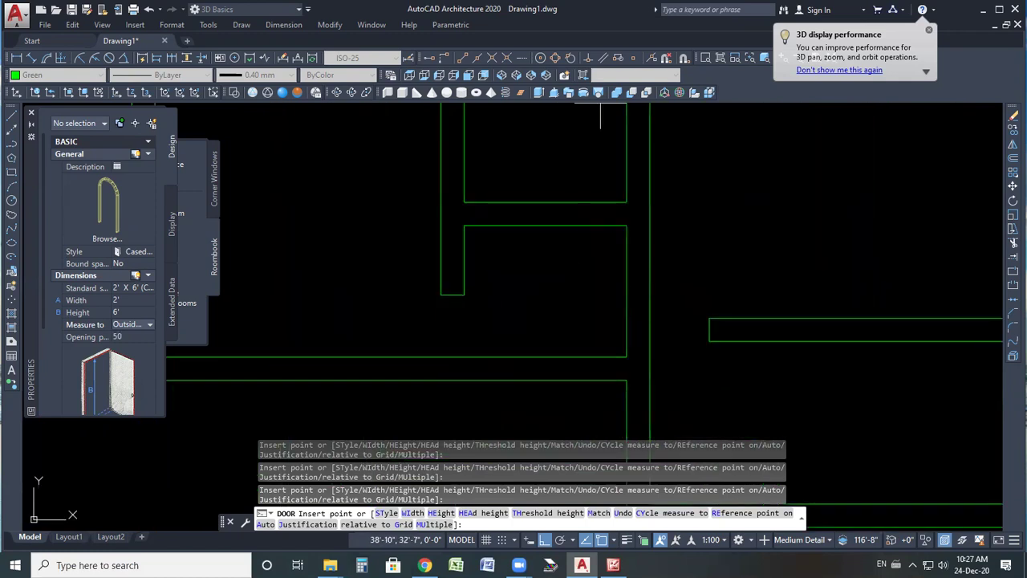
- Following the reference plan, insert a cased door opening in the wall between the dining room and the kitchen, and end door insertion
key("alt+Tab")
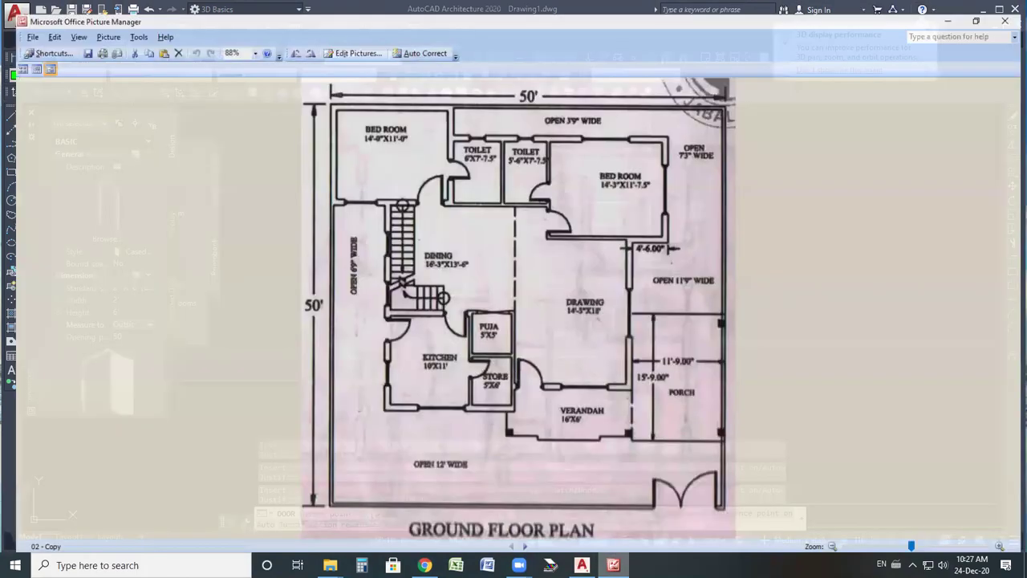
key("alt+Tab")
scroll(540, 268, "down", 3)
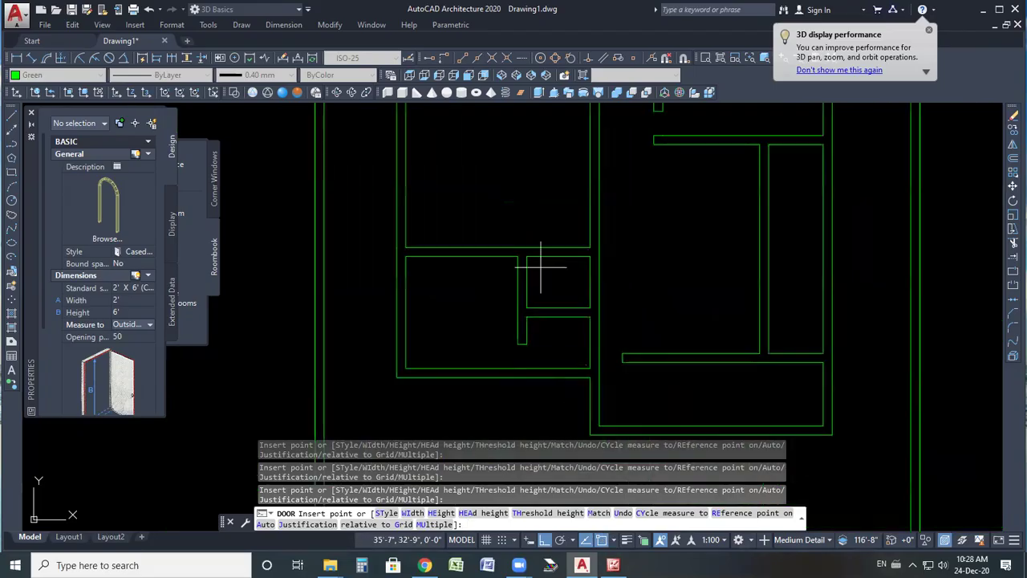
key("alt+Tab")
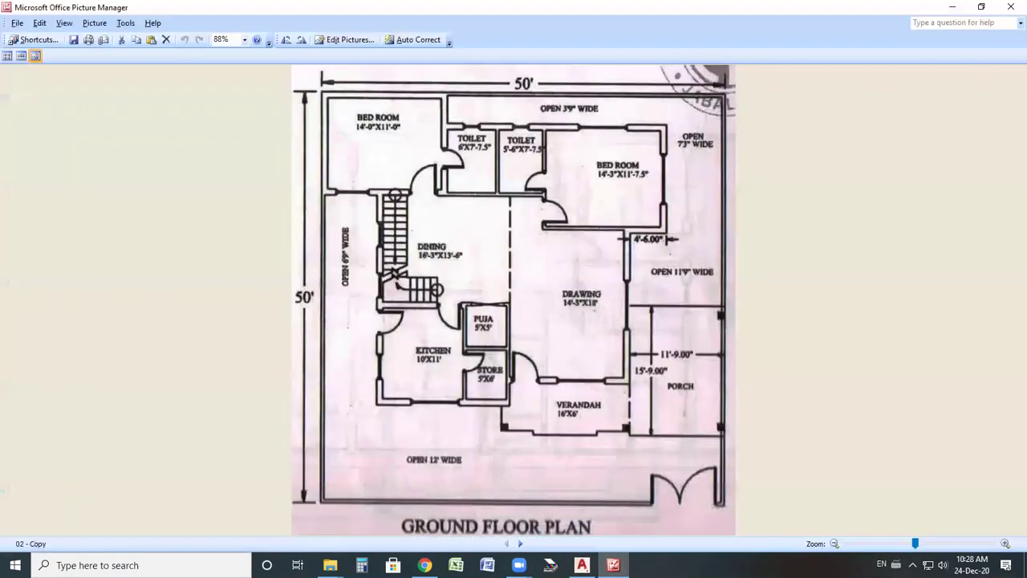
key("alt+Tab")
scroll(488, 252, "up", 2)
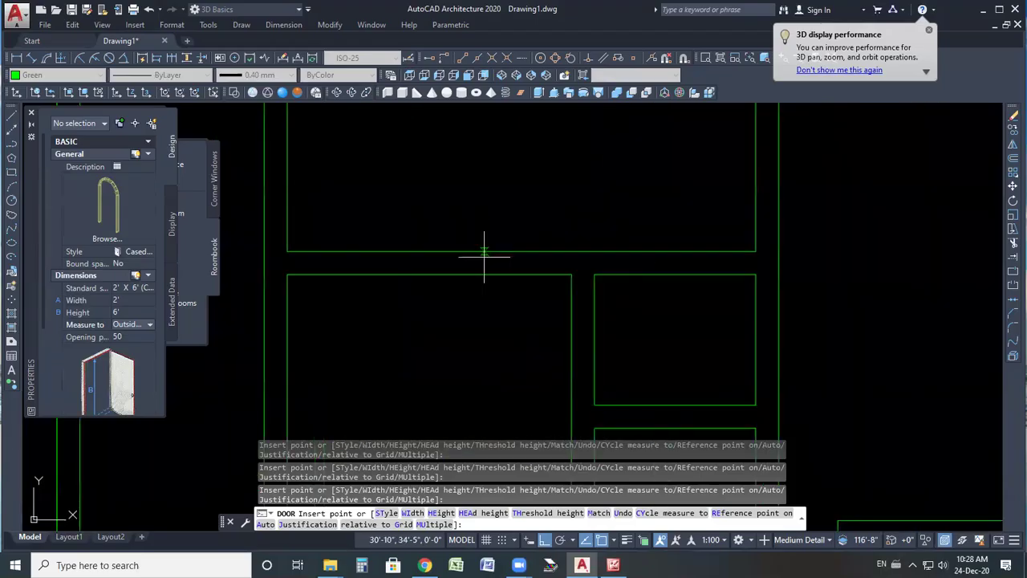
scroll(545, 234, "down", 3)
scroll(553, 230, "up", 2)
scroll(554, 227, "up", 1)
scroll(534, 245, "down", 1)
scroll(521, 261, "down", 1)
scroll(561, 289, "up", 1)
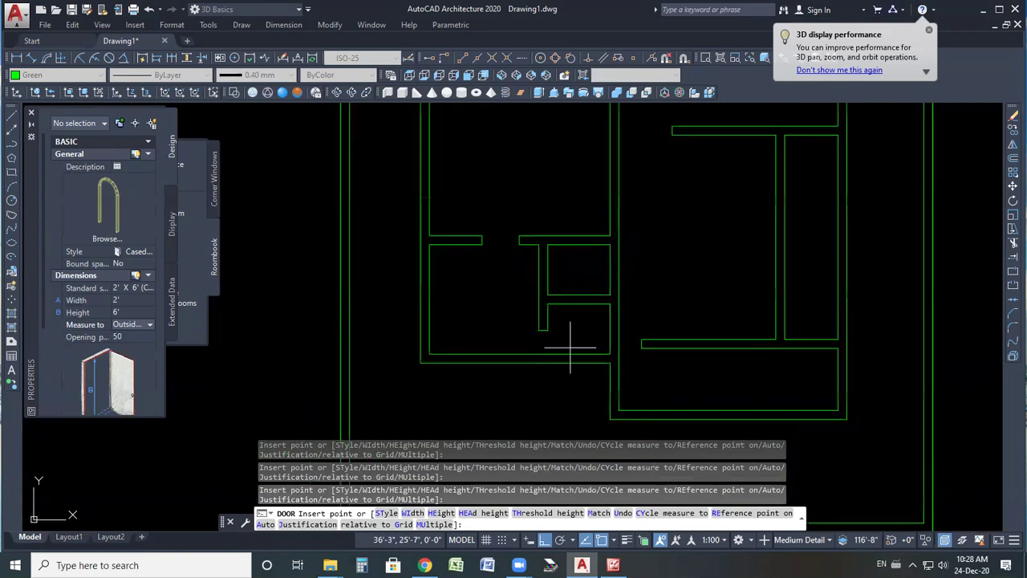
scroll(546, 349, "down", 1)
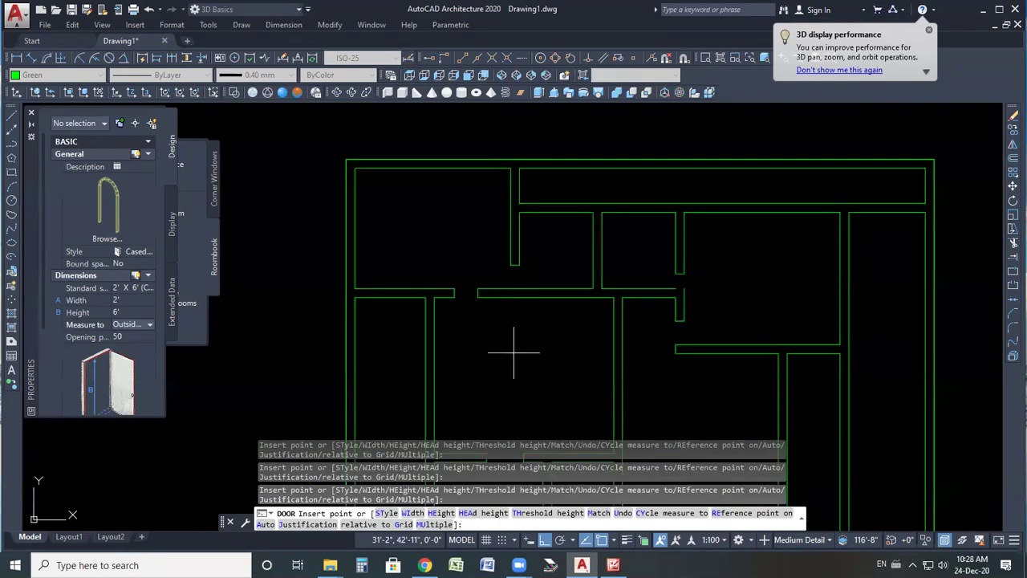
scroll(728, 347, "up", 3)
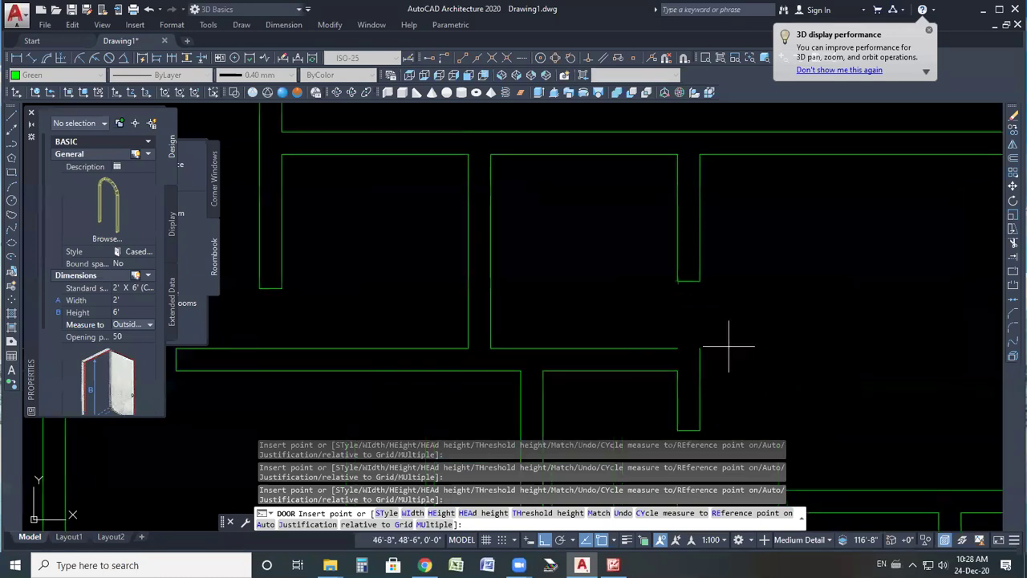
key("Escape")
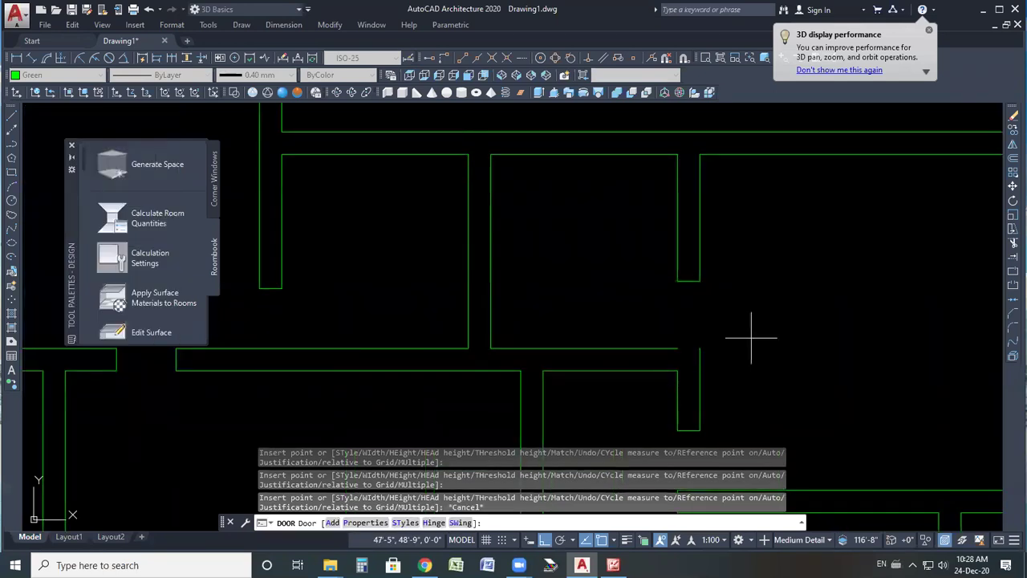
key("Escape")
key("Escape")
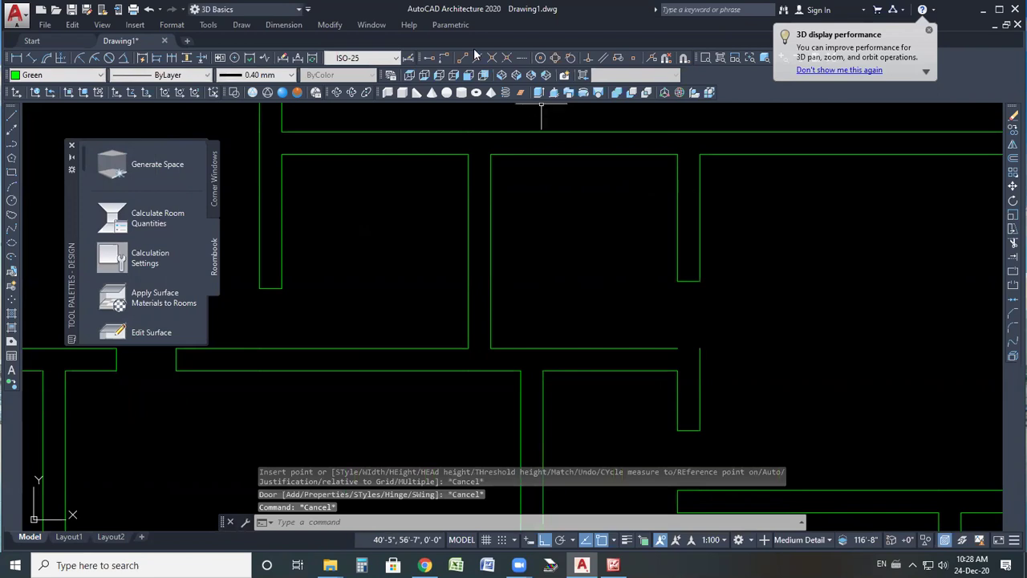
- Show the model in SW Isometric view with the Conceptual visual style and inspect the door openings in the walls
left_click(501, 76)
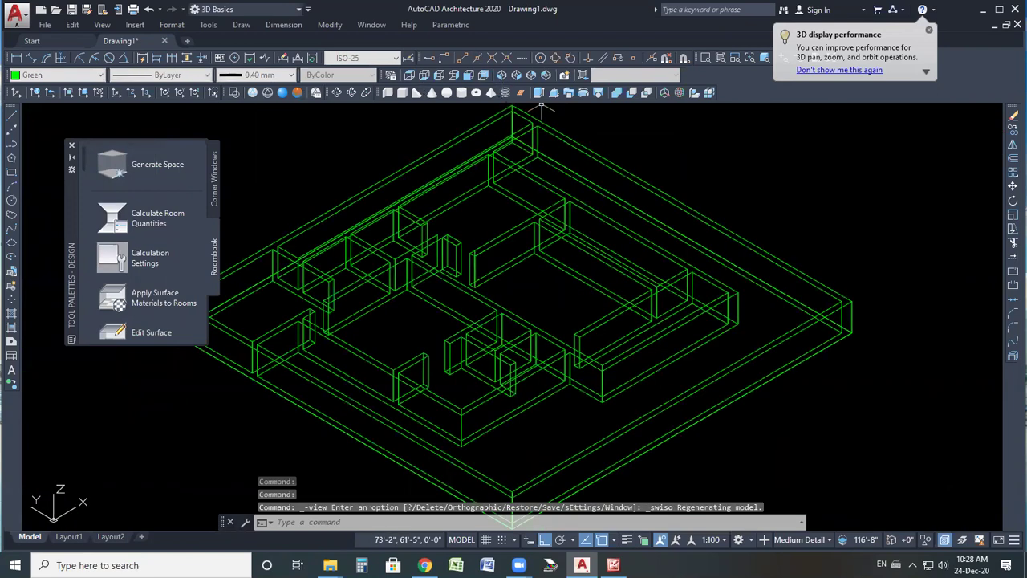
left_click(538, 92)
scroll(483, 255, "up", 5)
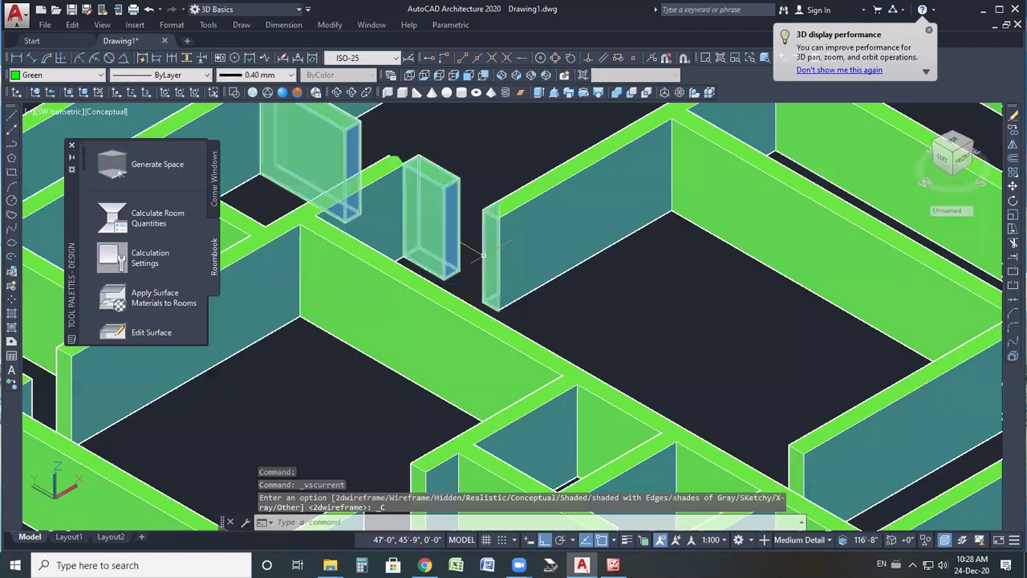
scroll(454, 348, "down", 3)
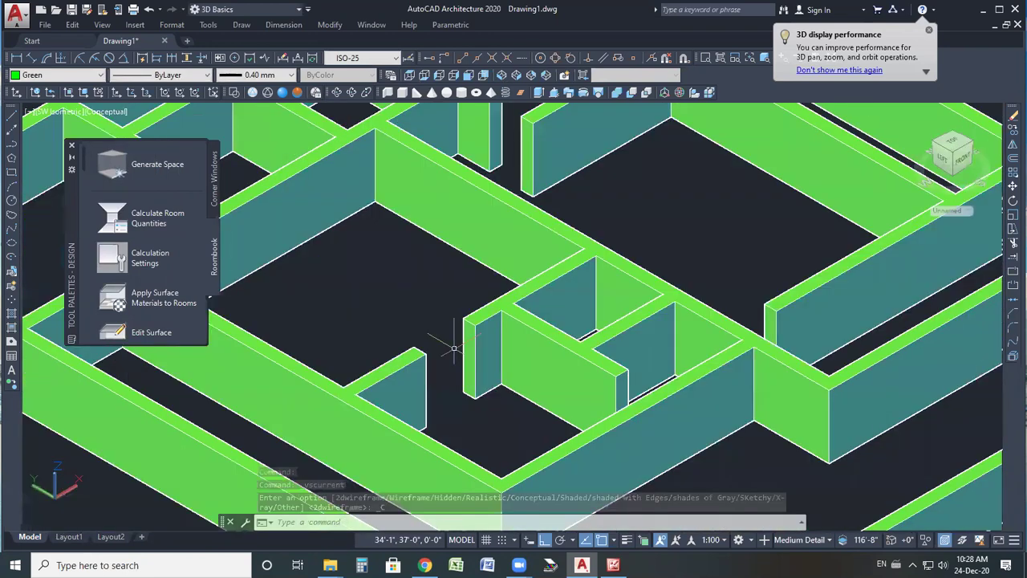
scroll(563, 223, "down", 2)
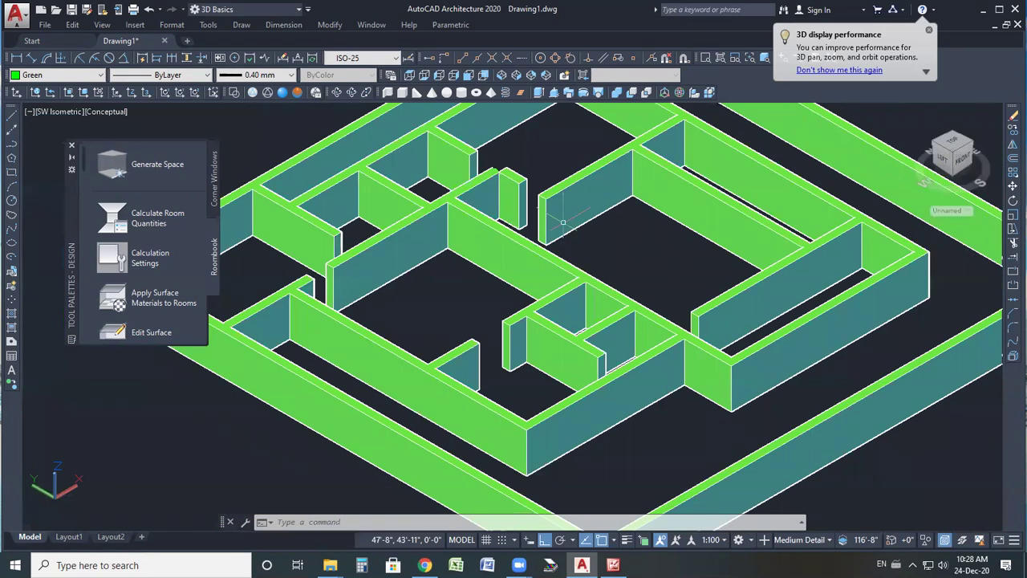
scroll(454, 270, "down", 2)
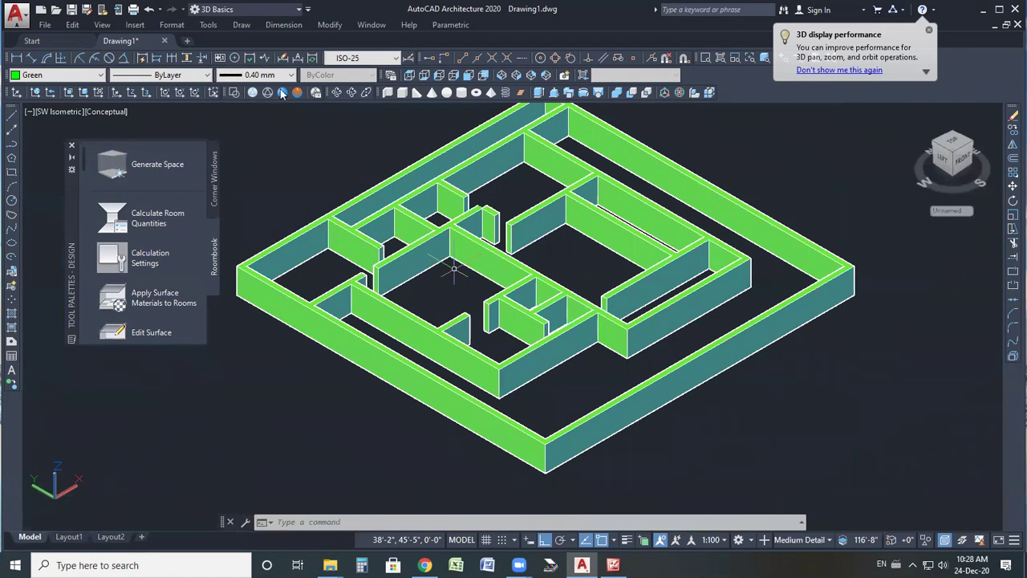
- Preview the walls in the Realistic visual style, zoom in on the door openings, and return to the Conceptual style
left_click(282, 93)
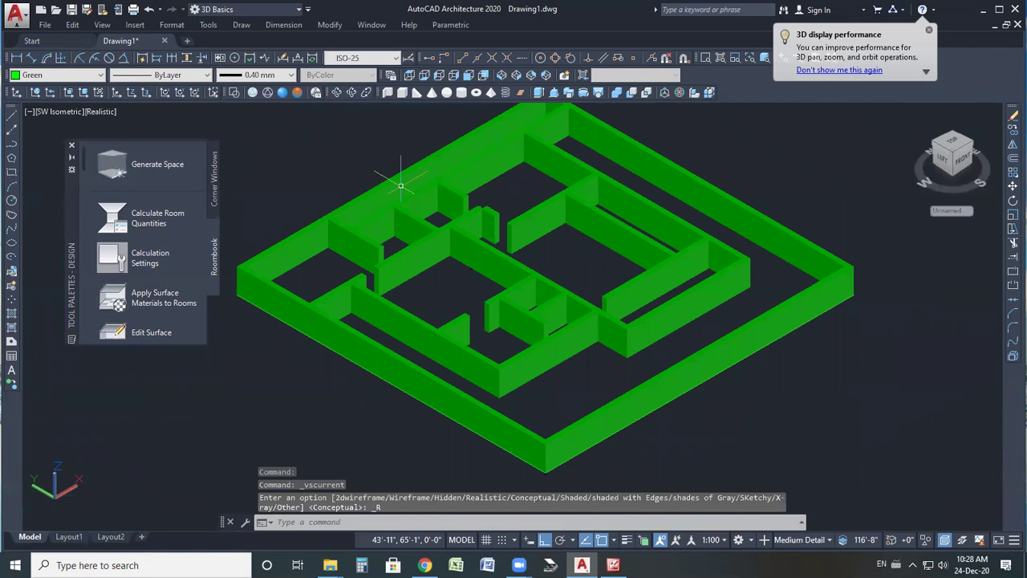
scroll(521, 215, "up", 4)
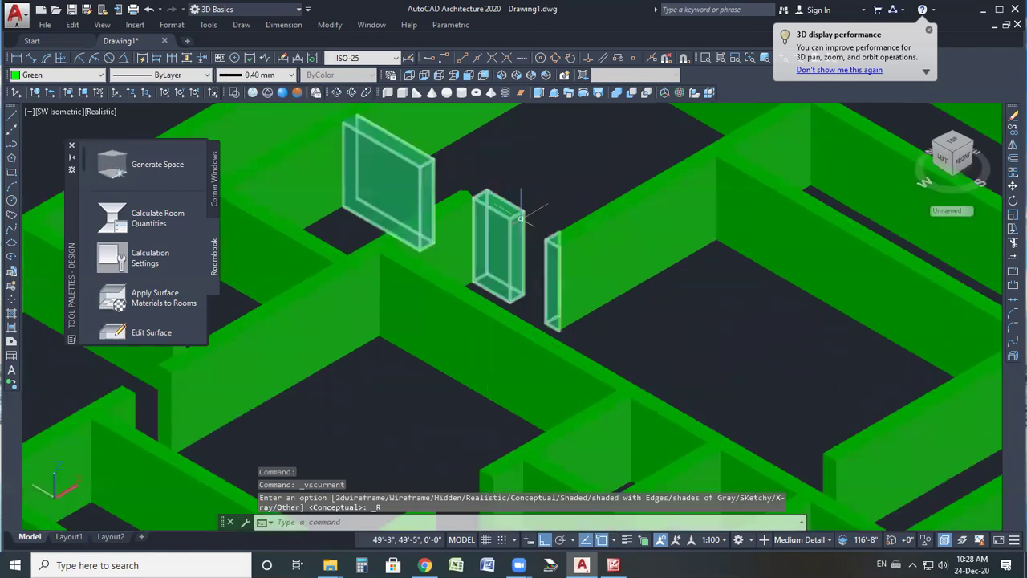
left_click(297, 93)
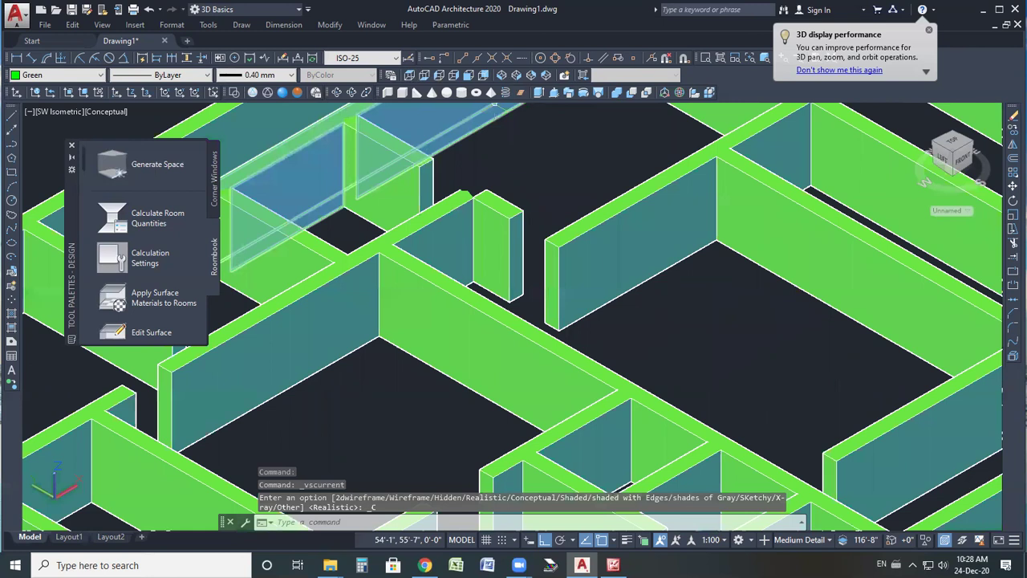
- Return to the top view and start adding a window with a width of 3' and a height of 4'
left_click(409, 74)
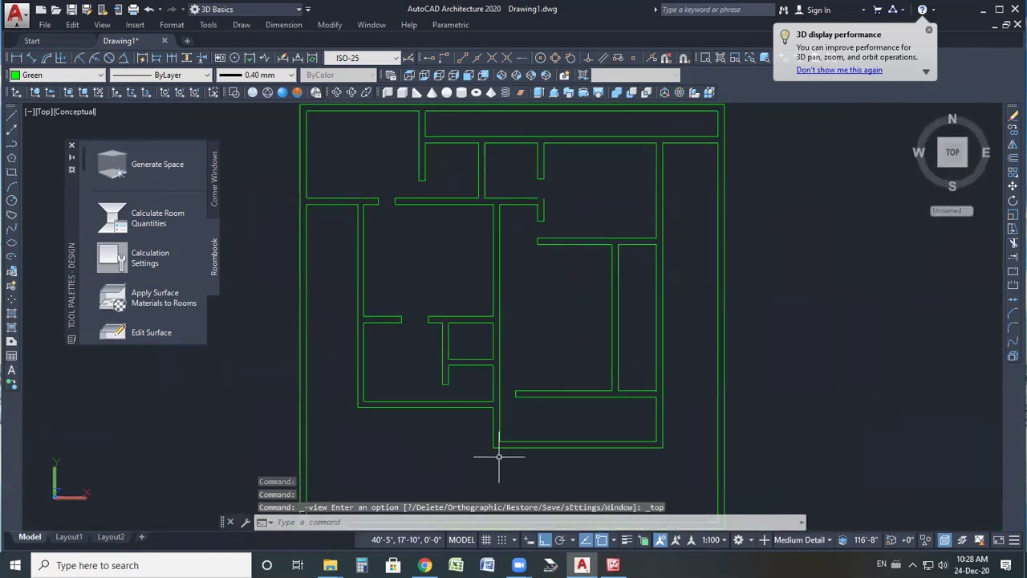
left_click(373, 521)
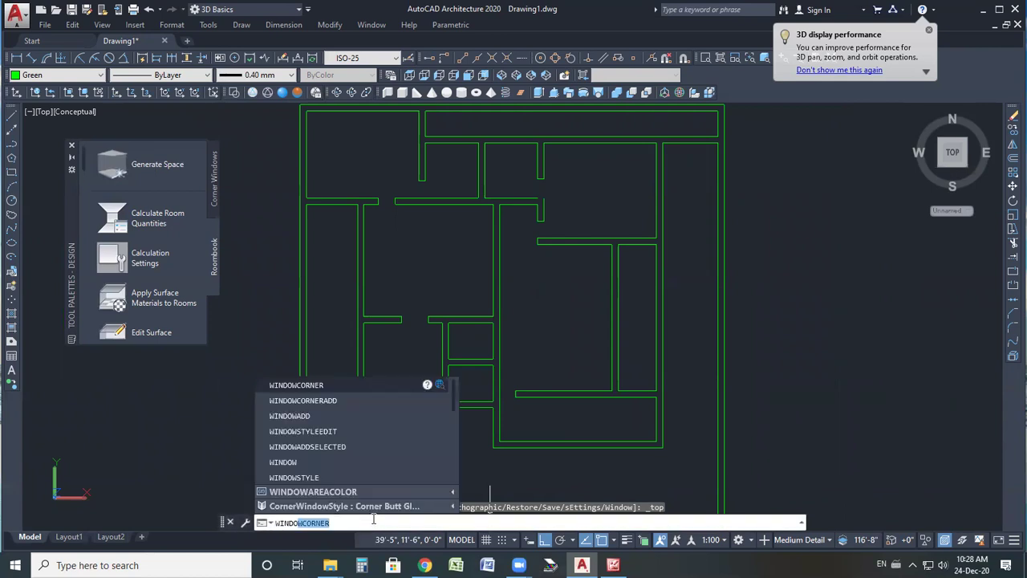
key("BackSpace")
type("W")
key("Return")
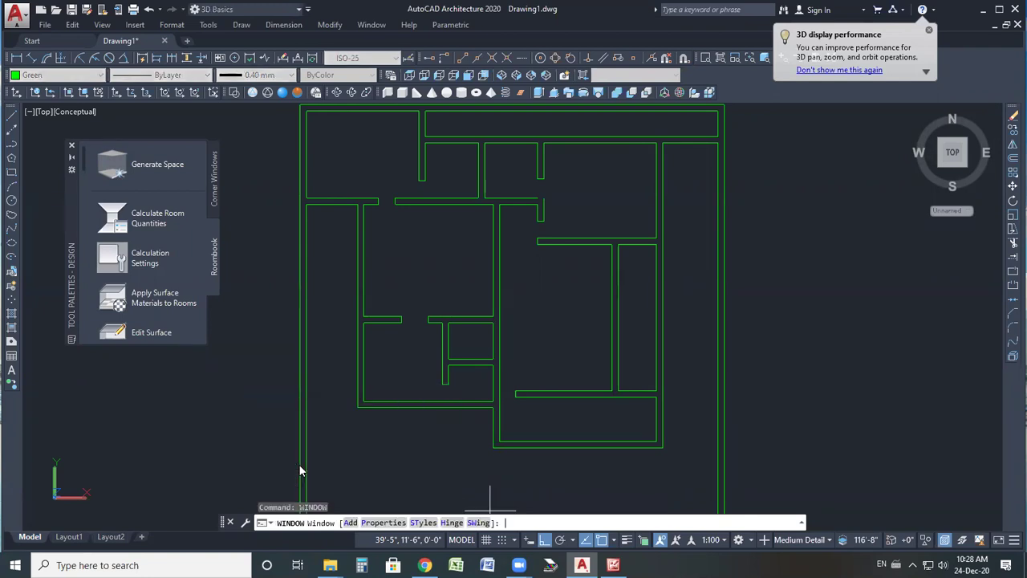
type("A")
key("Return")
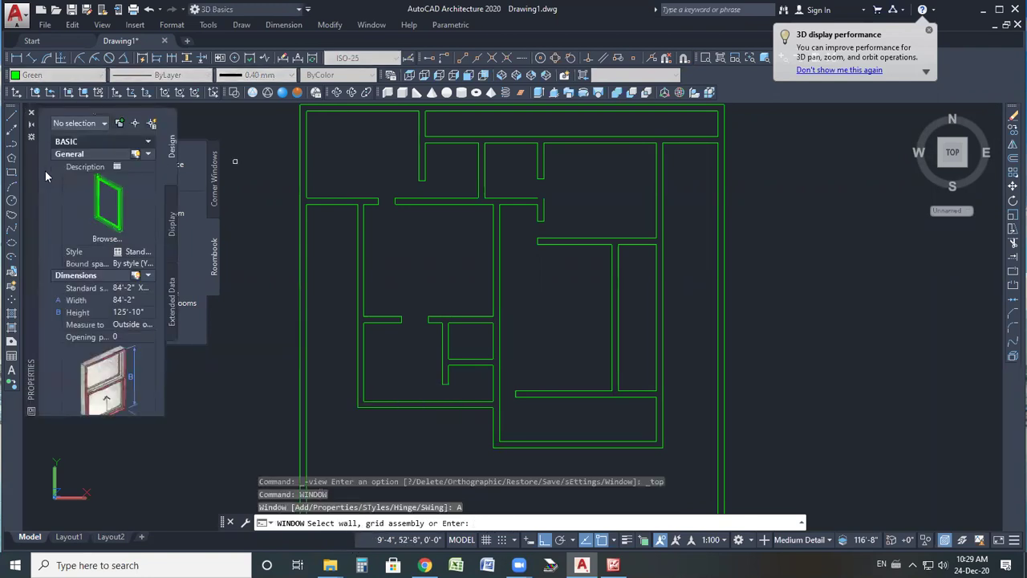
left_click(122, 301)
type("3")
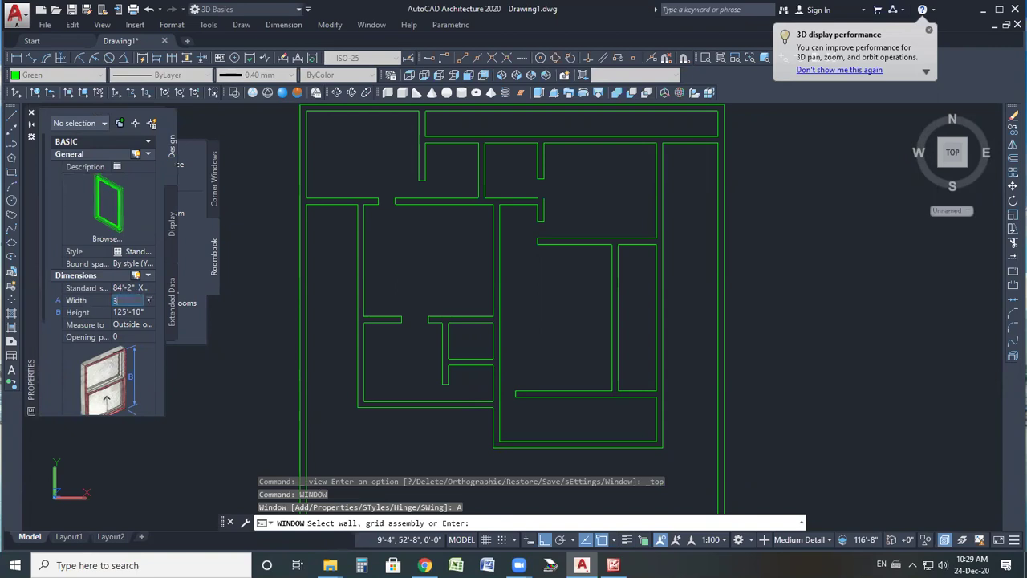
type("'")
left_click(142, 312)
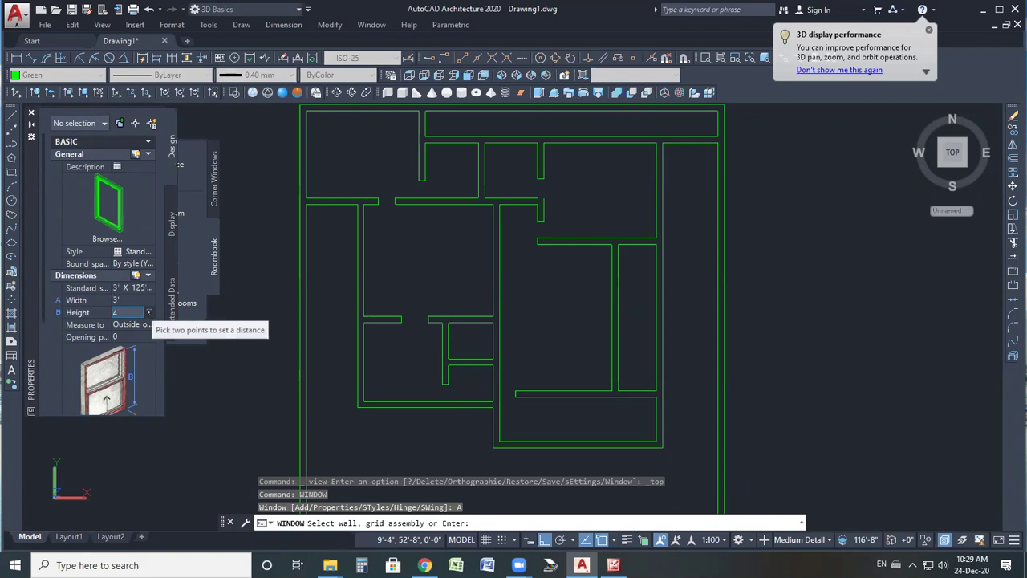
key("Return")
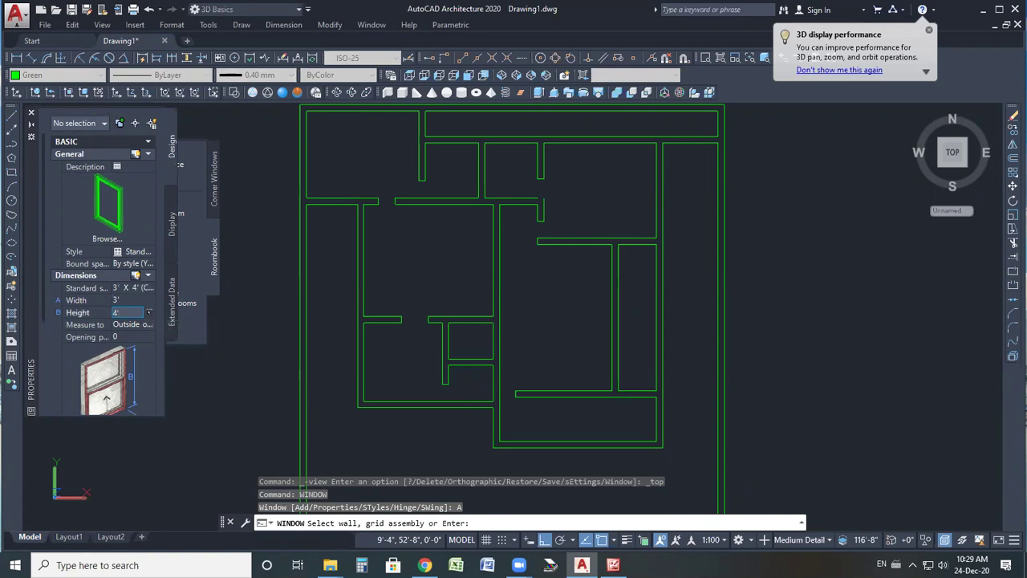
- Continue the window insertion without selecting a wall and set the window's width to 2'
scroll(437, 143, "up", 5)
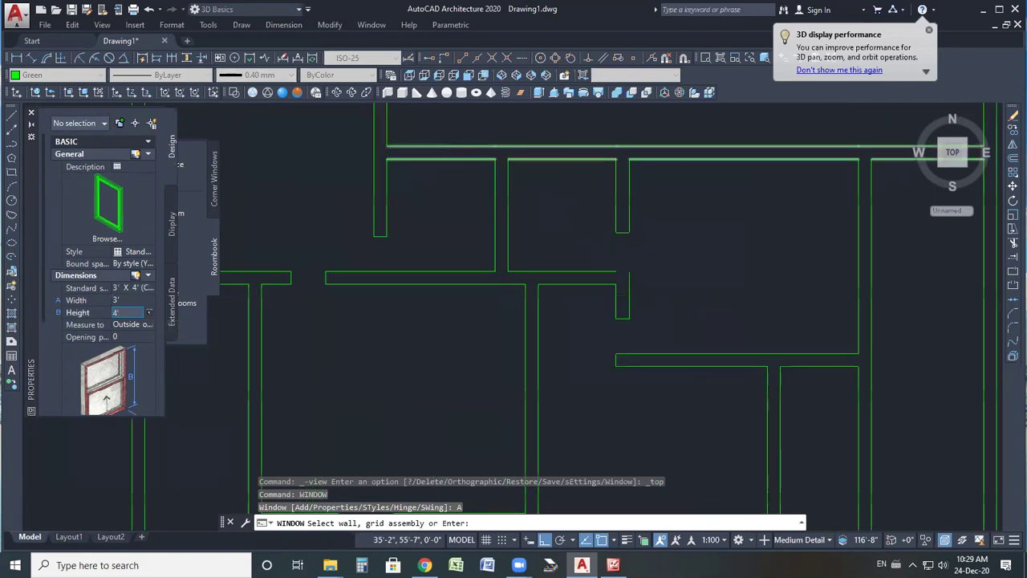
key("Return")
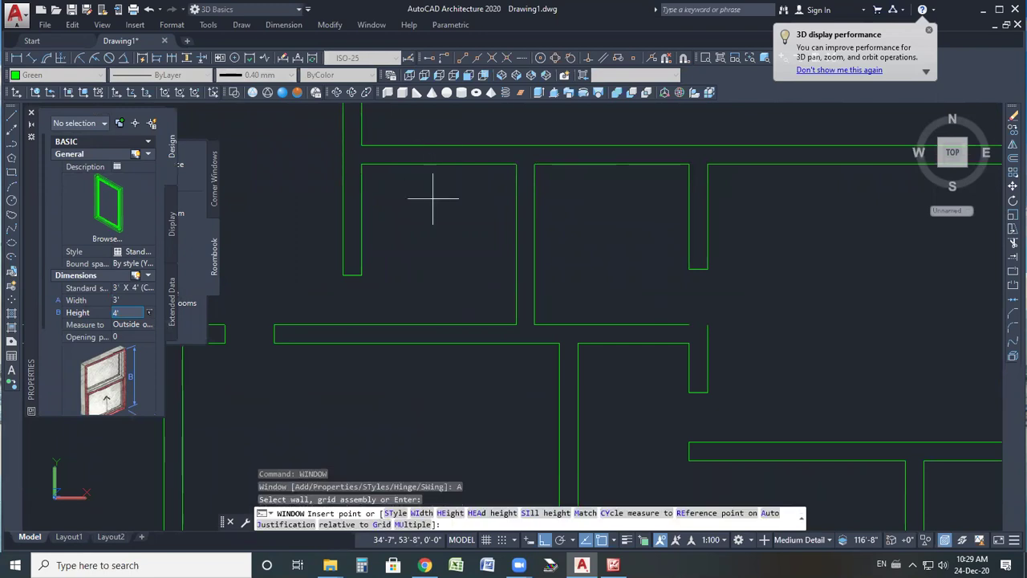
scroll(488, 177, "down", 5)
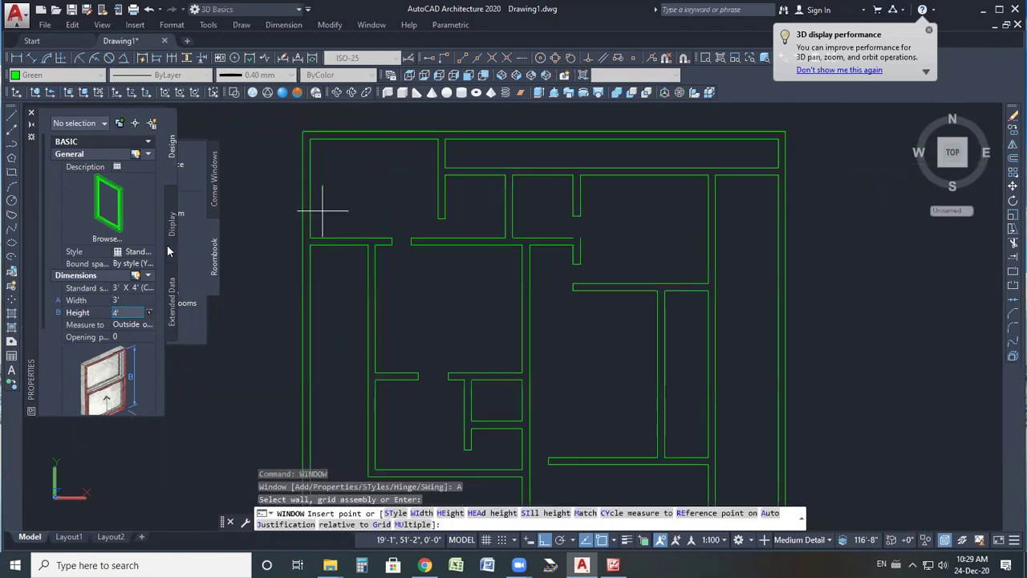
left_click(116, 300)
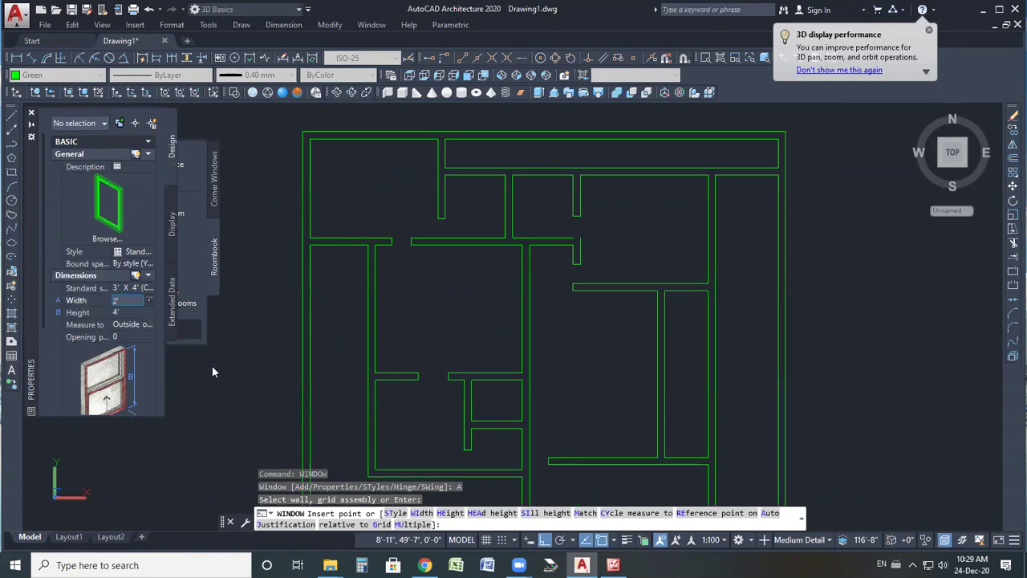
key("Return")
scroll(463, 163, "up", 3)
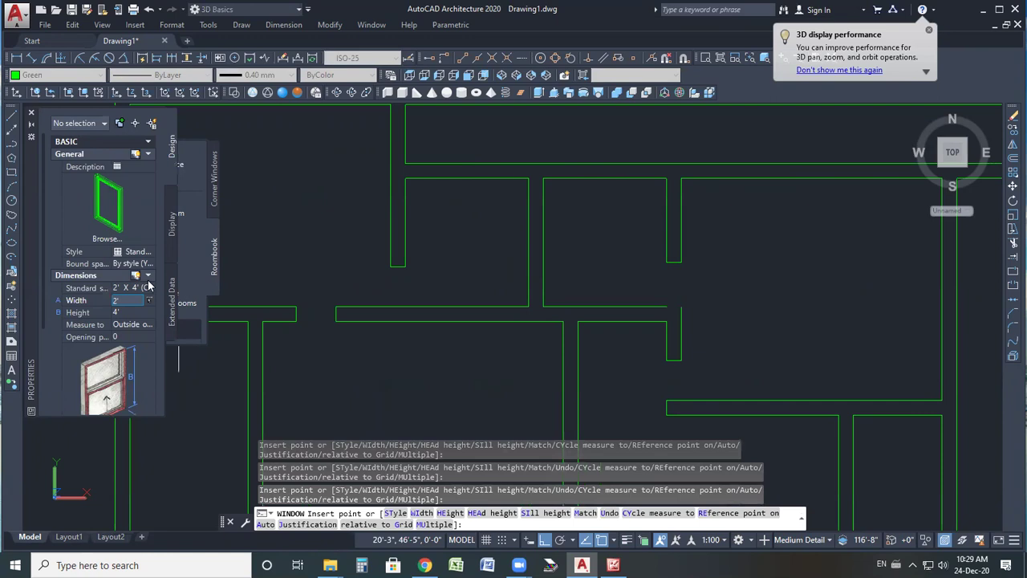
- Examine the window's size, measurement, opening percentage and location settings before placing it
key("Return")
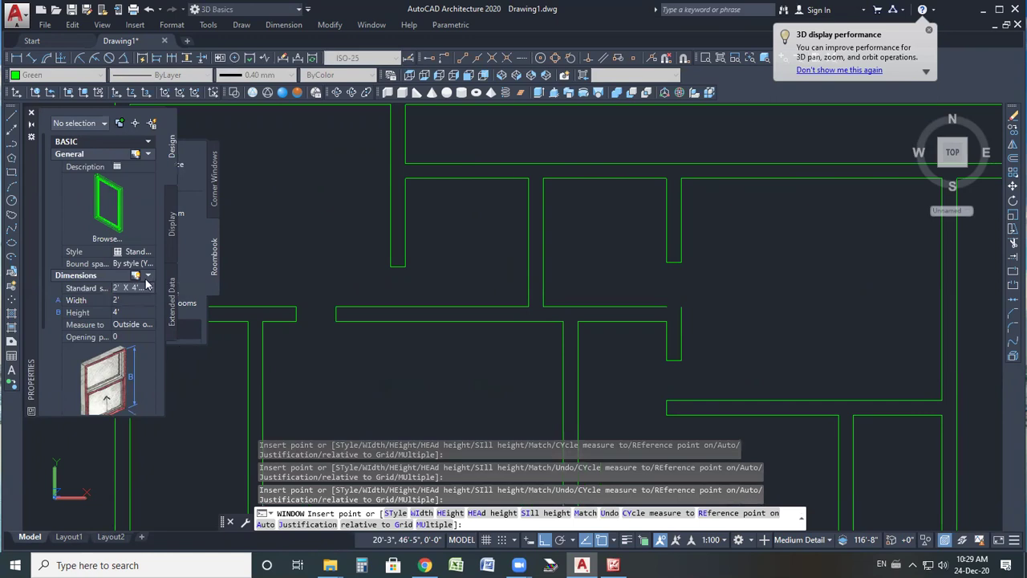
left_click(147, 277)
left_click(147, 278)
left_click(146, 278)
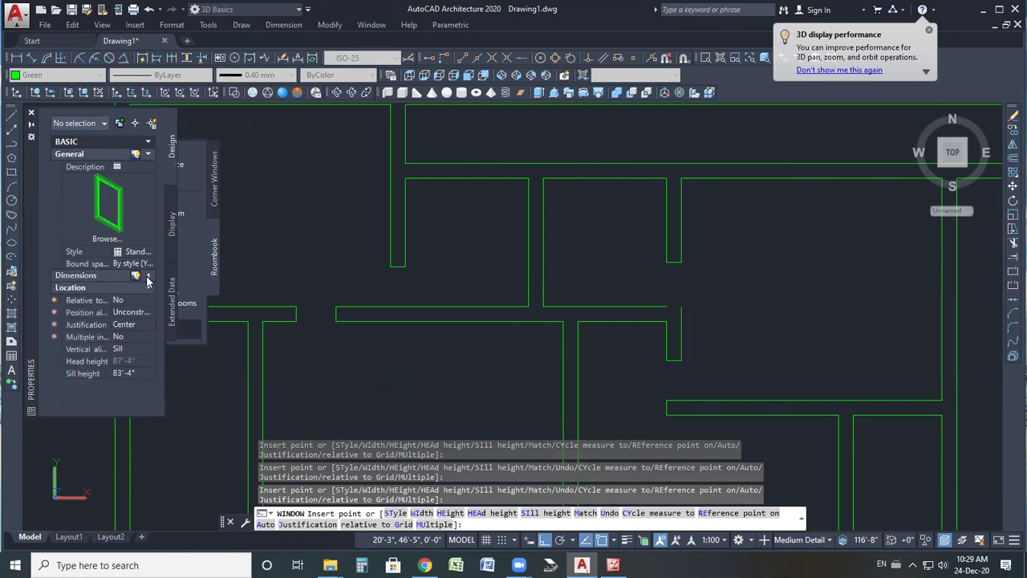
left_click(147, 278)
left_click(143, 325)
left_click(138, 324)
left_click(134, 321)
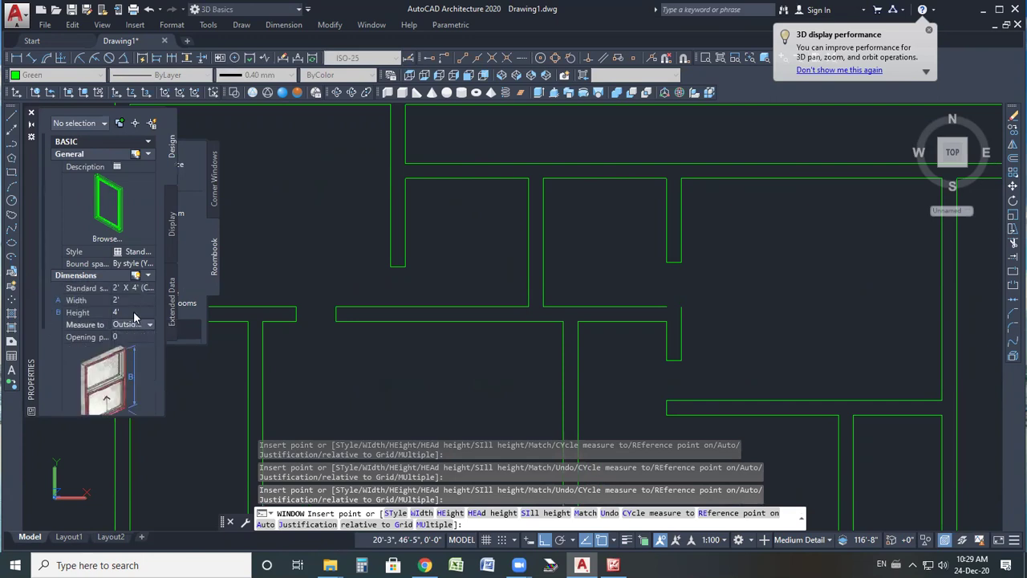
left_click(144, 336)
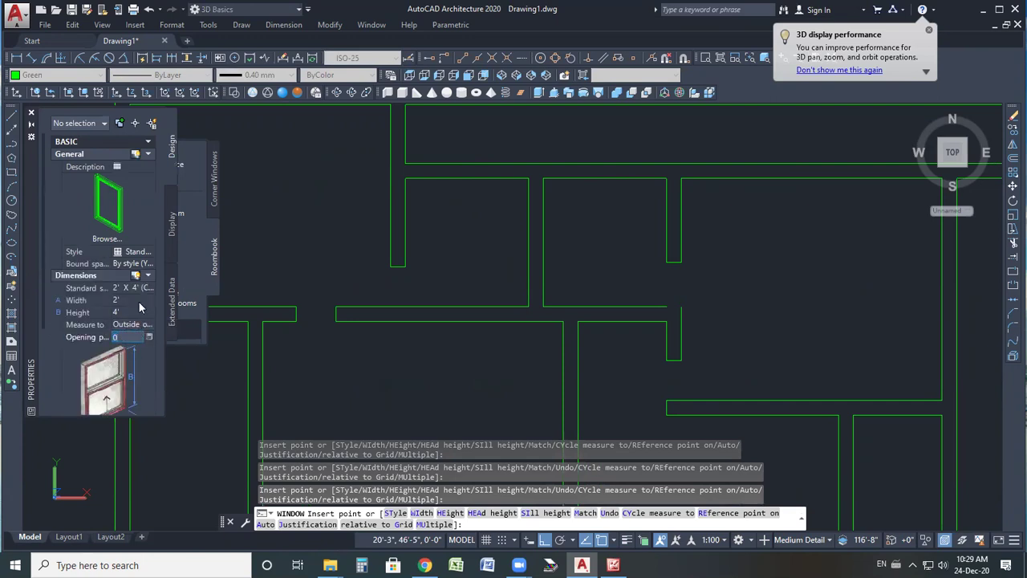
key("Return")
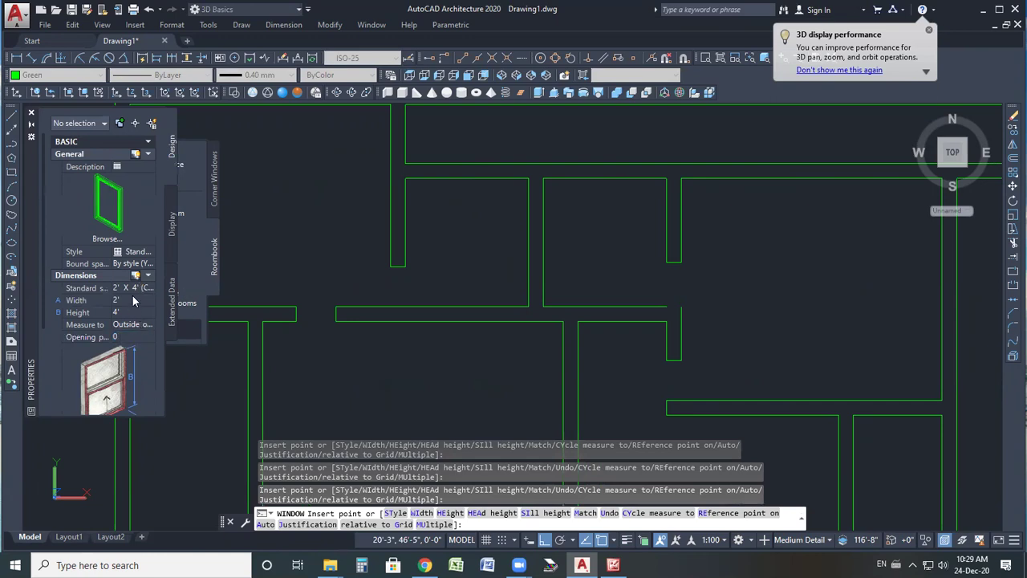
left_click(141, 288)
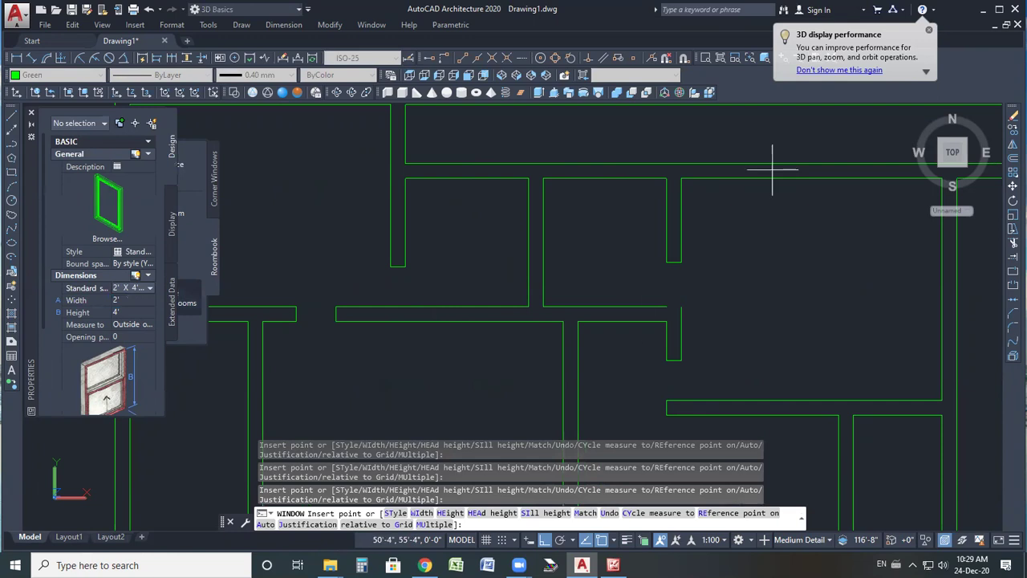
scroll(739, 187, "down", 3)
scroll(707, 188, "up", 3)
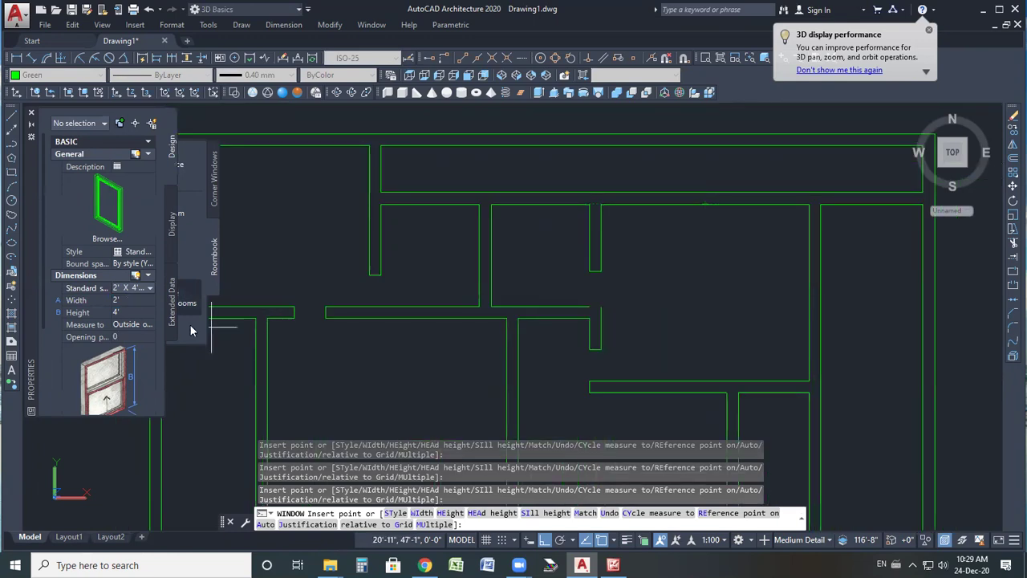
- Browse the window styles in the content library and apply the Awning style to the window being inserted
left_click(128, 221)
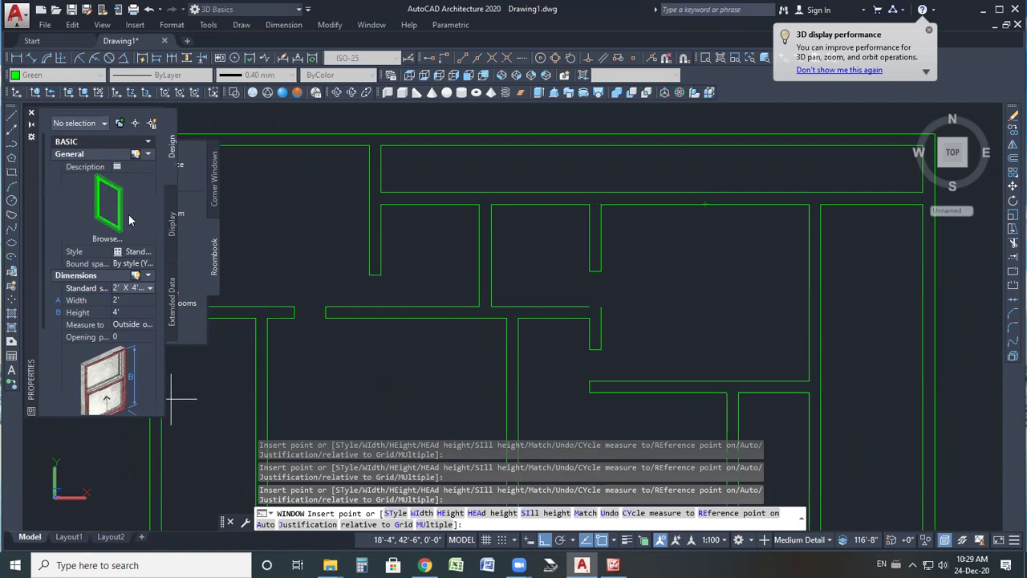
left_click(904, 304)
left_click(810, 287)
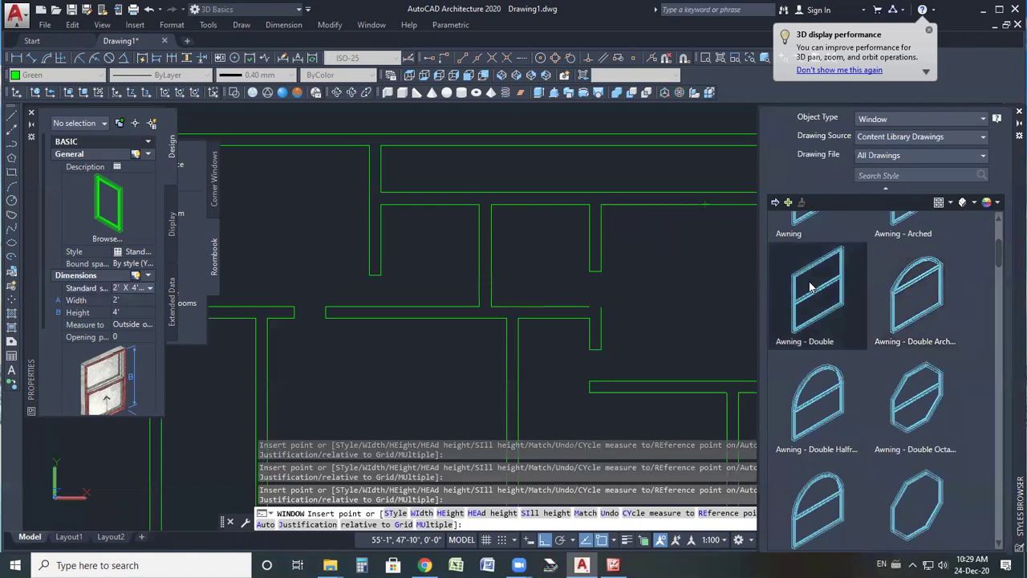
scroll(800, 321, "down", 1)
scroll(800, 313, "up", 3)
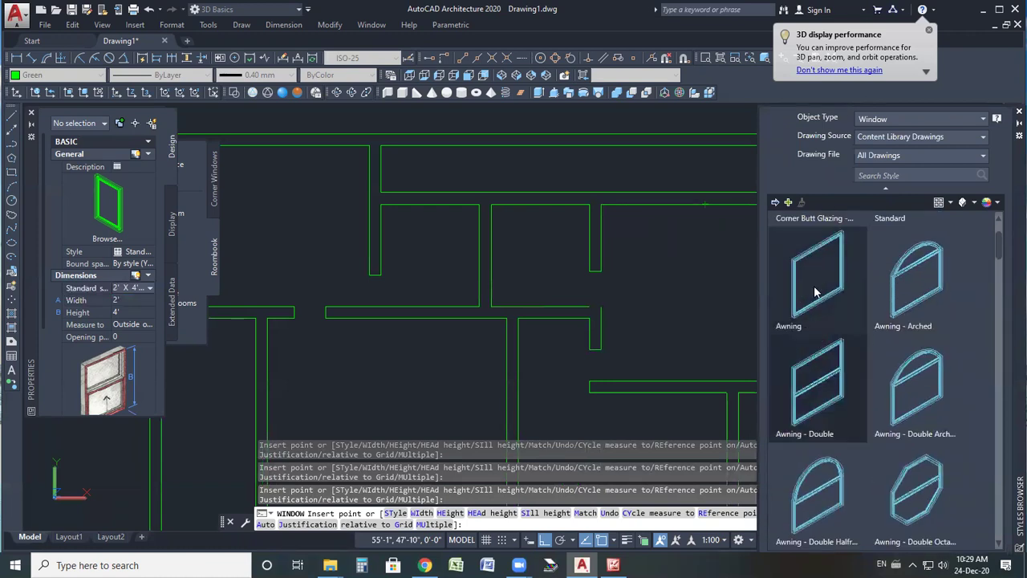
double_click(798, 301)
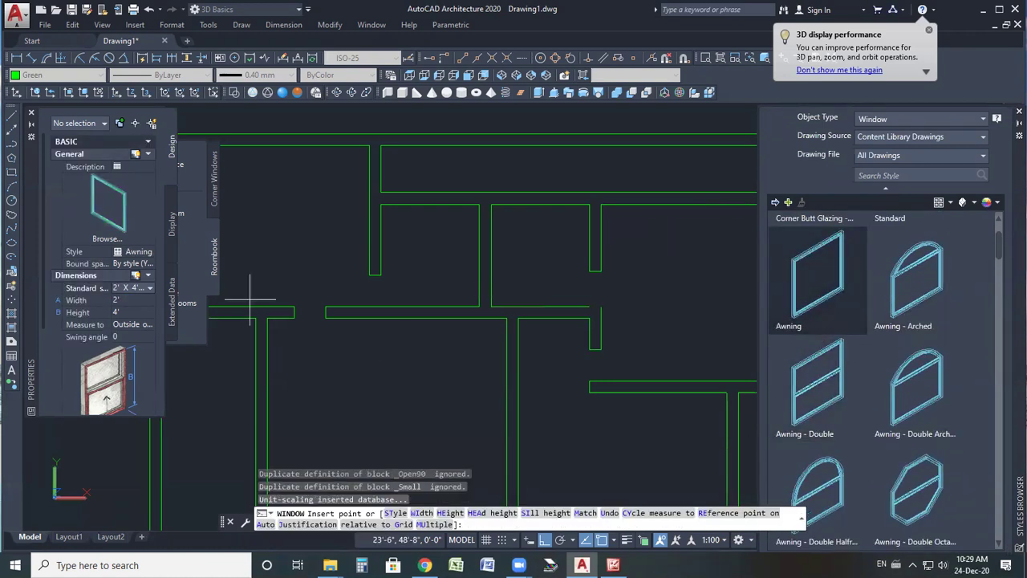
- Measure the Awning window to the outside of its frame and review its location settings
left_click(132, 325)
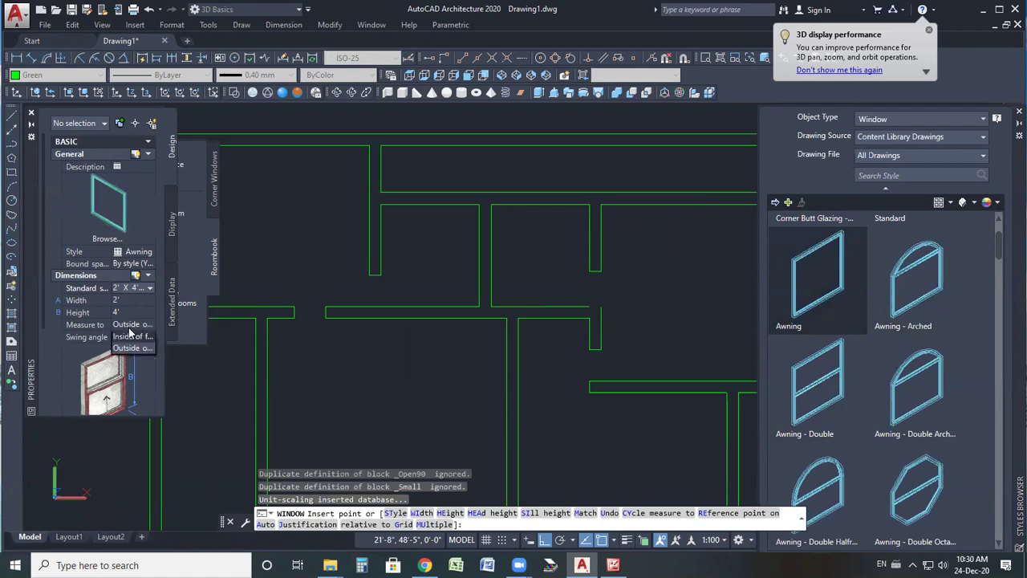
left_click(150, 253)
left_click(149, 255)
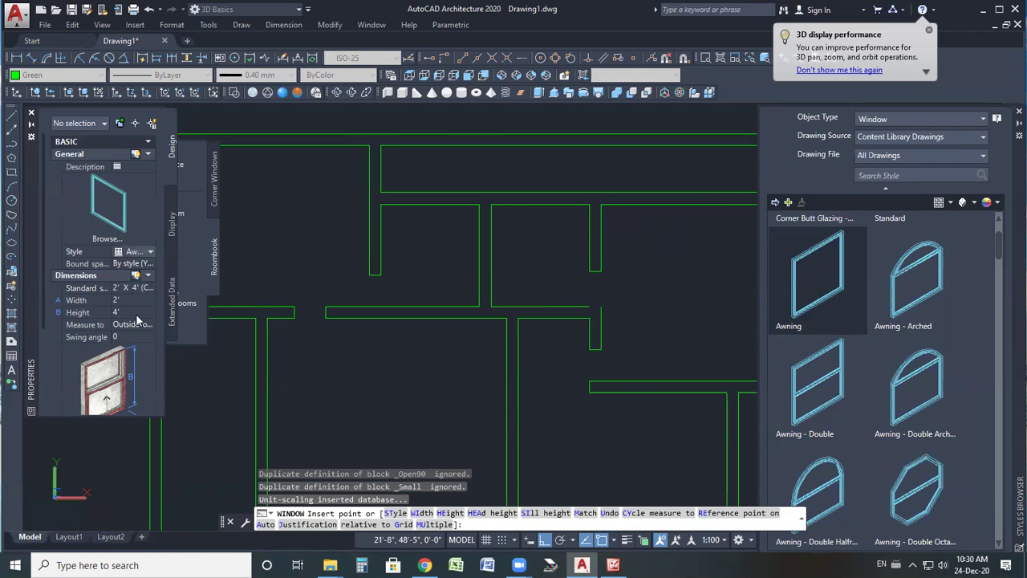
left_click(143, 324)
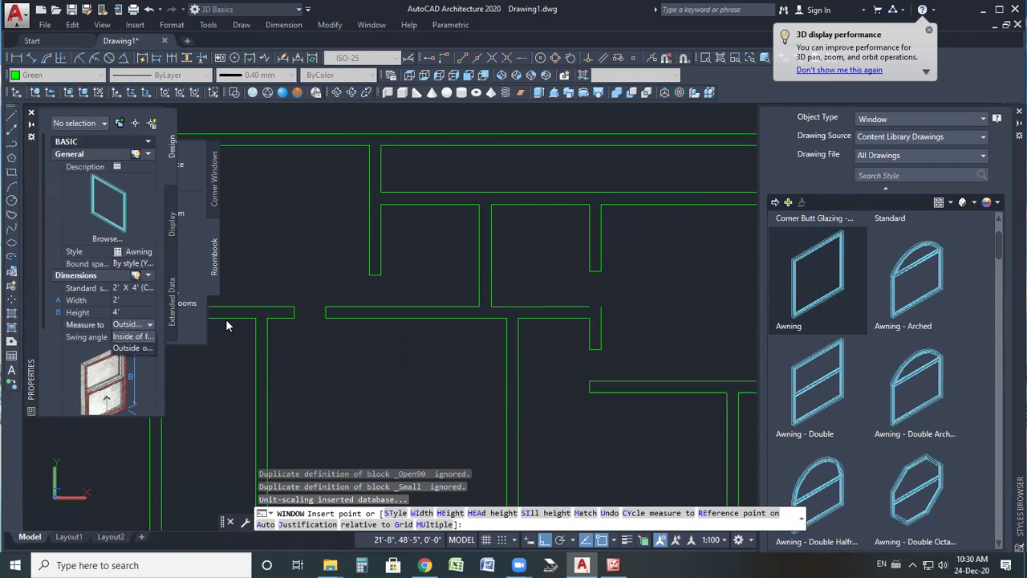
left_click(134, 351)
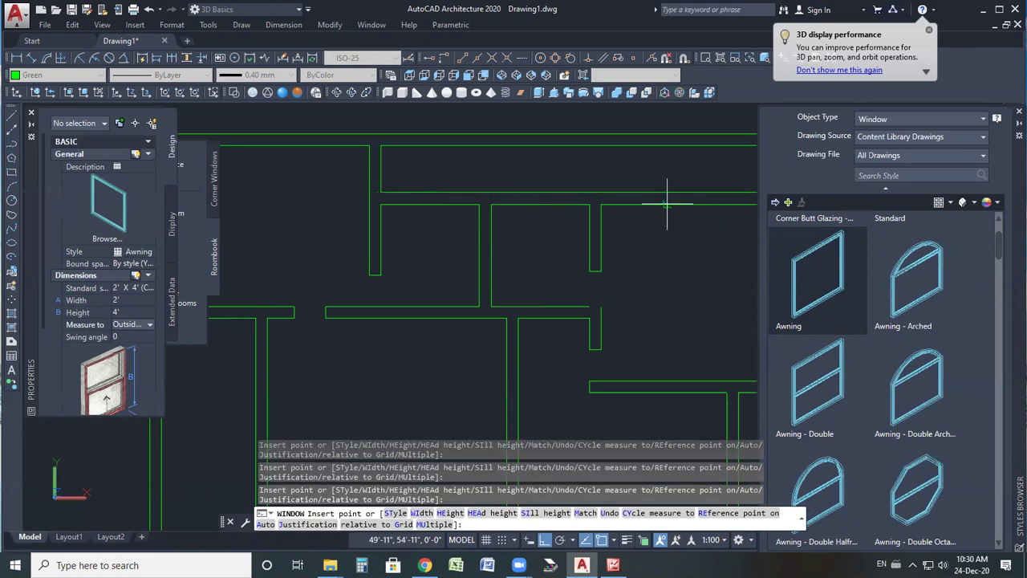
left_click(147, 275)
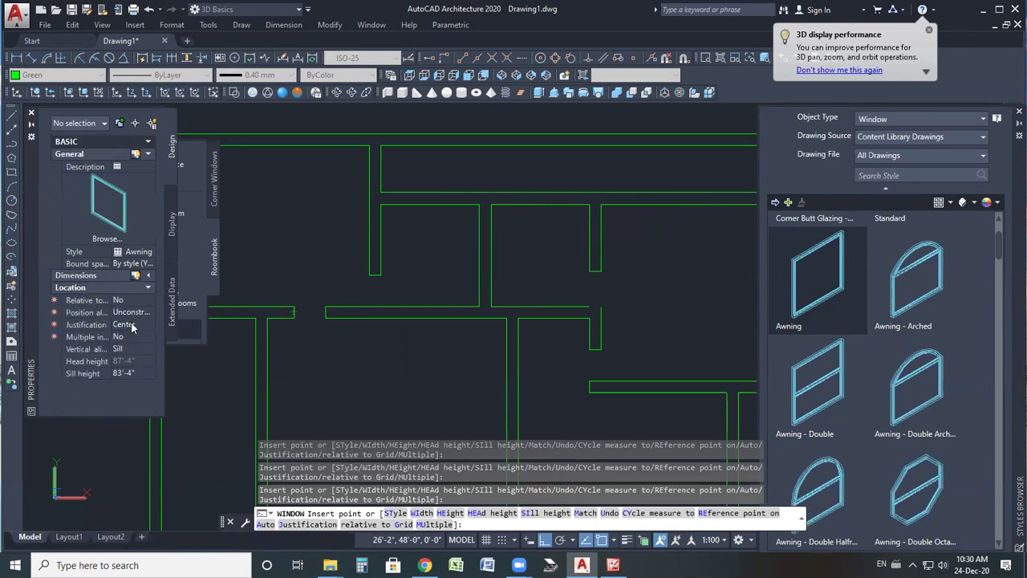
left_click(147, 287)
left_click(147, 277)
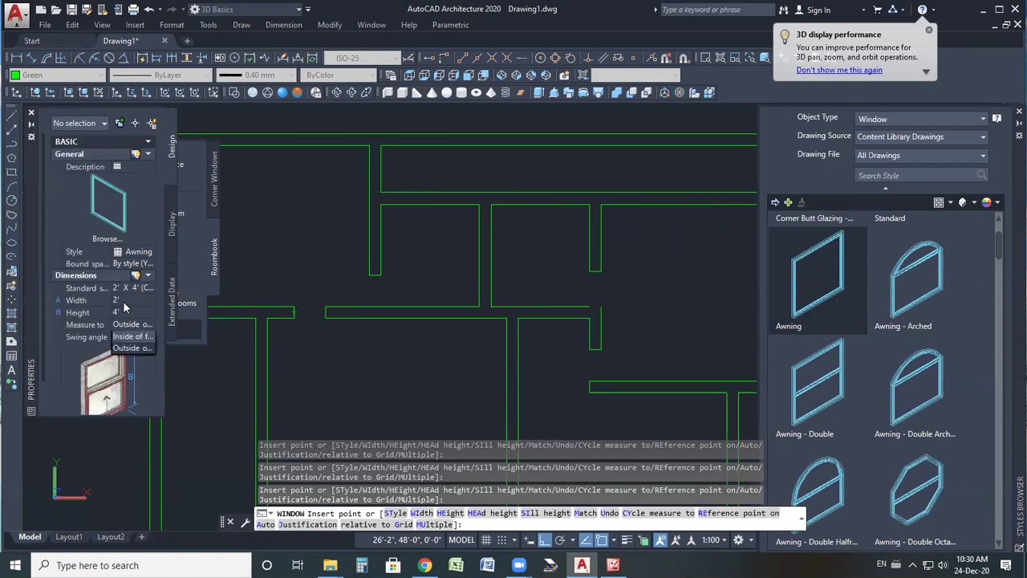
- Try the window's Bound spaces option as No and then Yes while positioning it over the upper interior walls
left_click(149, 266)
left_click(149, 264)
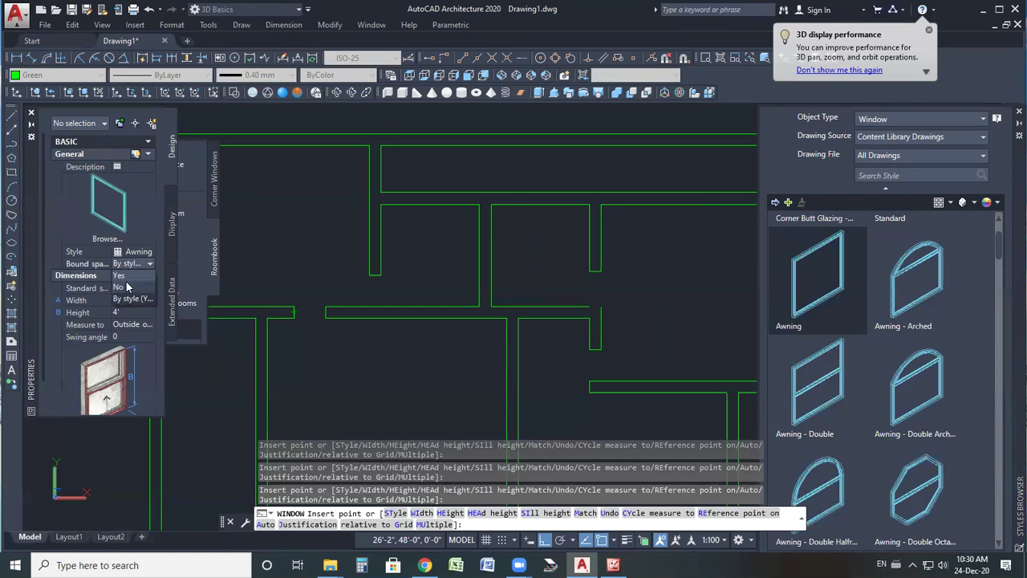
left_click(125, 287)
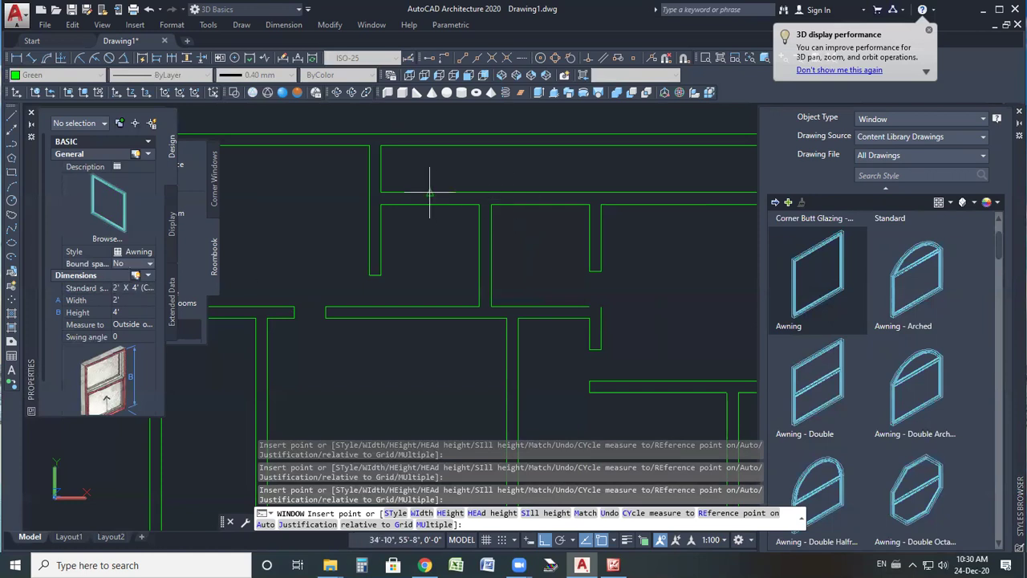
left_click(150, 264)
left_click(140, 285)
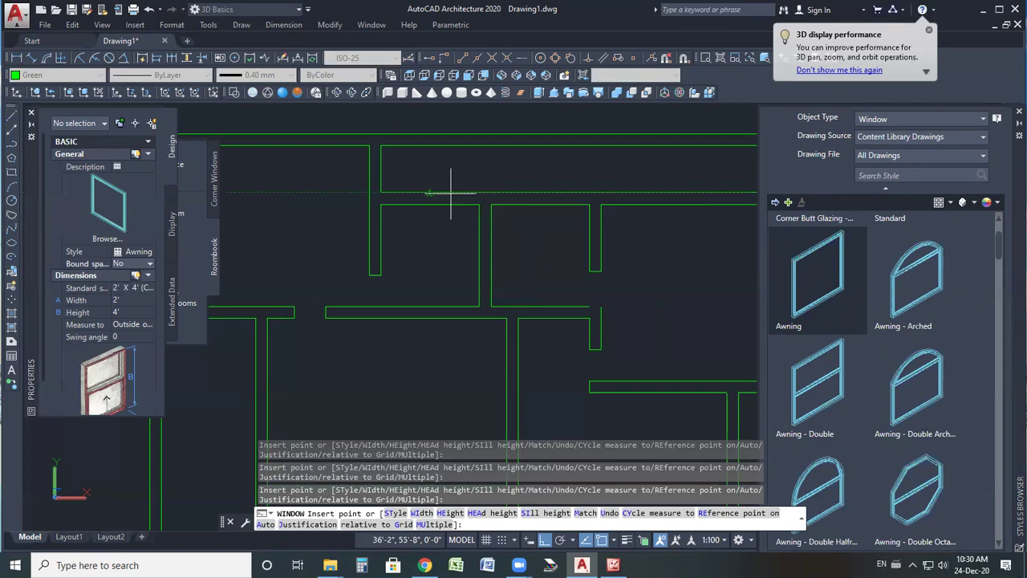
left_click(143, 264)
left_click(119, 276)
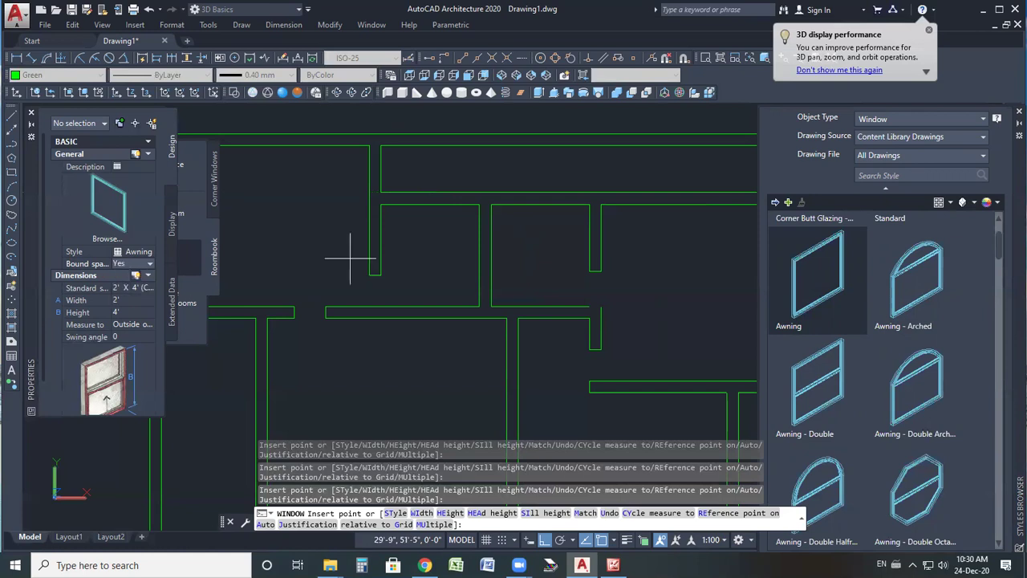
scroll(443, 196, "up", 3)
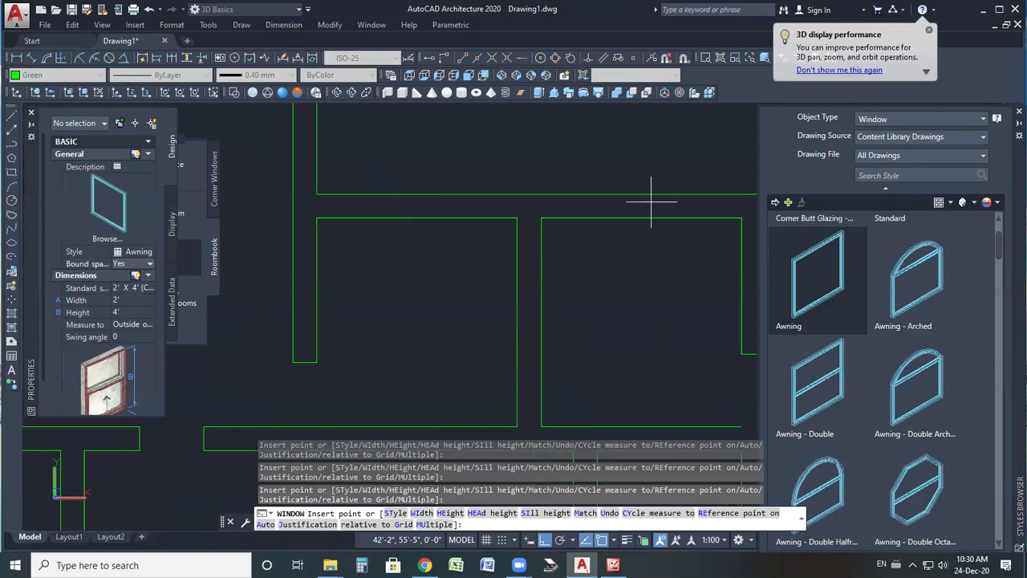
- Set the window's Bound spaces back to No and try positioning it over the plan's walls
left_click(150, 266)
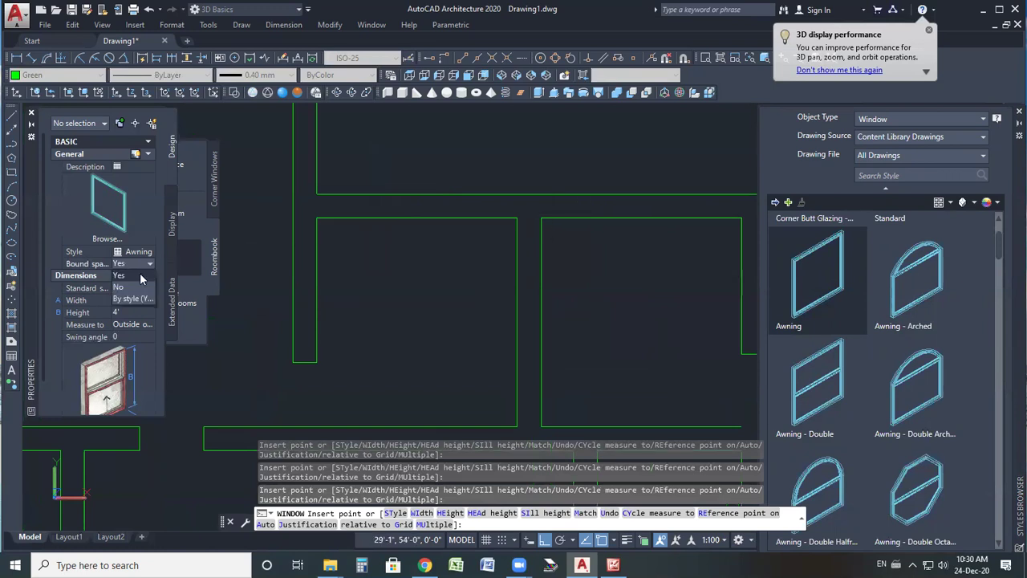
left_click(133, 299)
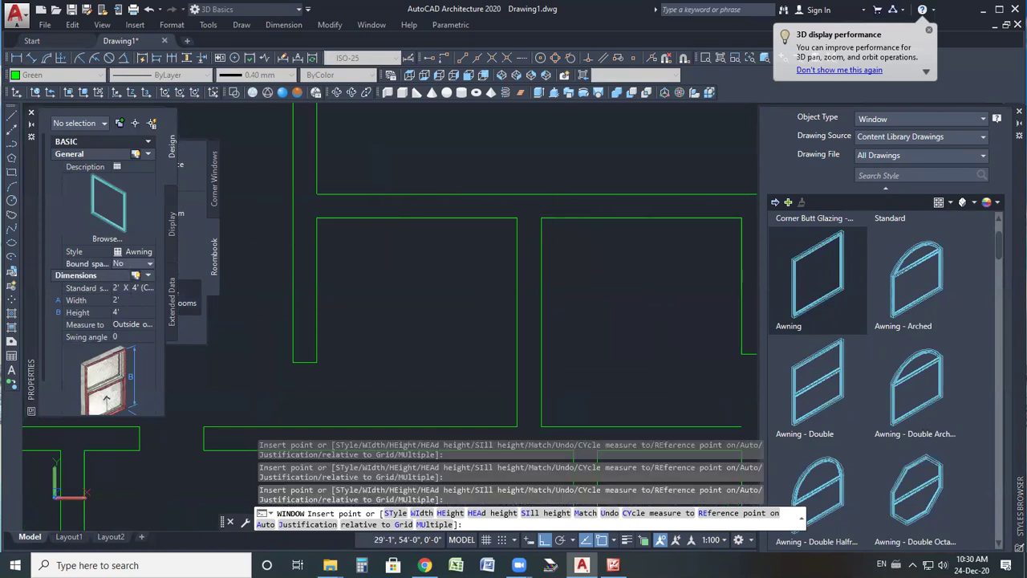
scroll(343, 234, "down", 4)
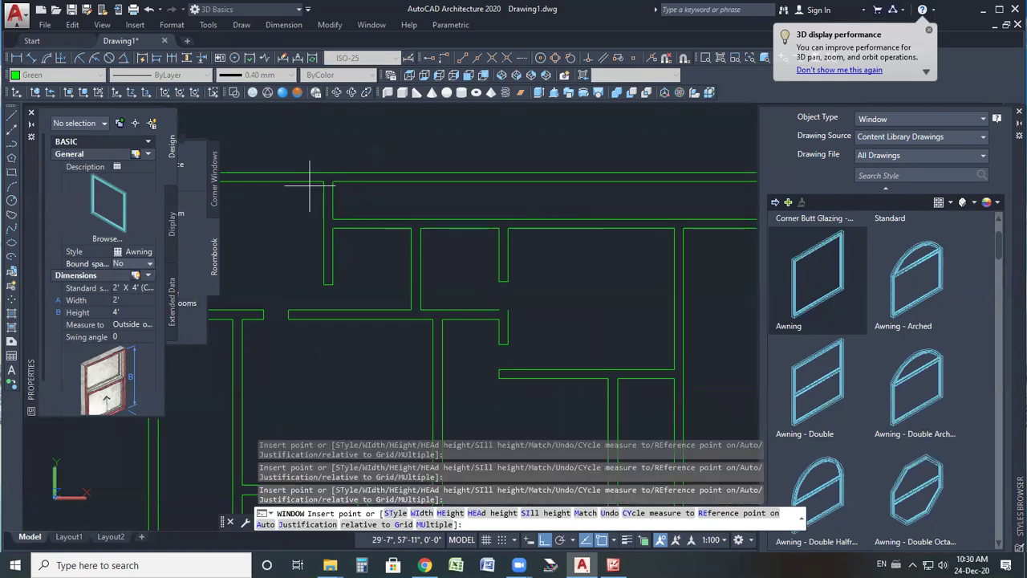
scroll(482, 207, "down", 4)
scroll(504, 293, "up", 3)
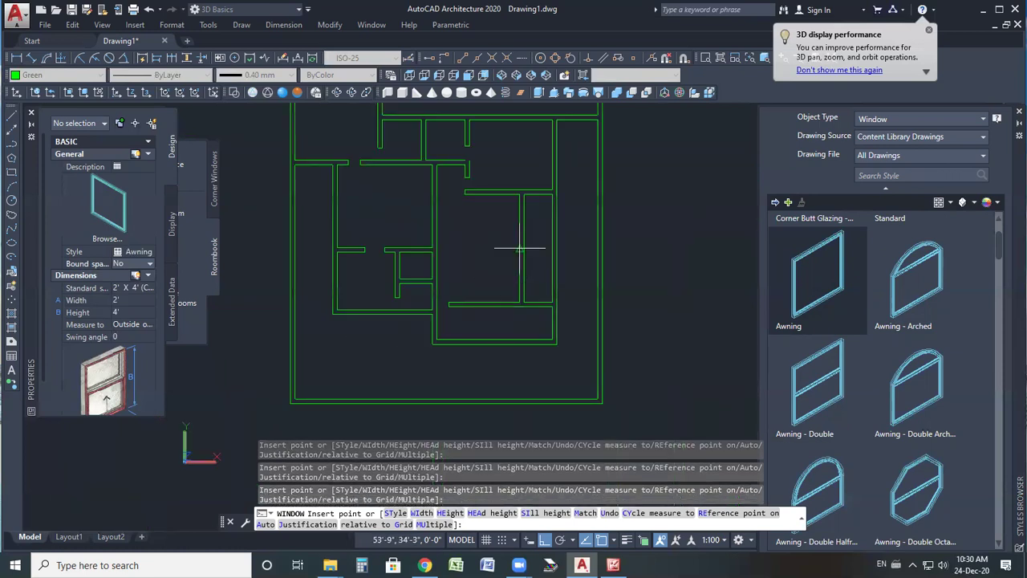
- Cancel the window insertion and close the Styles Browser and the Tool Palettes
key("Return")
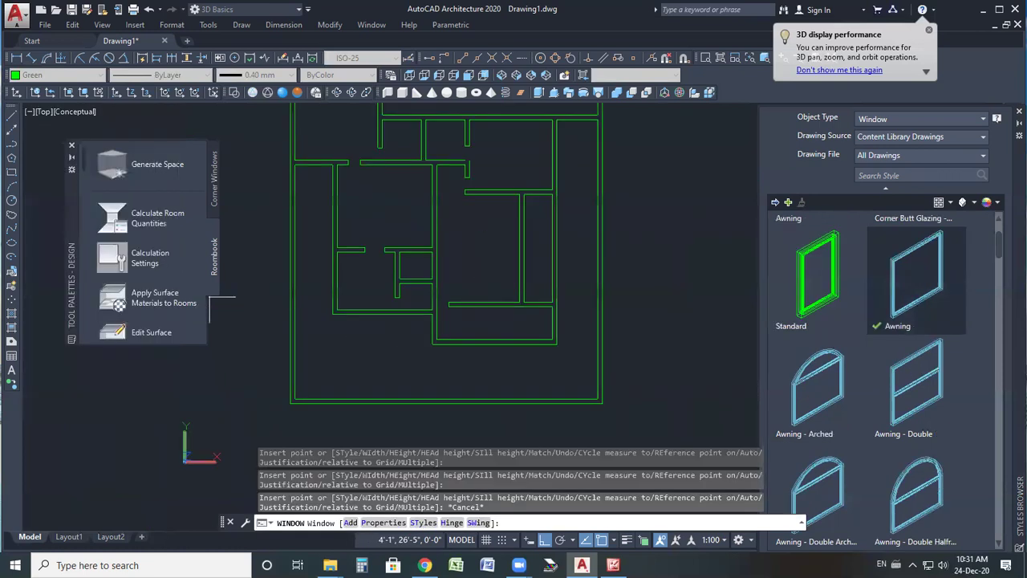
left_click(1018, 111)
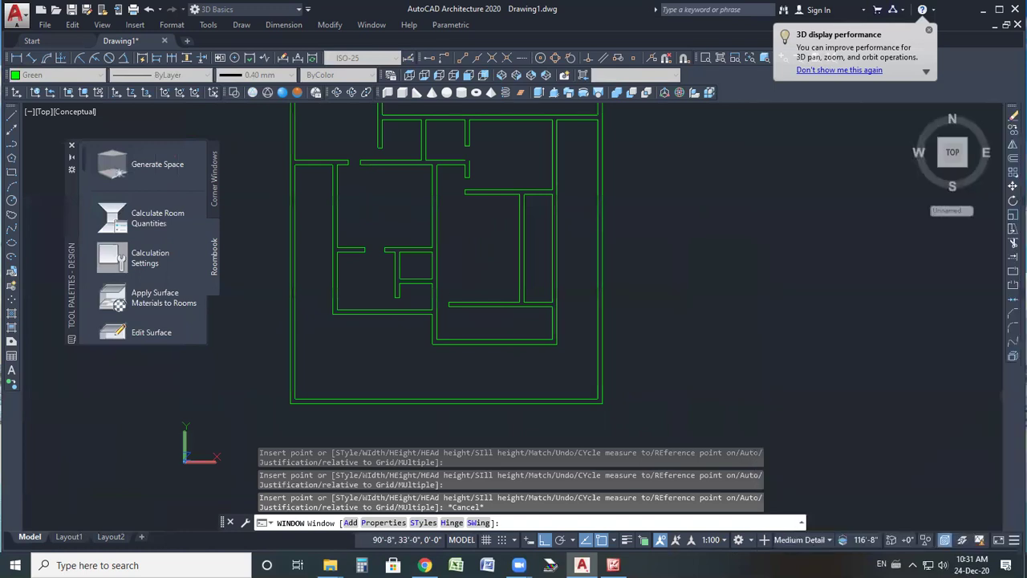
left_click(72, 145)
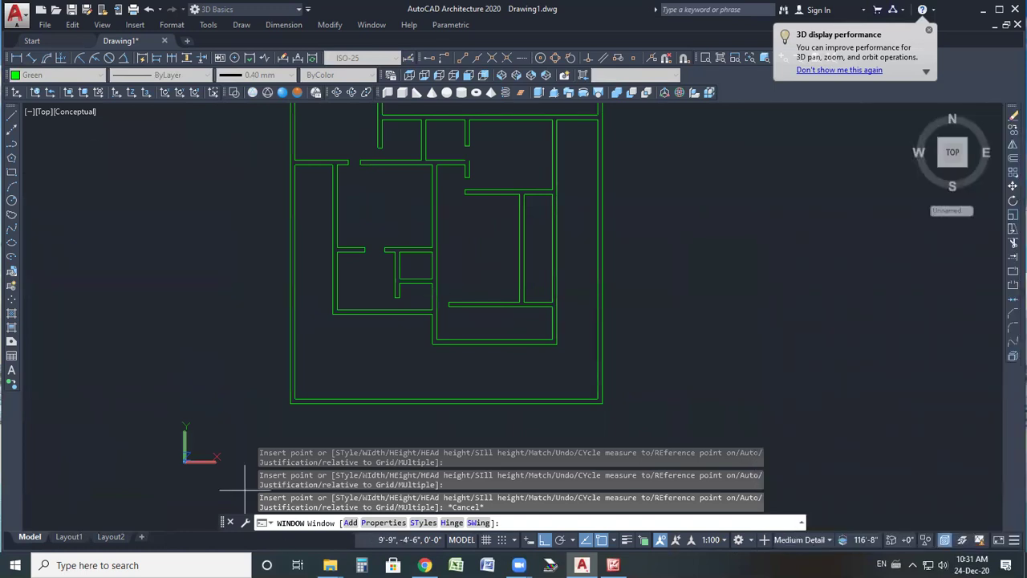
key("Escape")
key("Escape")
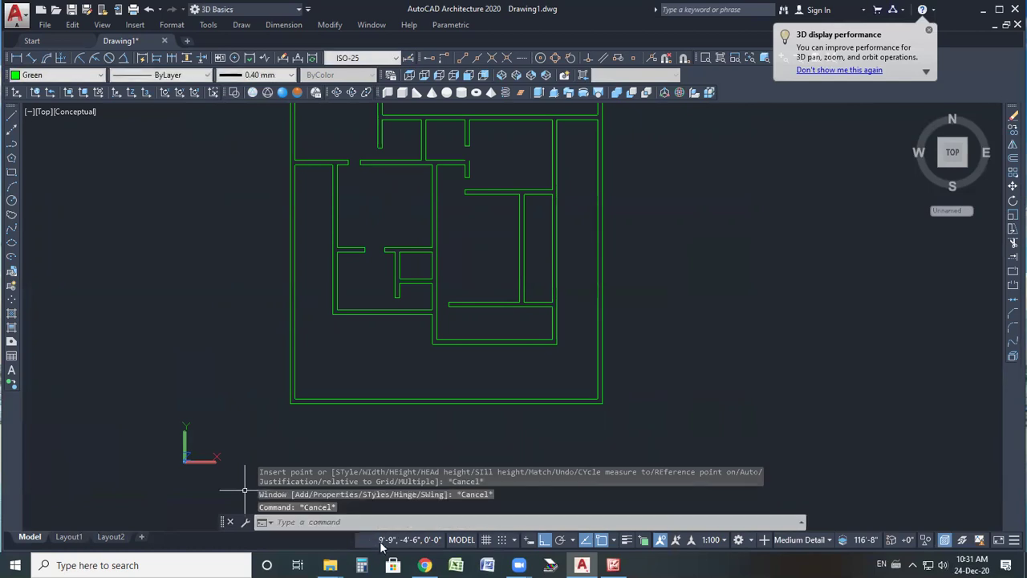
- Start adding a wall opening with the OPENING command and try to select the plan's lower outer wall
left_click(376, 522)
type("o")
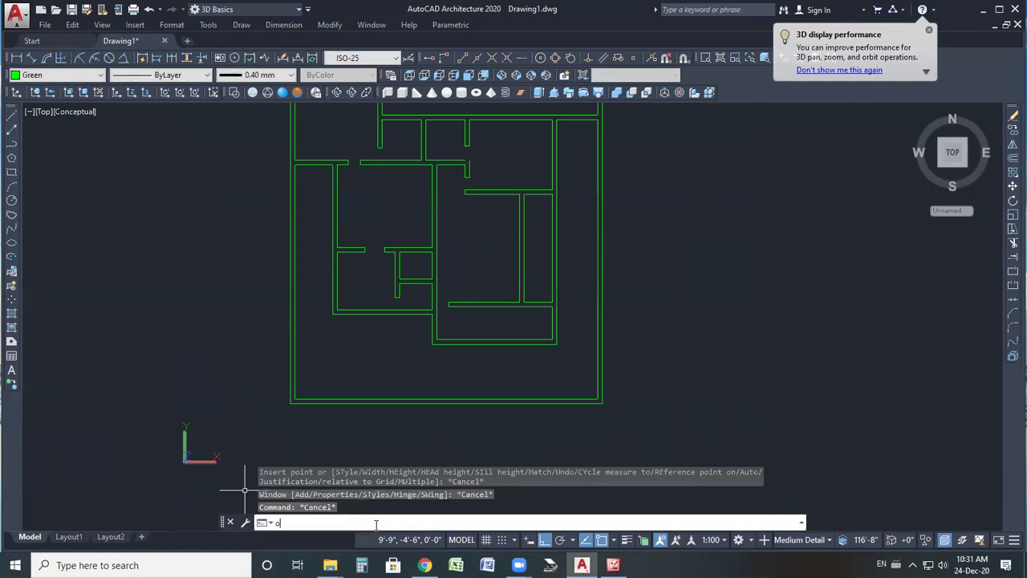
type("pen")
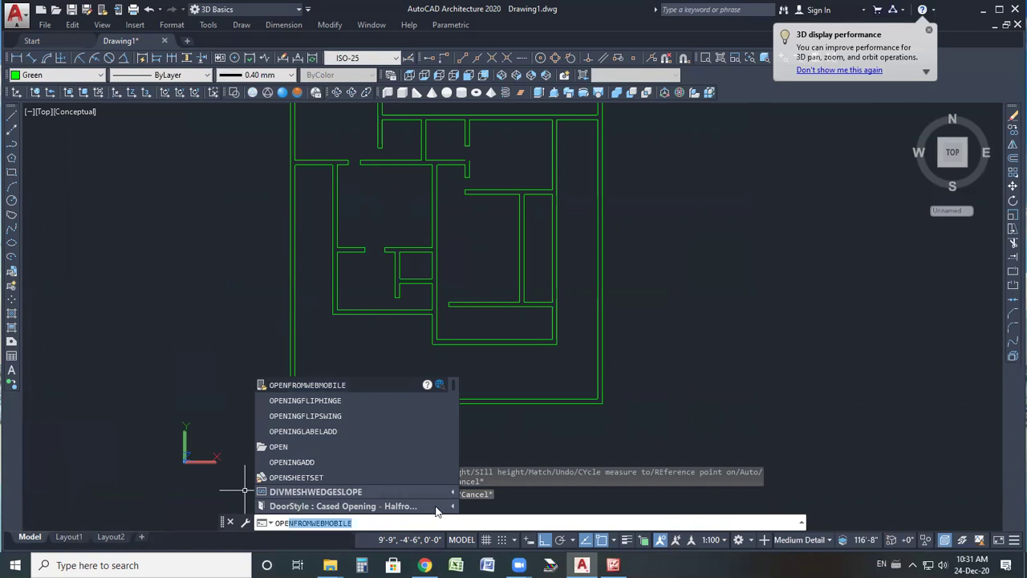
type("ing")
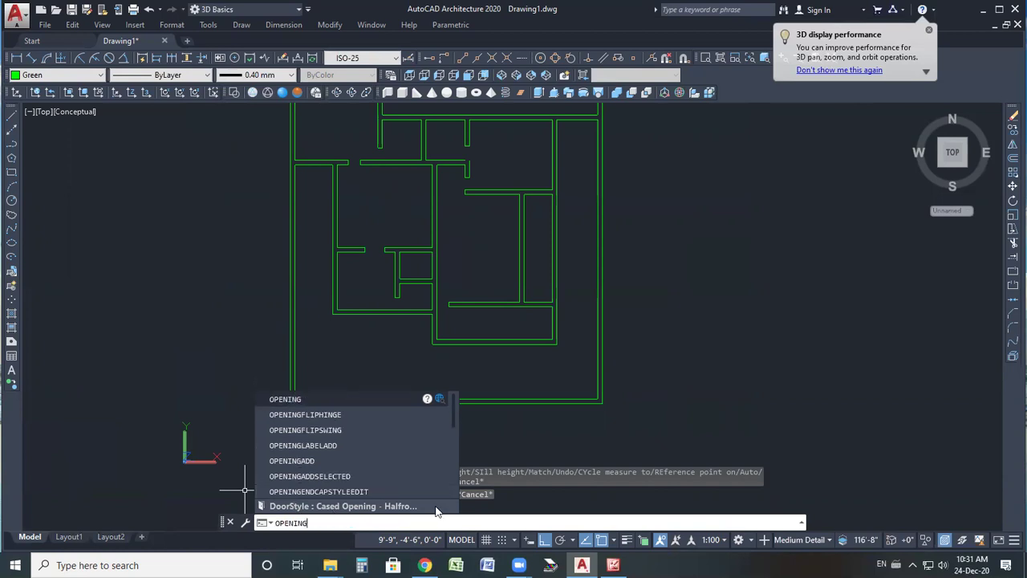
key("Return")
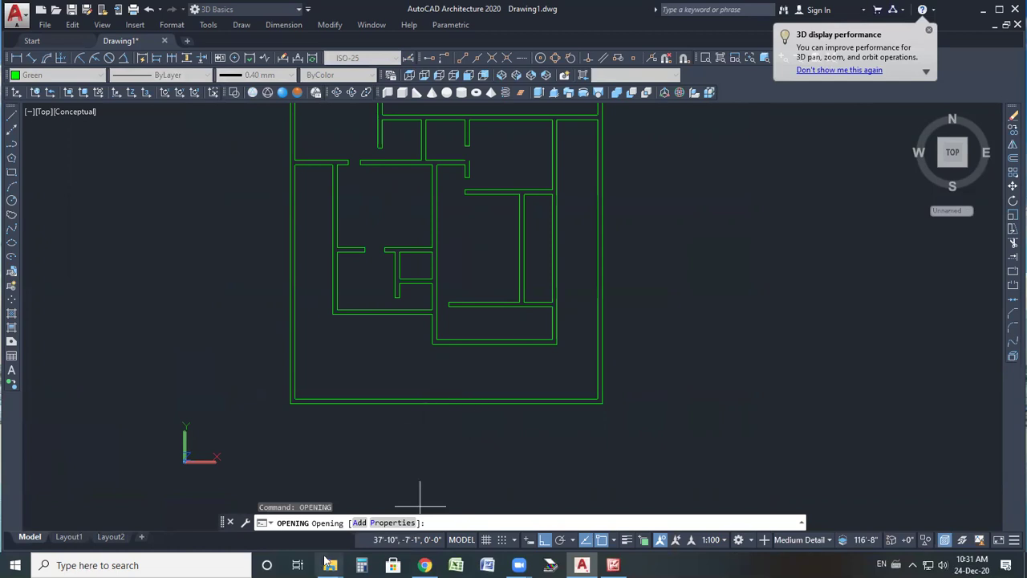
left_click(360, 523)
left_click(545, 403)
left_click(541, 402)
left_click(539, 402)
left_click(539, 403)
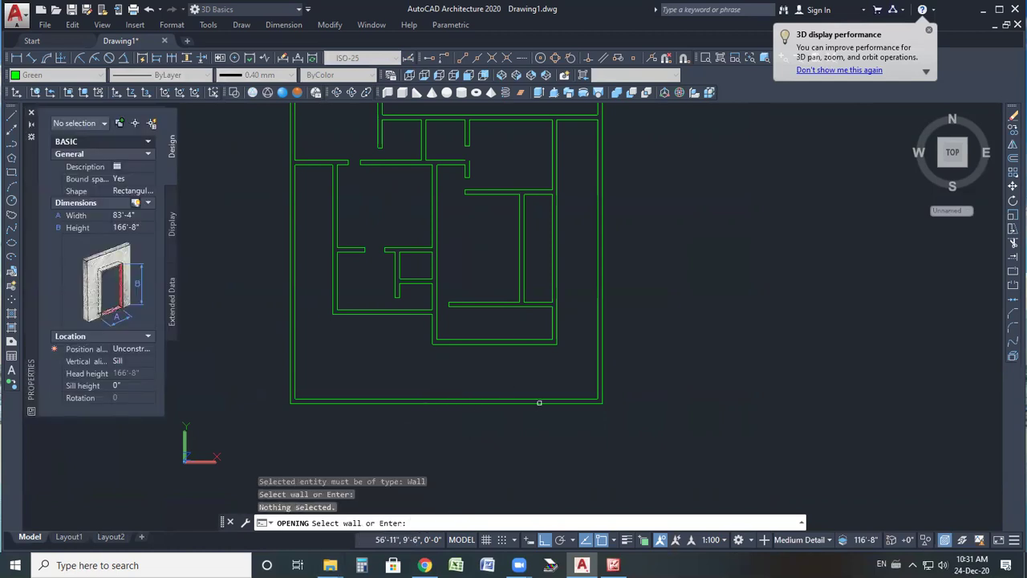
left_click(537, 401)
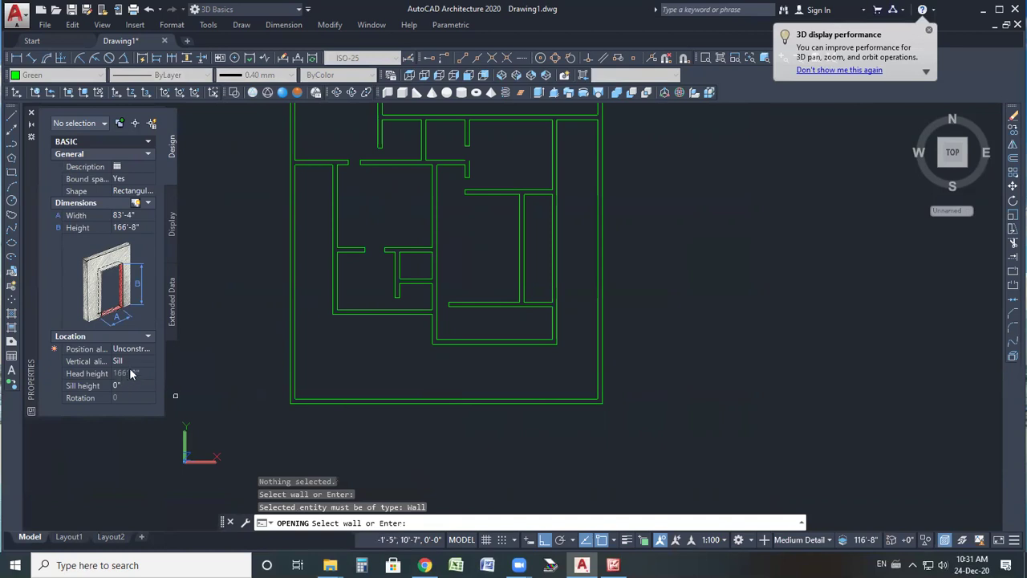
- Set the opening's width and height to 8' each
left_click(135, 215)
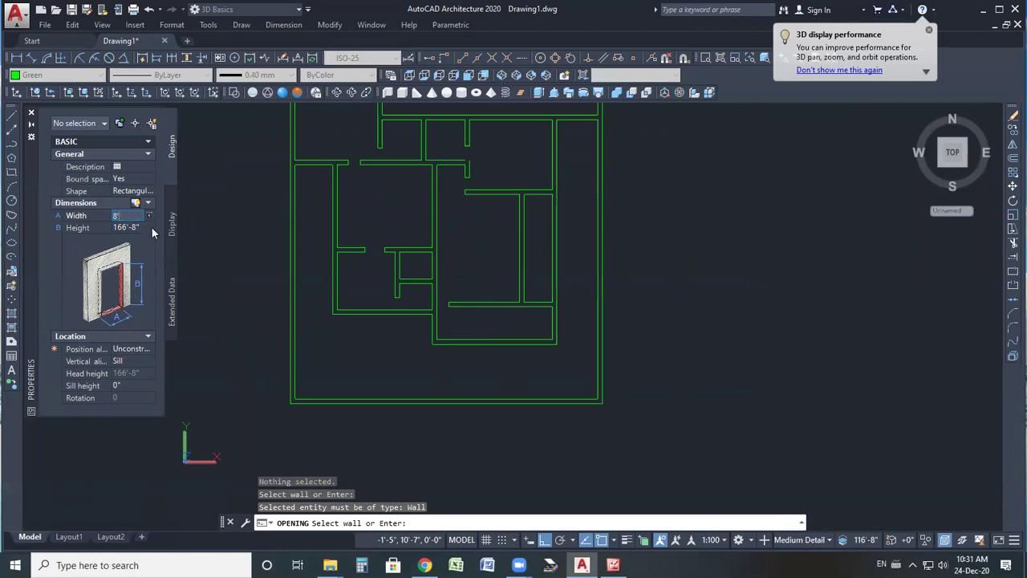
type("8'")
key("Tab")
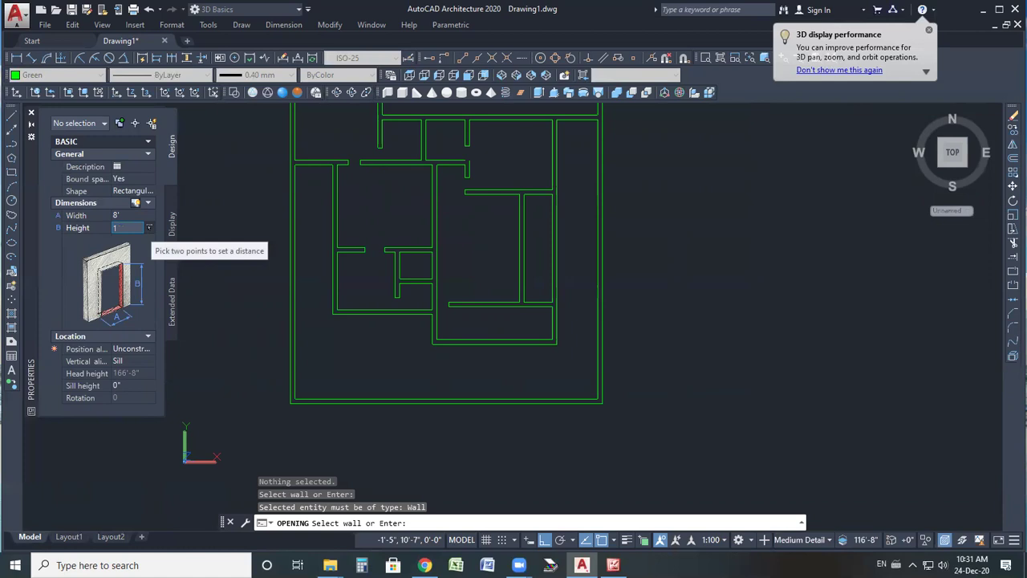
type("8'")
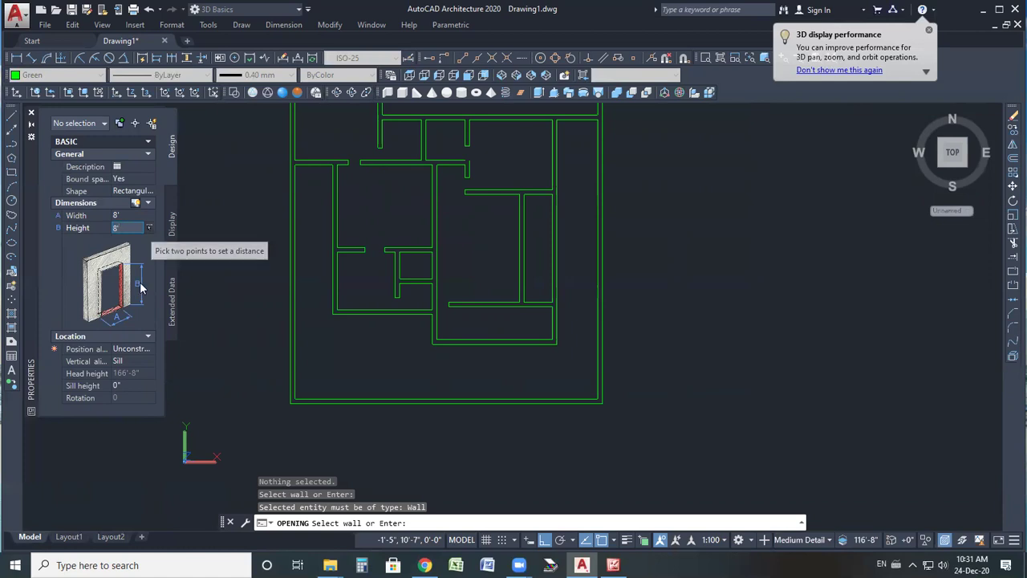
key("Return")
- Place 8' wide openings near the right and left ends of the lower outer boundary wall
left_click(561, 401)
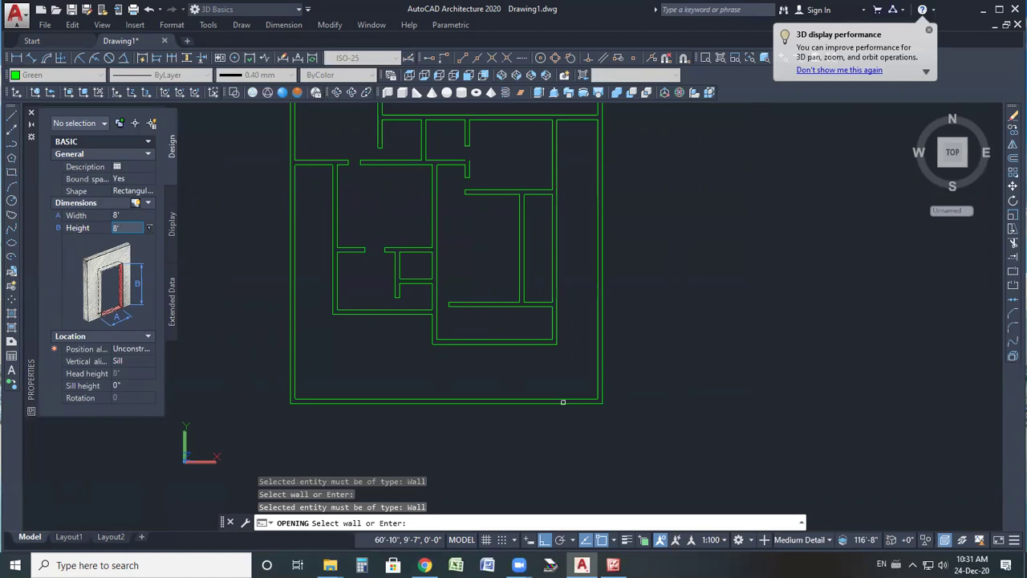
left_click(554, 406)
scroll(552, 400, "up", 3)
left_click(552, 399)
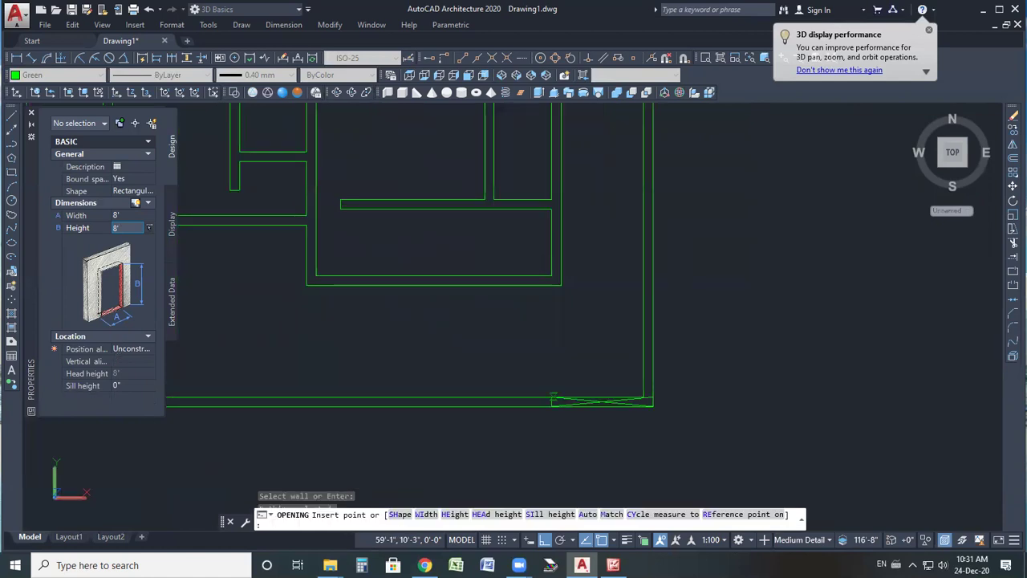
scroll(662, 348, "down", 2)
scroll(546, 386, "up", 3)
scroll(564, 355, "down", 5)
scroll(366, 350, "up", 5)
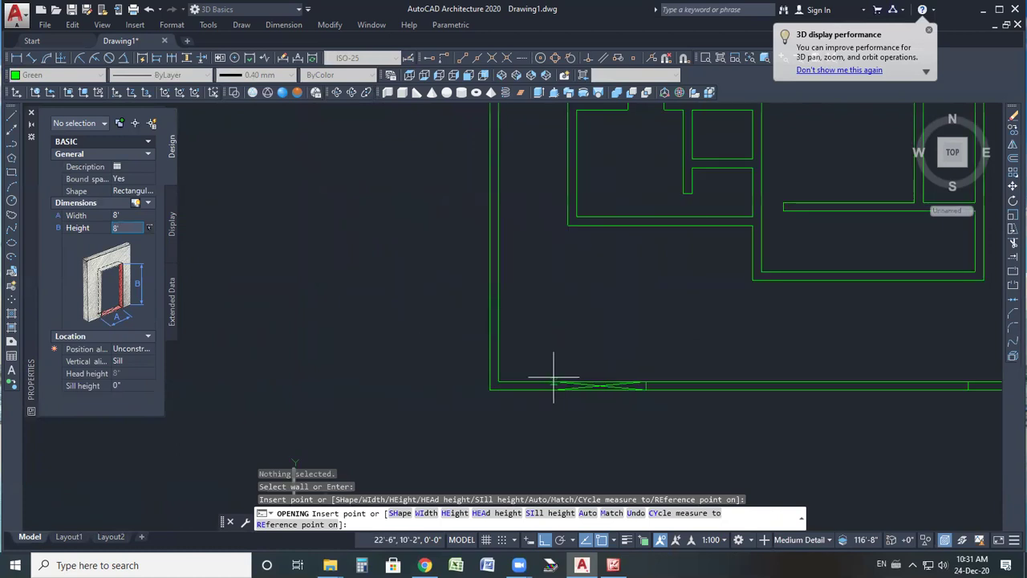
left_click(565, 379)
scroll(562, 337, "down", 3)
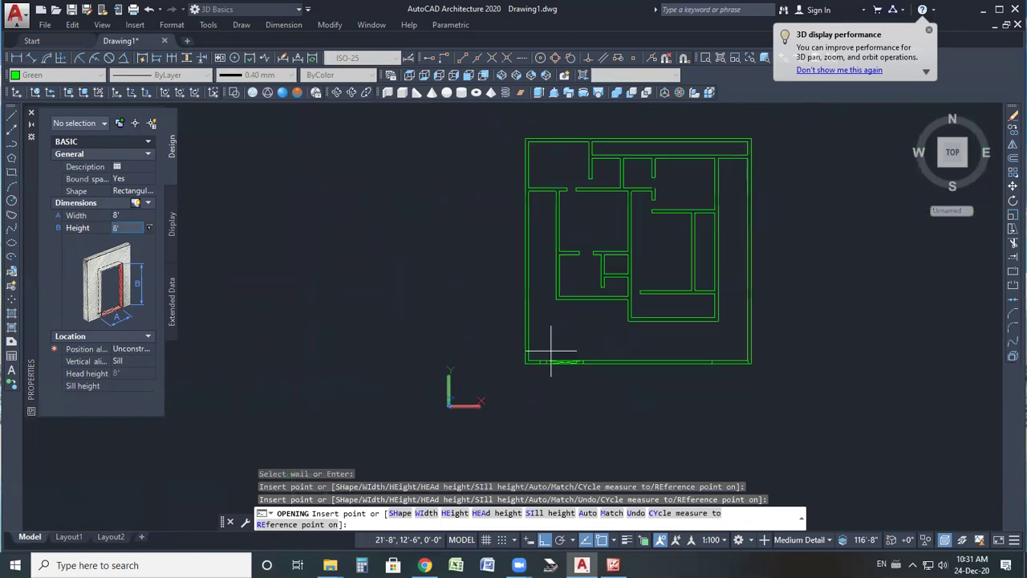
- Set the opening to 3' wide and 7' high and place one in the upper wall of the small puja room
scroll(642, 190, "up", 4)
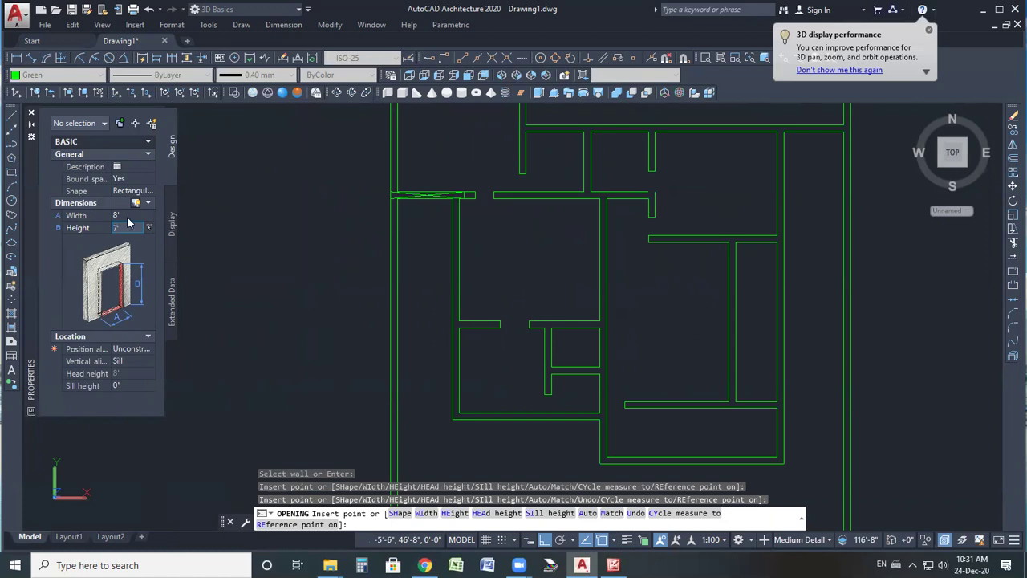
left_click(116, 216)
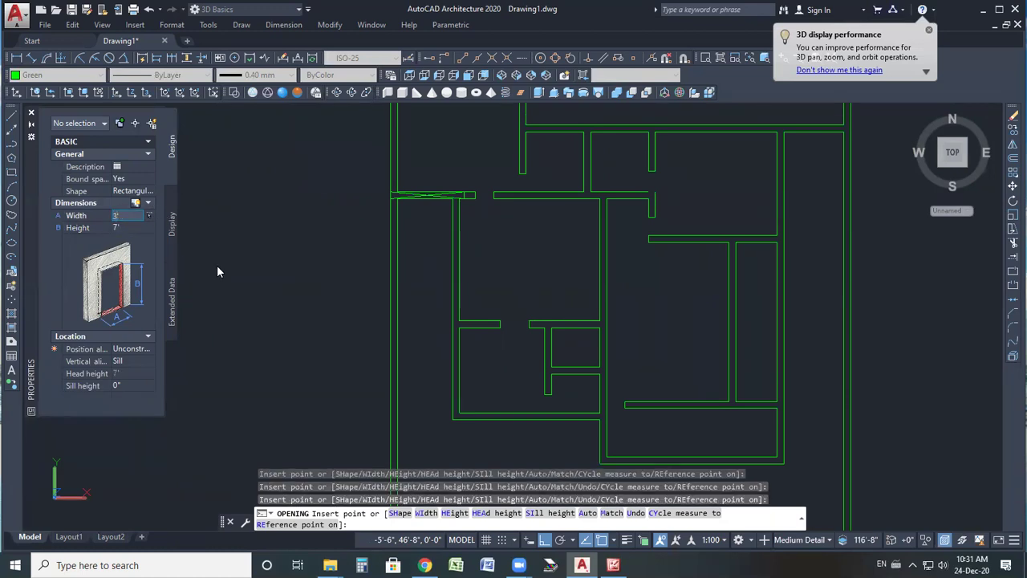
scroll(578, 320, "up", 5)
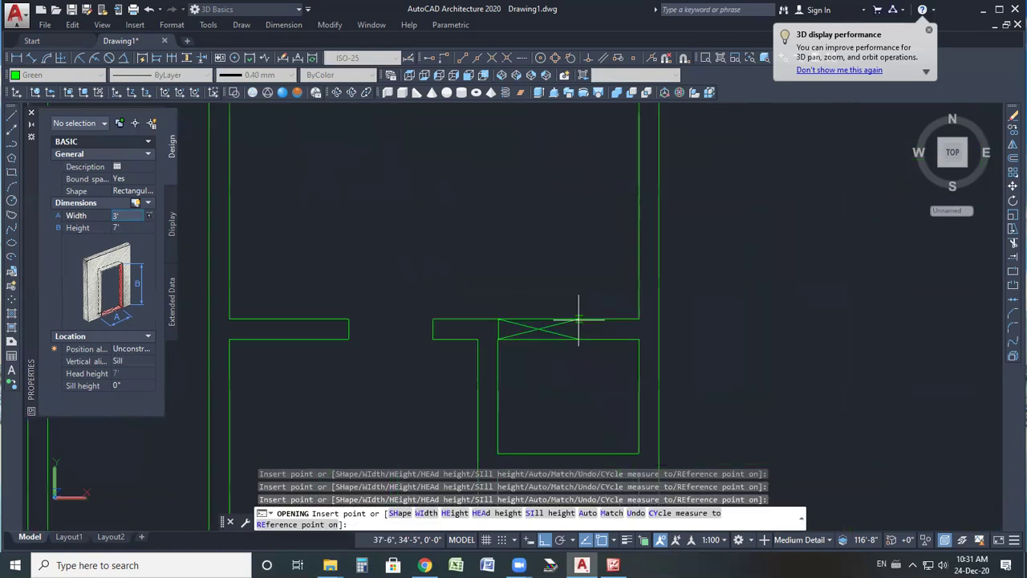
scroll(573, 285, "down", 3)
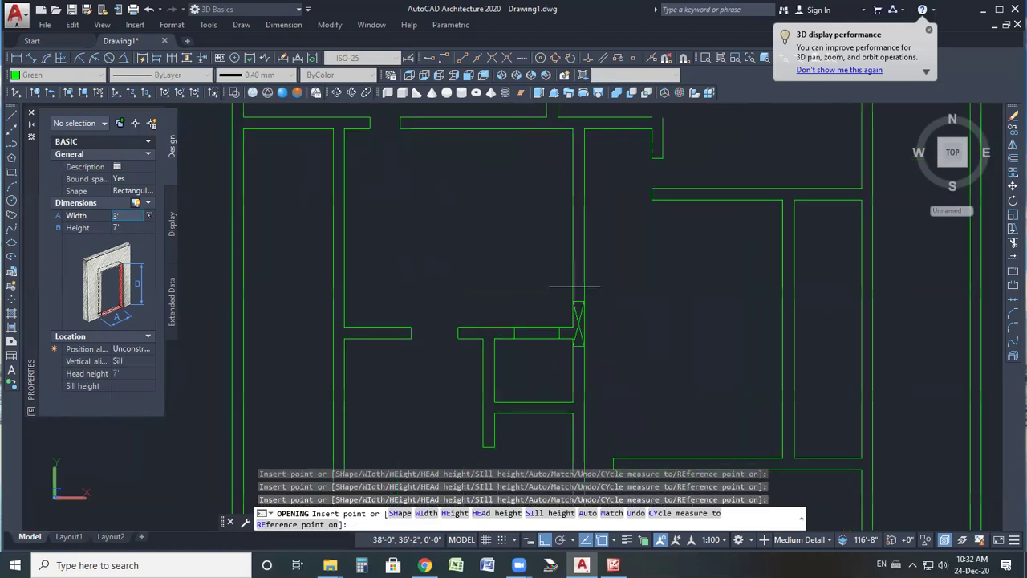
- Check the reference ground floor plan and place a 3' opening near the right end of the verandah's lower wall, ending the insertion
scroll(595, 224, "down", 3)
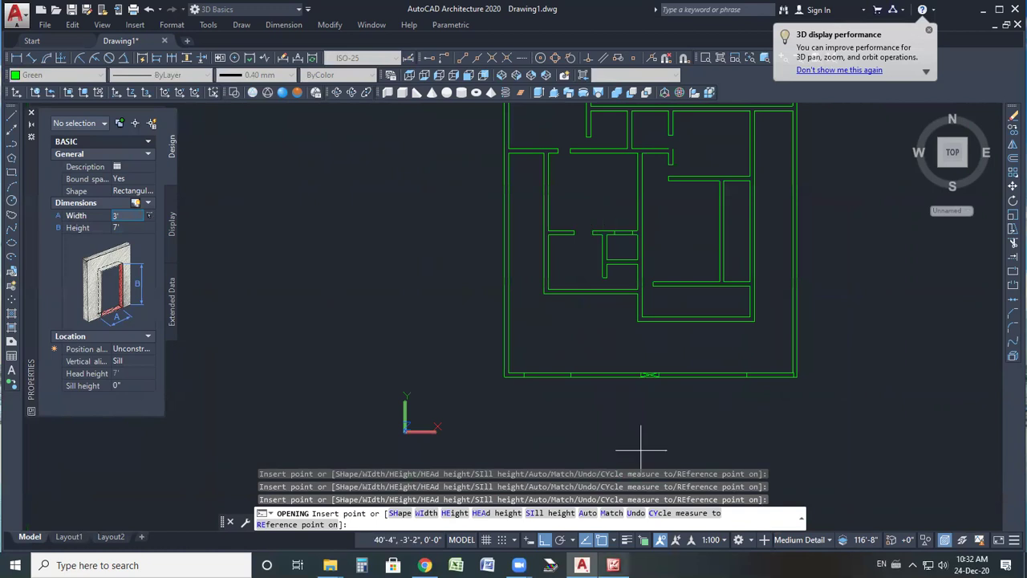
key("alt+Tab")
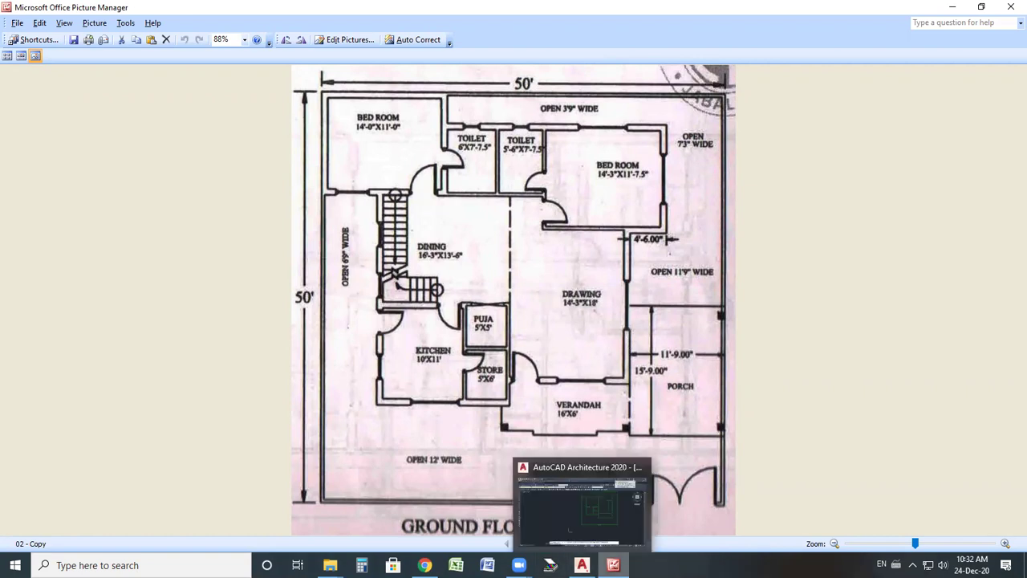
left_click(582, 565)
scroll(504, 233, "down", 2)
scroll(551, 294, "up", 3)
scroll(656, 395, "up", 2)
scroll(656, 395, "up", 3)
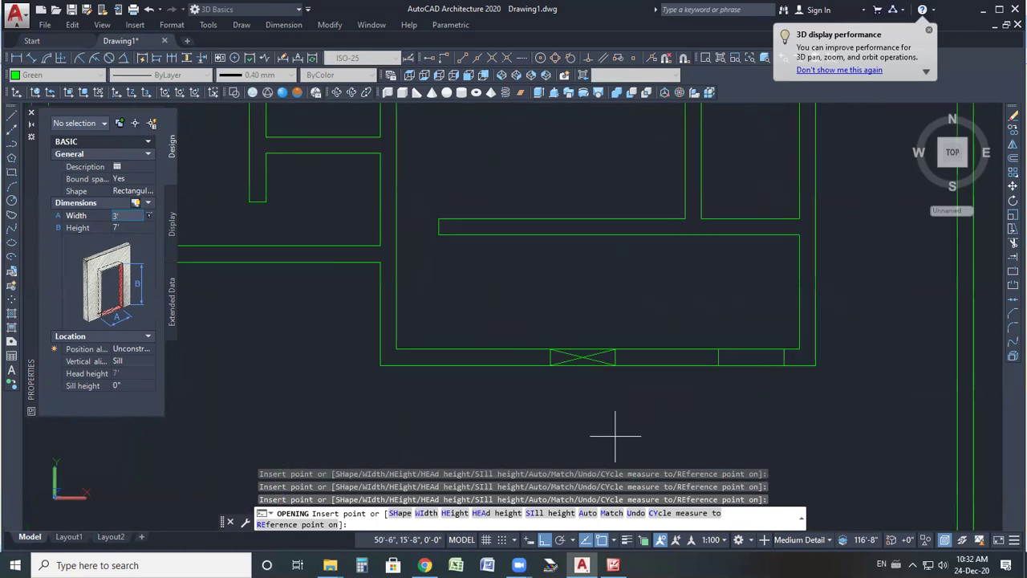
scroll(686, 393, "down", 2)
scroll(726, 188, "up", 2)
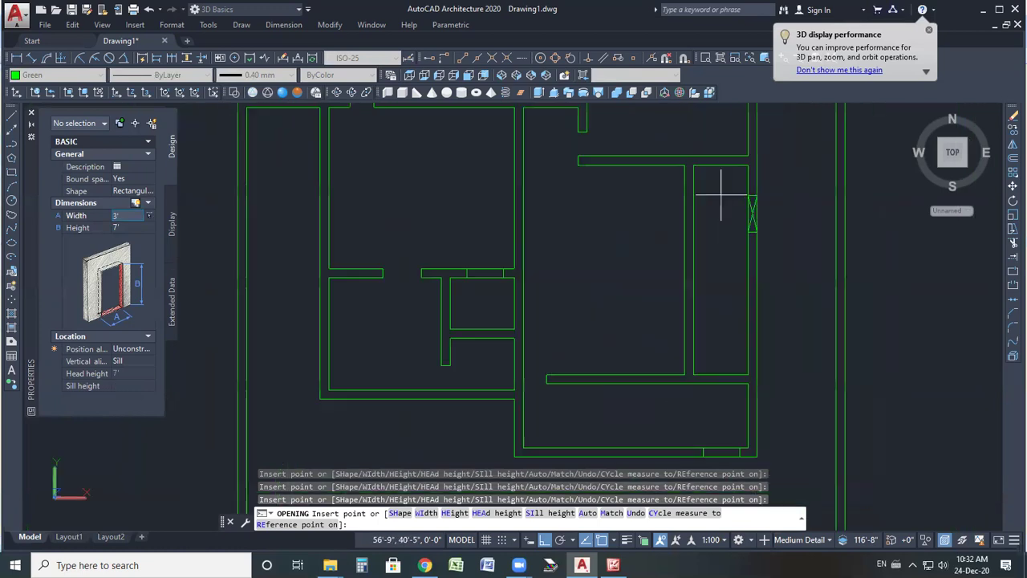
right_click(750, 378)
left_click(802, 102)
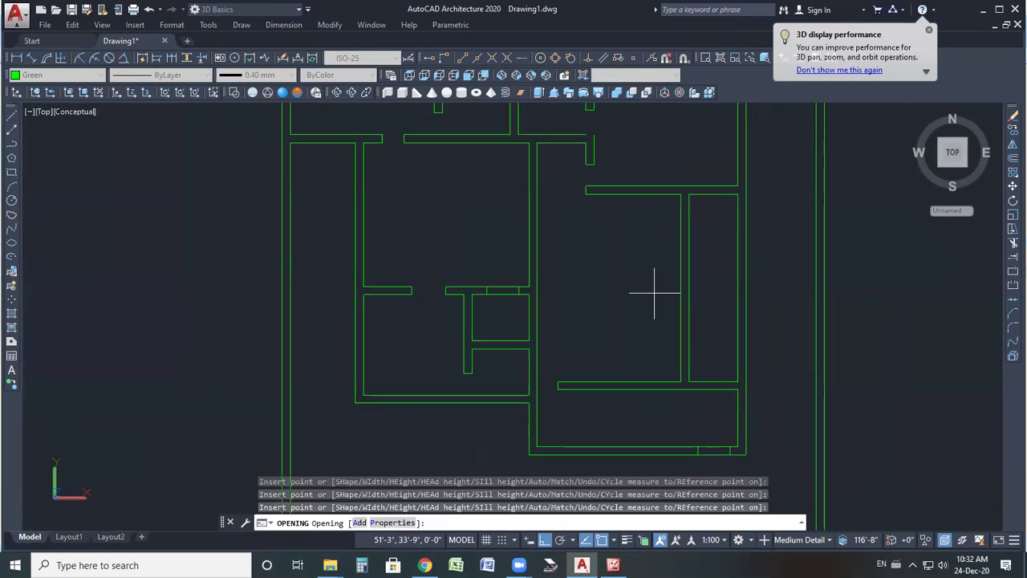
- Show the model in SW Isometric view and examine the openings in the outer and verandah walls
left_click(504, 76)
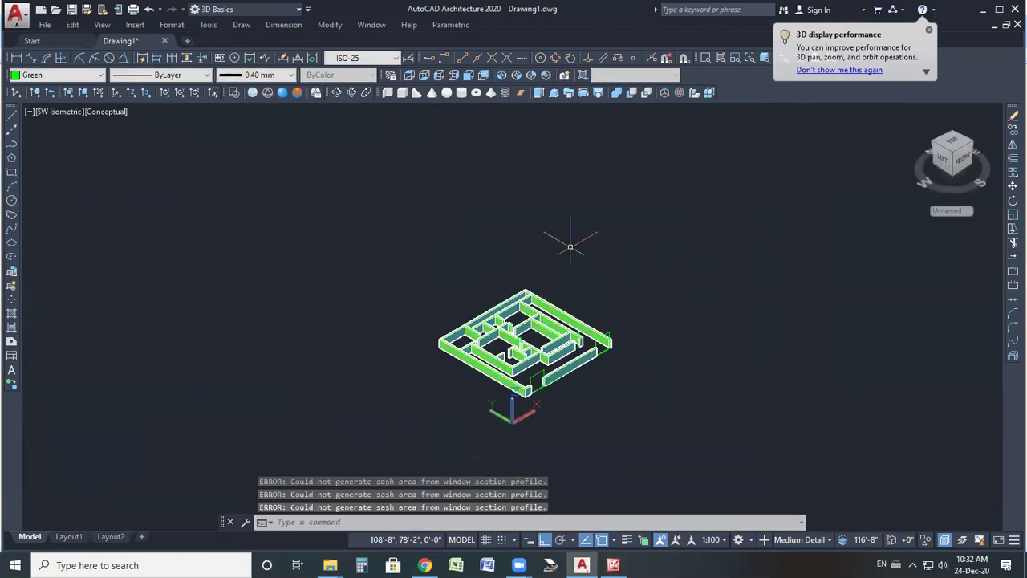
scroll(569, 229, "up", 10)
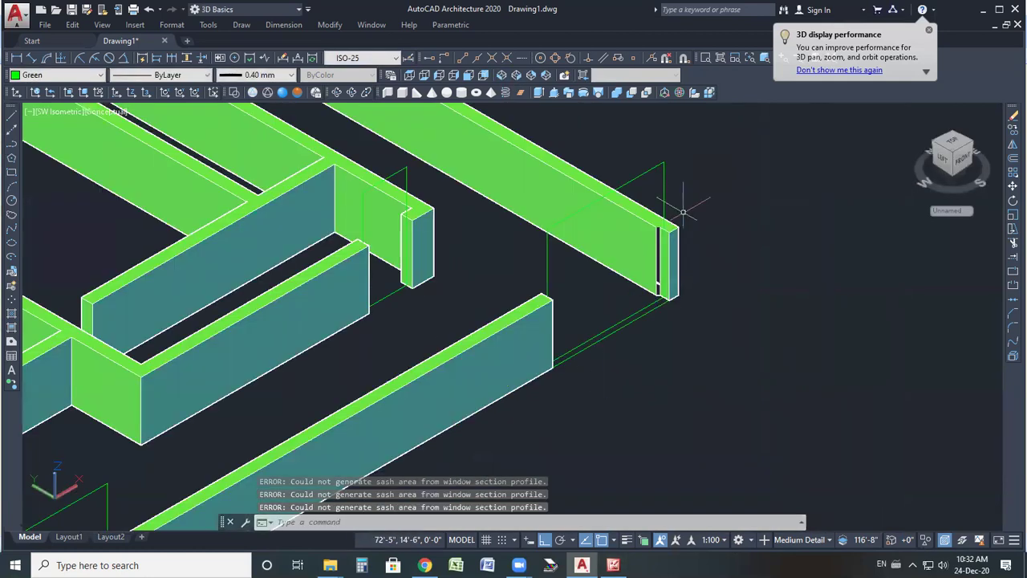
scroll(634, 307, "up", 3)
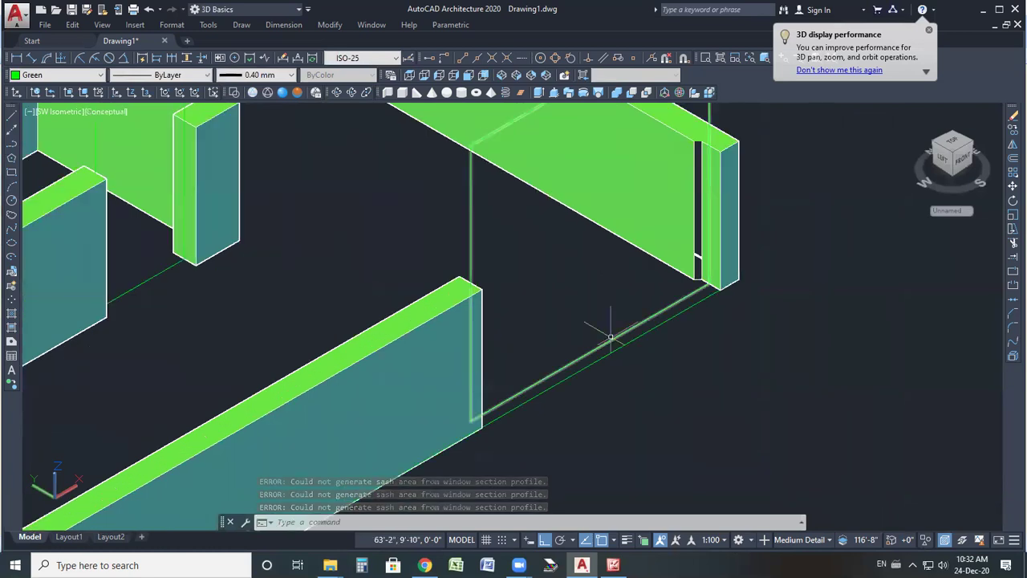
scroll(690, 336, "down", 4)
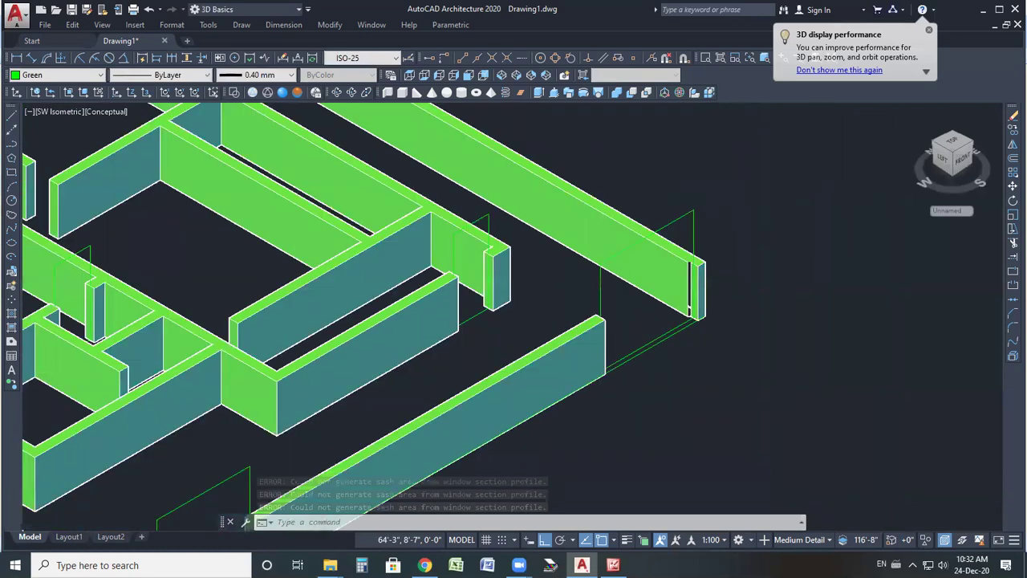
scroll(626, 227, "down", 3)
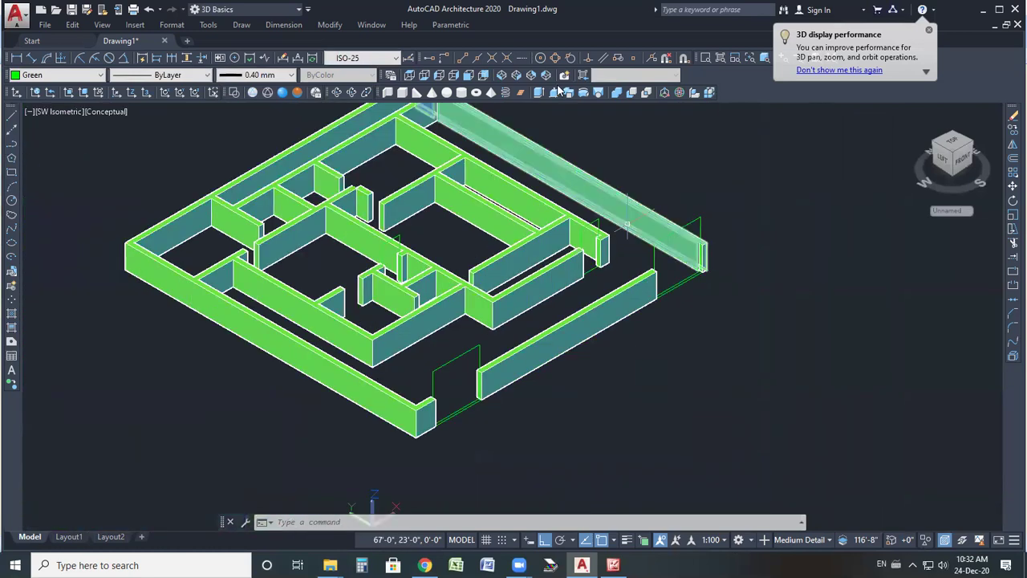
- Check the opening heights against the walls in Front view and return to SW Isometric
left_click(502, 76)
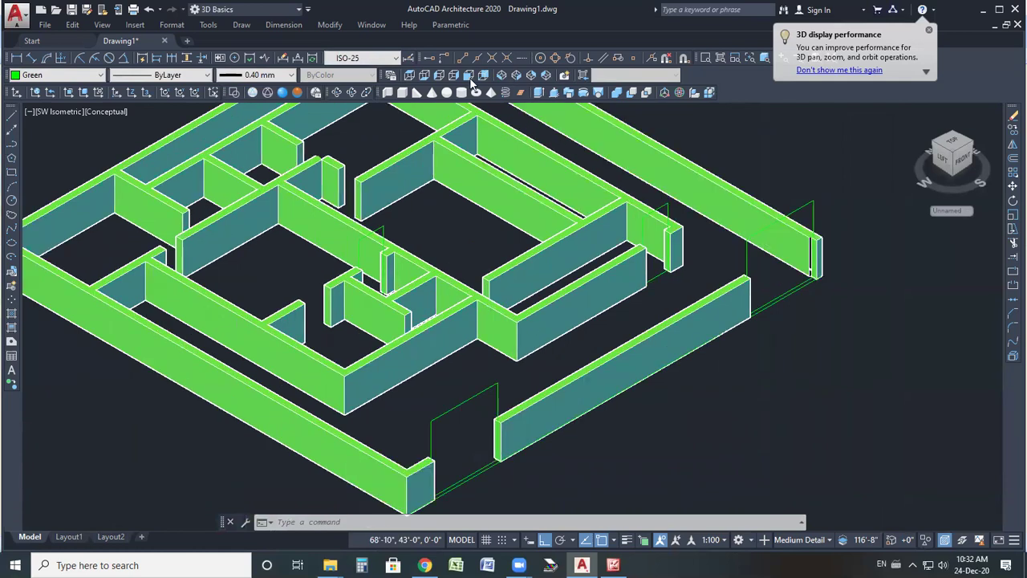
left_click(468, 76)
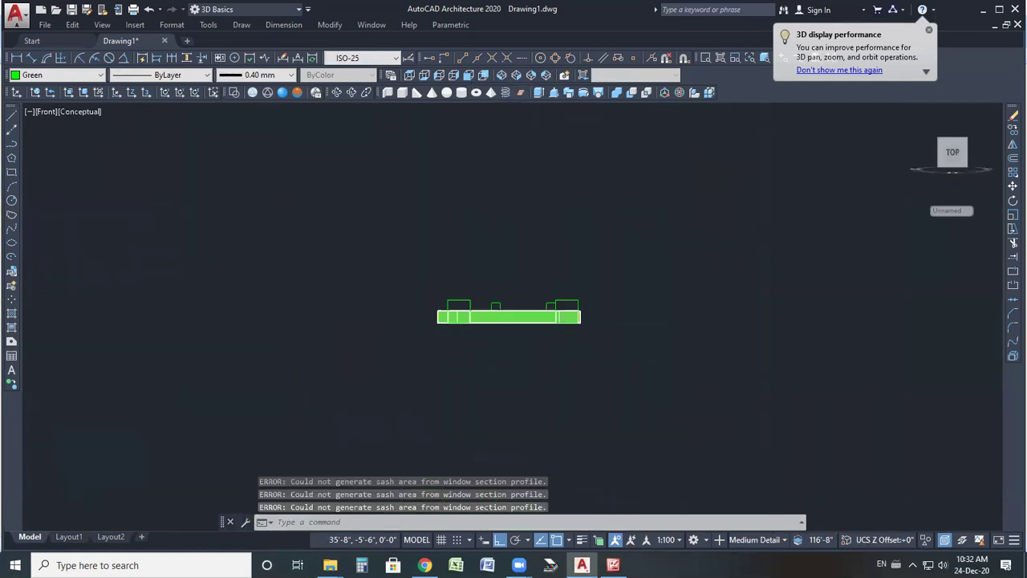
left_click(503, 75)
middle_click_drag(298, 125, 285, 113, "shift")
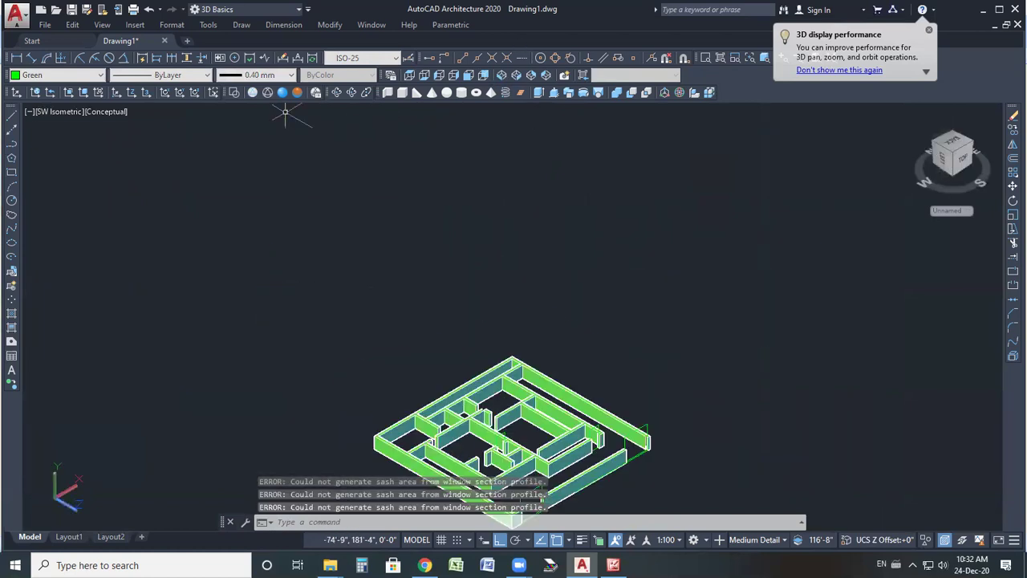
- Inspect the walls in the Wireframe and Conceptual visual styles and return to the Top view
left_click(253, 93)
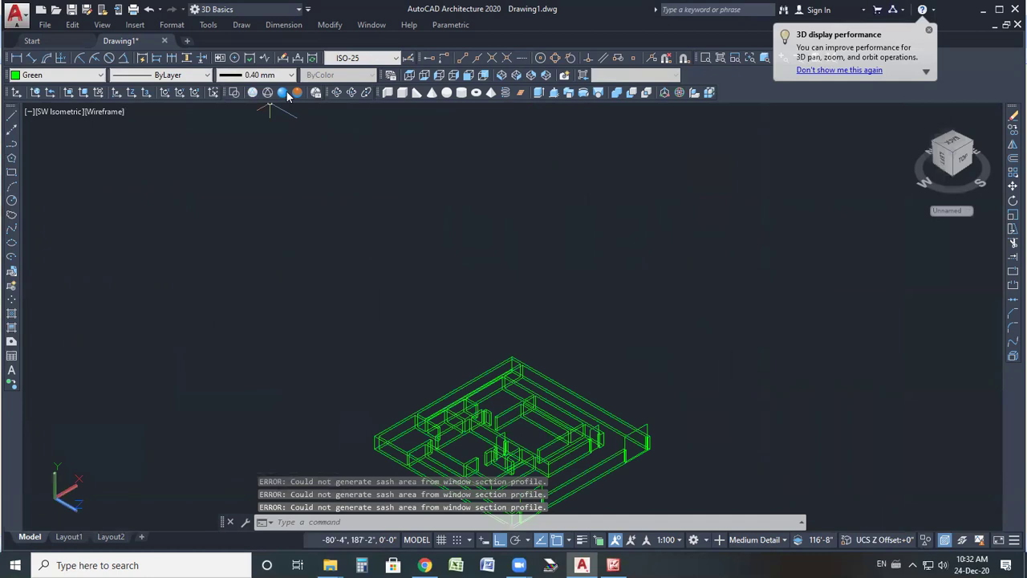
left_click(297, 93)
left_click(315, 93)
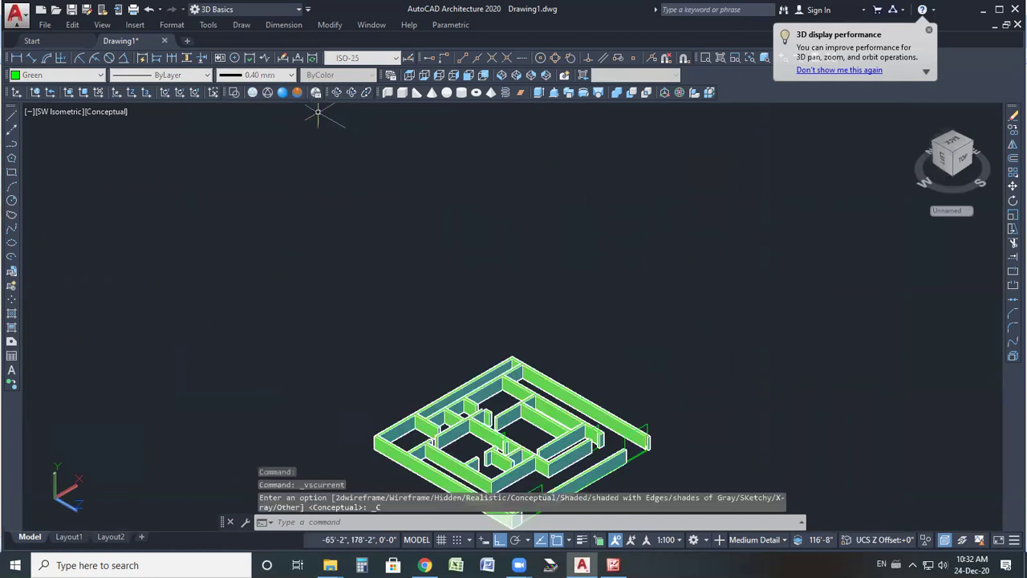
middle_click_drag(552, 248, 590, 138)
scroll(554, 321, "up", 5)
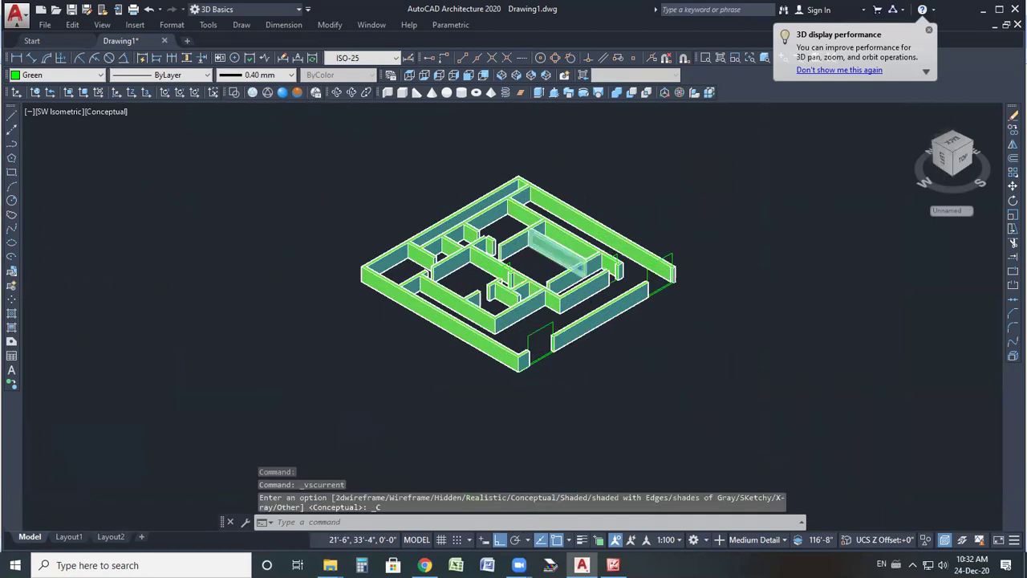
scroll(553, 265, "up", 2)
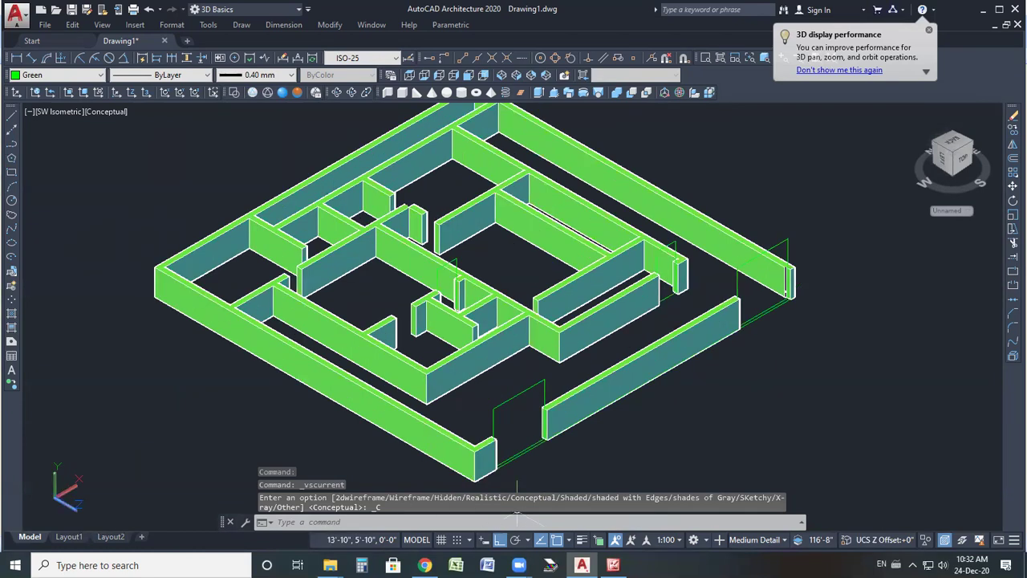
left_click(411, 75)
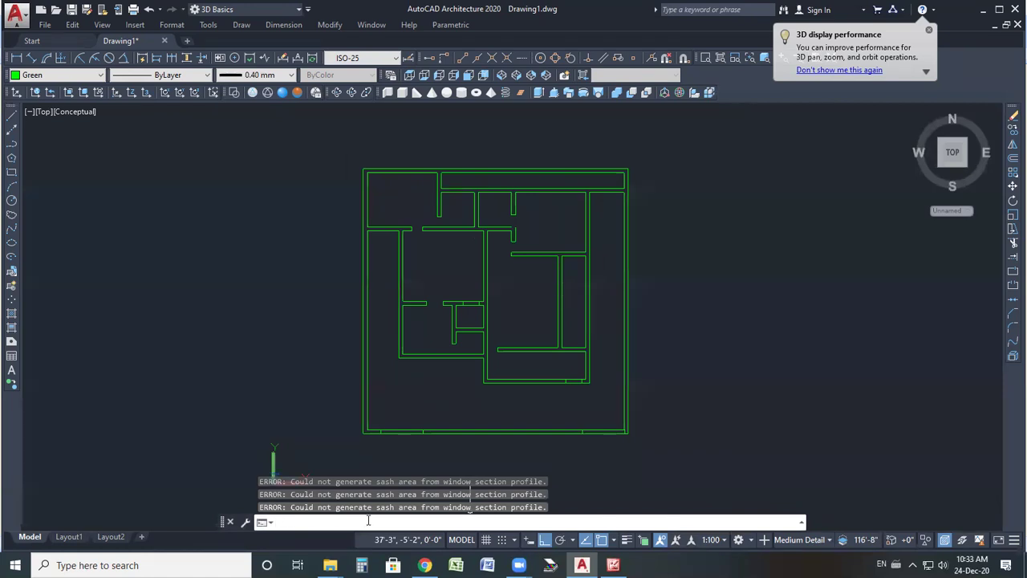
- Apply a FLOORLINE offset of 0" to the four outer boundary walls and end the command
type("FLOOR")
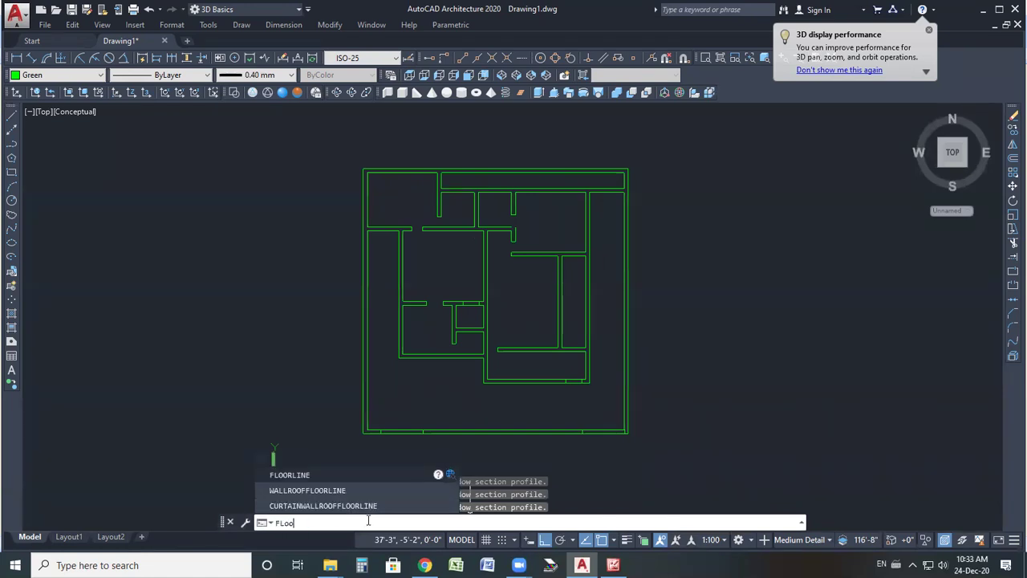
key("BackSpace")
key("Return")
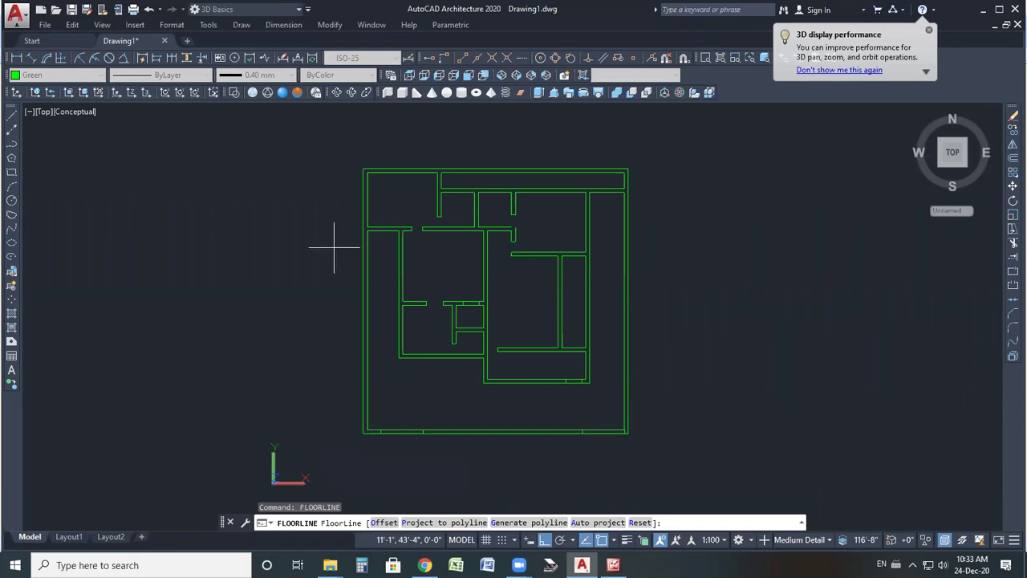
left_click(384, 523)
left_click(423, 173)
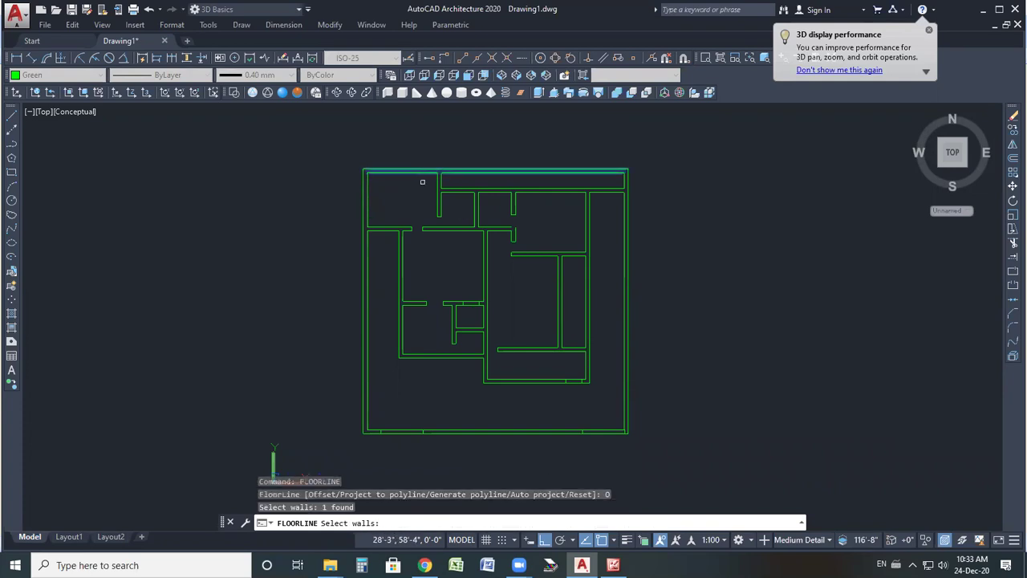
left_click(460, 428)
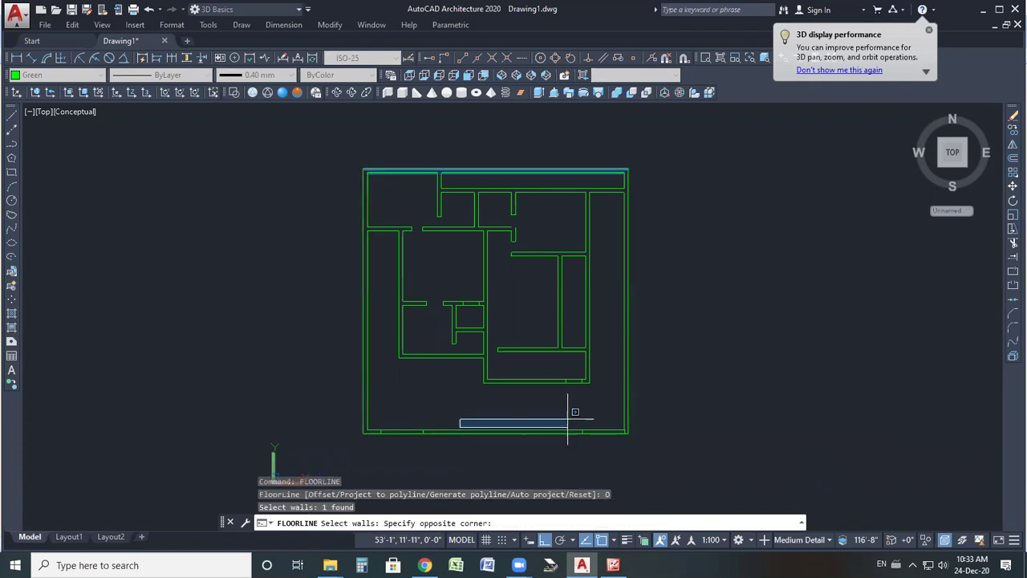
left_click(620, 400)
left_click(625, 390)
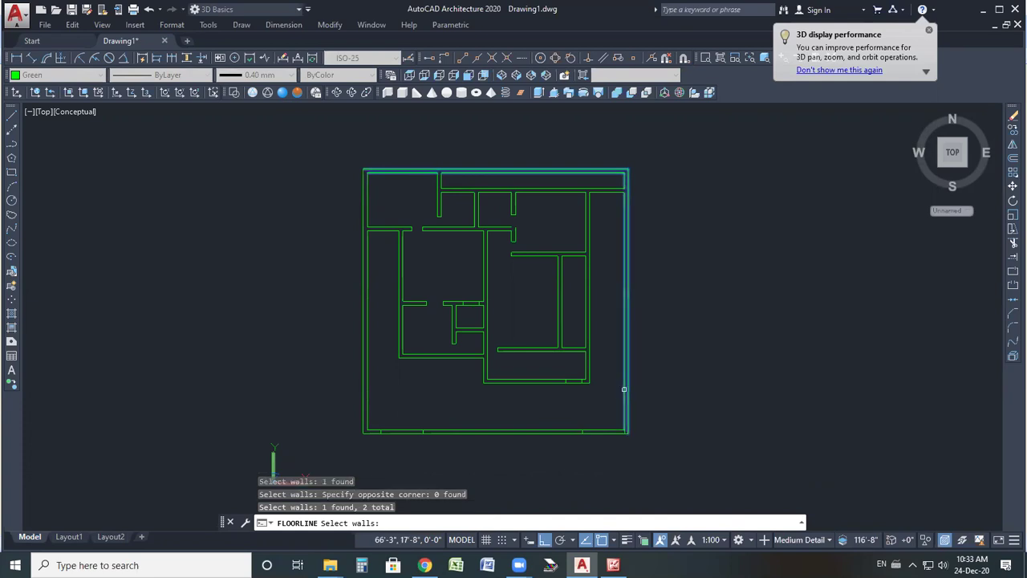
left_click(369, 395)
left_click(399, 430)
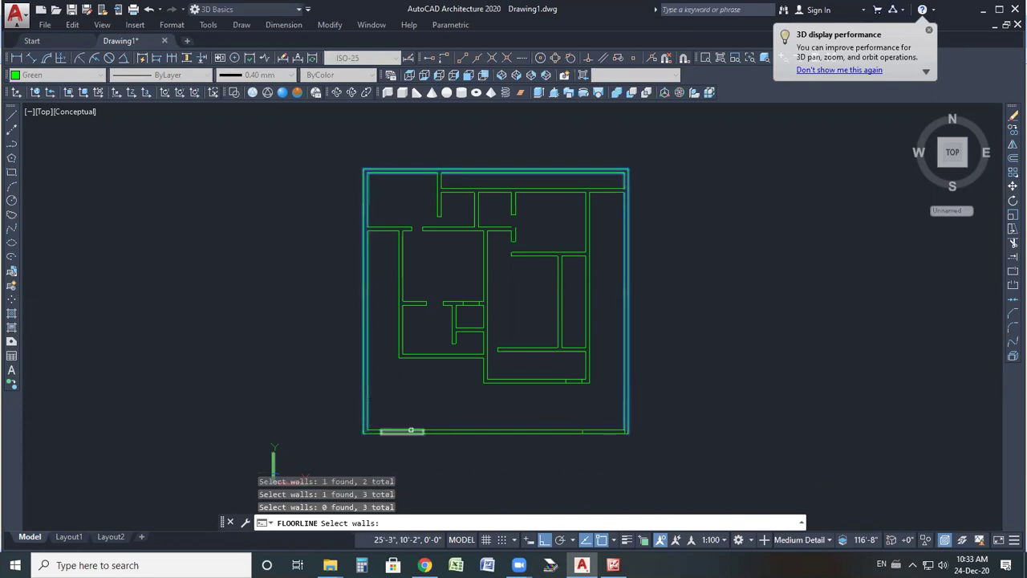
left_click(436, 430)
key("Return")
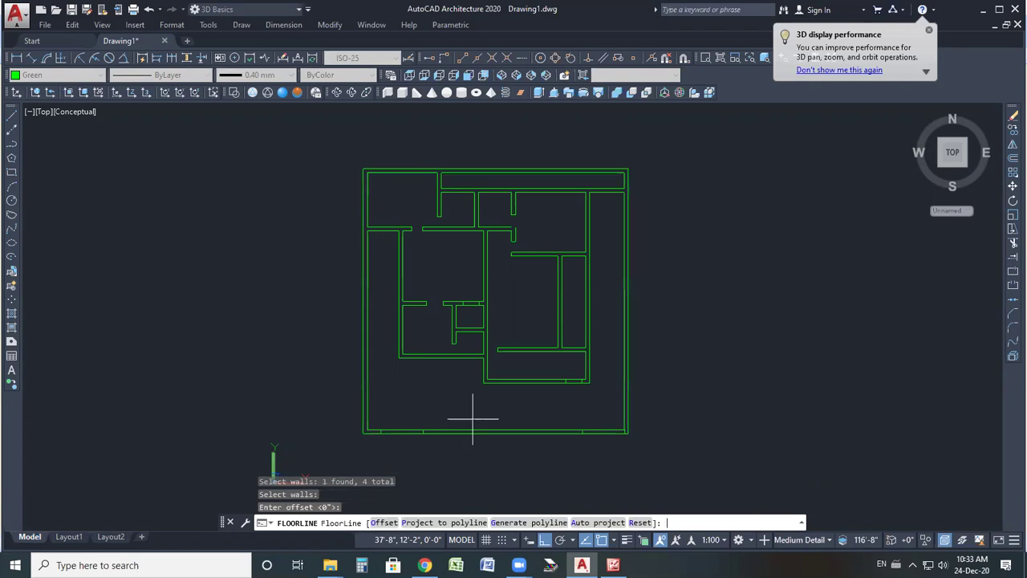
right_click(485, 399)
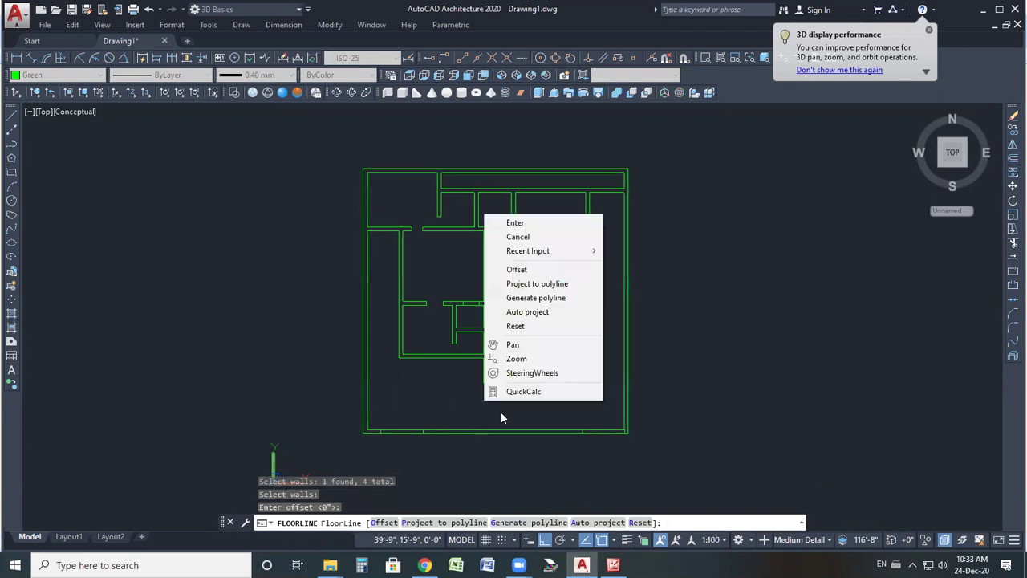
left_click(515, 222)
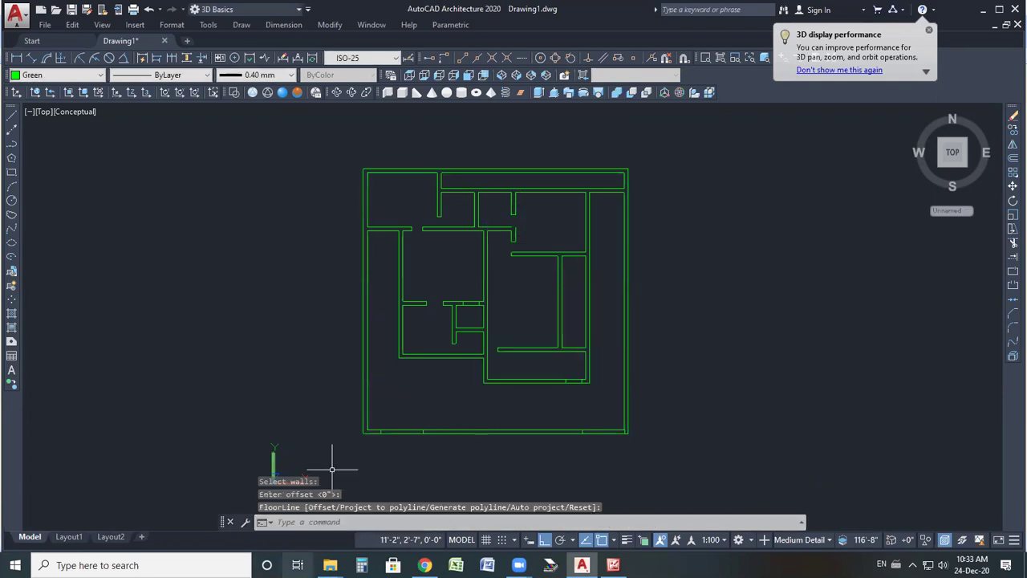
- Show the tool palettes and look through the Roombook tools for a floor or slab tool
type("TP")
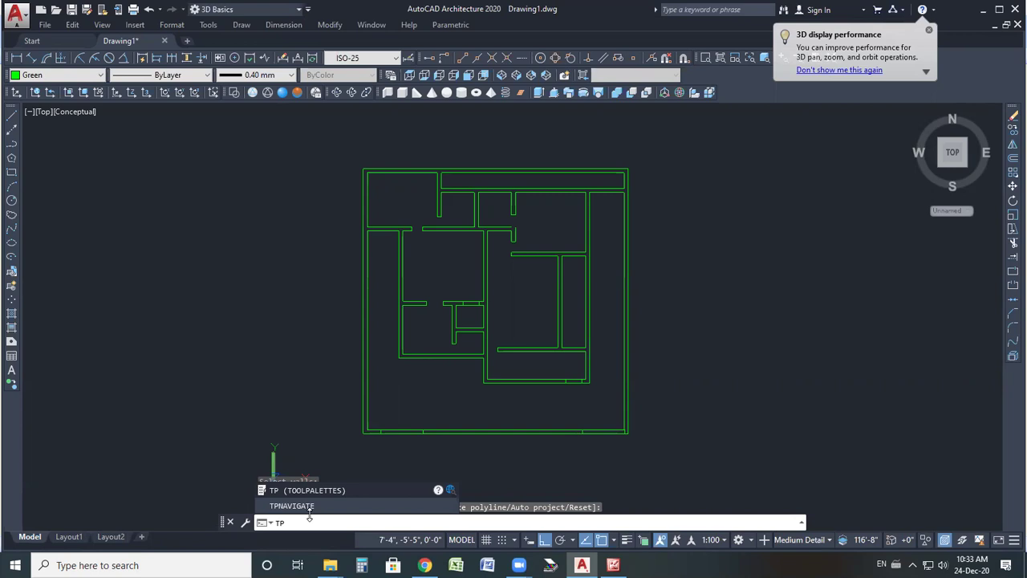
key("Return")
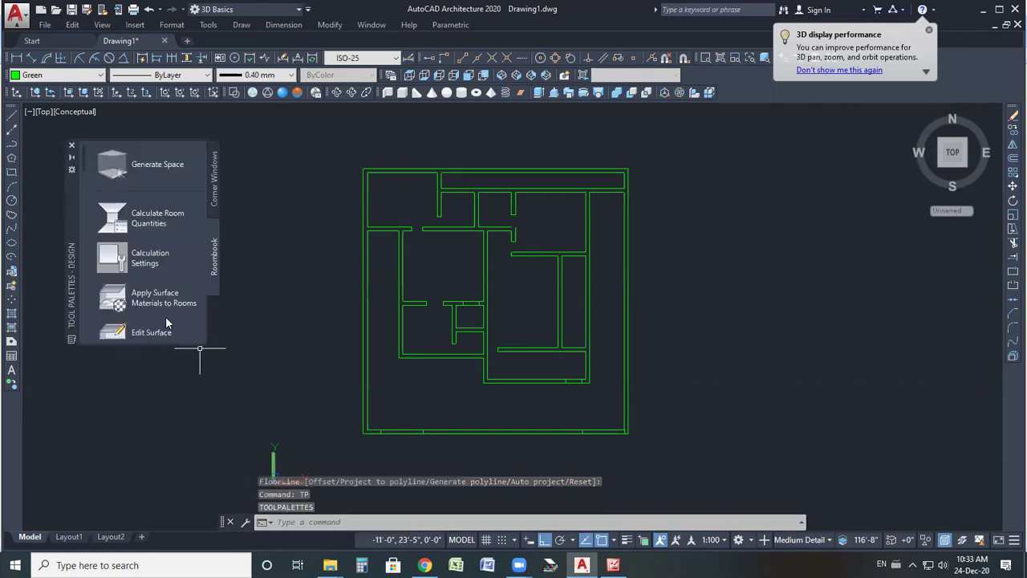
right_click(75, 288)
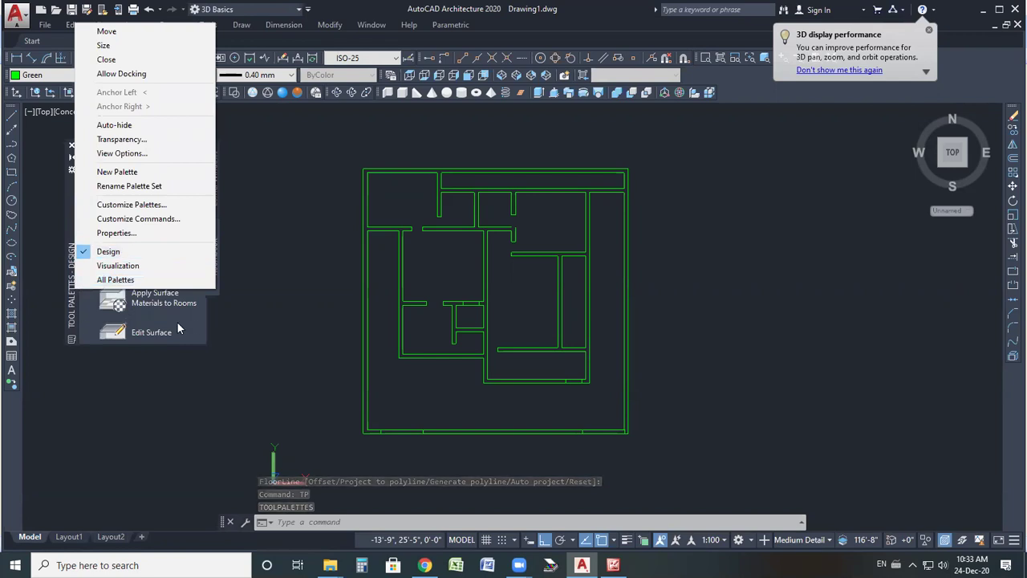
left_click(223, 313)
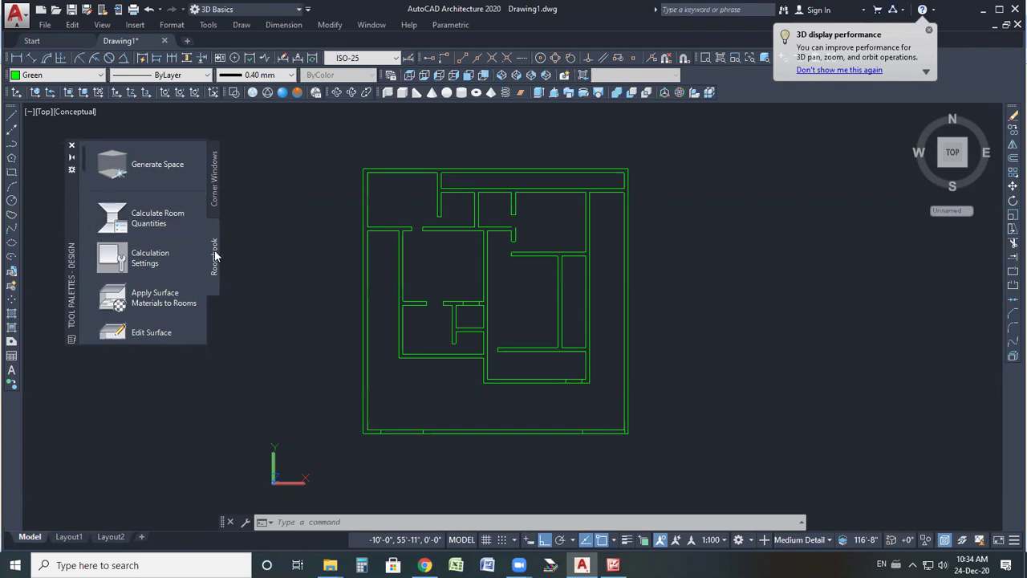
scroll(116, 305, "down", 5)
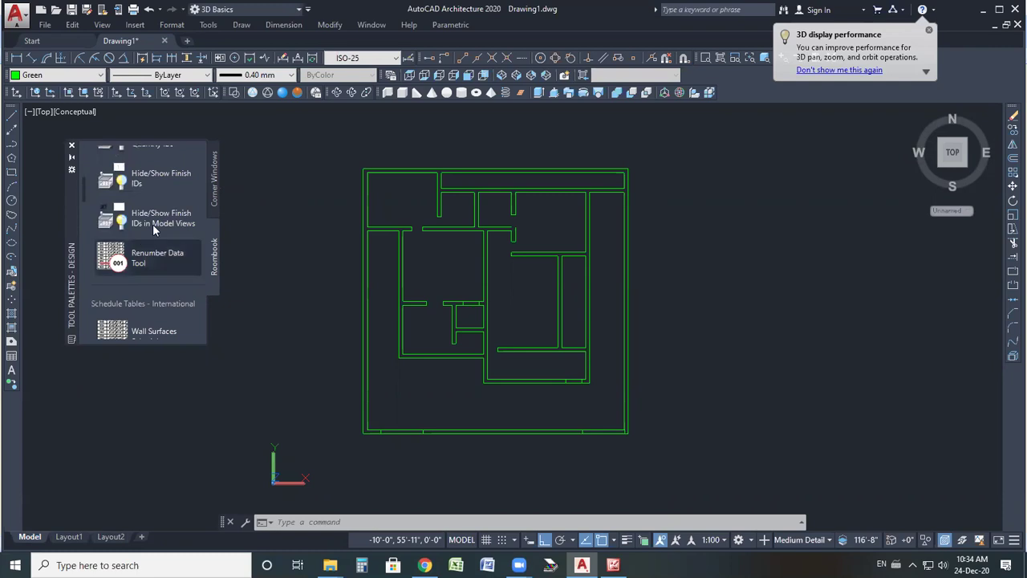
scroll(152, 224, "up", 5)
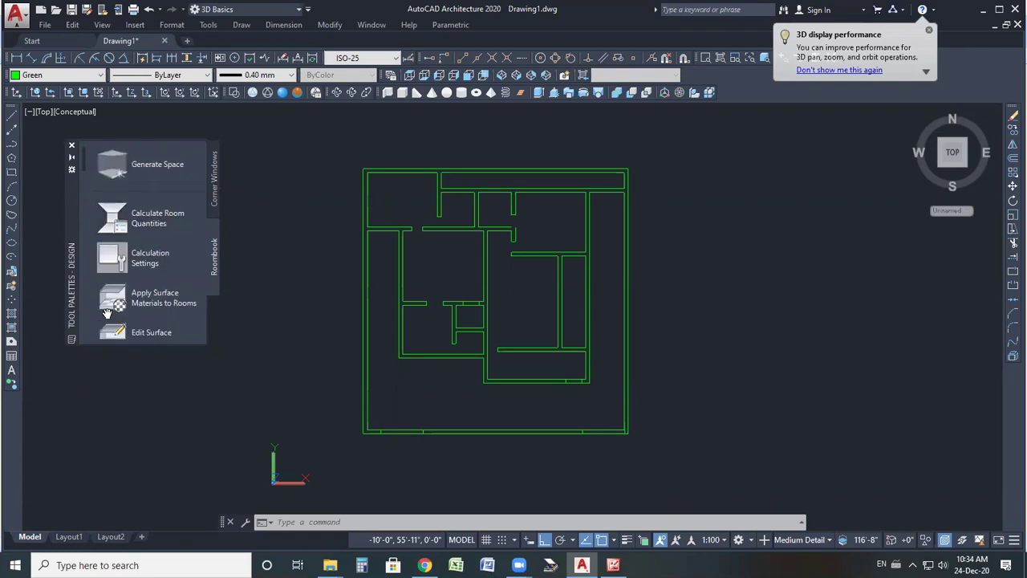
scroll(187, 280, "down", 5)
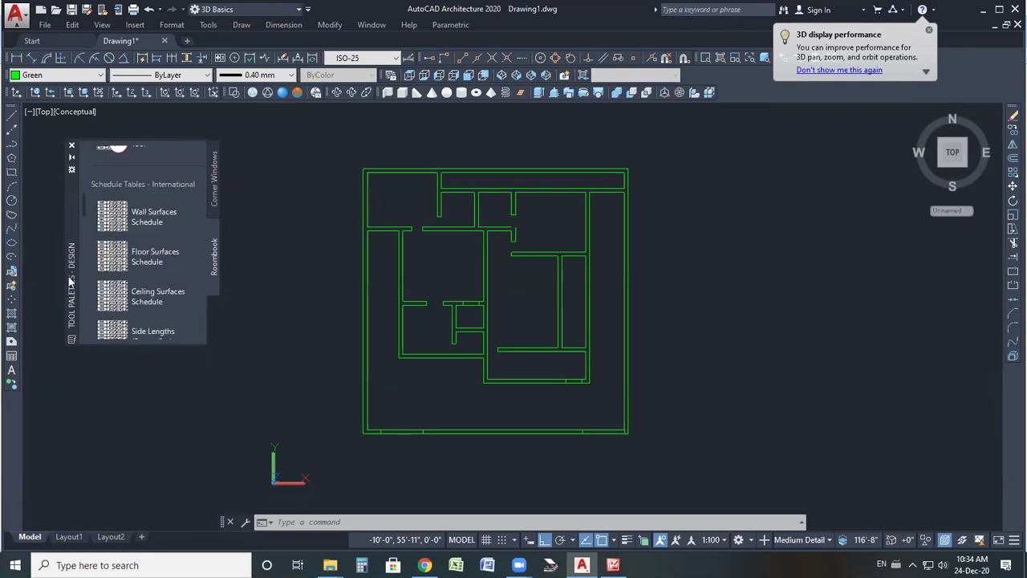
- Start the Corner - Pass Through window tool from the Corner Windows palette and examine its design properties
left_click(214, 190)
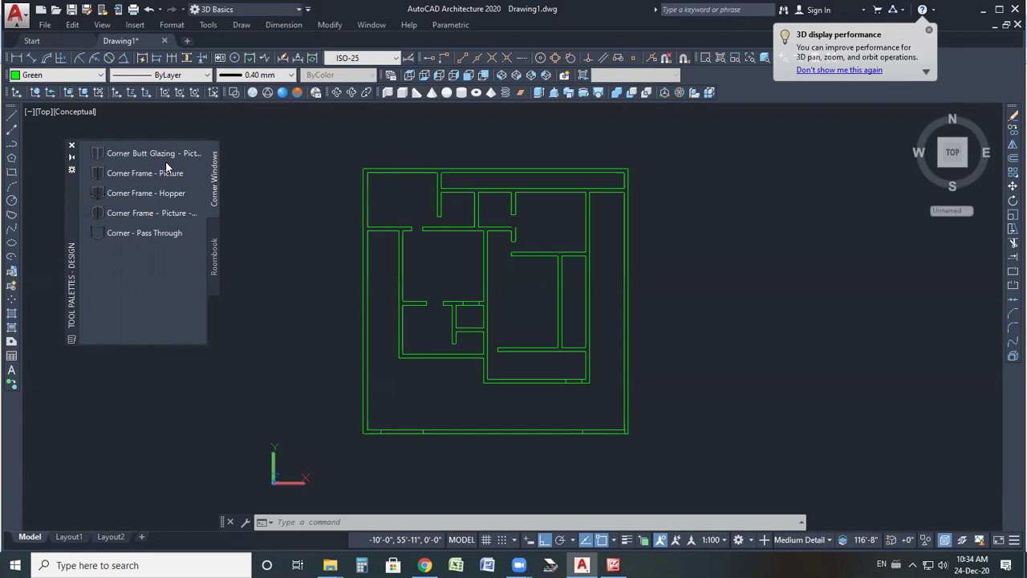
left_click(137, 233)
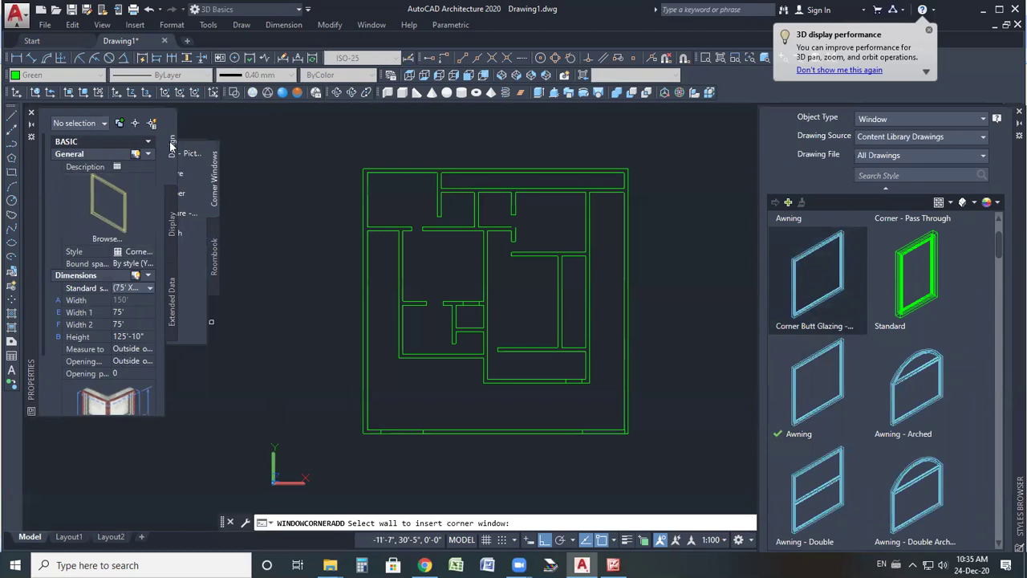
scroll(96, 255, "down", 3)
scroll(102, 254, "up", 3)
scroll(102, 301, "down", 3)
scroll(102, 301, "up", 3)
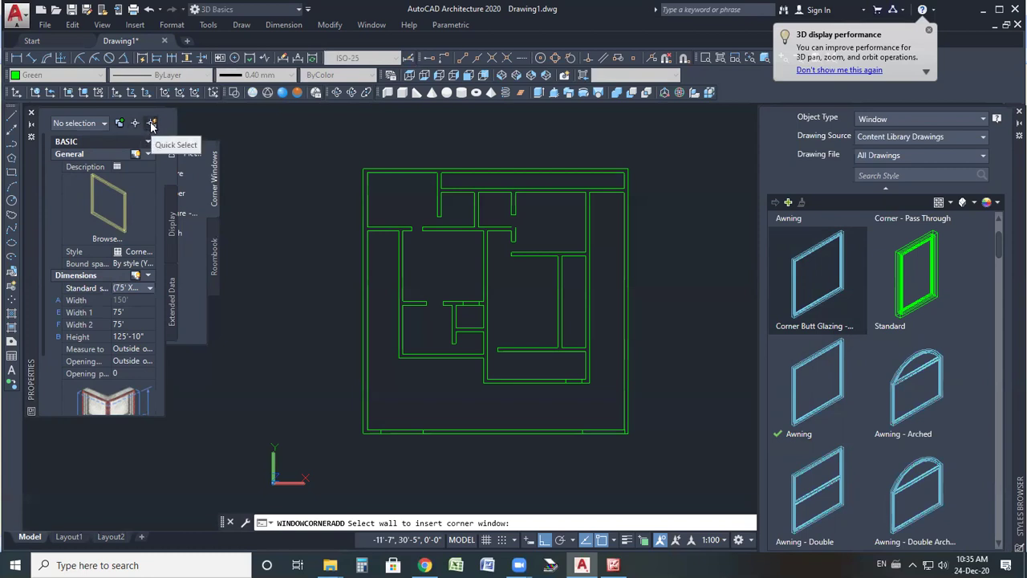
scroll(128, 305, "down", 3)
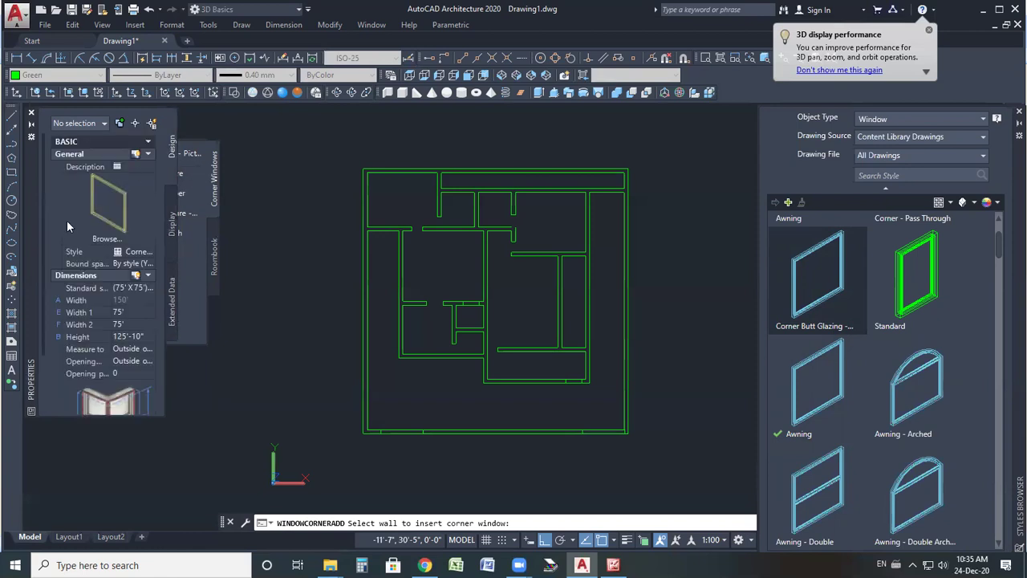
left_click(118, 141)
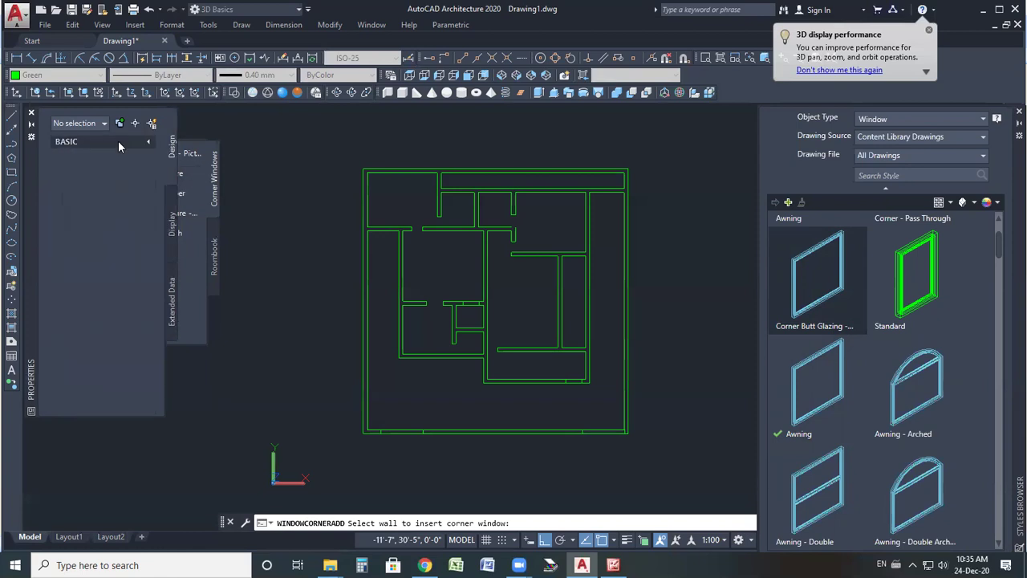
left_click(149, 142)
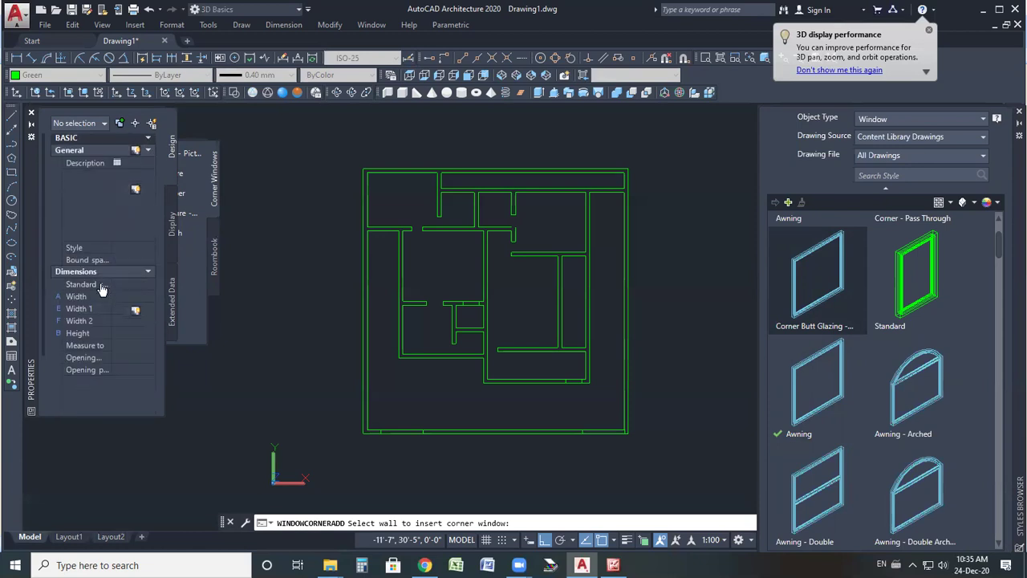
scroll(100, 313, "down", 3)
scroll(101, 325, "up", 3)
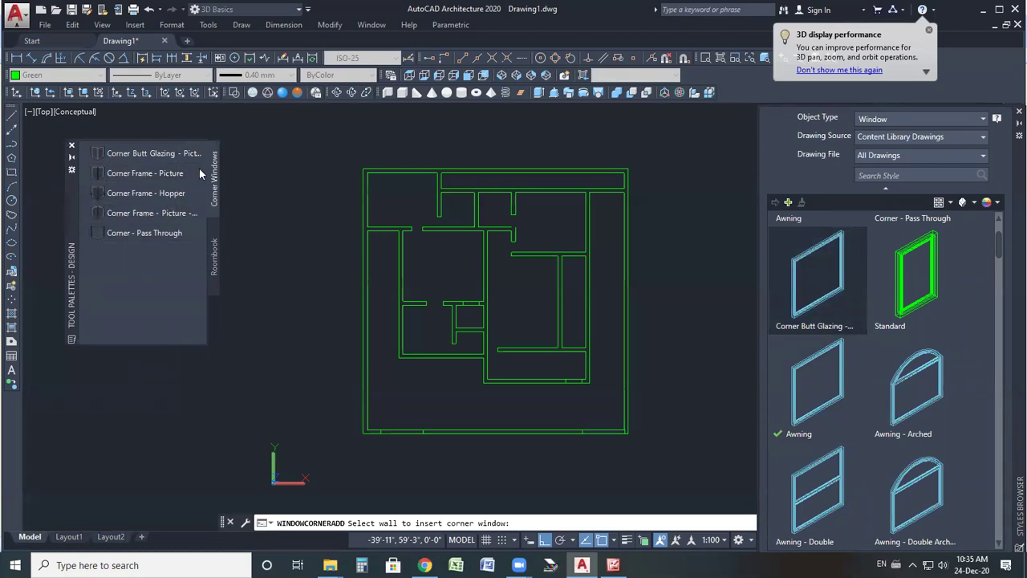
- Try the Corner Frame - Picture, Corner Frame - Hopper and other corner window tools, and look through the Roombook tools again
mouse_move(163, 180)
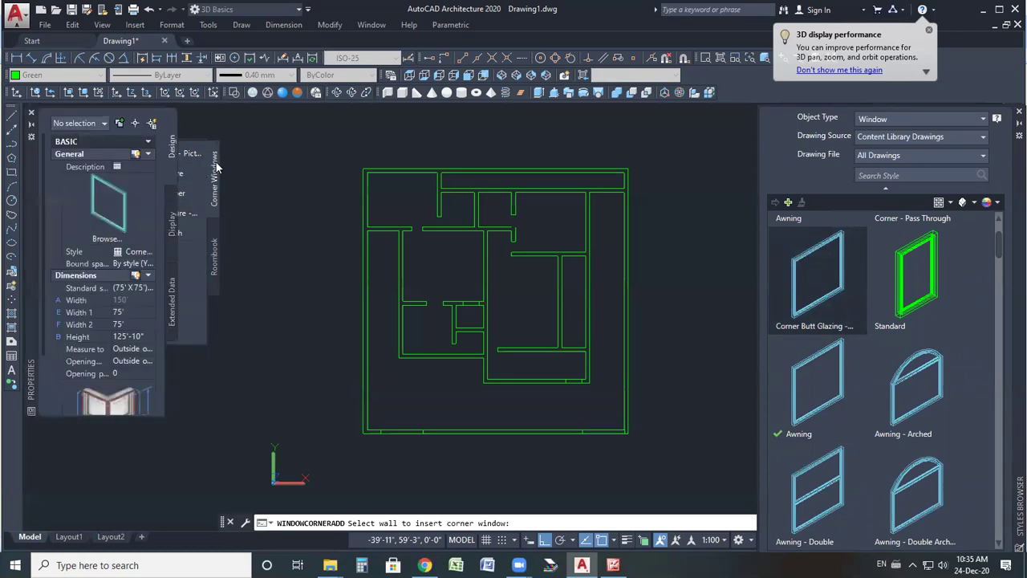
left_click(185, 176)
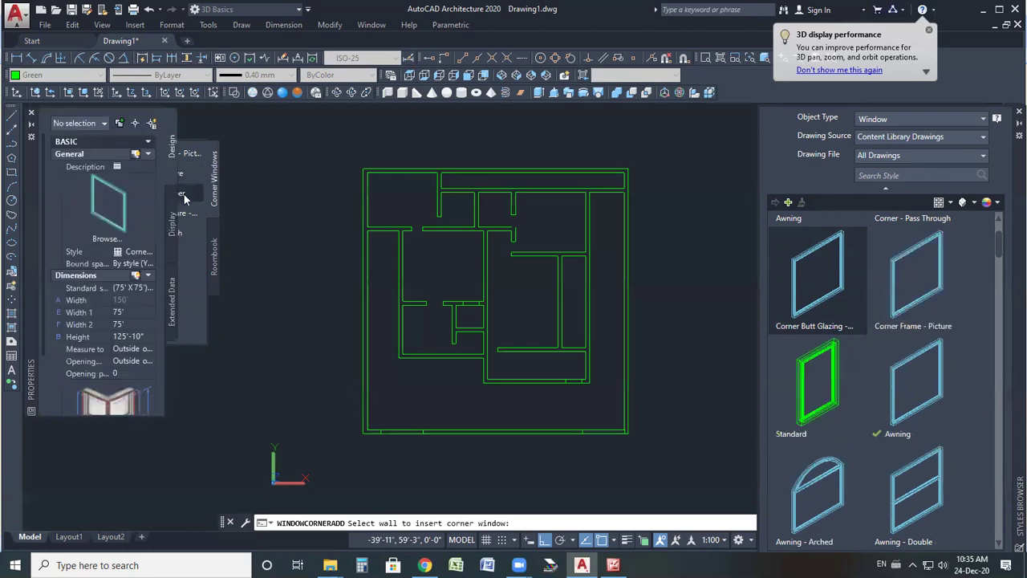
mouse_move(206, 195)
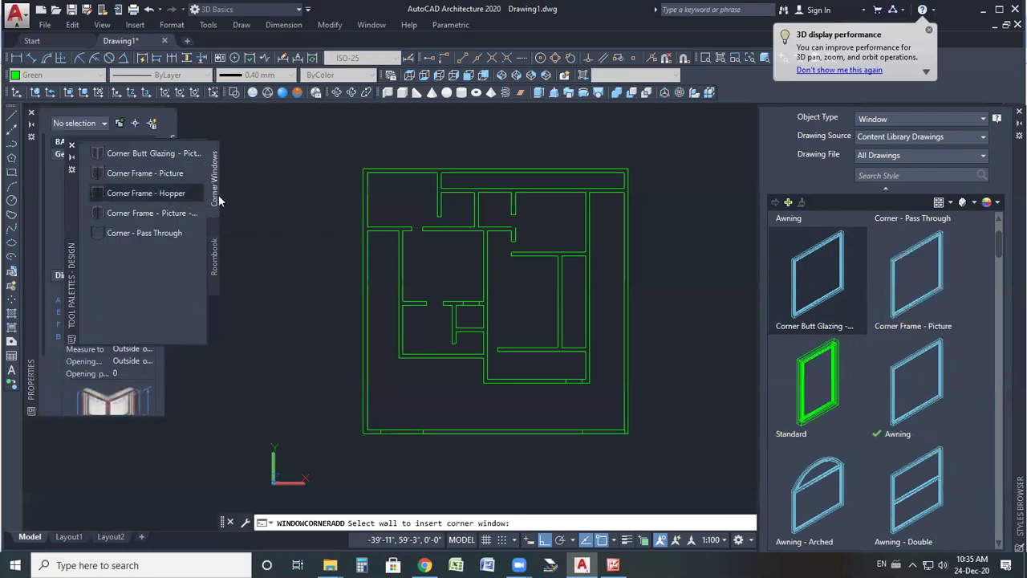
left_click(148, 192)
left_click(179, 224)
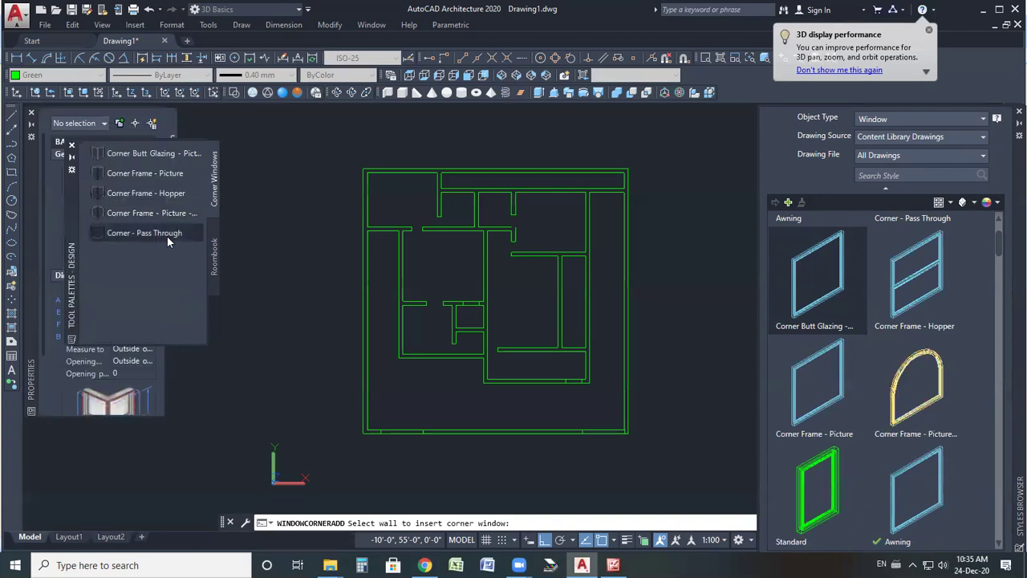
mouse_move(215, 200)
left_click(215, 258)
scroll(125, 269, "up", 10)
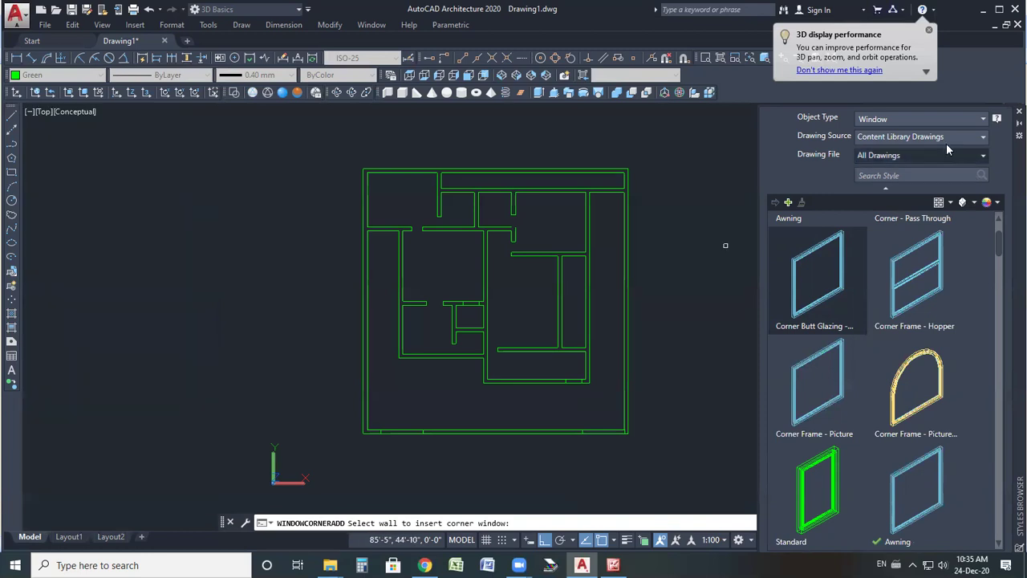
- List the slab styles in the Styles Browser and start adding a slab with the Brick Pavers on Concrete style
left_click(941, 122)
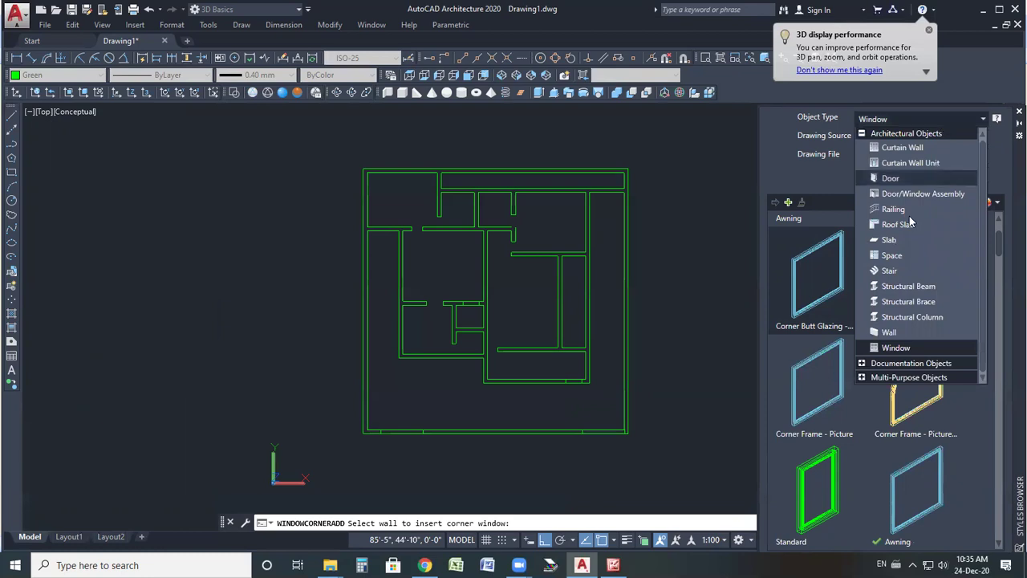
left_click(897, 241)
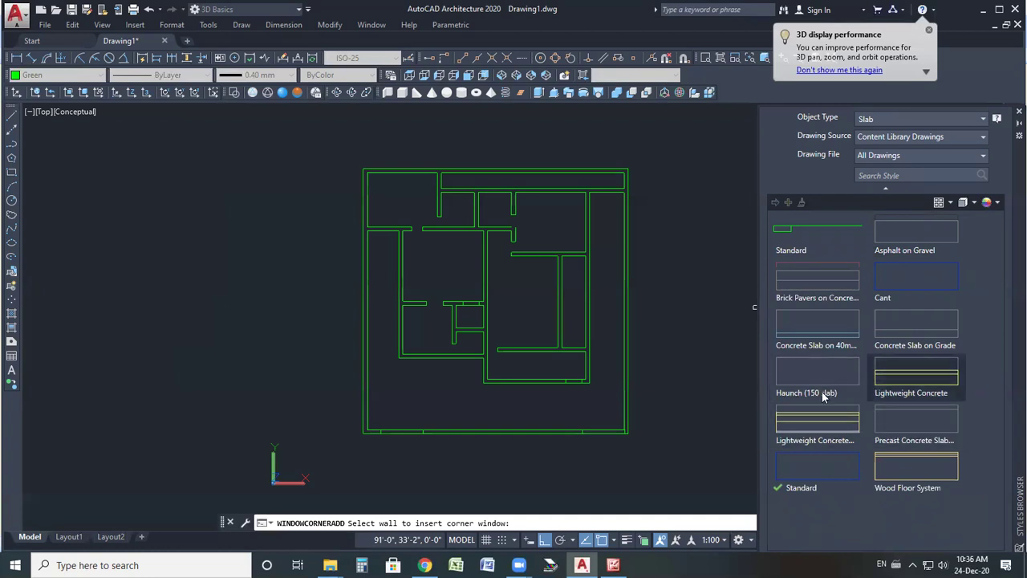
left_click(805, 288)
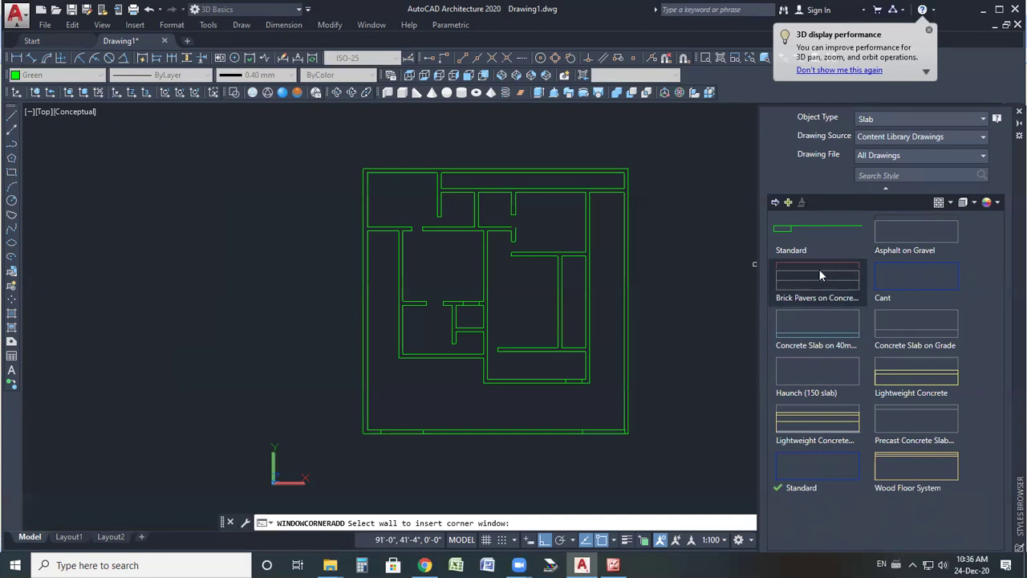
left_click(775, 202)
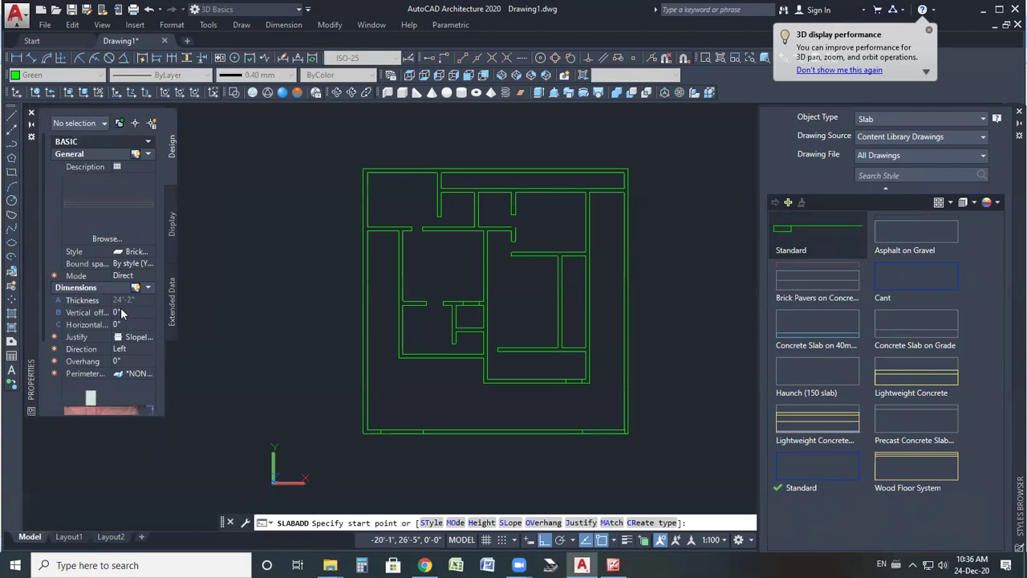
- Draw the Brick Pavers on Concrete slab through the four inner corners of the boundary walls
left_click(365, 170)
scroll(550, 192, "up", 4)
left_click(676, 161)
scroll(676, 160, "down", 6)
scroll(665, 275, "up", 6)
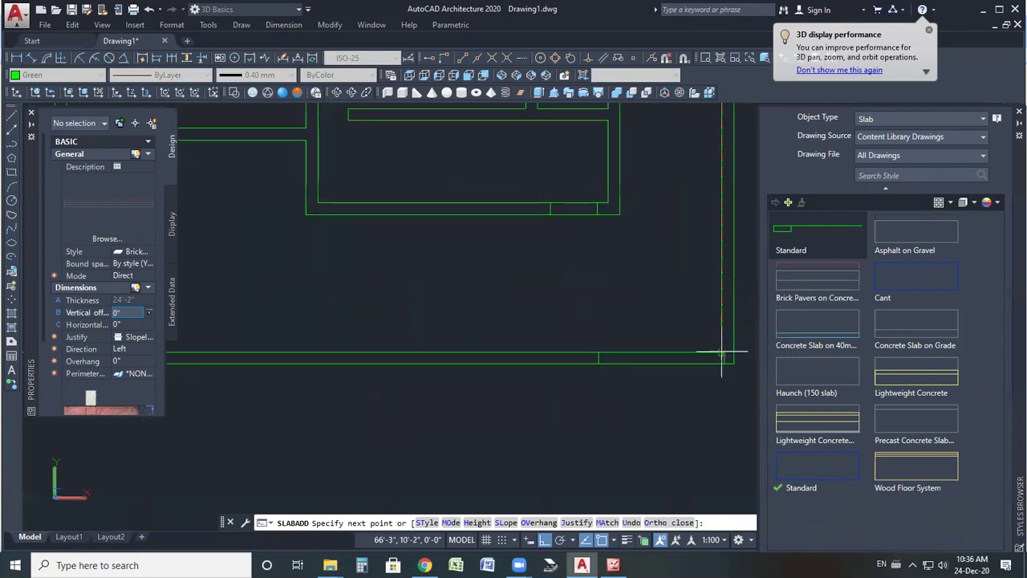
scroll(722, 351, "up", 3)
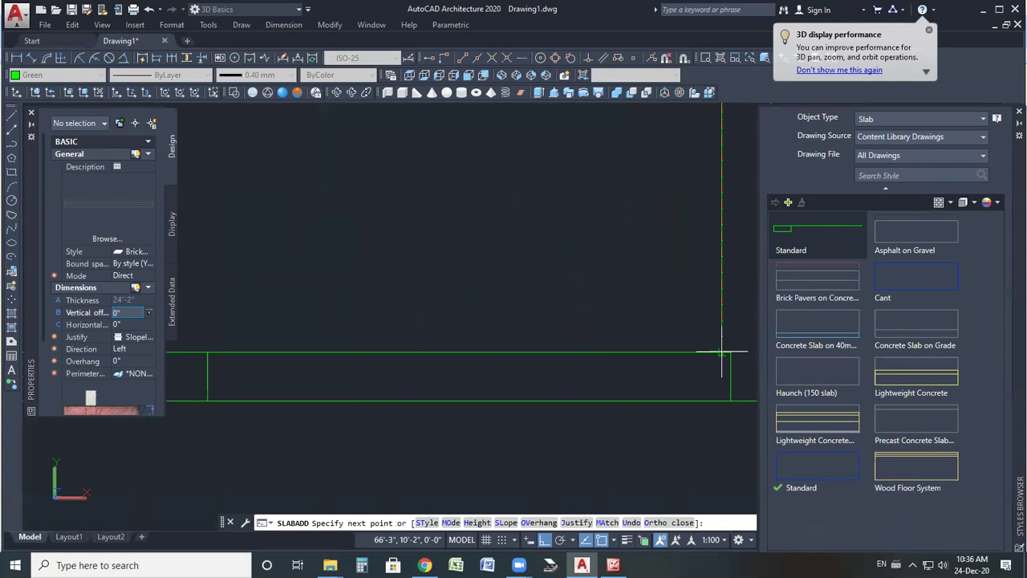
left_click(722, 351)
scroll(722, 352, "down", 5)
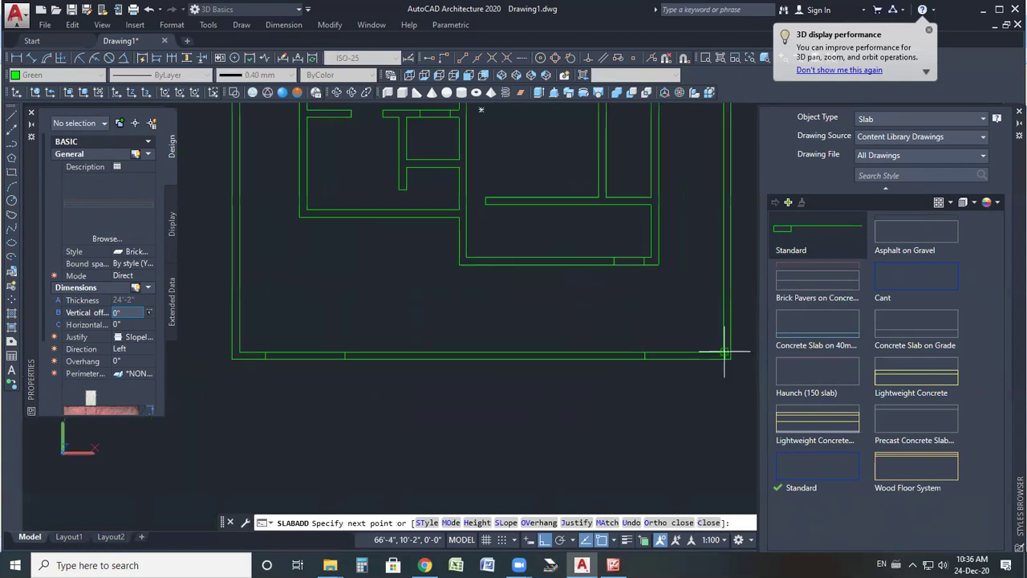
scroll(656, 360, "up", 4)
scroll(666, 357, "up", 6)
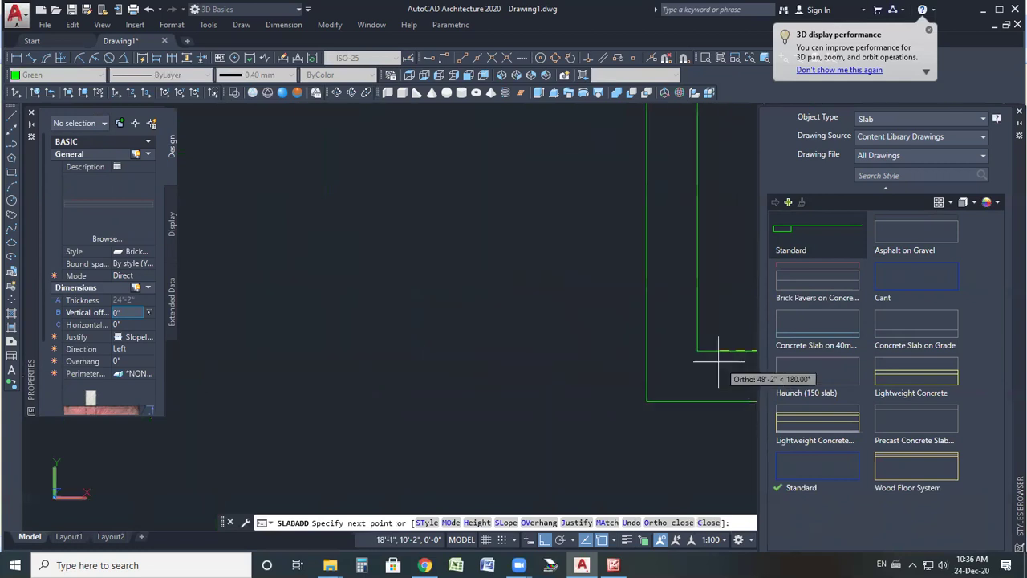
scroll(557, 390, "down", 5)
scroll(562, 265, "up", 6)
right_click(576, 215)
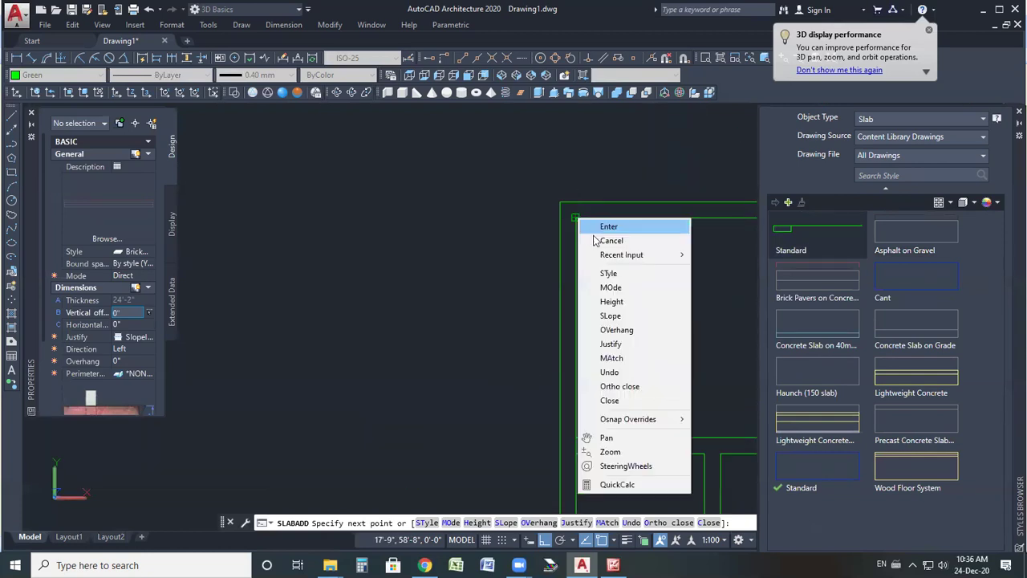
left_click(603, 228)
scroll(374, 276, "down", 6)
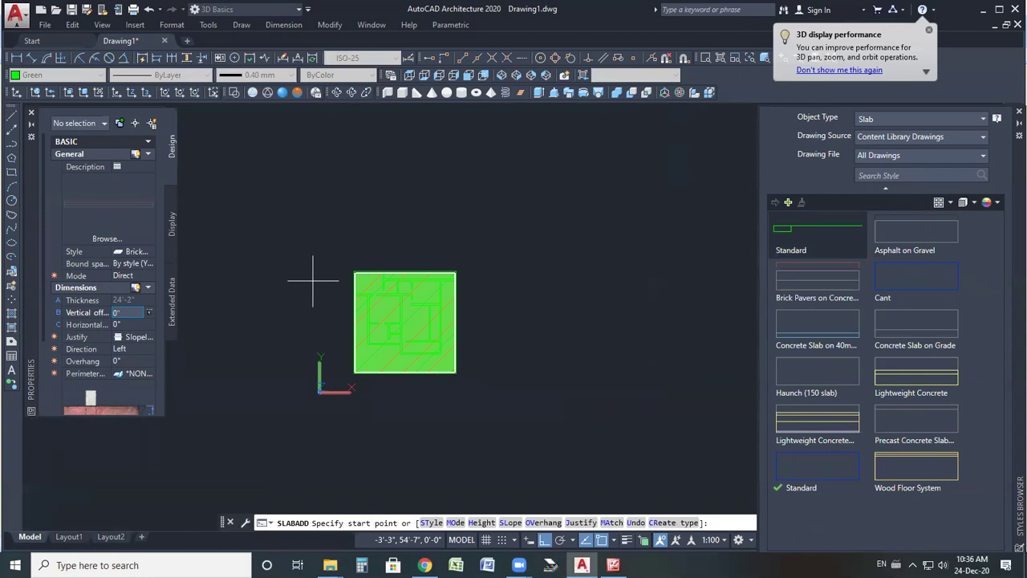
- Show the model in SW Isometric view and examine the brick paver slab's thickness, slope and pivot point properties
left_click(501, 76)
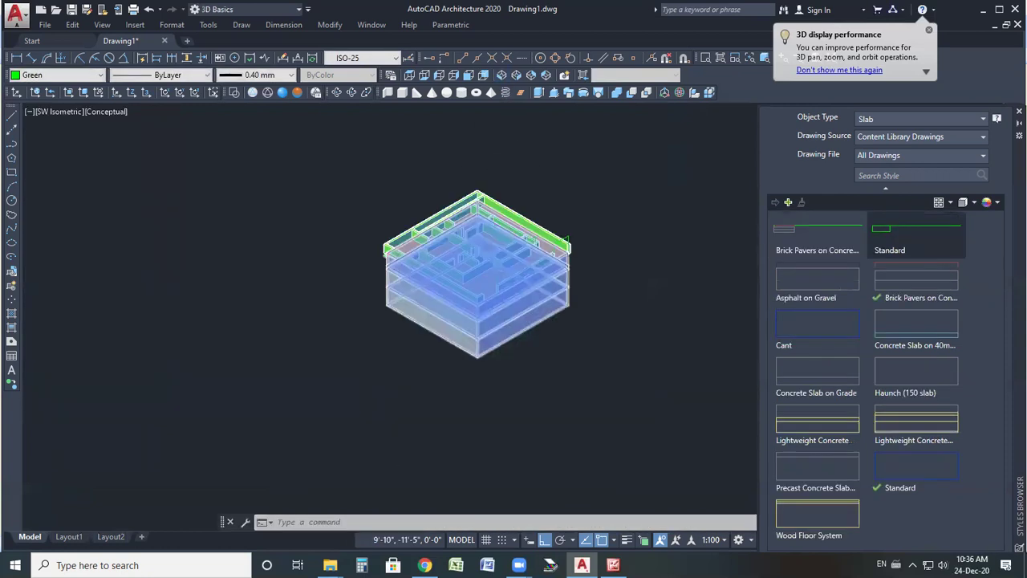
scroll(473, 280, "up", 5)
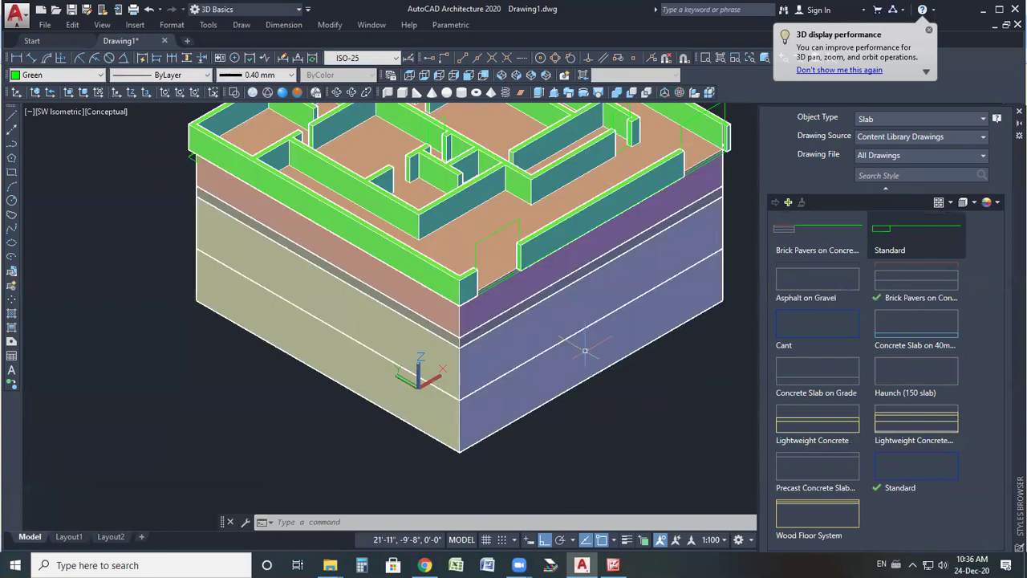
double_click(515, 342)
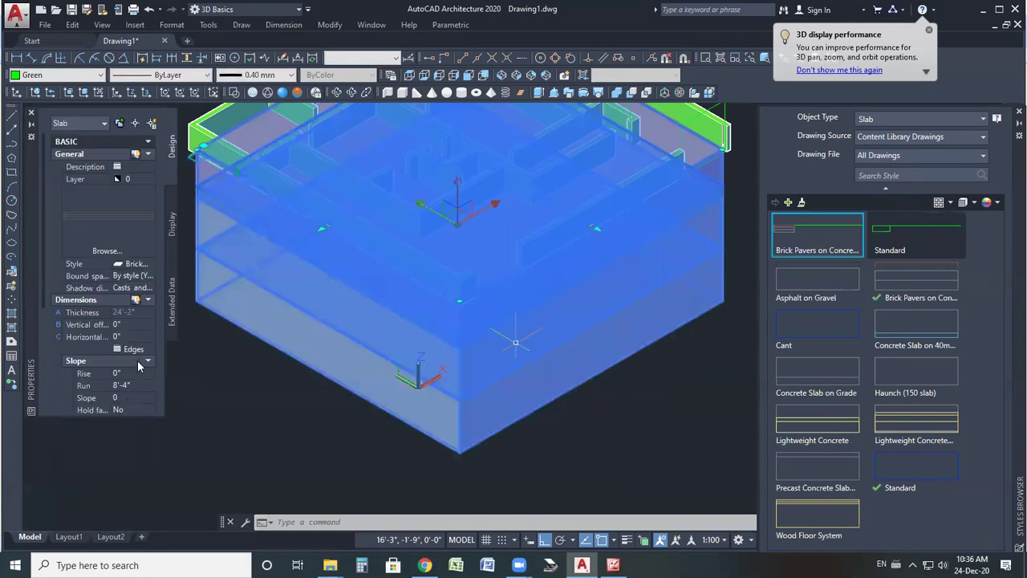
scroll(103, 373, "down", 5)
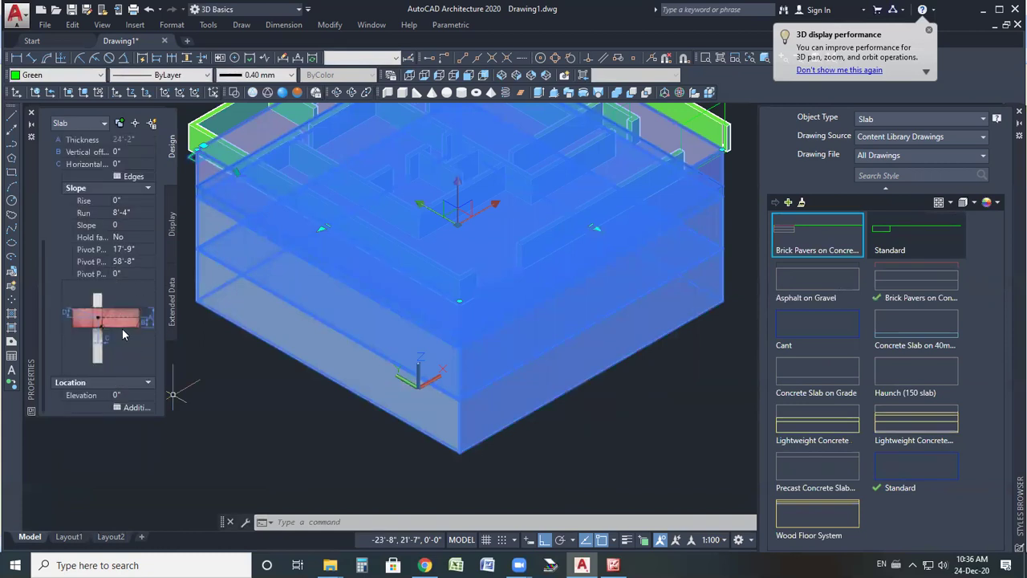
scroll(112, 318, "up", 6)
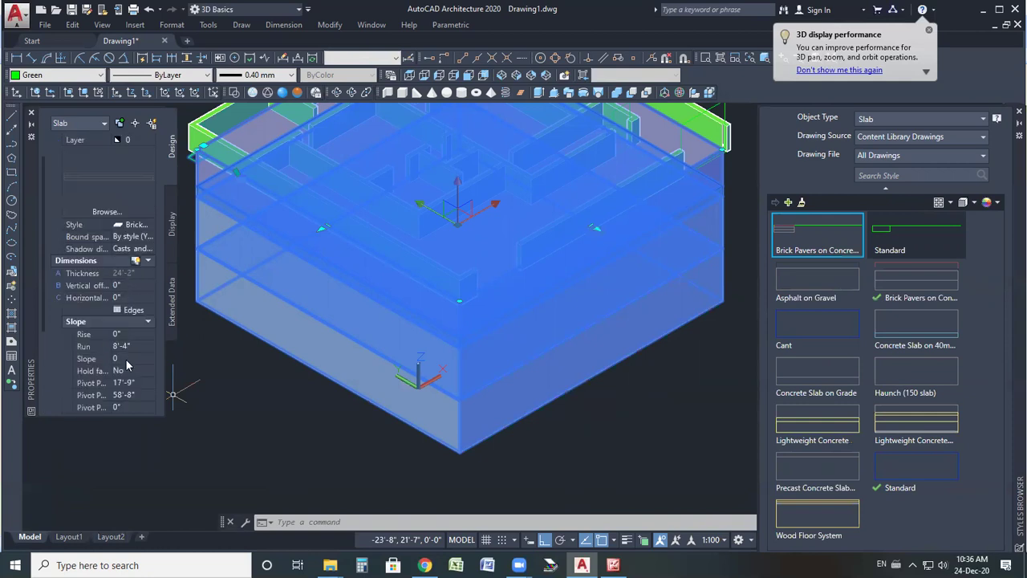
scroll(120, 337, "down", 6)
left_click(135, 249)
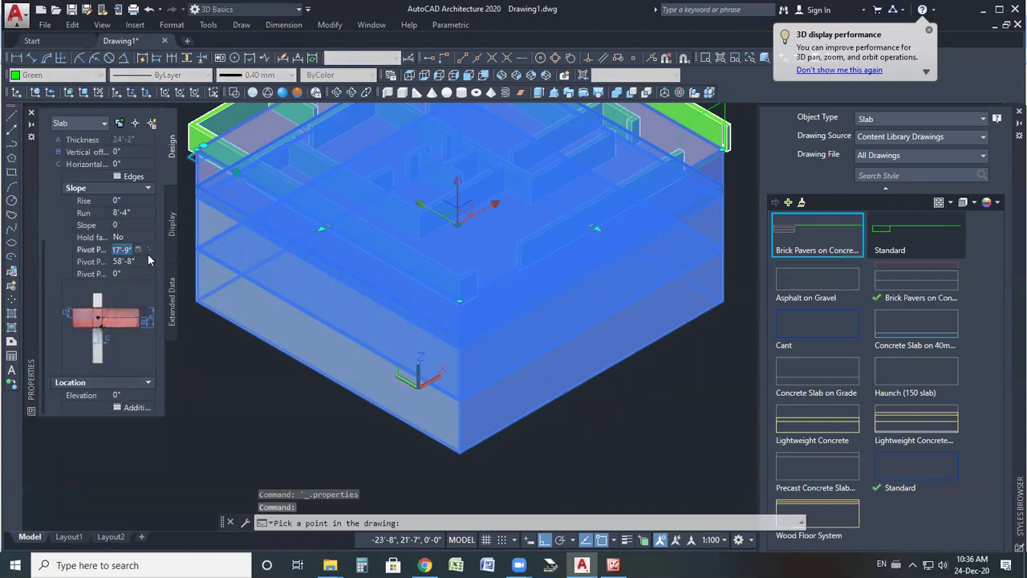
key("Escape")
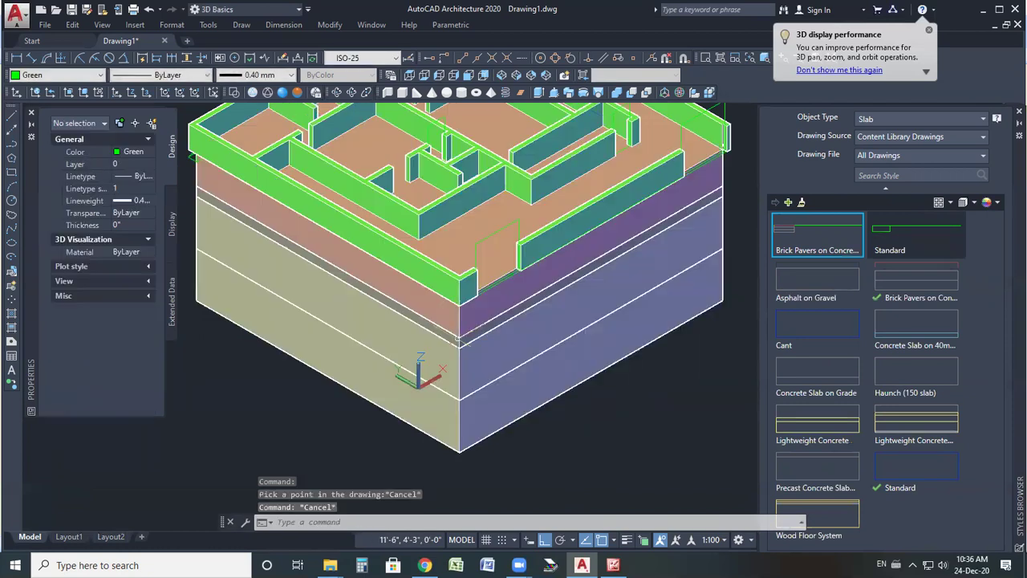
left_click(513, 314)
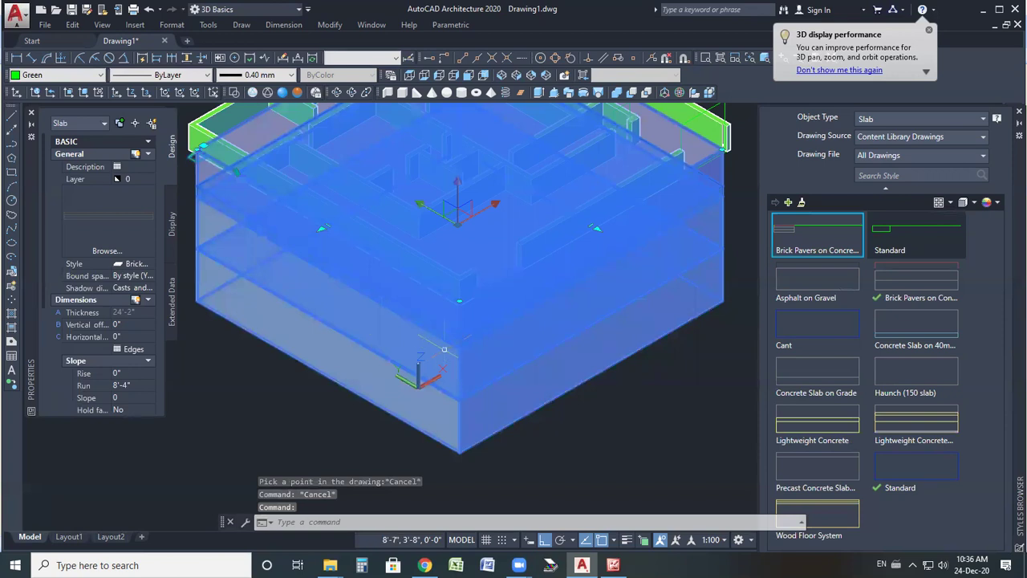
key("Escape")
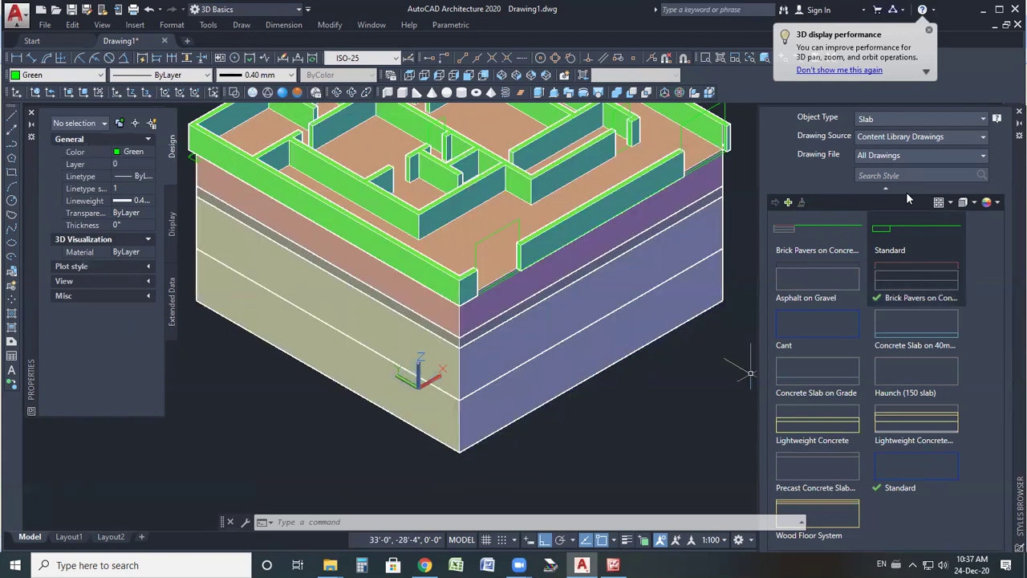
- Delete the Brick Pavers on Concrete slab beneath the house walls
left_click(919, 157)
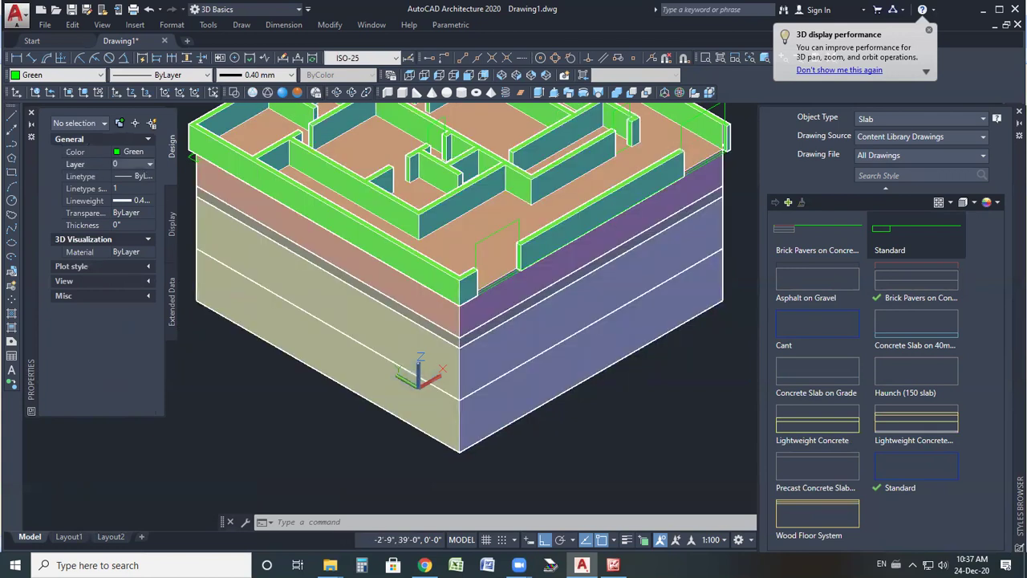
left_click(566, 319)
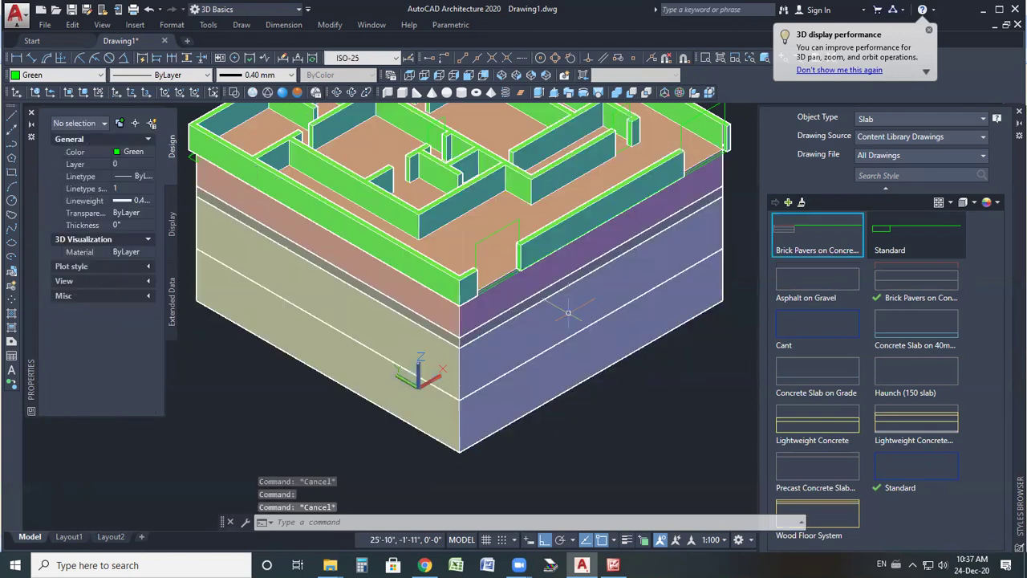
key("Delete")
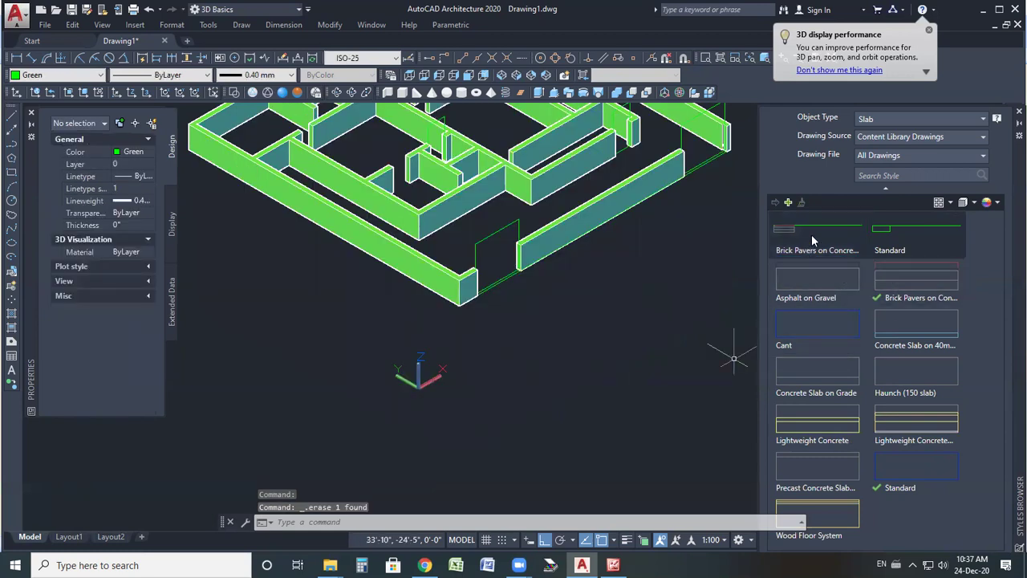
left_click(902, 122)
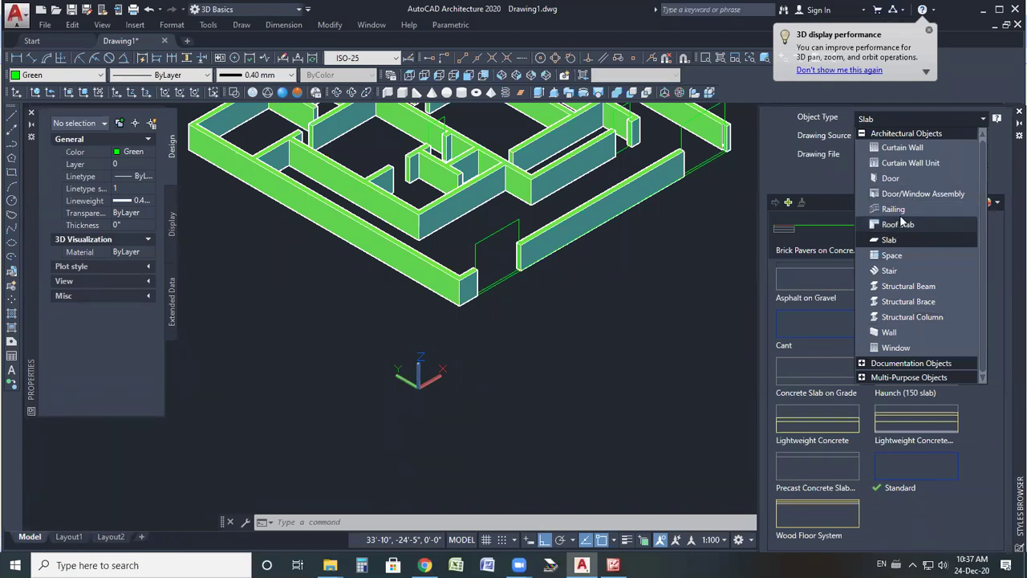
left_click(610, 301)
left_click(514, 349)
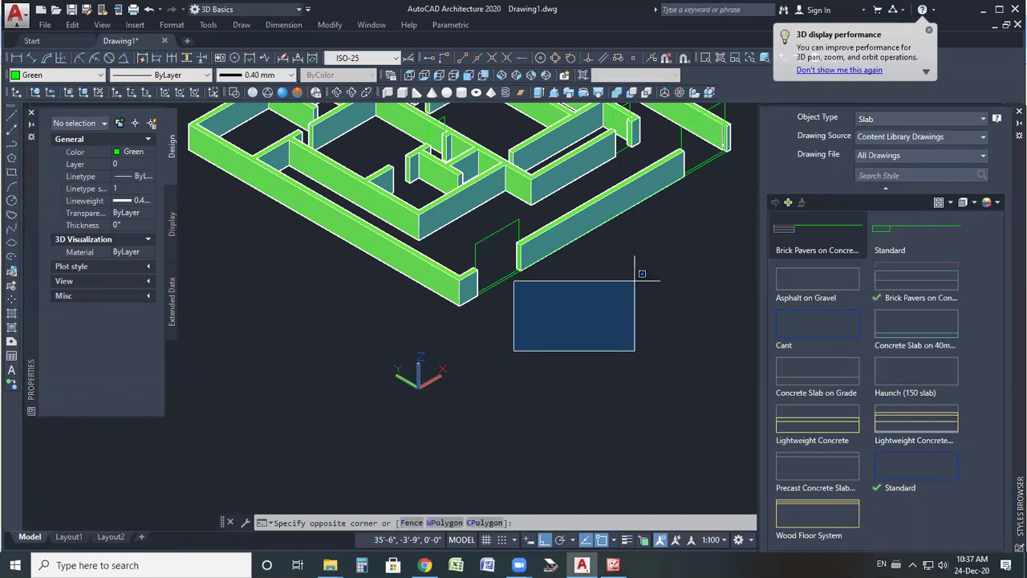
left_click(647, 278)
scroll(573, 369, "down", 2)
scroll(632, 335, "up", 2)
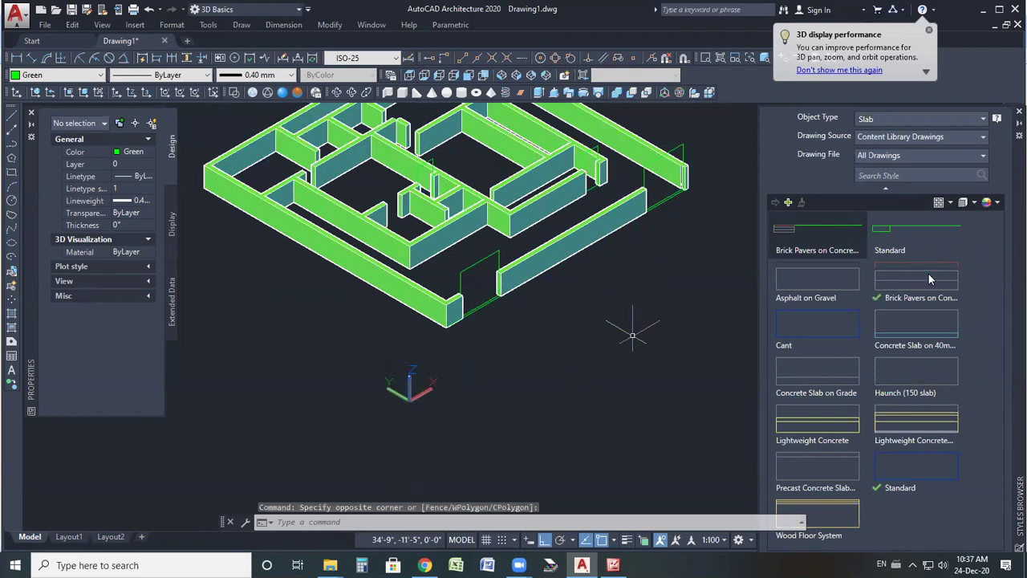
- Start adding a slab with the Standard style in top view and set its thickness to 10"
left_click(925, 228)
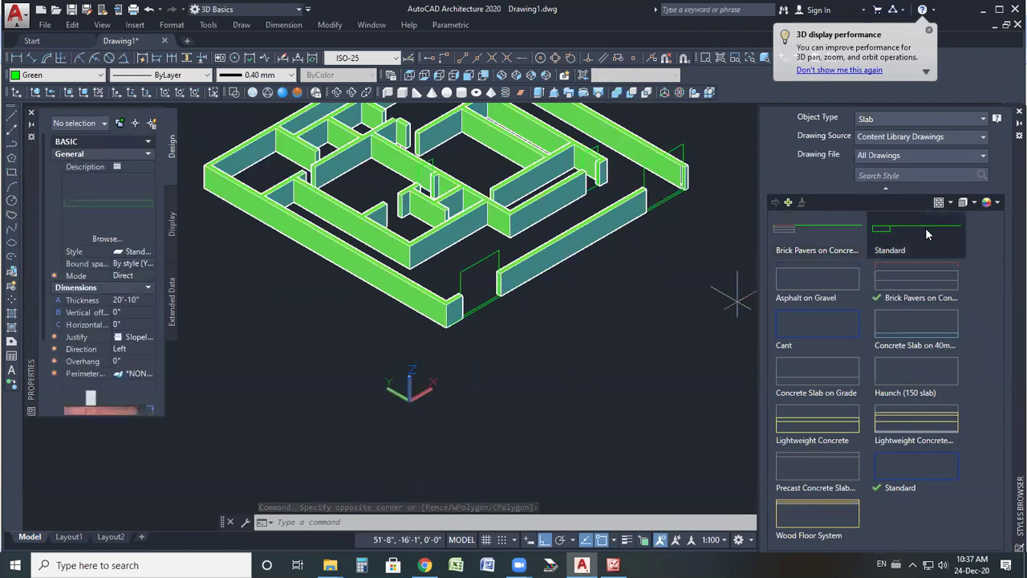
left_click(410, 74)
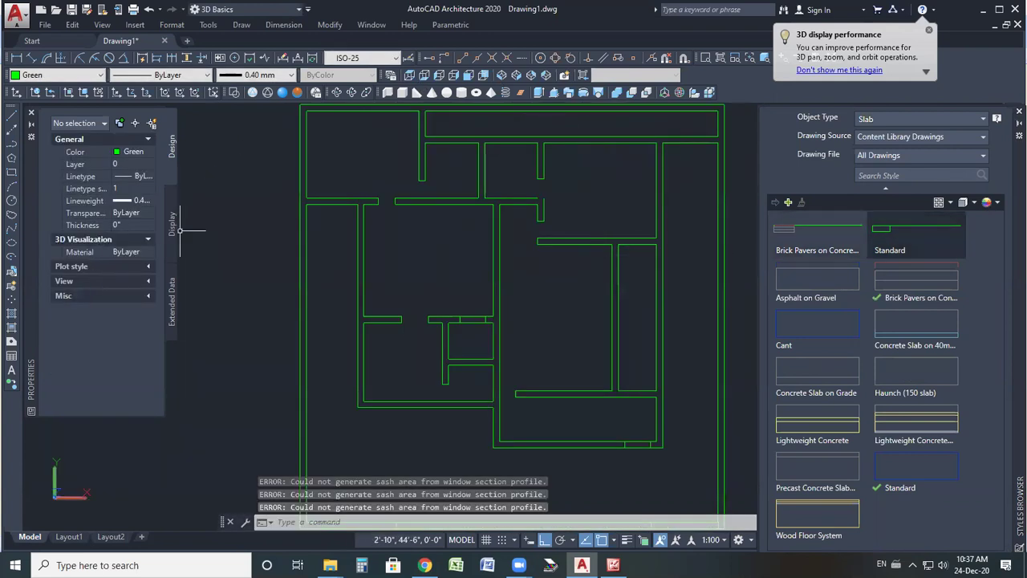
left_click(897, 244)
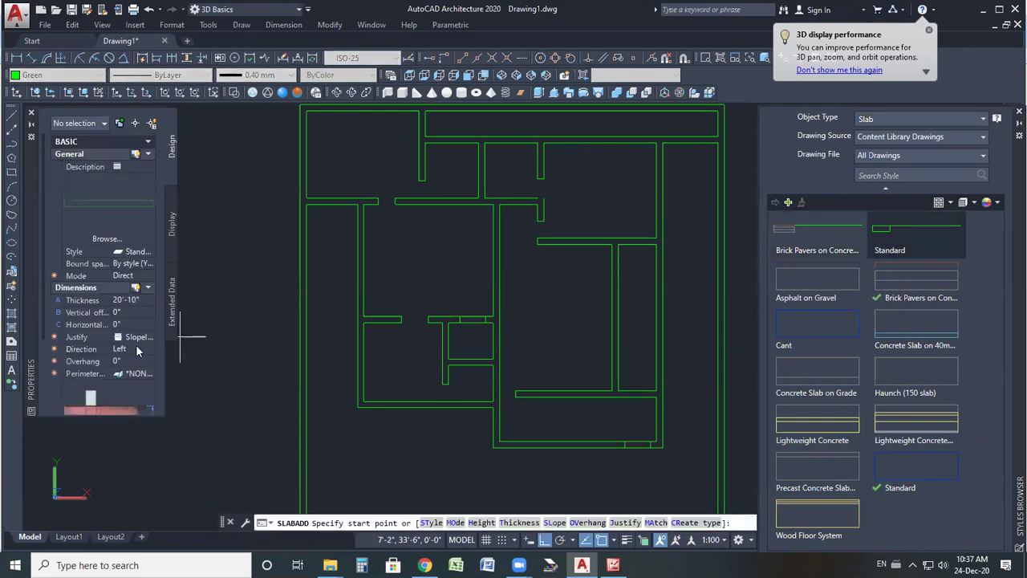
left_click(122, 300)
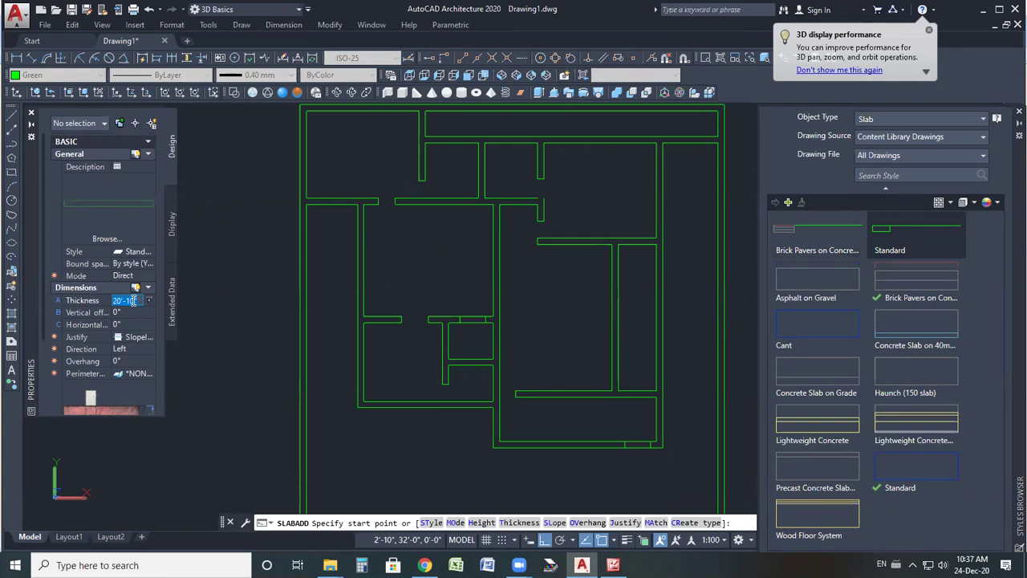
type("5")
key("Return")
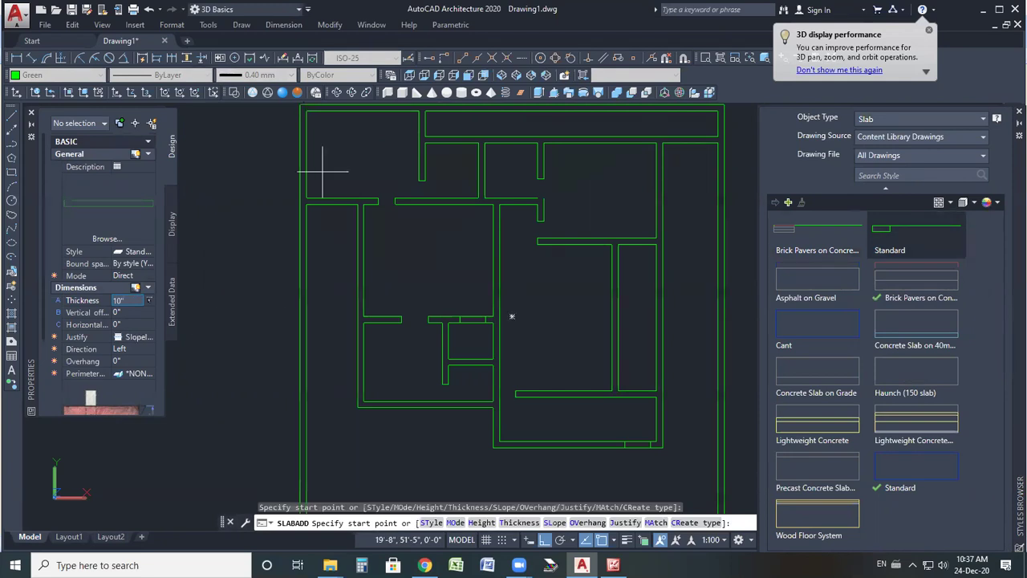
- Draw the Standard floor slab around the inside of the boundary walls, through all four inner corners
left_click(305, 110)
scroll(718, 122, "up", 2)
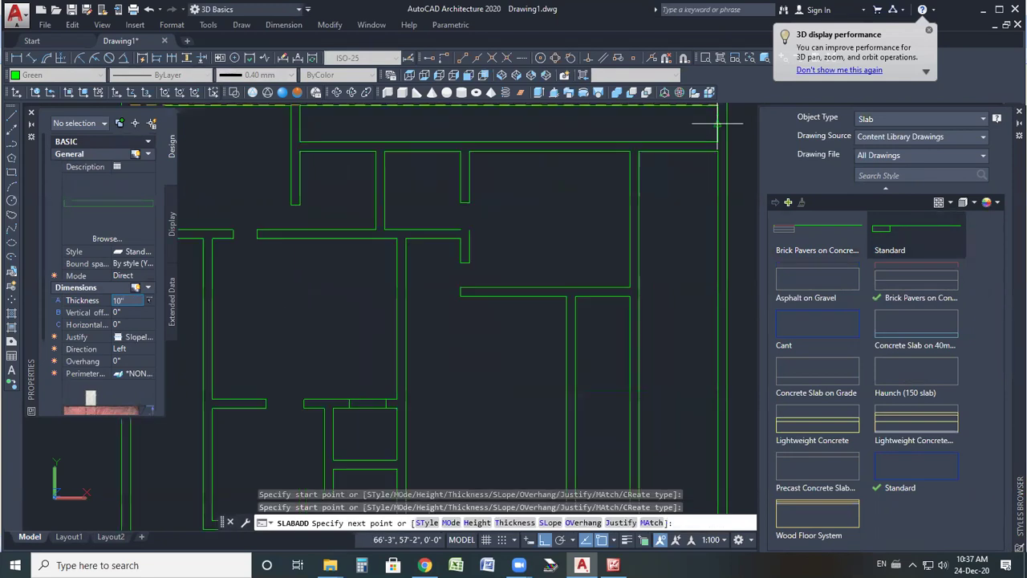
scroll(697, 158, "down", 4)
left_click(695, 159)
scroll(688, 339, "up", 5)
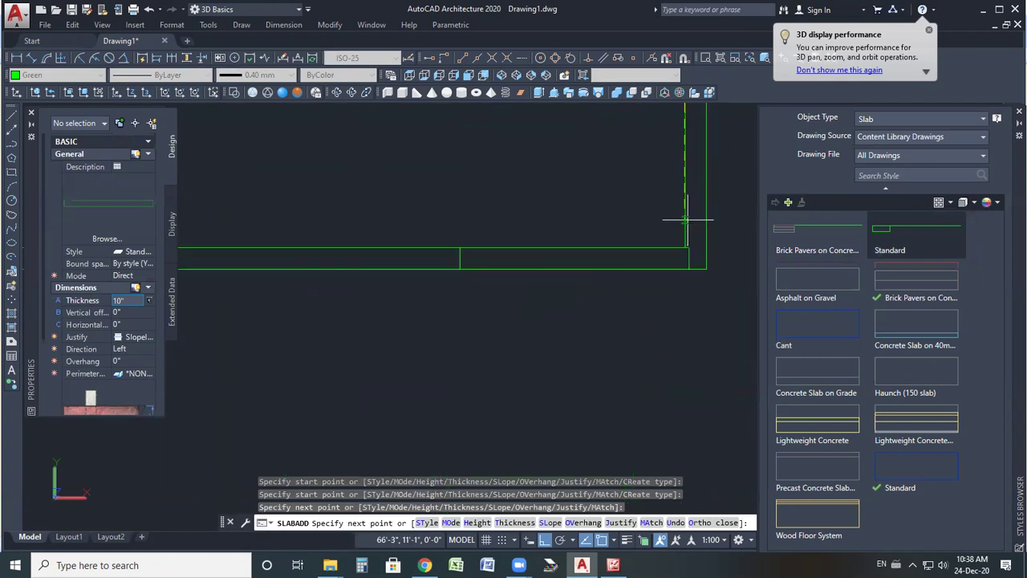
left_click(684, 254)
scroll(695, 275, "down", 3)
scroll(310, 259, "up", 3)
scroll(385, 280, "down", 5)
scroll(249, 281, "up", 5)
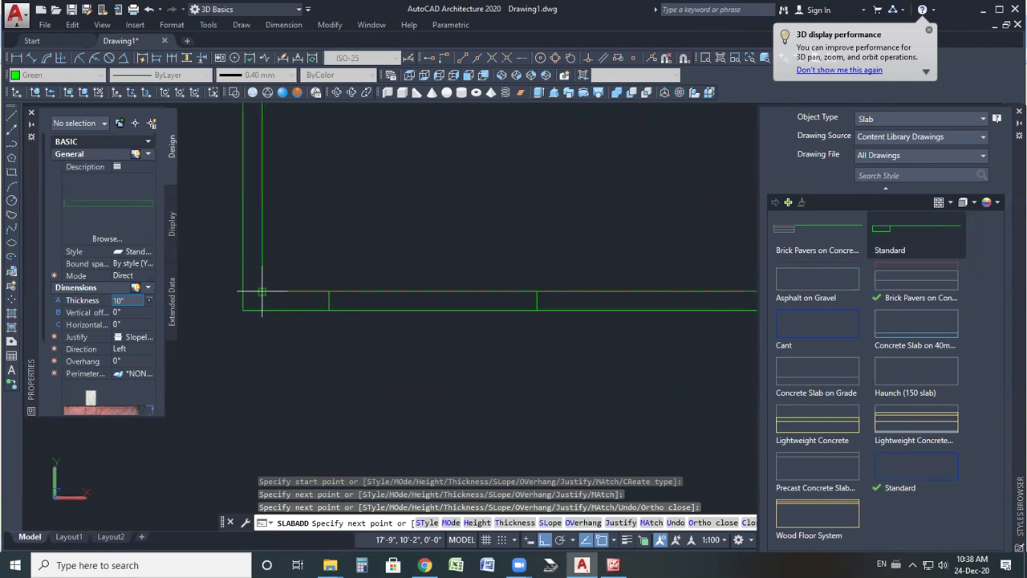
left_click(262, 291)
scroll(325, 324, "down", 6)
scroll(309, 225, "up", 3)
scroll(309, 221, "up", 10)
left_click(319, 290)
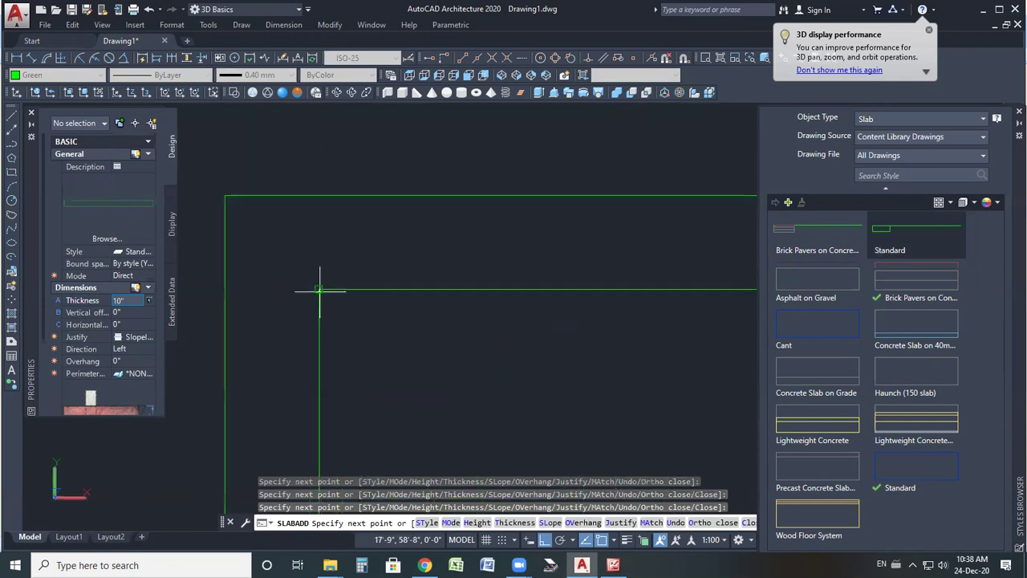
right_click(320, 290)
left_click(368, 13)
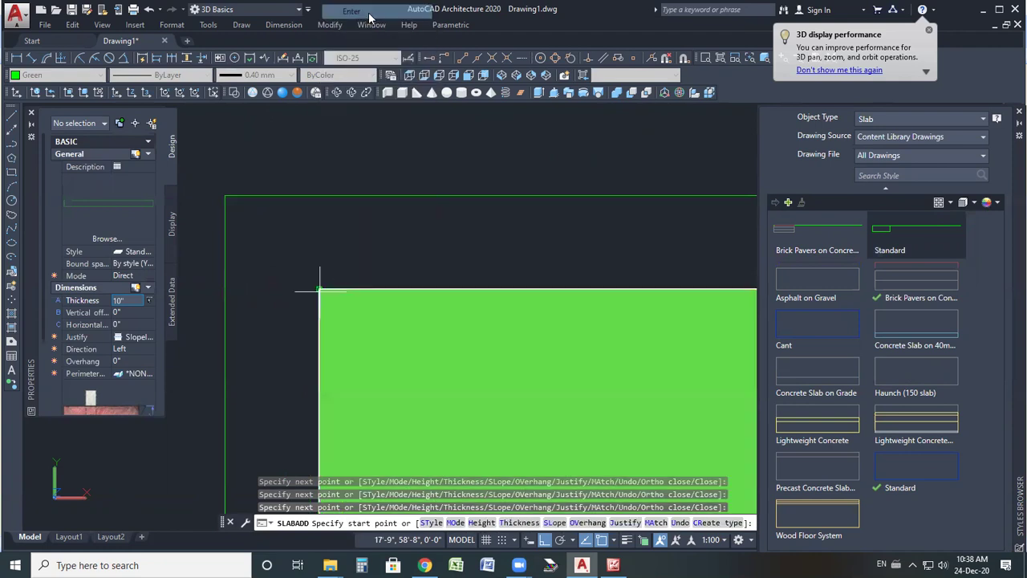
- Show the house in SW Isometric view and select the new floor slab at the gate opening to check its properties
left_click(501, 75)
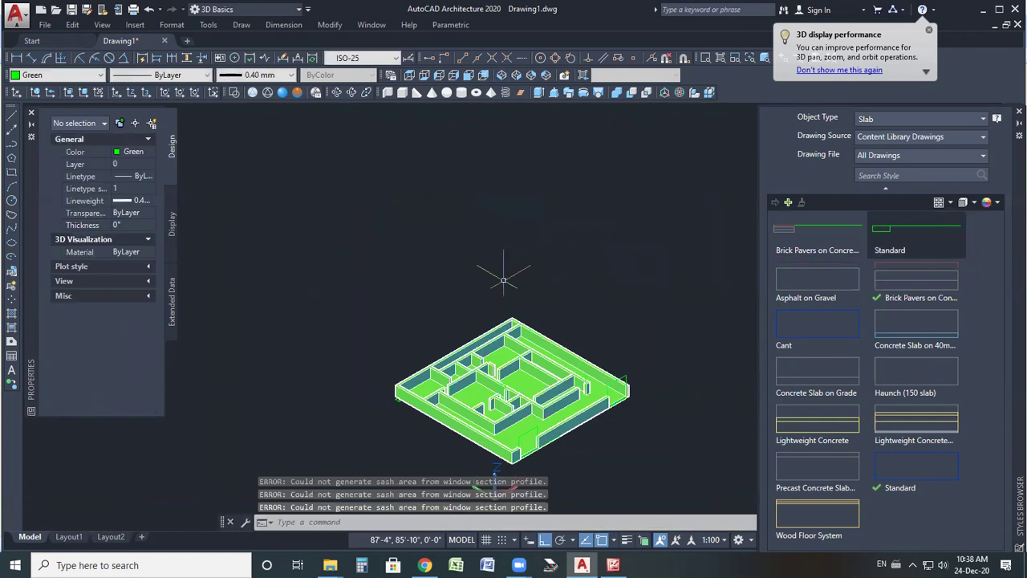
scroll(529, 434, "up", 3)
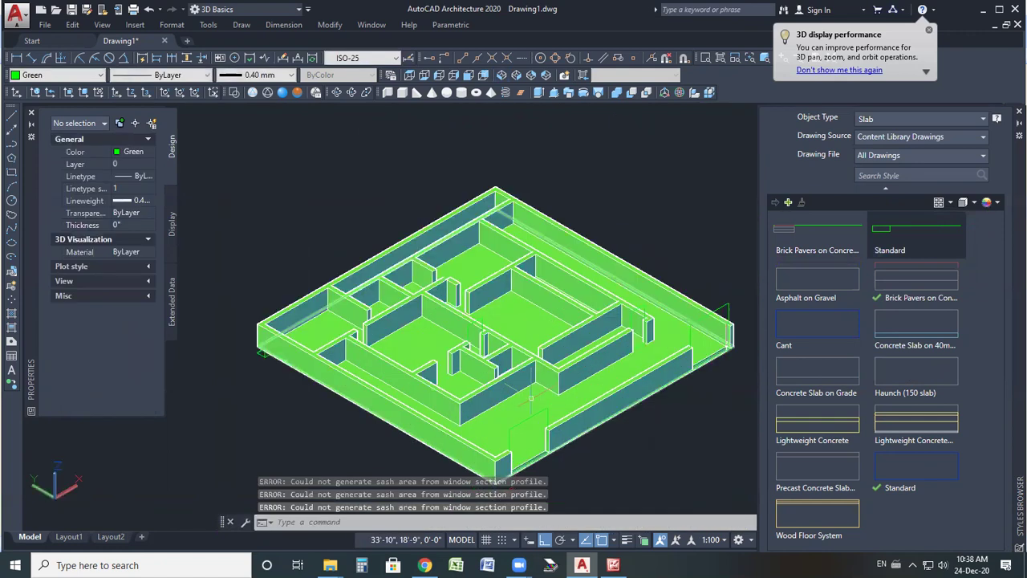
scroll(529, 397, "up", 5)
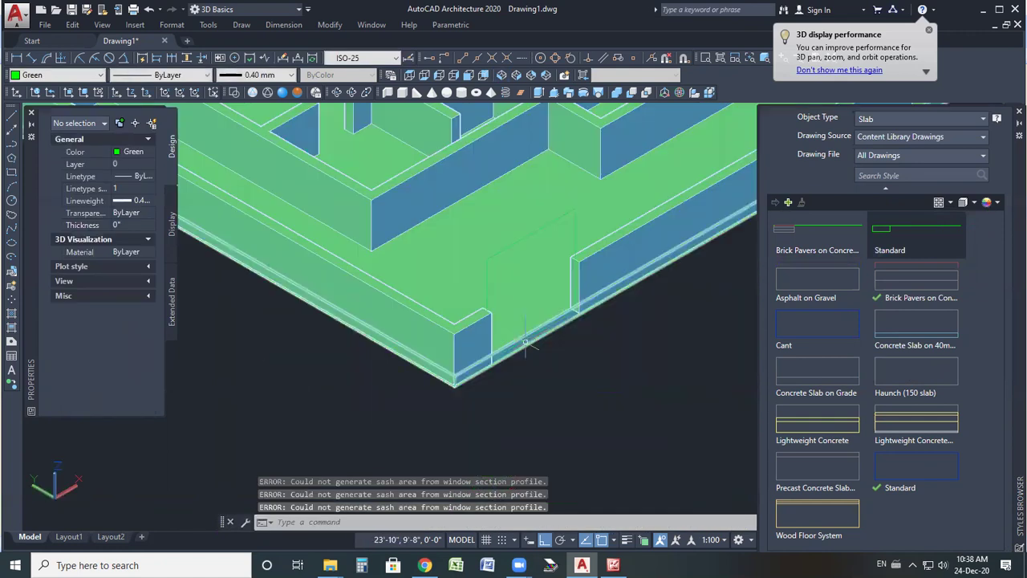
left_click(525, 341)
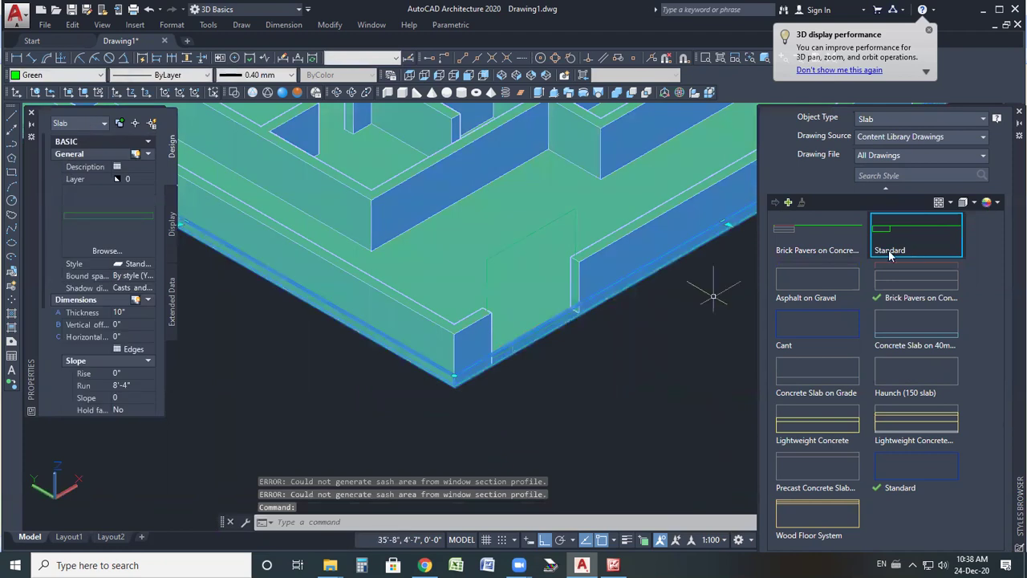
- Change the selected floor slab's color to index Color 250 and clear the selection to view the whole house
left_click(80, 75)
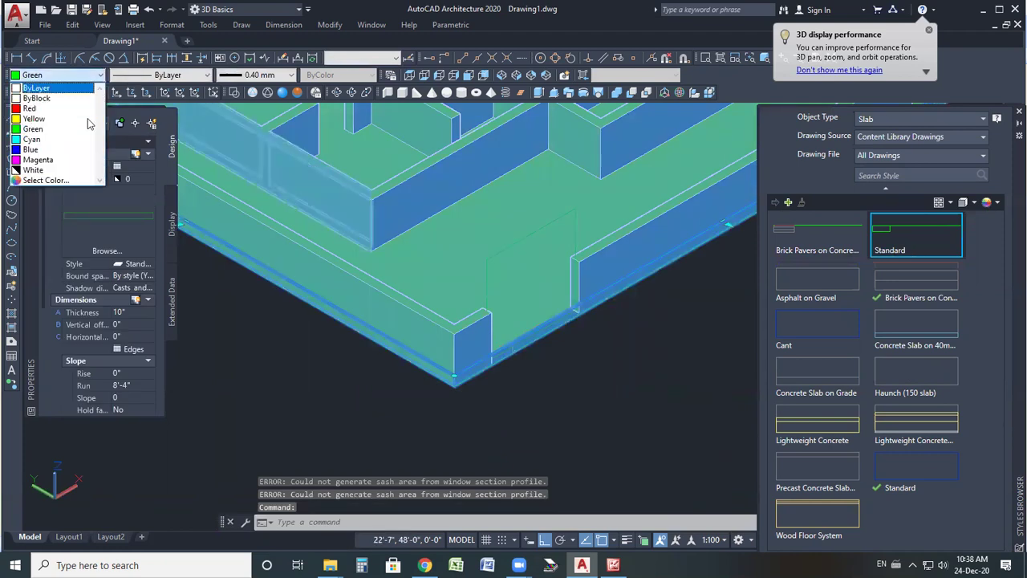
left_click(47, 180)
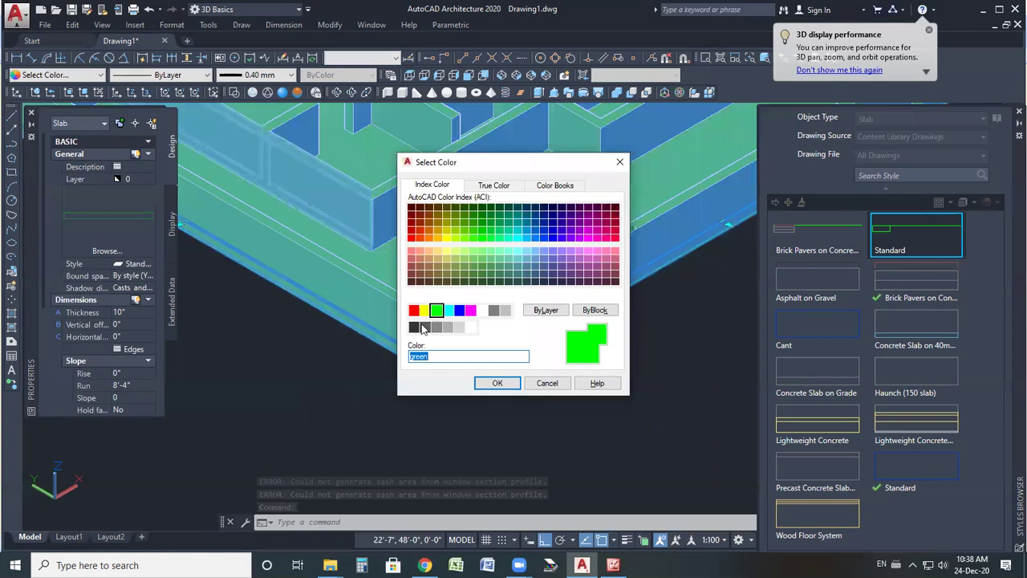
left_click(414, 328)
left_click(498, 382)
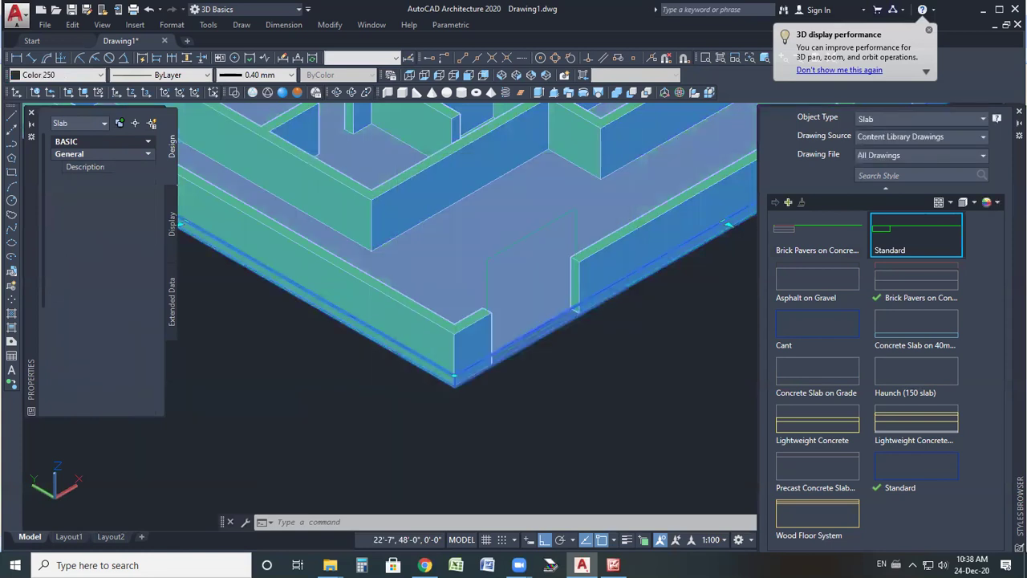
scroll(403, 367, "down", 5)
key("Escape")
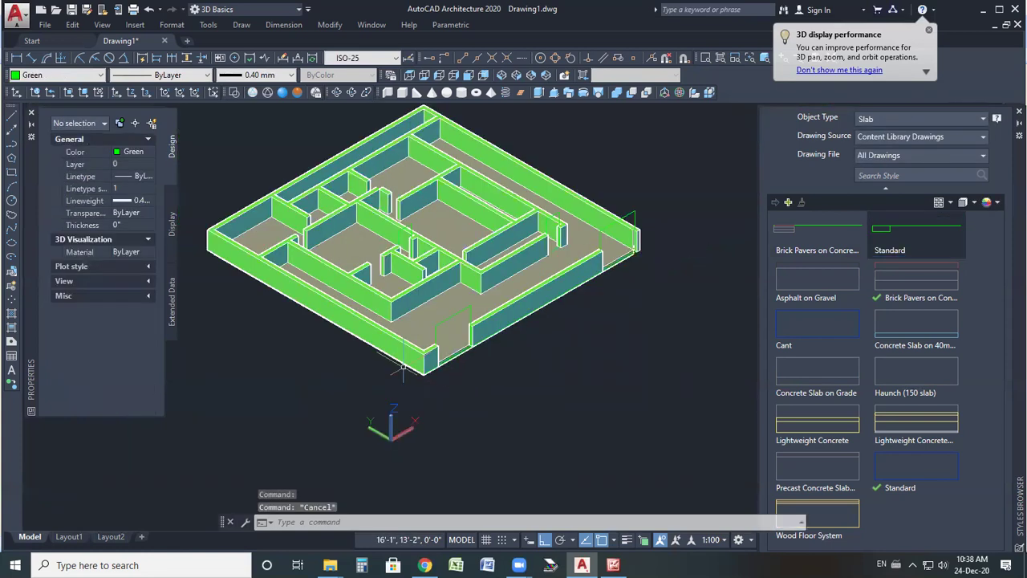
scroll(409, 201, "up", 5)
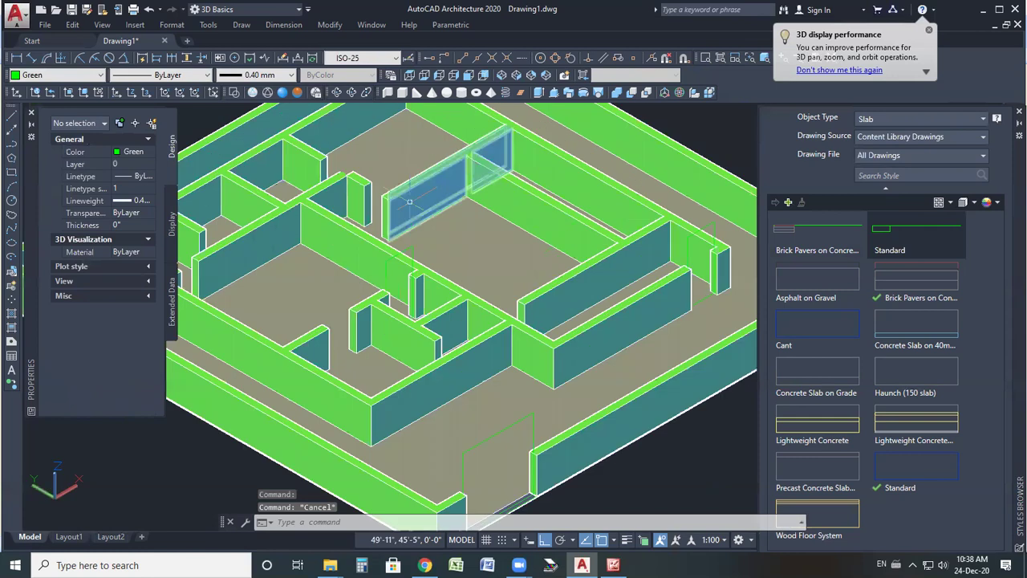
scroll(409, 201, "down", 4)
key("Escape")
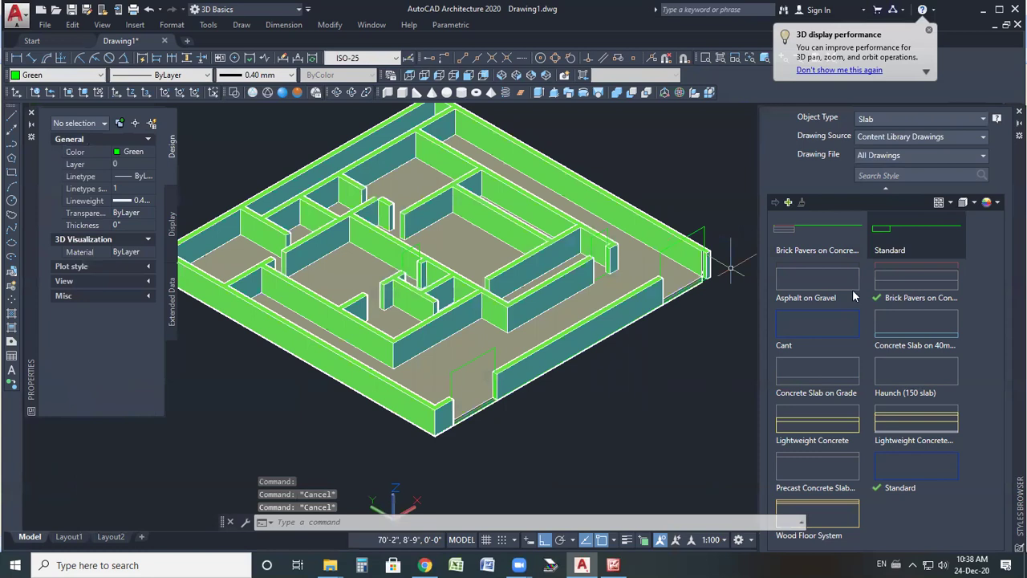
- Browse the window styles in the content library and check the available drawing sources and drawing files
left_click(913, 120)
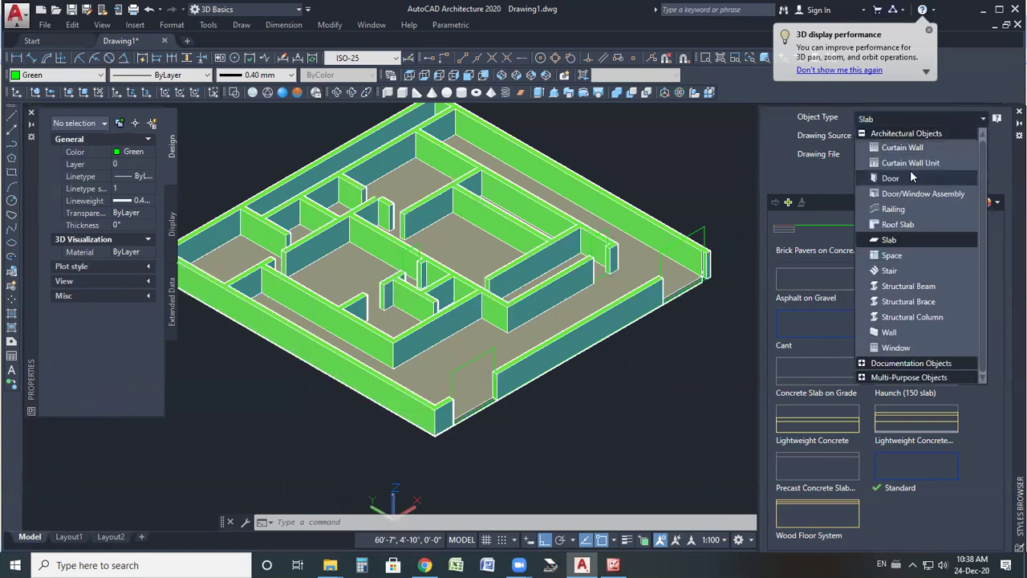
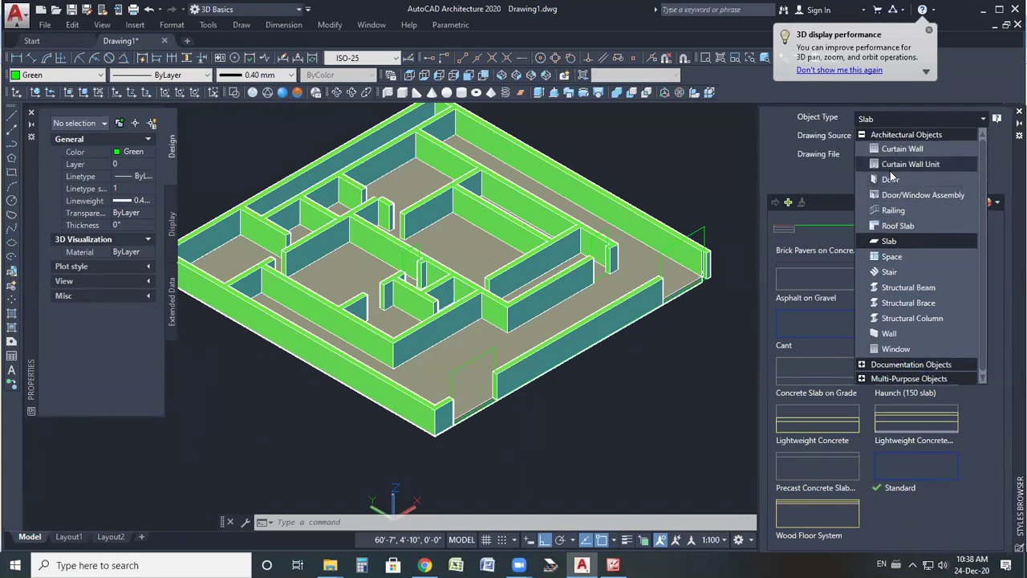
left_click(896, 348)
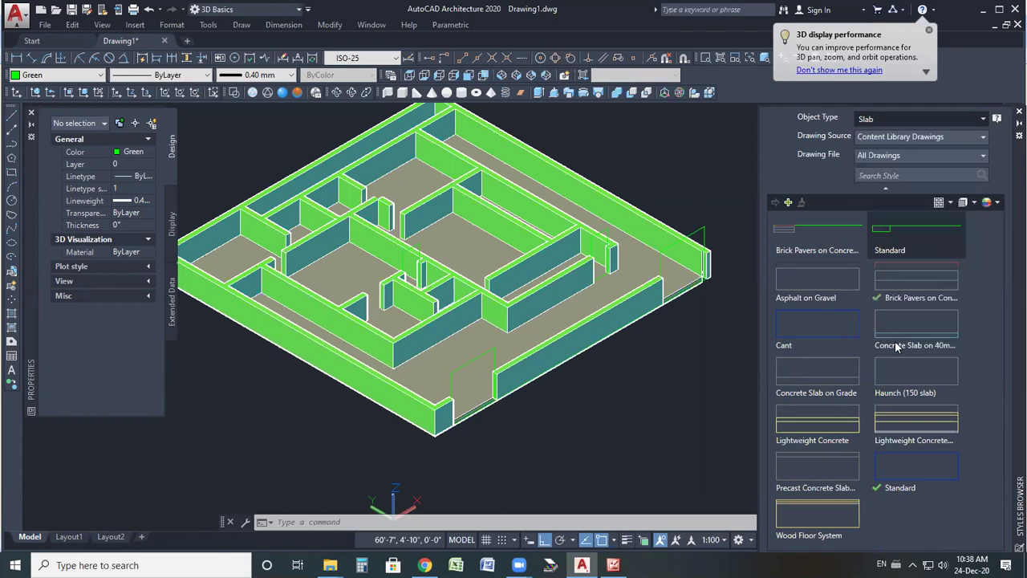
scroll(839, 303, "down", 6)
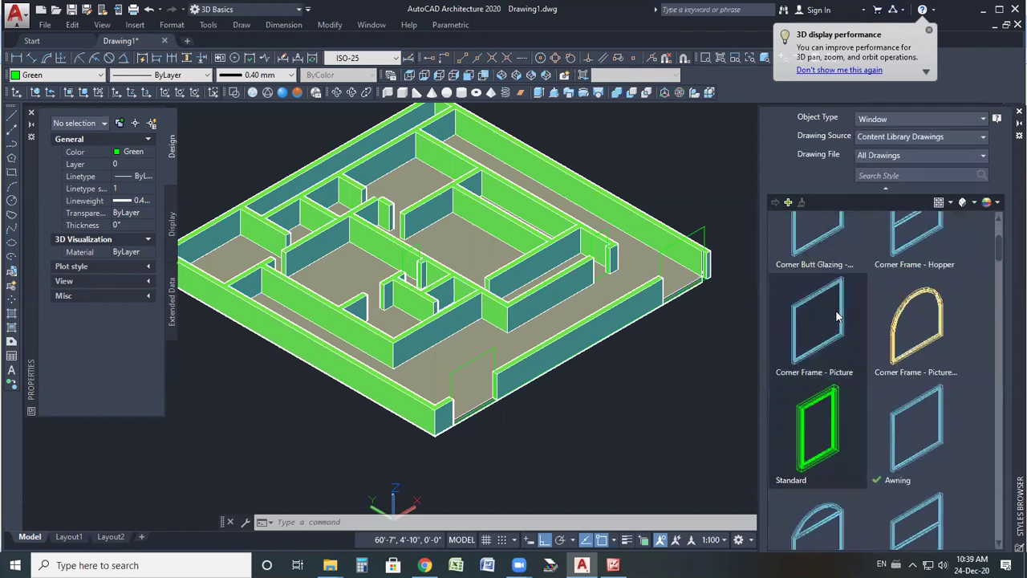
scroll(837, 315, "down", 7)
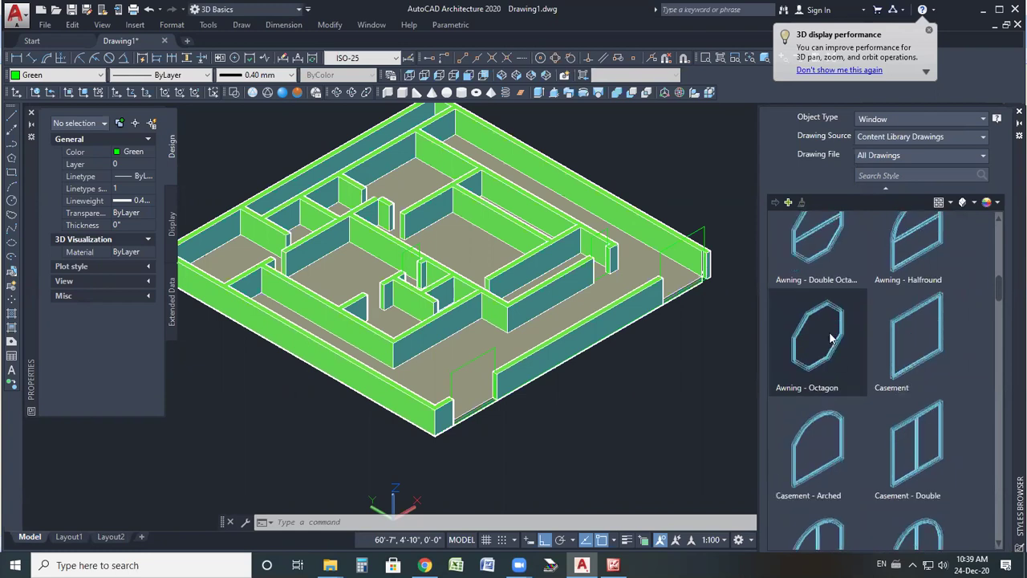
scroll(841, 347, "down", 2)
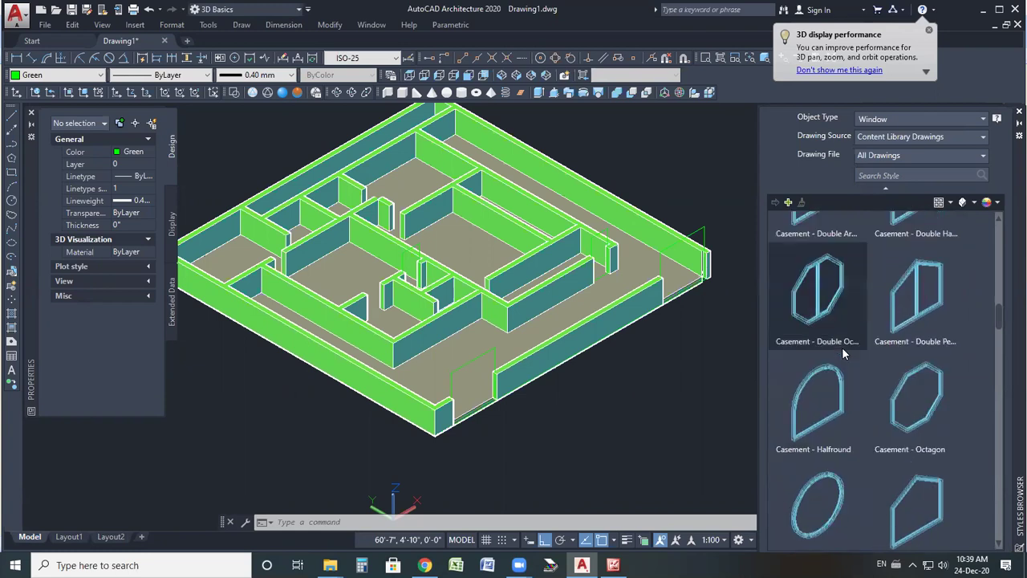
scroll(865, 276, "down", 3)
left_click(915, 155)
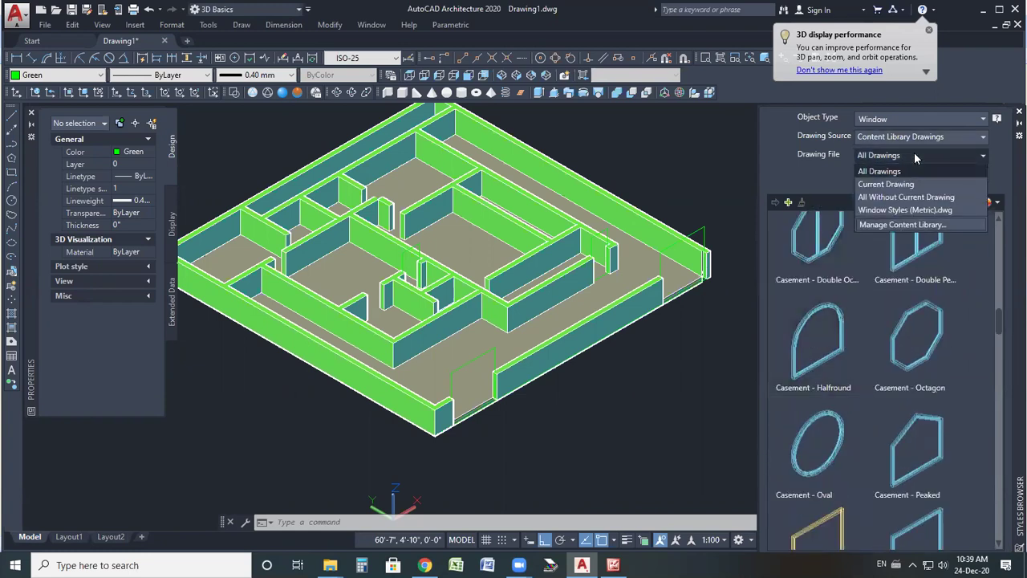
left_click(931, 136)
left_click(933, 138)
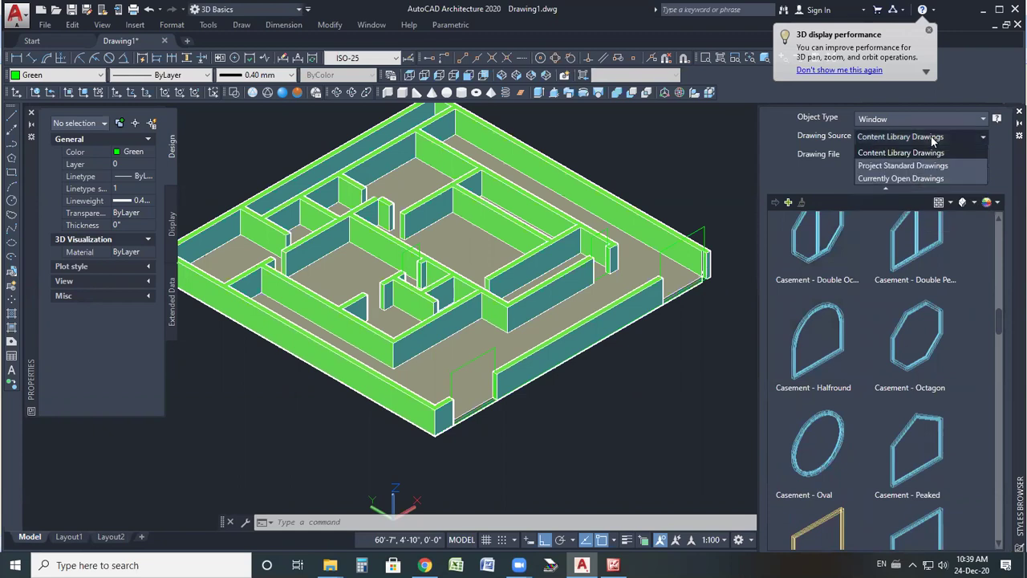
left_click(931, 136)
scroll(847, 317, "down", 2)
scroll(848, 319, "down", 8)
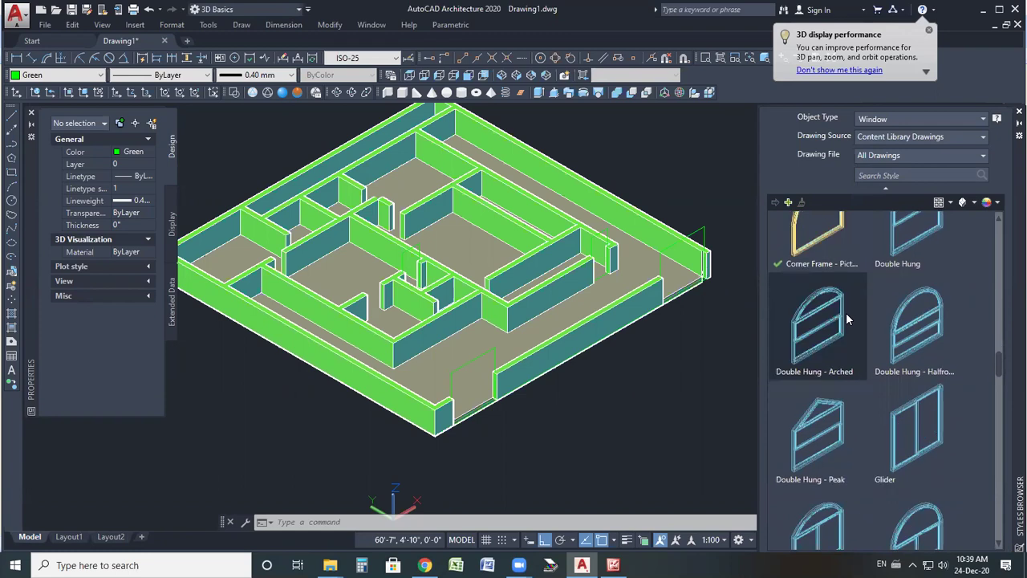
scroll(845, 312, "down", 6)
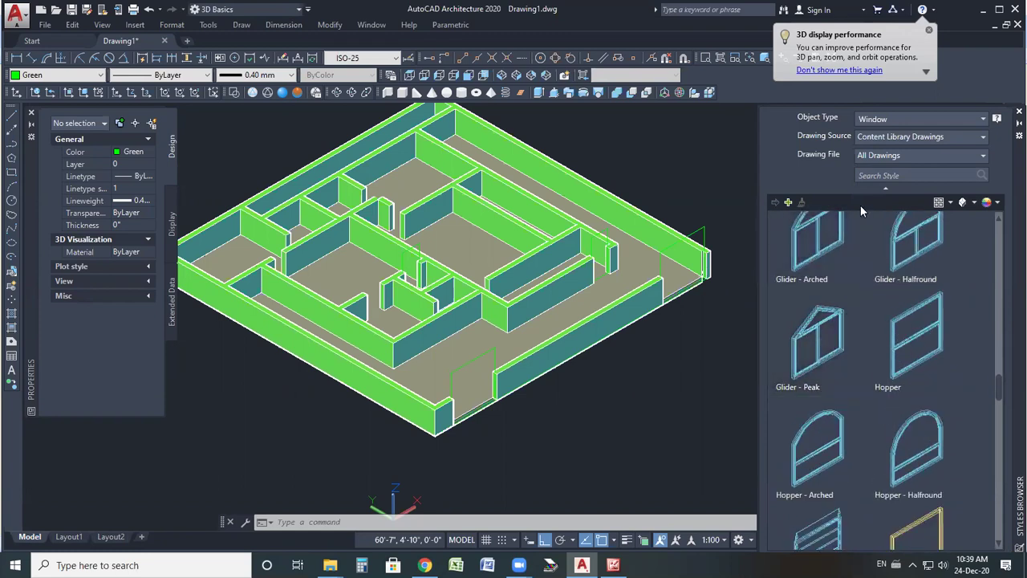
- Browse the Door/Window Assembly styles in the content library, including the hinged and revolving assemblies
left_click(895, 121)
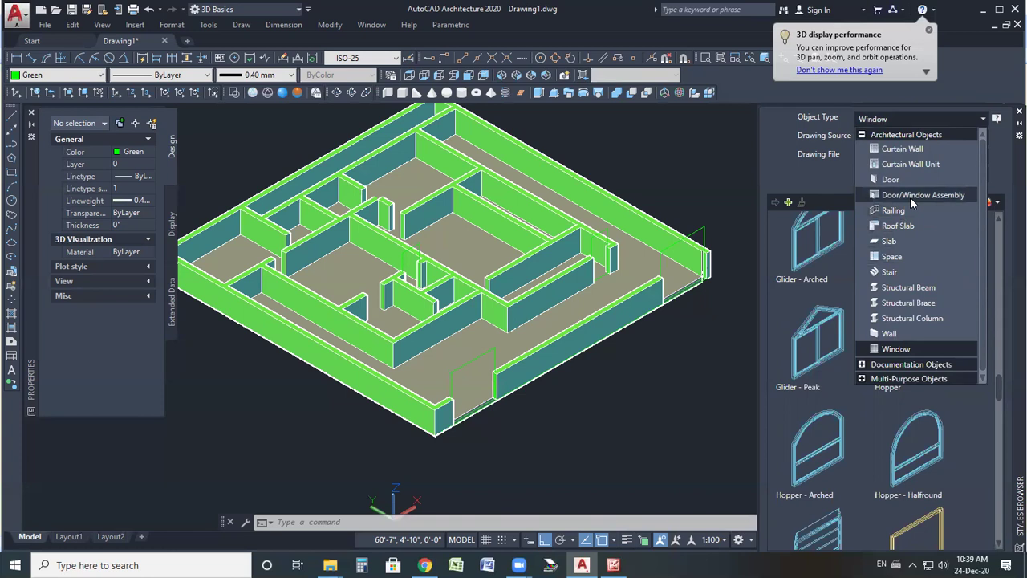
left_click(910, 197)
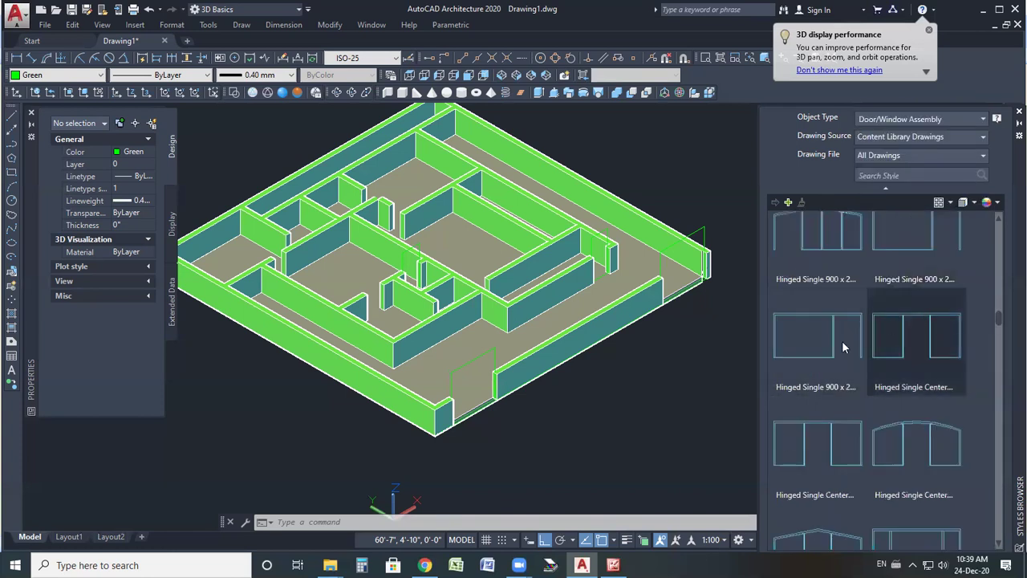
scroll(841, 340, "down", 2)
scroll(893, 344, "down", 2)
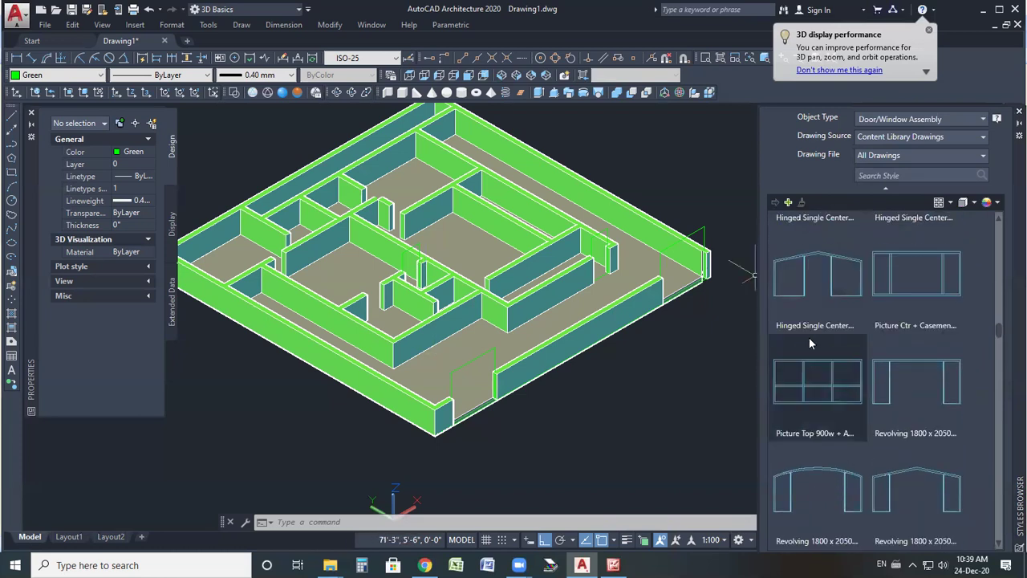
scroll(868, 337, "down", 4)
scroll(893, 354, "down", 1)
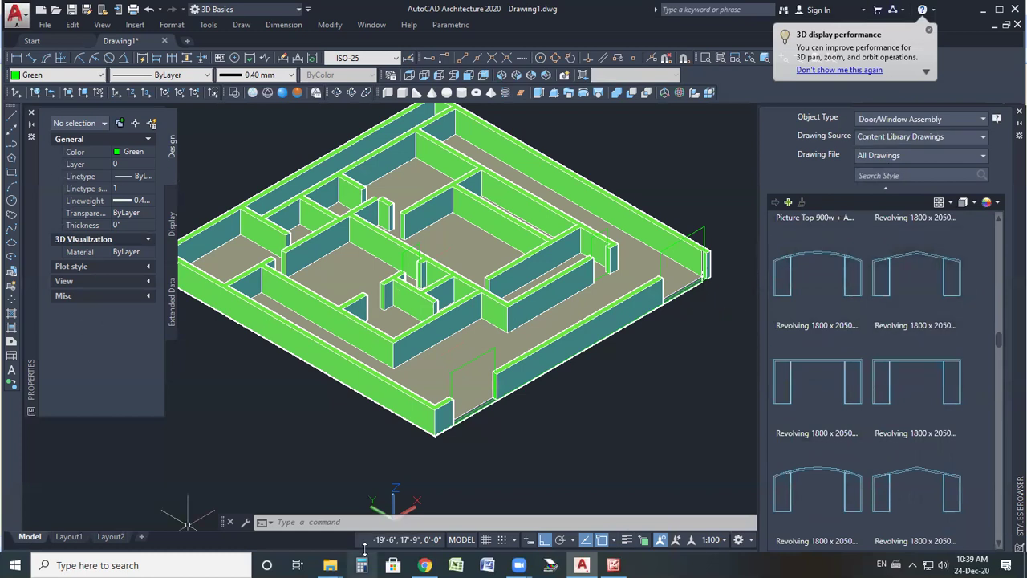
left_click(344, 519)
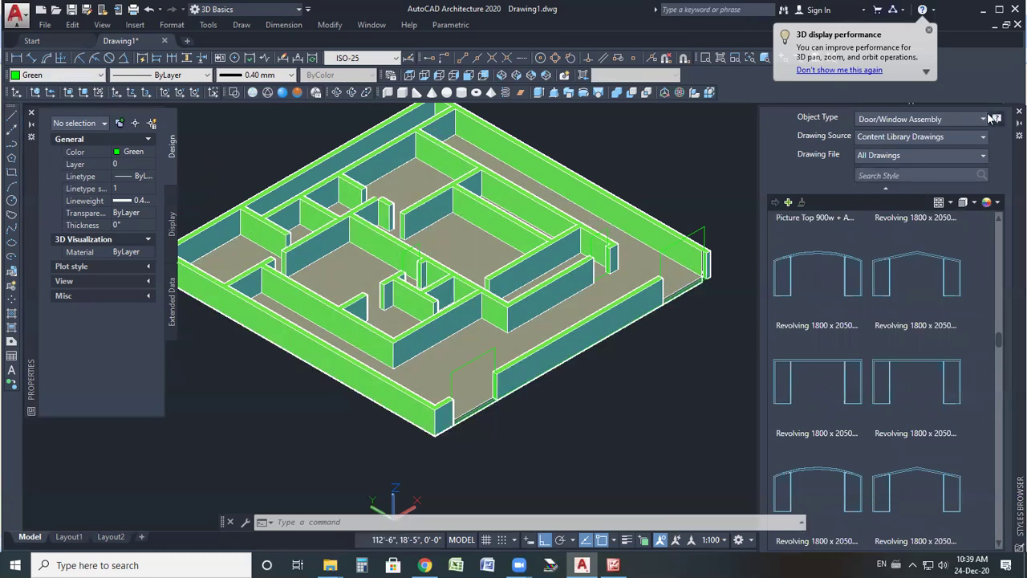
left_click(943, 119)
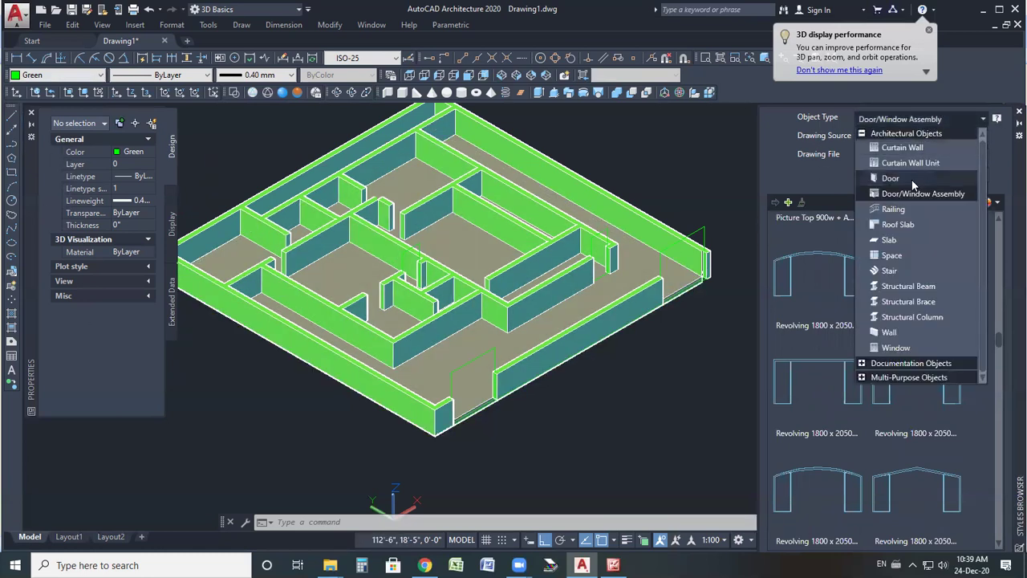
left_click(604, 322)
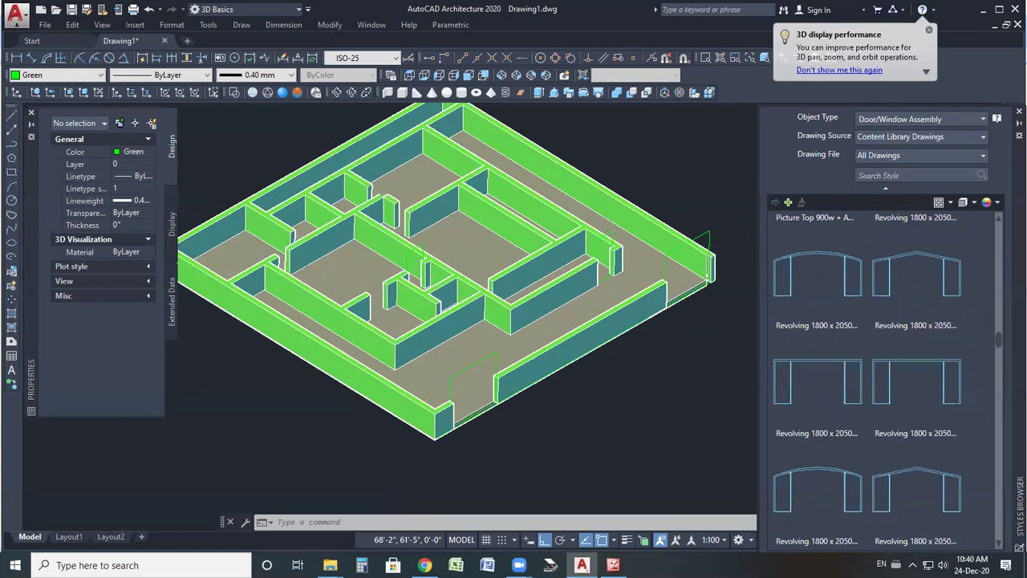
- Show the house in top view and display the Layers toolbar to look through the layer list
left_click(424, 75)
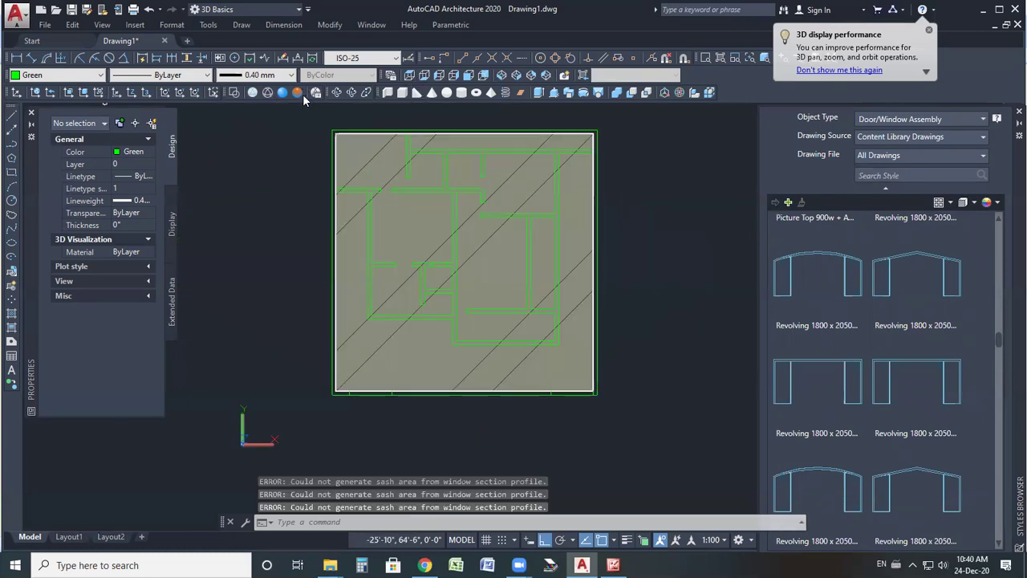
right_click(512, 96)
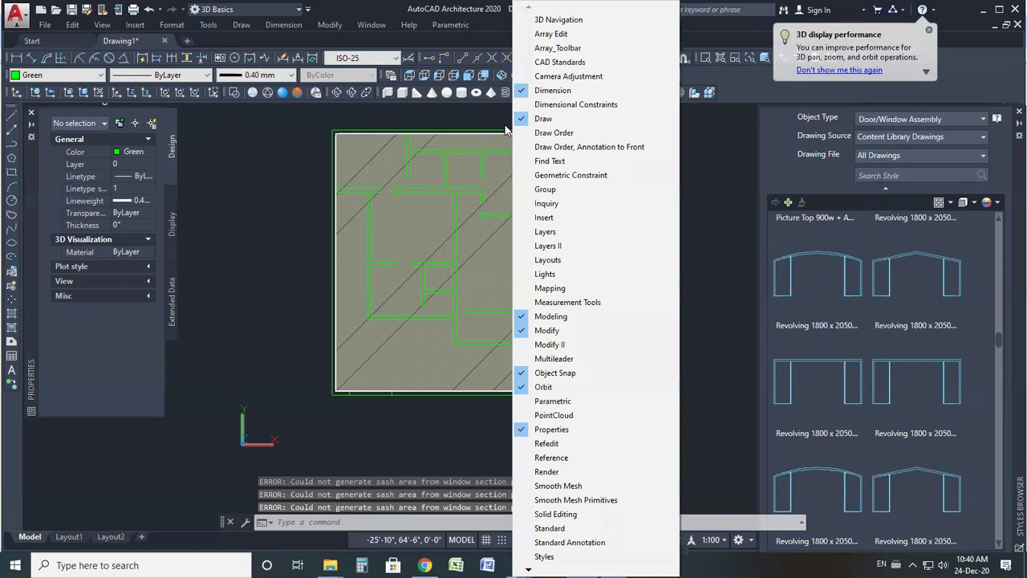
left_click(554, 231)
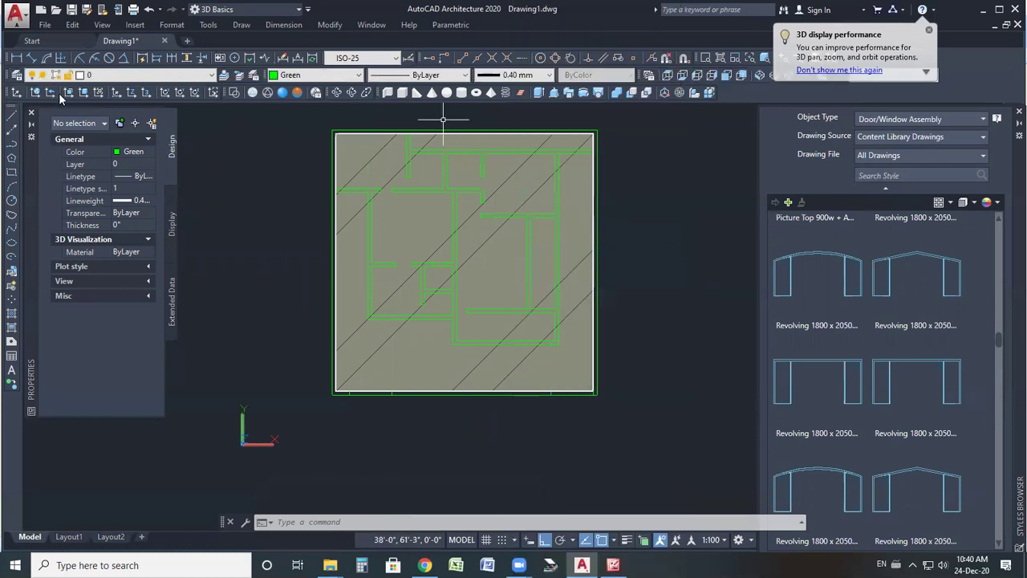
left_click(126, 75)
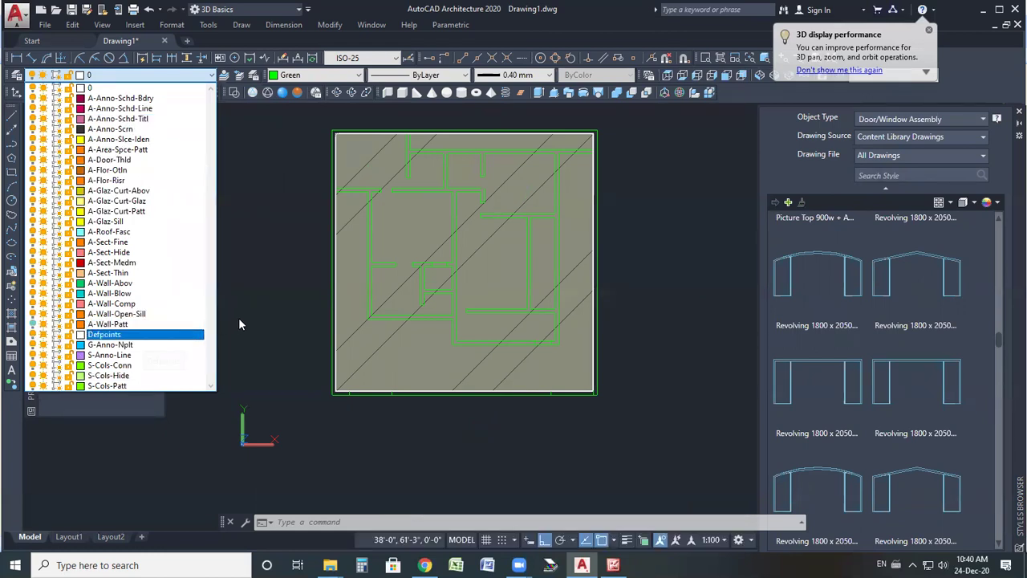
left_click(269, 315)
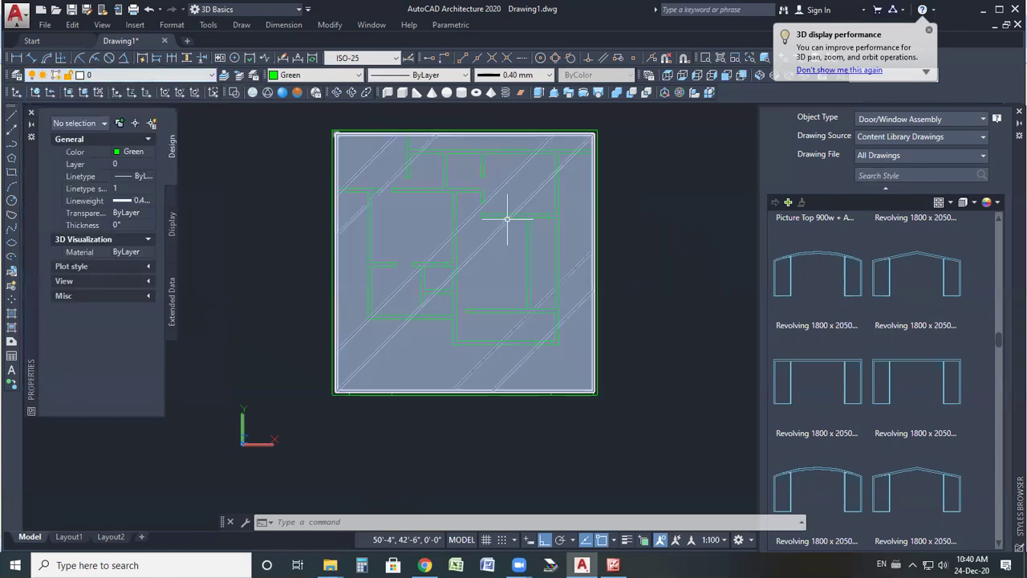
- Turn off layer 0 and the other listed layers, making A-Anno-Slce-Iden the current layer
left_click(105, 77)
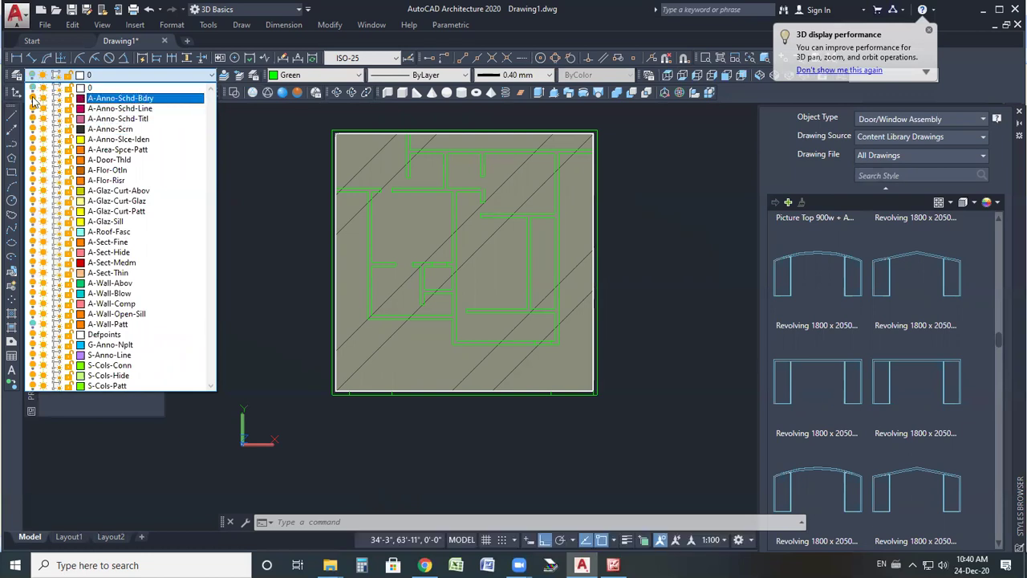
left_click(33, 141)
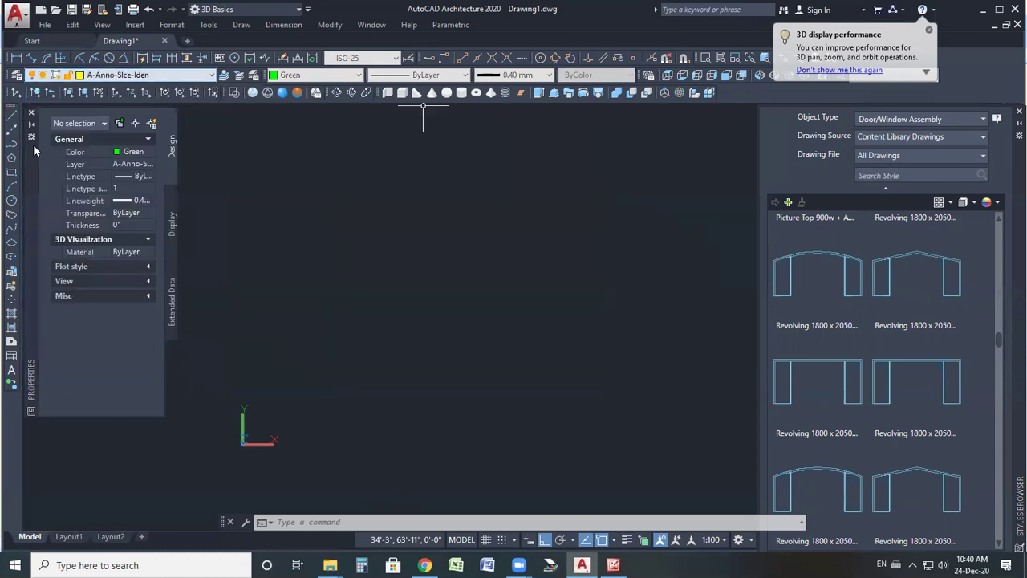
left_click(33, 76)
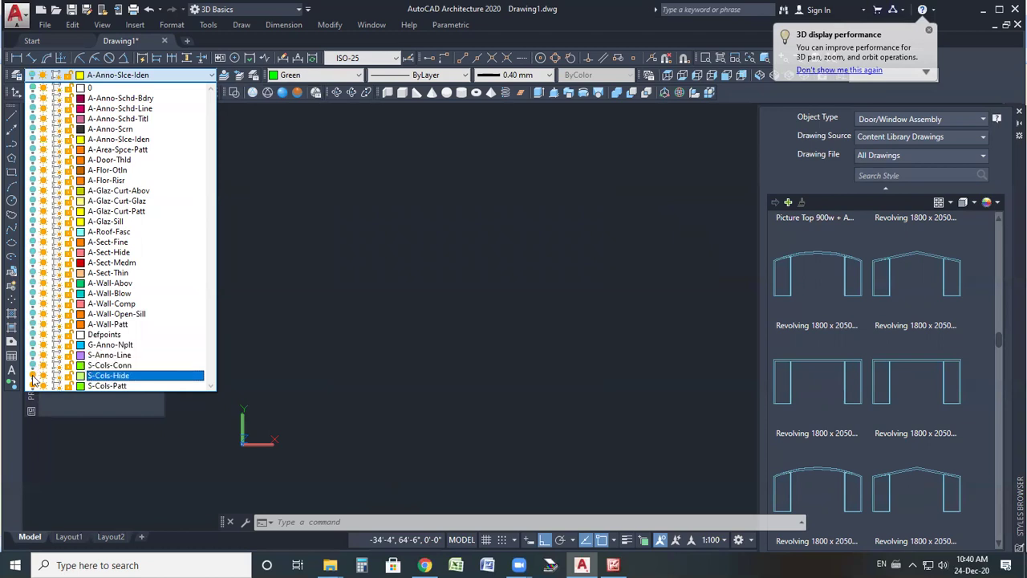
left_click(349, 241)
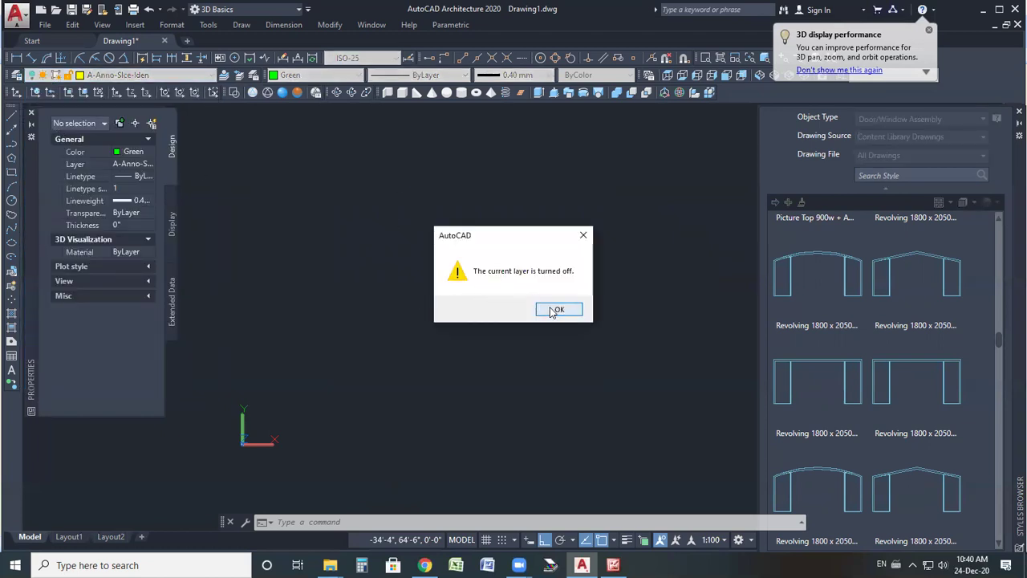
left_click(553, 310)
- Turn on layer A-Wall-Abov, make it the current layer and check the drawing extents for its objects
left_click(34, 76)
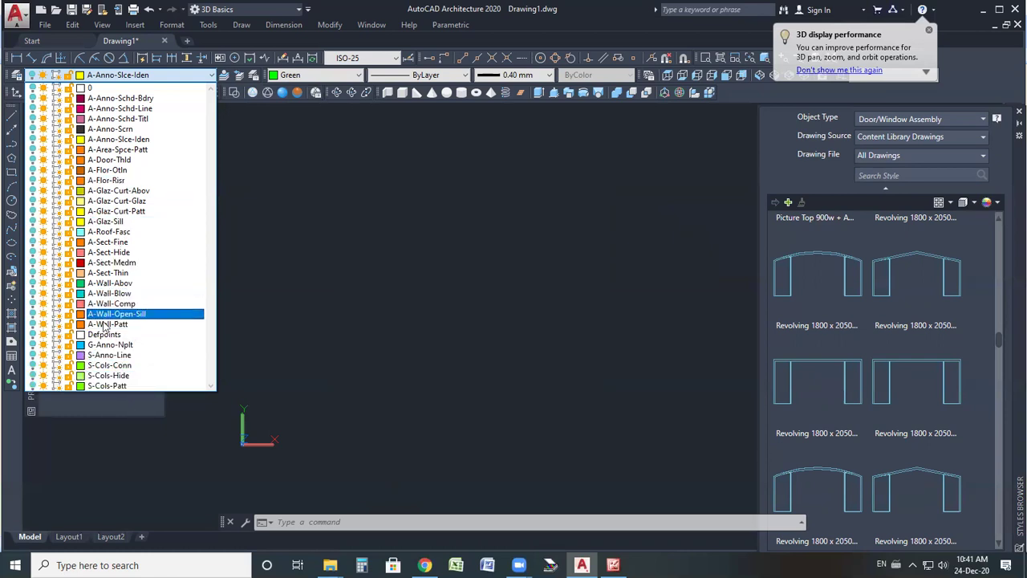
left_click(36, 283)
left_click(560, 310)
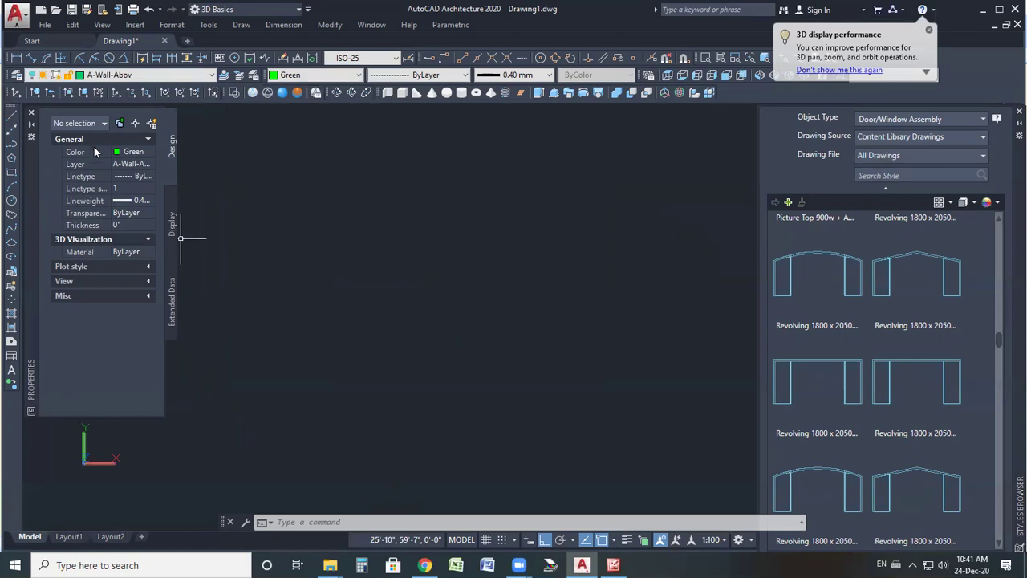
left_click(36, 75)
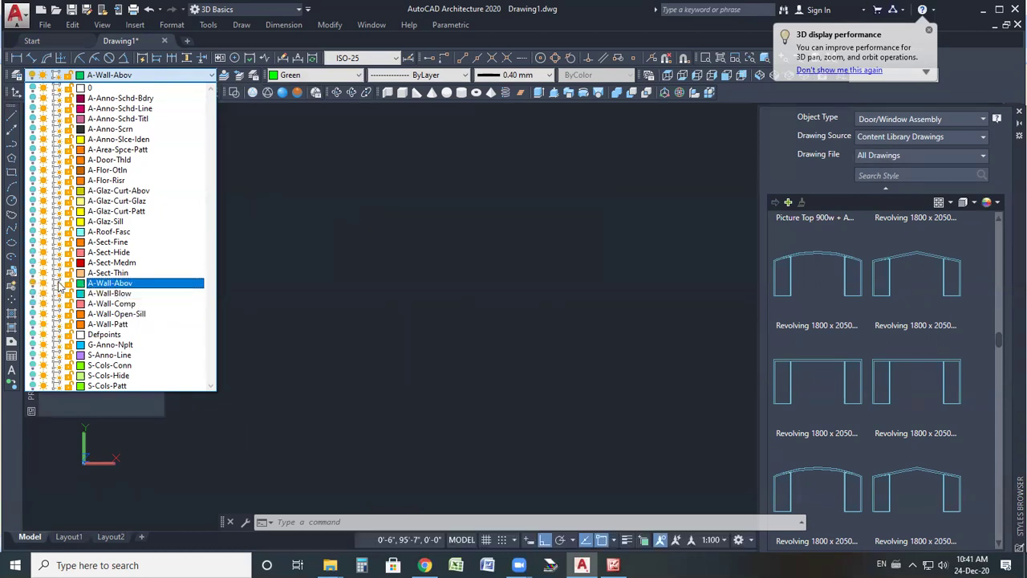
left_click(110, 282)
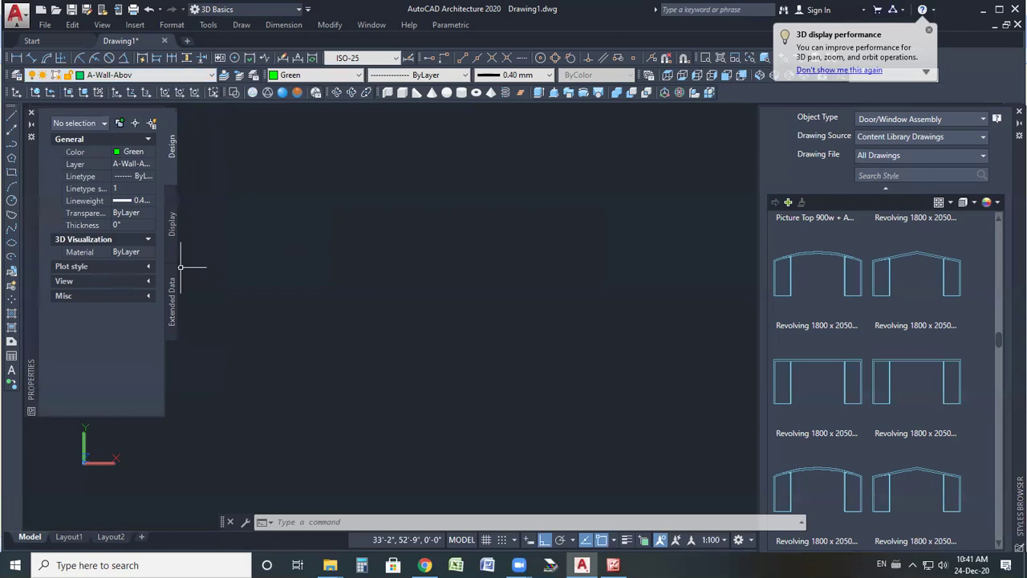
middle_click(378, 224)
middle_click(378, 225)
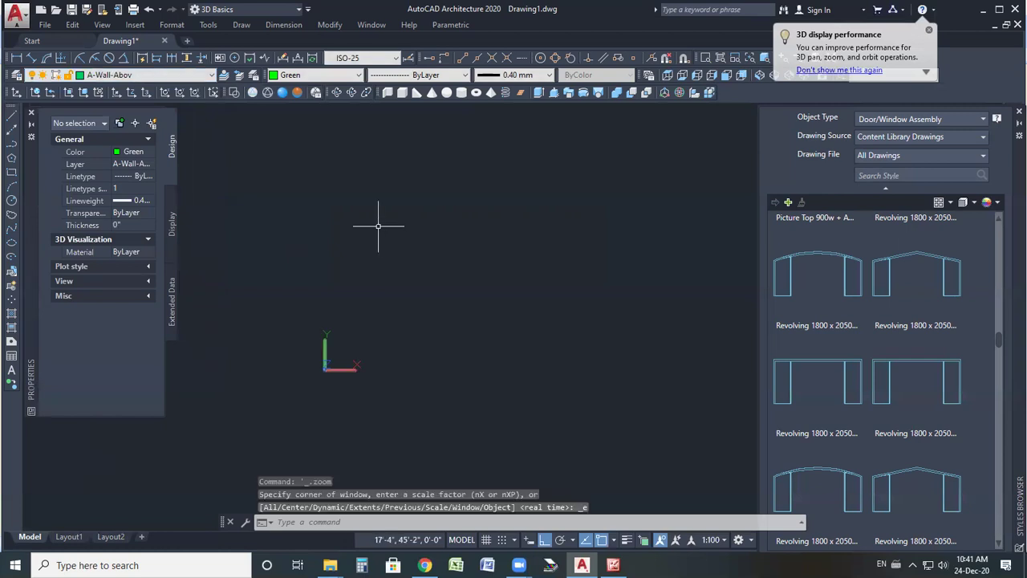
- Turn layer 0 and all the other listed layers back on, and display the house in 2D wireframe style
left_click(30, 76)
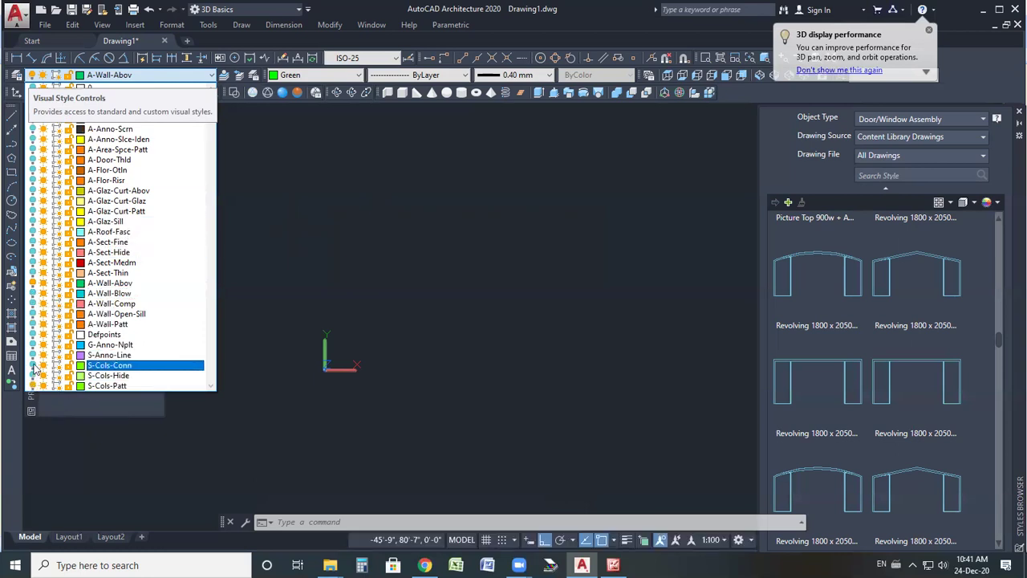
left_click(201, 286)
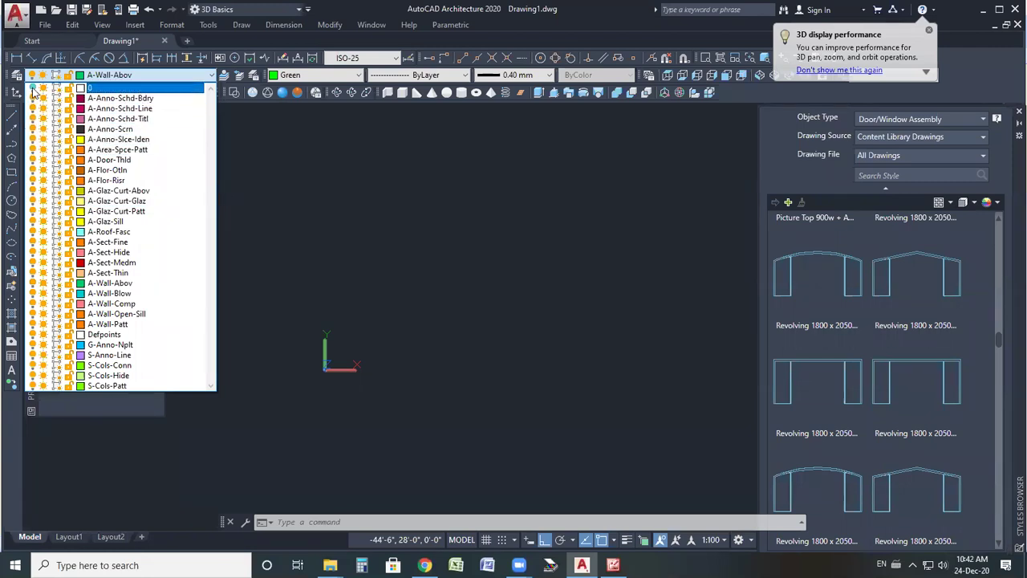
left_click(345, 196)
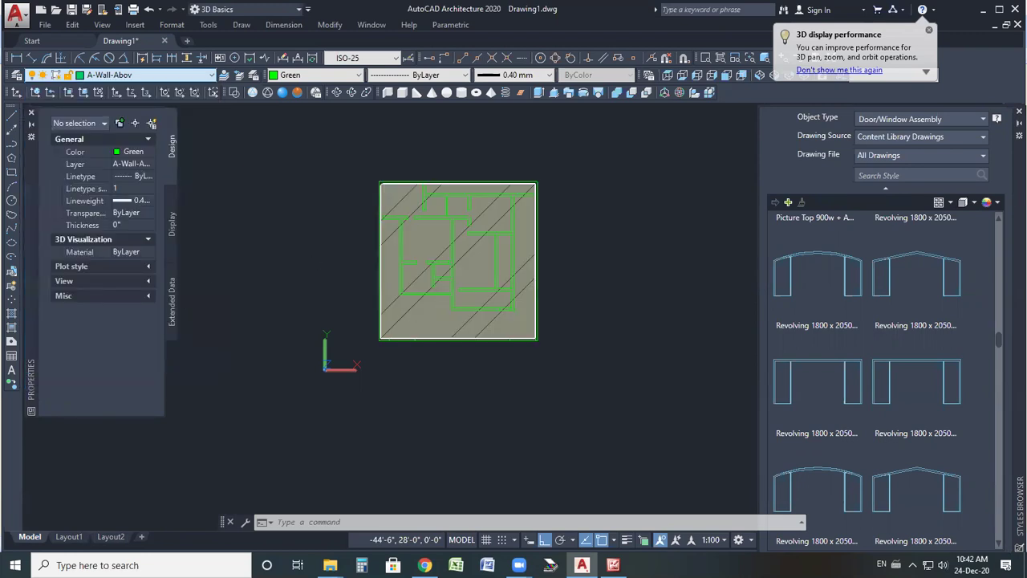
left_click(251, 93)
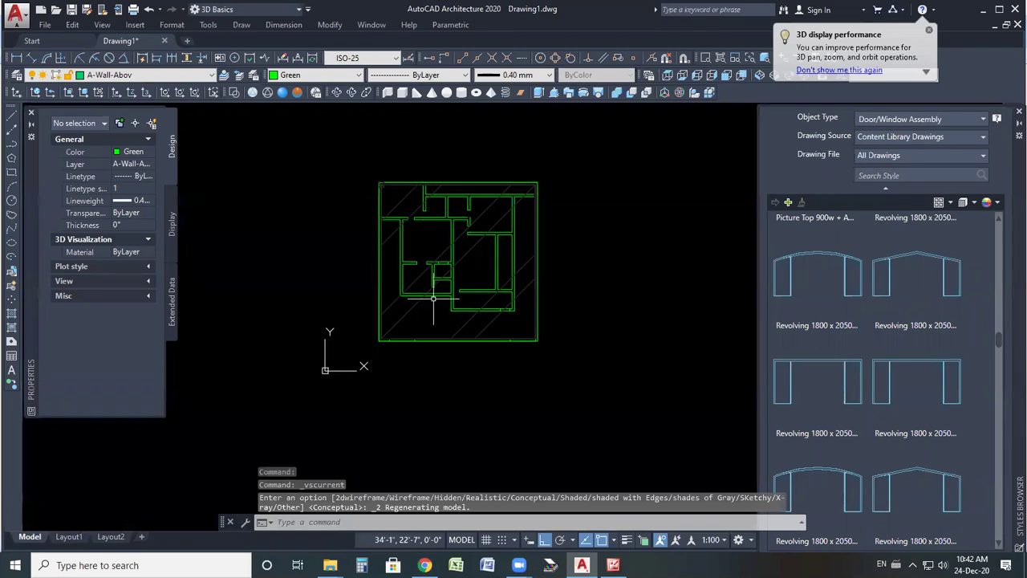
- Select every outer and inner wall of the floor plan and set their base height to 11'
scroll(434, 345, "up", 4)
left_click(436, 351)
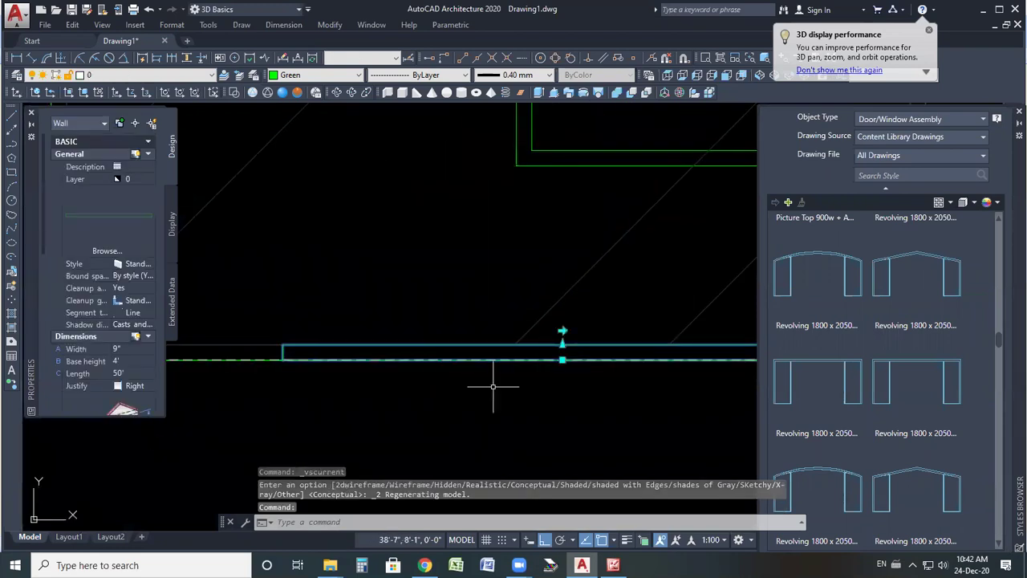
scroll(505, 383, "down", 2)
left_click(522, 295)
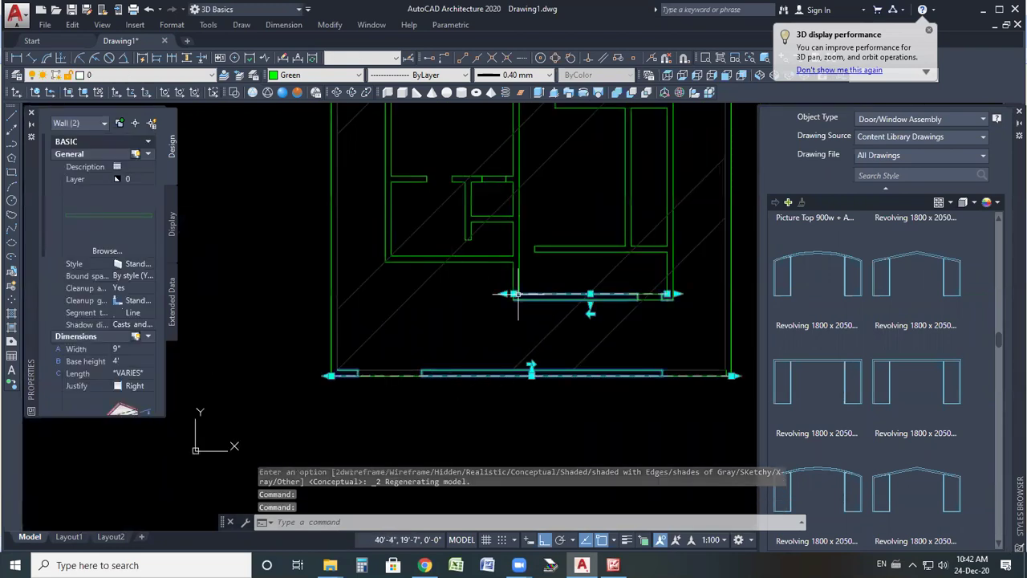
left_click(554, 250)
left_click(627, 229)
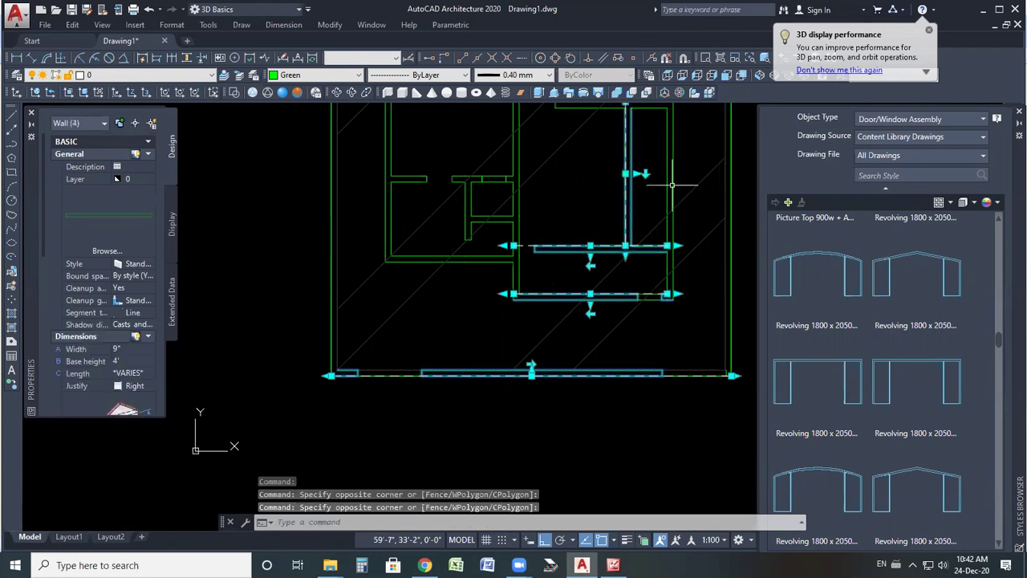
left_click(669, 164)
left_click(728, 291)
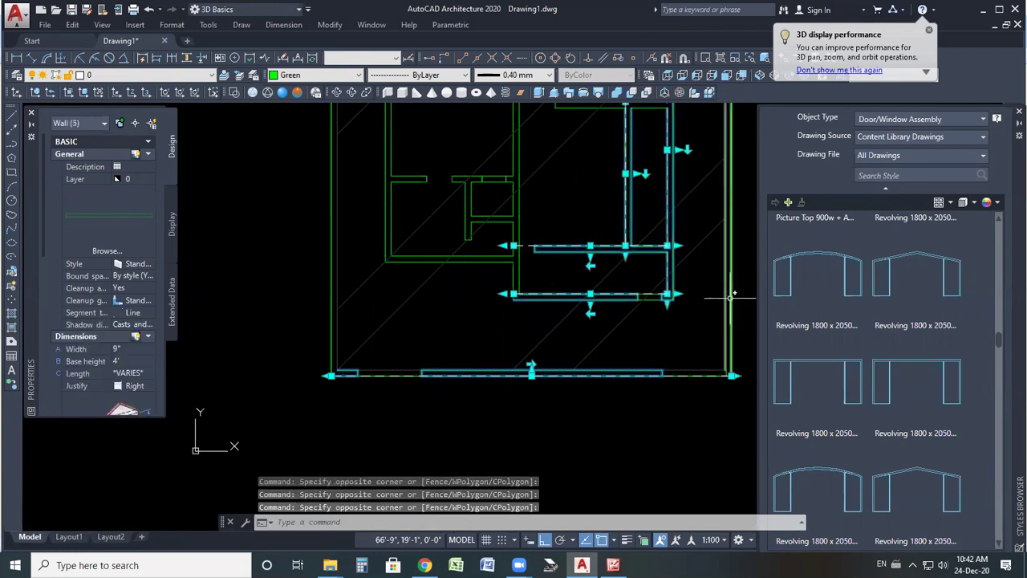
left_click(374, 230)
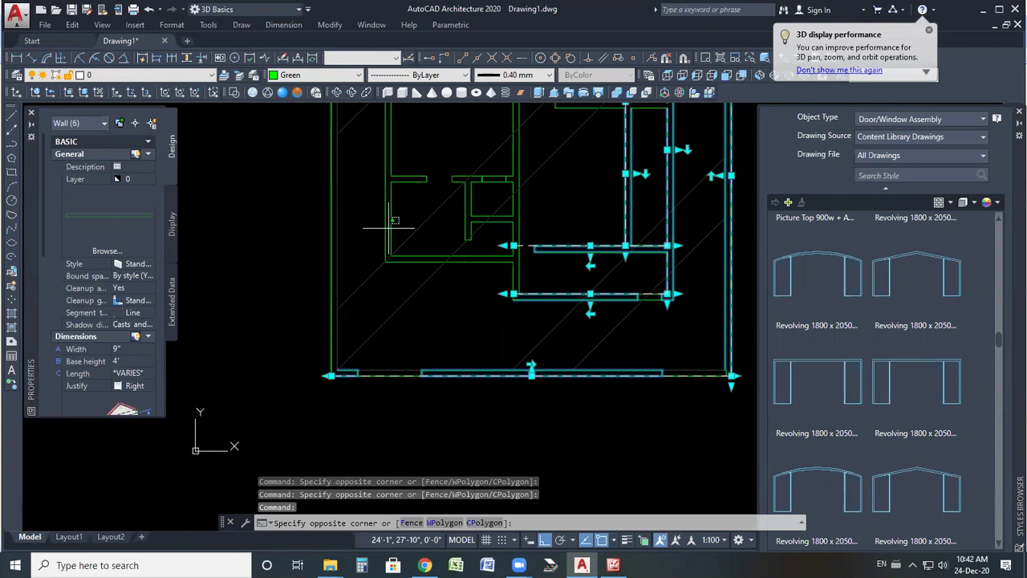
left_click(407, 189)
left_click(465, 179)
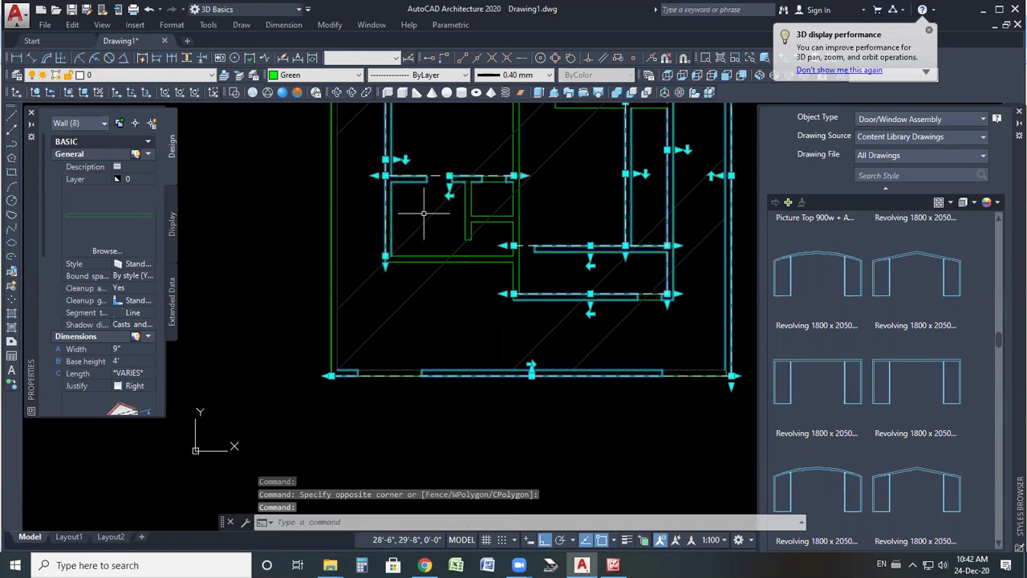
scroll(474, 209, "up", 5)
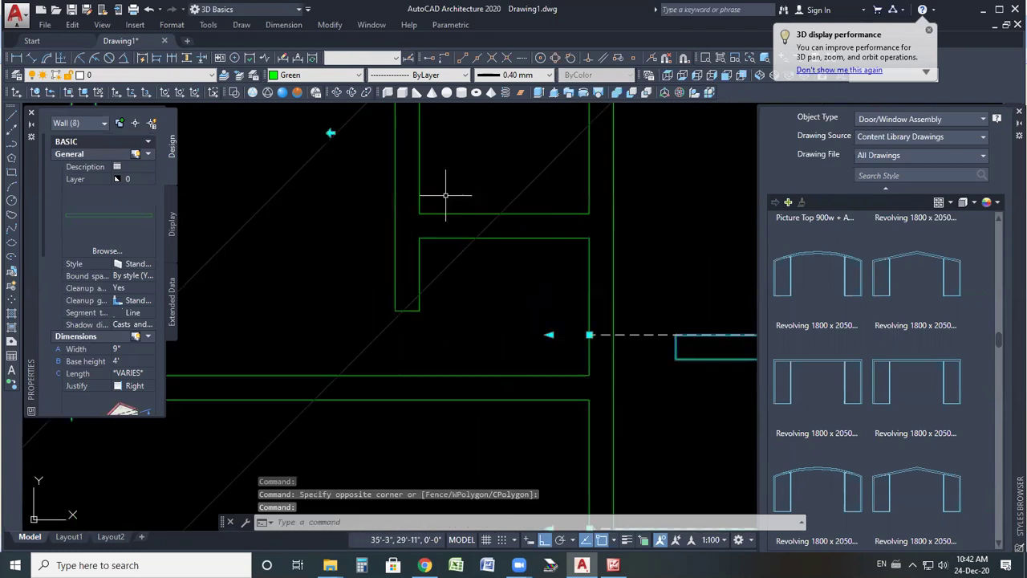
left_click(379, 240)
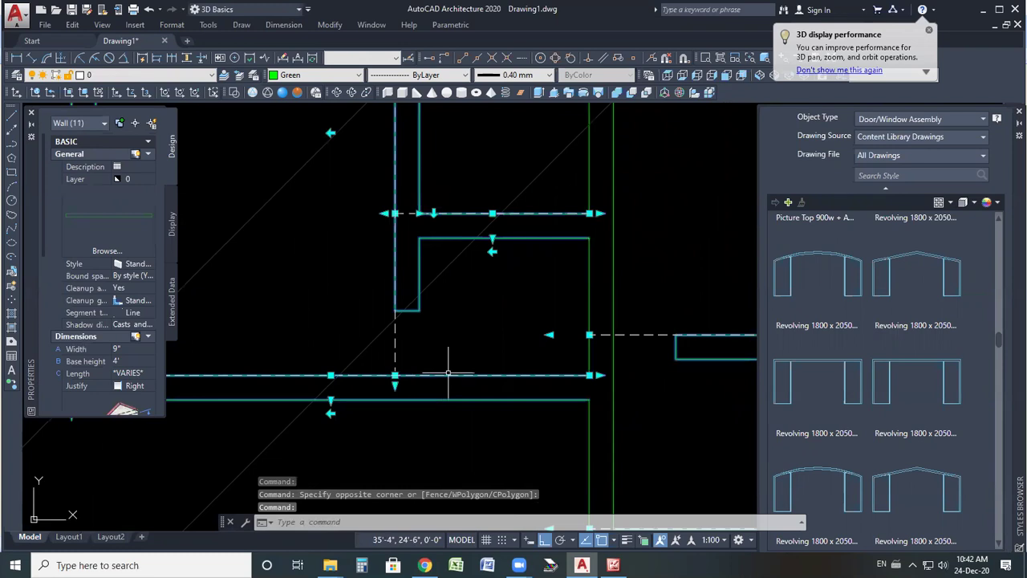
scroll(618, 372, "down", 4)
left_click(596, 353)
middle_click_drag(597, 353, 586, 553)
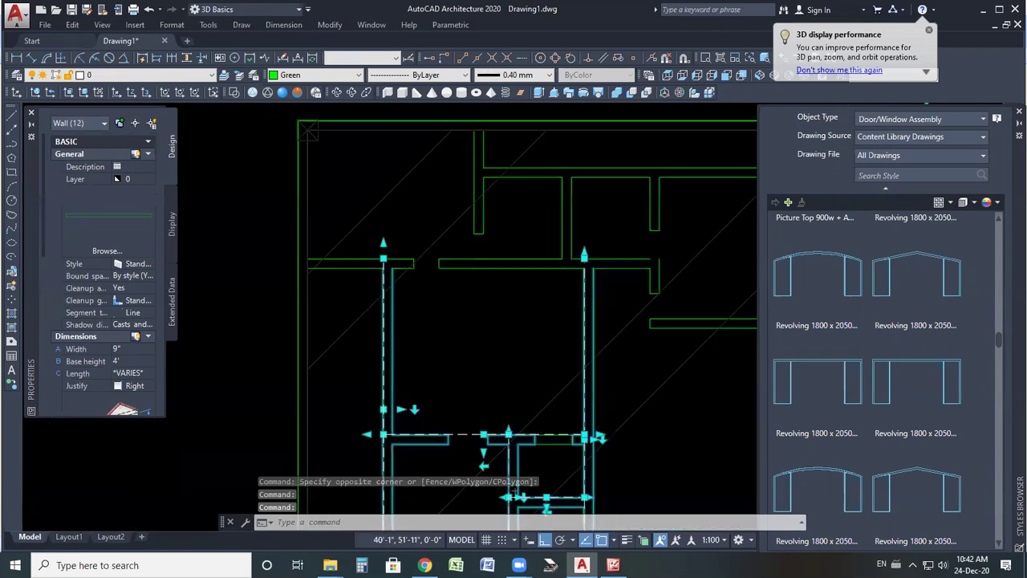
left_click(589, 217)
scroll(589, 226, "up", 2)
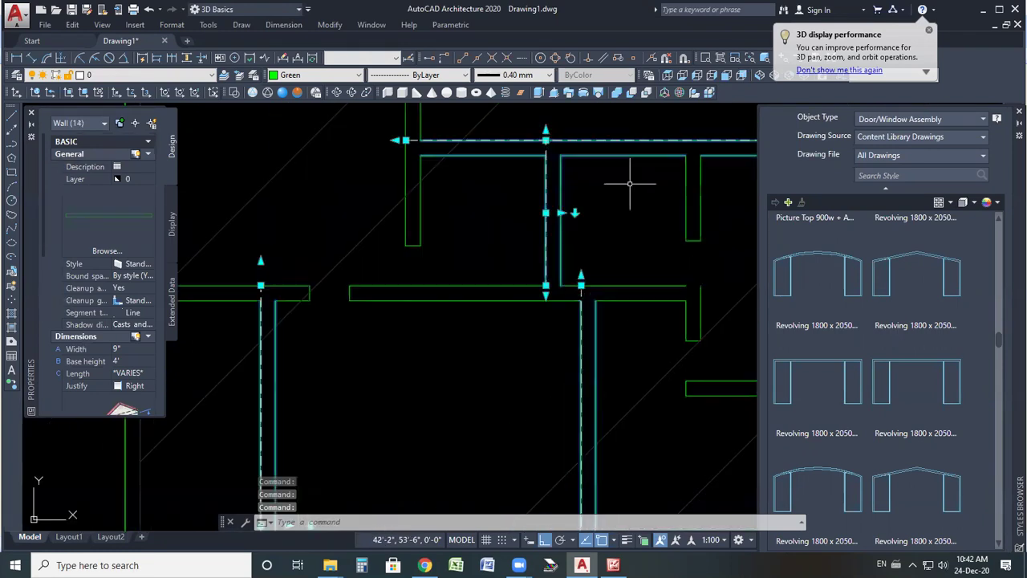
left_click(684, 197)
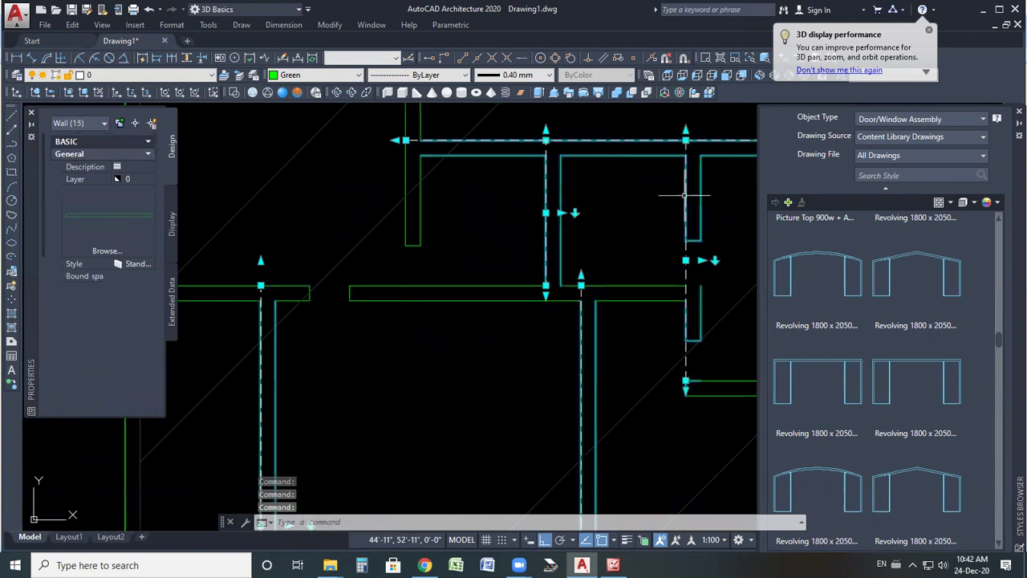
left_click(471, 287)
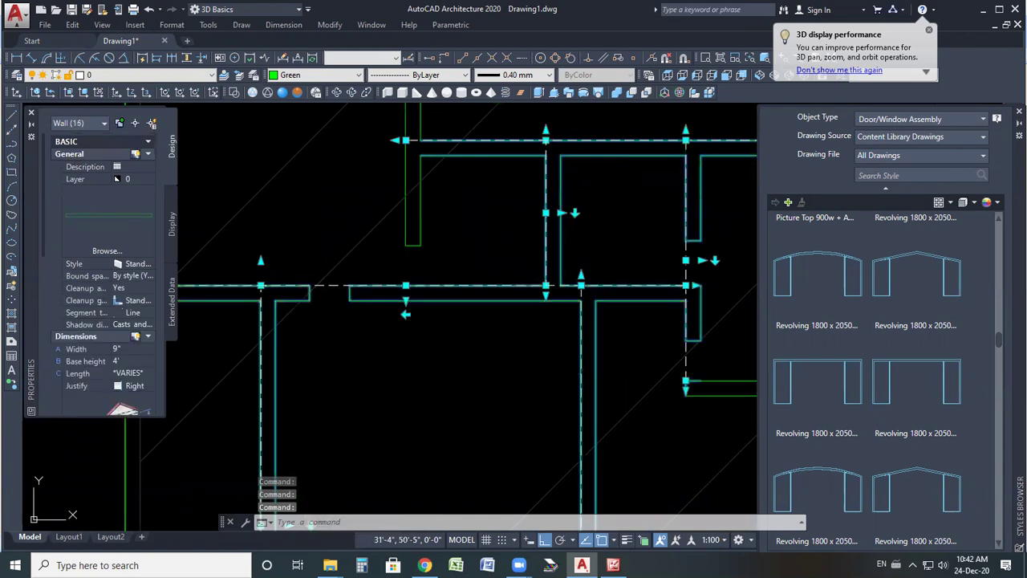
left_click(418, 239)
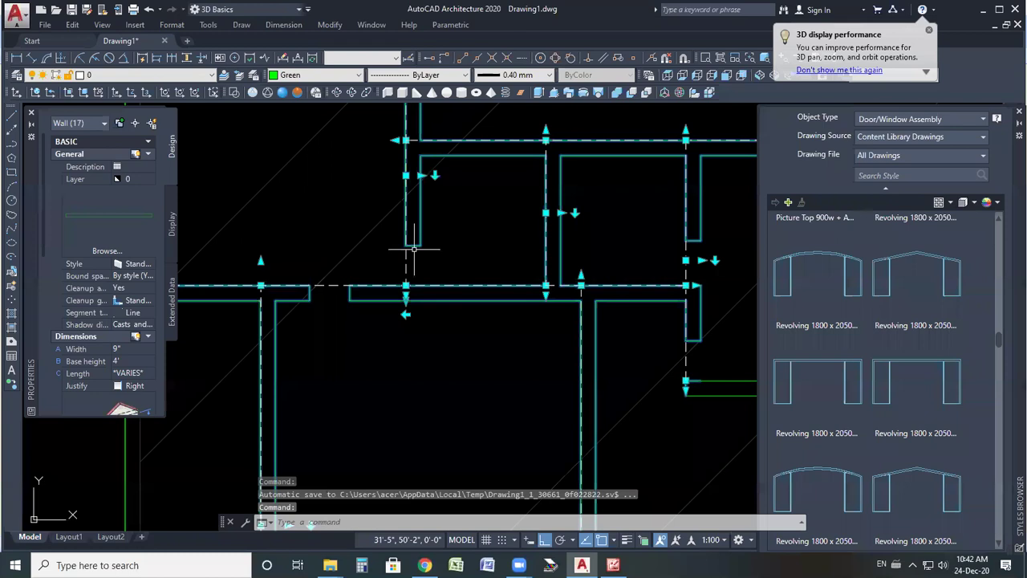
left_click(414, 250)
scroll(414, 249, "down", 5)
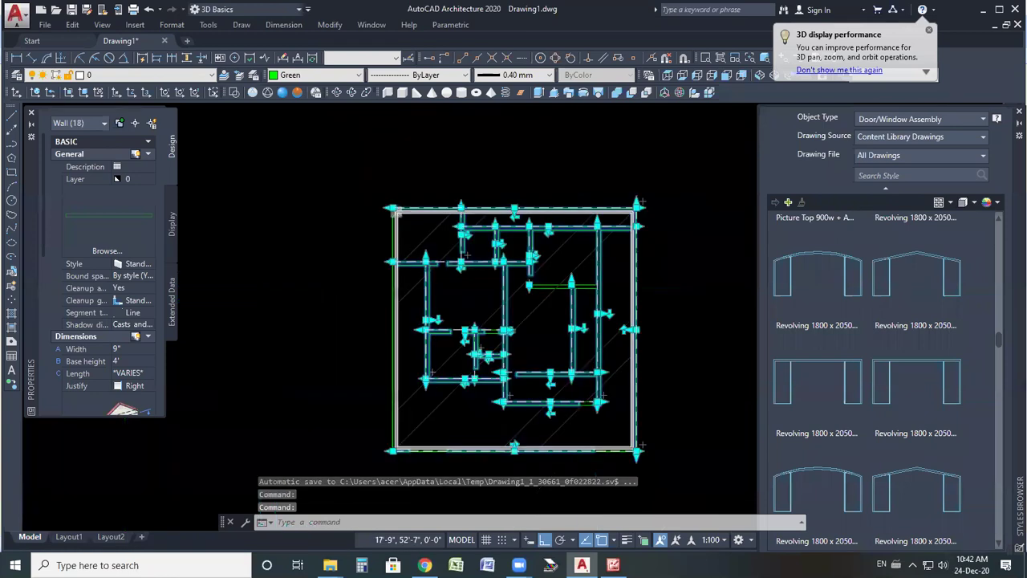
scroll(394, 238, "up", 5)
left_click(381, 230)
scroll(382, 229, "down", 5)
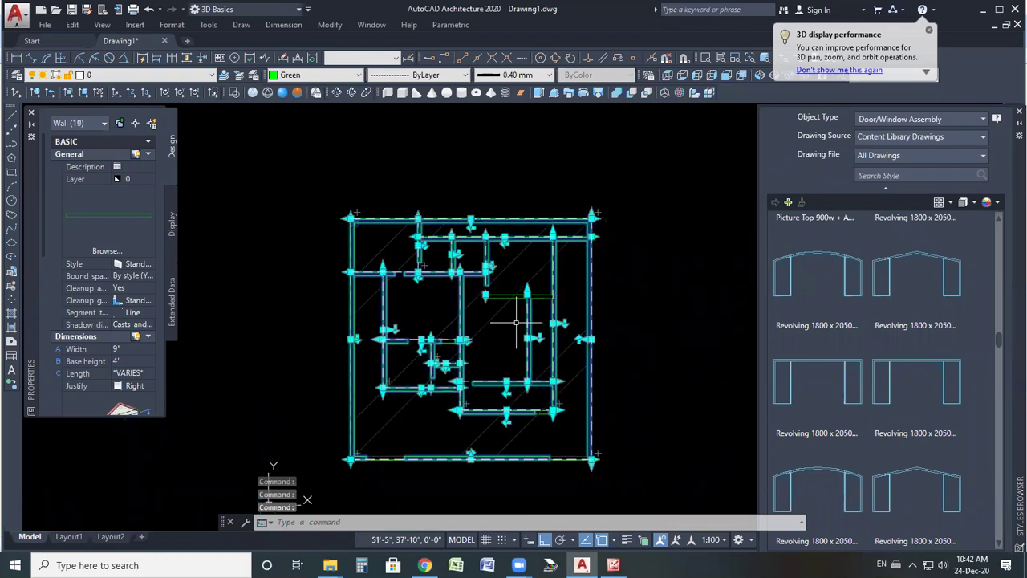
left_click(486, 303)
scroll(486, 304, "up", 5)
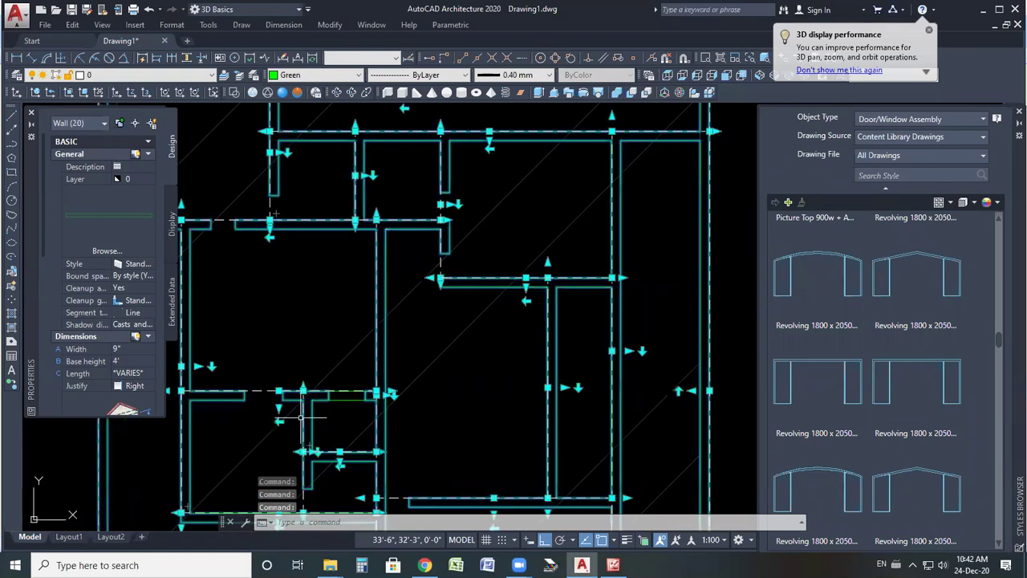
scroll(462, 305, "down", 5)
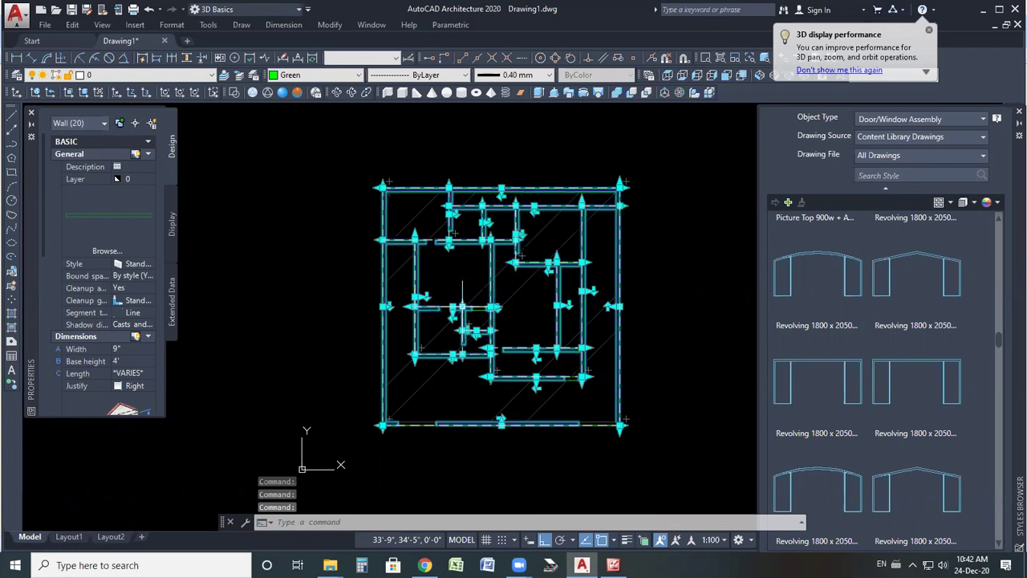
scroll(586, 401, "up", 5)
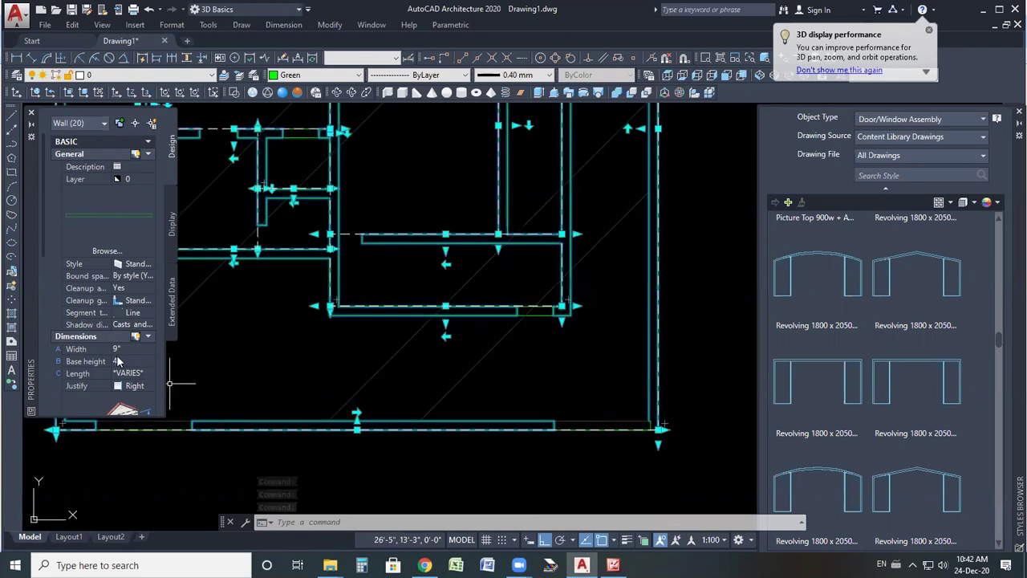
left_click(117, 361)
type("4'")
key("BackSpace")
key("BackSpace")
type("11'")
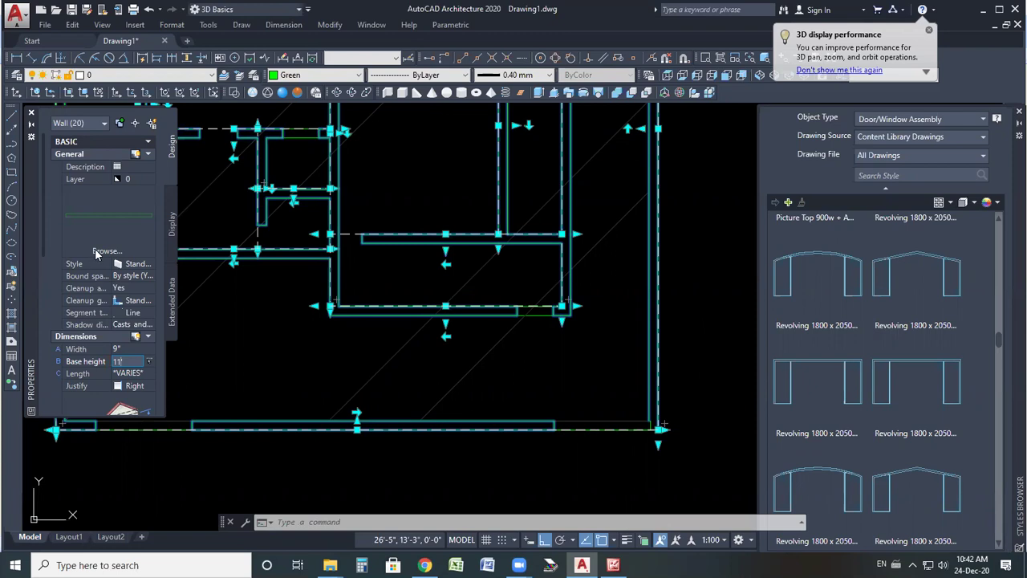
- Look through the selected walls' layer choices and their dimension, location, cleanup and style override properties
left_click(124, 183)
left_click(125, 182)
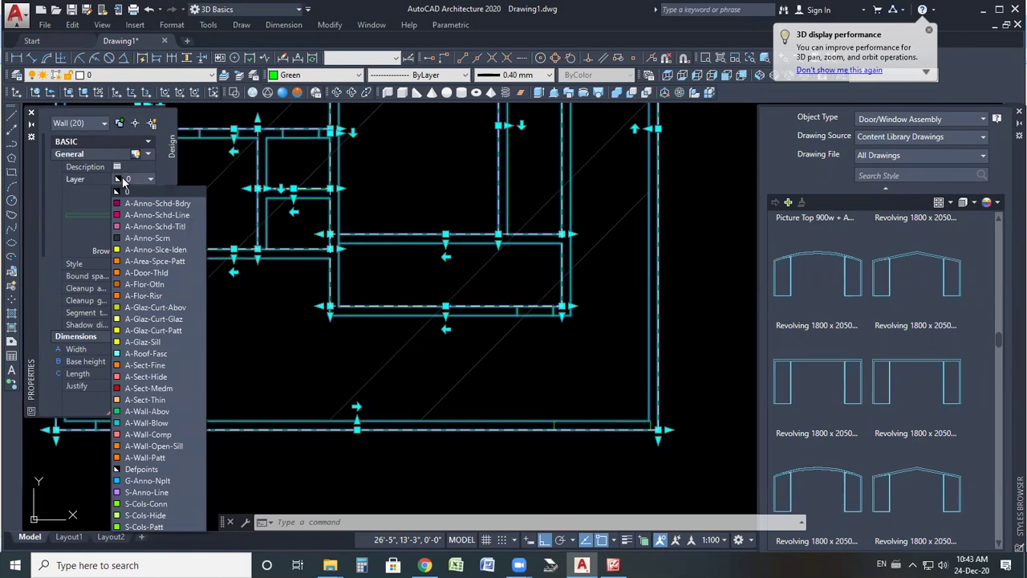
left_click(123, 181)
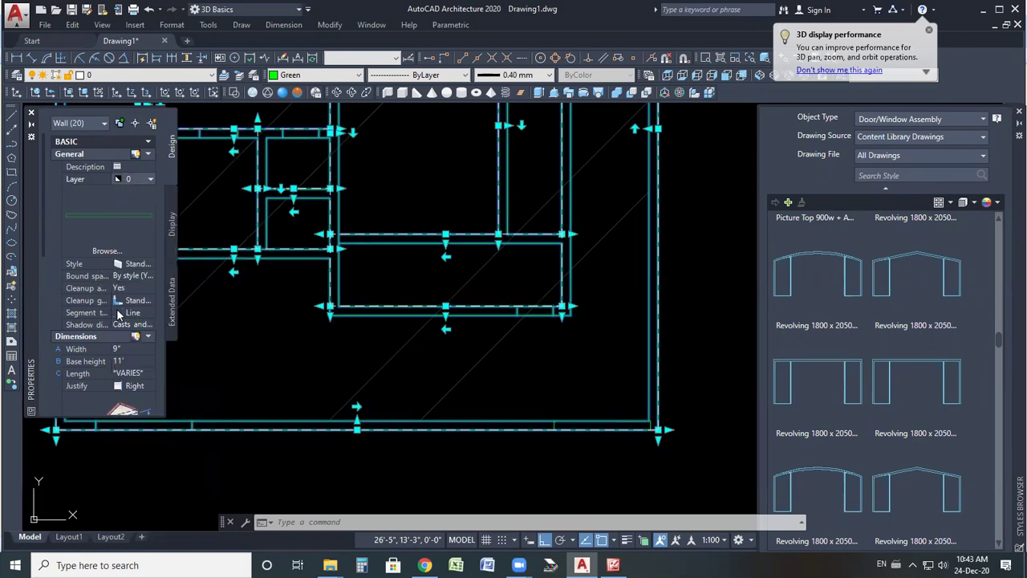
scroll(100, 276, "down", 5)
scroll(102, 286, "up", 5)
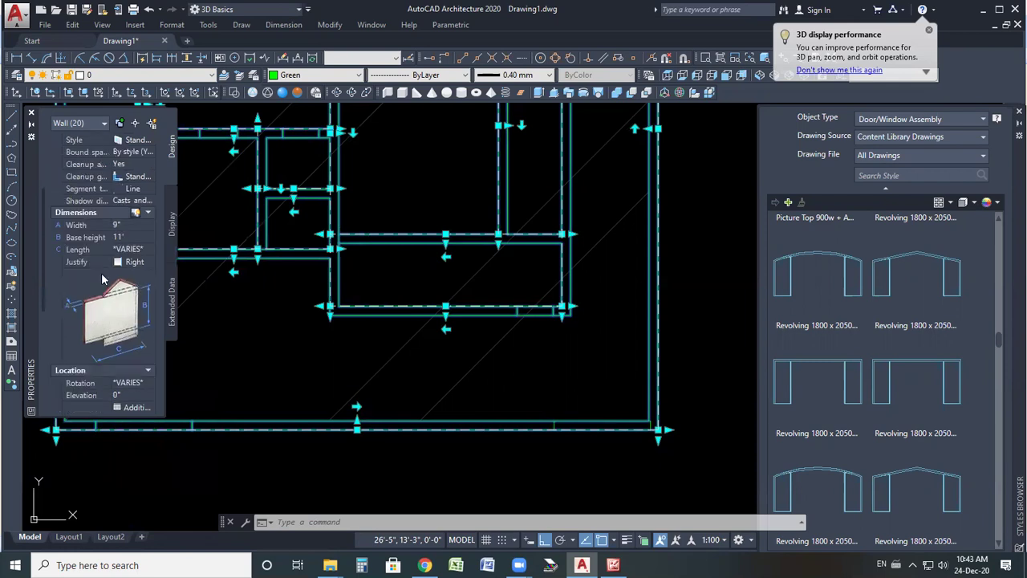
left_click(145, 178)
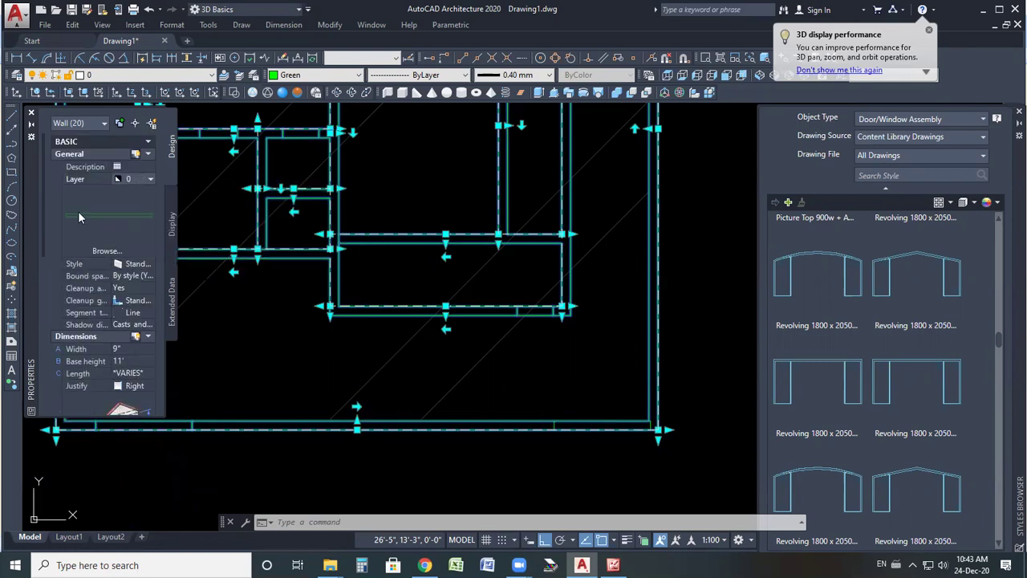
scroll(120, 273, "down", 2)
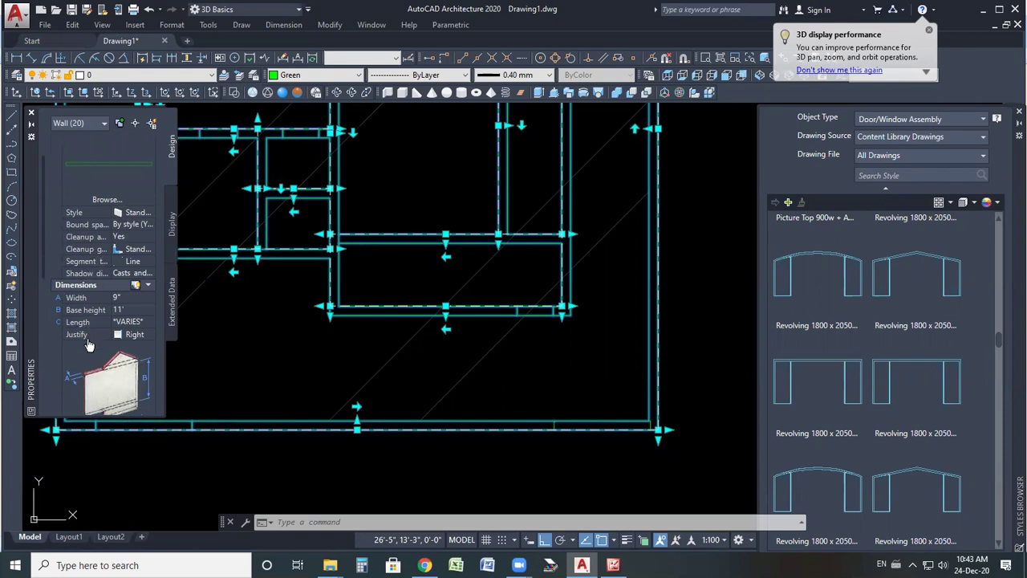
scroll(90, 343, "down", 8)
left_click(356, 333)
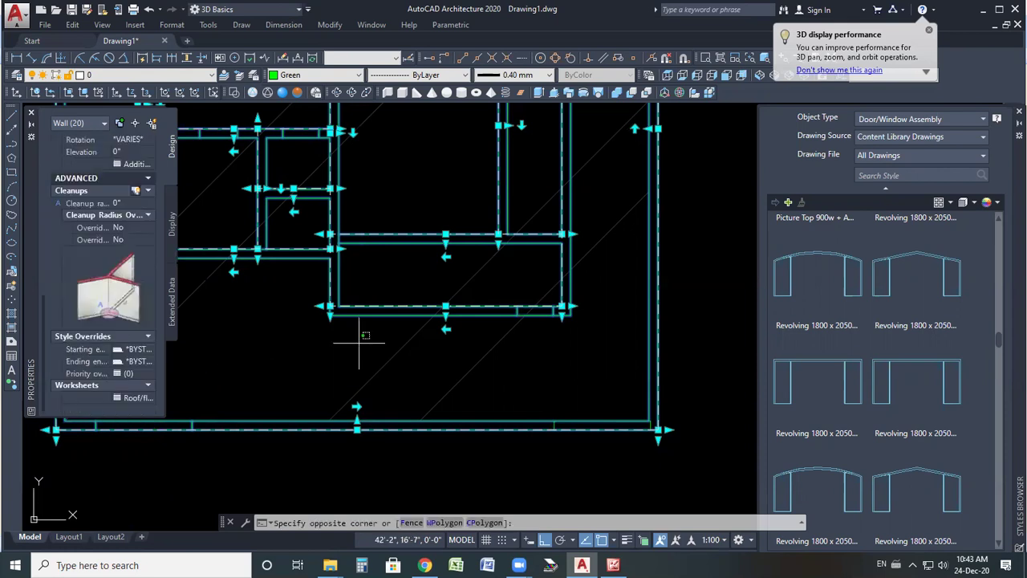
left_click(257, 351)
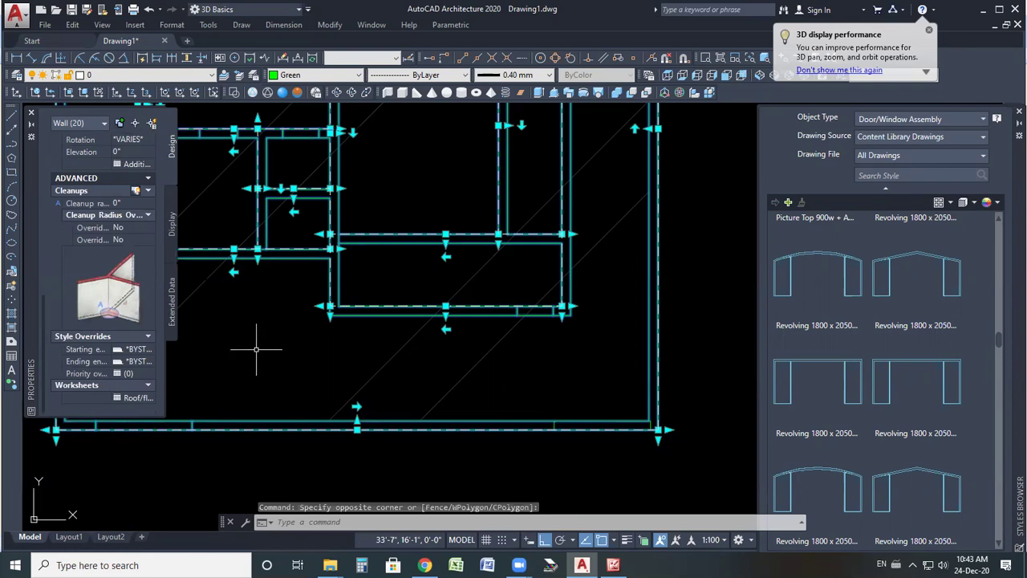
- Deselect the walls and show the raised house from a 3D isometric viewpoint in conceptual style
key("Escape")
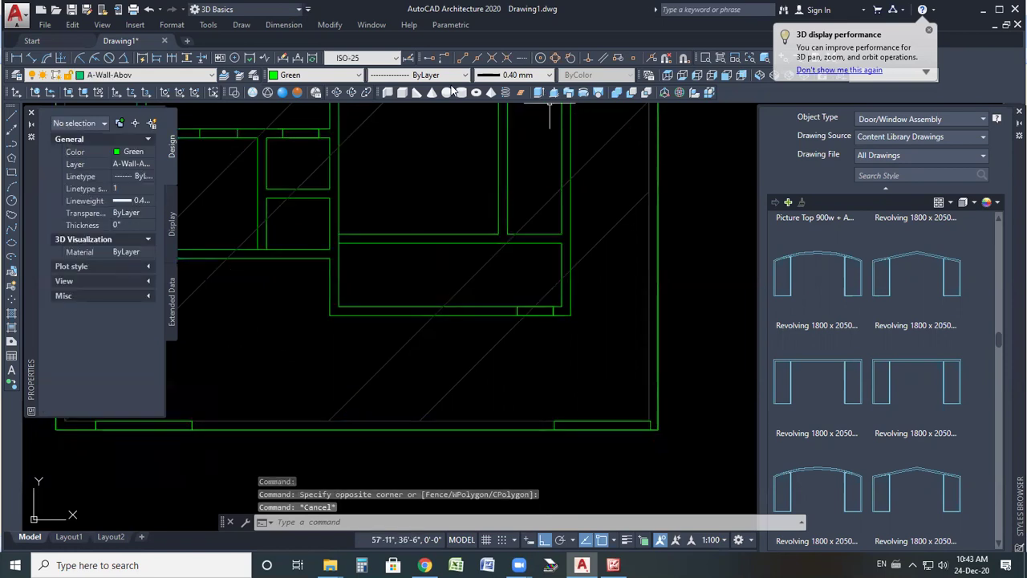
left_click(715, 78)
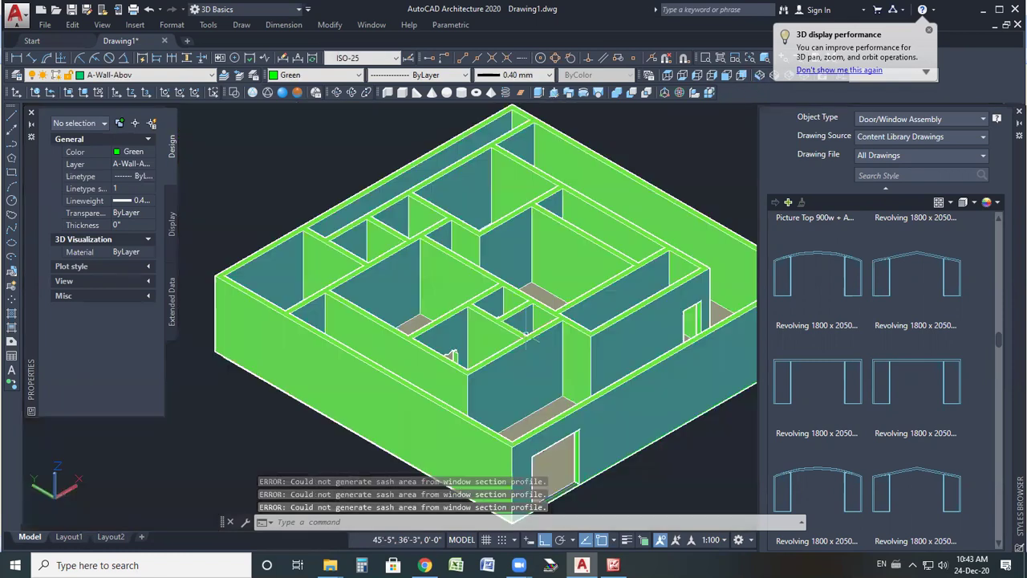
middle_click_drag(526, 335, 610, 312, "shift")
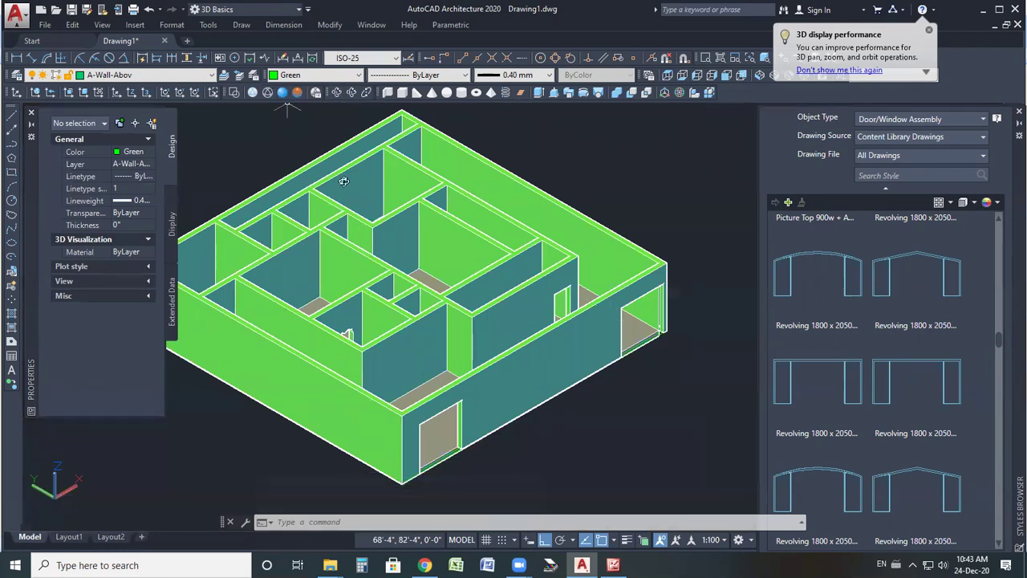
- Examine the raised walls and door openings from several angles in realistic style, then return to conceptual style
left_click(337, 93)
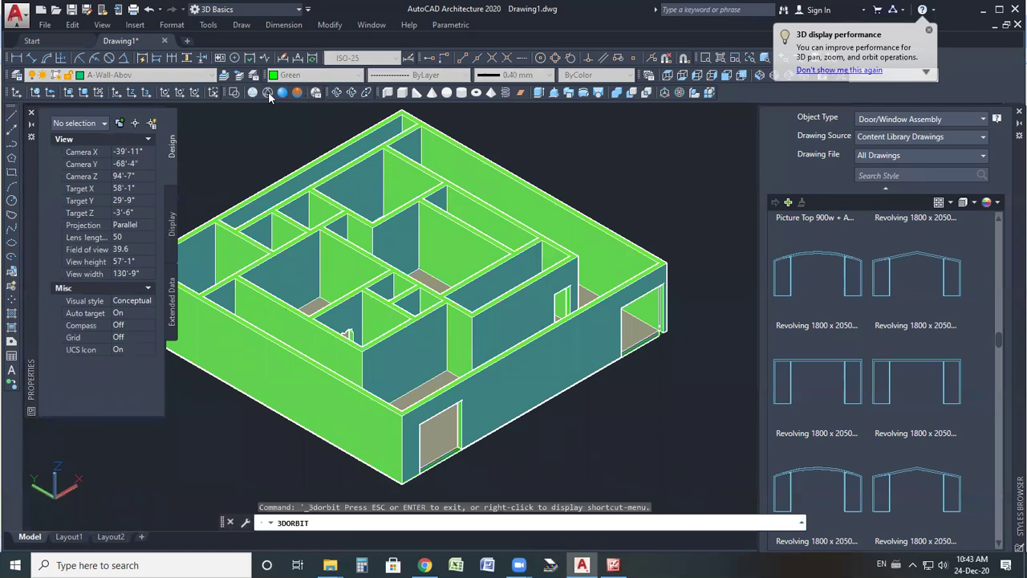
left_click(297, 92)
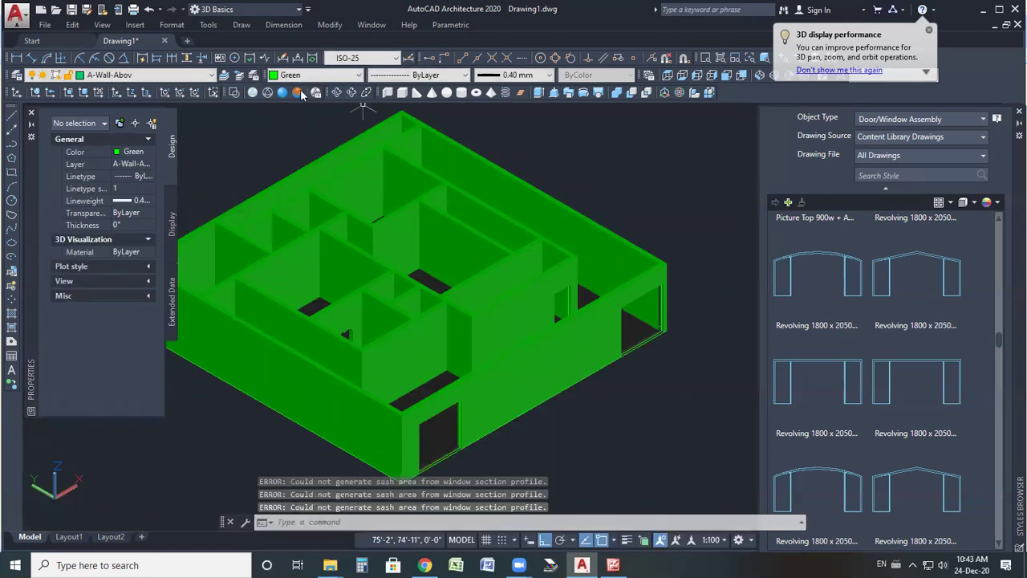
left_click(337, 93)
left_click_drag(372, 360, 358, 332)
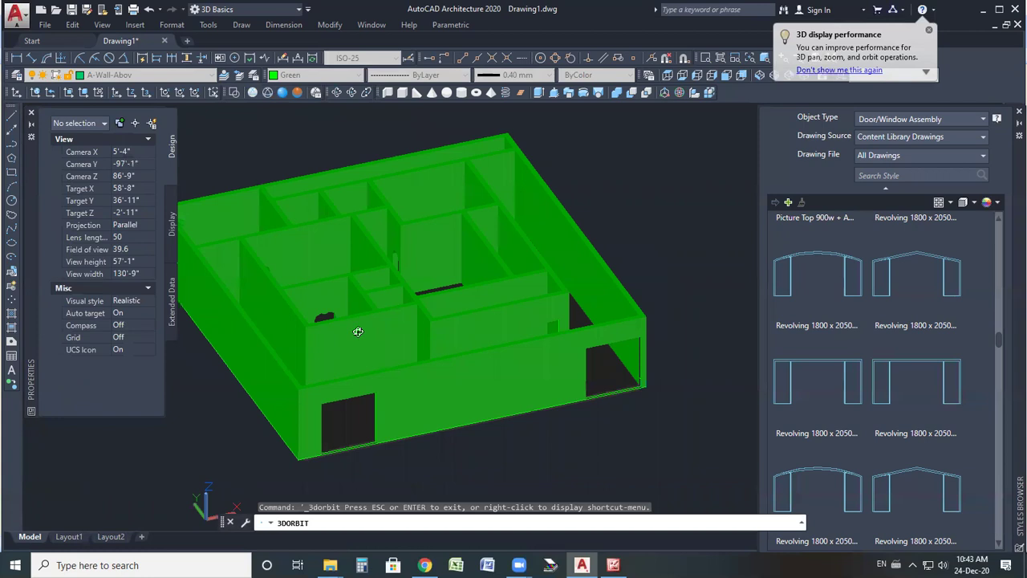
scroll(356, 369, "up", 3)
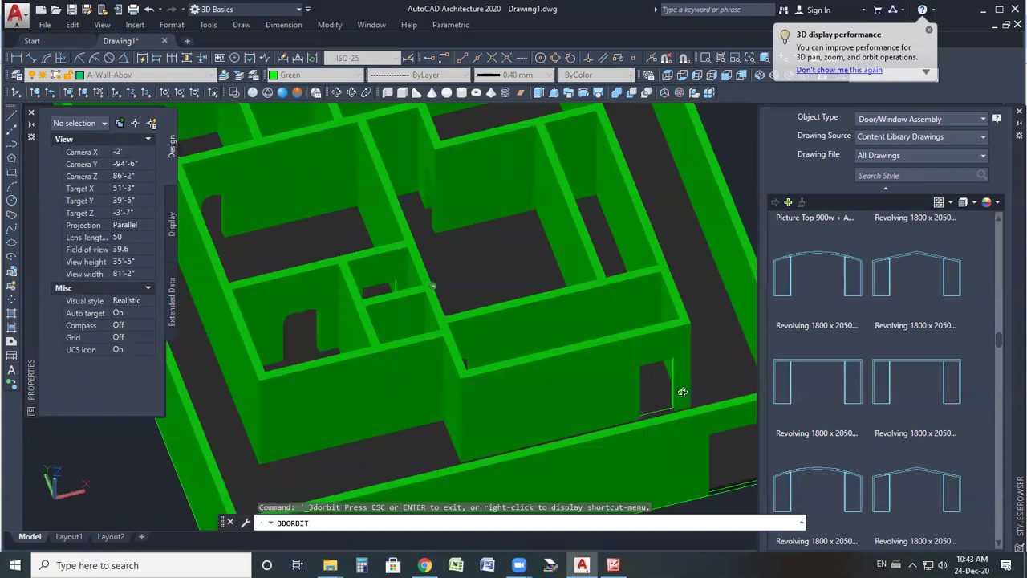
scroll(680, 394, "up", 2)
scroll(607, 230, "up", 2)
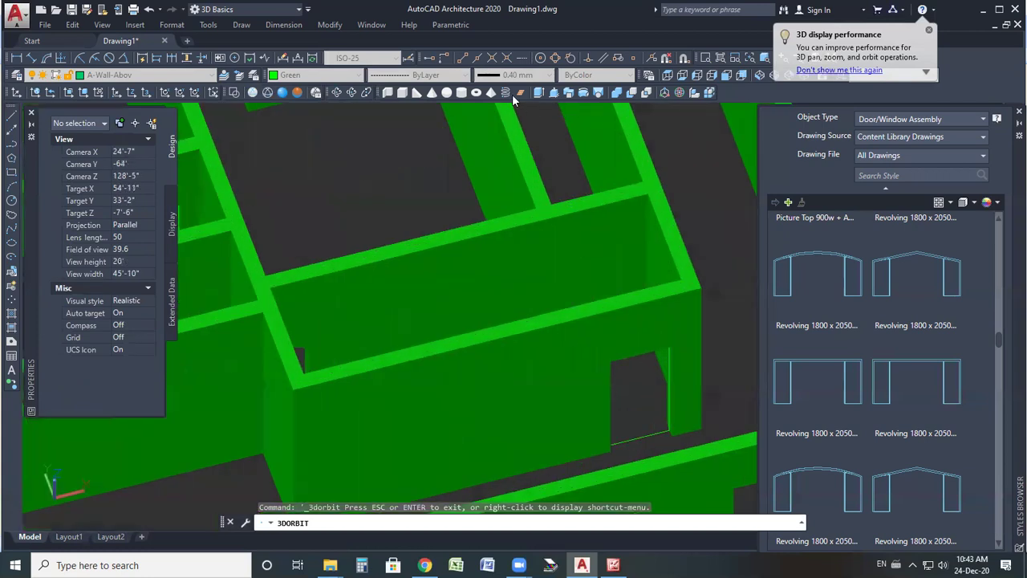
left_click(300, 93)
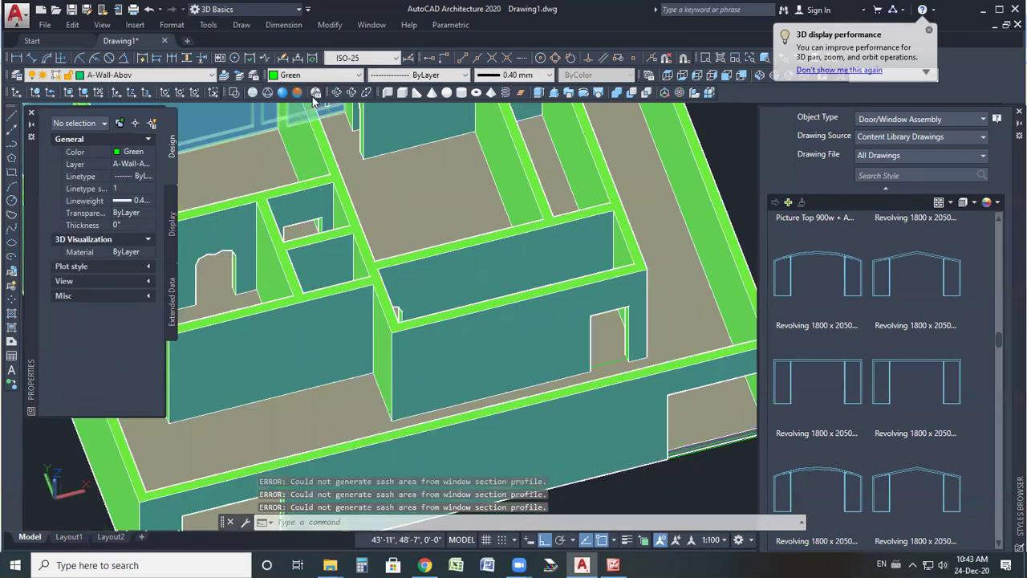
- Open the visual styles manager and apply the X-Ray style to the house
left_click(317, 93)
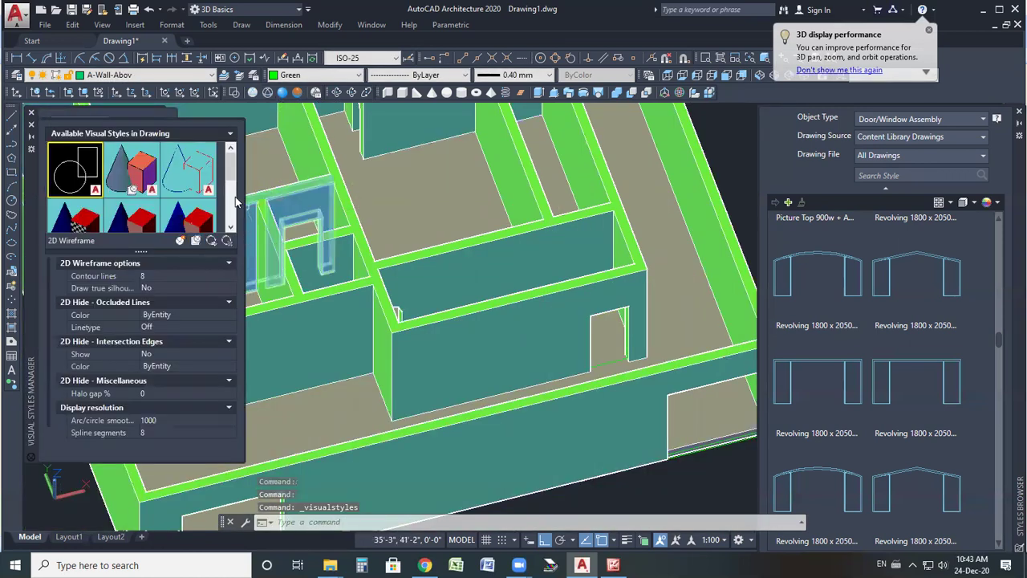
scroll(186, 205, "down", 3)
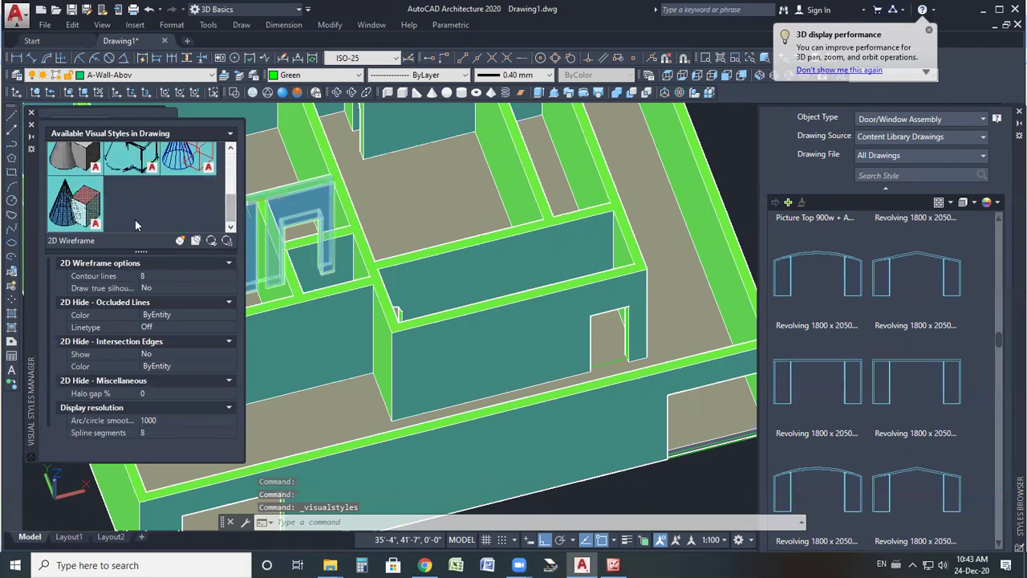
left_click(81, 211)
double_click(87, 207)
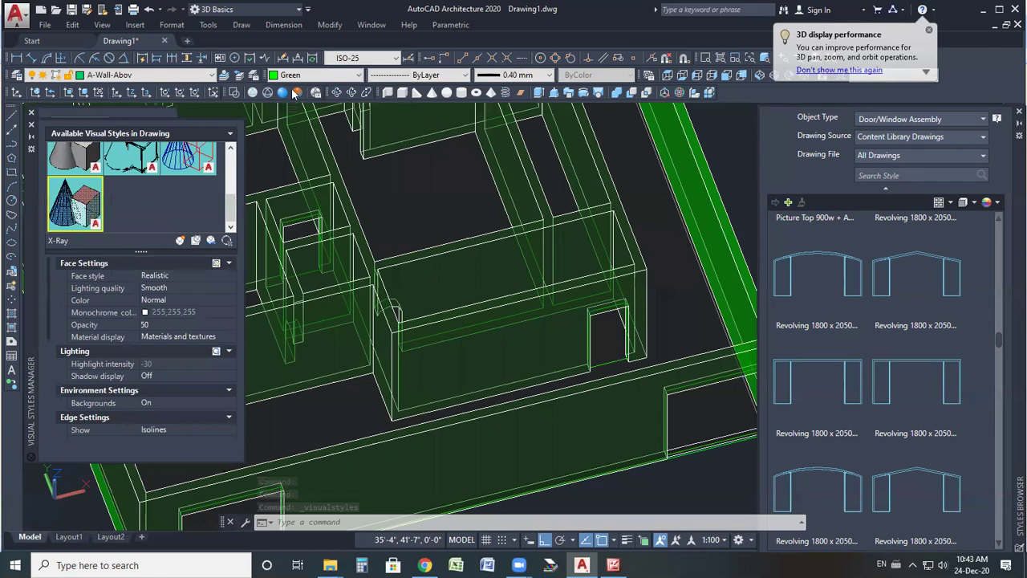
- Examine the arched and rectangular openings in the inner walls through the X-Ray model from several angles
left_click(336, 92)
left_click_drag(349, 125, 554, 314)
left_click_drag(577, 228, 606, 298)
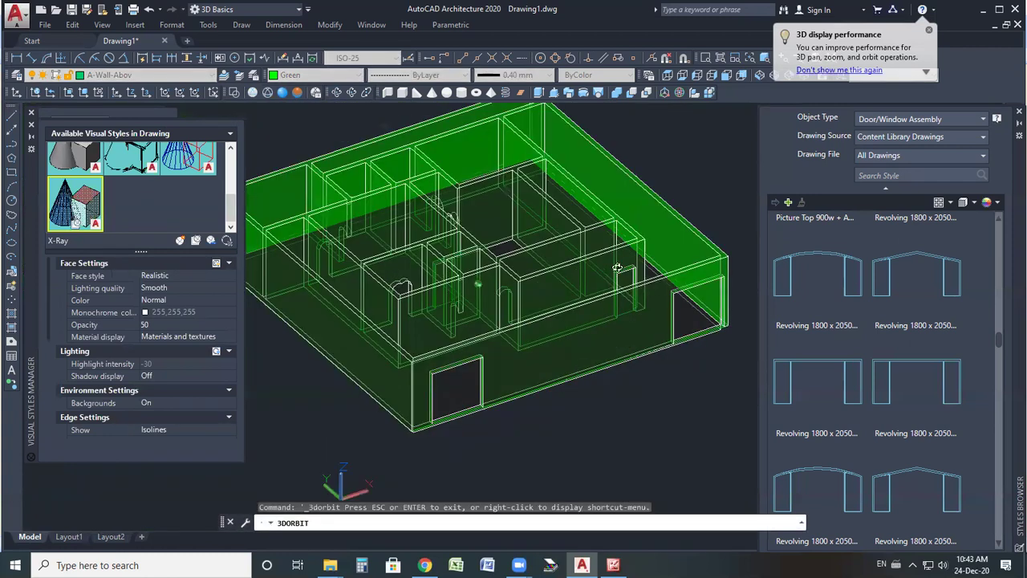
scroll(622, 269, "up", 5)
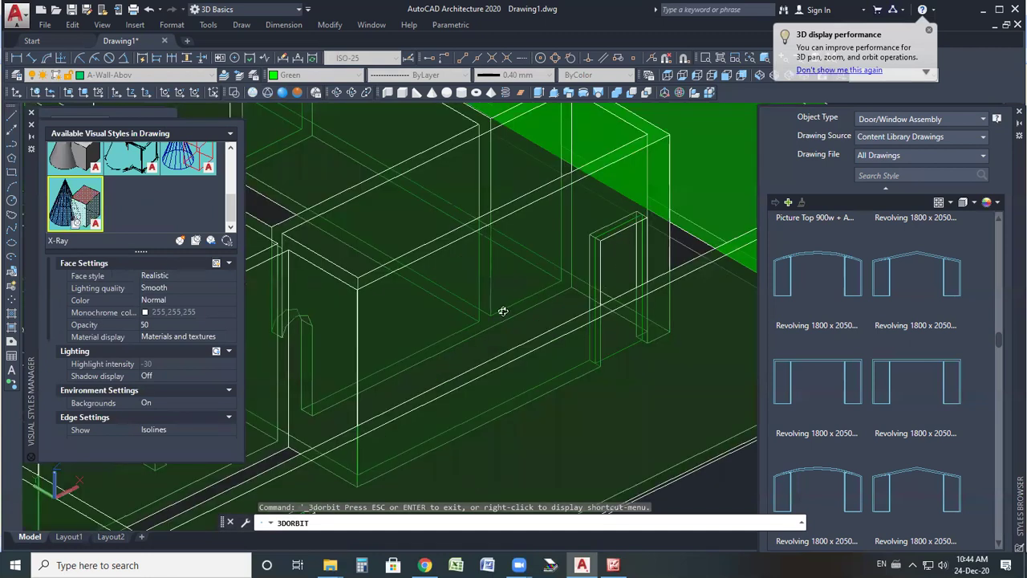
scroll(449, 328, "down", 4)
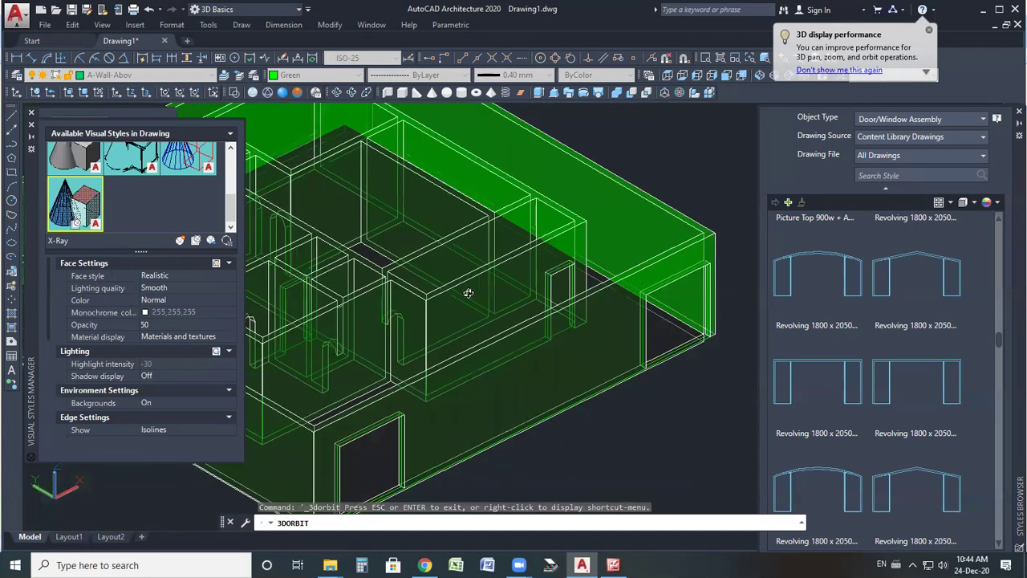
scroll(281, 325, "down", 3)
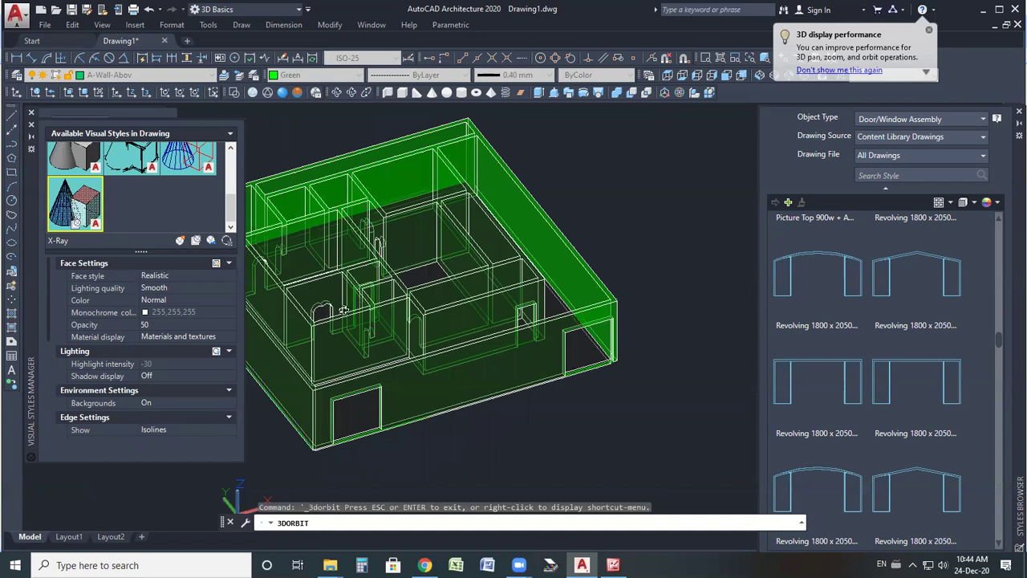
scroll(319, 310, "up", 5)
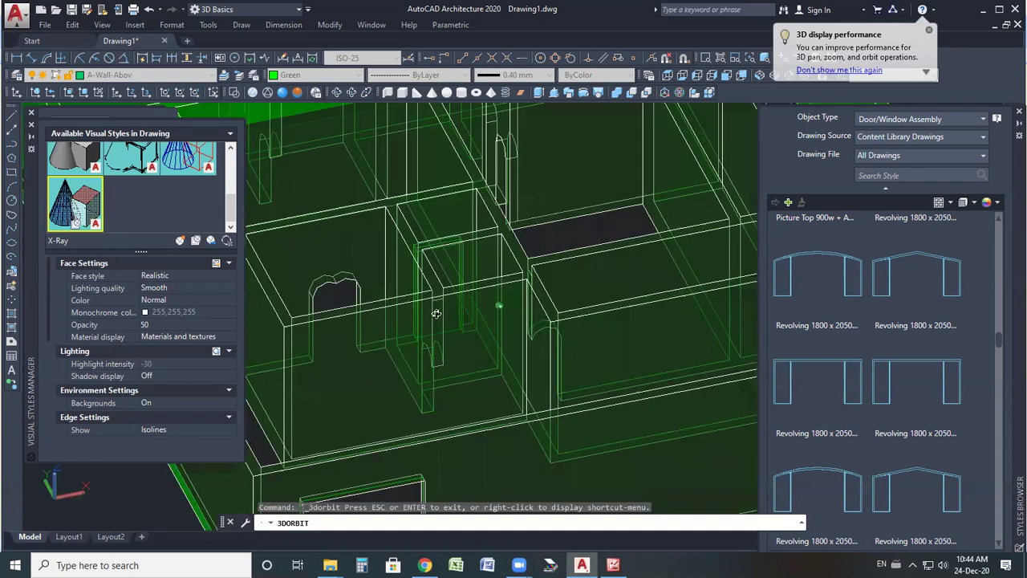
scroll(425, 312, "up", 3)
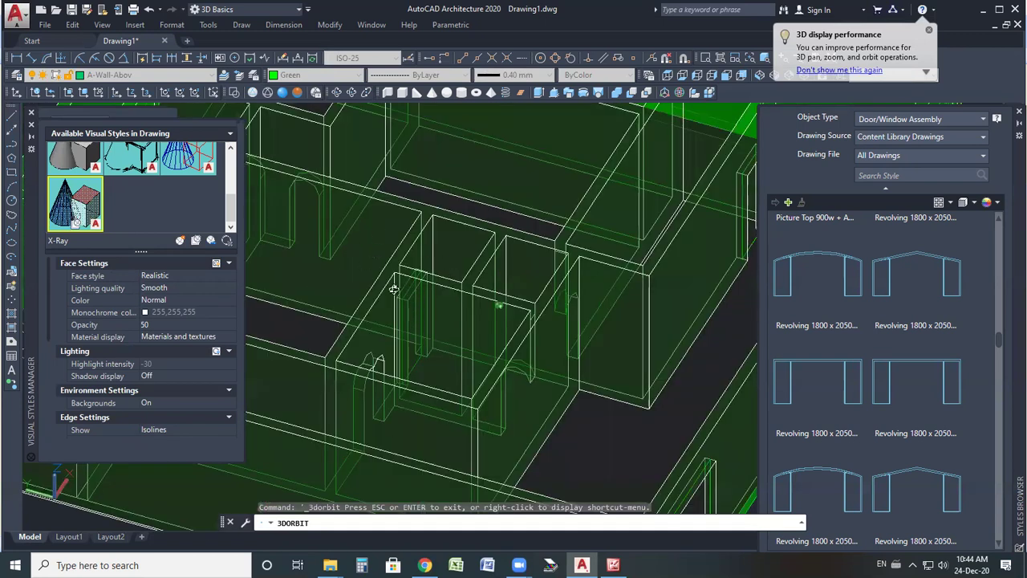
scroll(371, 289, "up", 3)
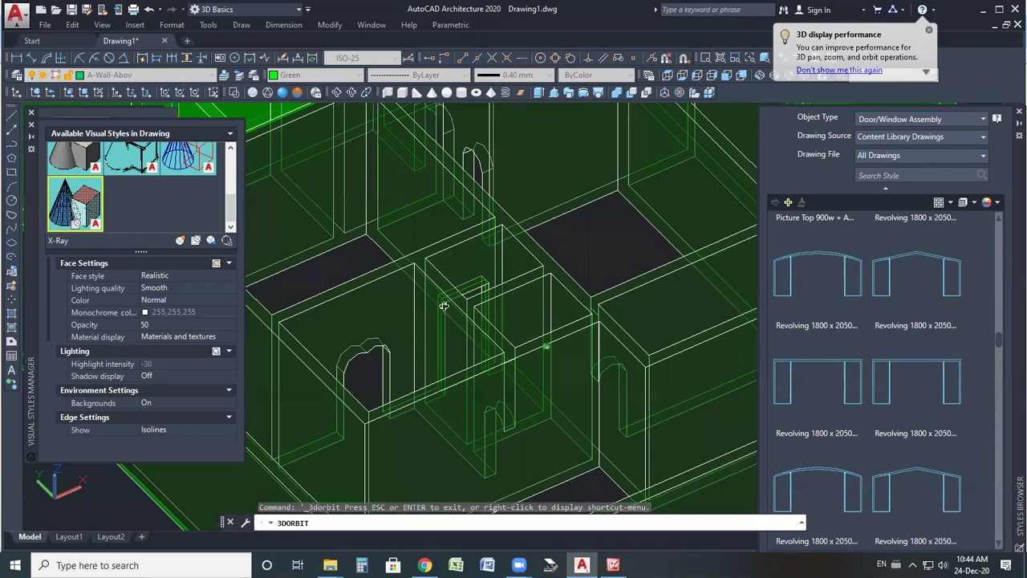
scroll(441, 303, "down", 6)
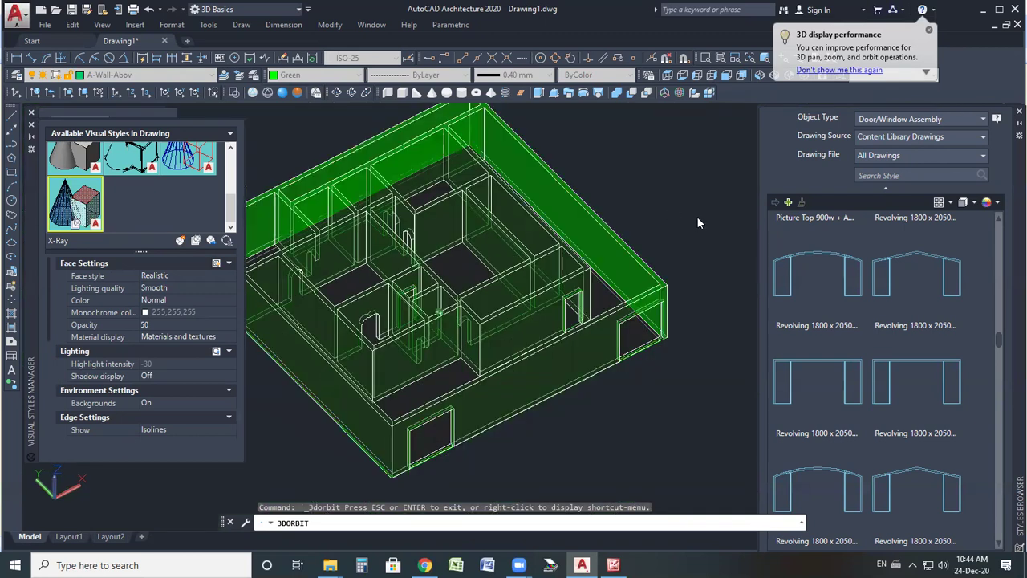
right_click(667, 209)
key("Escape")
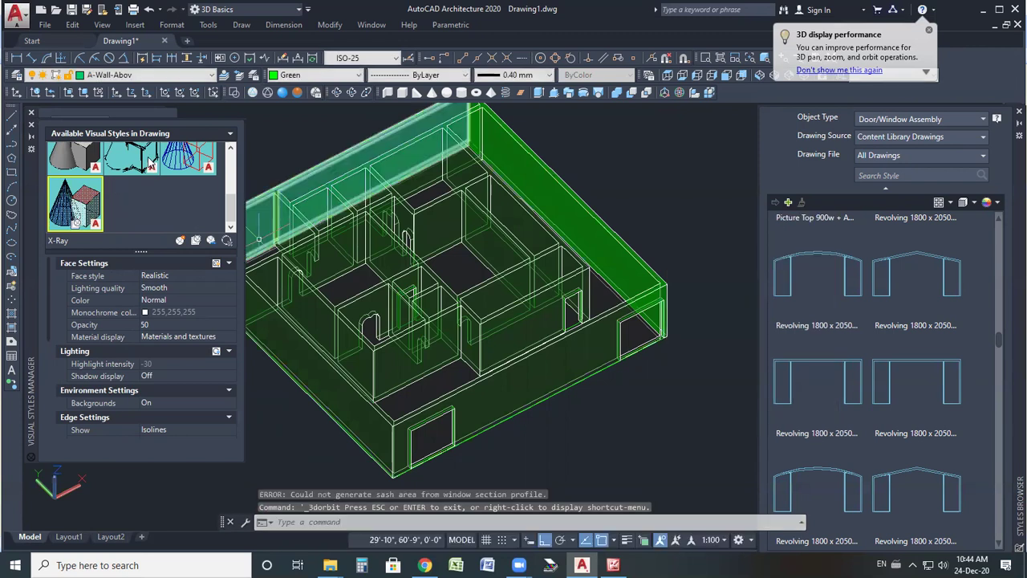
- Preview the house in the Sketchy and Wireframe styles, then examine its rooms in conceptual style
left_click(134, 167)
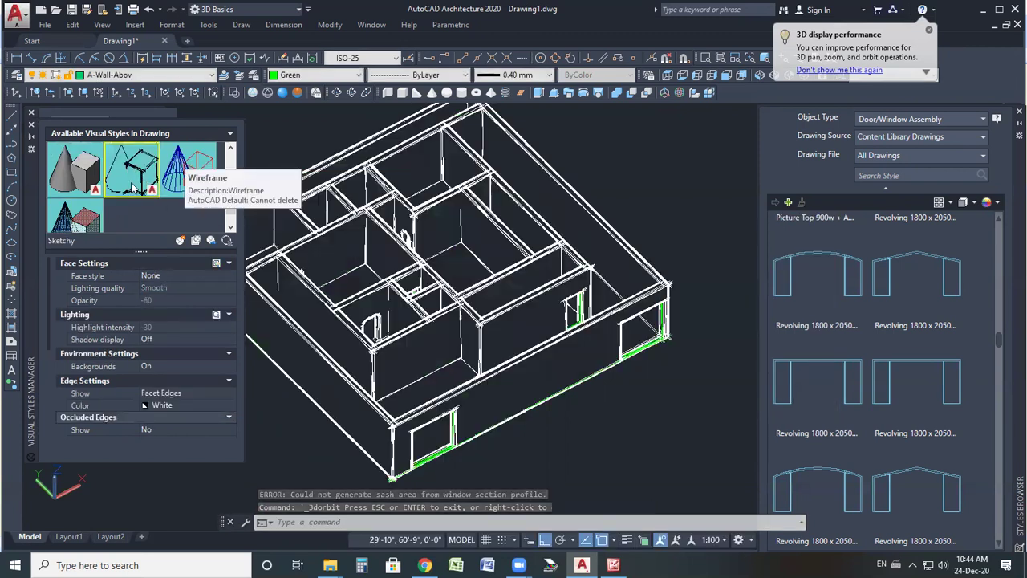
double_click(181, 167)
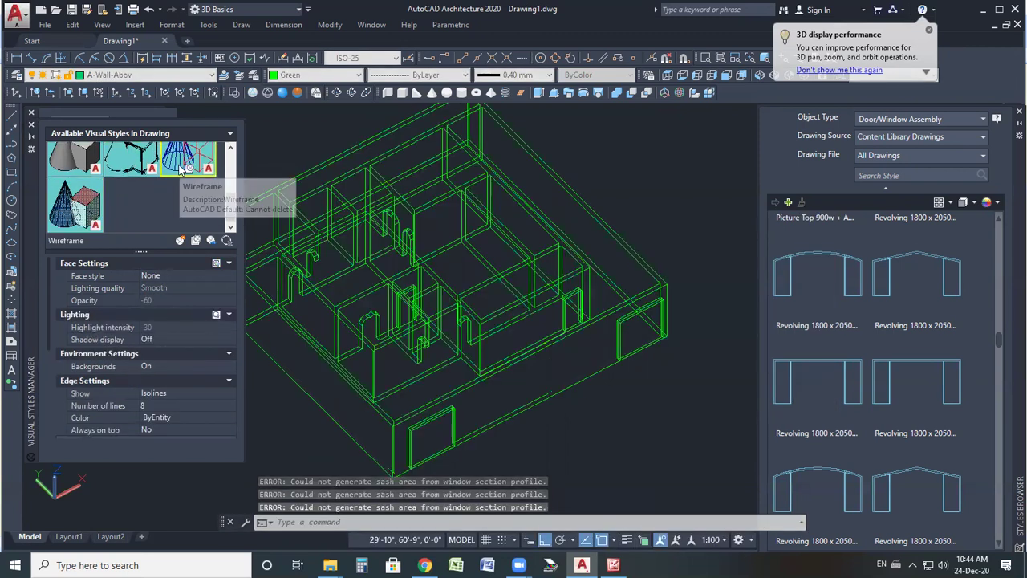
left_click(282, 92)
left_click(297, 92)
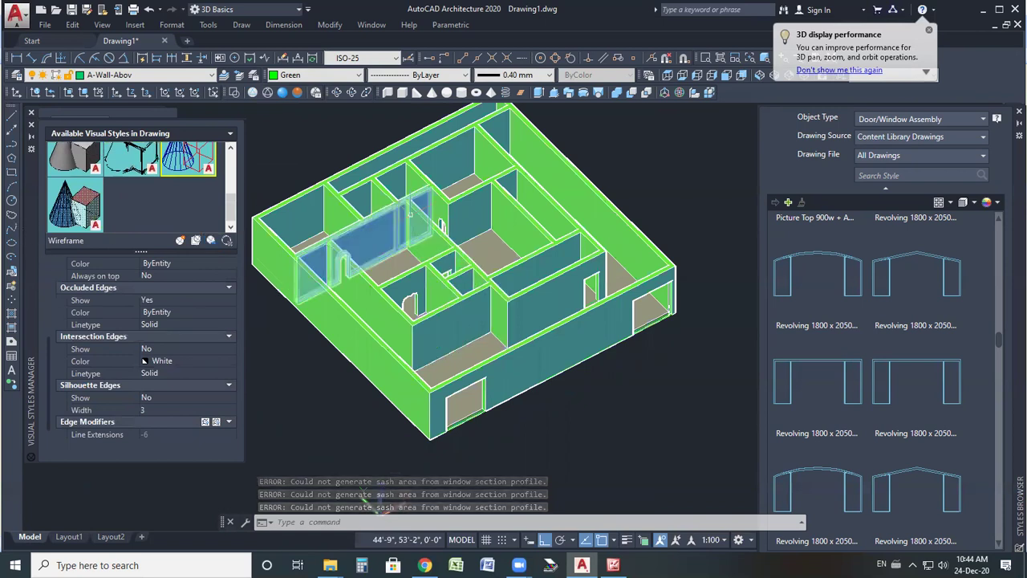
scroll(449, 382, "up", 3)
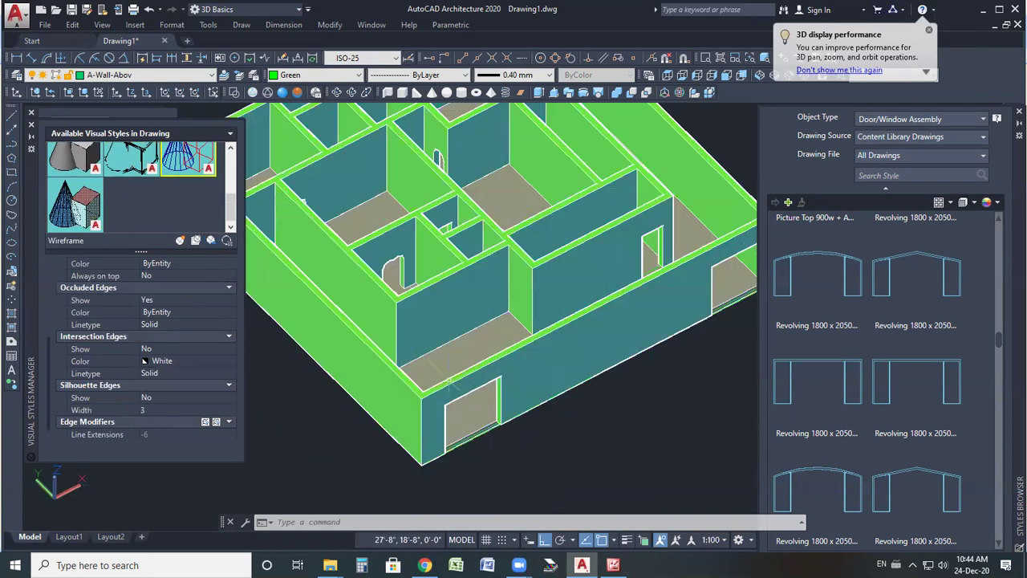
scroll(526, 334, "down", 3)
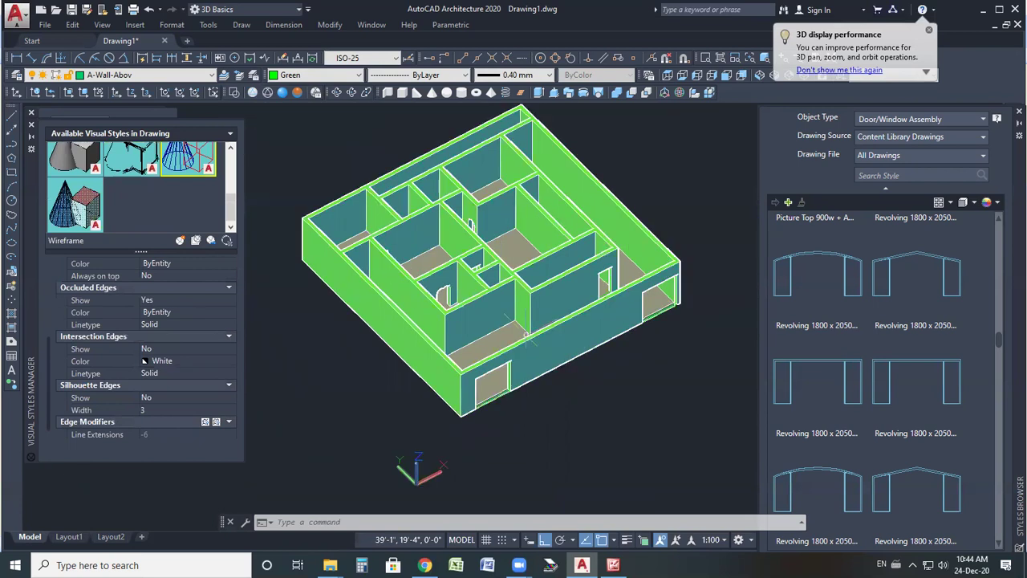
scroll(497, 303, "up", 2)
scroll(272, 337, "down", 2)
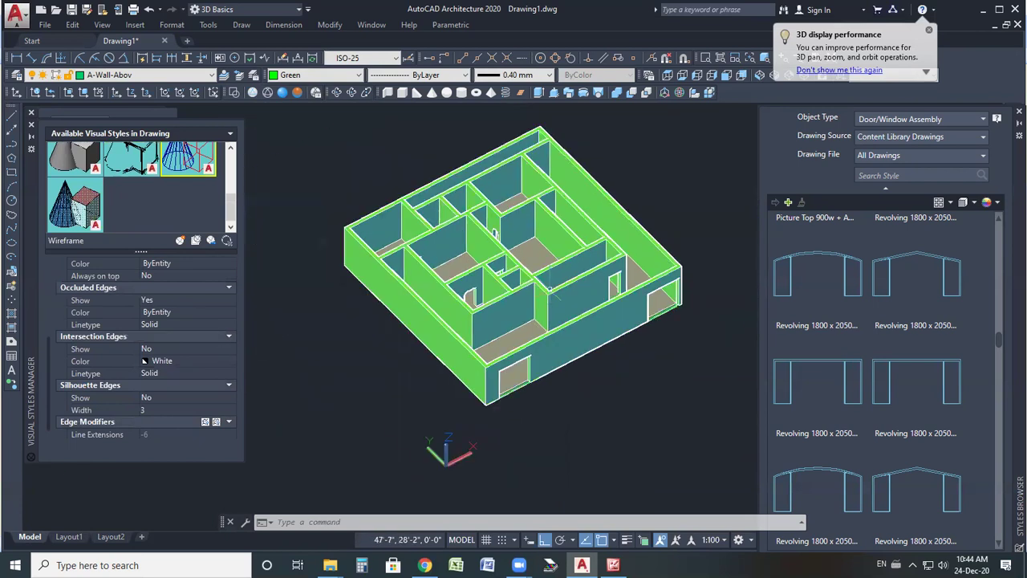
scroll(273, 337, "up", 2)
scroll(486, 218, "up", 2)
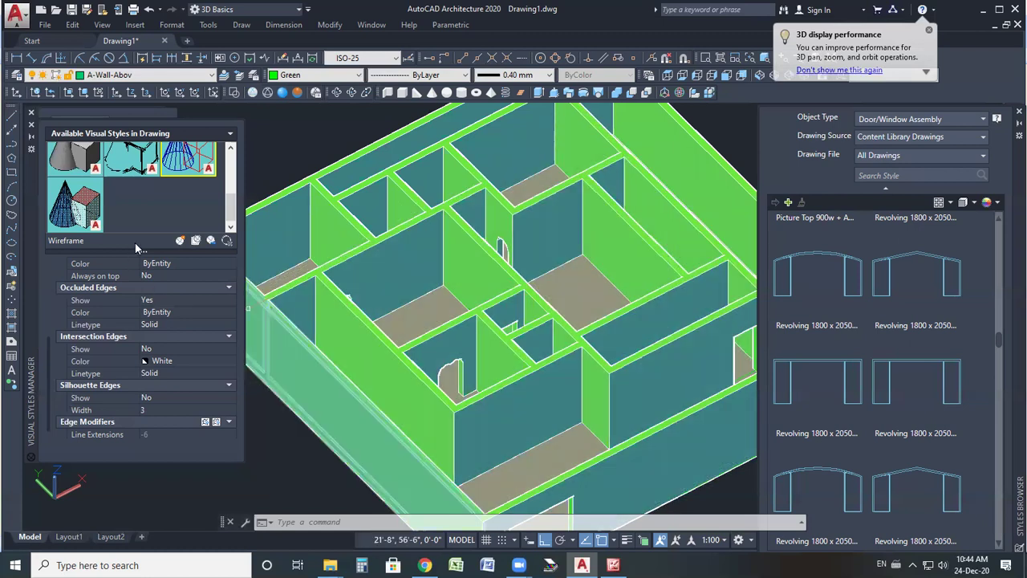
- Return the house to a top plan view in 2D wireframe style
left_click(914, 118)
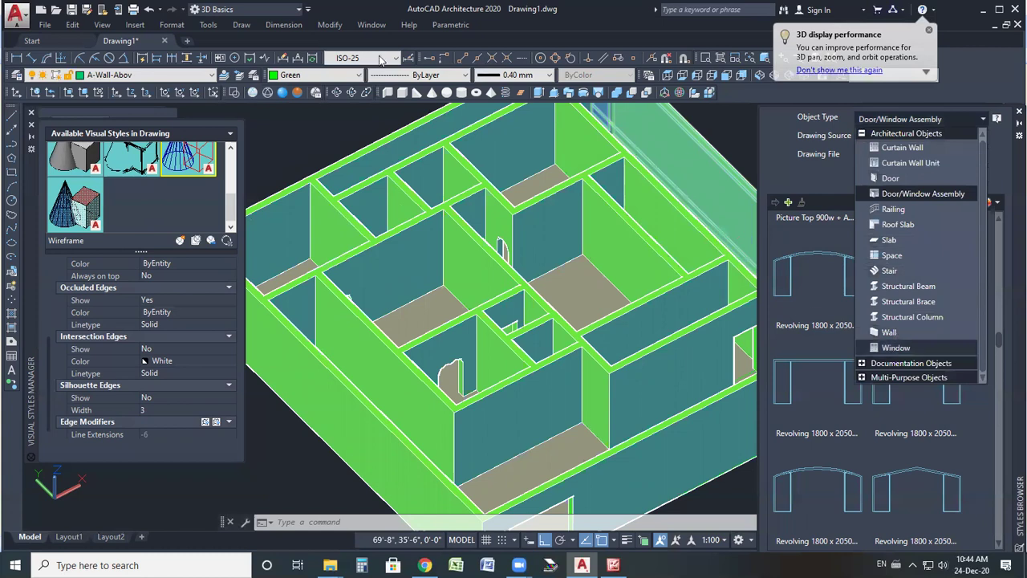
left_click(674, 76)
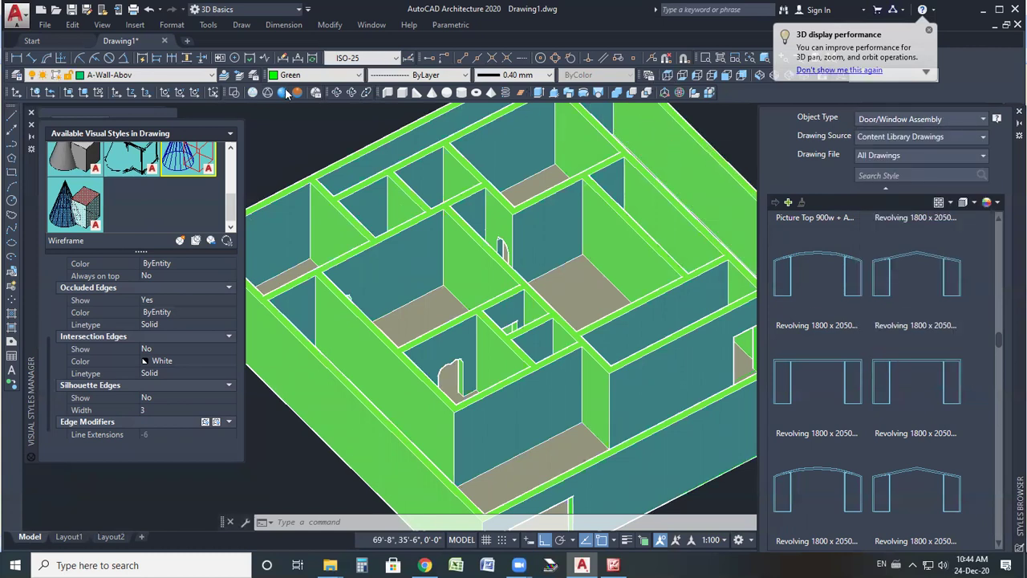
left_click(247, 95)
left_click(232, 96)
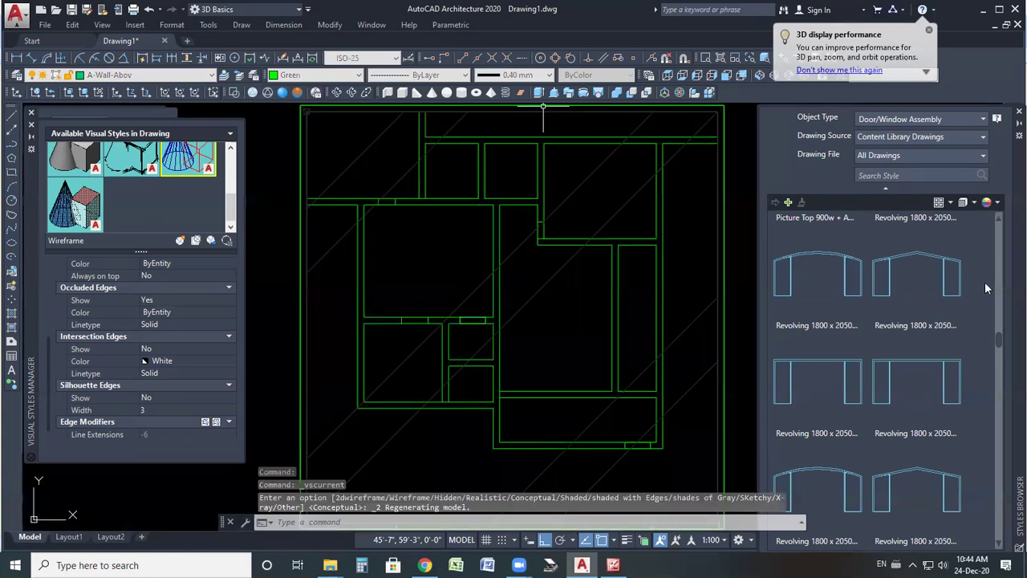
- List window styles in the styles browser and try to insert a half-round pass-through between the two small upper rooms
left_click(912, 119)
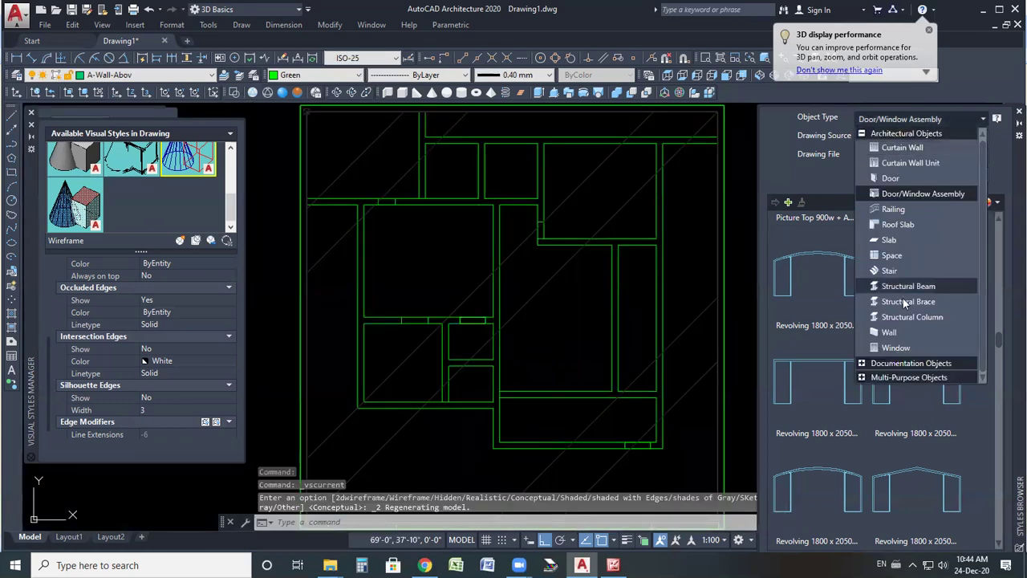
left_click(897, 348)
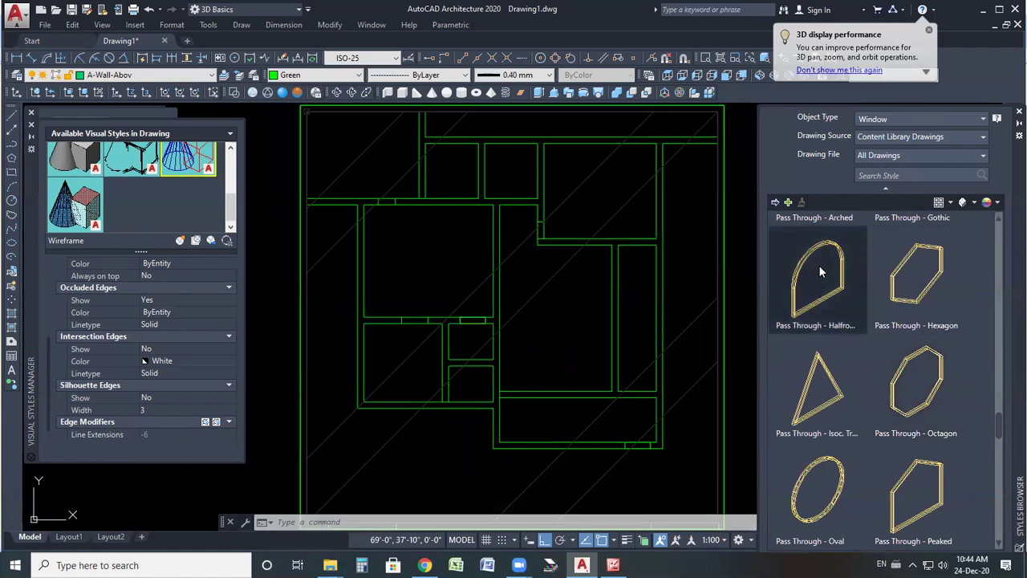
double_click(818, 265)
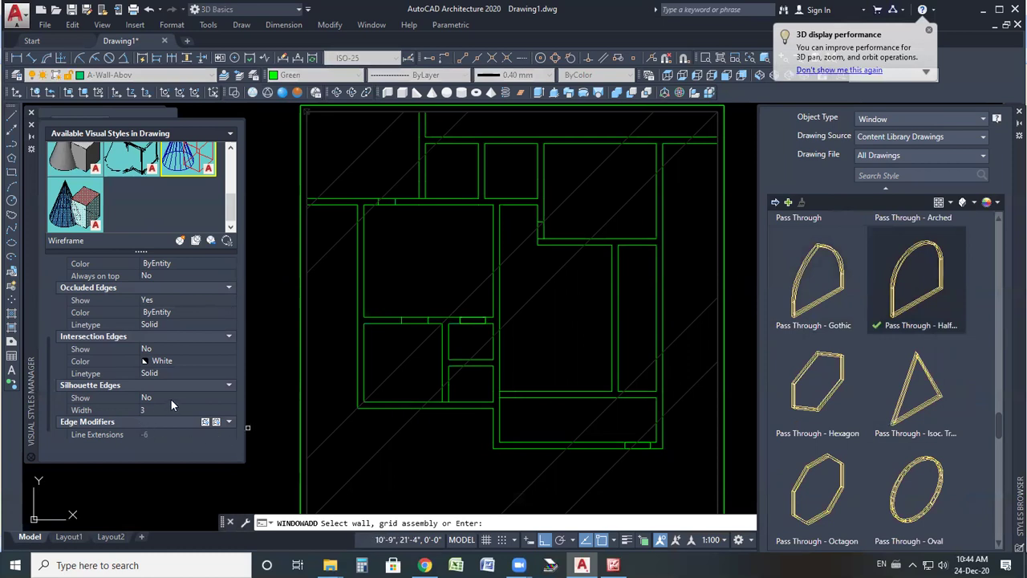
left_click(482, 165)
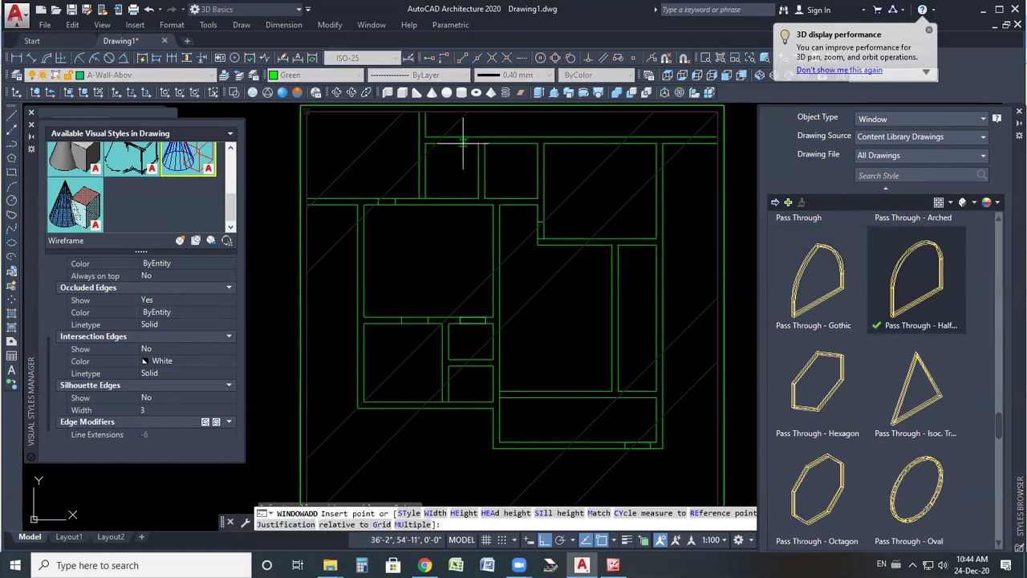
scroll(474, 135, "up", 6)
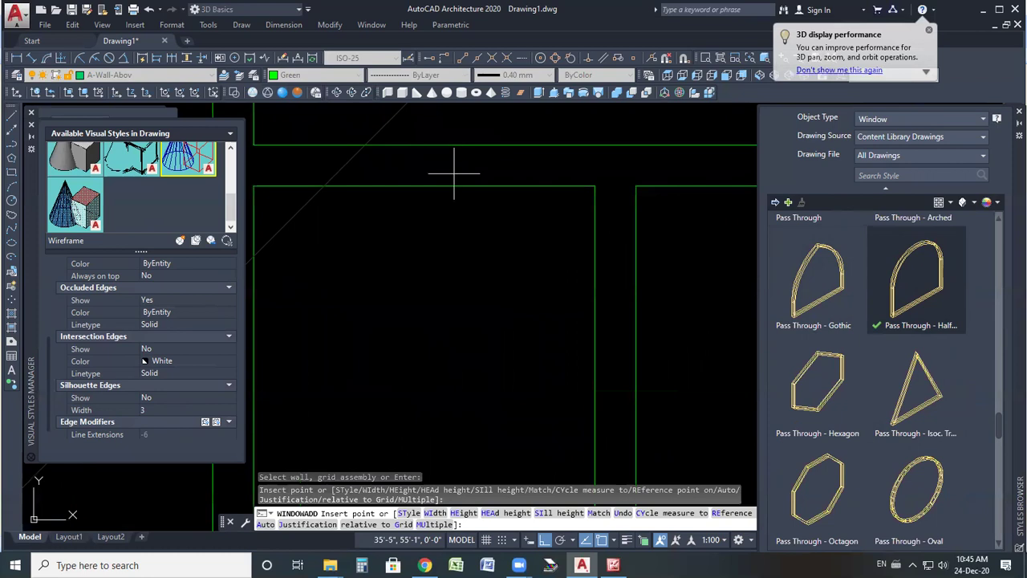
scroll(519, 195, "down", 2)
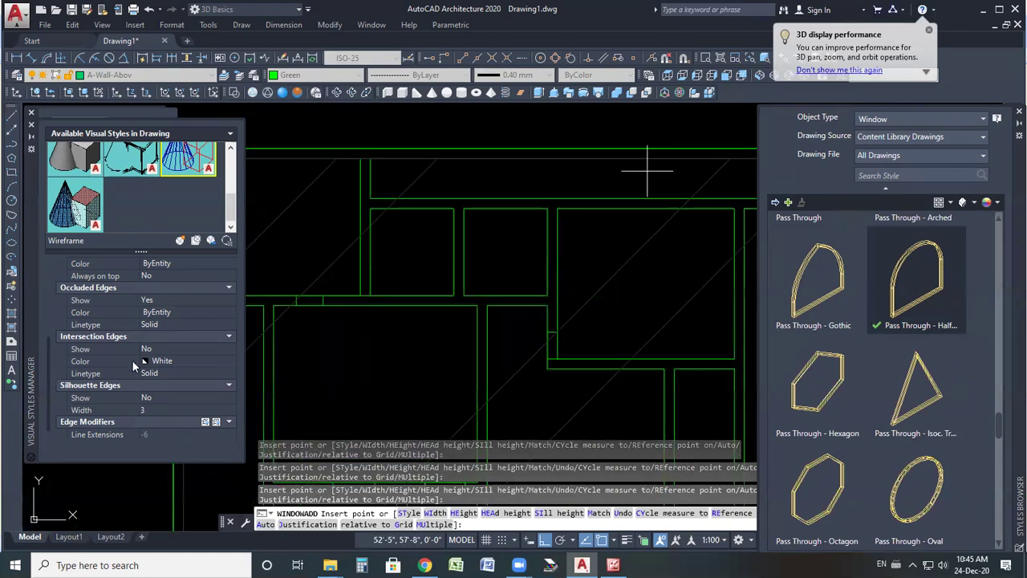
- Close the visual styles manager, try again to add the half-round pass-through to the inner walls, and end the insertion
scroll(140, 337, "down", 1)
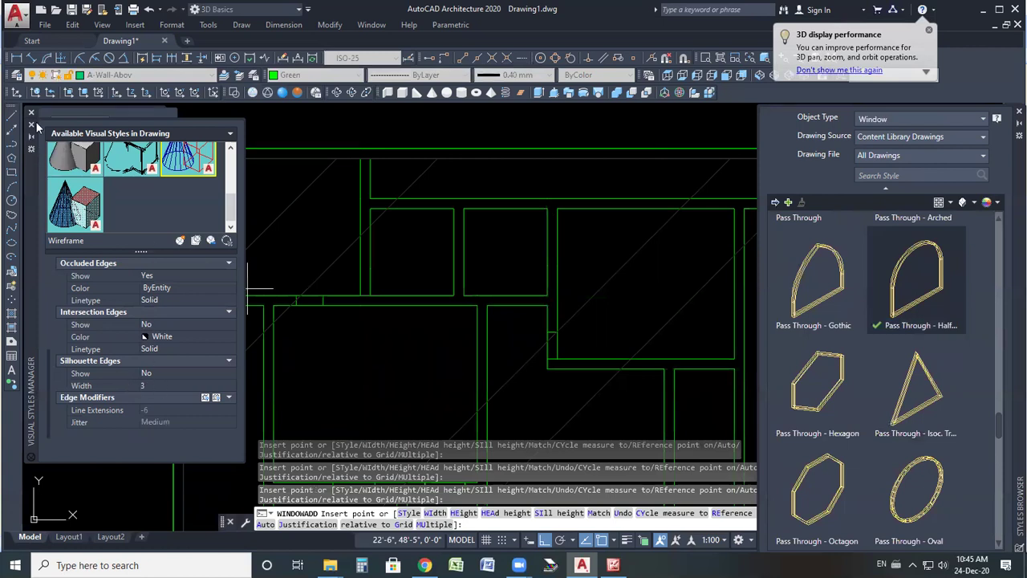
scroll(153, 313, "up", 3)
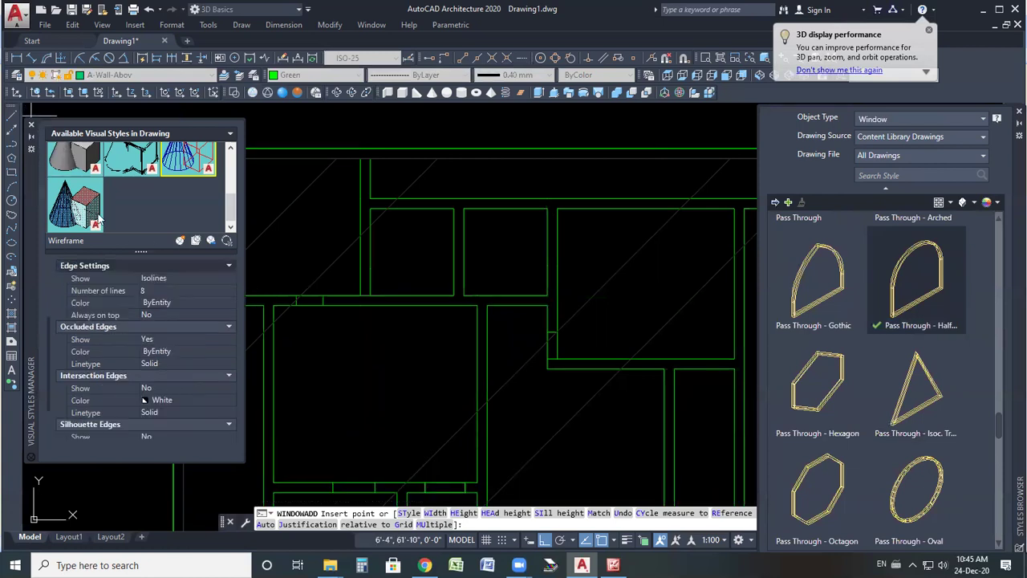
left_click(32, 125)
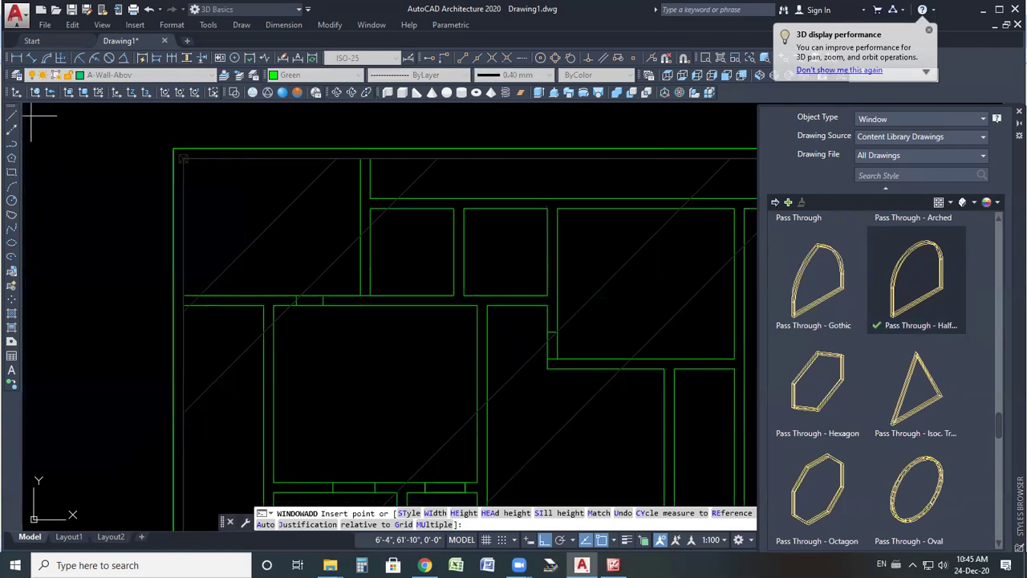
left_click(826, 299)
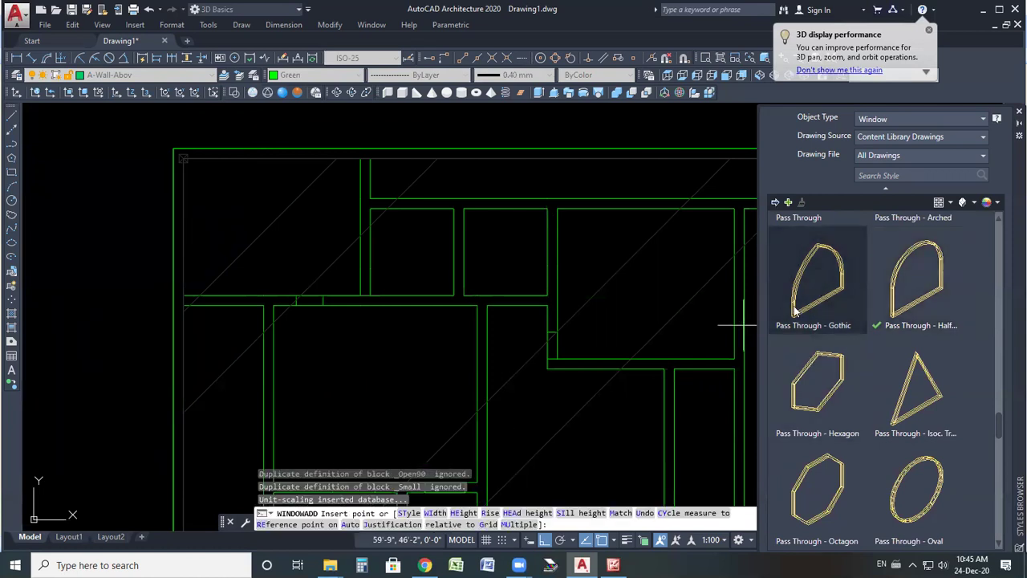
right_click(917, 279)
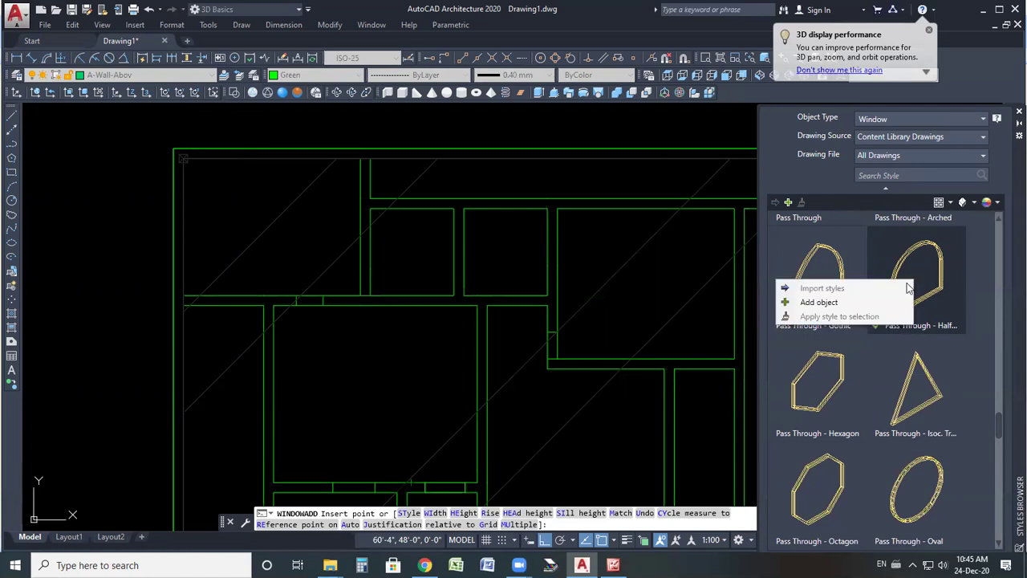
left_click(833, 302)
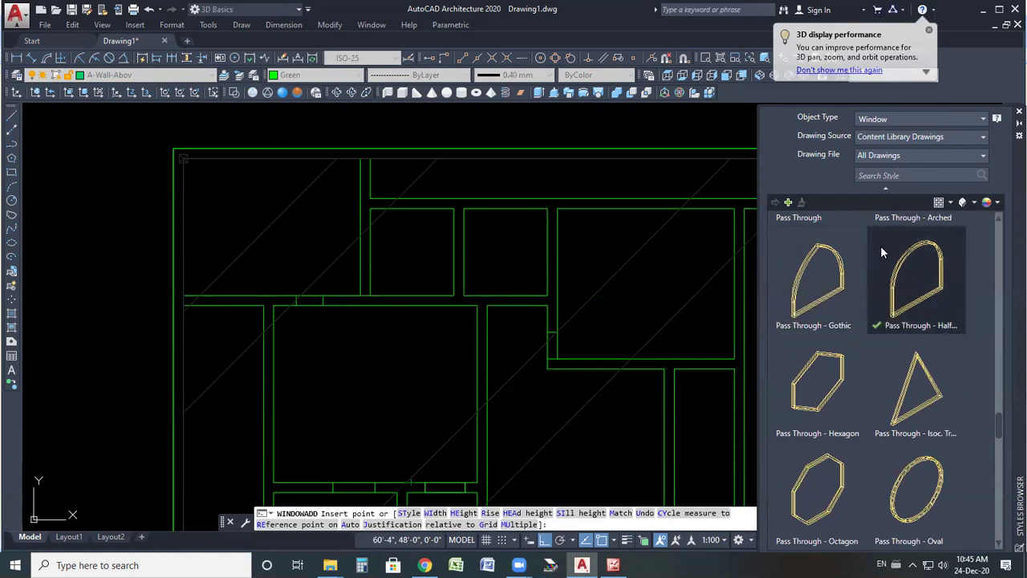
scroll(874, 273, "down", 4)
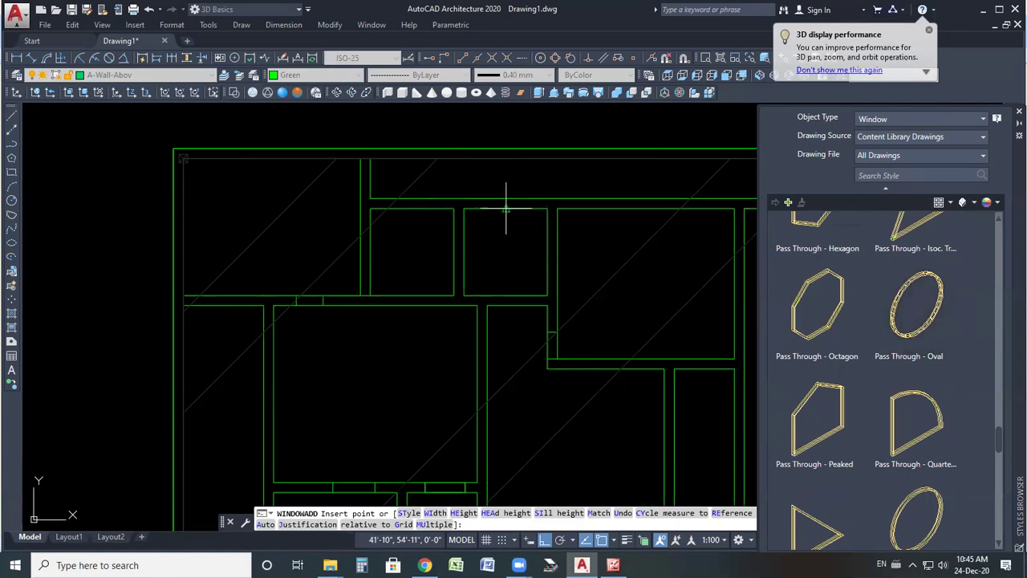
scroll(520, 231, "down", 4)
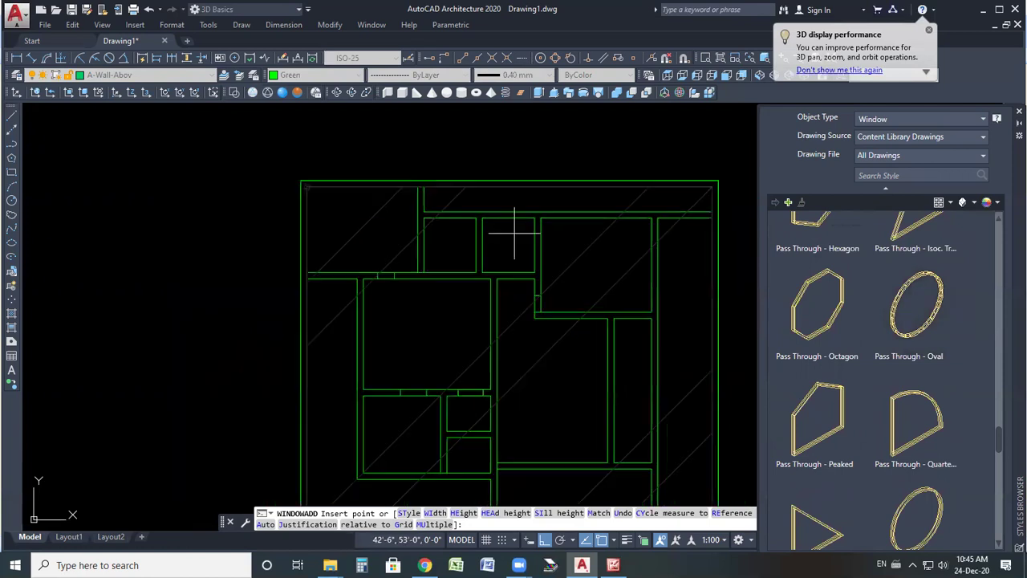
scroll(618, 305, "up", 4)
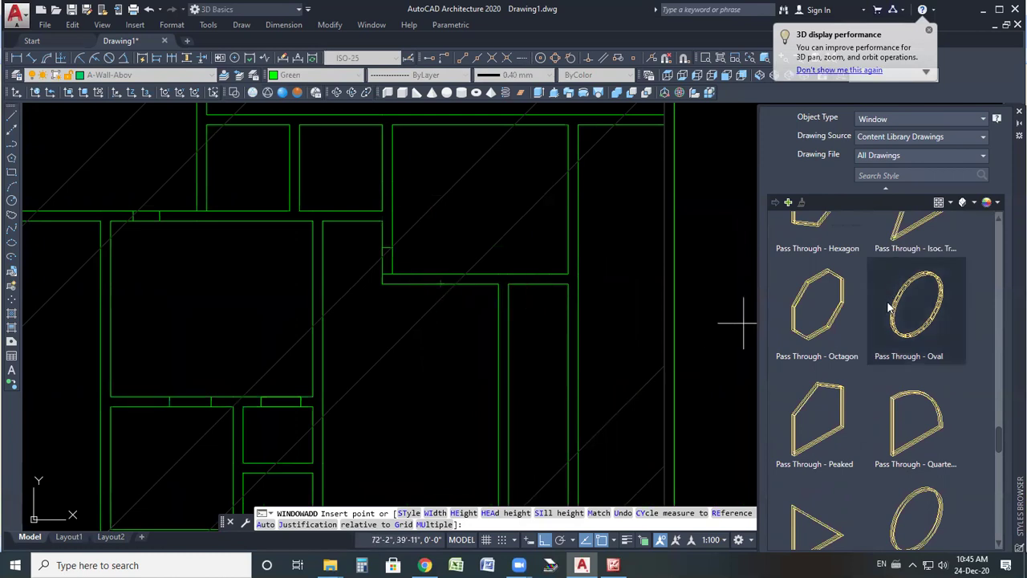
scroll(889, 298, "down", 1)
scroll(396, 385, "down", 2)
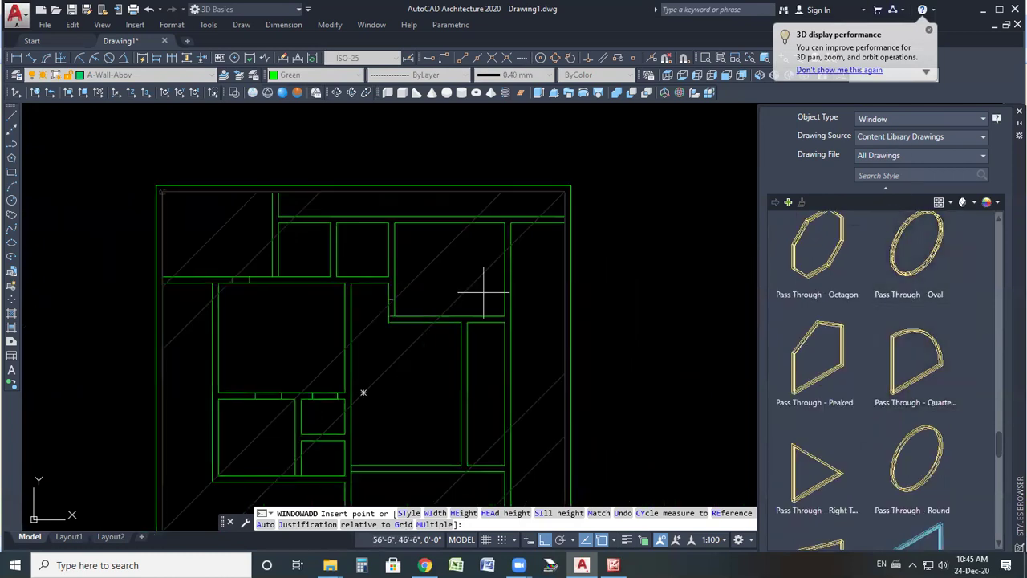
right_click(656, 248)
left_click(670, 235)
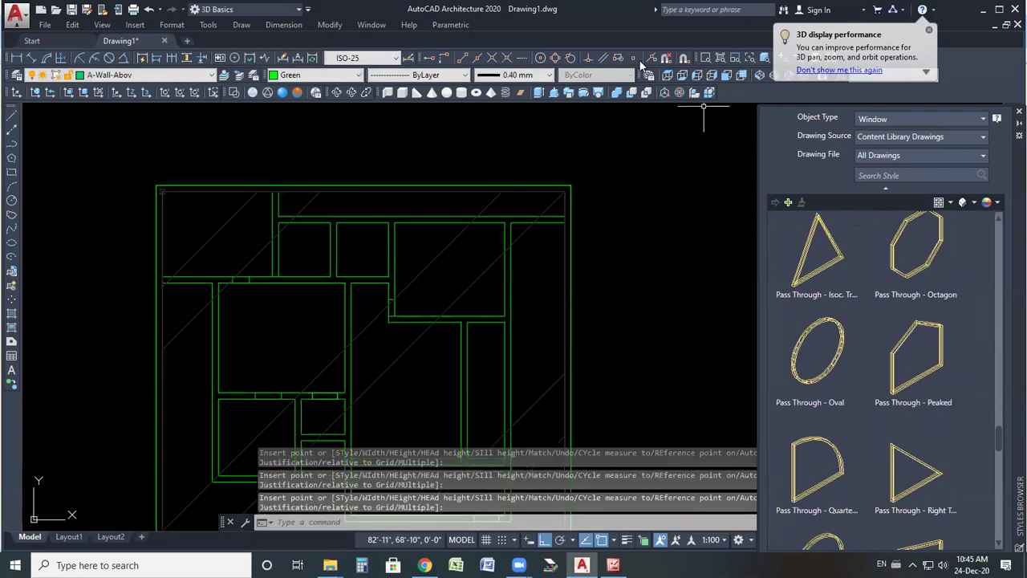
- Show the house in SW Isometric view with the Conceptual style and close the styles browser
left_click(665, 75)
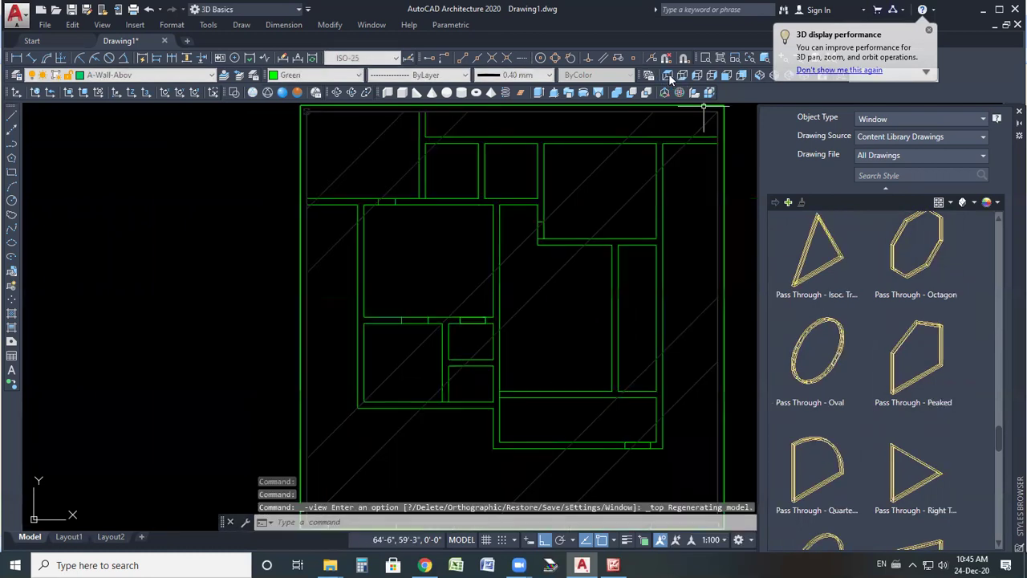
left_click(929, 30)
left_click(762, 75)
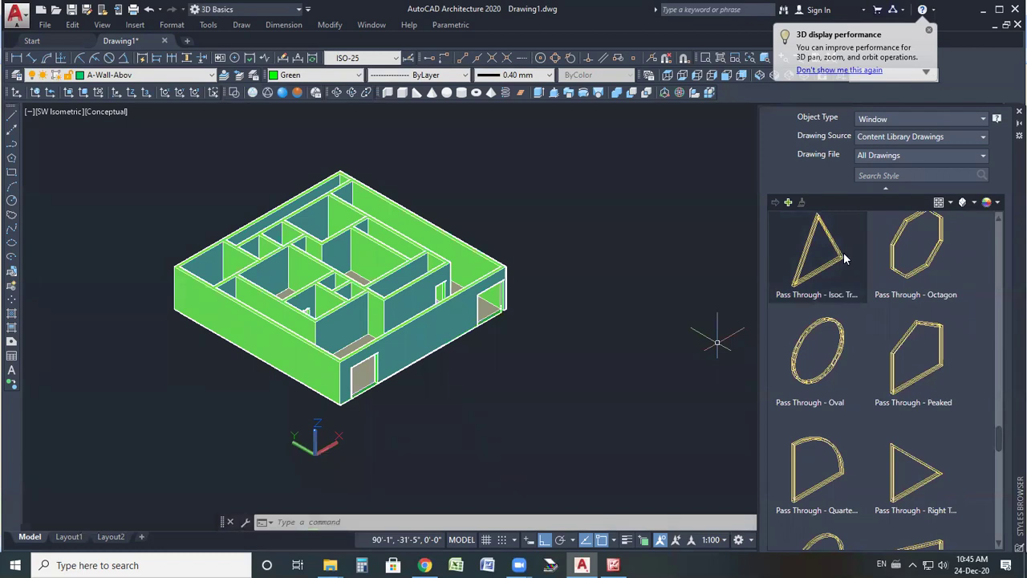
left_click(1019, 110)
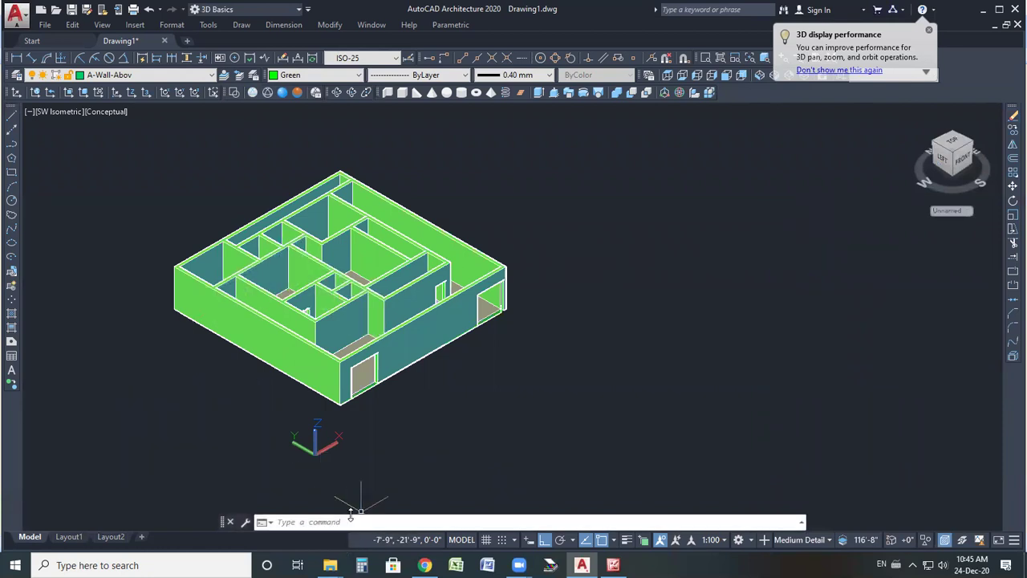
scroll(260, 300, "up", 2)
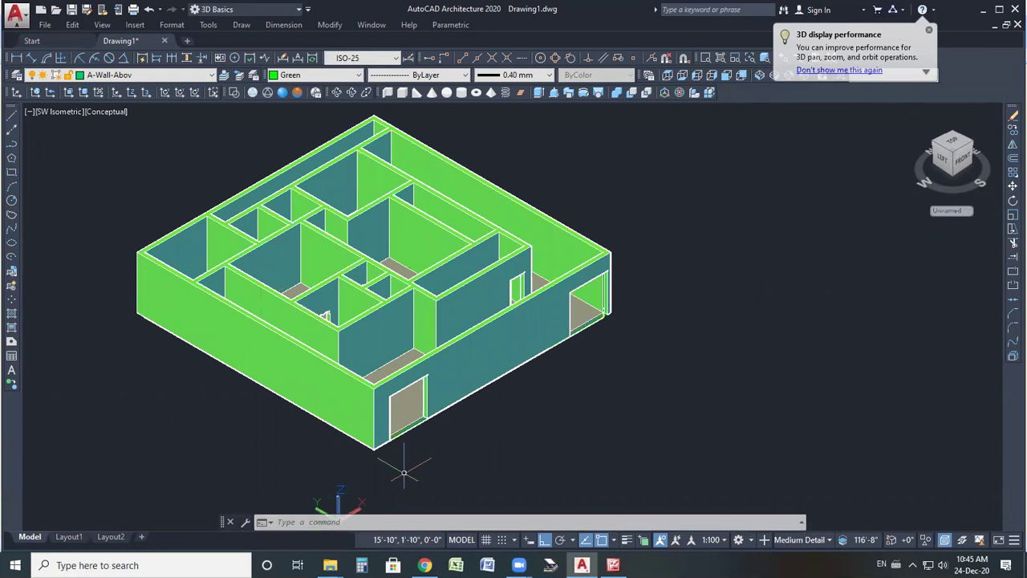
- Open the tool palettes and try to insert a corner butt-glazing picture window in an inner wall of the house
type("tp")
key("Return")
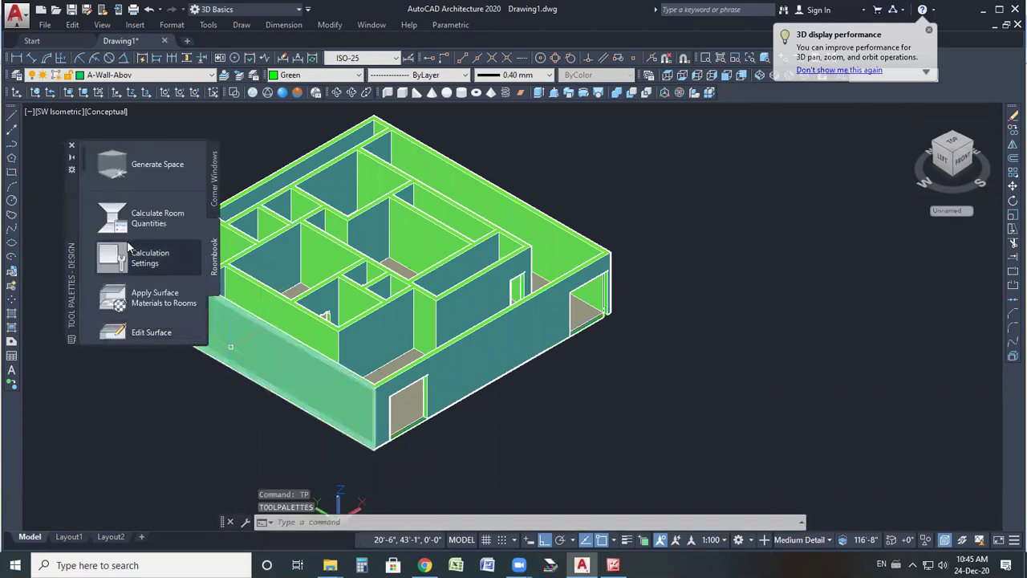
left_click(215, 199)
left_click(160, 154)
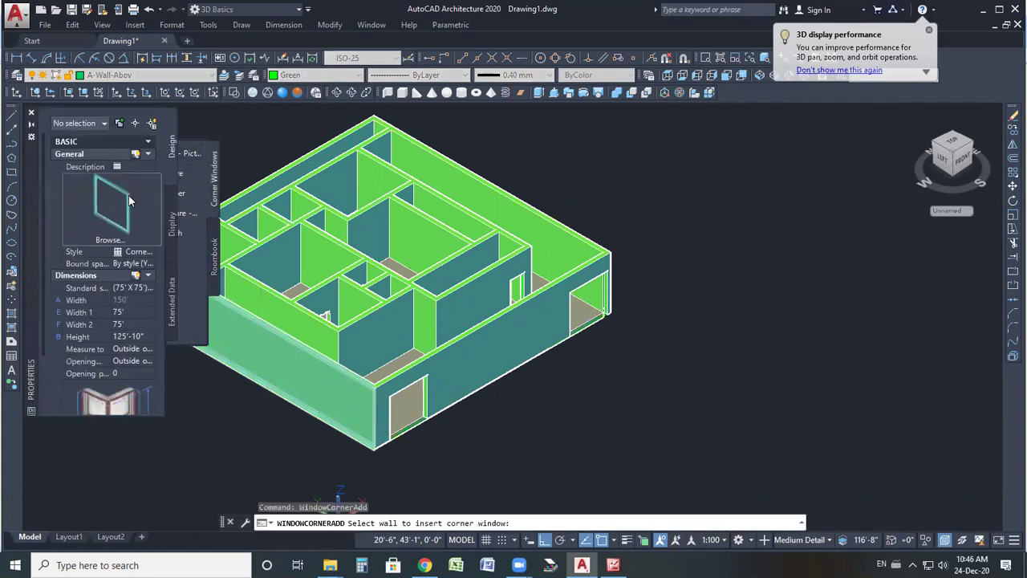
left_click(118, 167)
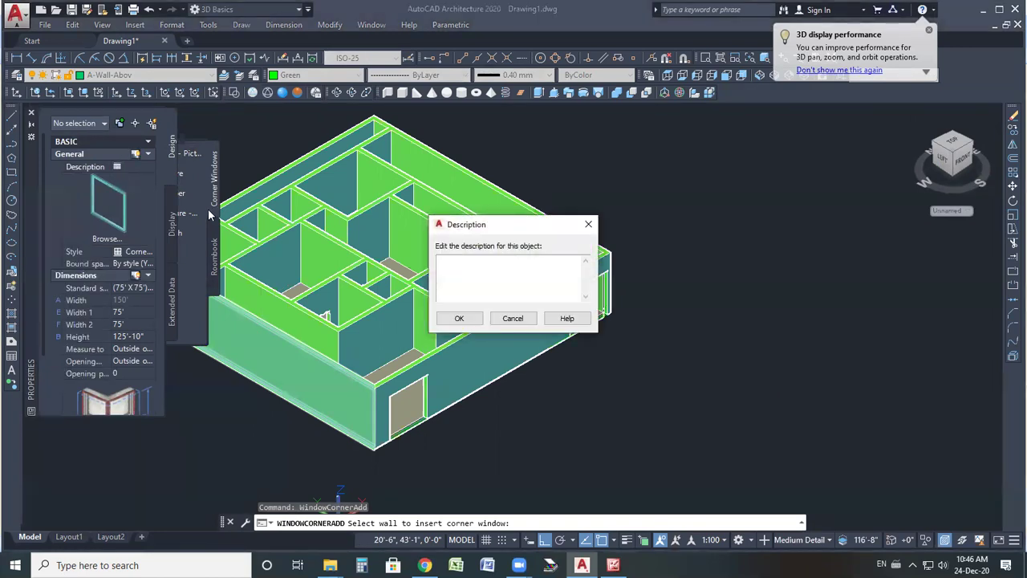
key("Escape")
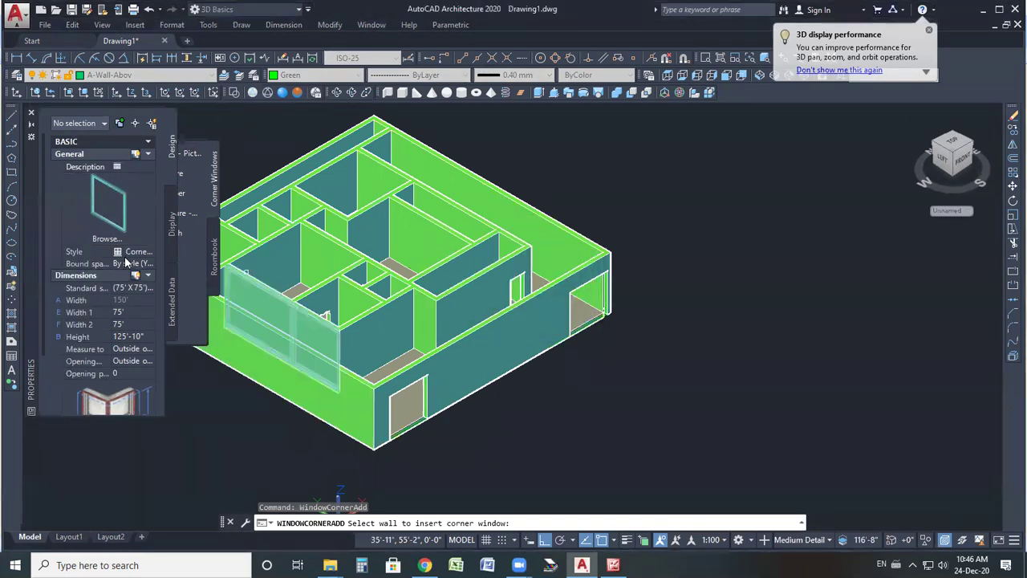
scroll(634, 263, "down", 3)
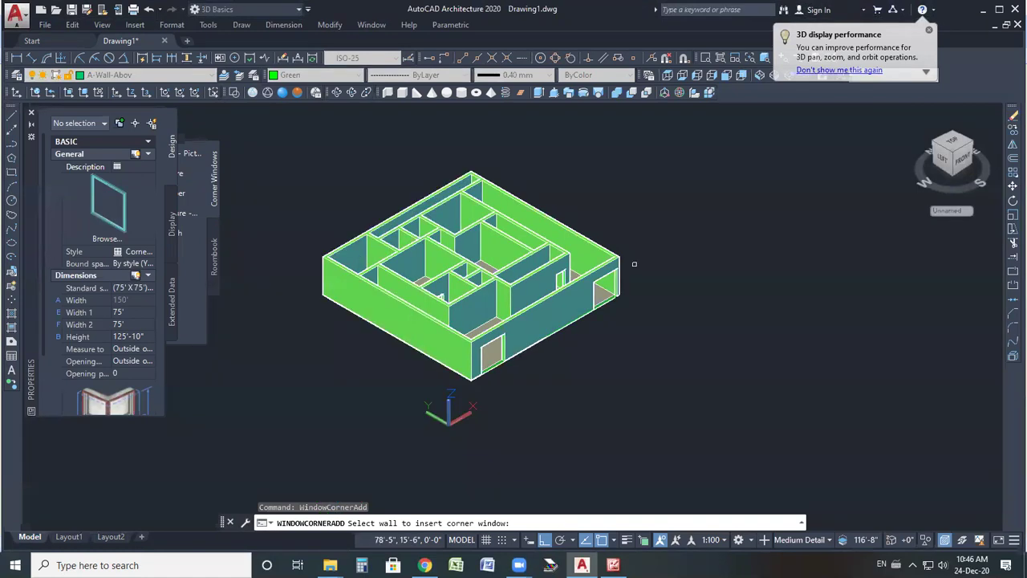
scroll(228, 340, "up", 1)
left_click(642, 217)
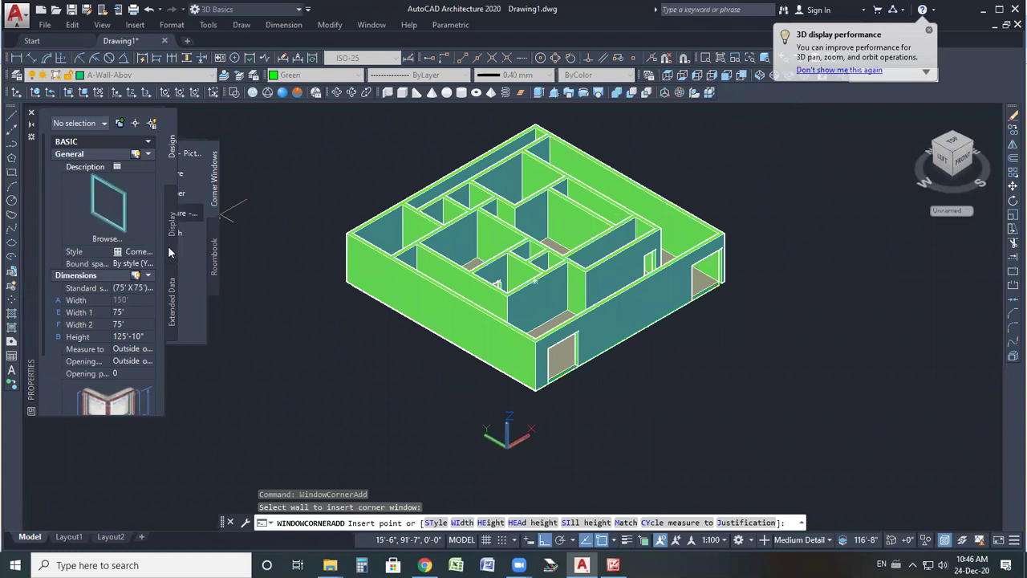
- Try to insert a Corner - Pass Through window at the corner of the inner walls near the house's front
left_click(214, 257)
scroll(215, 256, "down", 5)
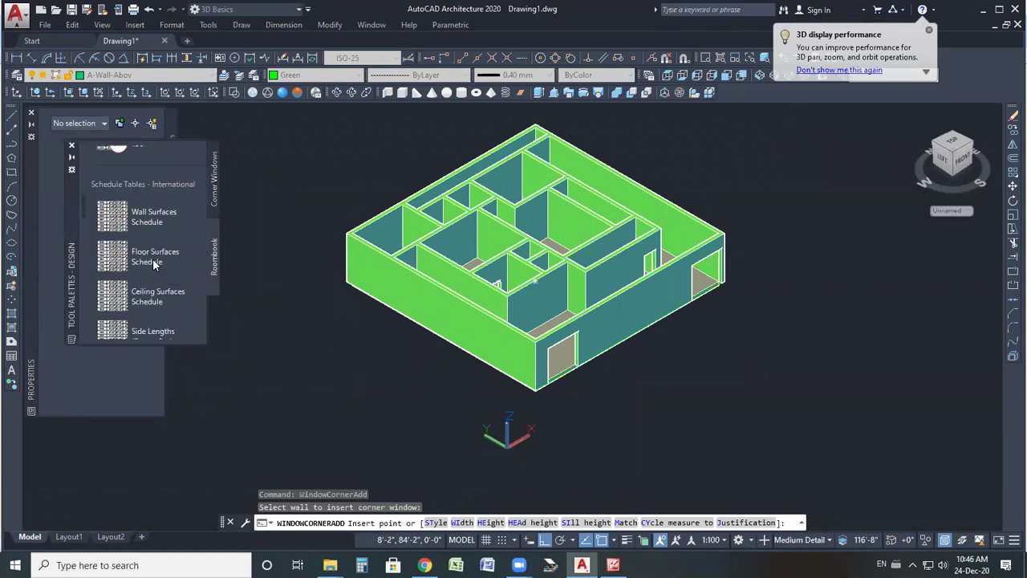
left_click(215, 195)
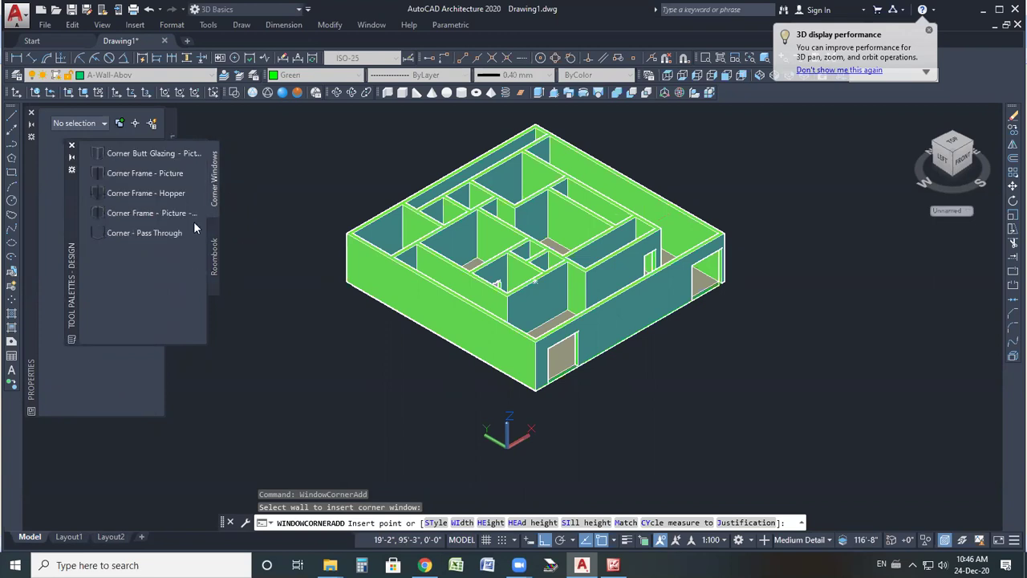
left_click(133, 233)
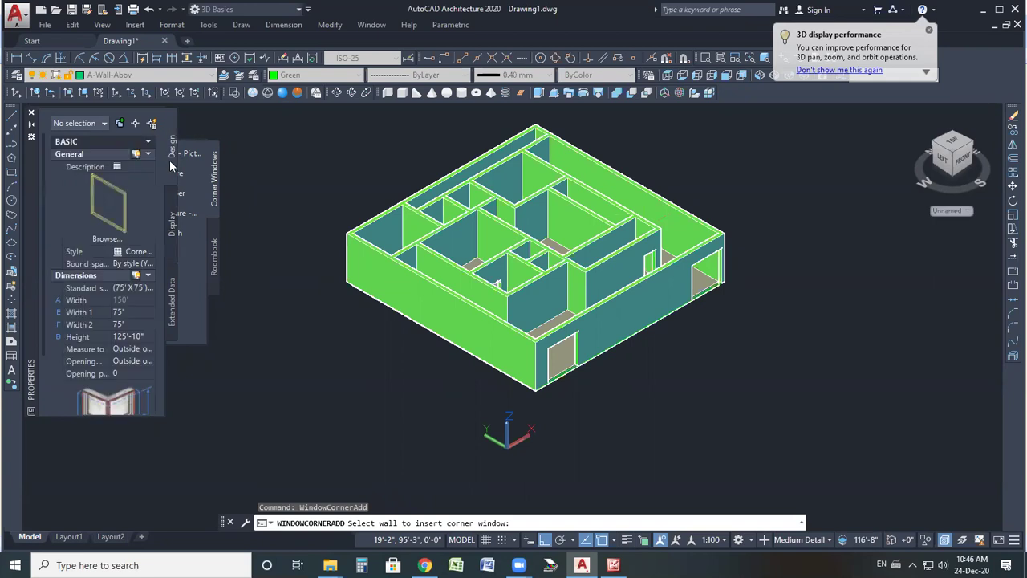
scroll(133, 329, "down", 3)
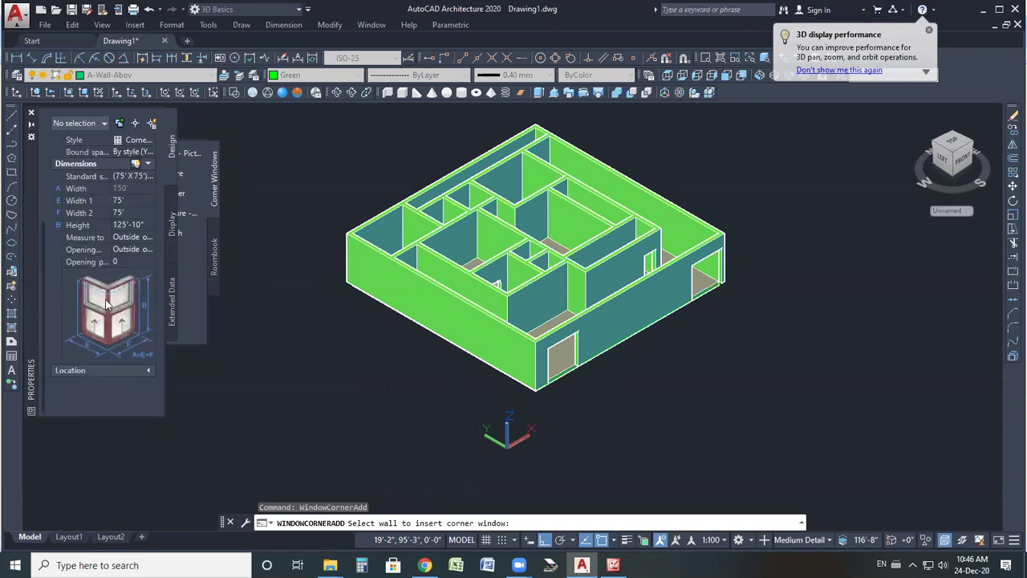
scroll(501, 306, "up", 5)
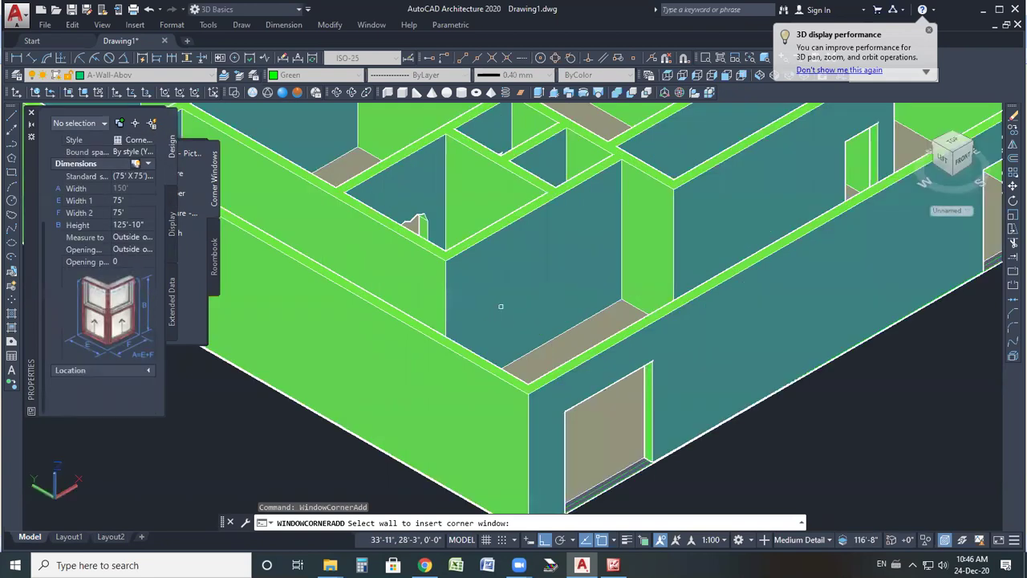
left_click(500, 303)
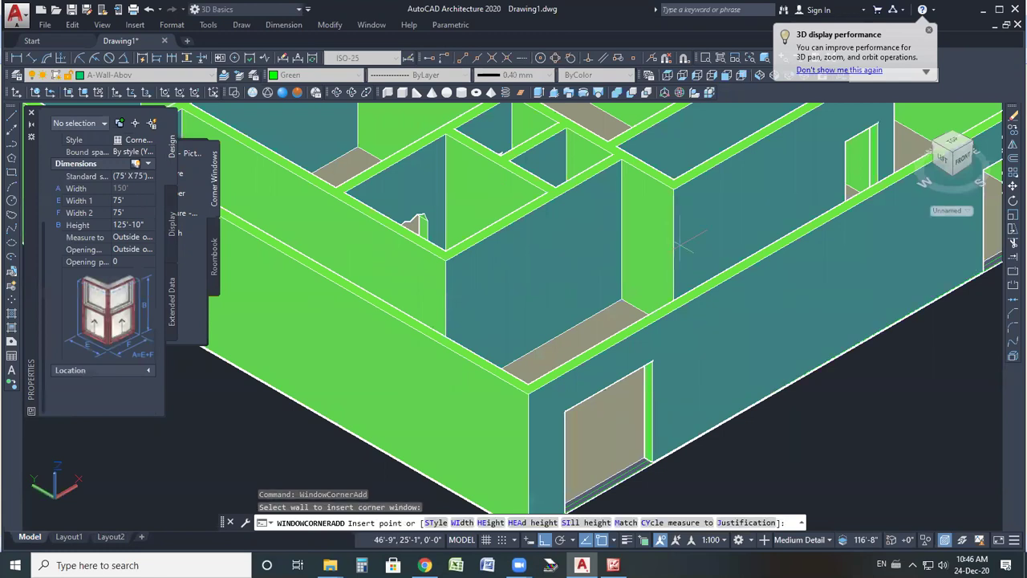
left_click(682, 244)
left_click(676, 245)
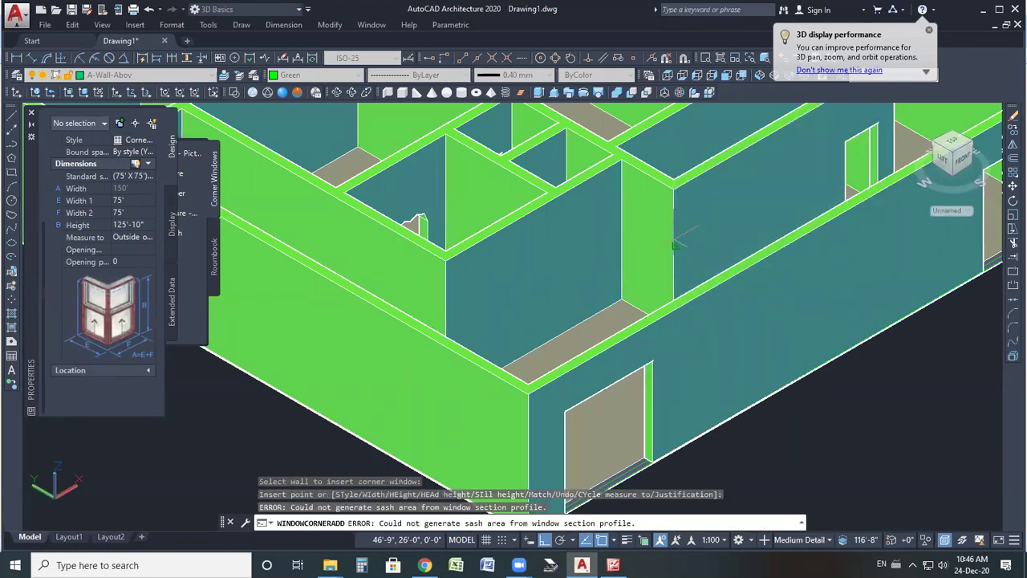
scroll(676, 244, "down", 2)
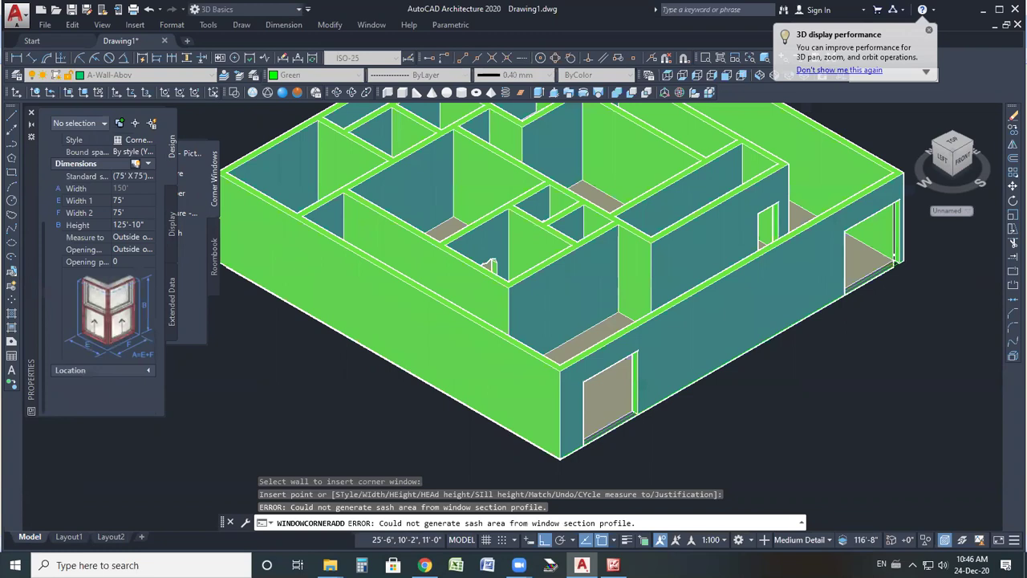
- Try the corner window at the house's front outer corner and set its Width 1 and Width 2 to 3'
scroll(562, 410, "up", 3)
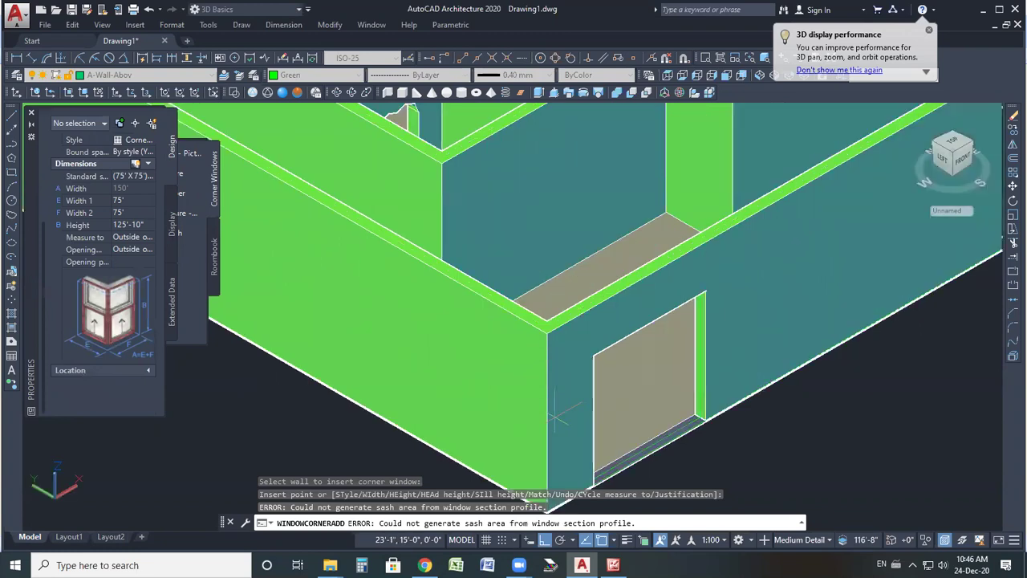
left_click(557, 414)
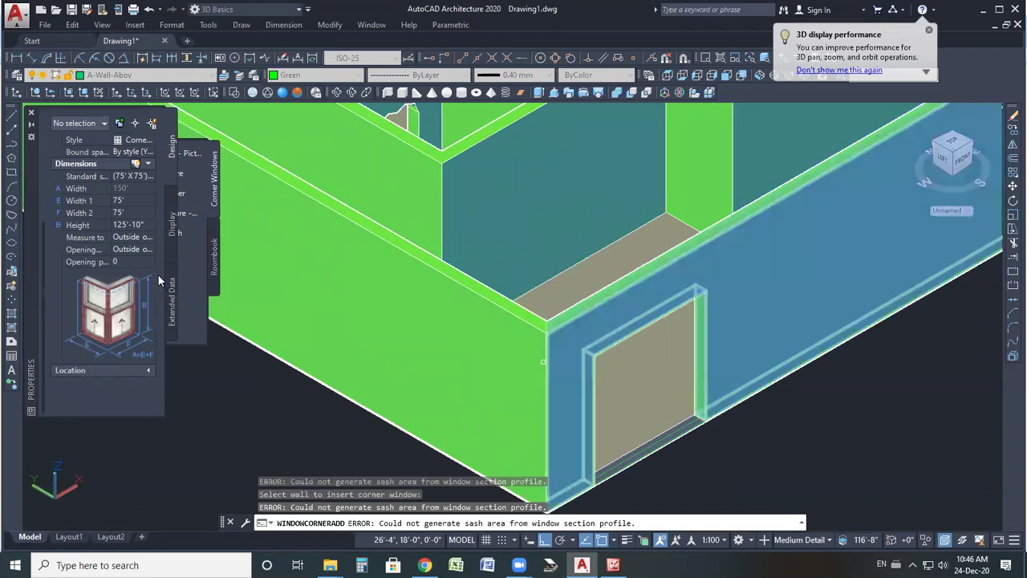
left_click(122, 200)
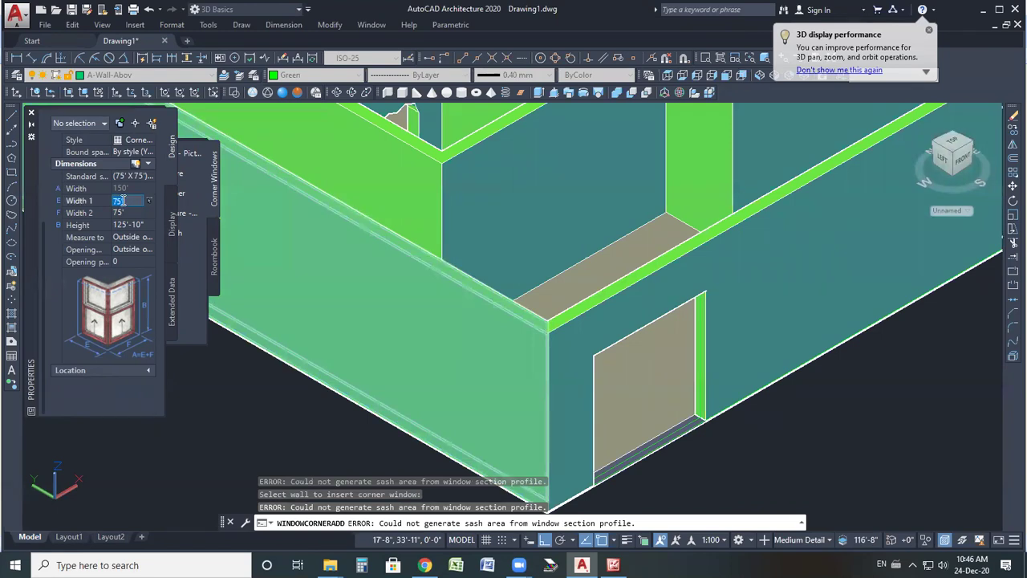
type("3'")
left_click(135, 212)
type("3")
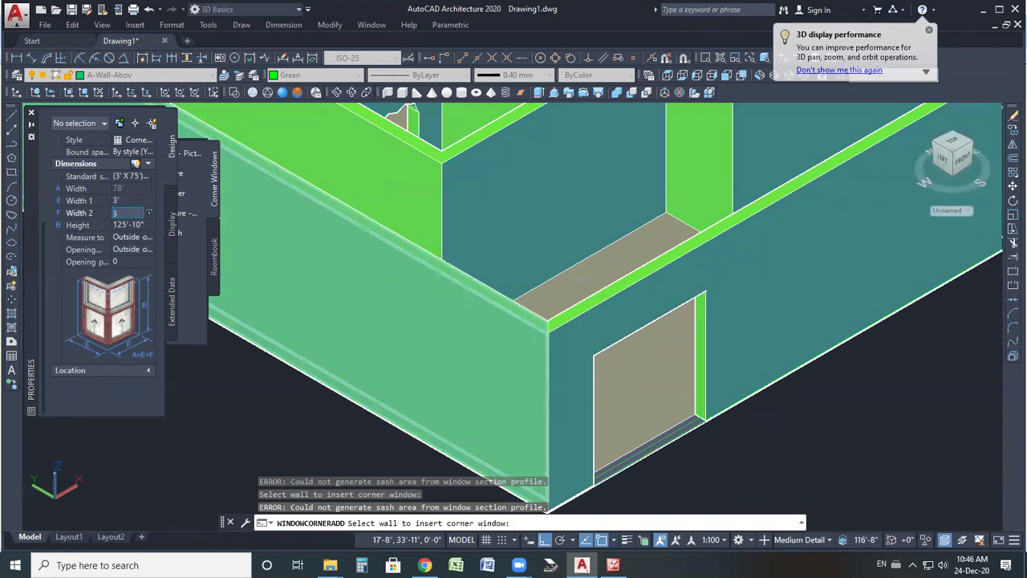
type("'")
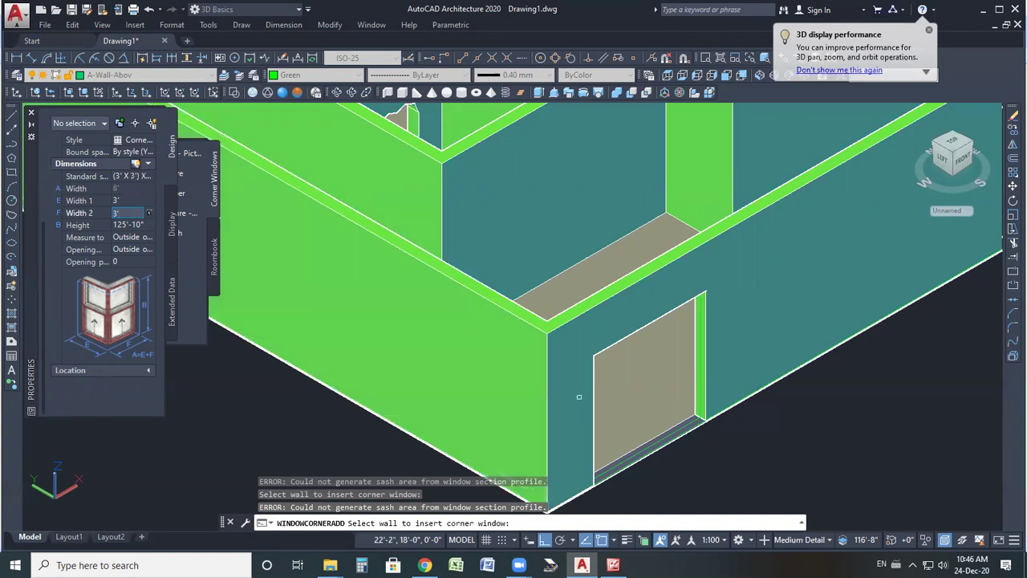
- Try to insert the 3' x 3' corner window at the front outer corner and inner wall corners, and end the insertion
left_click(551, 389)
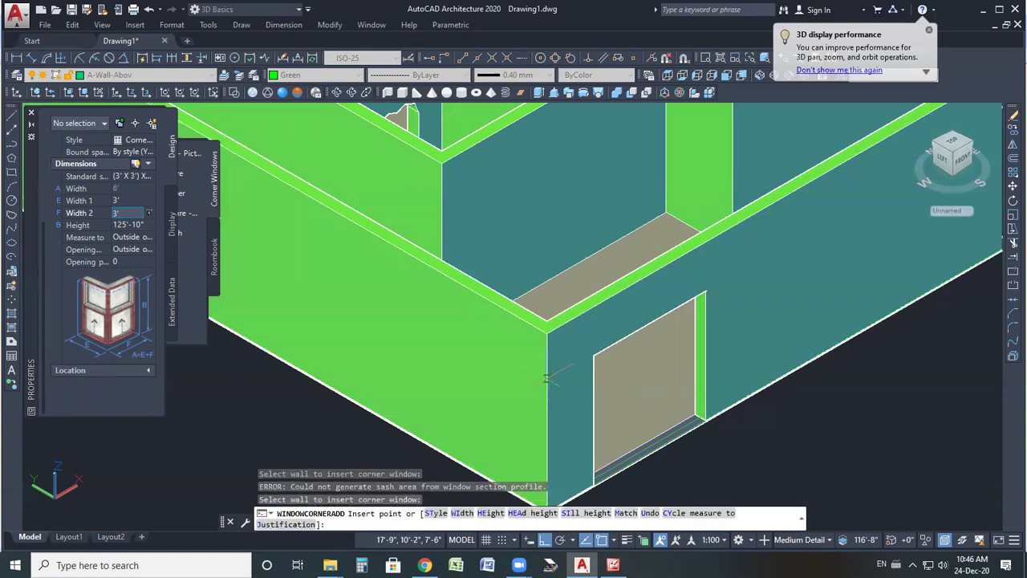
left_click(735, 142)
left_click(441, 204)
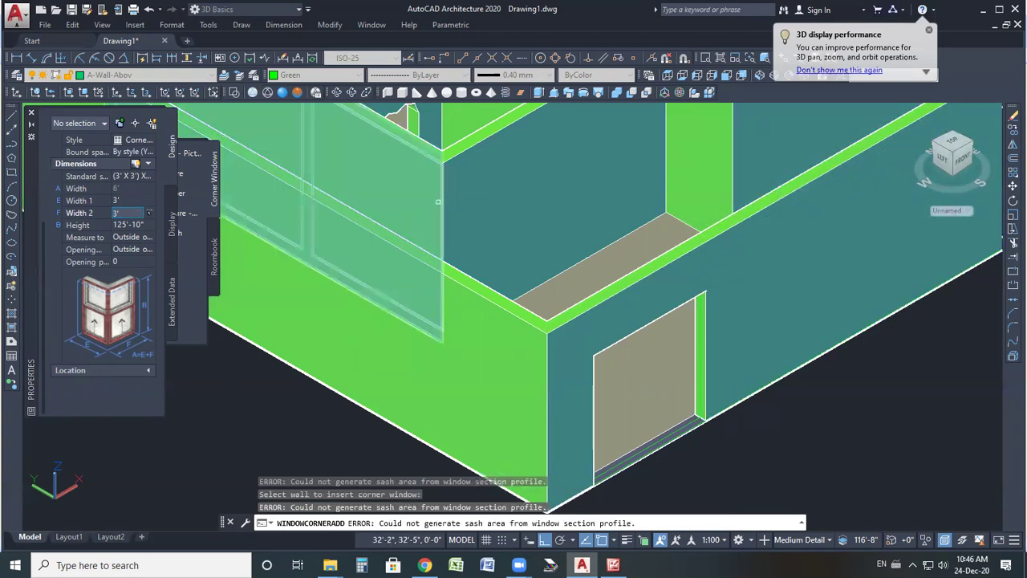
scroll(540, 245, "down", 2)
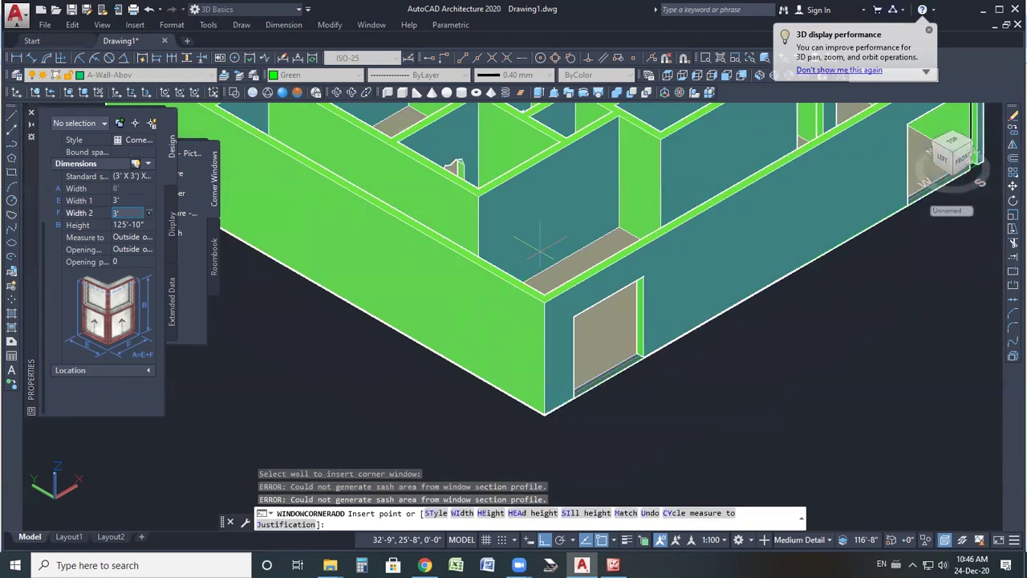
scroll(539, 245, "down", 2)
scroll(499, 183, "up", 4)
key("Return")
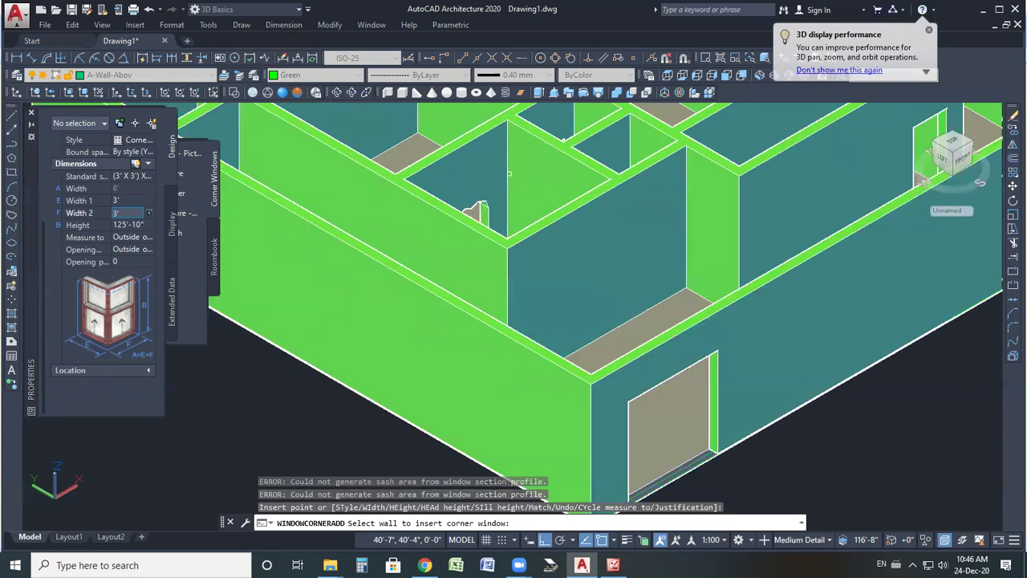
left_click(509, 171)
scroll(609, 247, "down", 4)
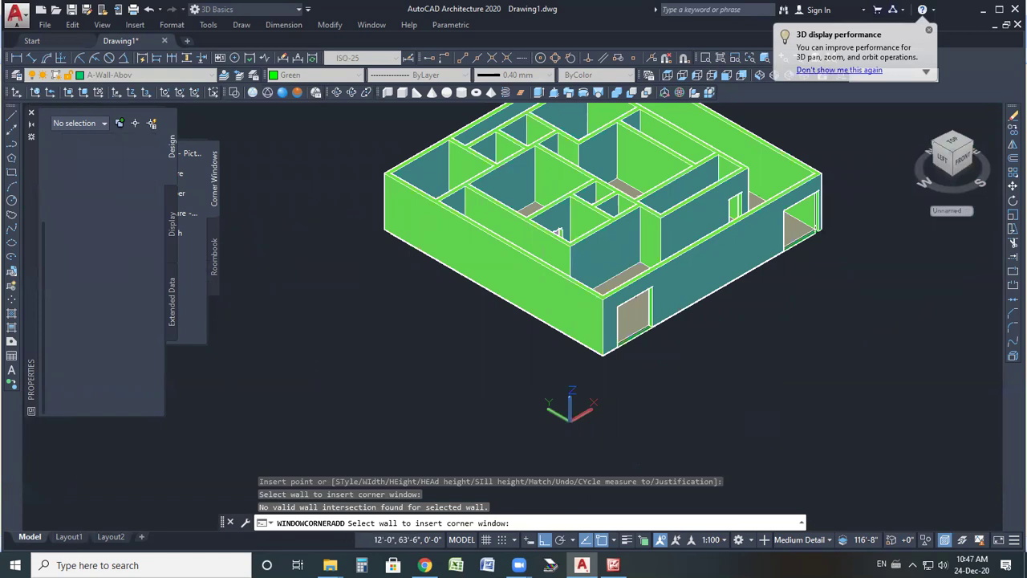
key("Escape")
- Switch to Chrome and open the Get Into PC website in a new tab
left_click(425, 565)
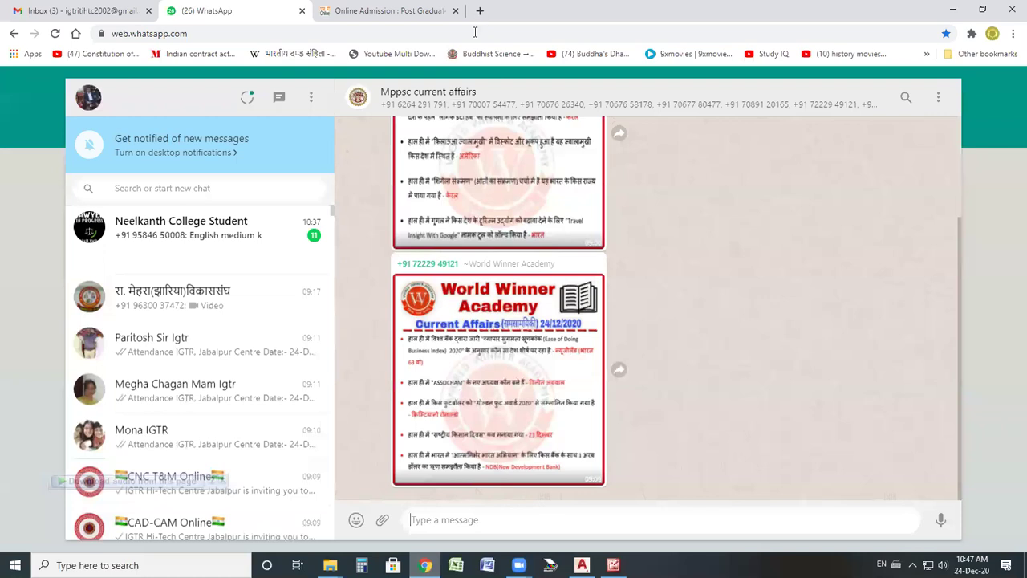
key("ctrl+t")
type("get")
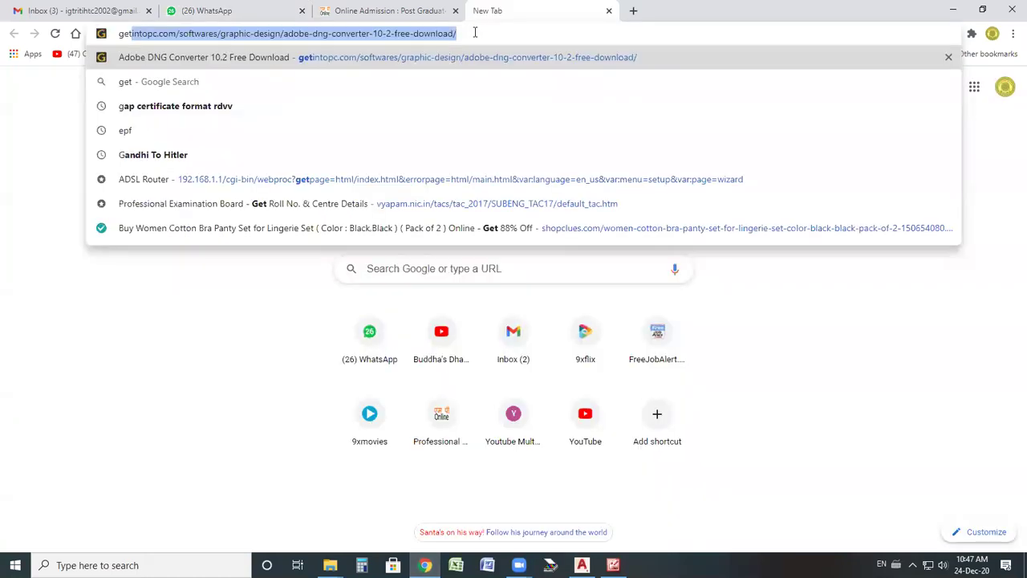
key("Return")
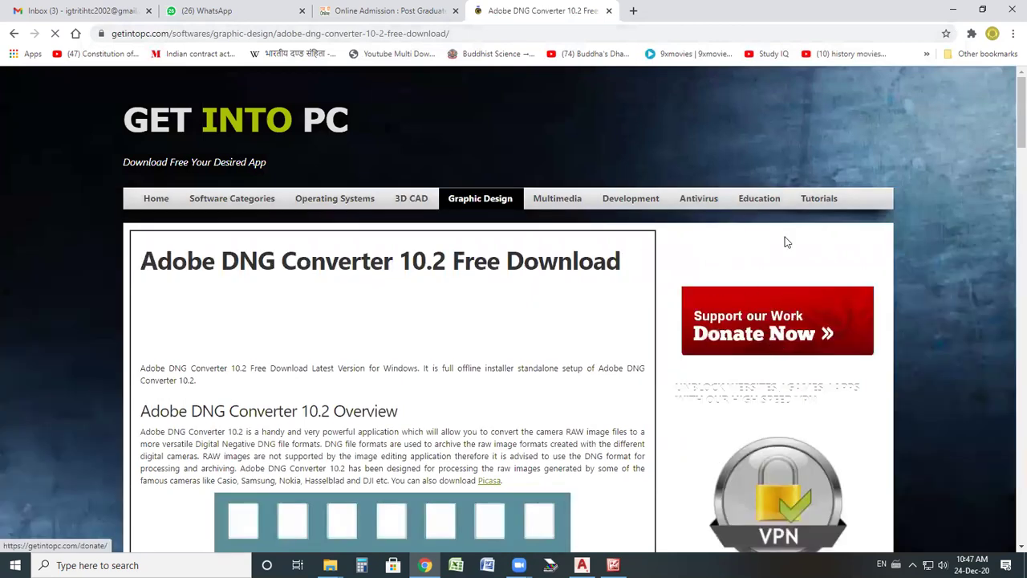
- Search the Get Into PC website for "autocad architecture"
type("a")
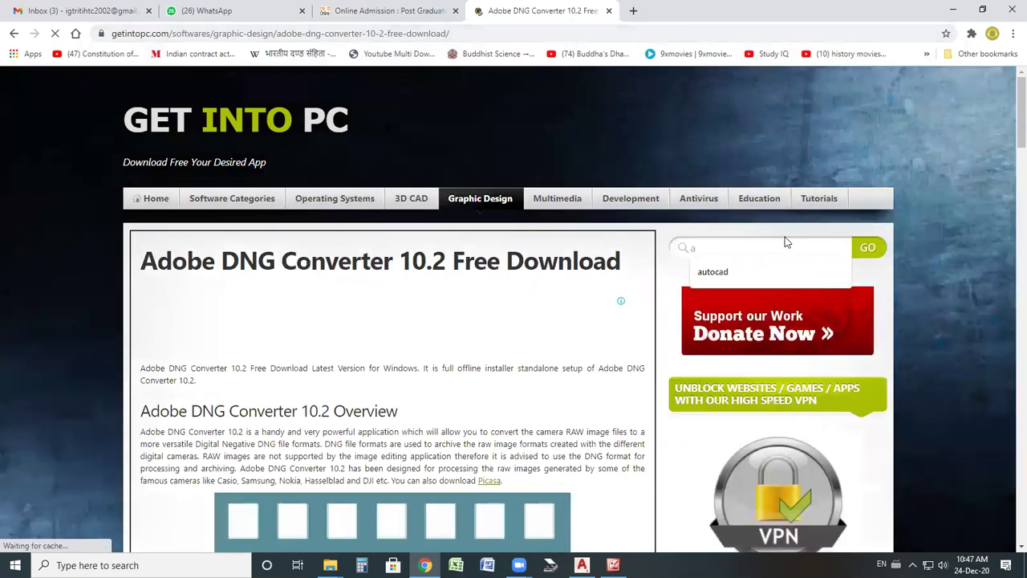
type("uti")
key("BackSpace")
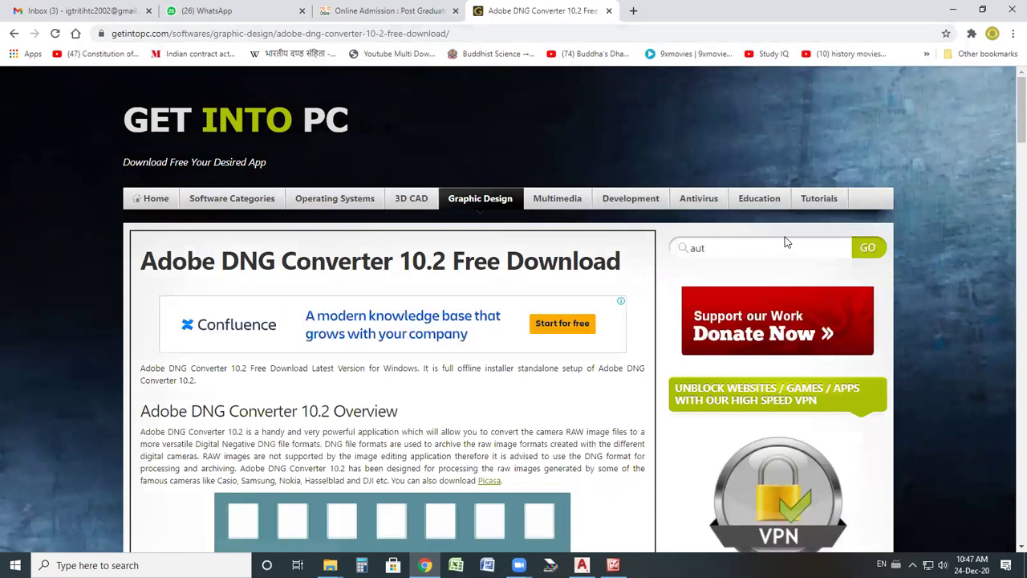
scroll(786, 242, "down", 5)
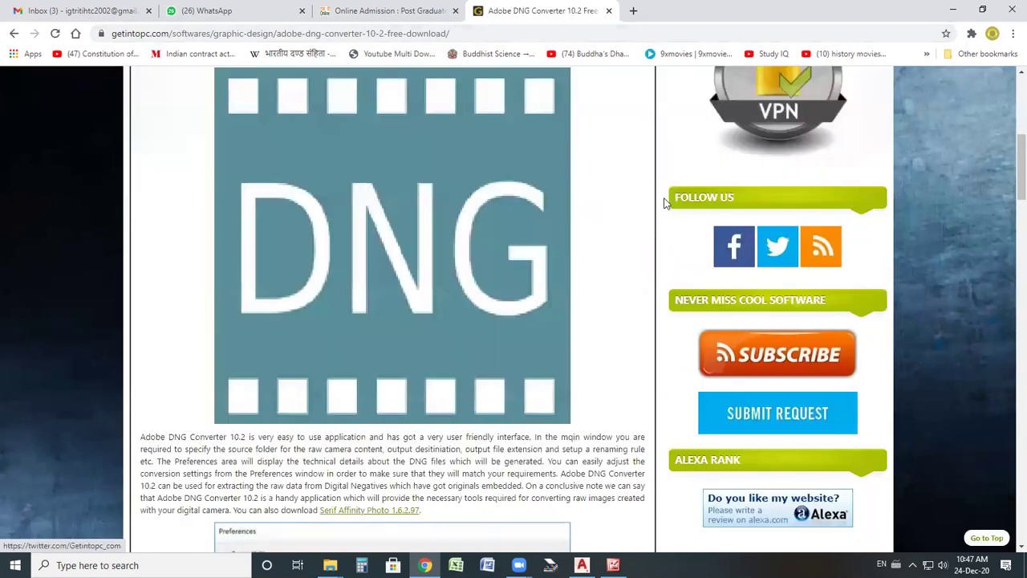
scroll(722, 140, "up", 4)
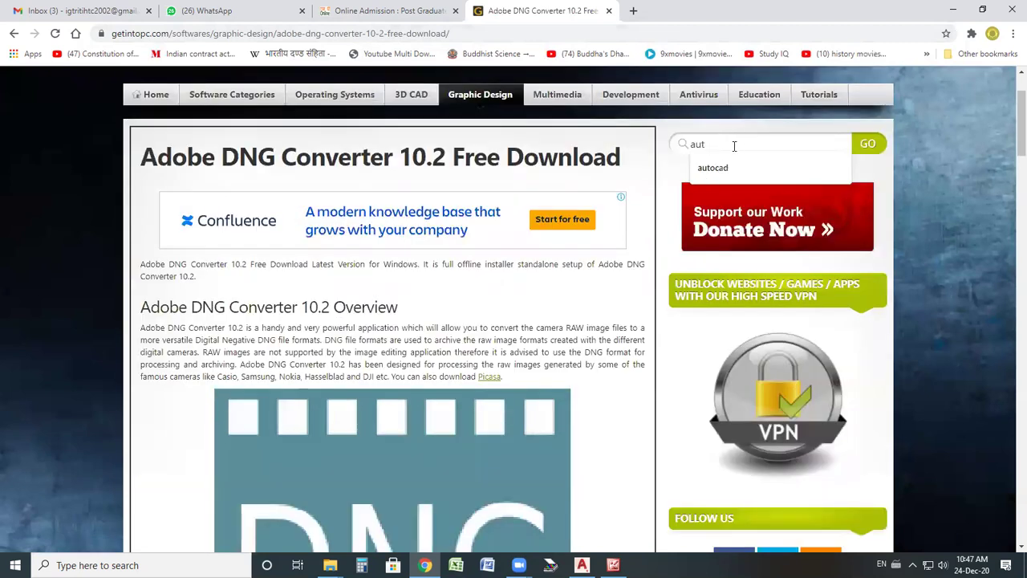
type("ocad archit")
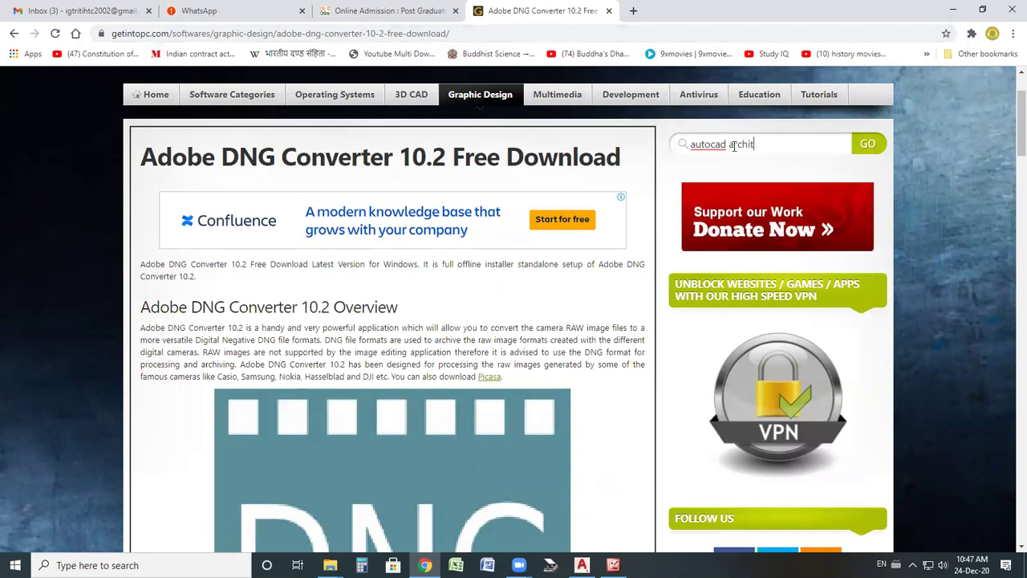
type("ecture")
key("Return")
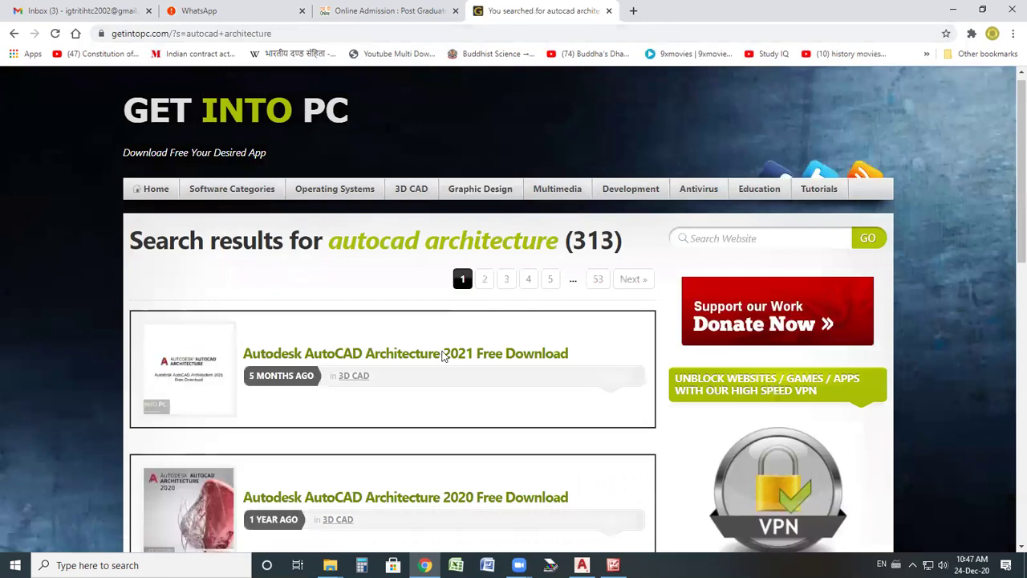
- Look through the first page of results for the available AutoCAD Architecture versions and return to the site search
scroll(516, 321, "down", 2)
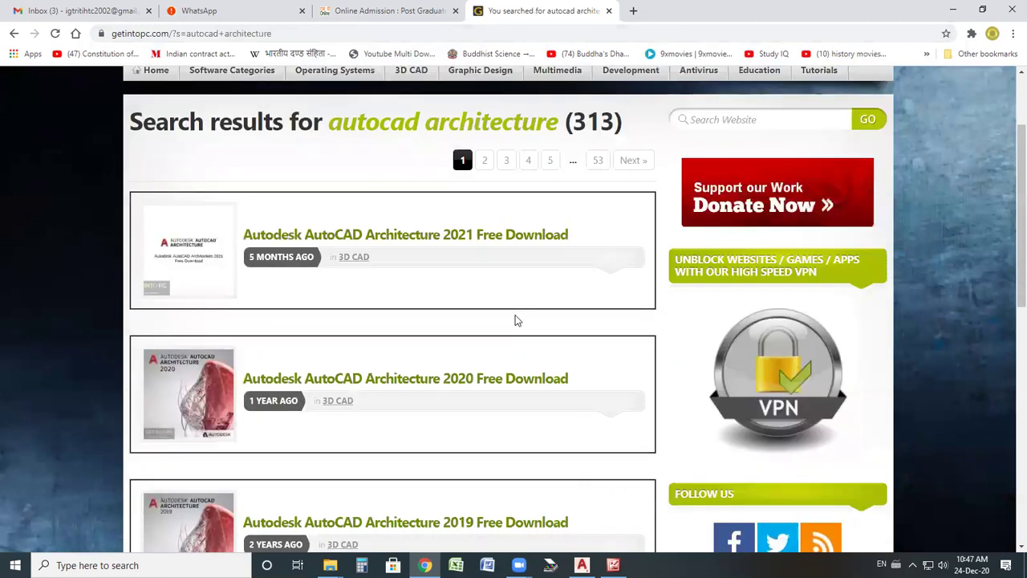
scroll(516, 321, "down", 2)
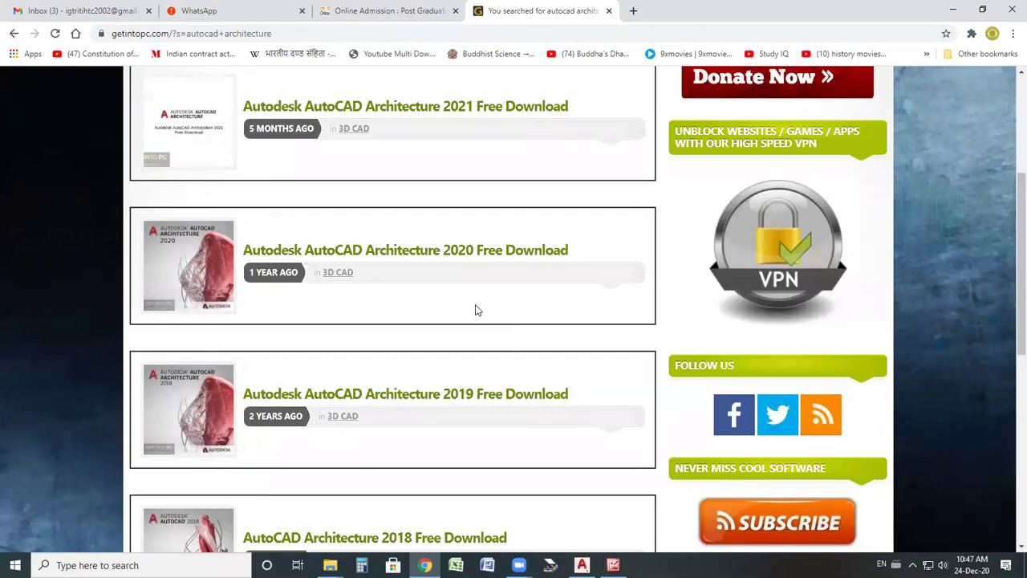
scroll(475, 310, "down", 3)
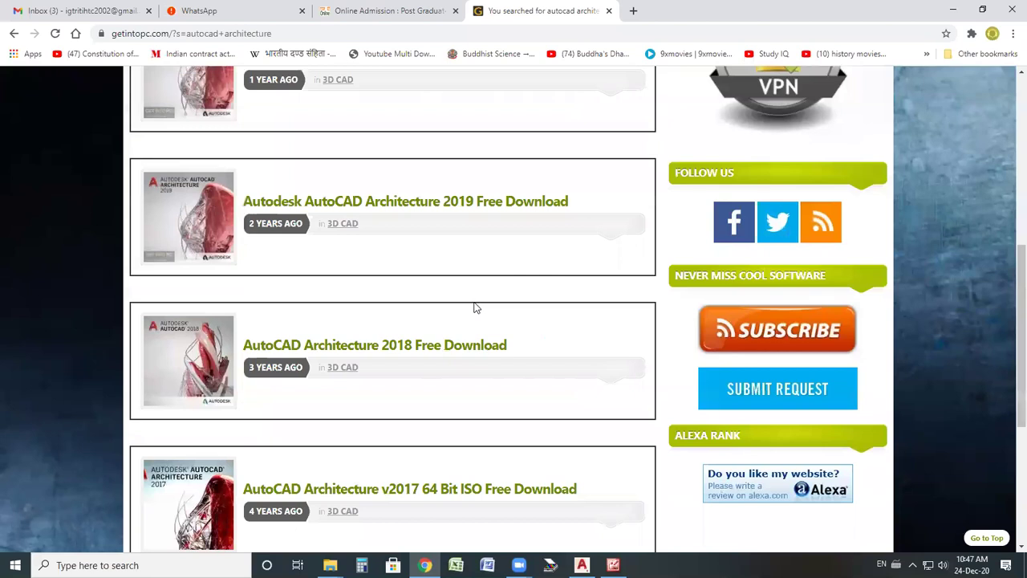
scroll(436, 313, "down", 5)
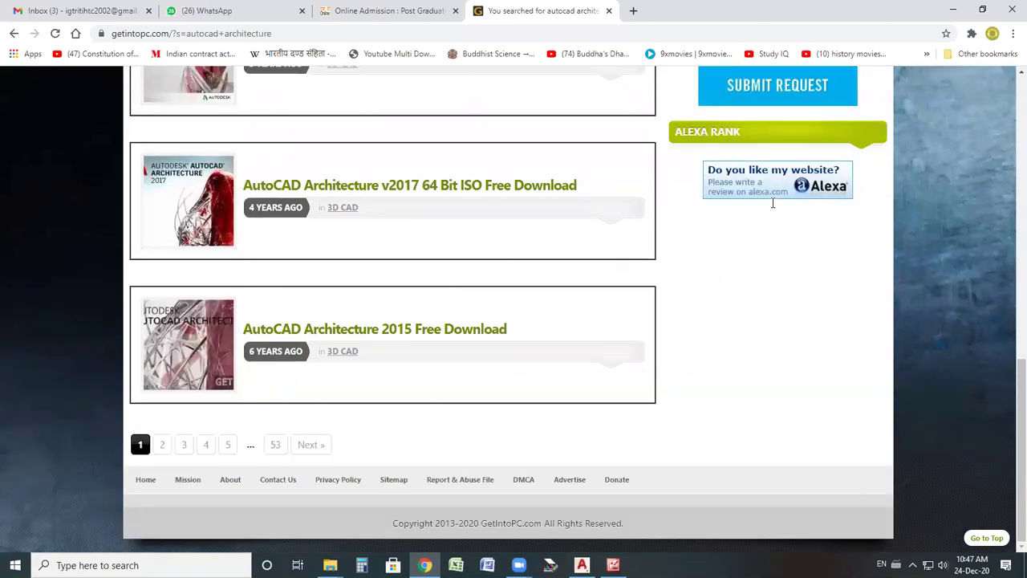
scroll(771, 208, "up", 6)
left_click(758, 201)
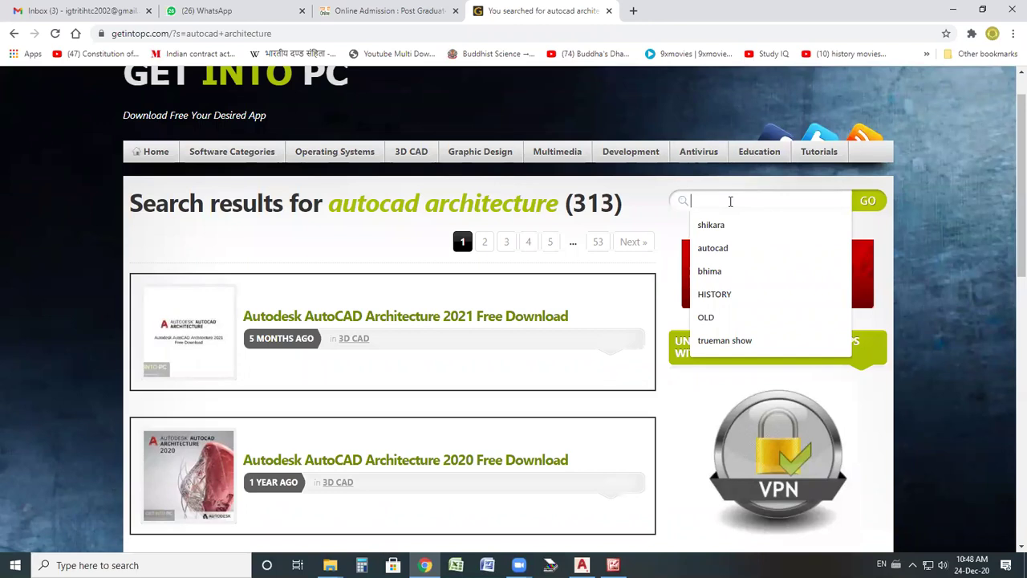
- Search Google for "electrical cad" in a new tab and show the image results
left_click(633, 11)
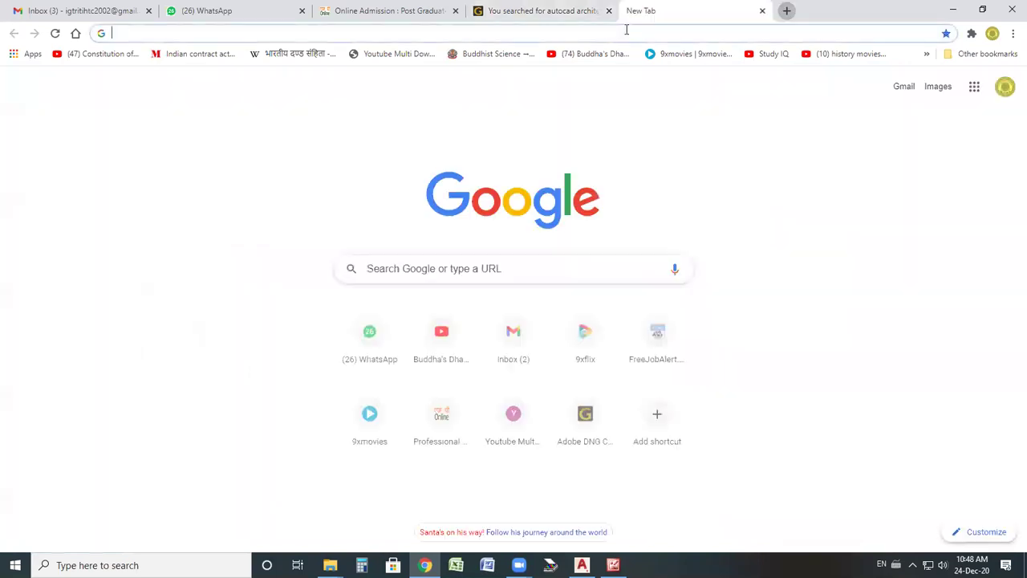
type("ele")
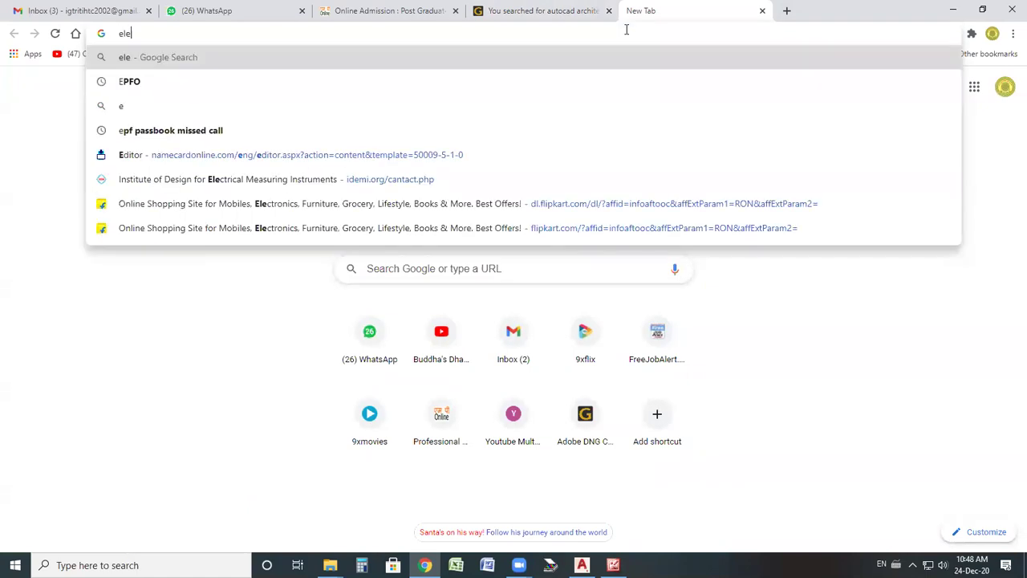
type("ctrtical d")
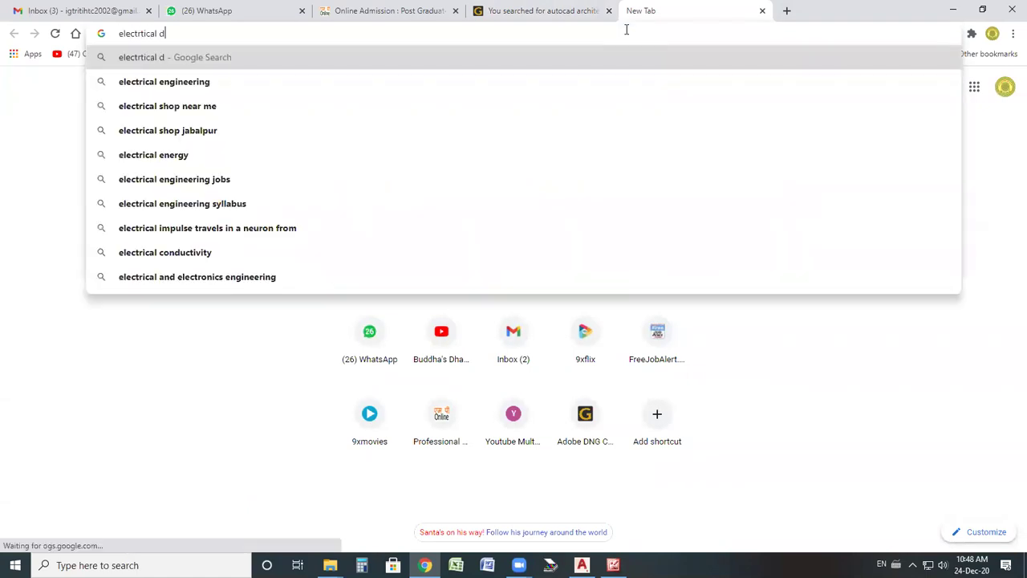
key("BackSpace")
type("cad")
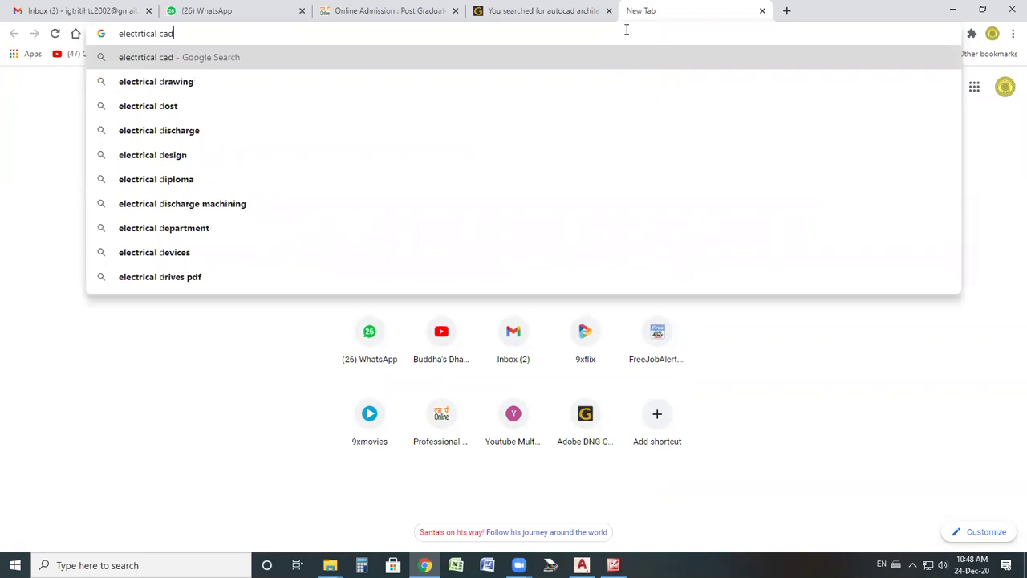
key("Return")
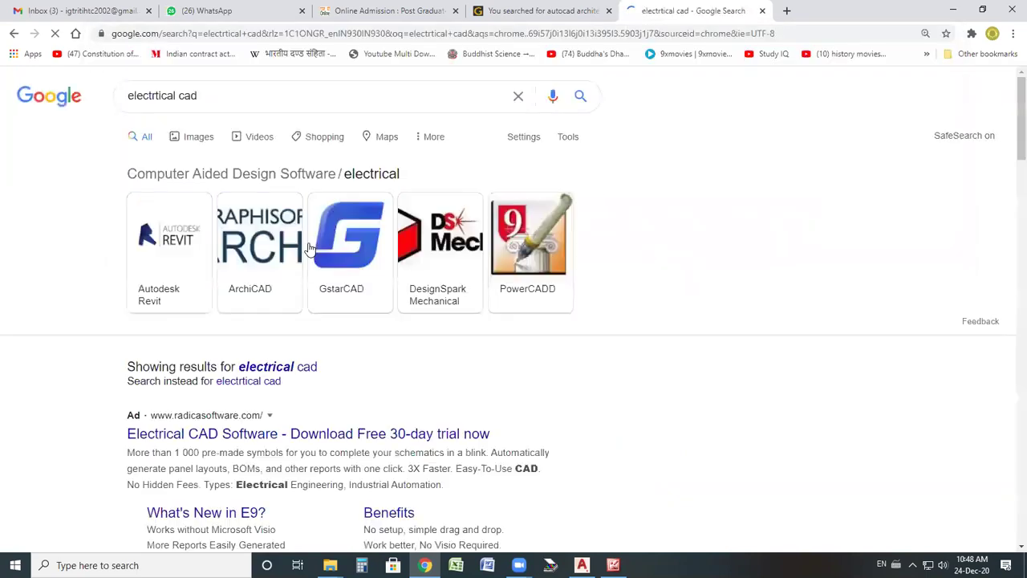
left_click(203, 142)
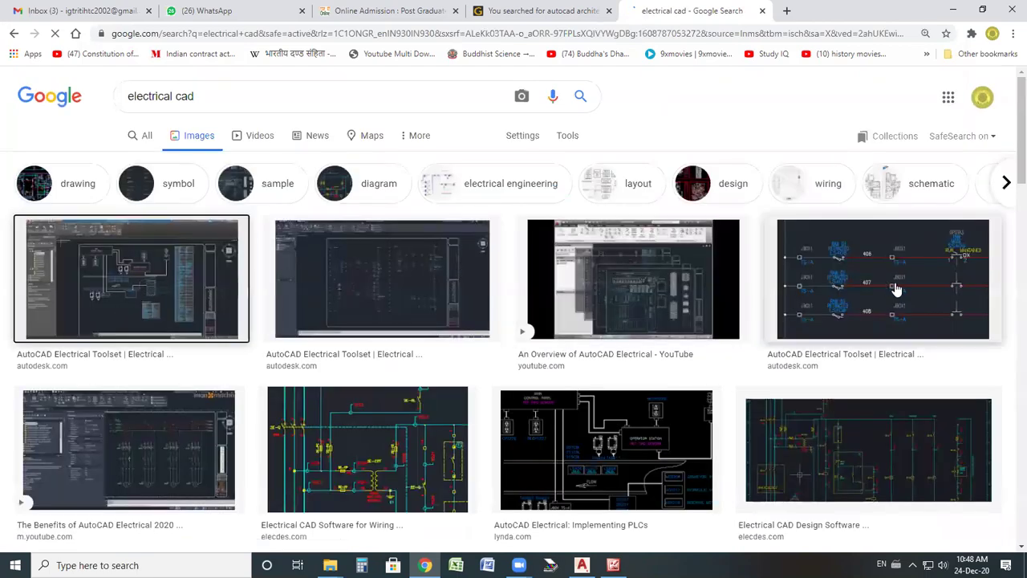
- Preview the first AutoCAD Electrical Toolset image, open its source page, and return to browse more electrical CAD image results
left_click(95, 328)
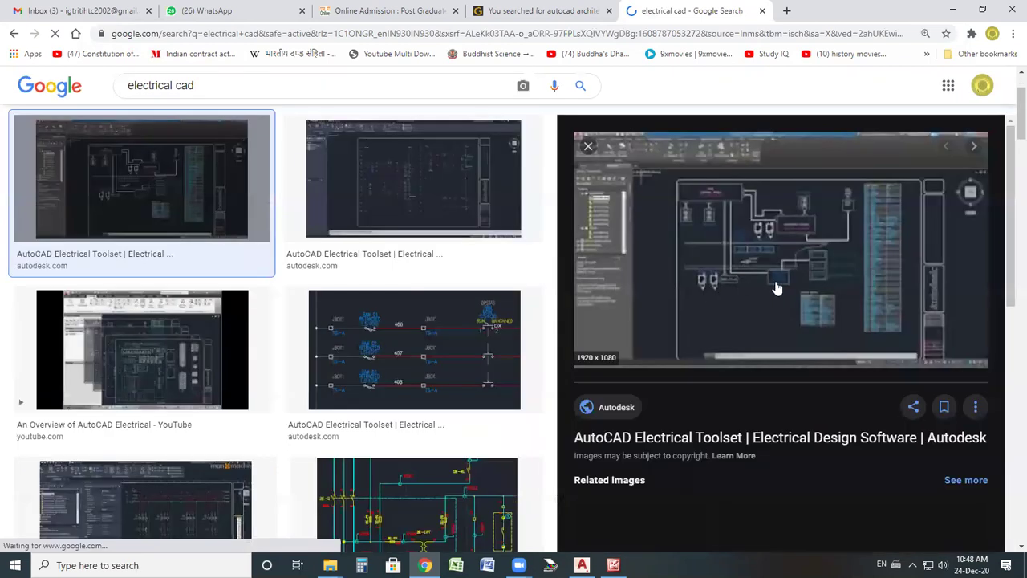
scroll(782, 289, "up", 2)
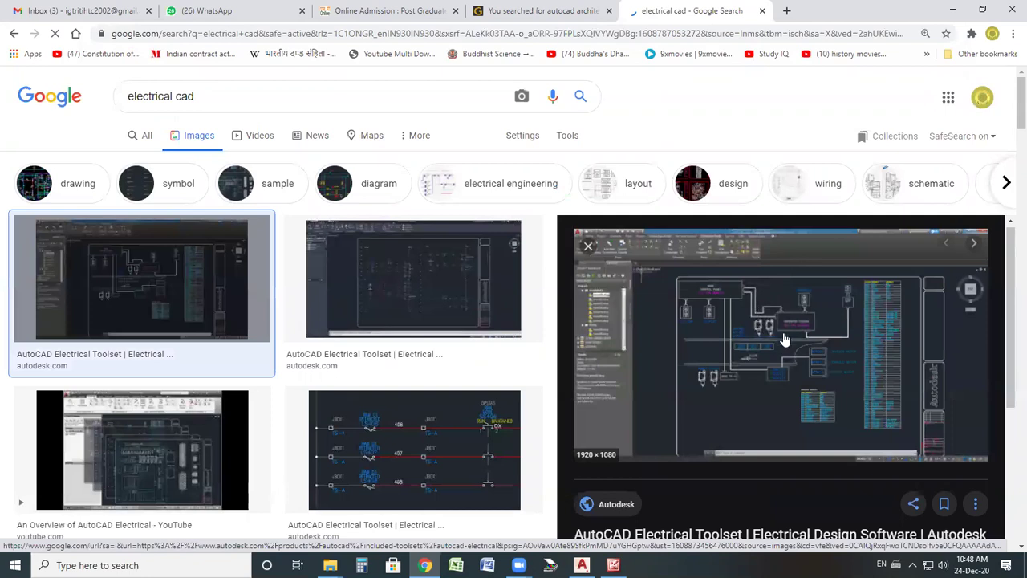
scroll(785, 335, "down", 1)
left_click(800, 291)
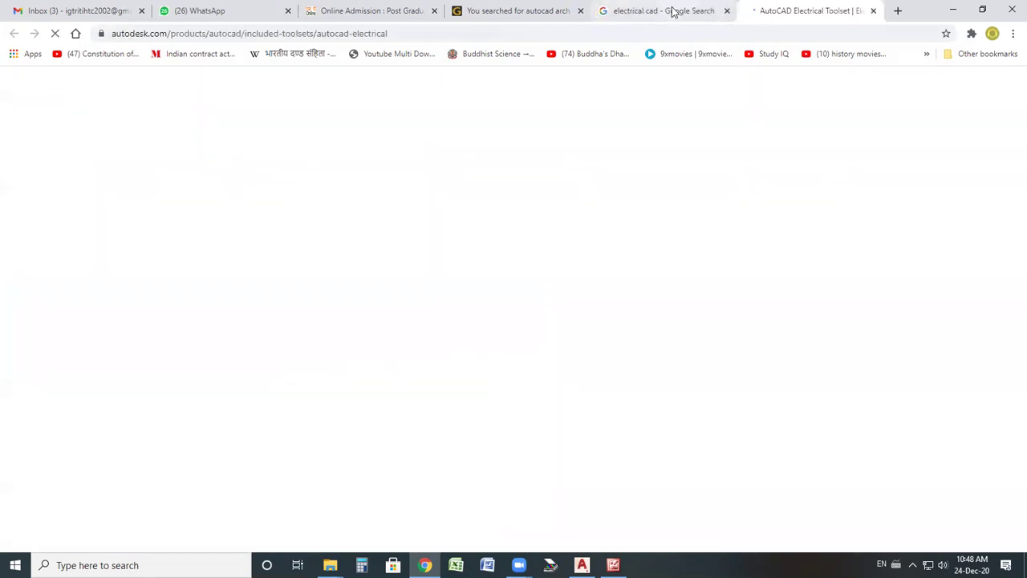
left_click(666, 11)
scroll(434, 379, "down", 3)
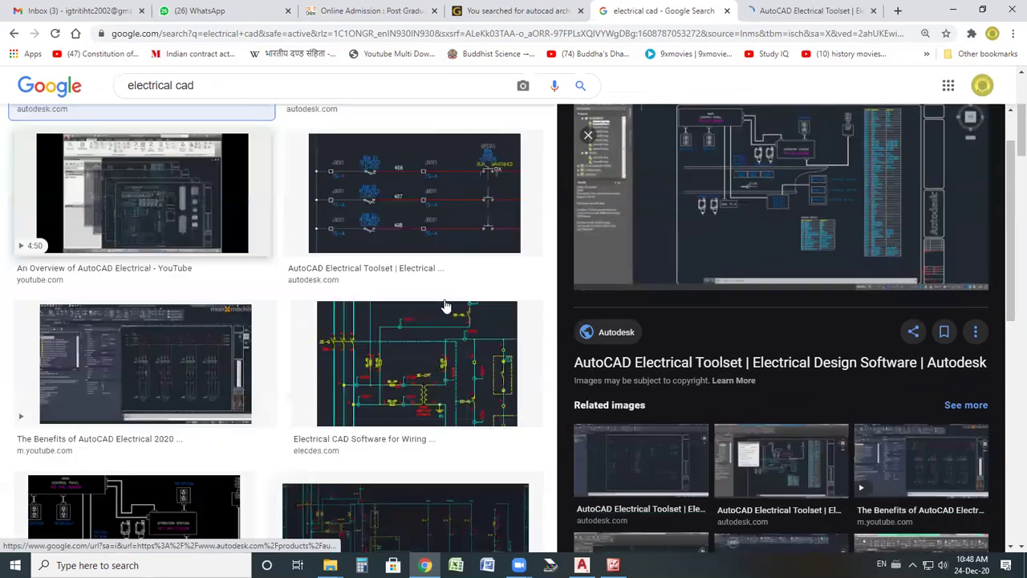
scroll(193, 485, "down", 1)
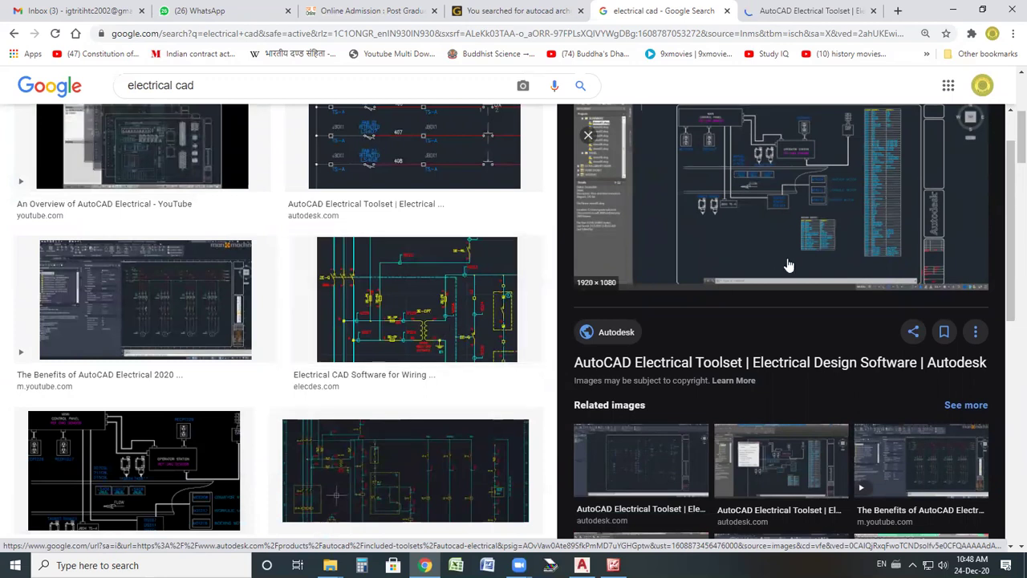
- Open the source page of the previewed AutoCAD Electrical Toolset image on the Autodesk site and return to the image results
left_click(783, 232)
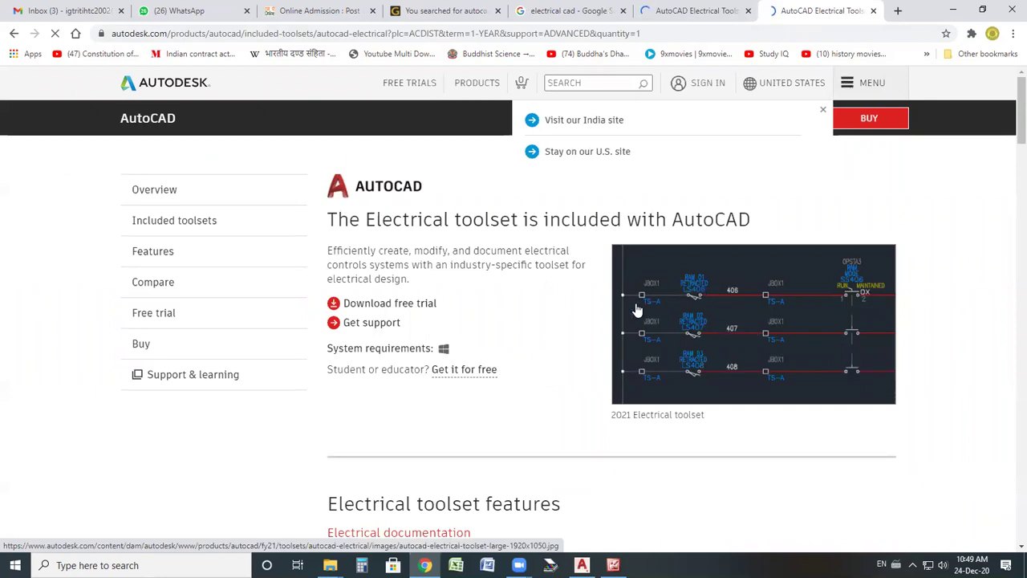
left_click(692, 11)
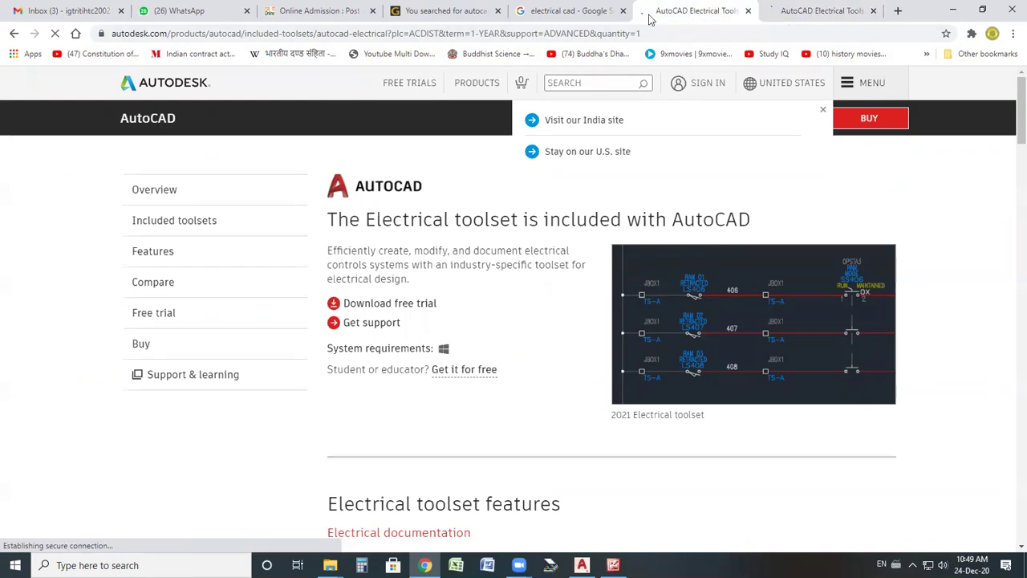
left_click(569, 11)
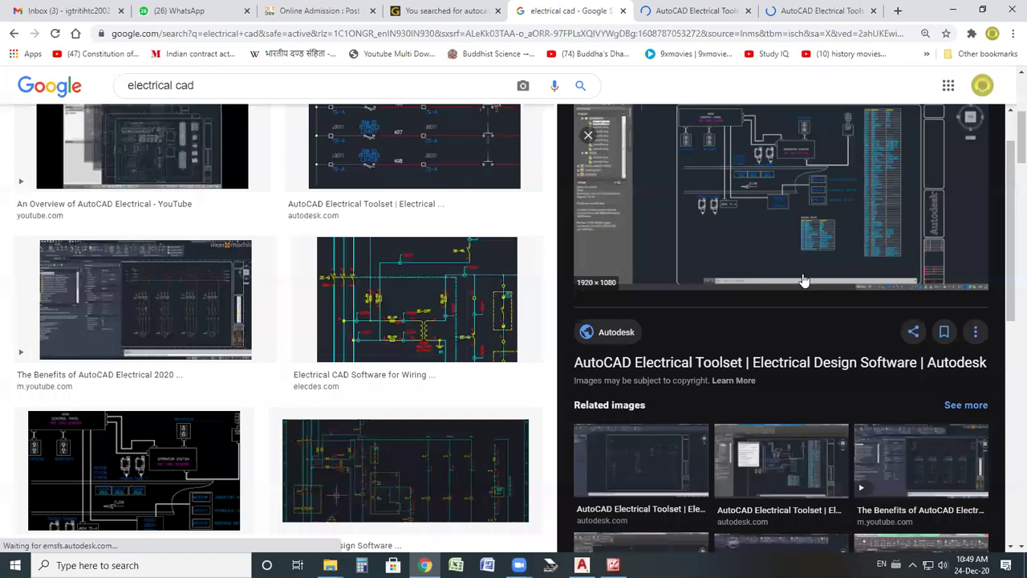
- Preview the IndiaMART Electrical CAD Training image and browse further electrical CAD image results and related images
key("alt+Left")
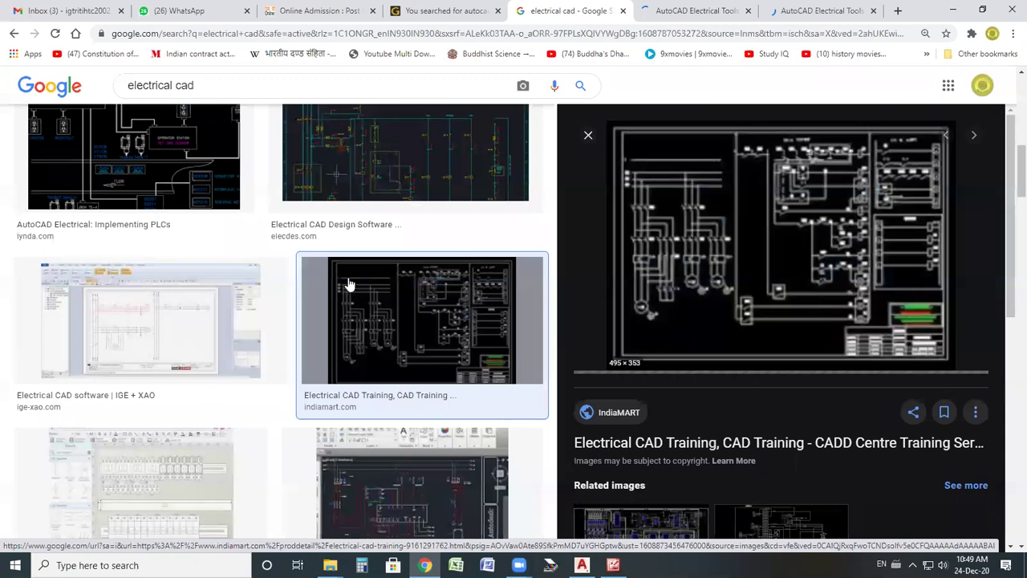
scroll(284, 350, "down", 4)
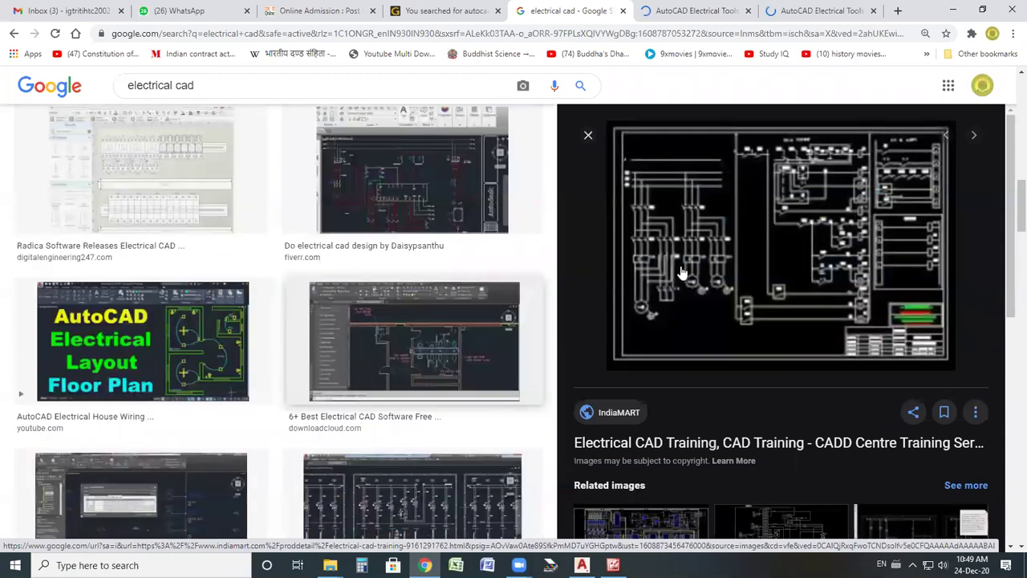
scroll(369, 299, "down", 3)
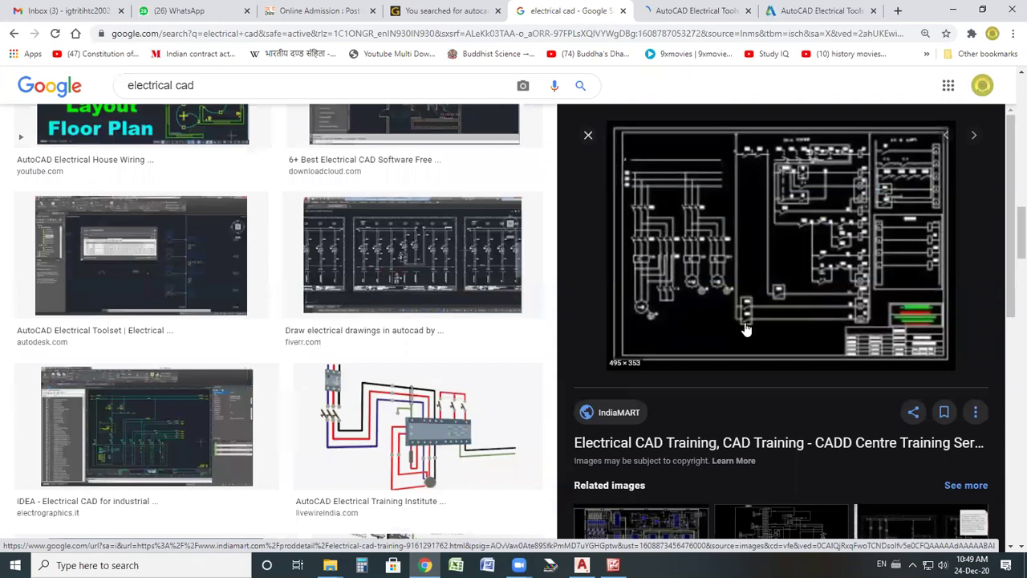
scroll(733, 325, "down", 4)
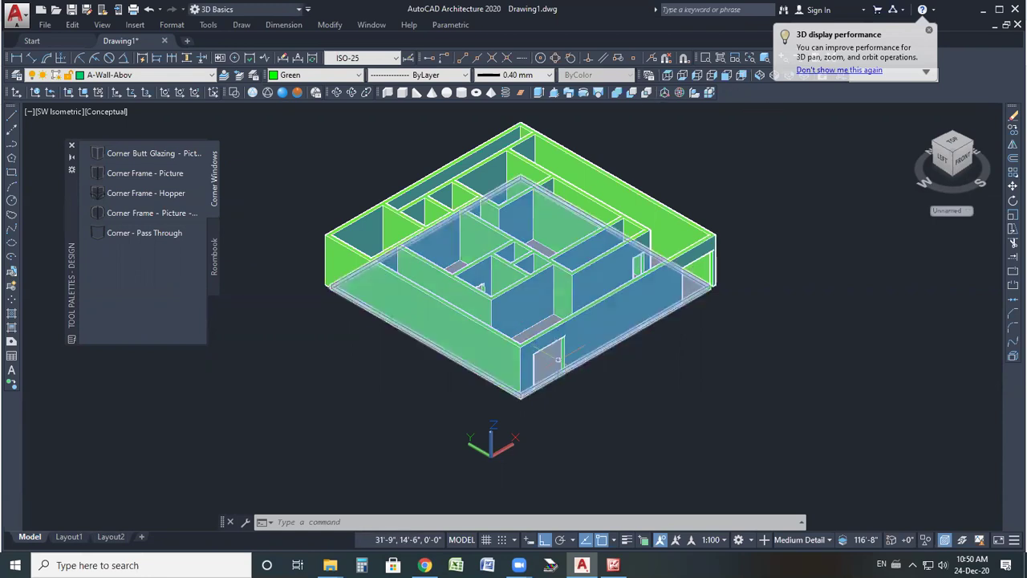
- Switch back to Chrome and search the Get Into PC website for "autocad electrical"
key("alt+Tab")
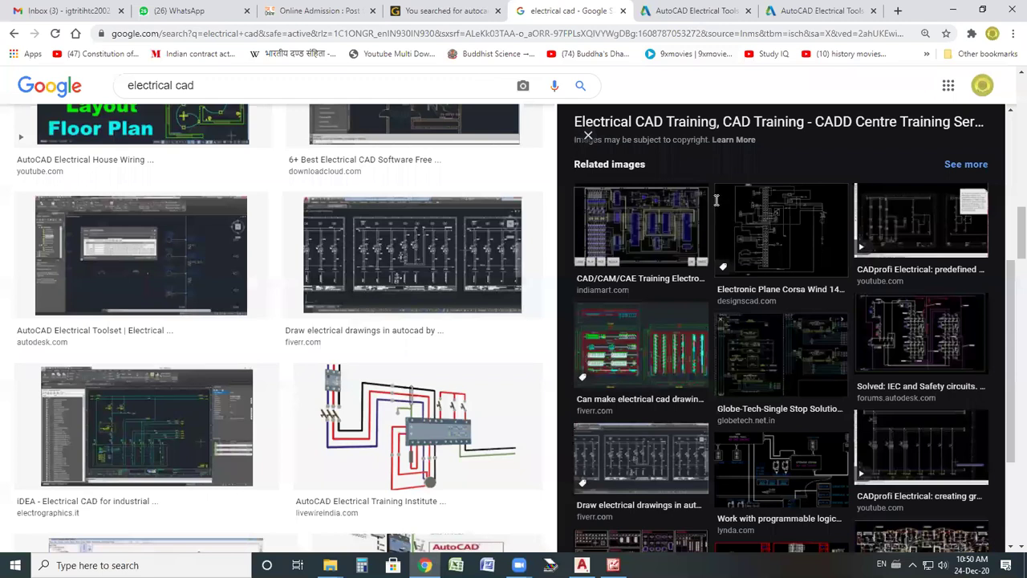
key("ctrl+shift+Tab")
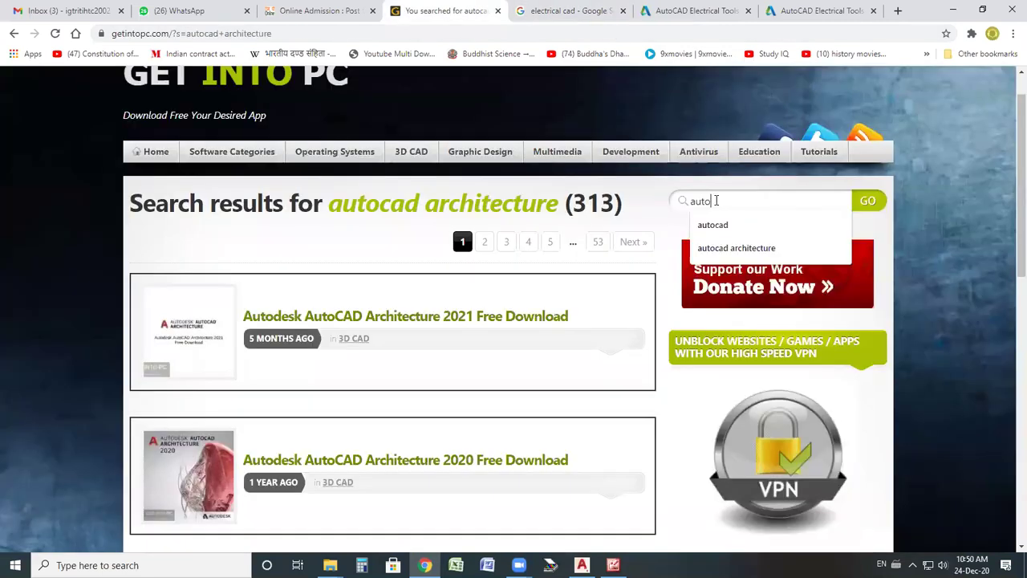
left_click(717, 200)
type("autocad electrical")
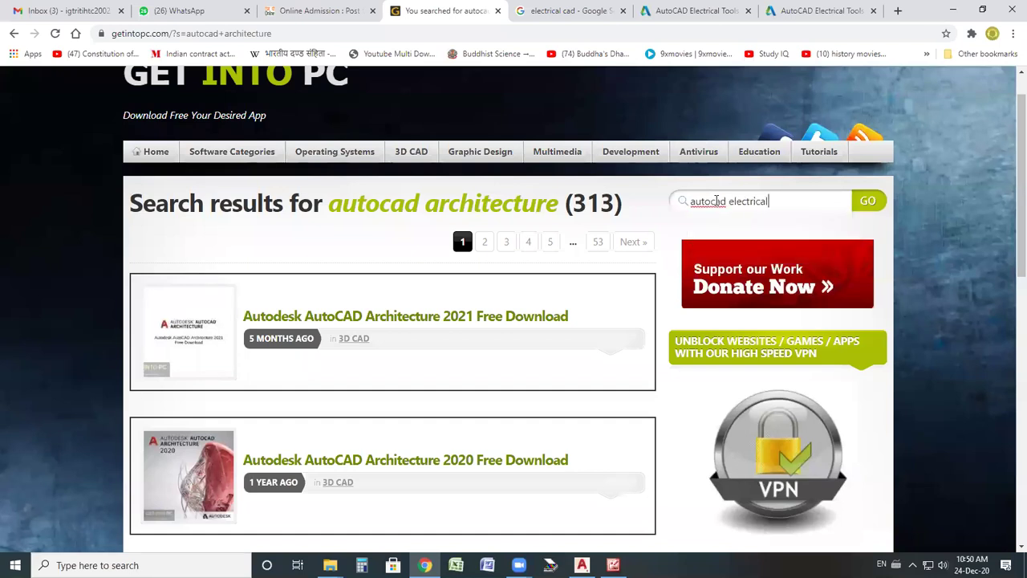
key("Return")
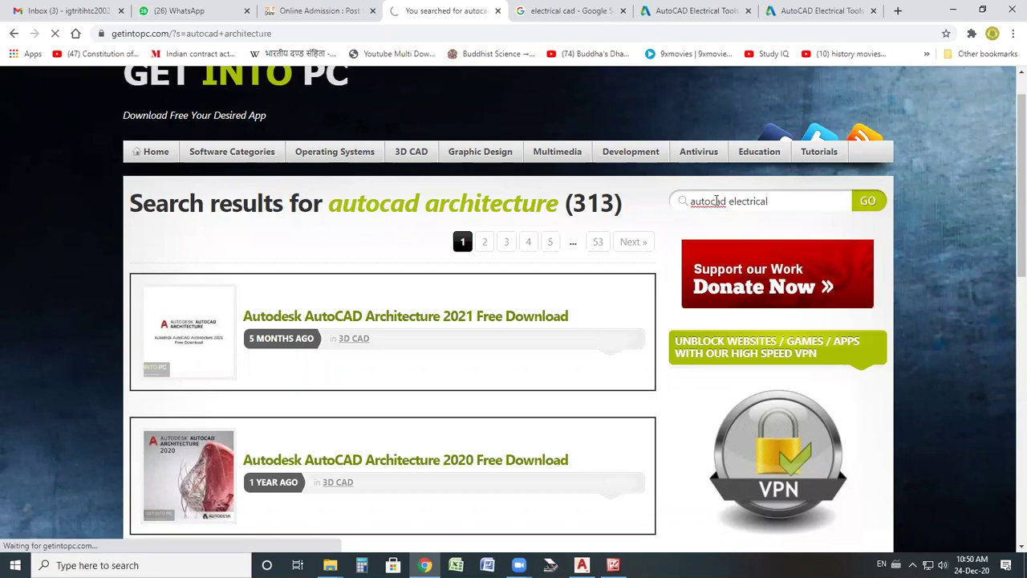
- Look through the first page of results for the available AutoCAD Electrical versions and return to the newest releases
scroll(499, 367, "down", 2)
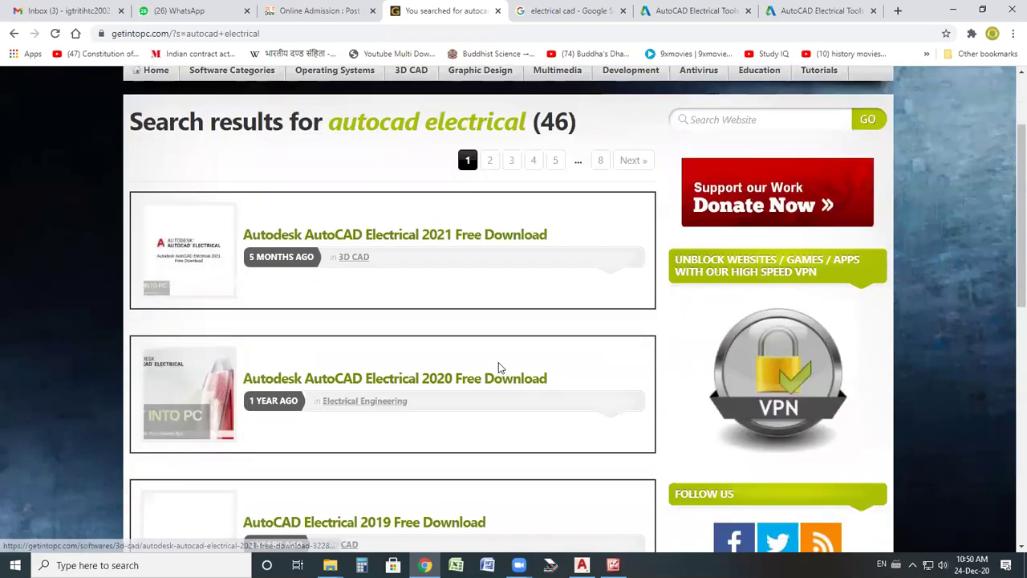
scroll(497, 365, "down", 4)
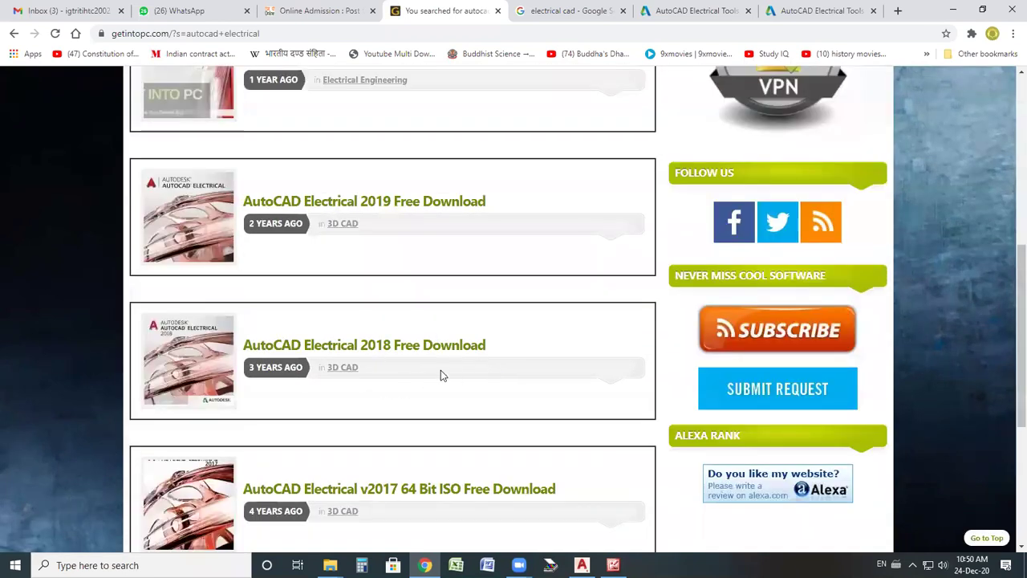
scroll(405, 389, "up", 1)
scroll(405, 389, "down", 1)
scroll(340, 441, "down", 1)
scroll(349, 441, "down", 1)
scroll(421, 353, "up", 1)
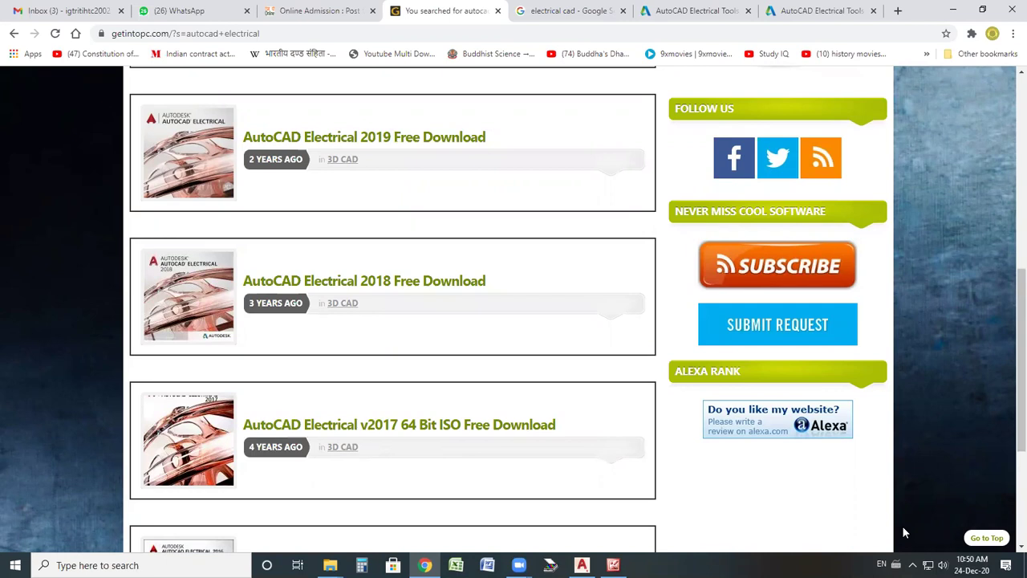
scroll(445, 314, "down", 3)
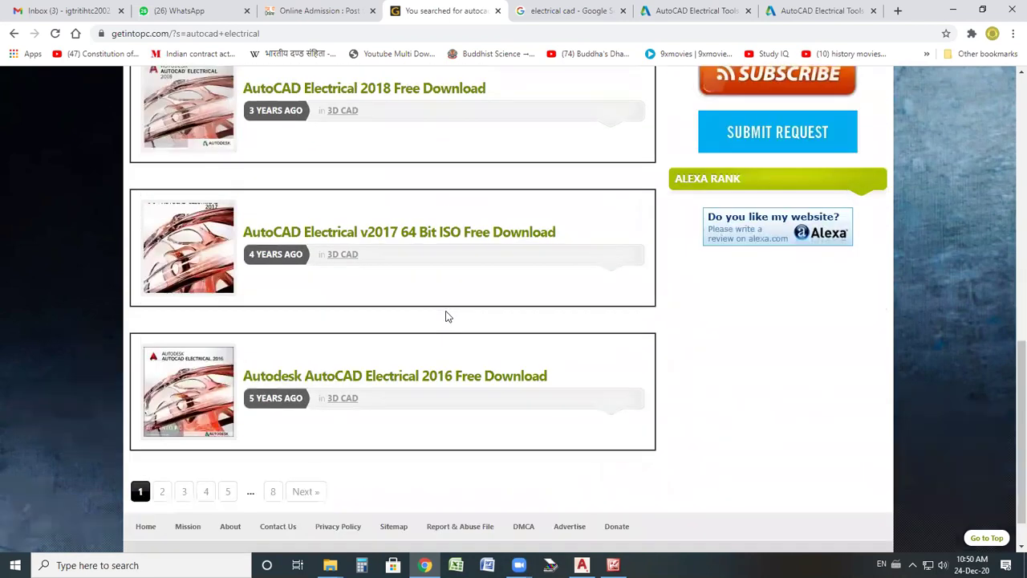
scroll(453, 317, "up", 1)
scroll(457, 316, "up", 15)
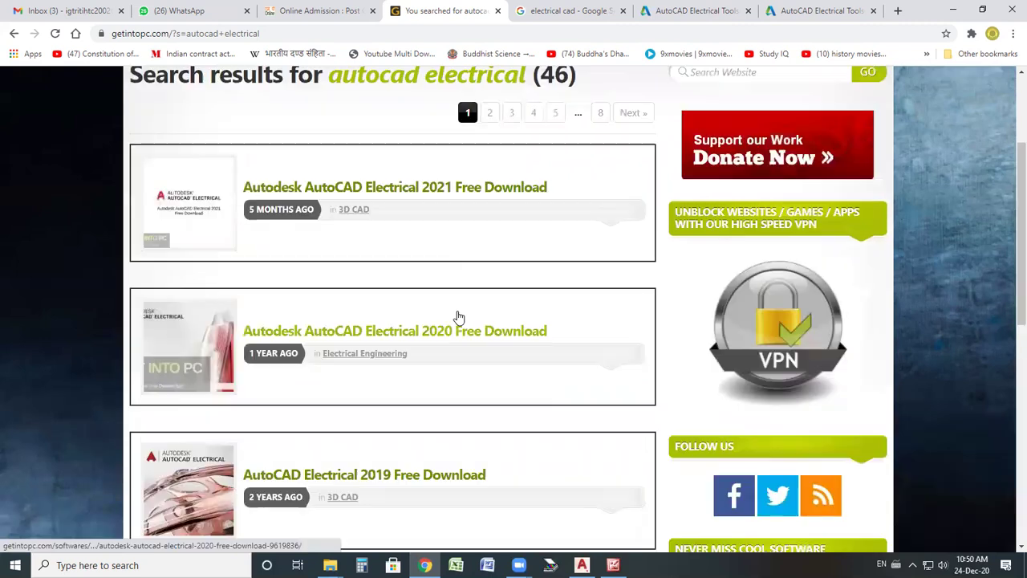
- Close both AutoCAD Electrical Toolset pages from the Autodesk site
left_click(707, 11)
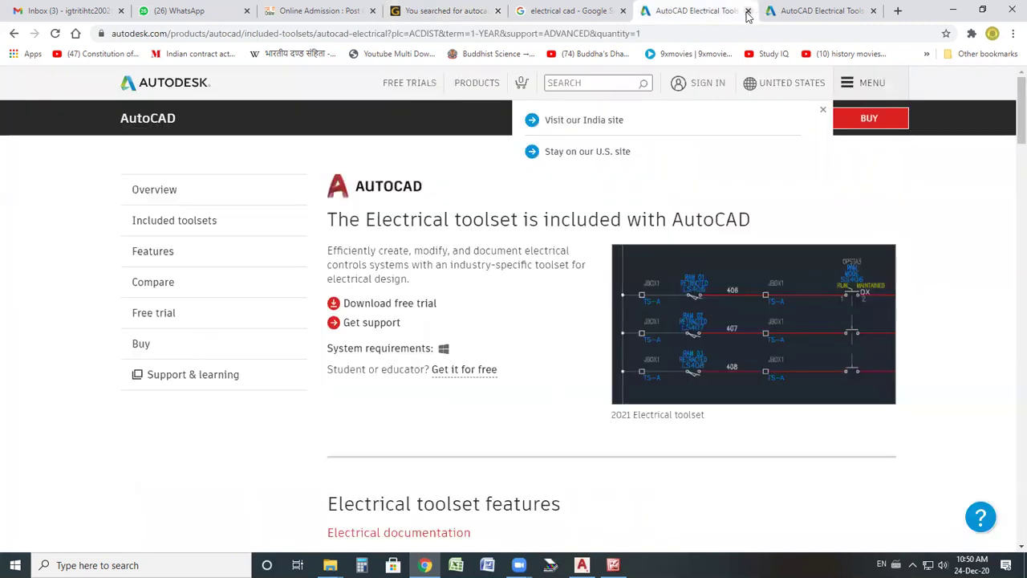
left_click(748, 11)
left_click(748, 11)
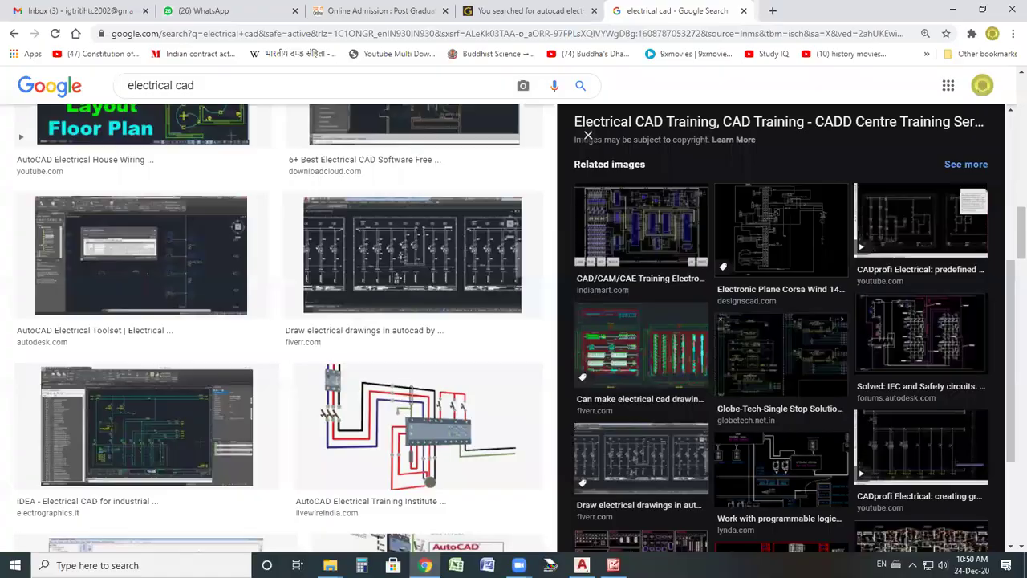
- Switch to the house model in AutoCAD Architecture and close the Design tool palettes
key("alt+Tab")
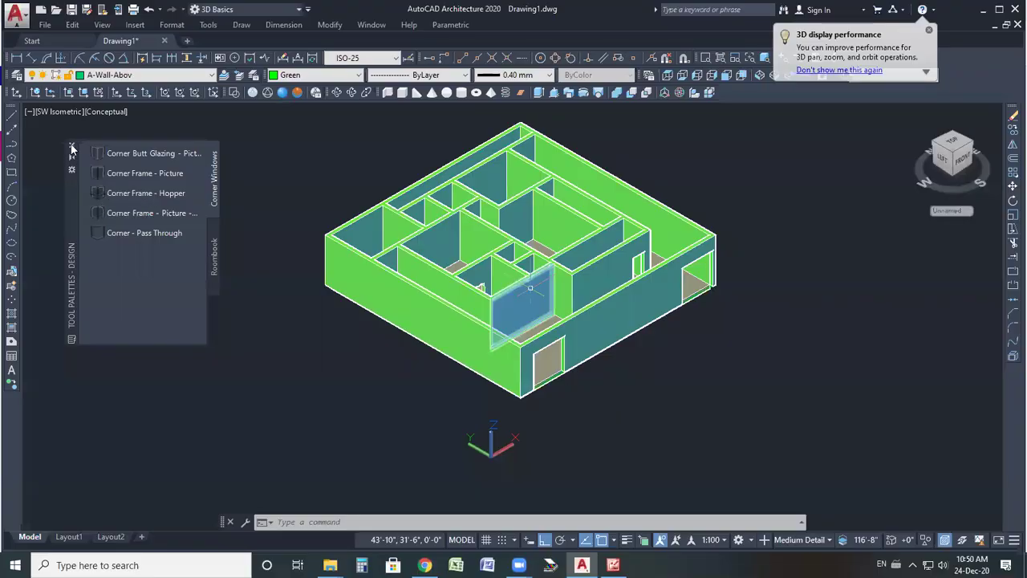
scroll(530, 287, "up", 3)
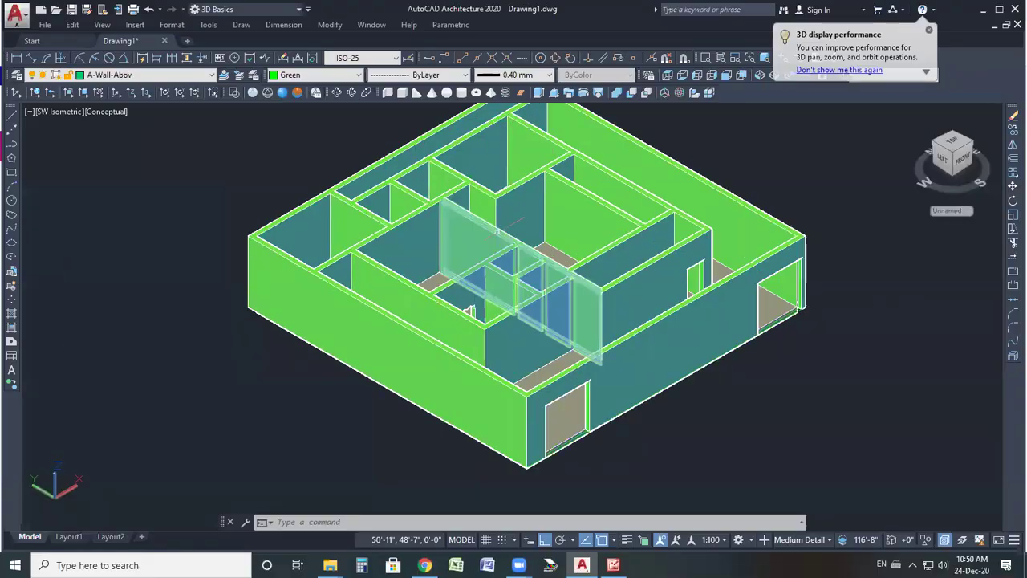